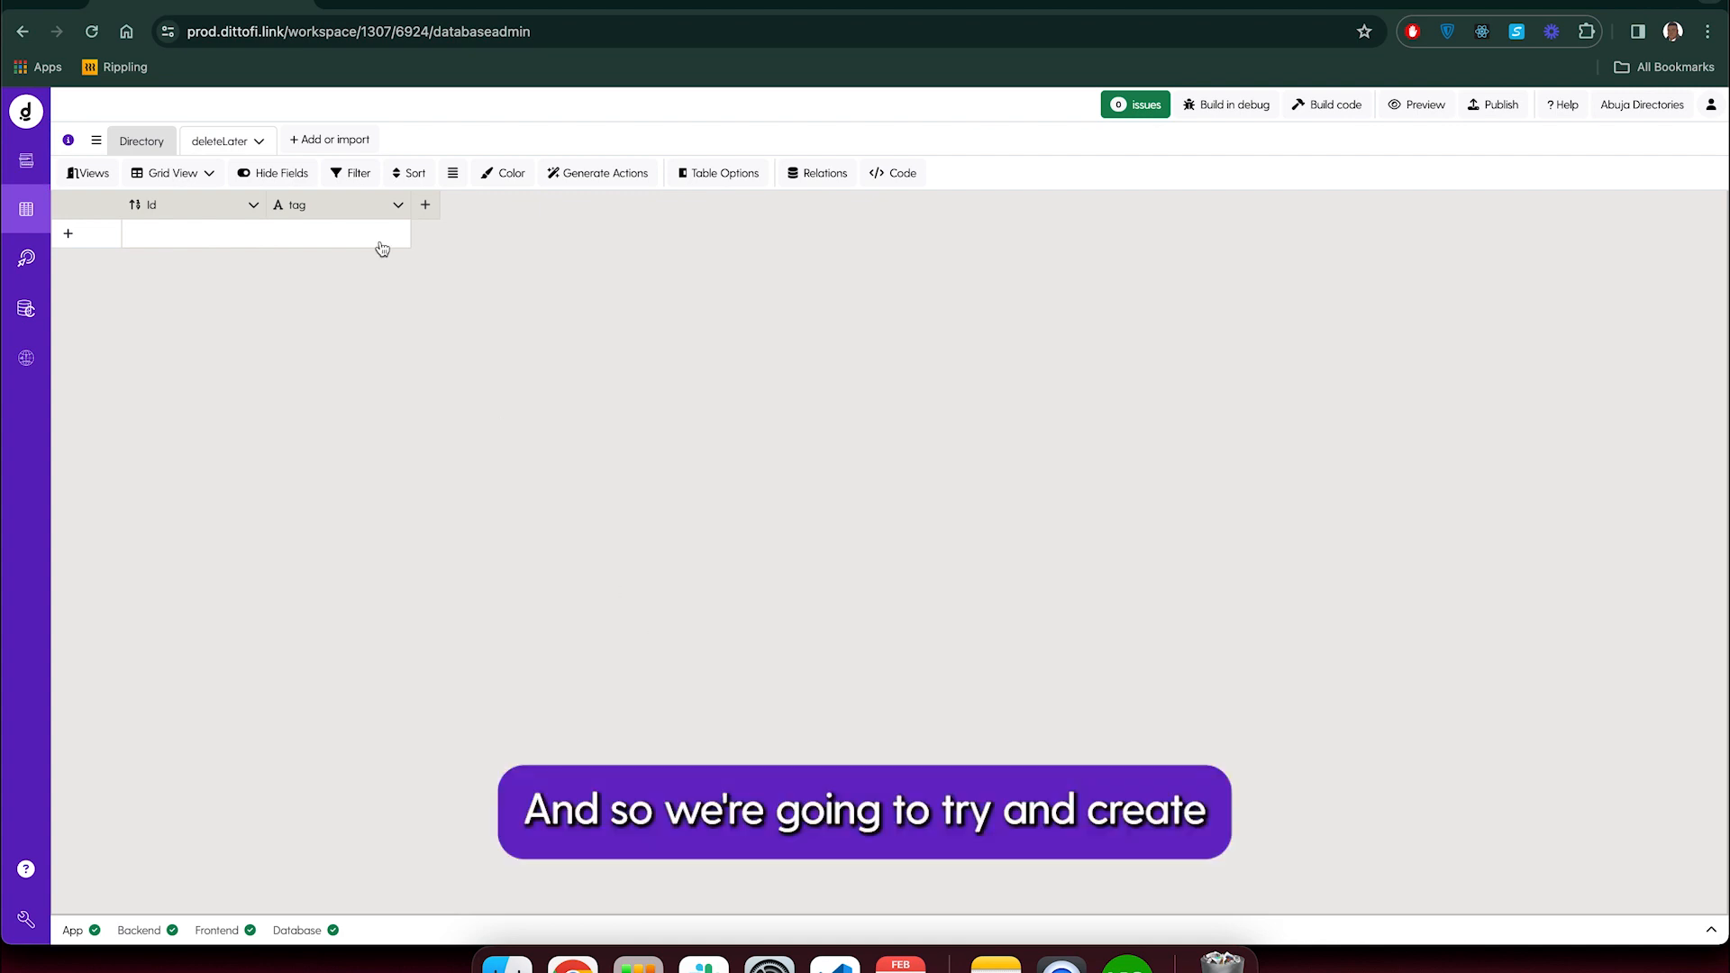
Create an empty database table and rename it Tags
left_click(341, 144)
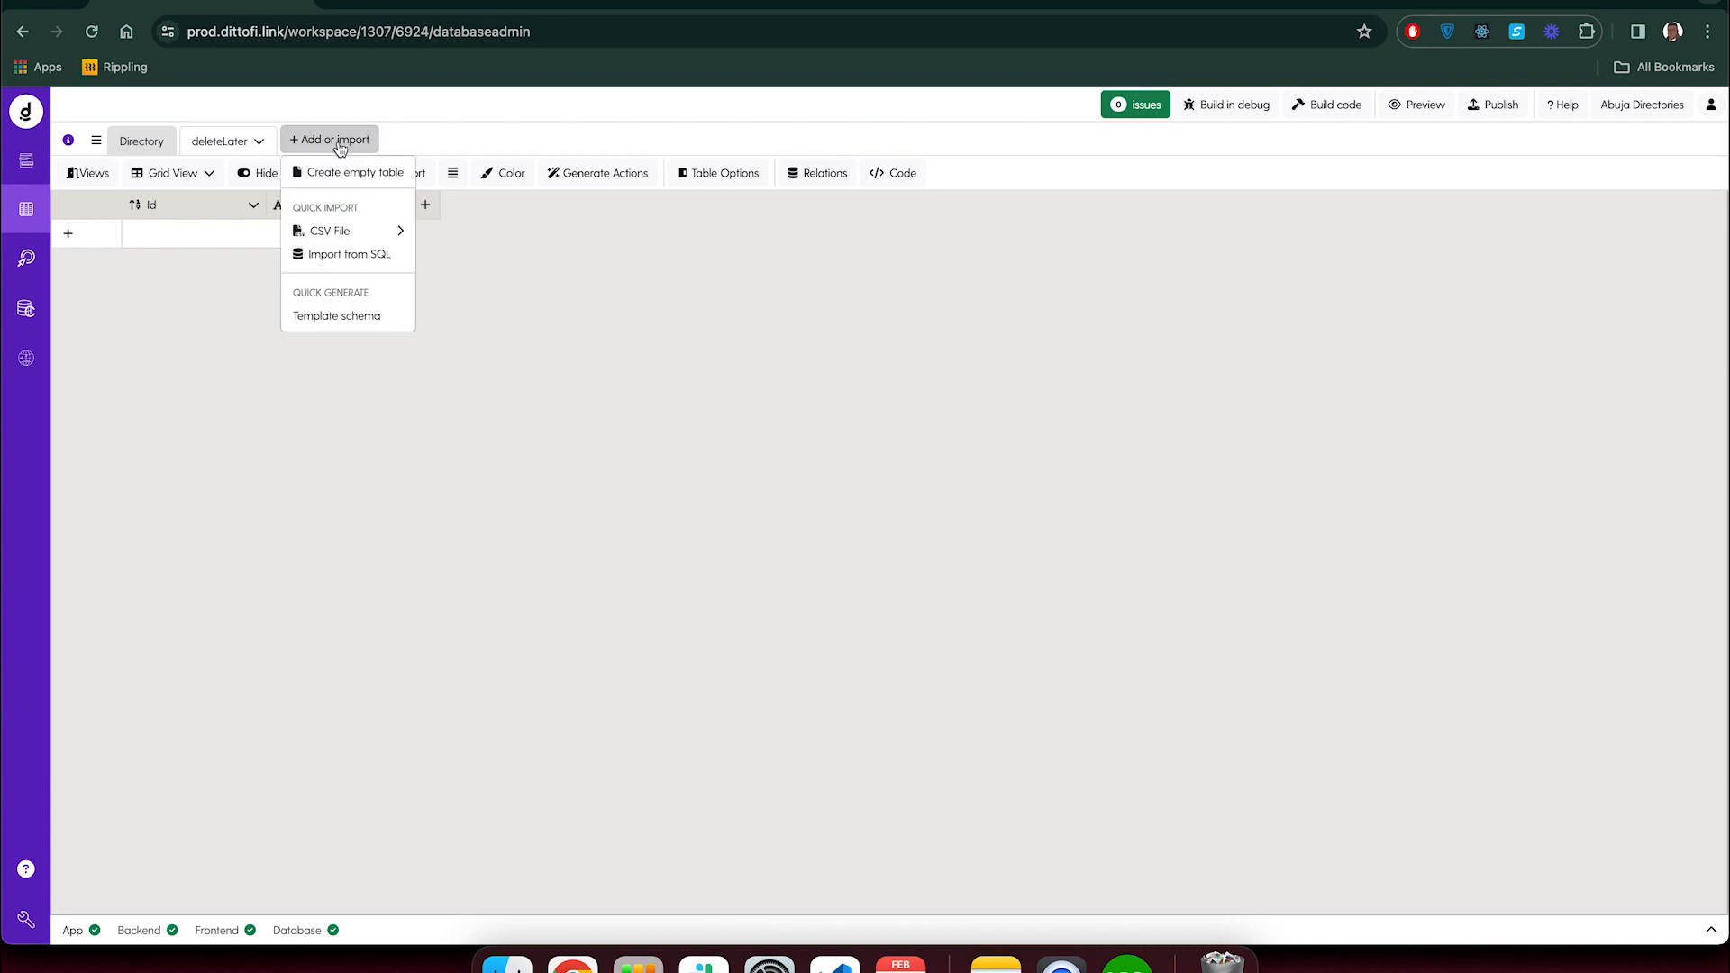
left_click(353, 175)
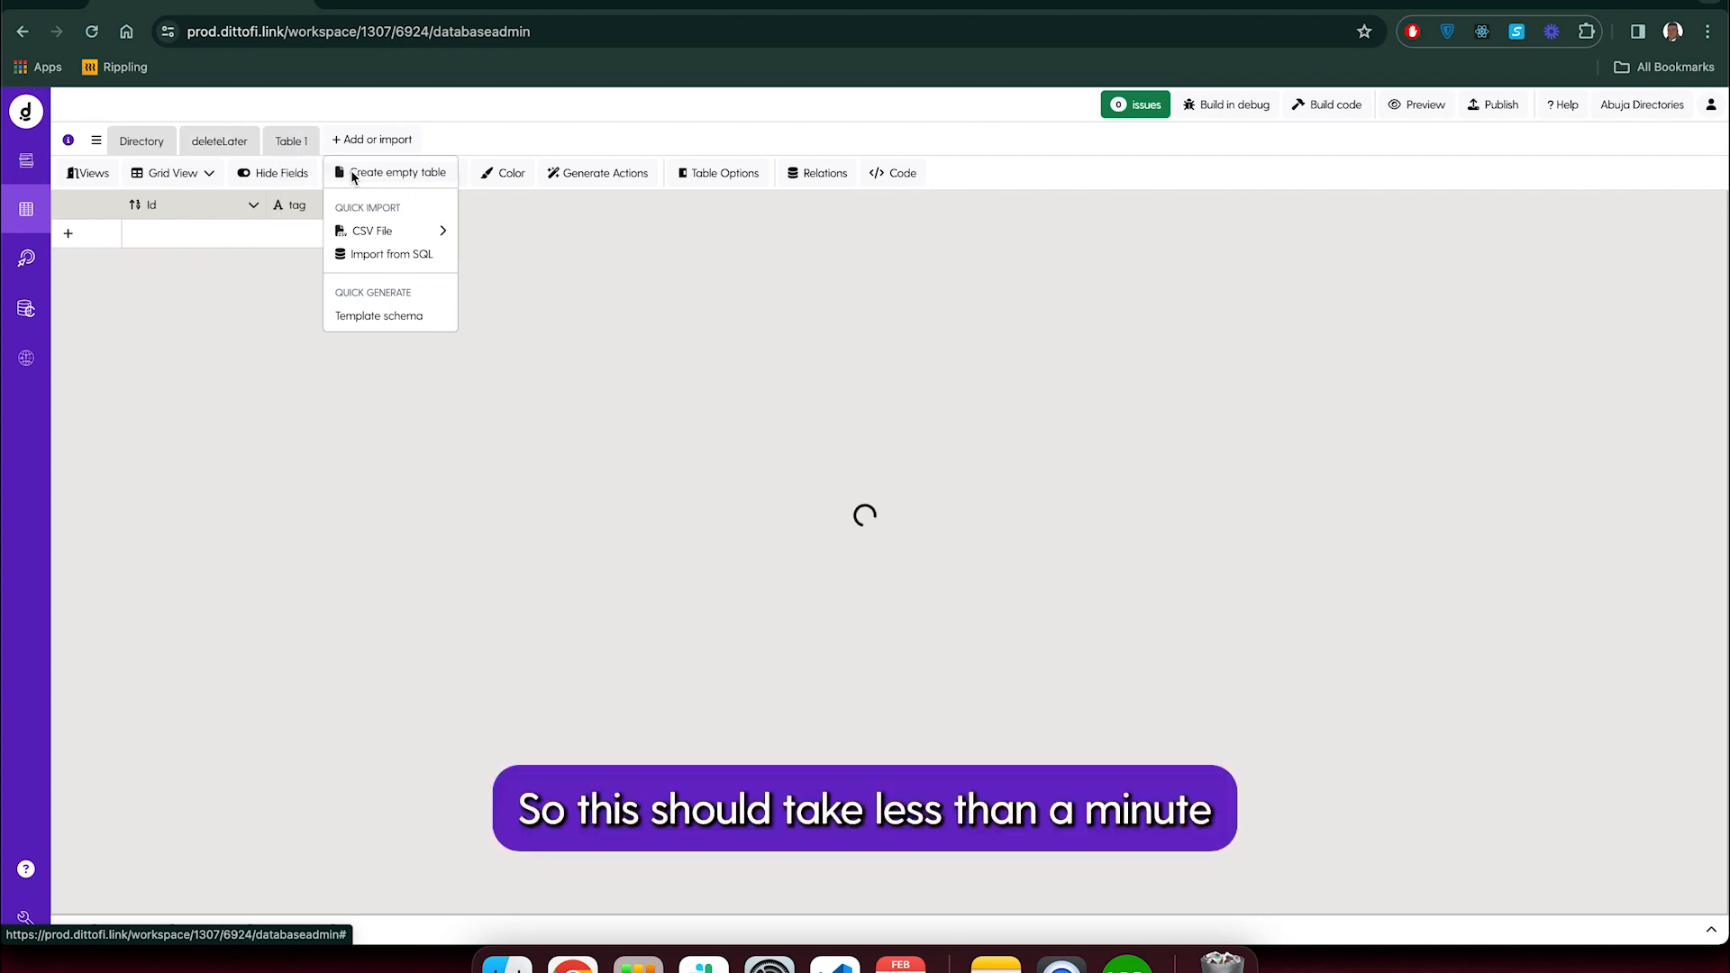
left_click(303, 329)
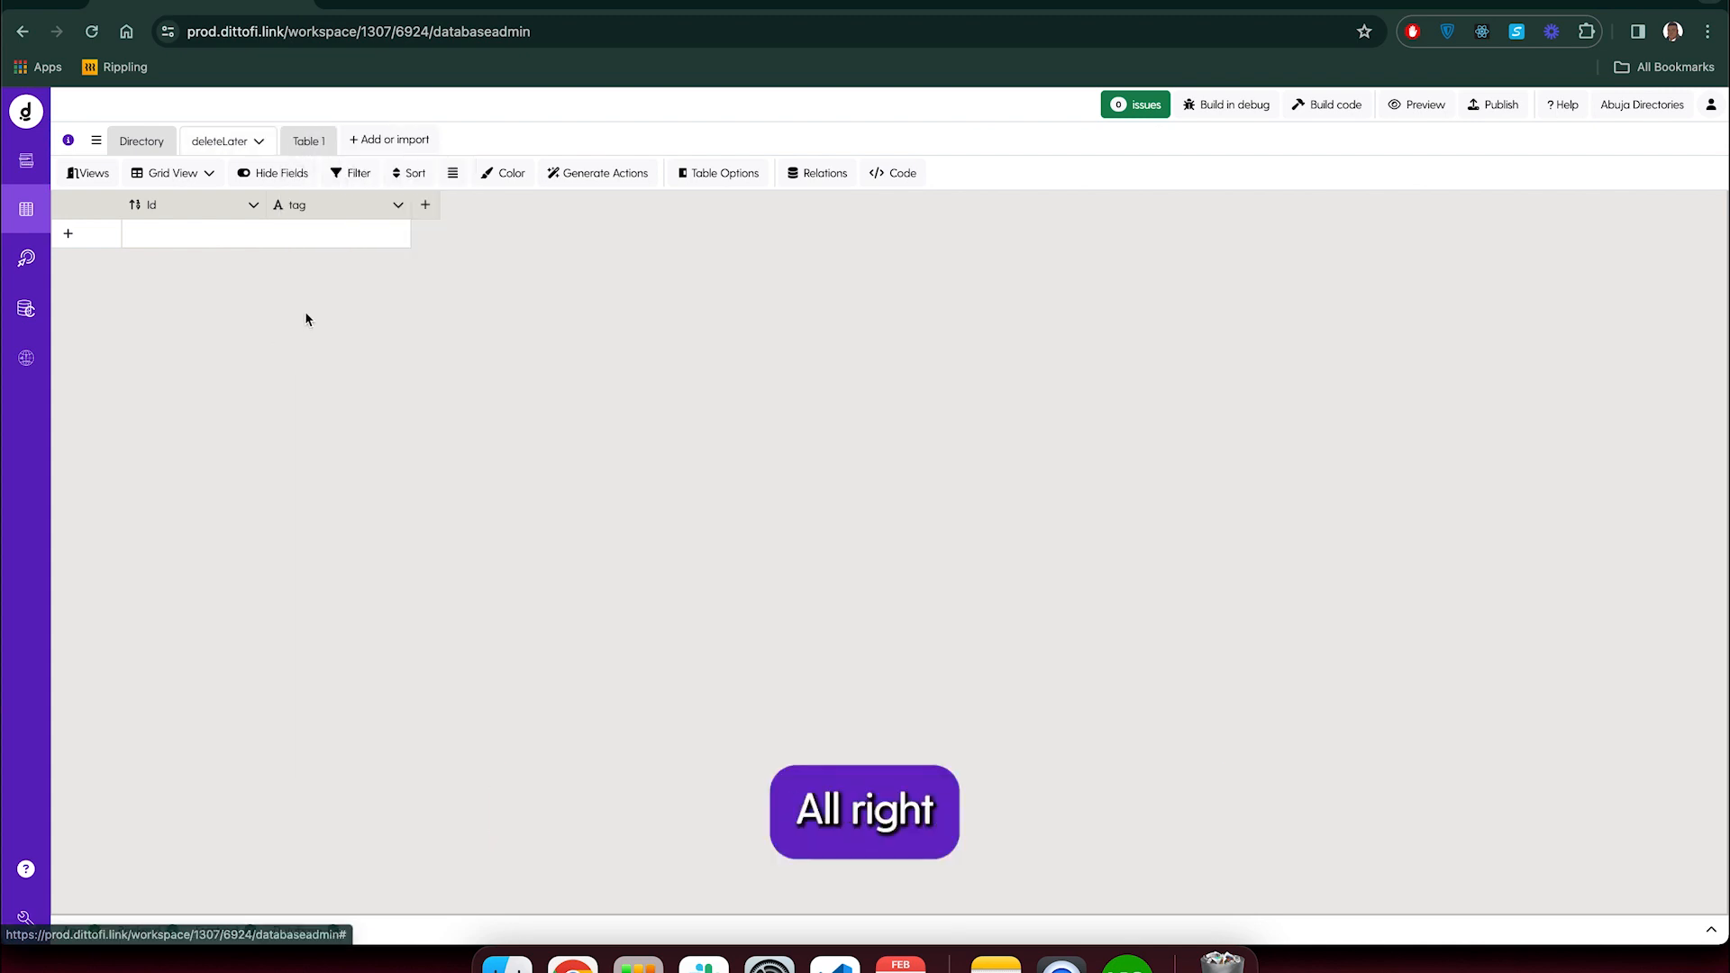
left_click(319, 142)
left_click(319, 144)
left_click(340, 174)
type("Tags")
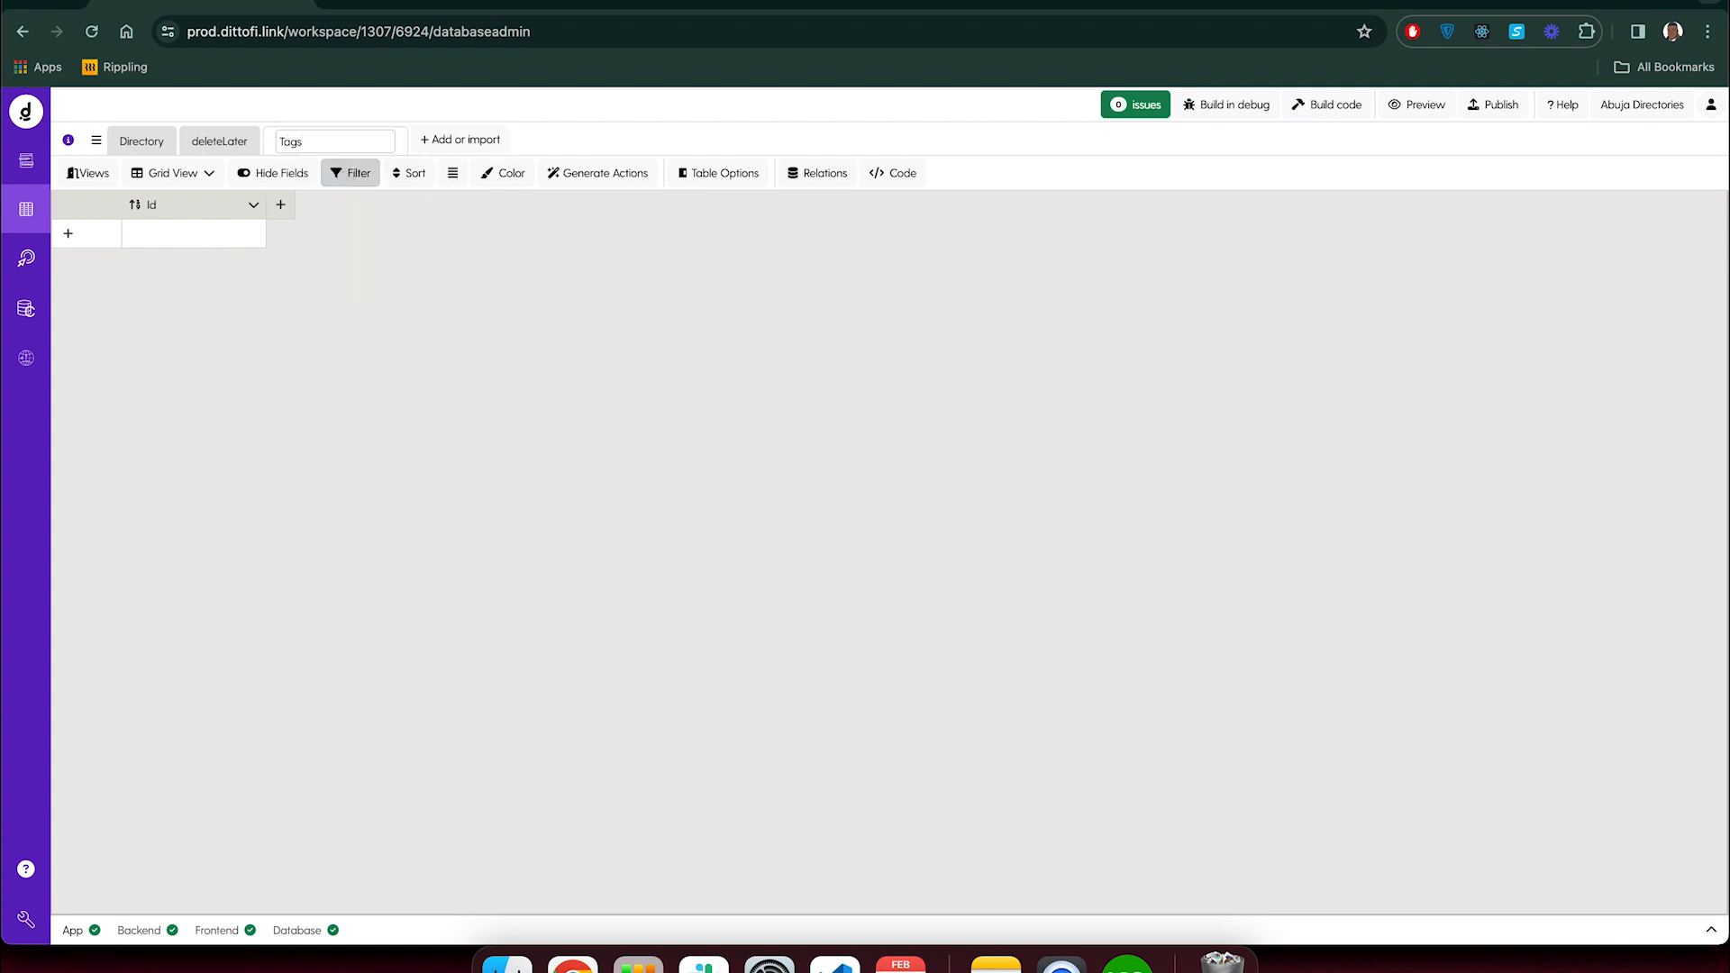
key("Return")
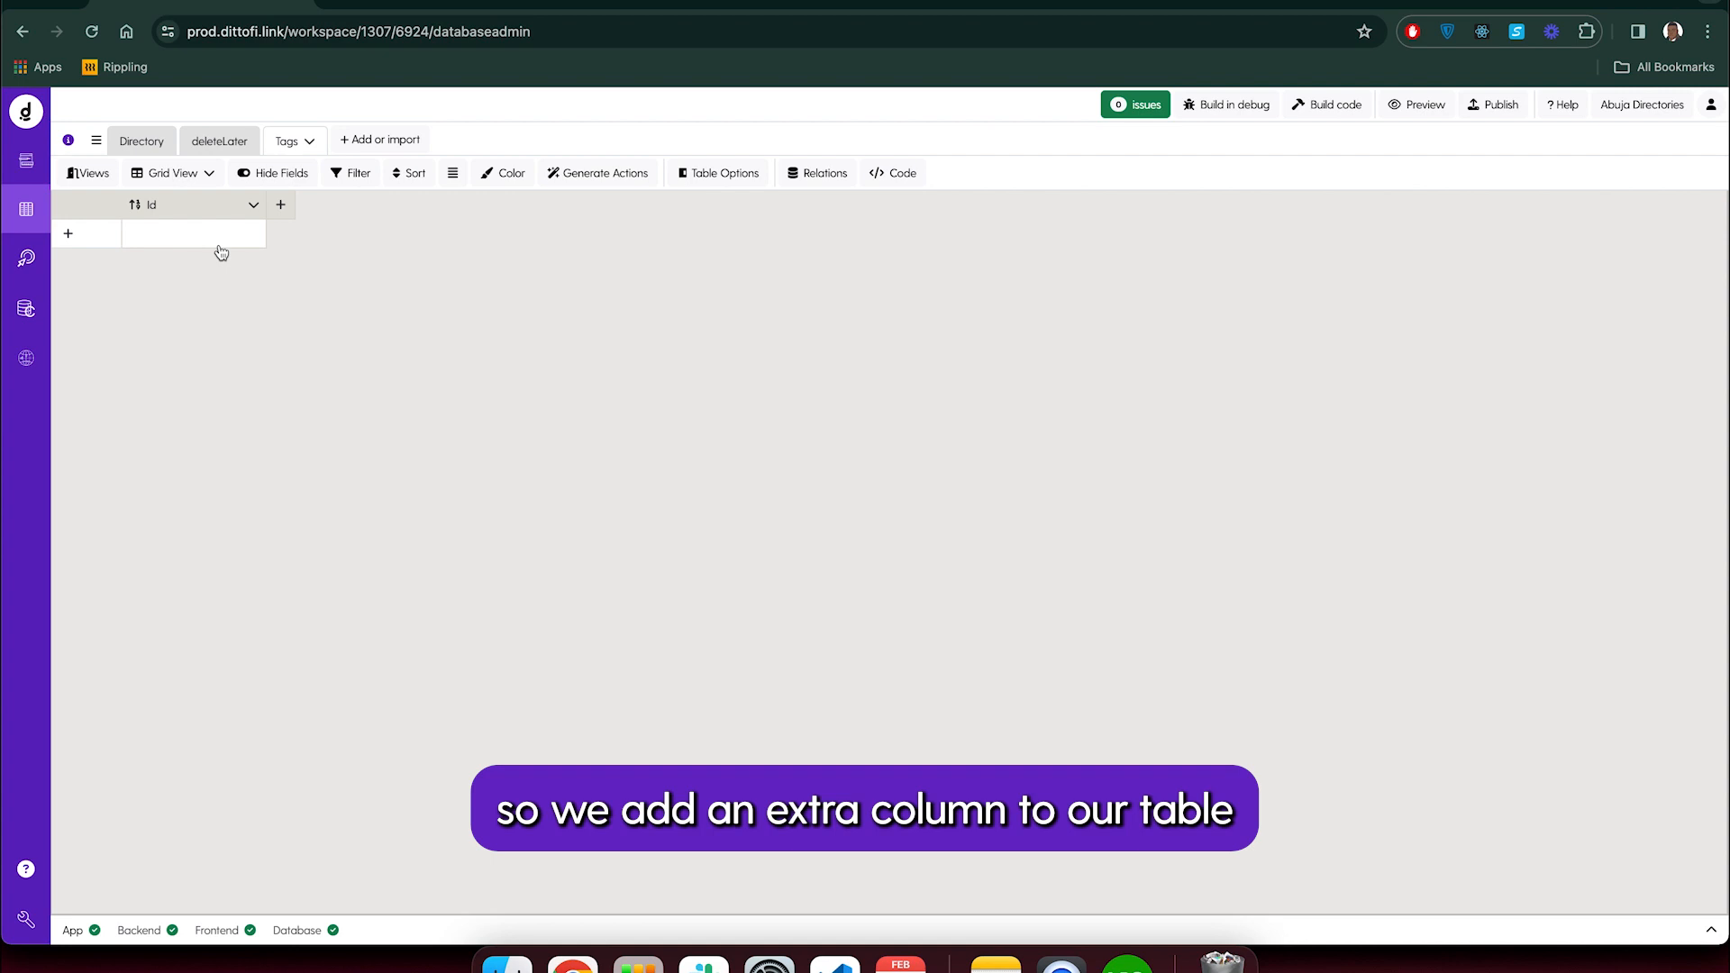
Add a single line text field named tag to the Tags table, disallow null values, and save it
left_click(285, 213)
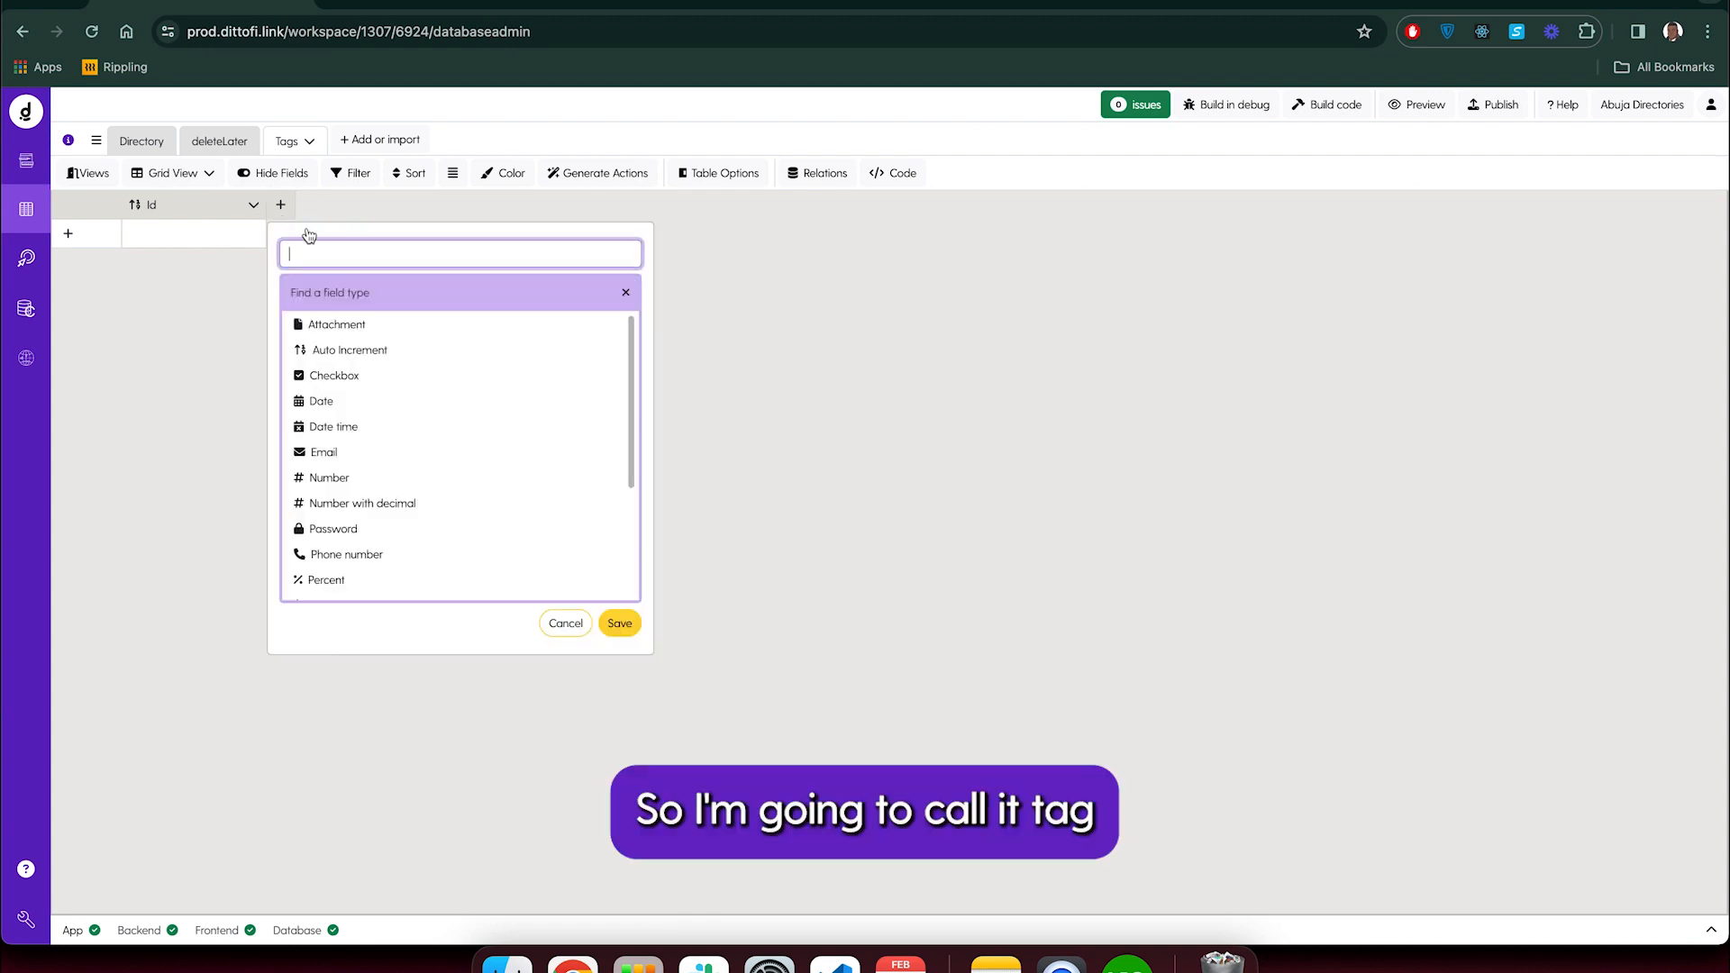
type("tag")
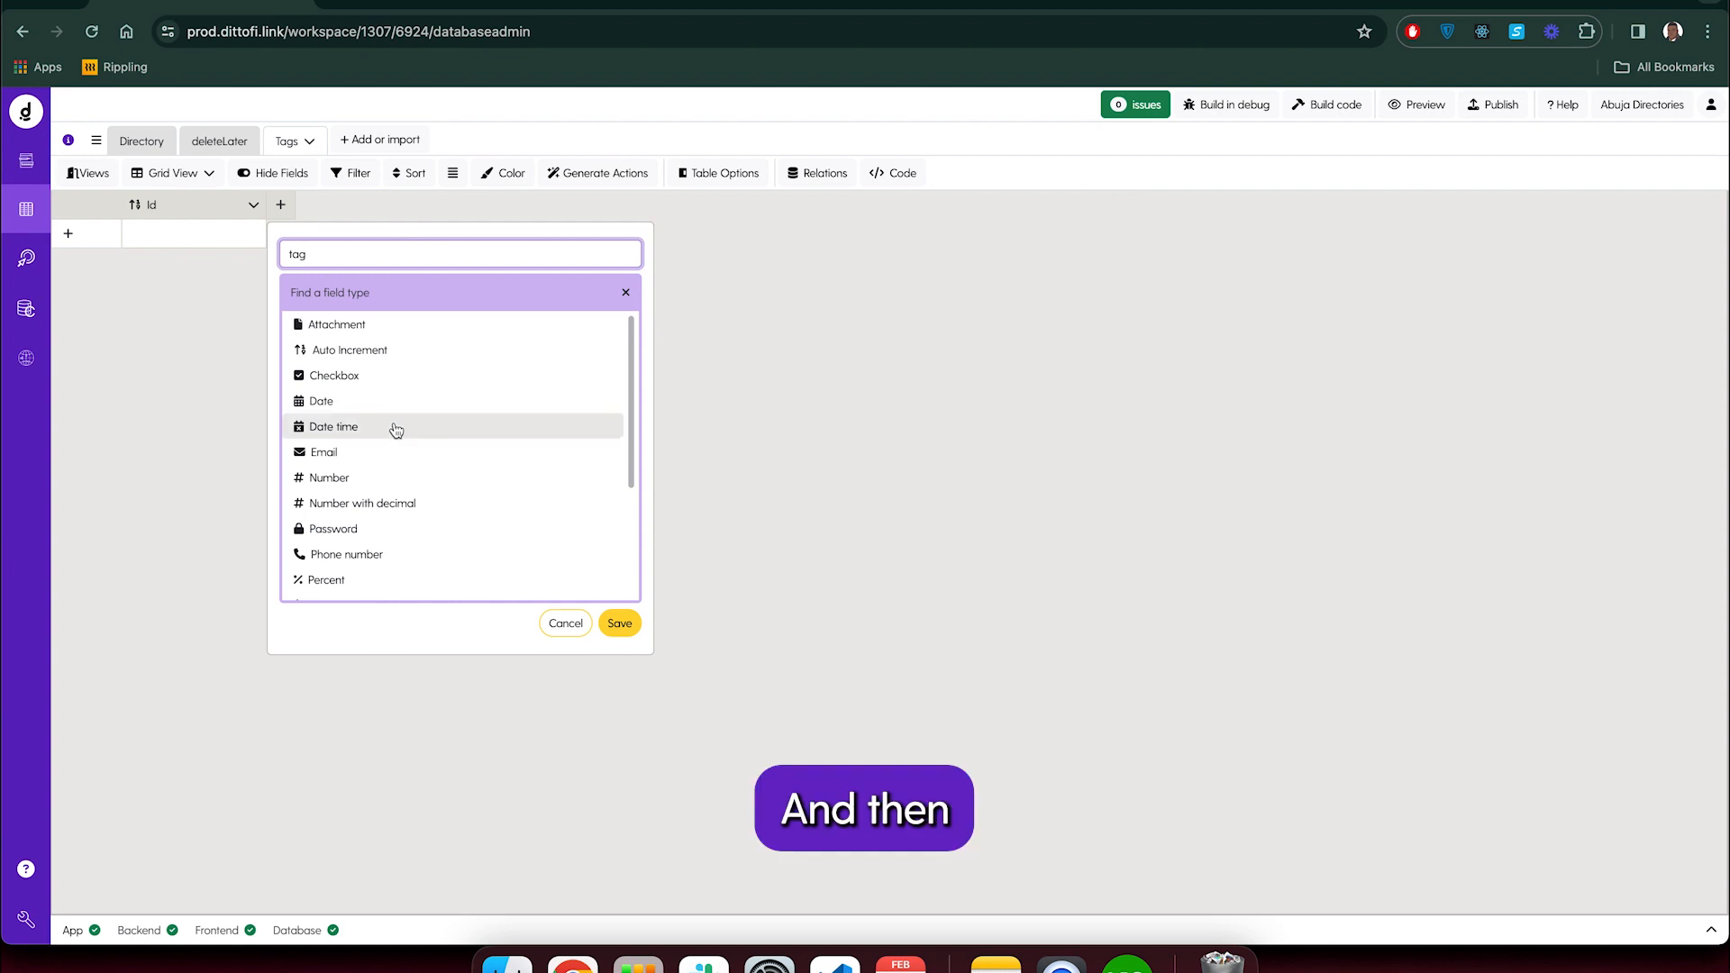
scroll(396, 430, "down", 3)
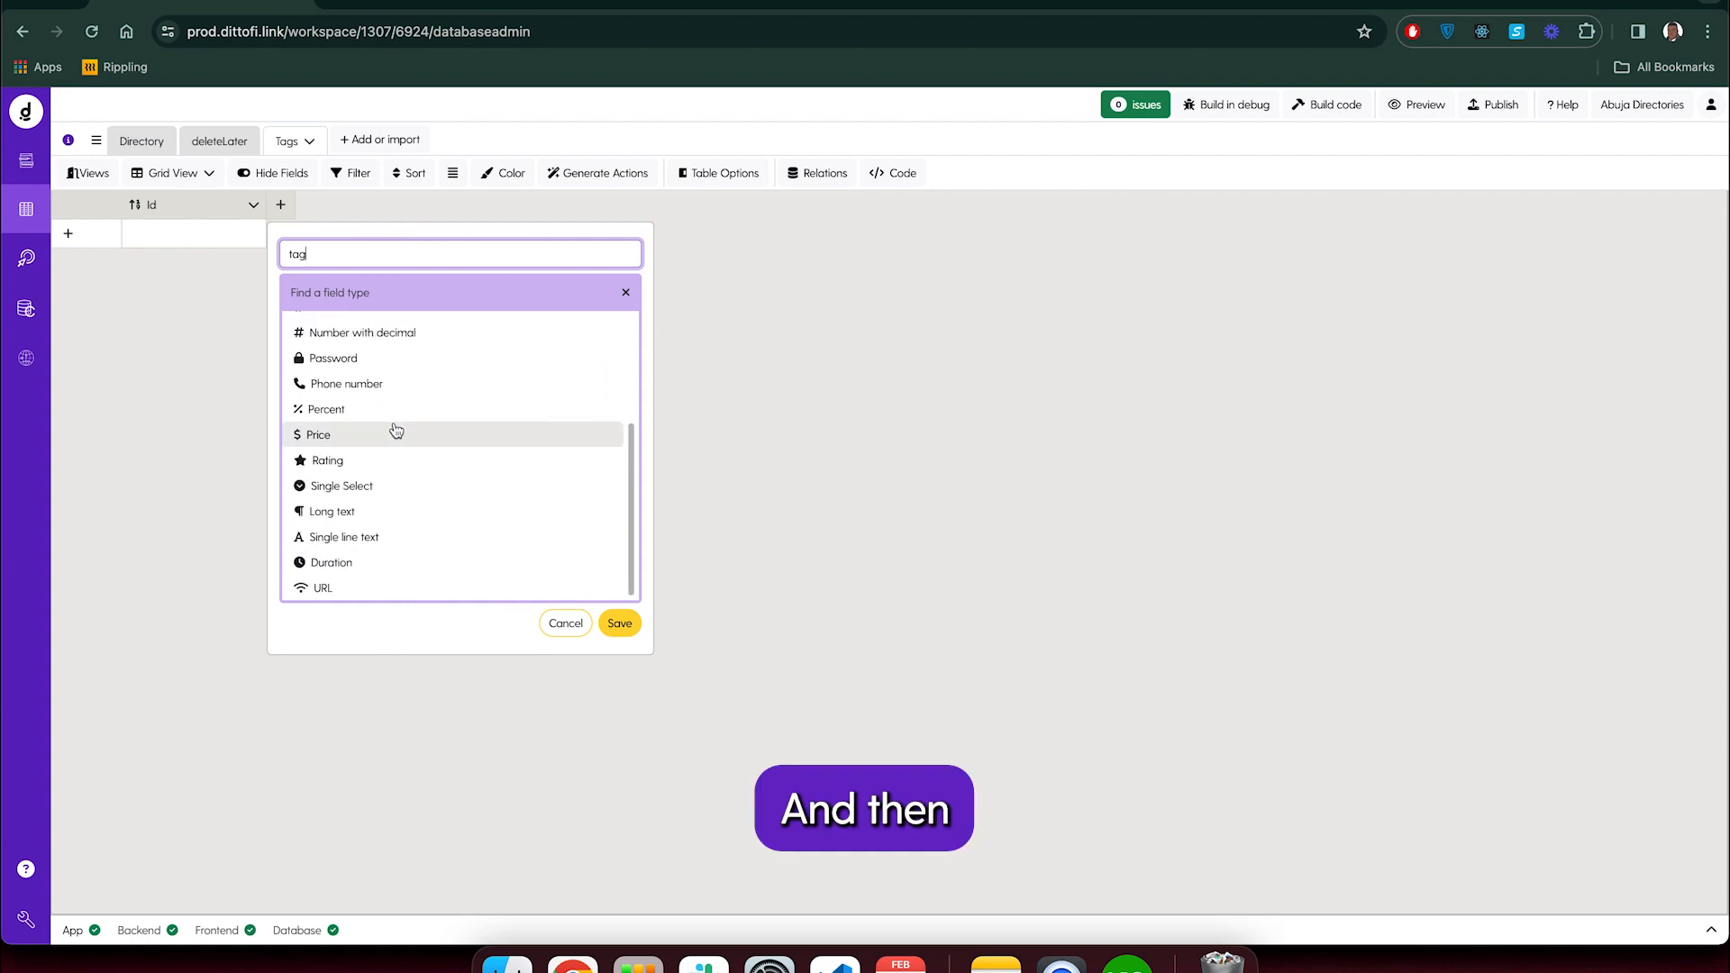
left_click(370, 537)
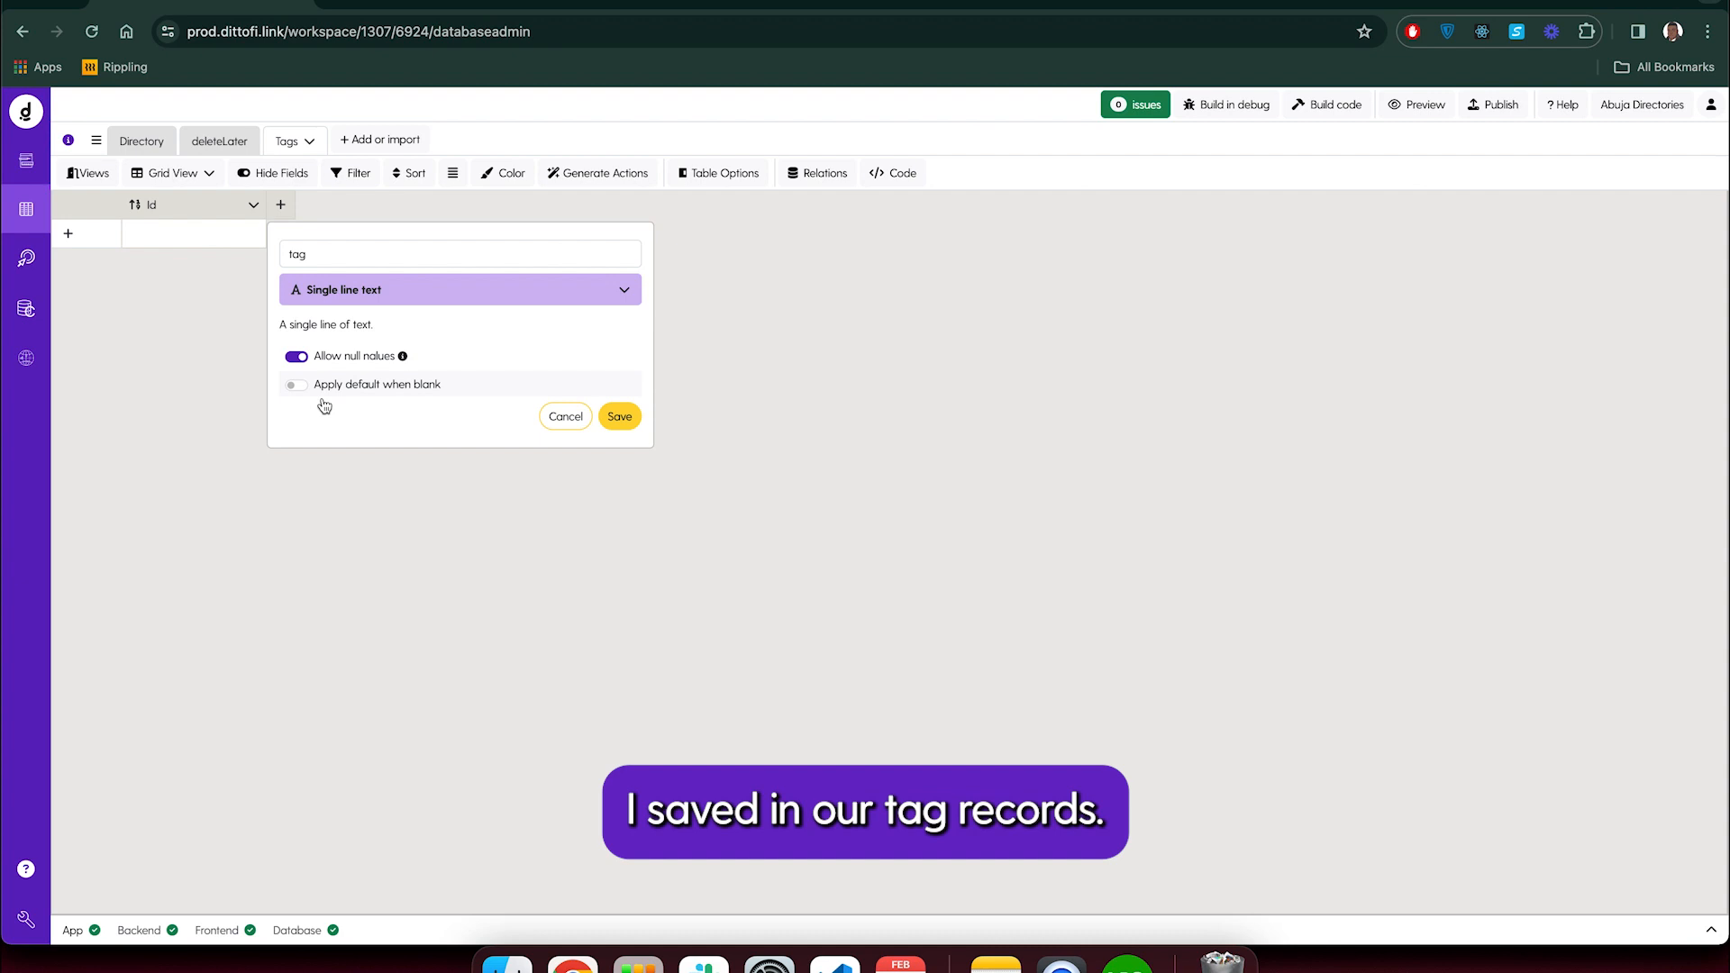
left_click(296, 357)
left_click(616, 415)
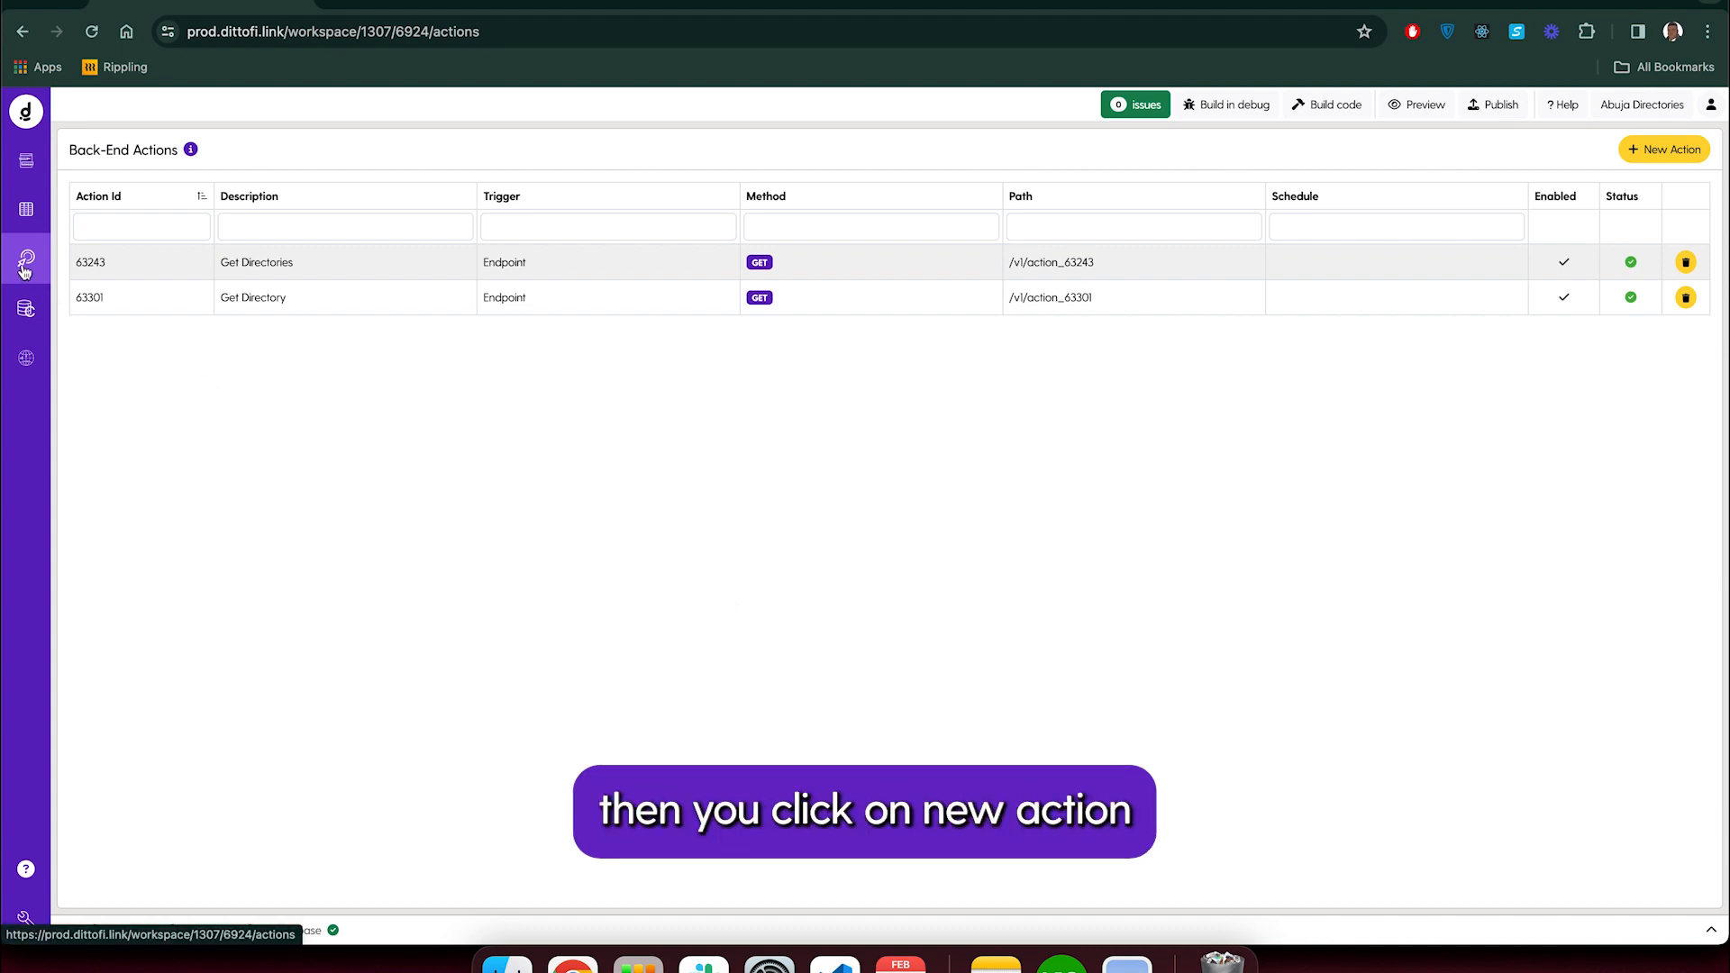
Create a back-end action named Get Tags and give it an Endpoint trigger
left_click(1651, 155)
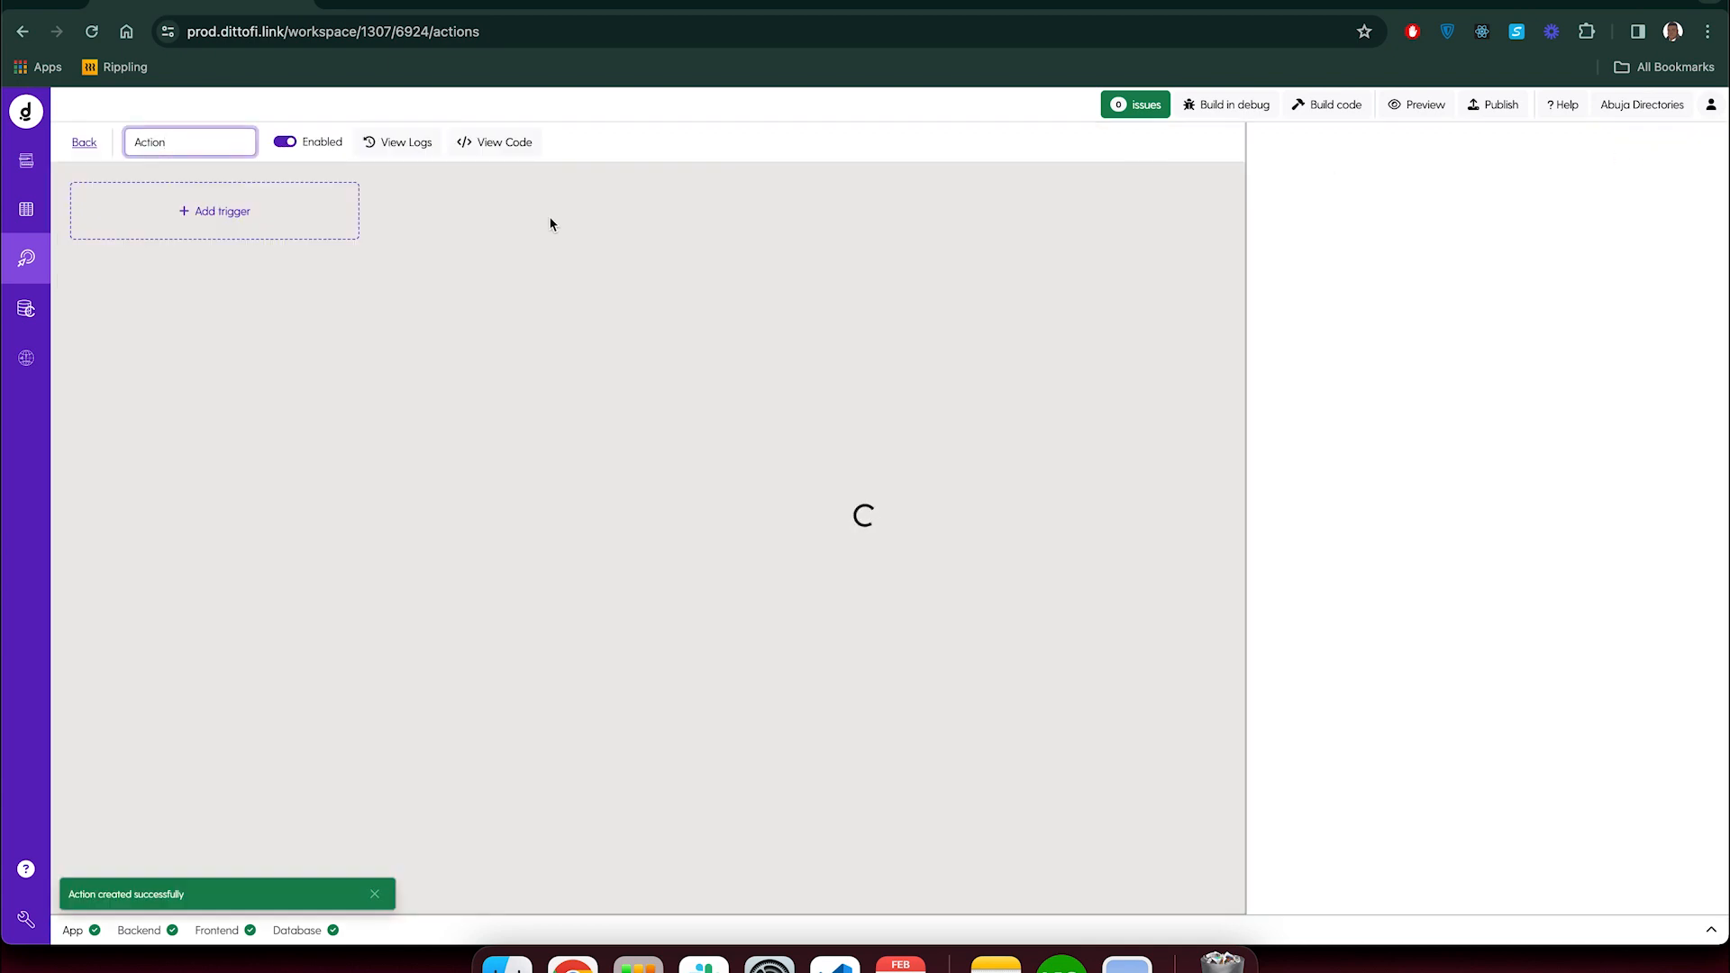
double_click(155, 142)
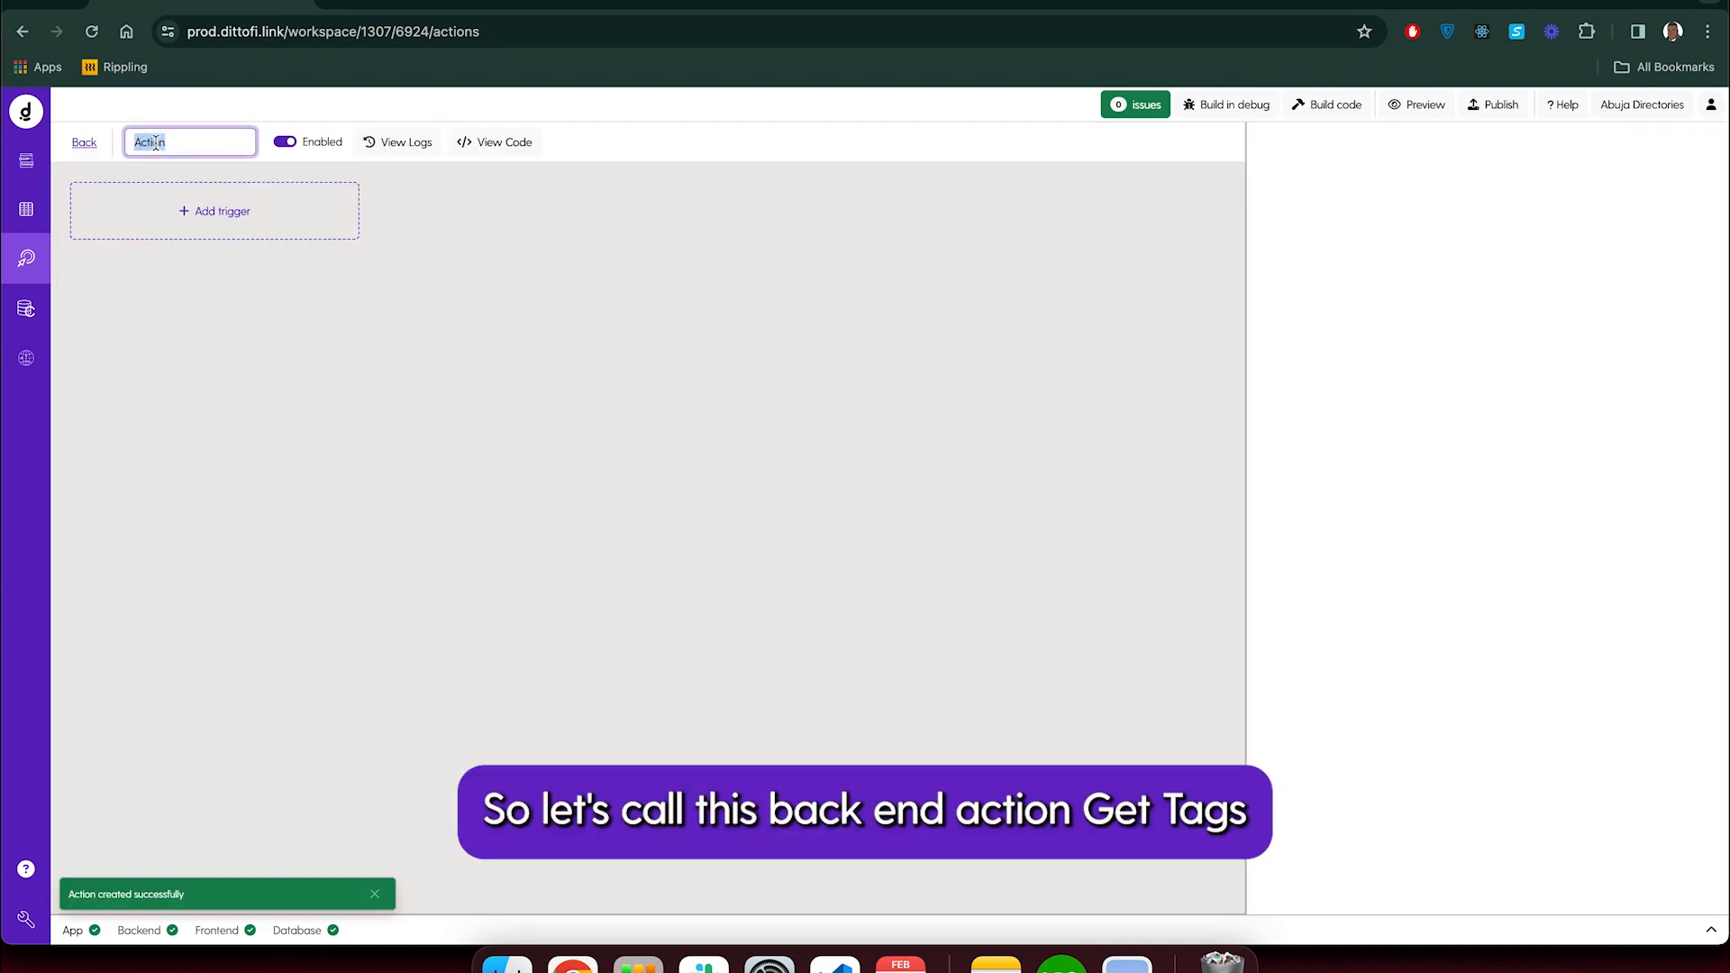
type("Get")
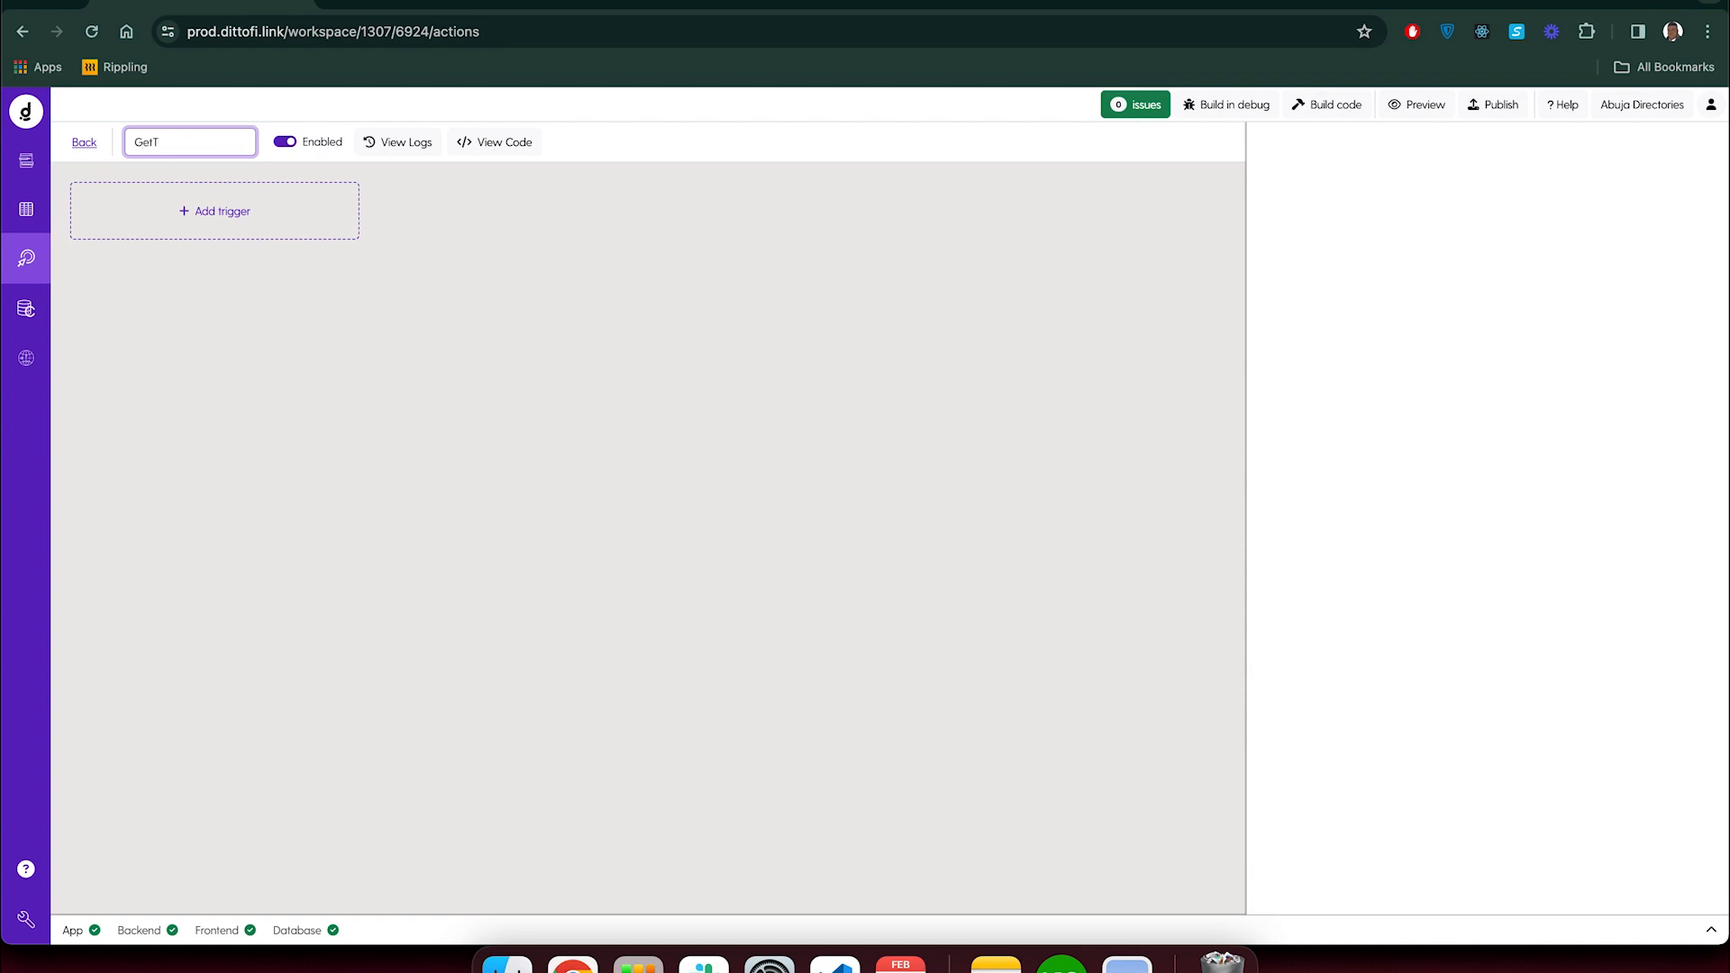
type(" Tags")
key("Return")
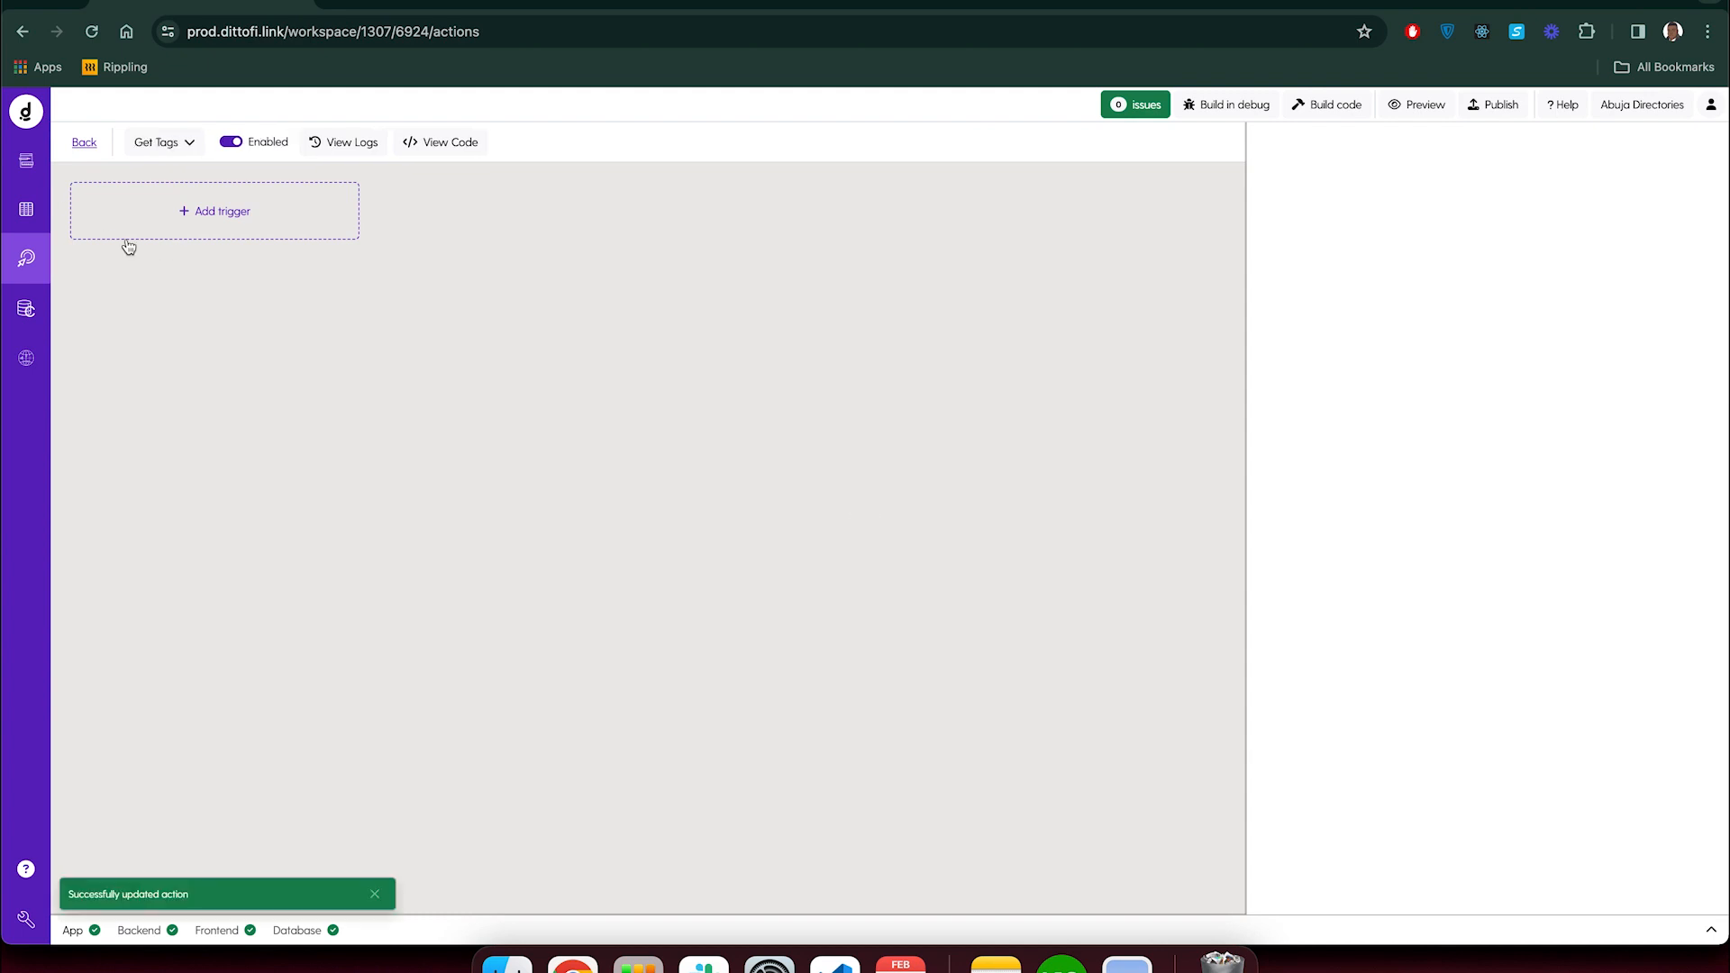
left_click(188, 220)
left_click(160, 262)
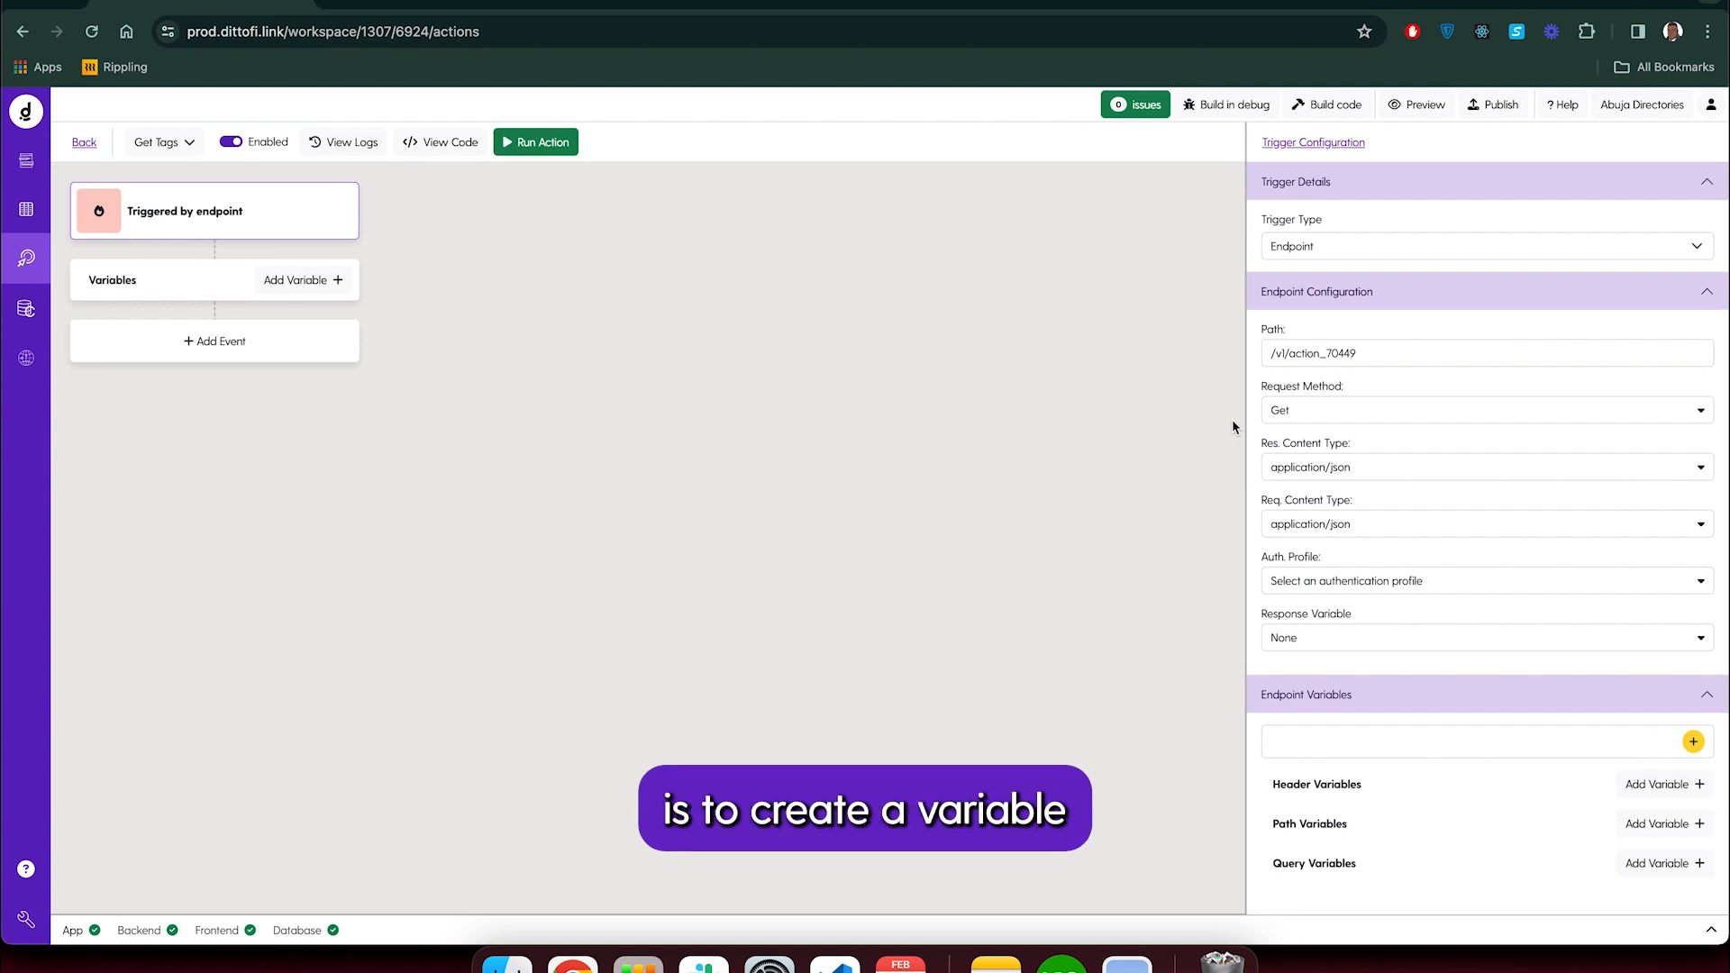
Add a Collection variable named response to the Get Tags action, using the Tags model, and save it
left_click(304, 281)
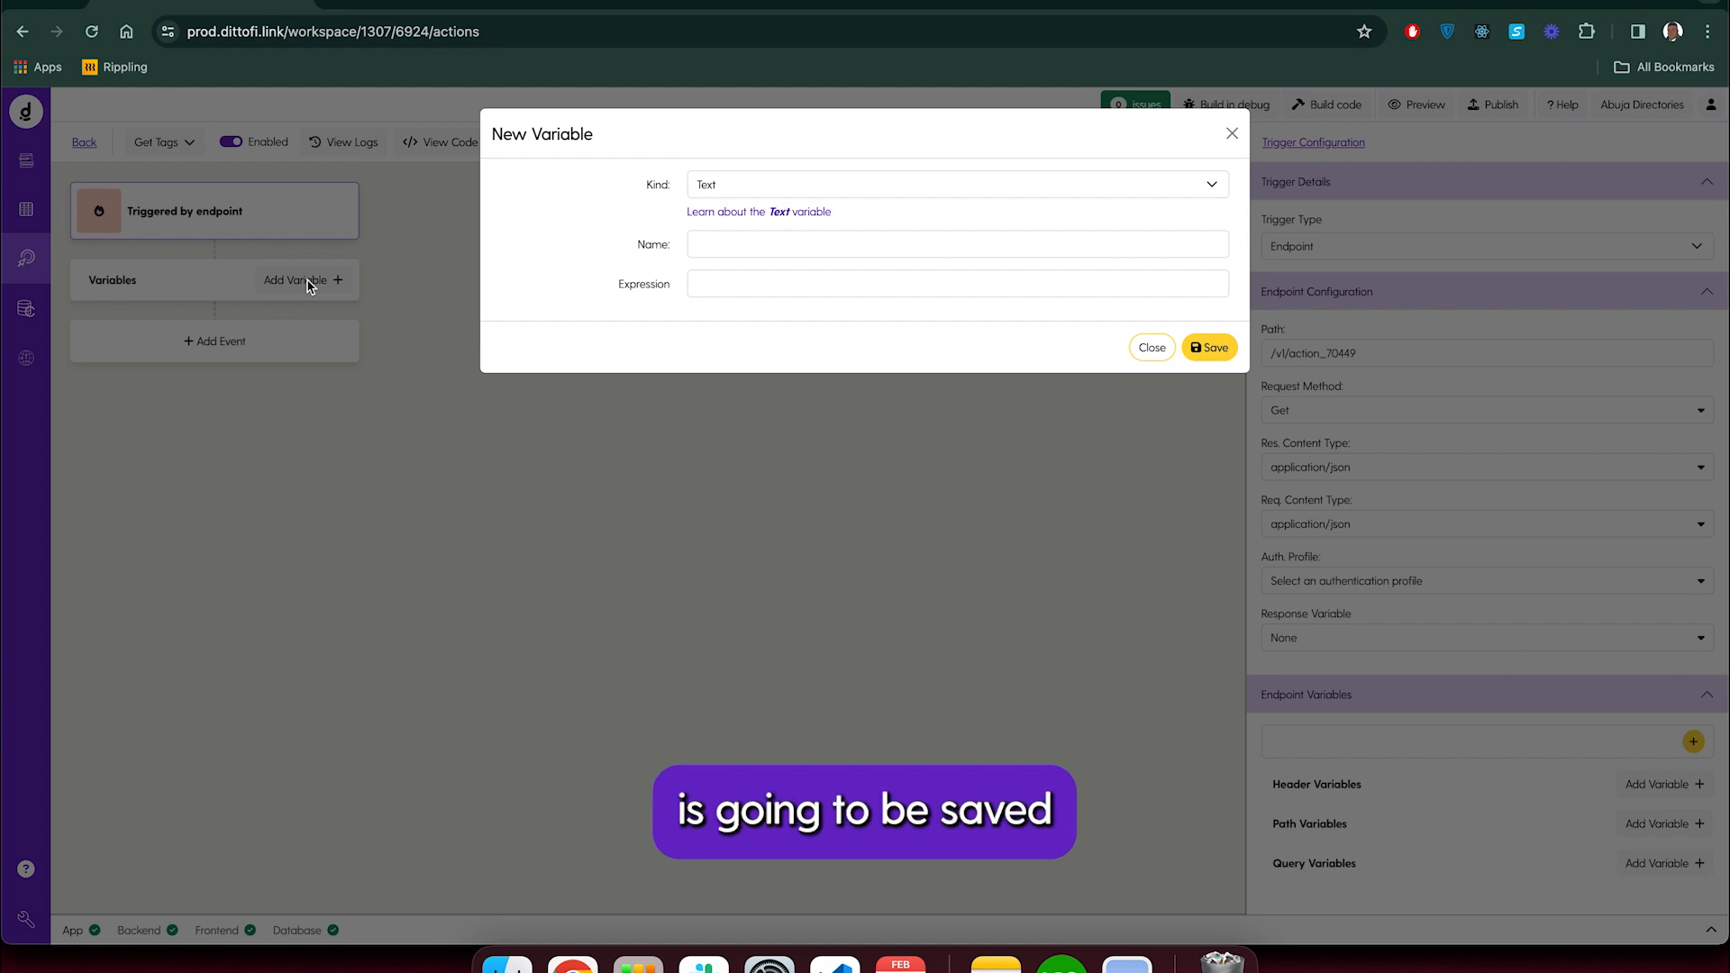
left_click(779, 191)
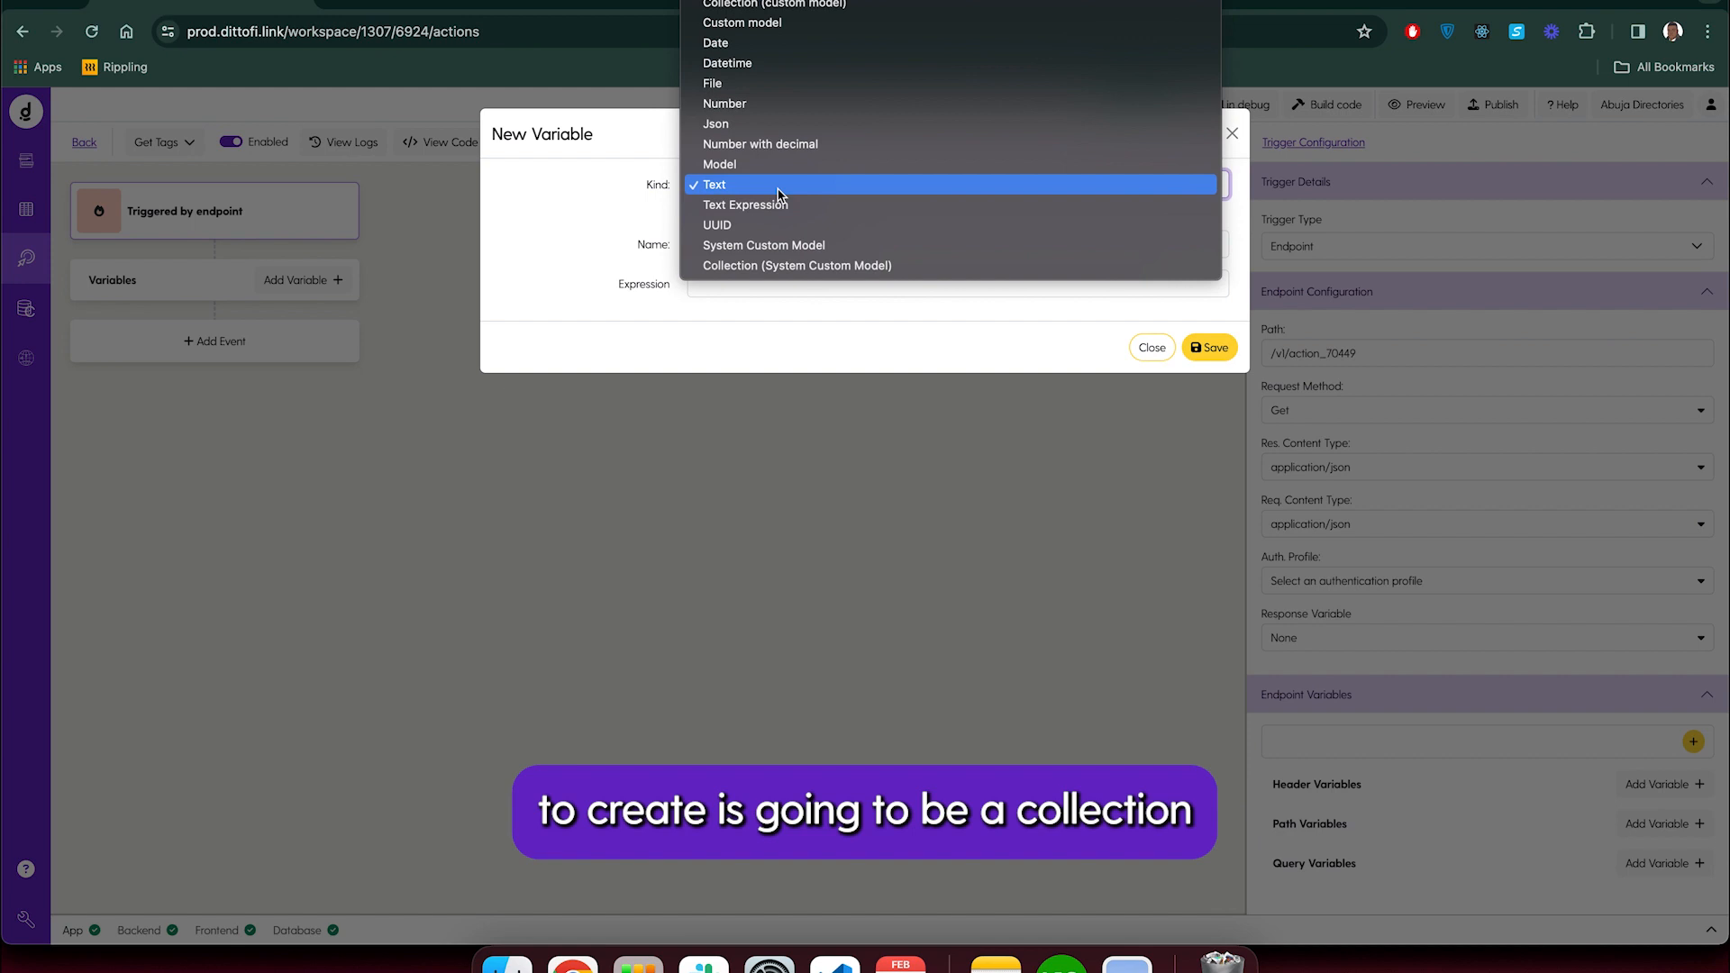
left_click(771, 4)
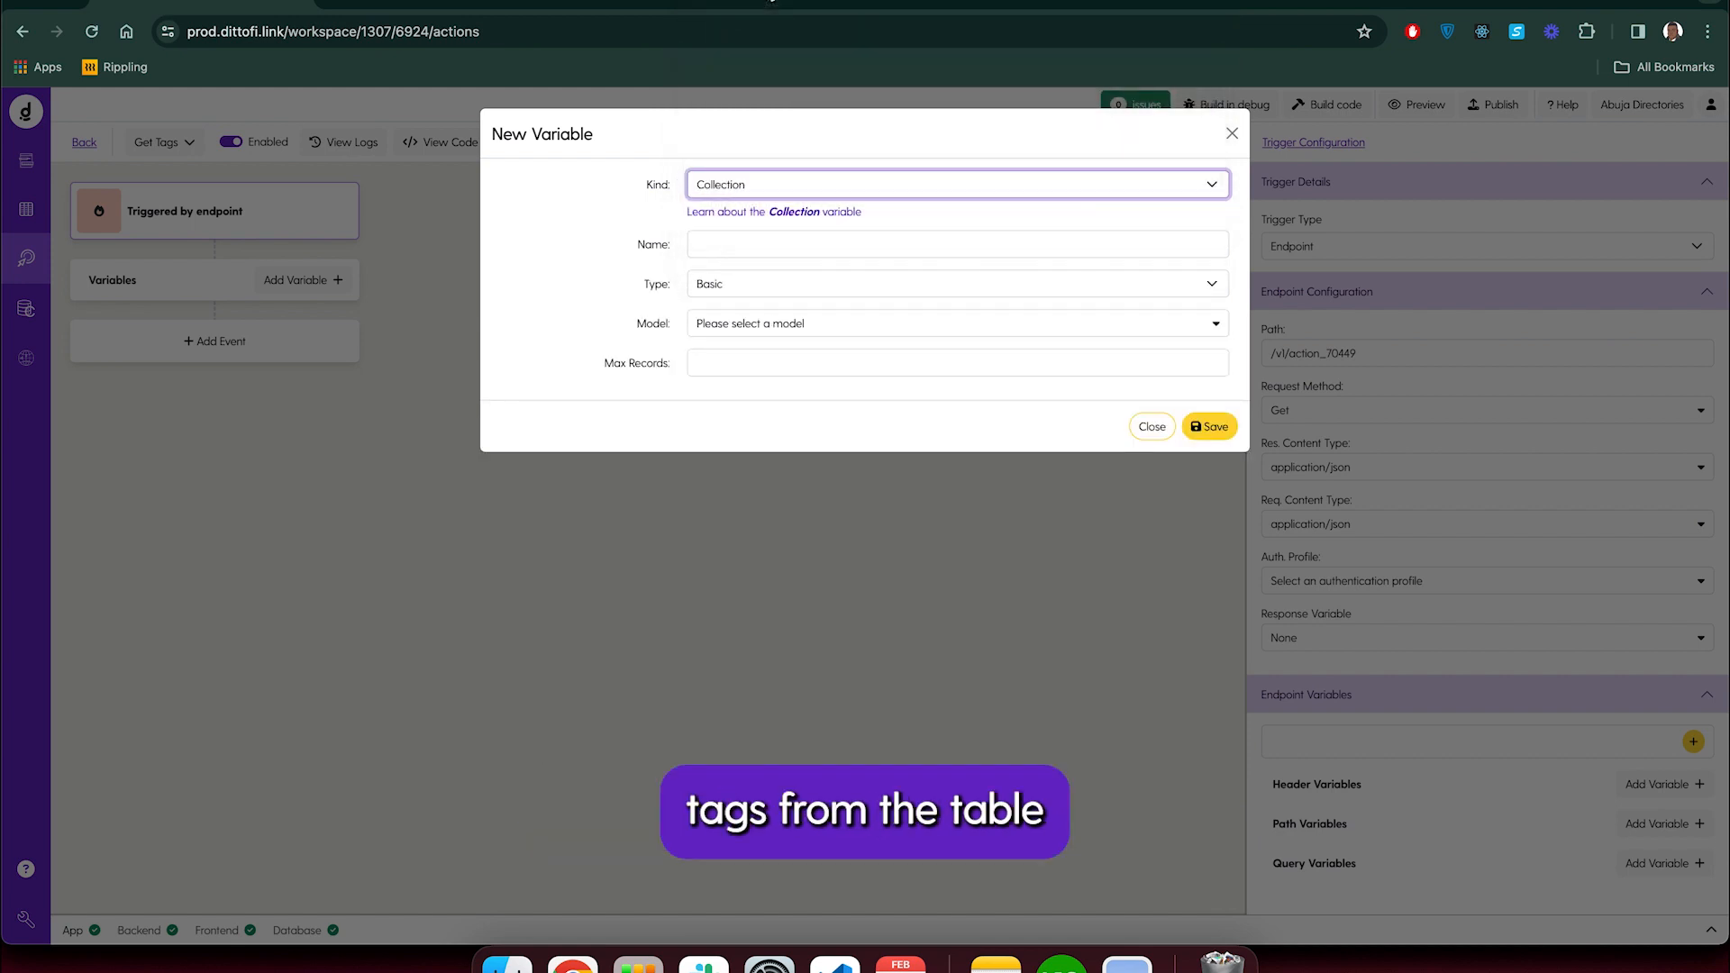
left_click(746, 244)
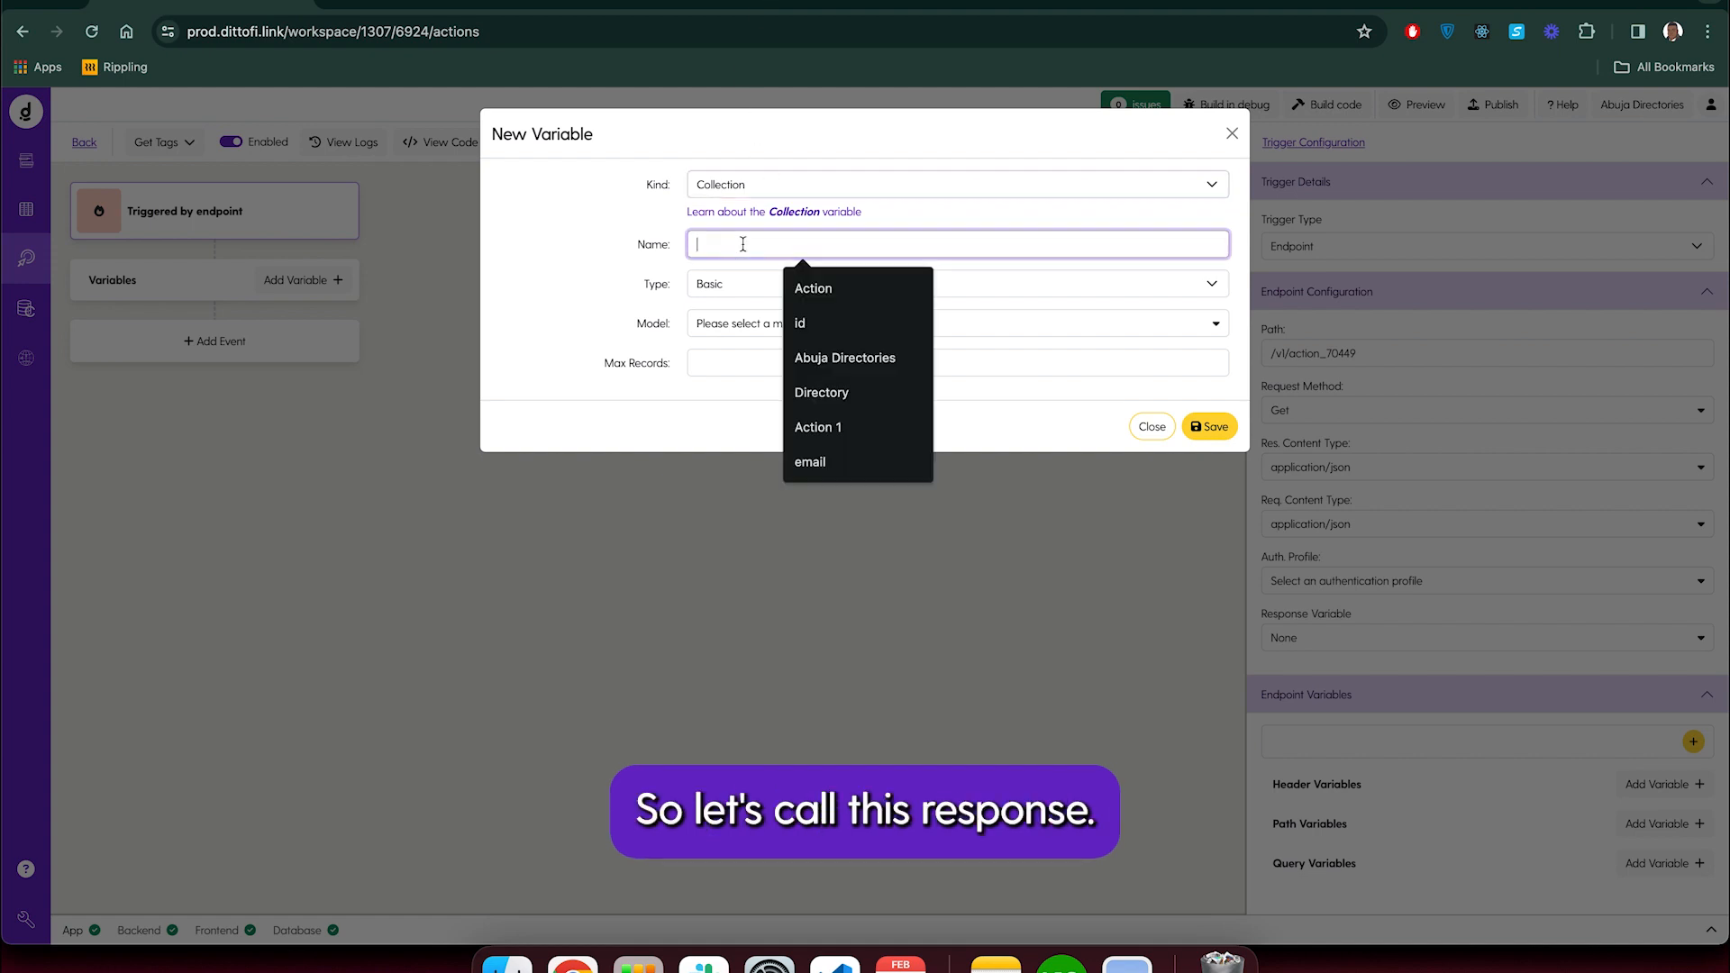
type("response")
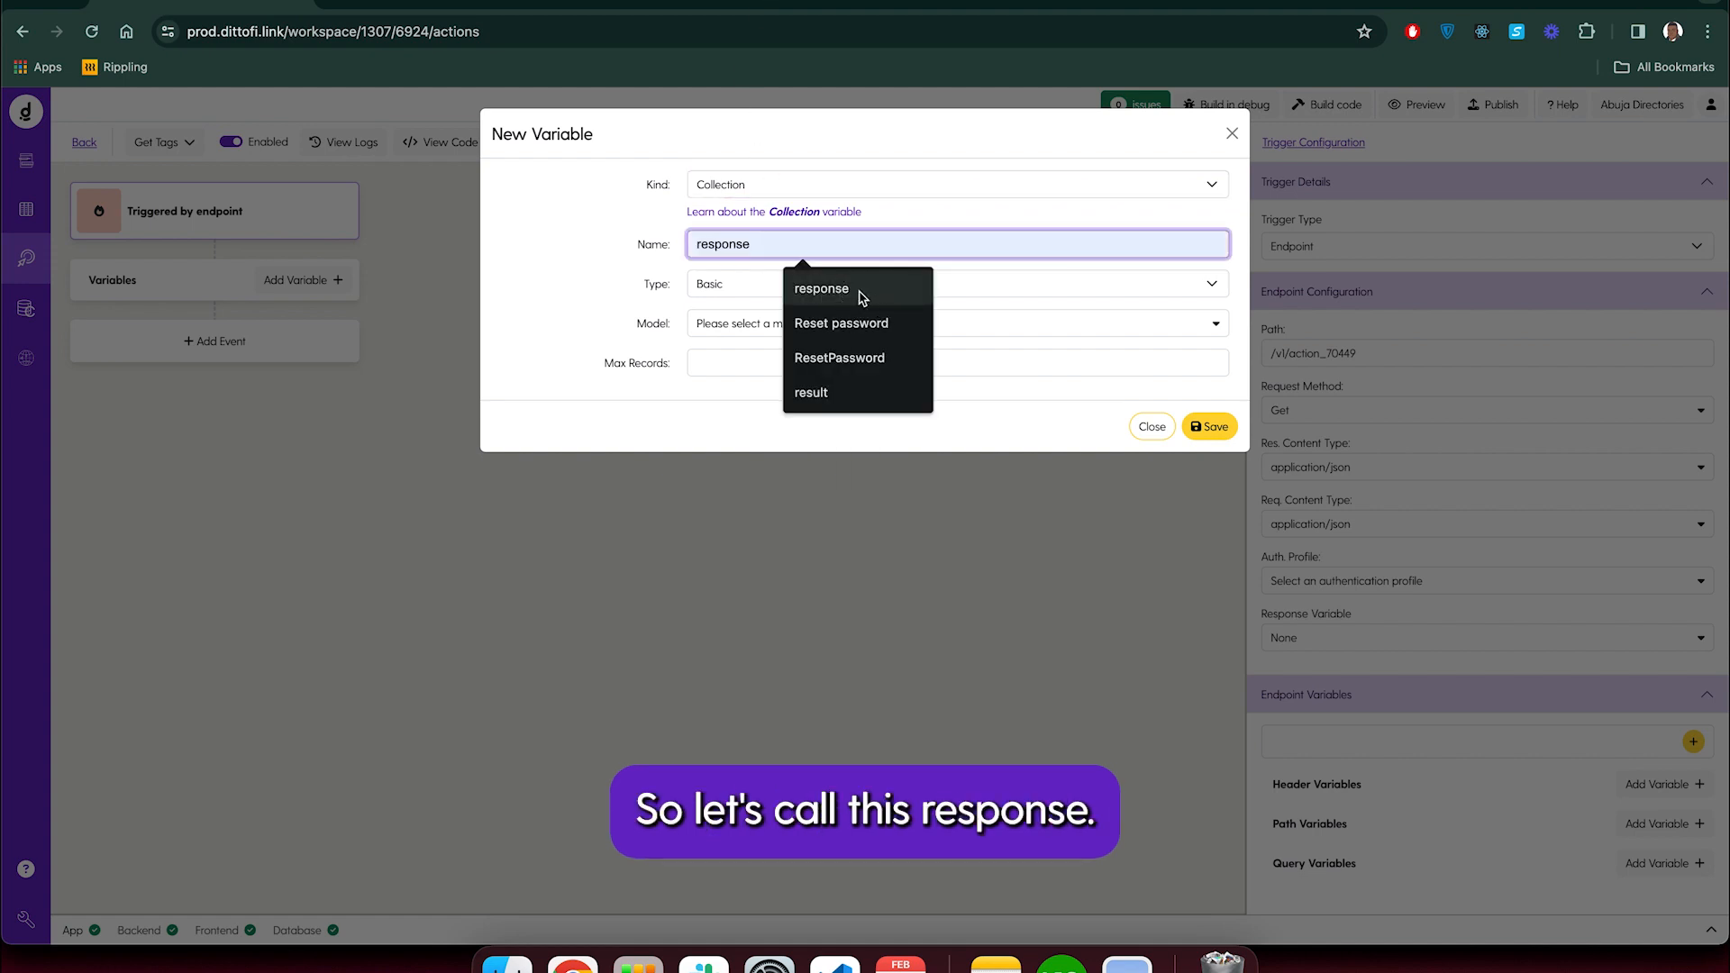
left_click(862, 290)
left_click(768, 336)
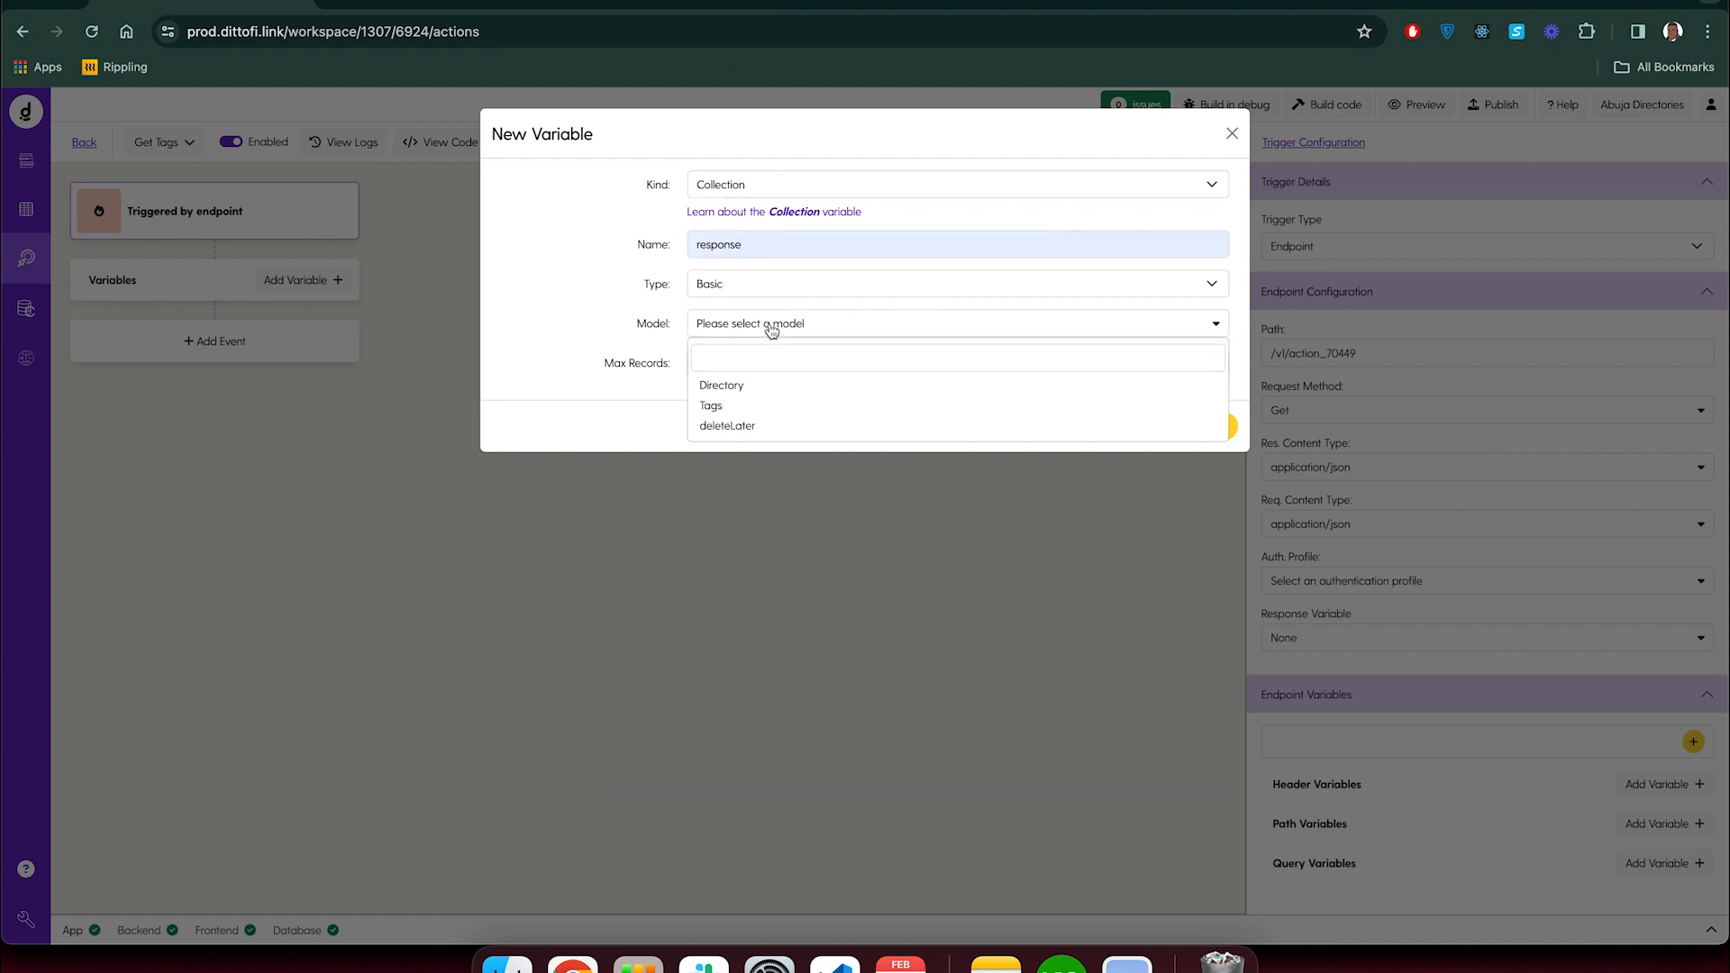
left_click(752, 404)
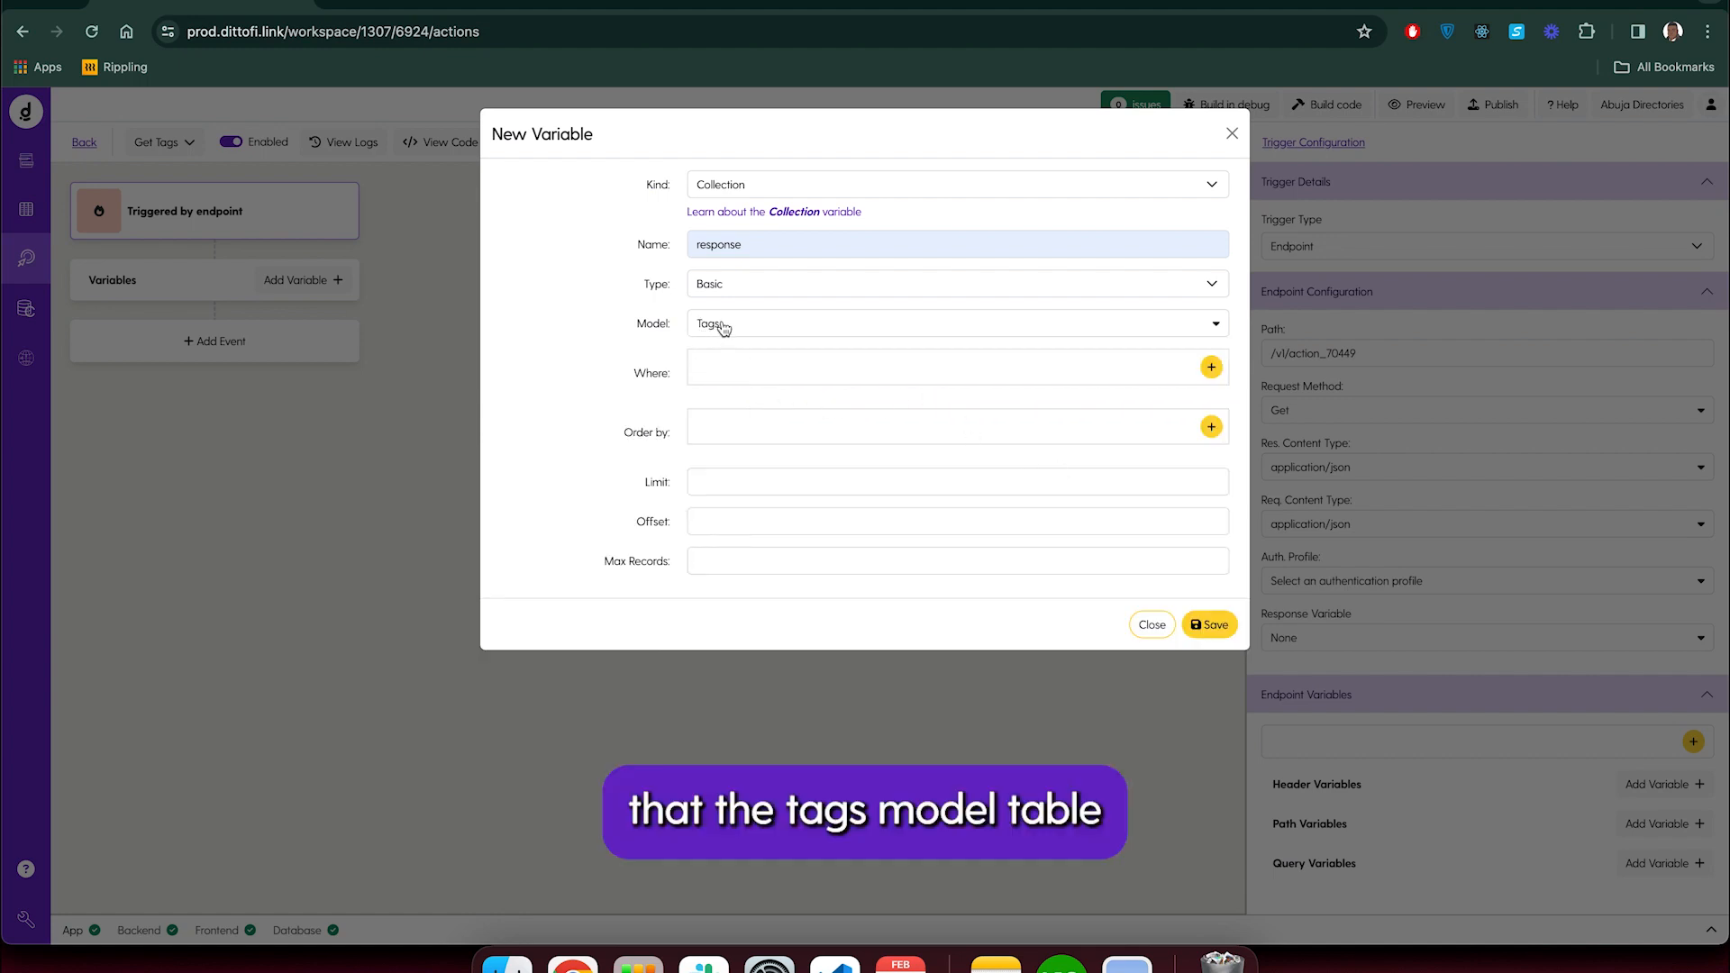
left_click(1209, 625)
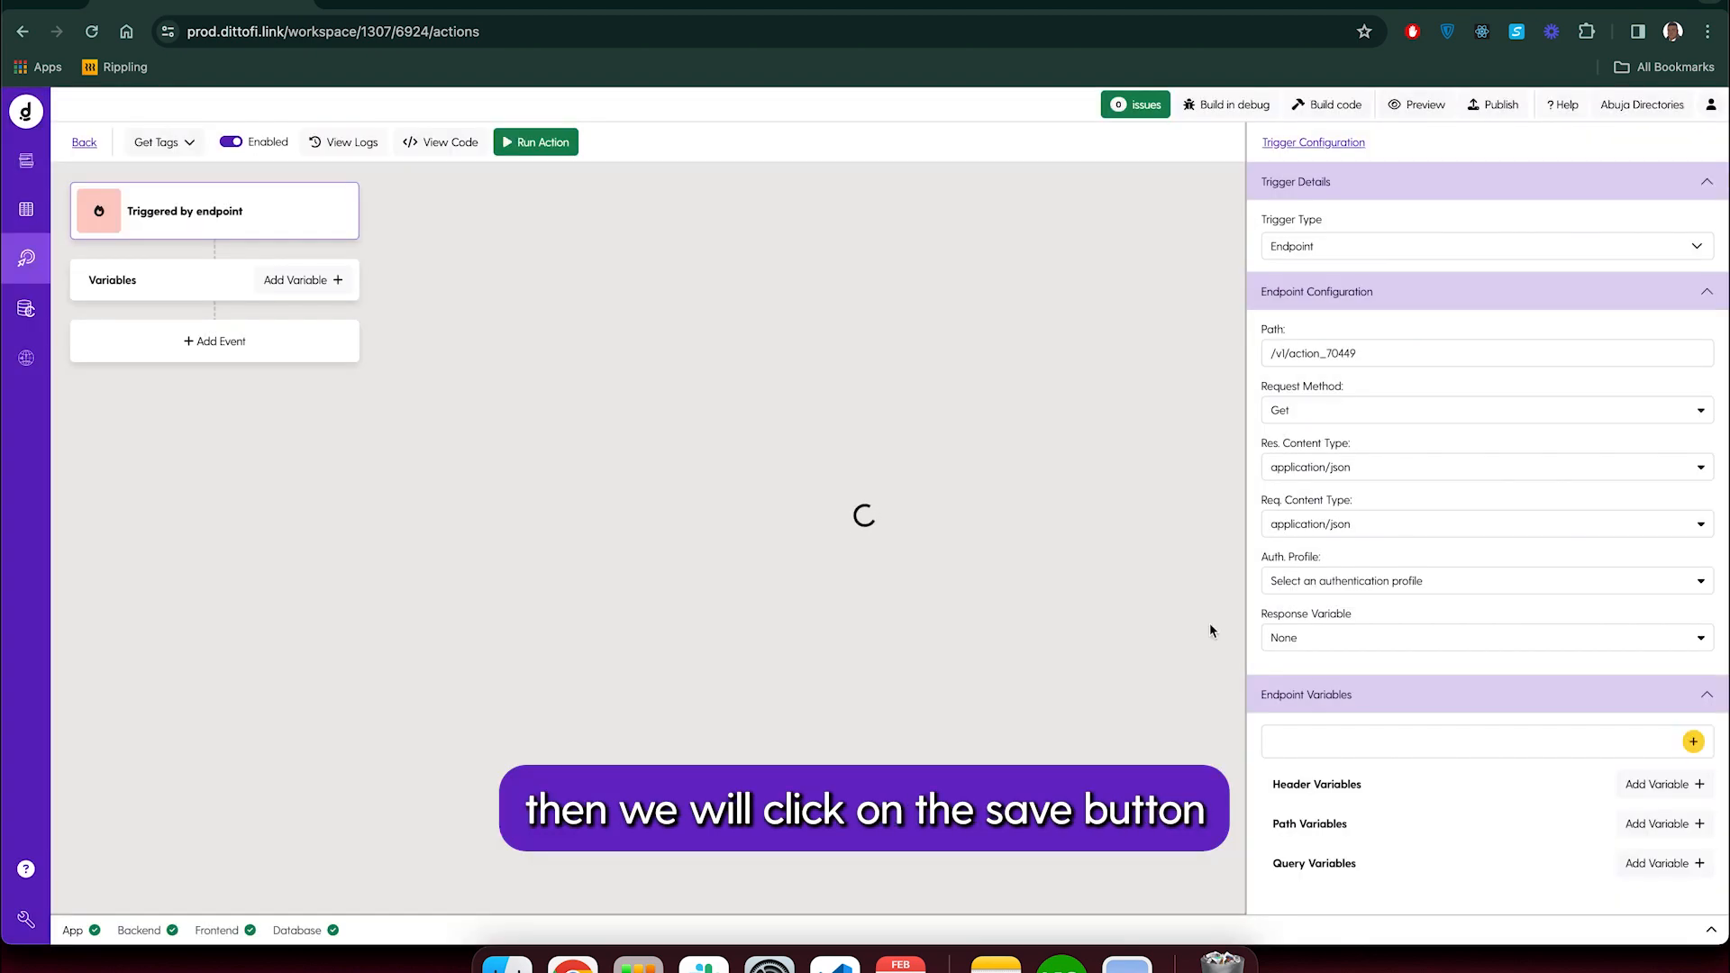
Set the endpoint's response variable to response and build the app's code
left_click(1338, 637)
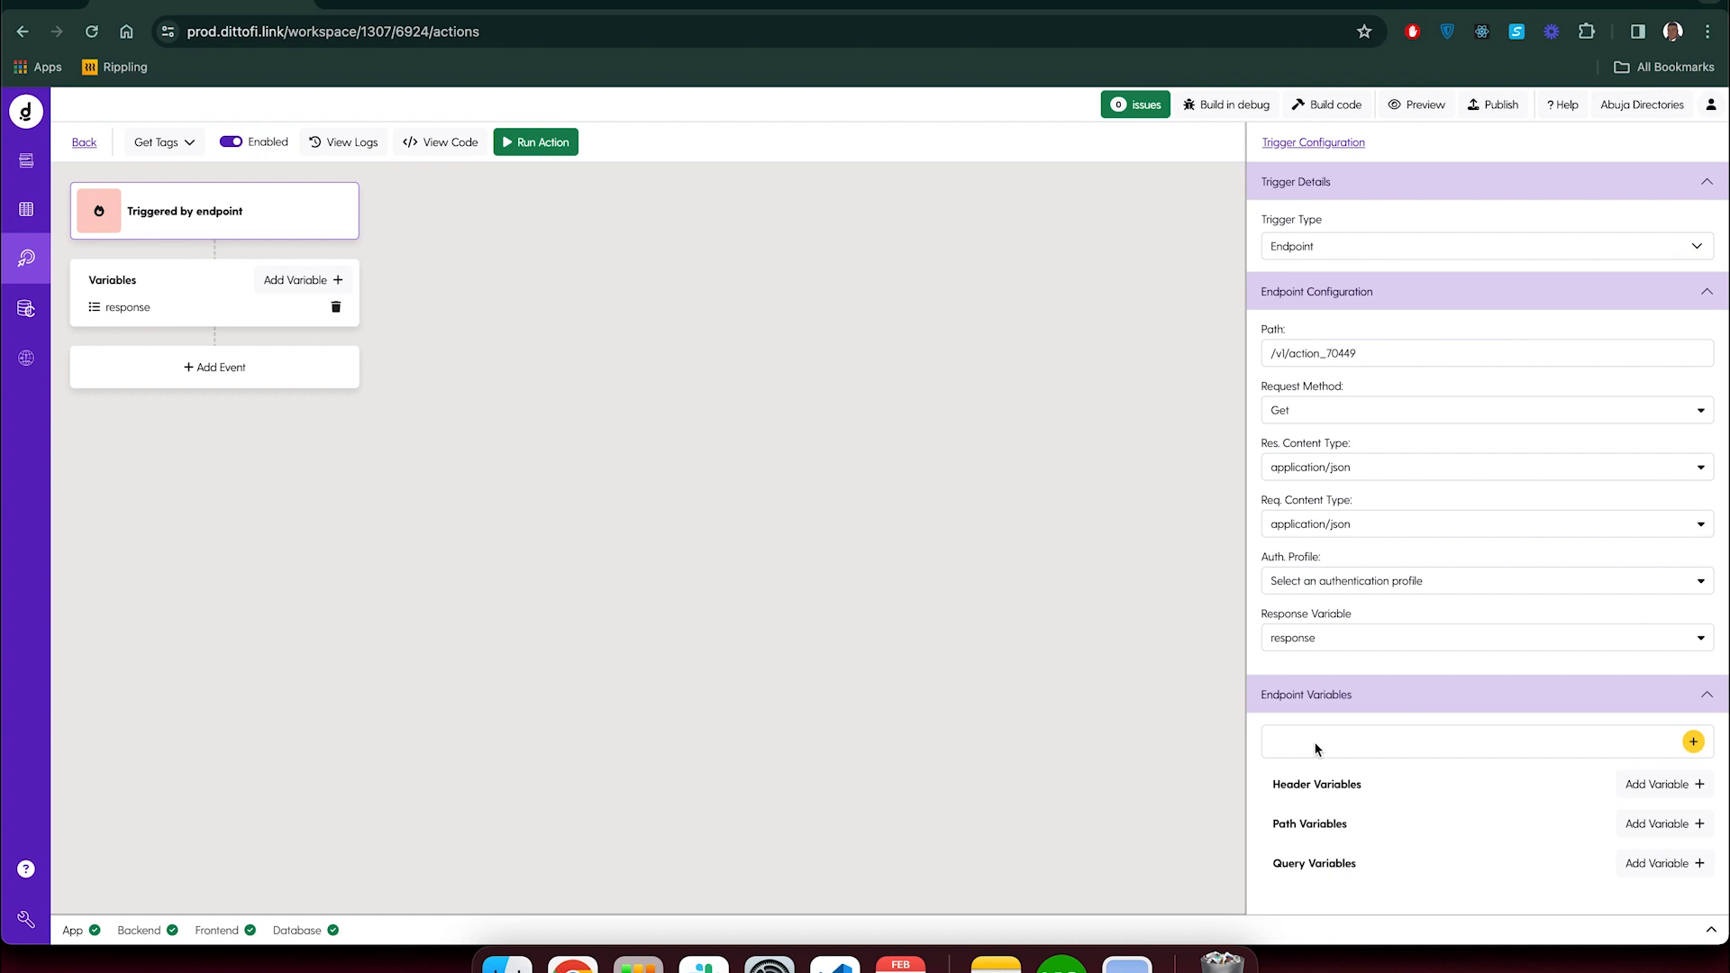
key("Right")
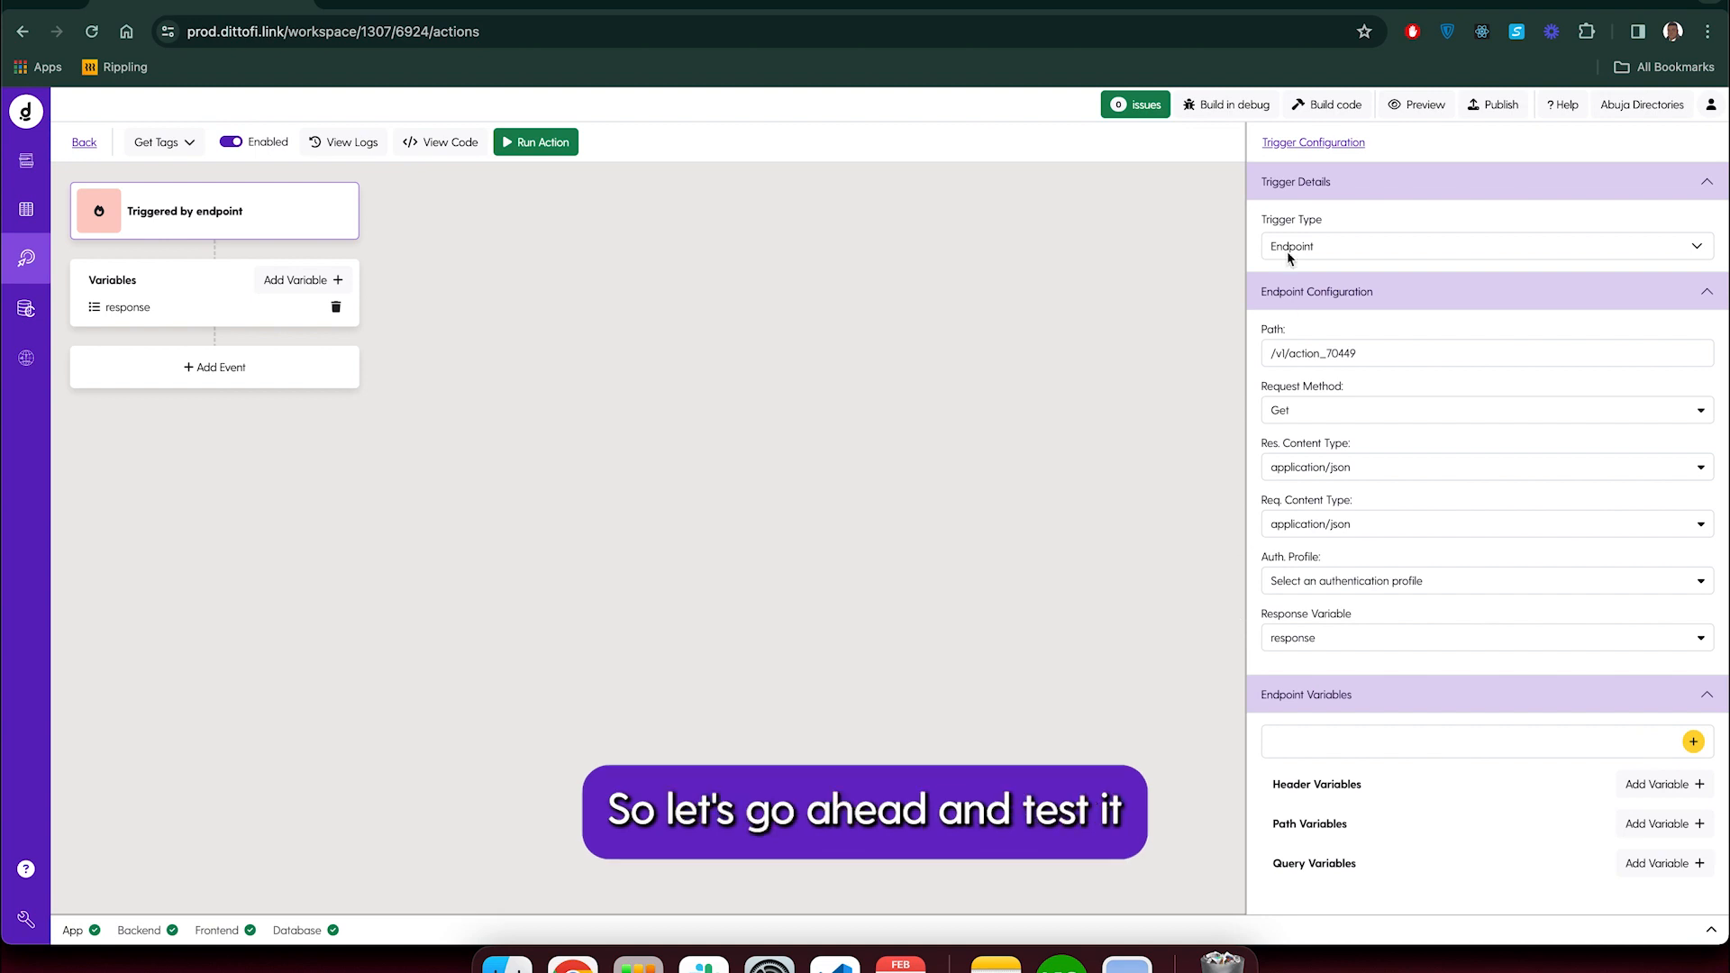
left_click(1347, 111)
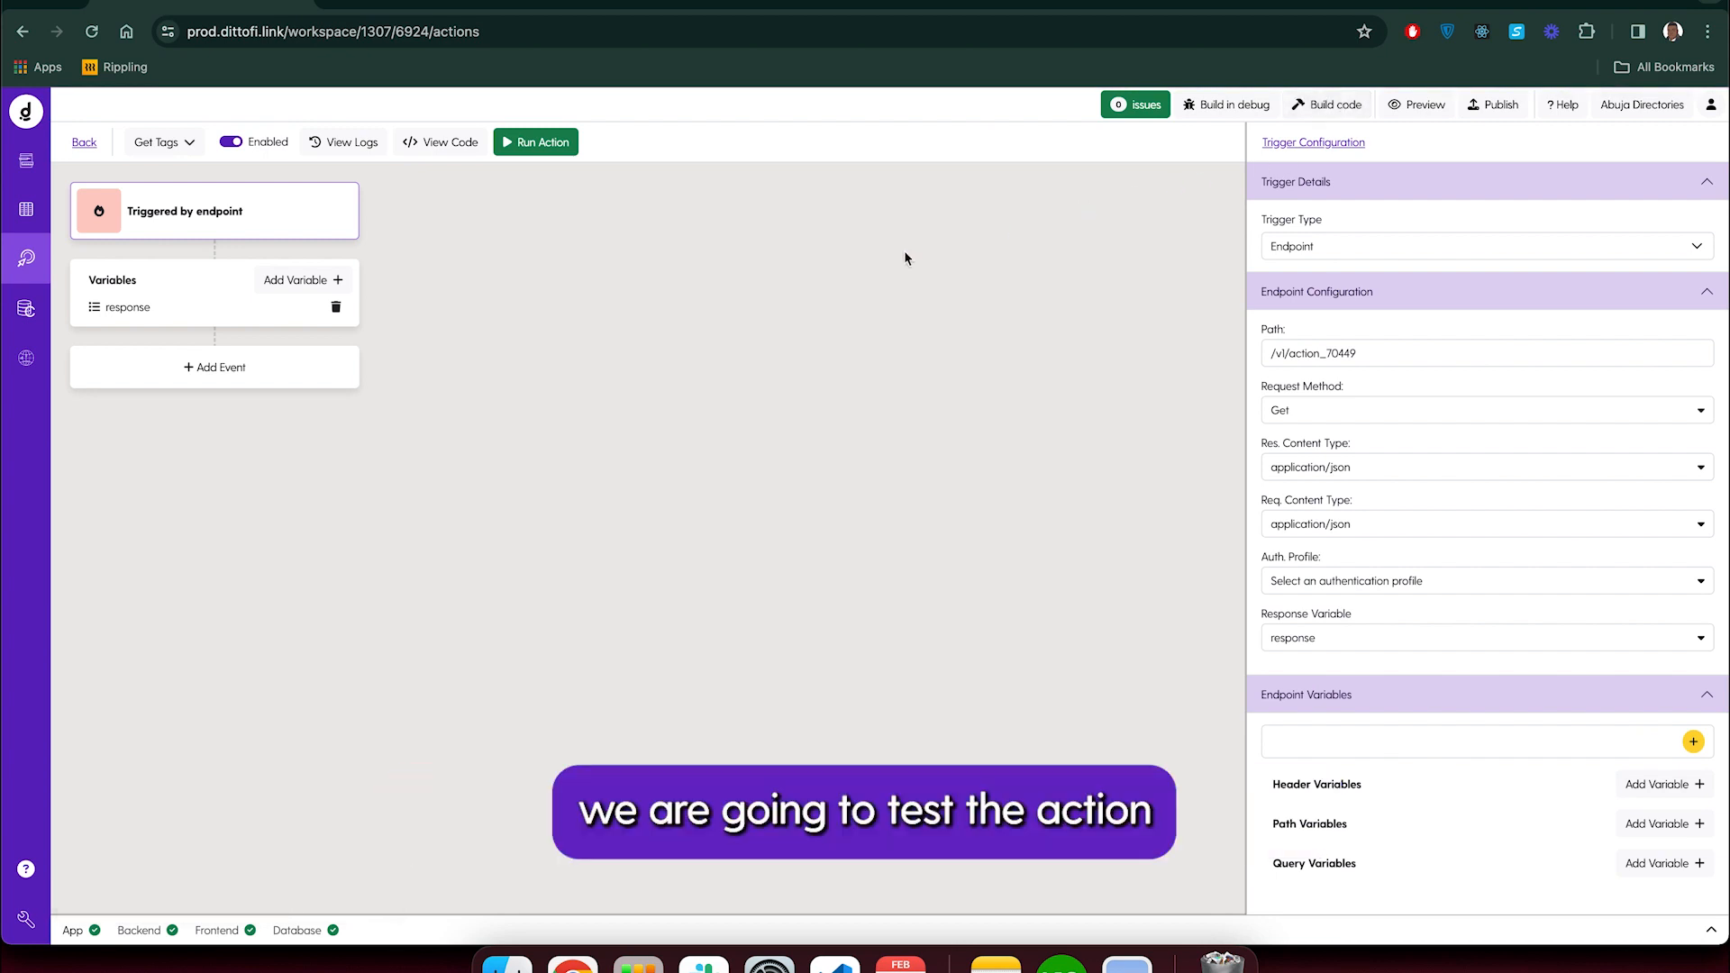
Run the Get Tags action as a test and examine the endpoint response's code and body
left_click(543, 144)
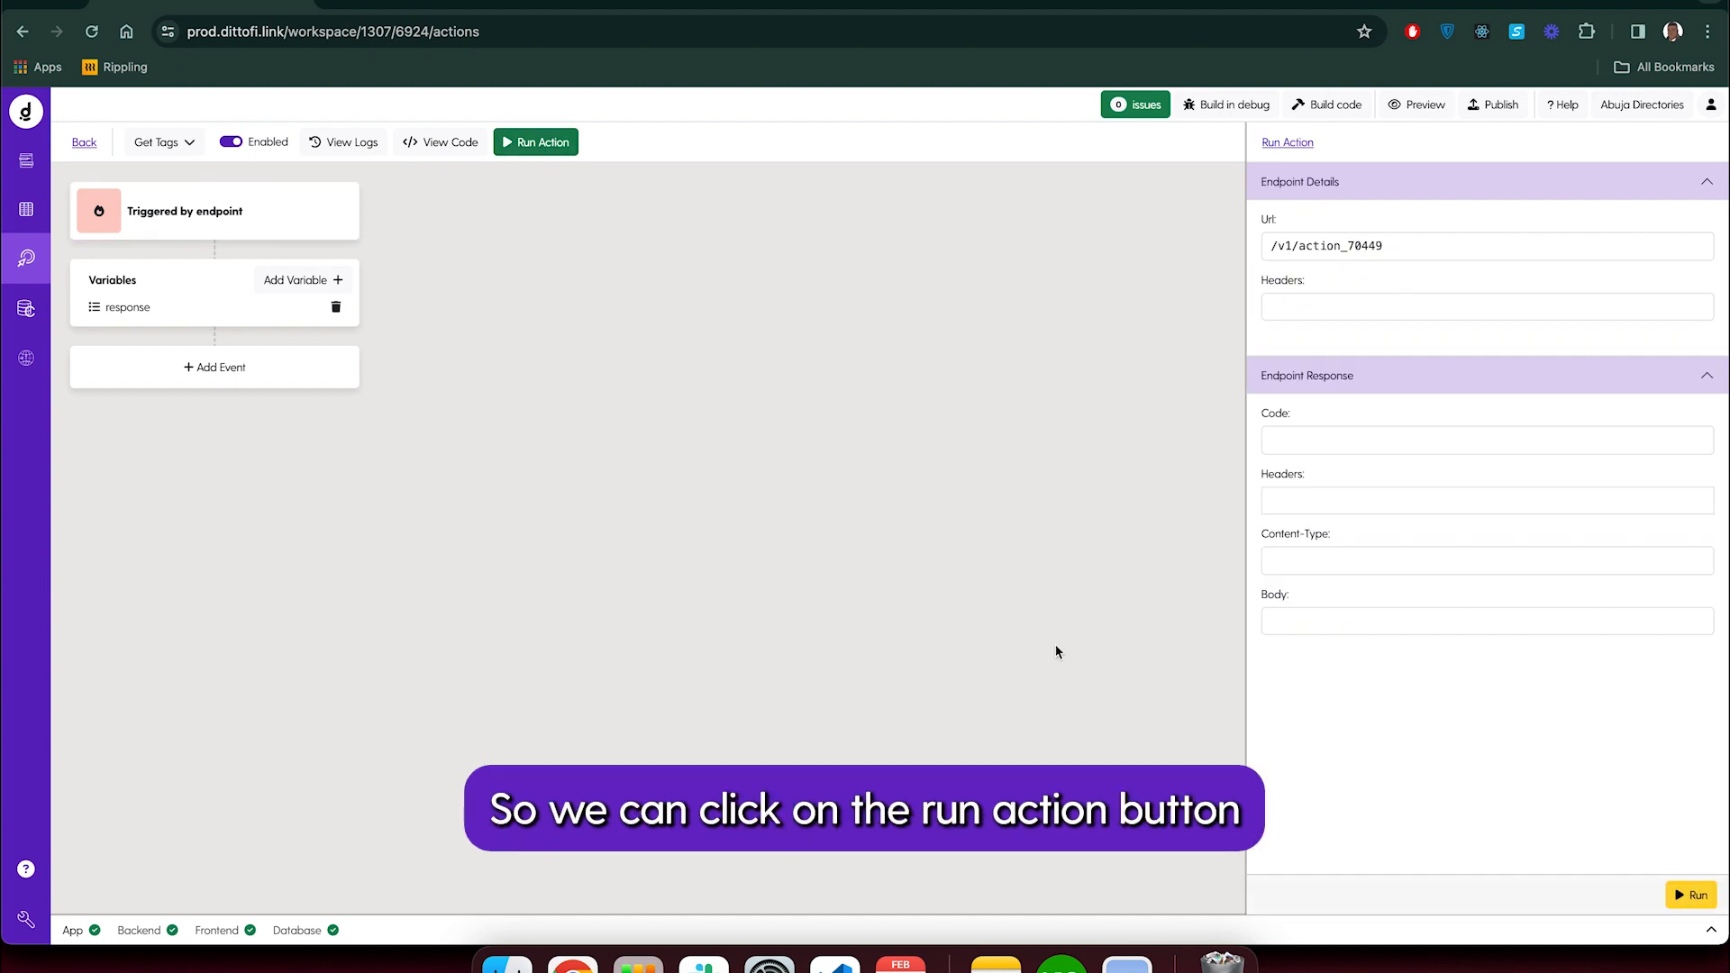
left_click(1692, 897)
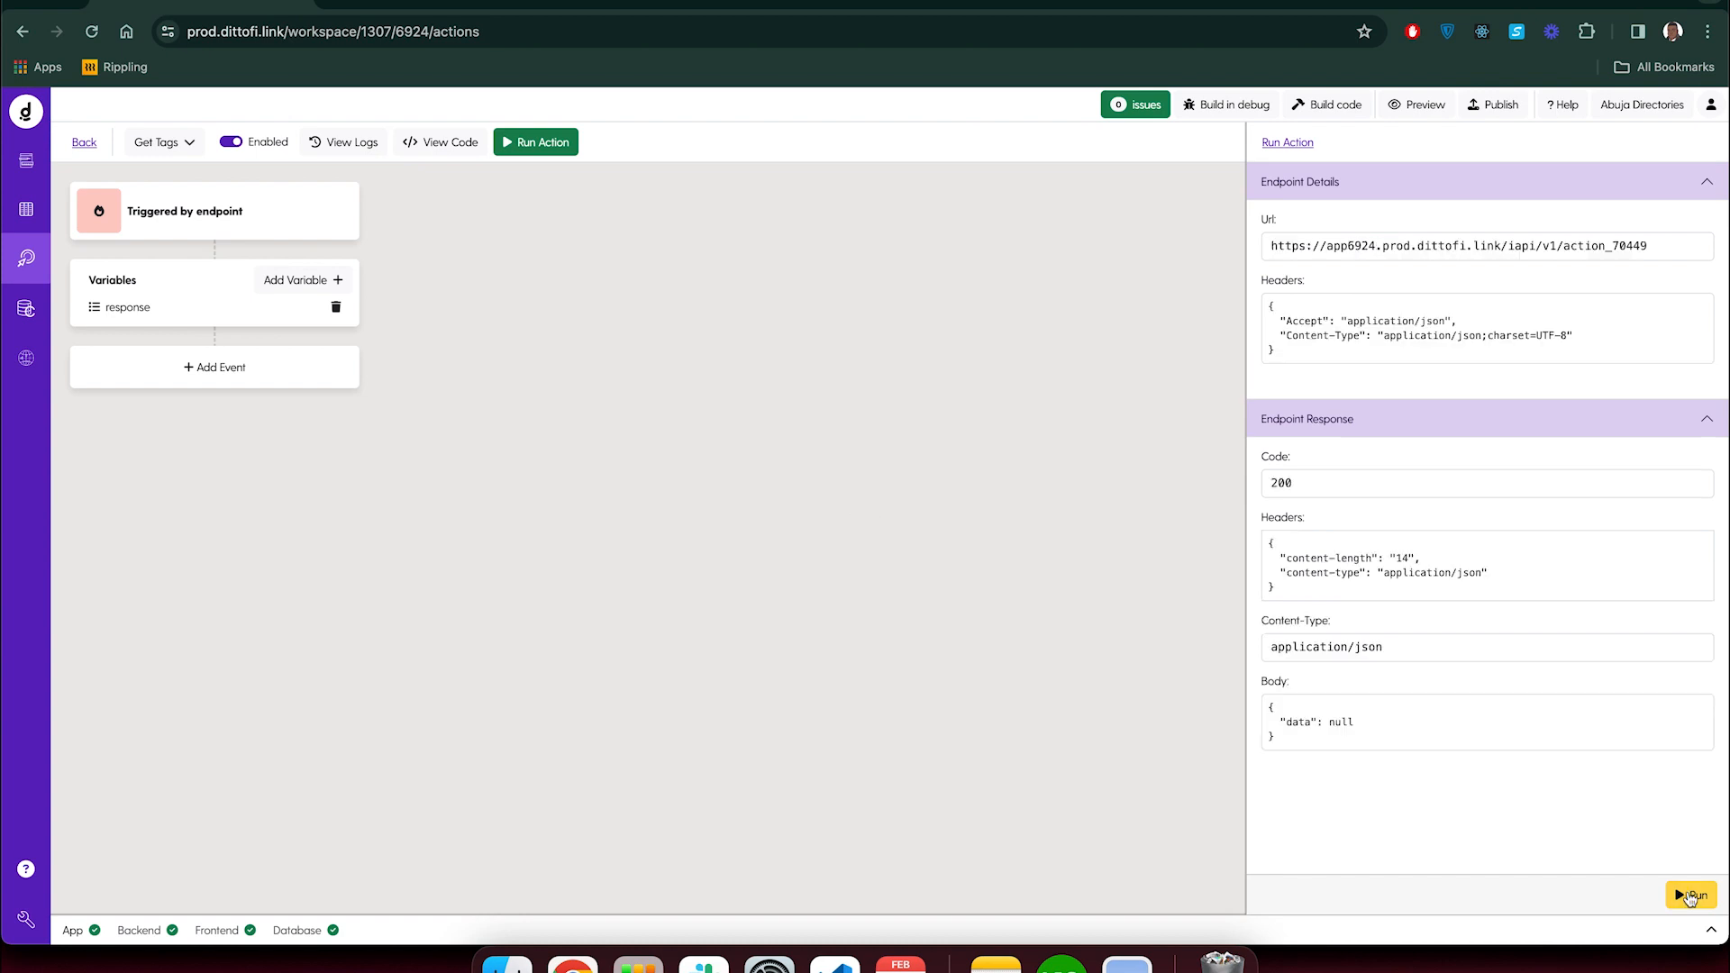
double_click(1282, 487)
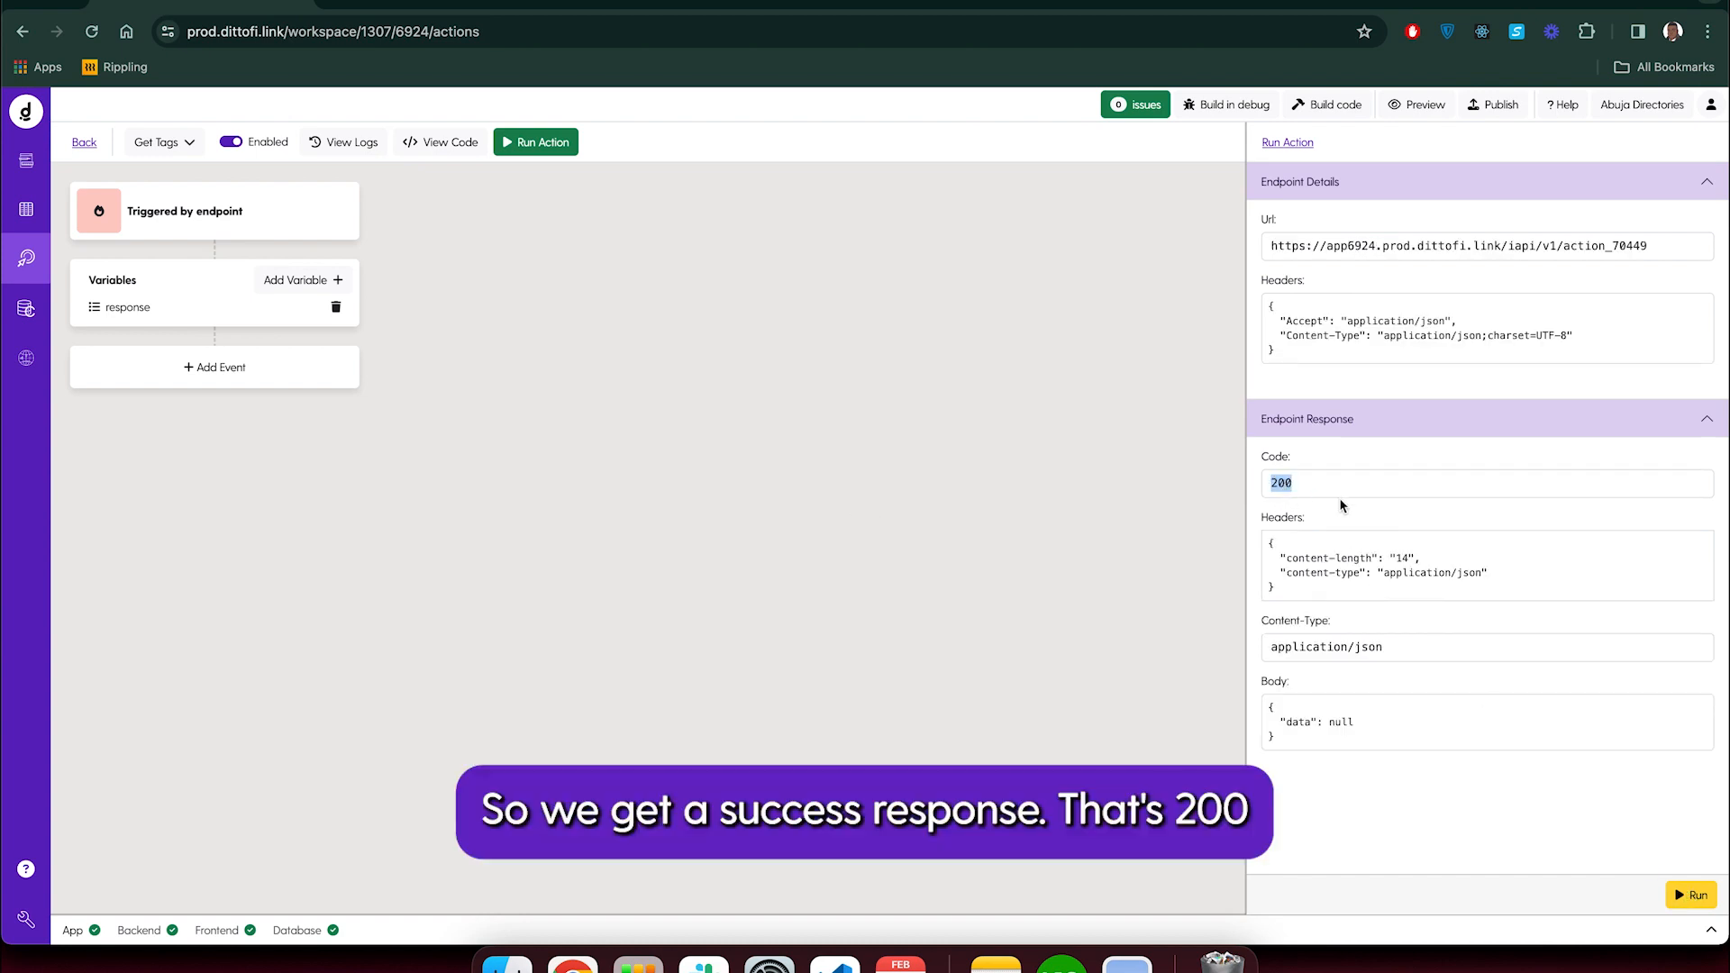
left_click_drag(1325, 736, 1259, 712)
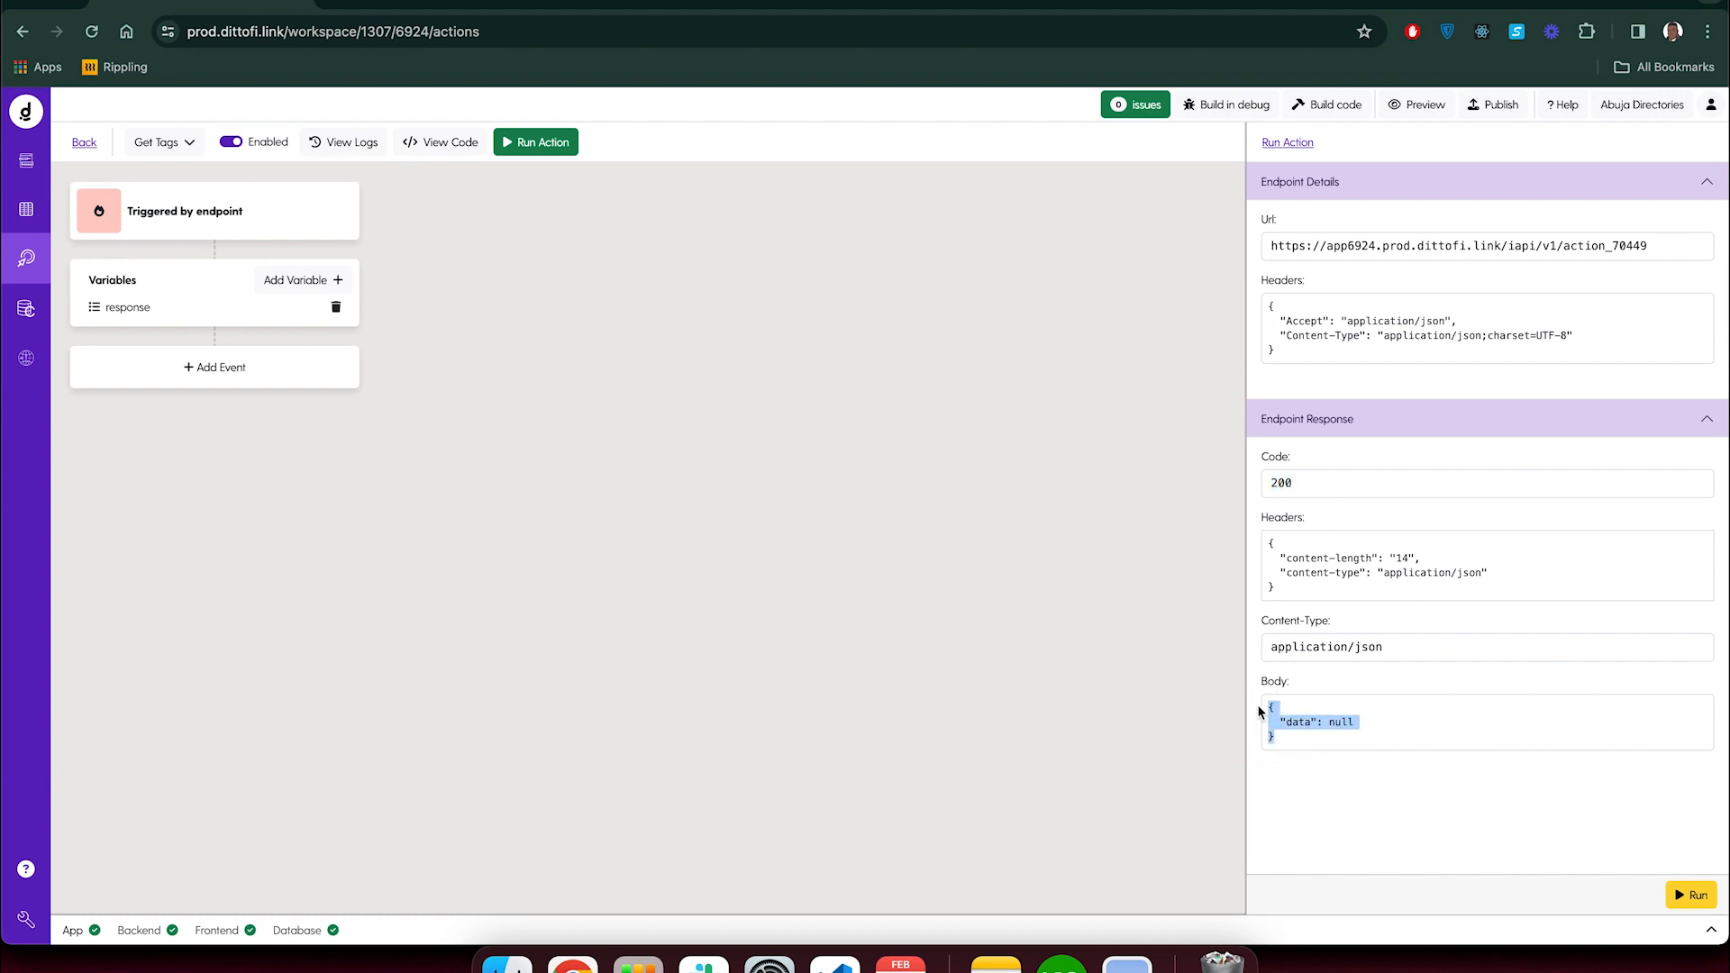
left_click(1291, 487)
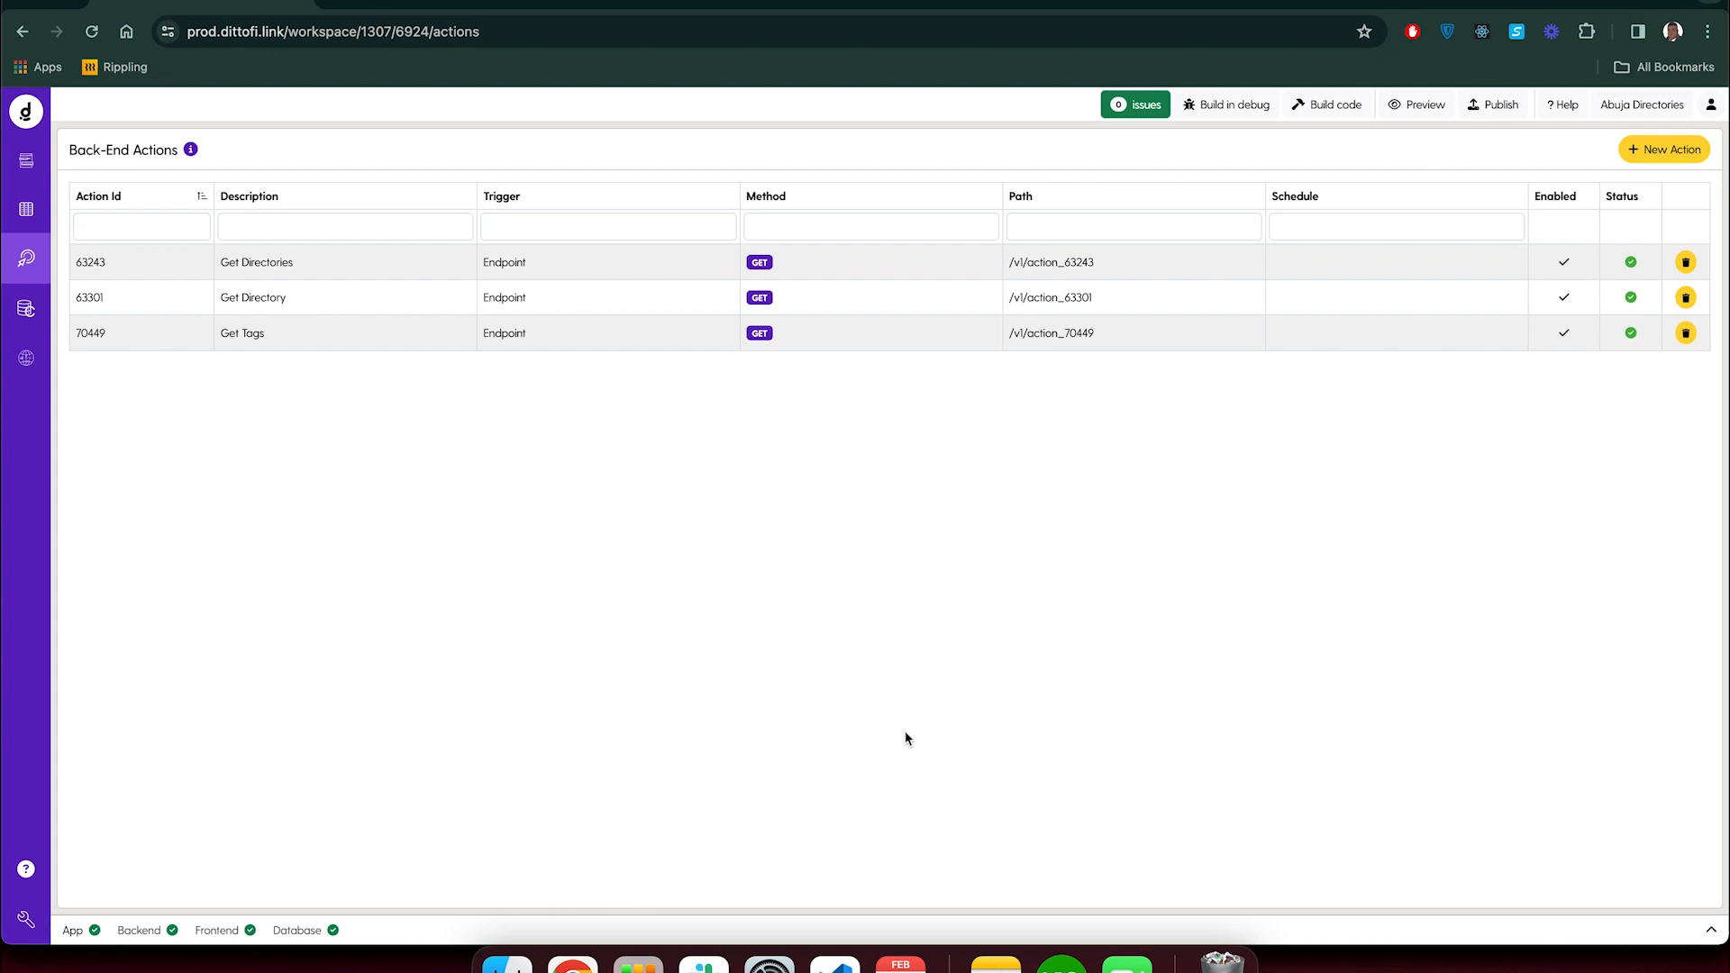
Create a back-end action named Create Tag and give it an Endpoint trigger
left_click(1668, 155)
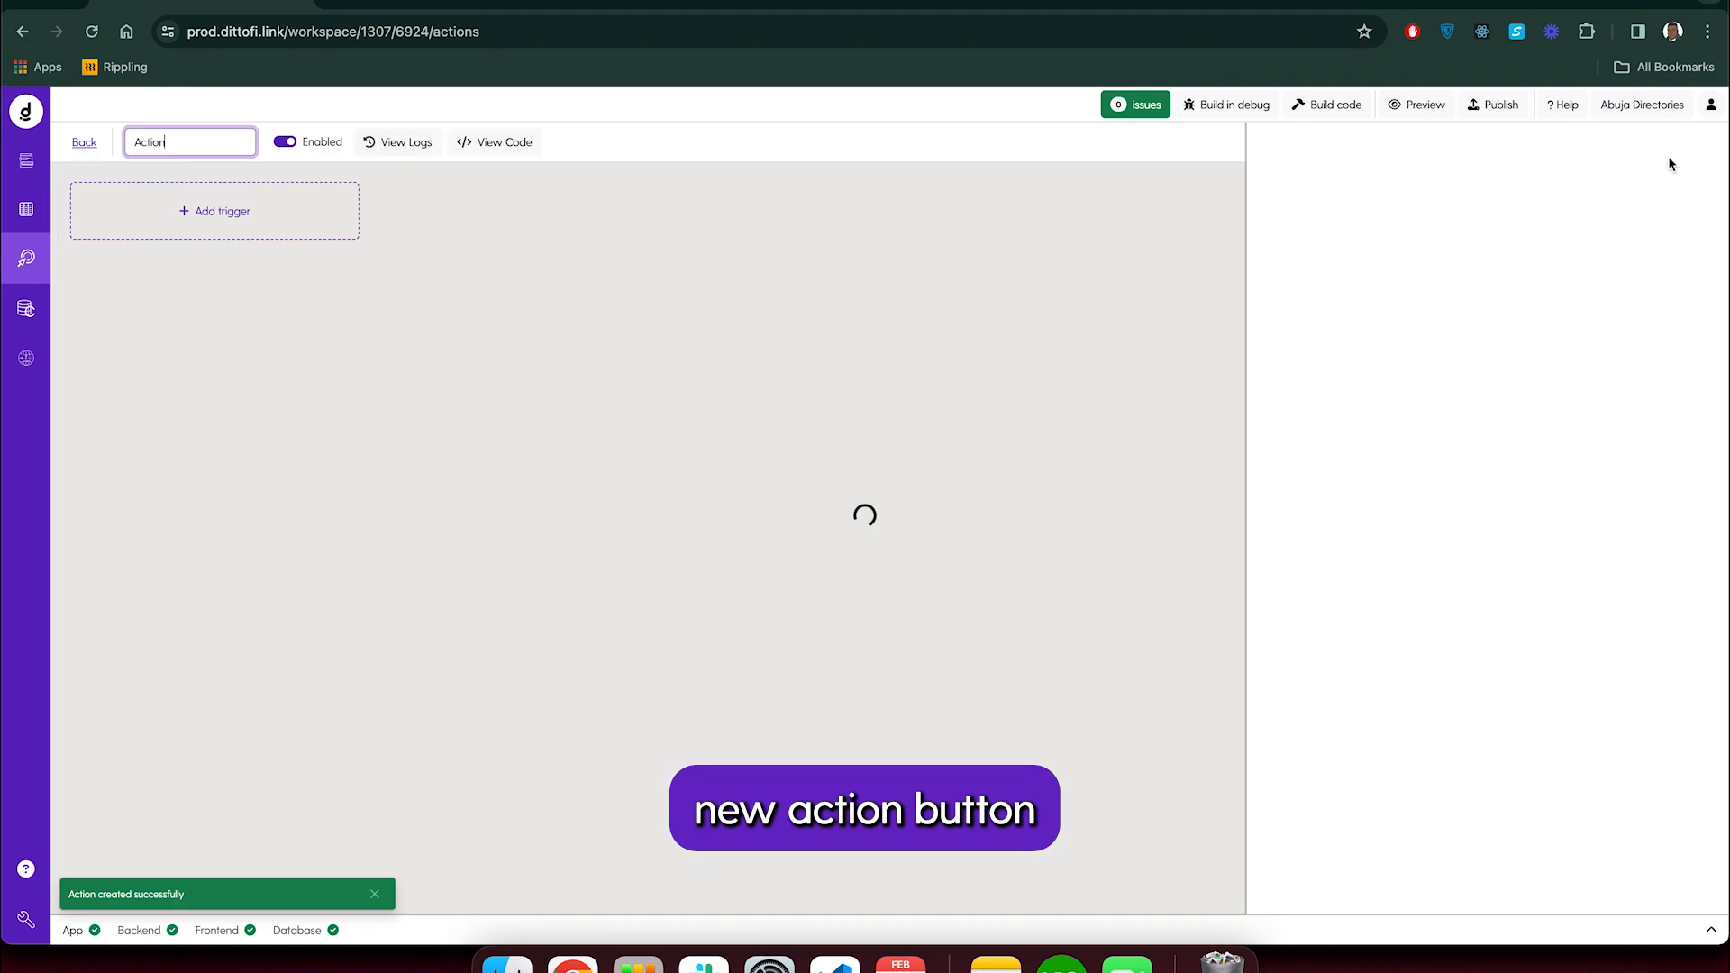
double_click(234, 136)
type("Create Tag")
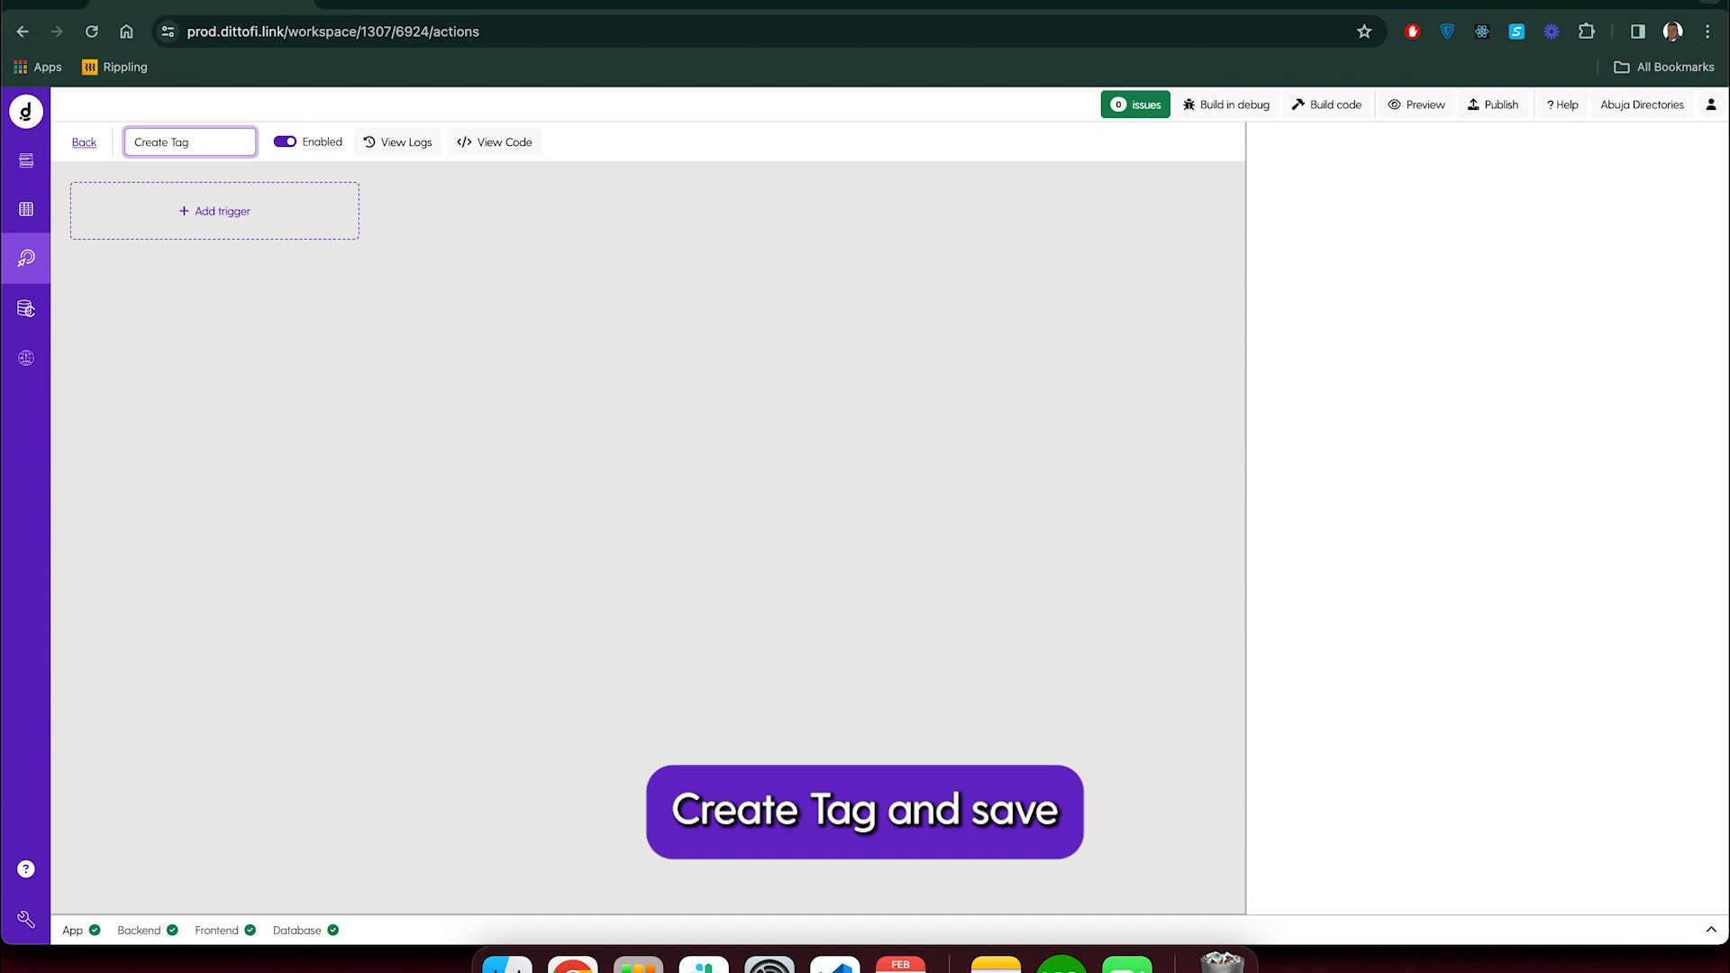
key("Return")
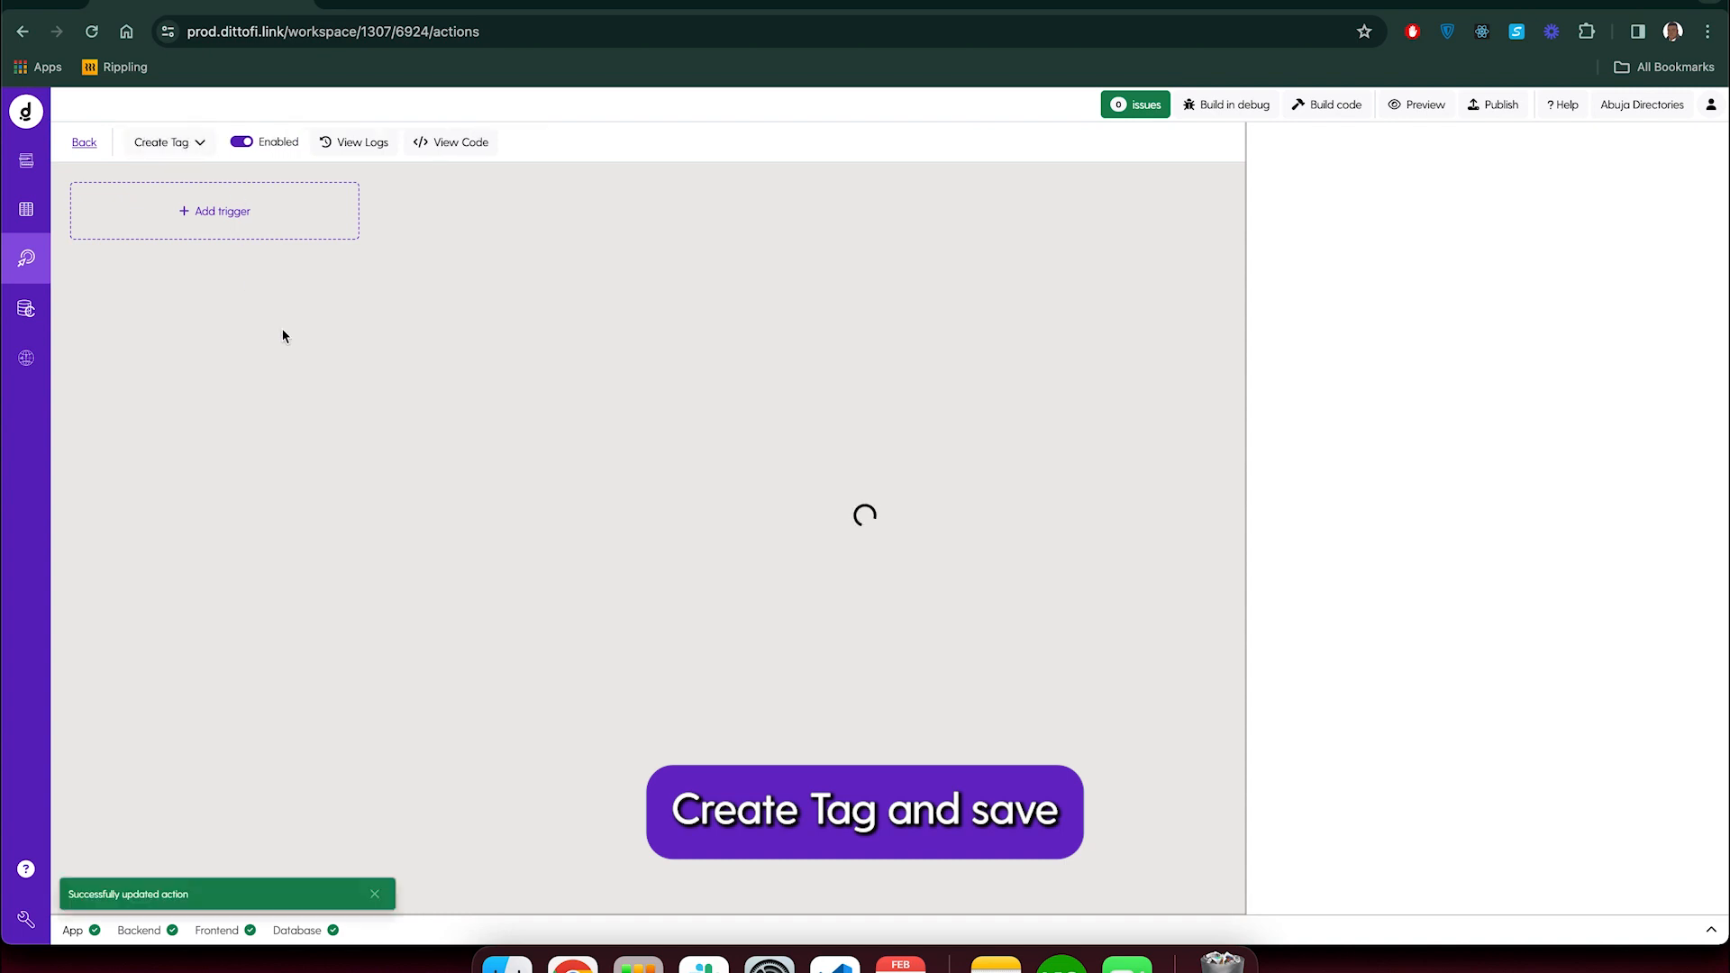
left_click(221, 216)
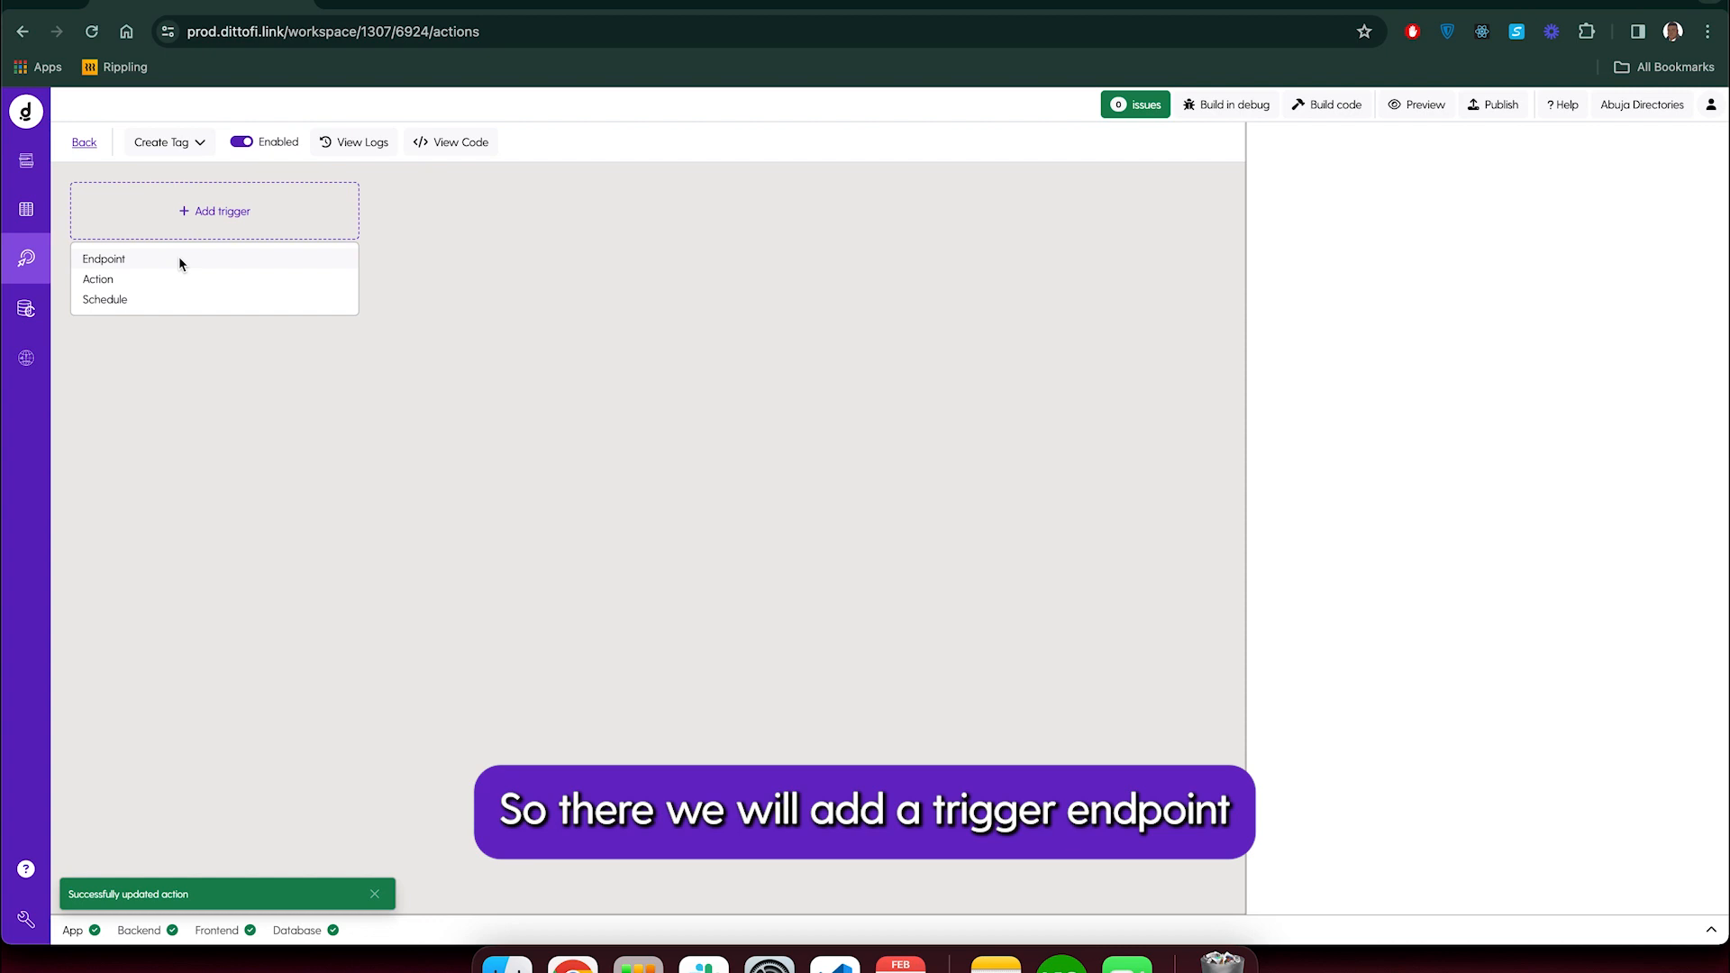
left_click(174, 261)
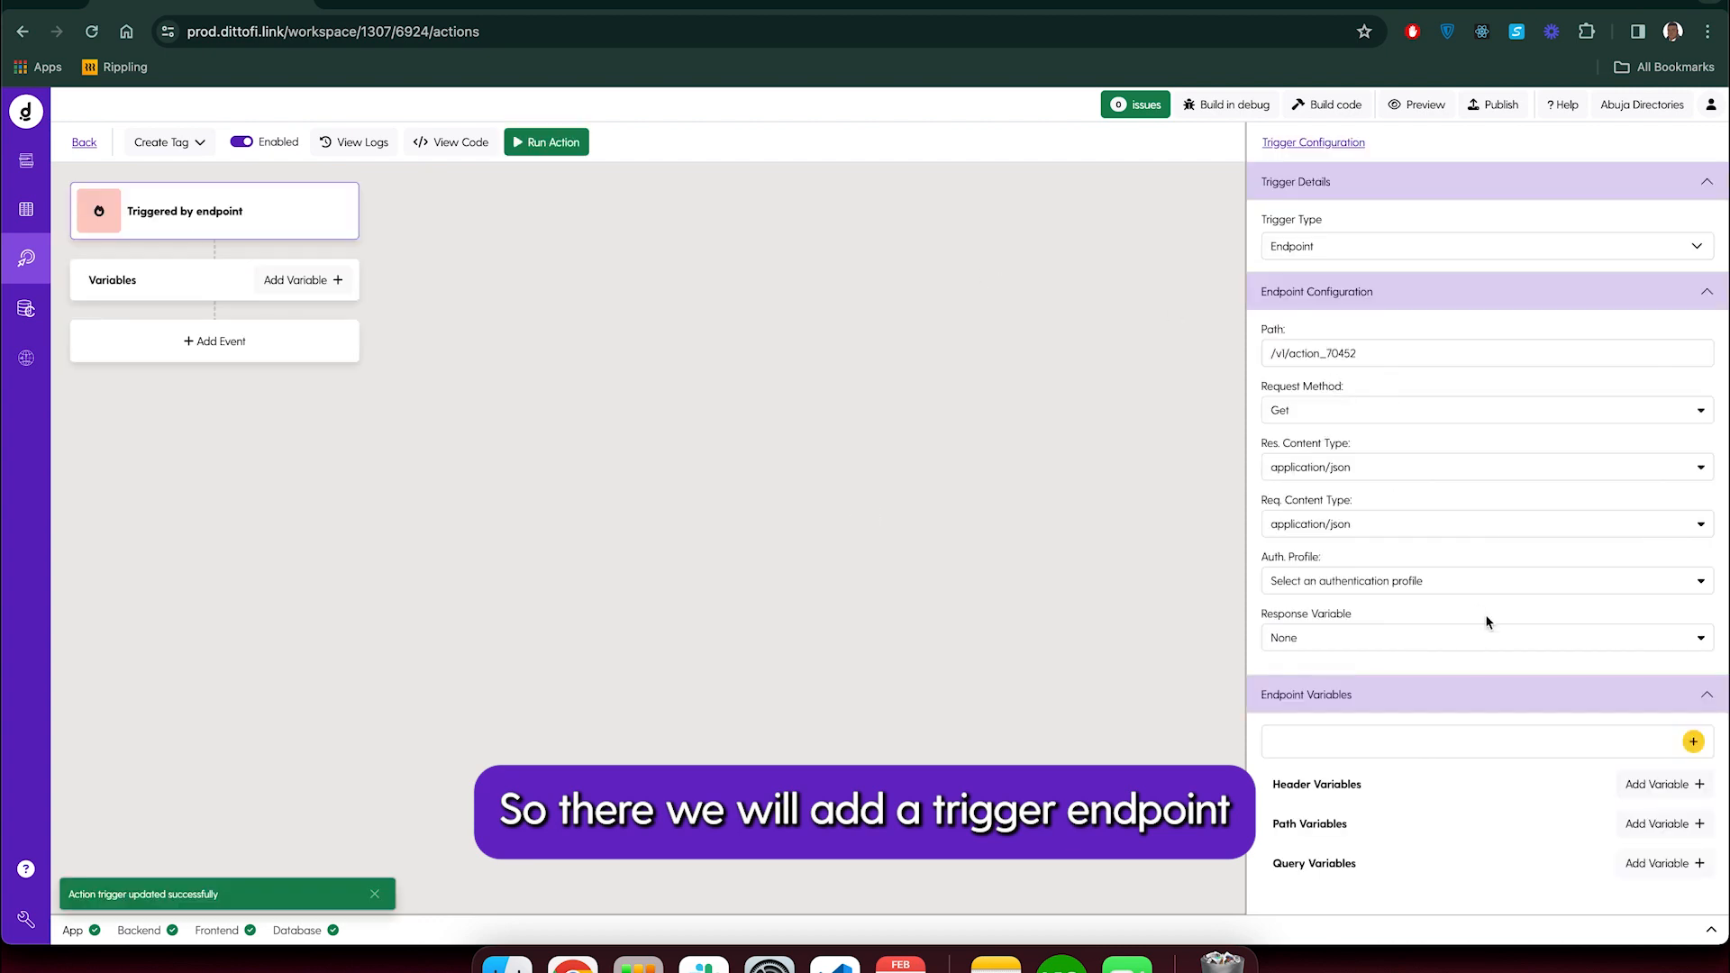
Add a Text query variable to the Create Tag endpoint with tagName as both label and name, and save it
left_click(1655, 864)
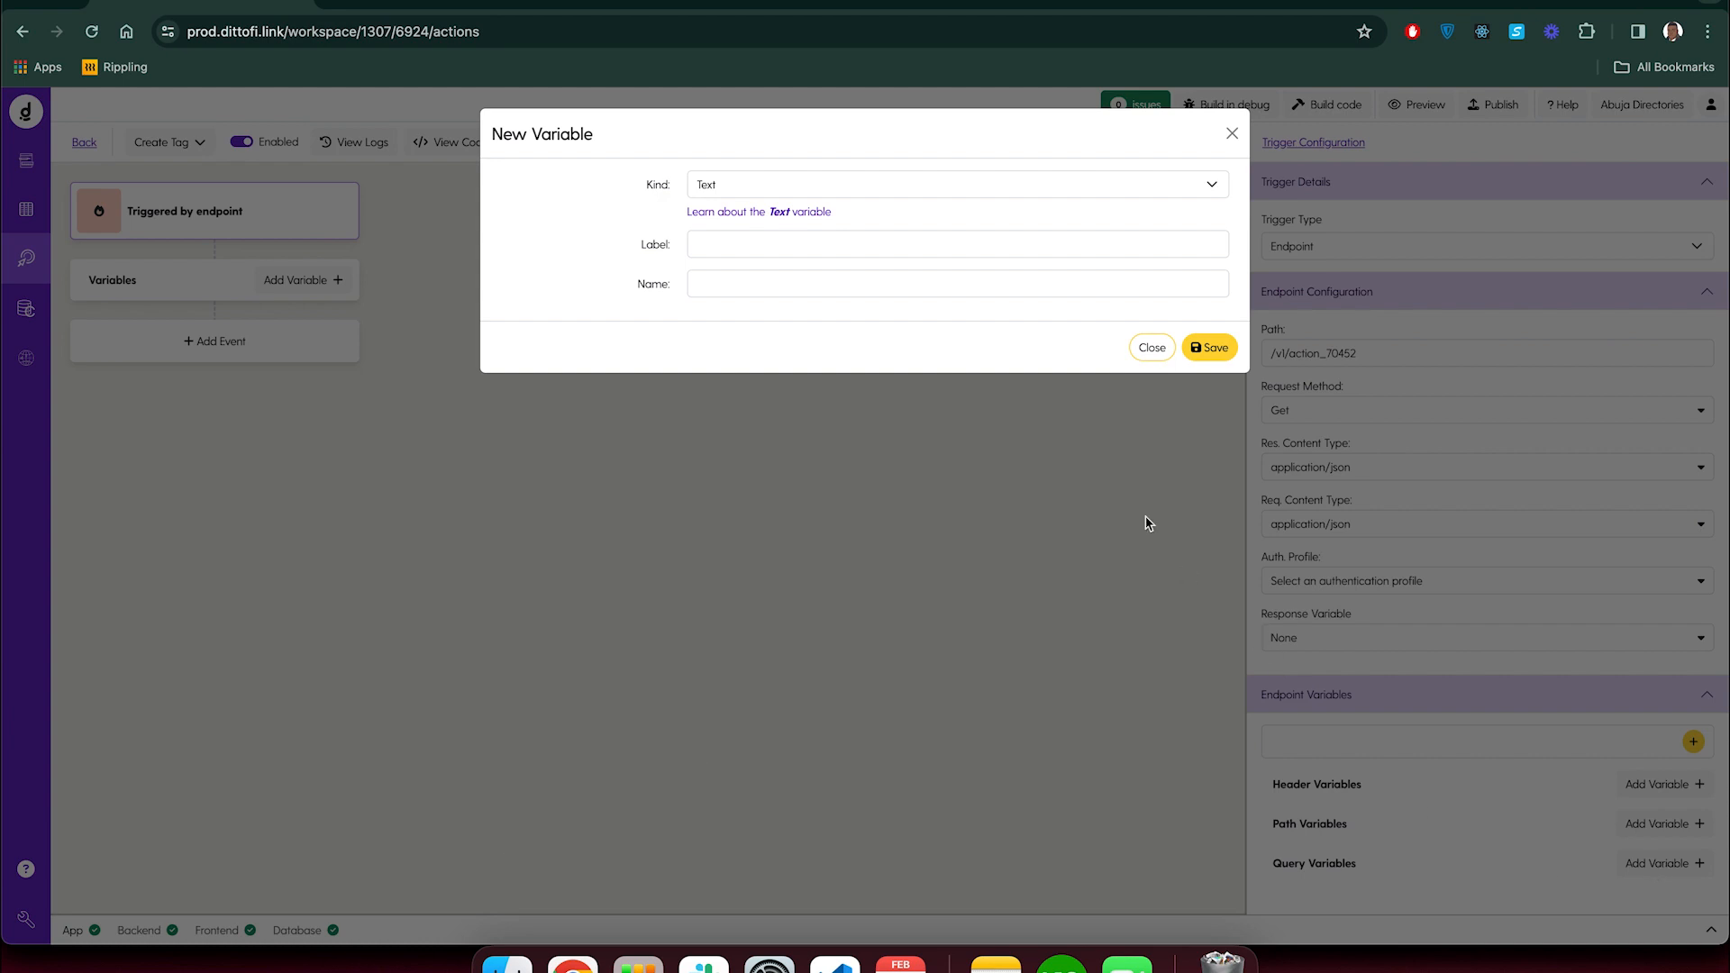
left_click(829, 254)
type("tagName")
key("super+a")
key("super+c")
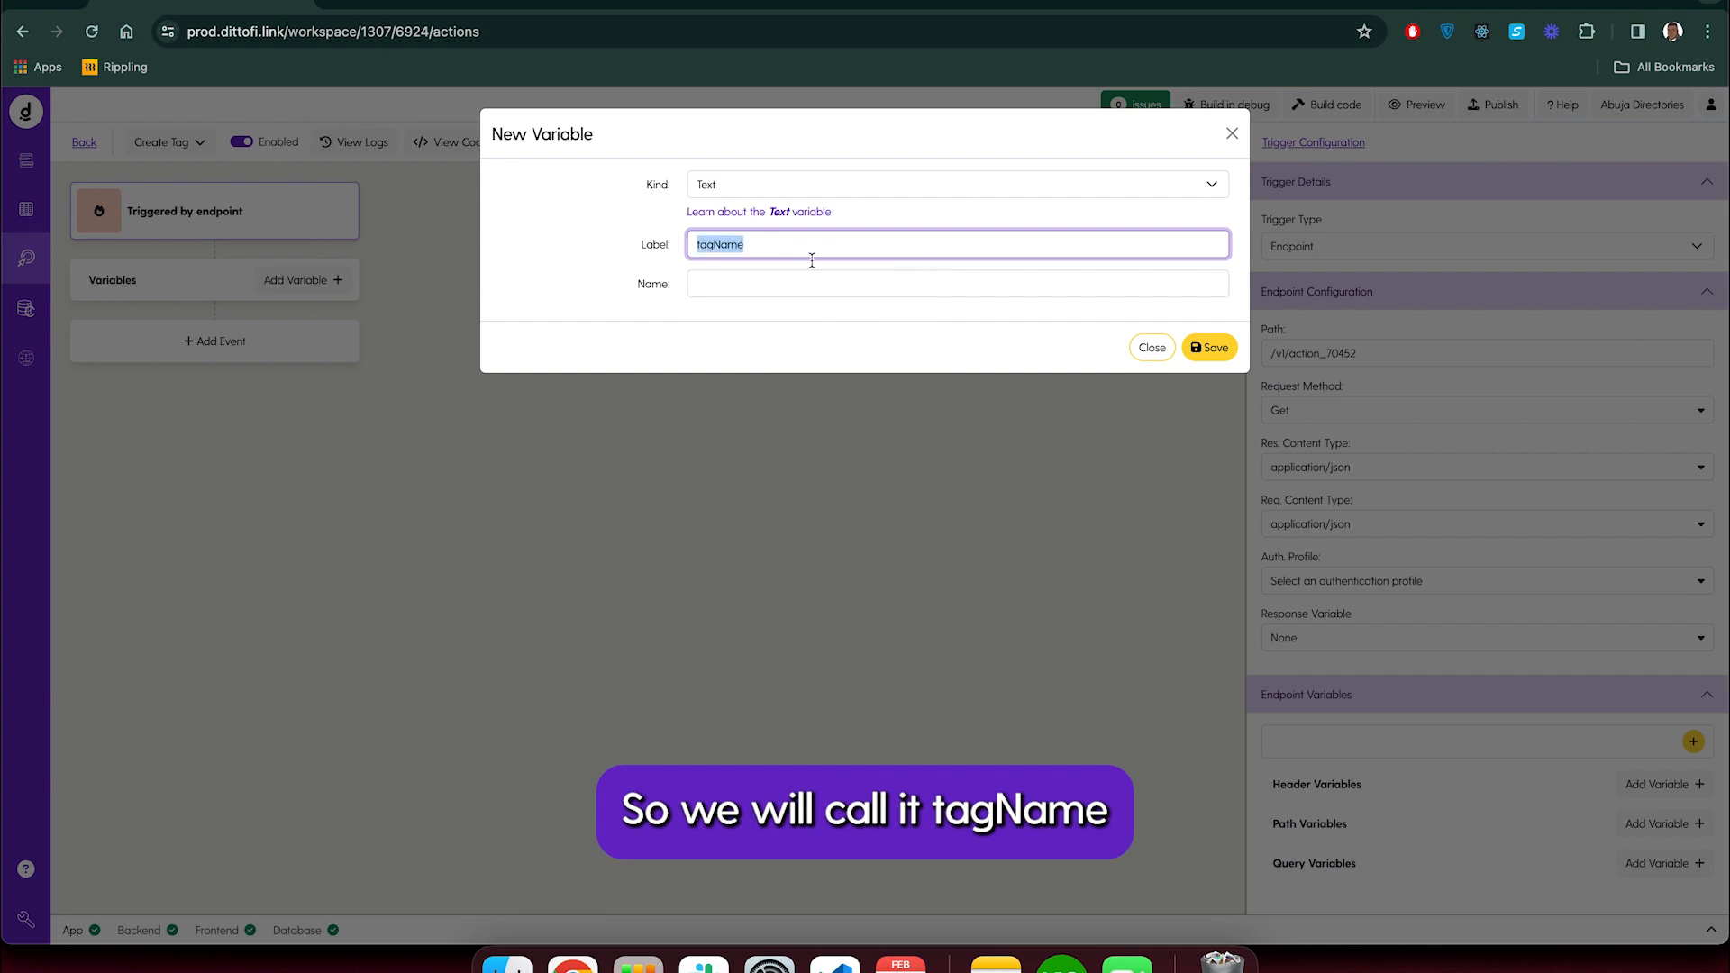
left_click(794, 286)
key("super+v")
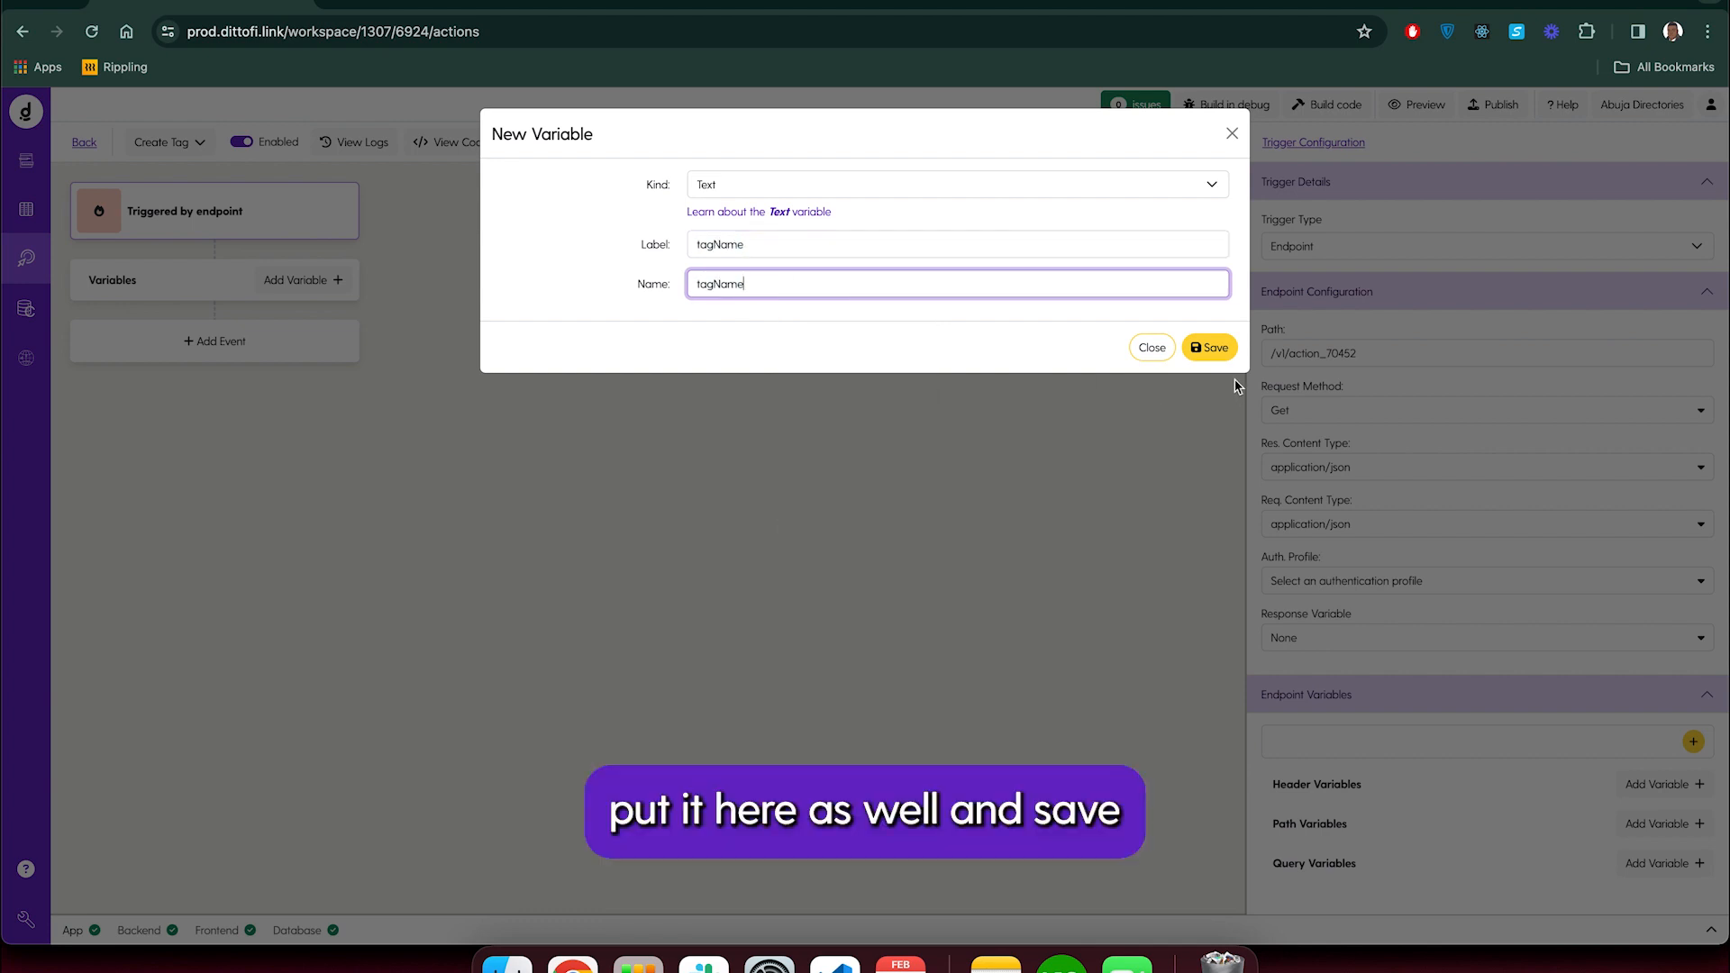
left_click(1213, 348)
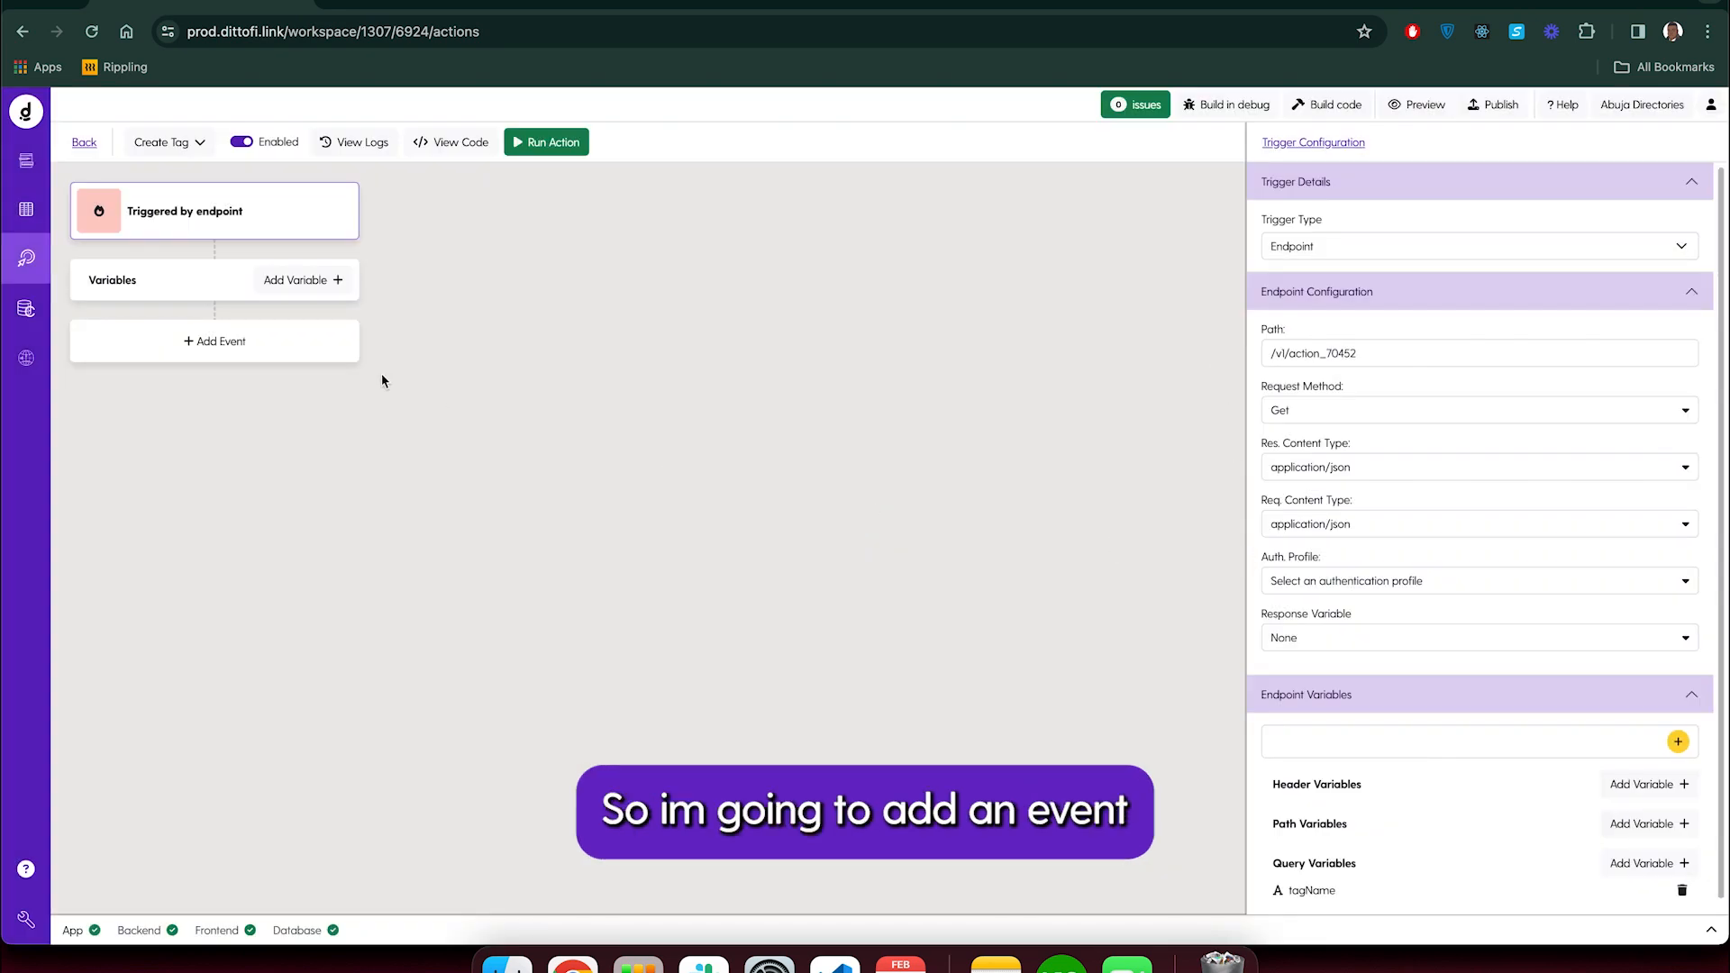
Add an event to the Create Tag action, set it to the Create database request and select the Tags model
left_click(261, 346)
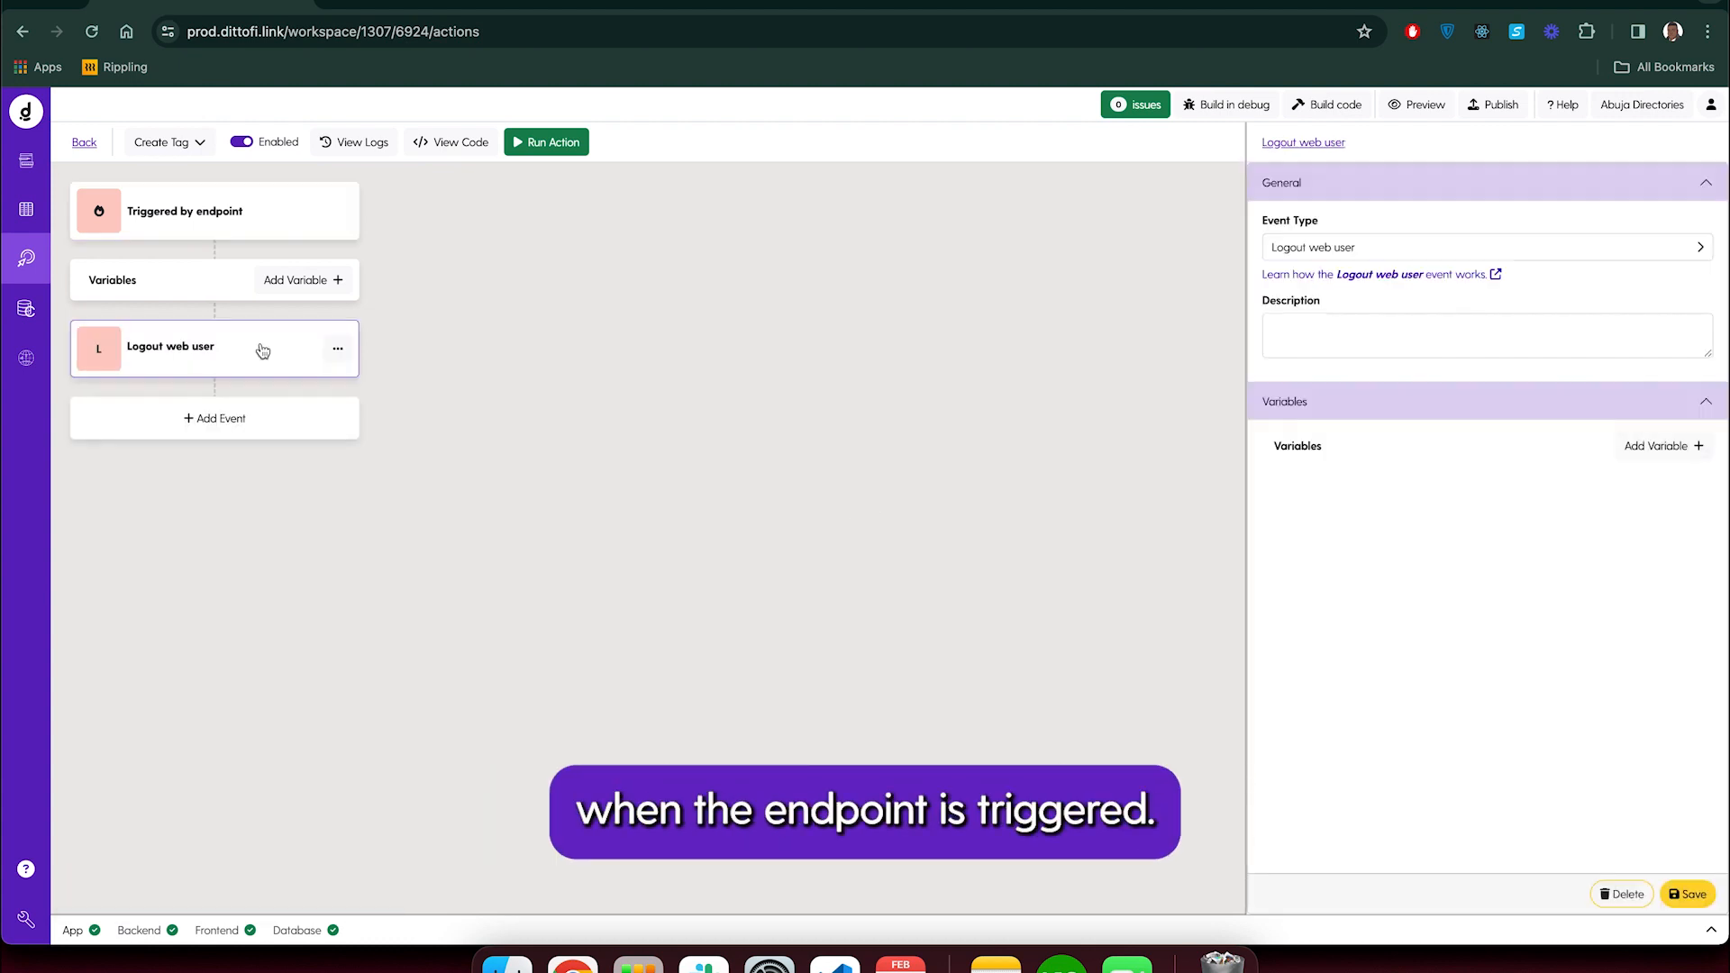
left_click(1314, 247)
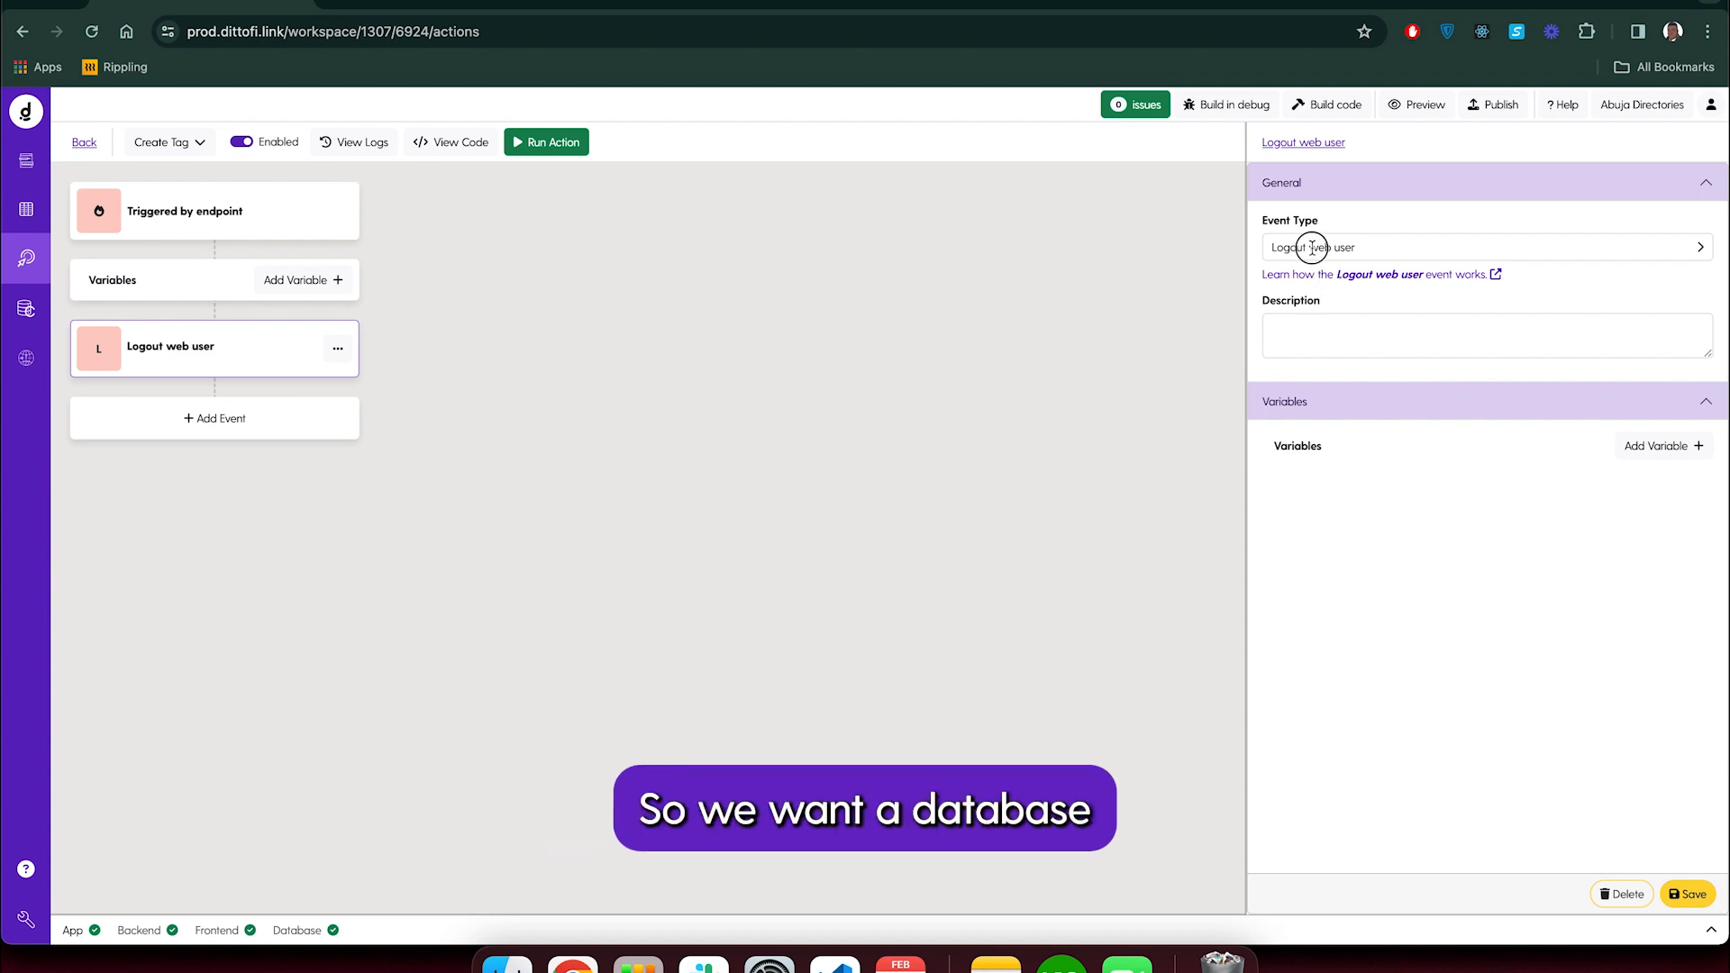
mouse_move(1306, 330)
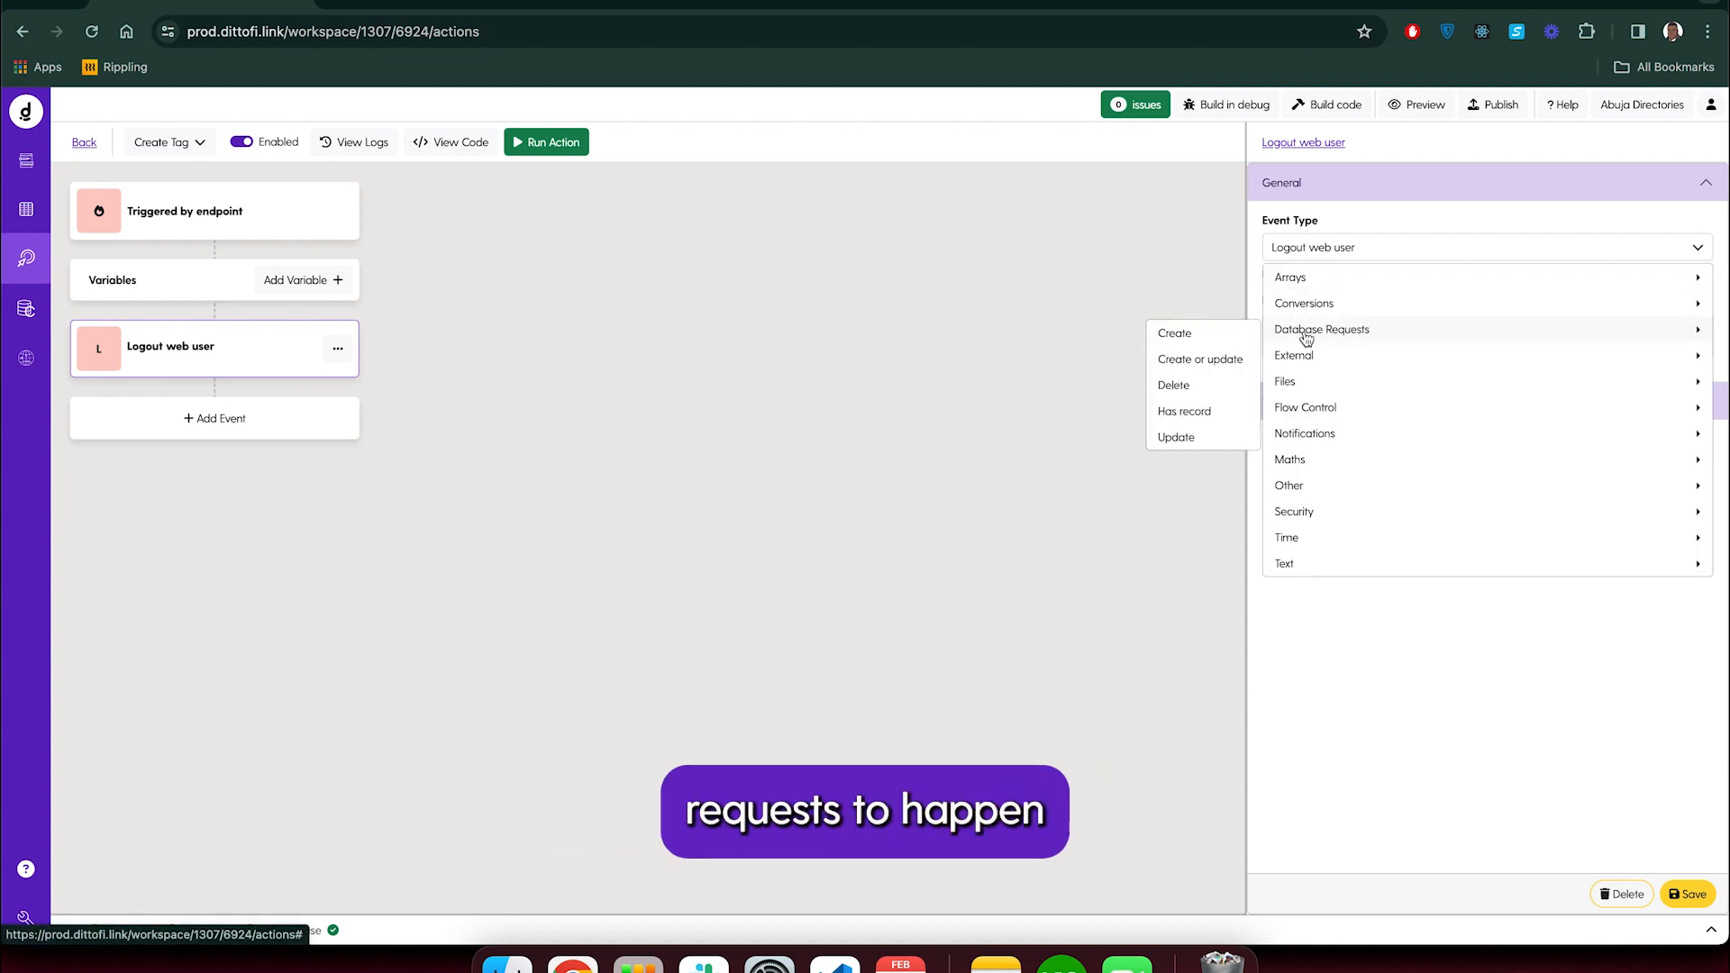
left_click(1210, 339)
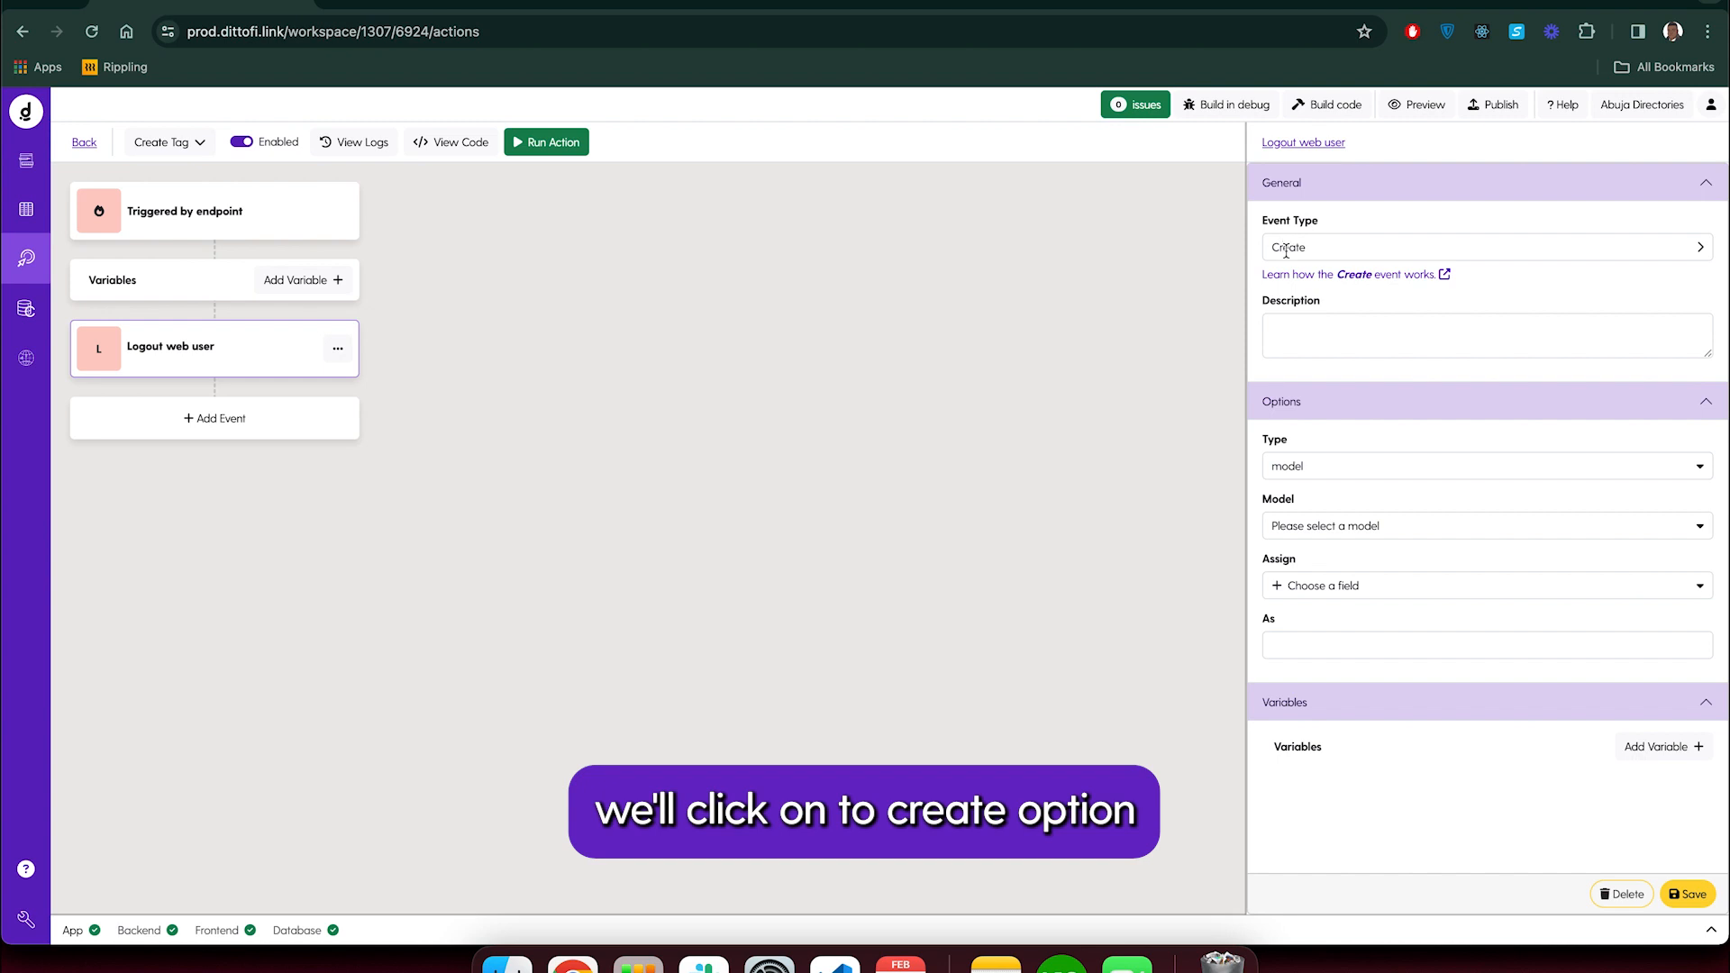
left_click(1351, 532)
left_click(1308, 611)
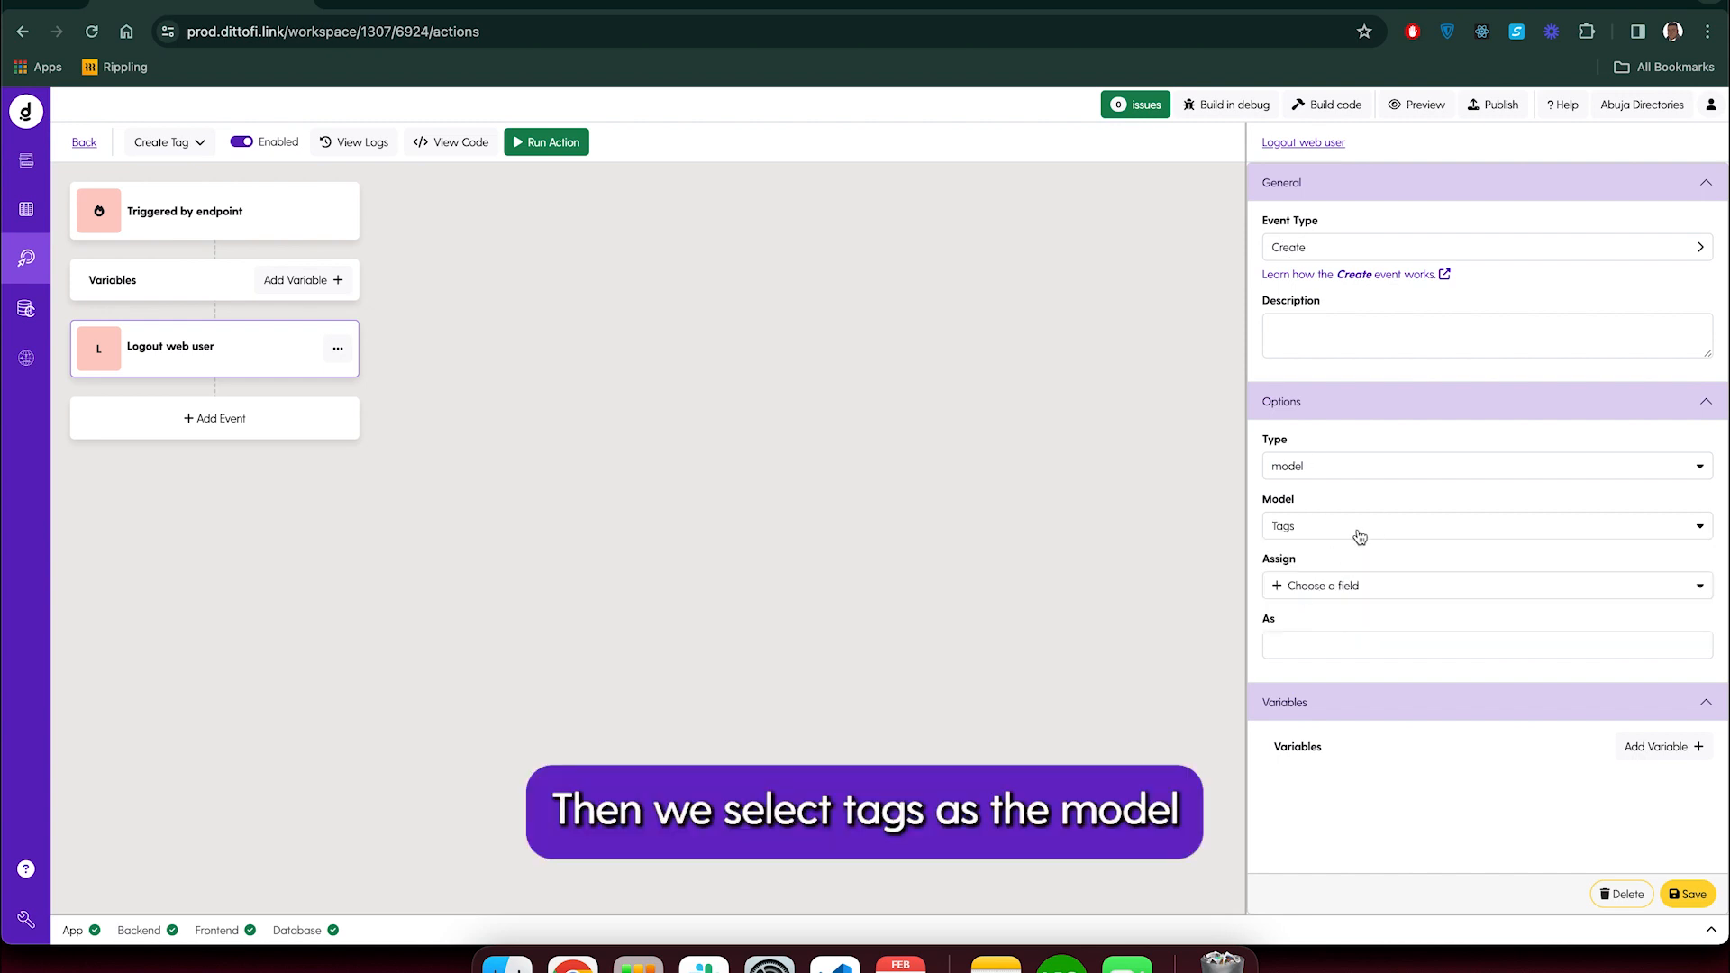
Assign the endpoint variable tagName to the tag field in the Create event
left_click(1283, 594)
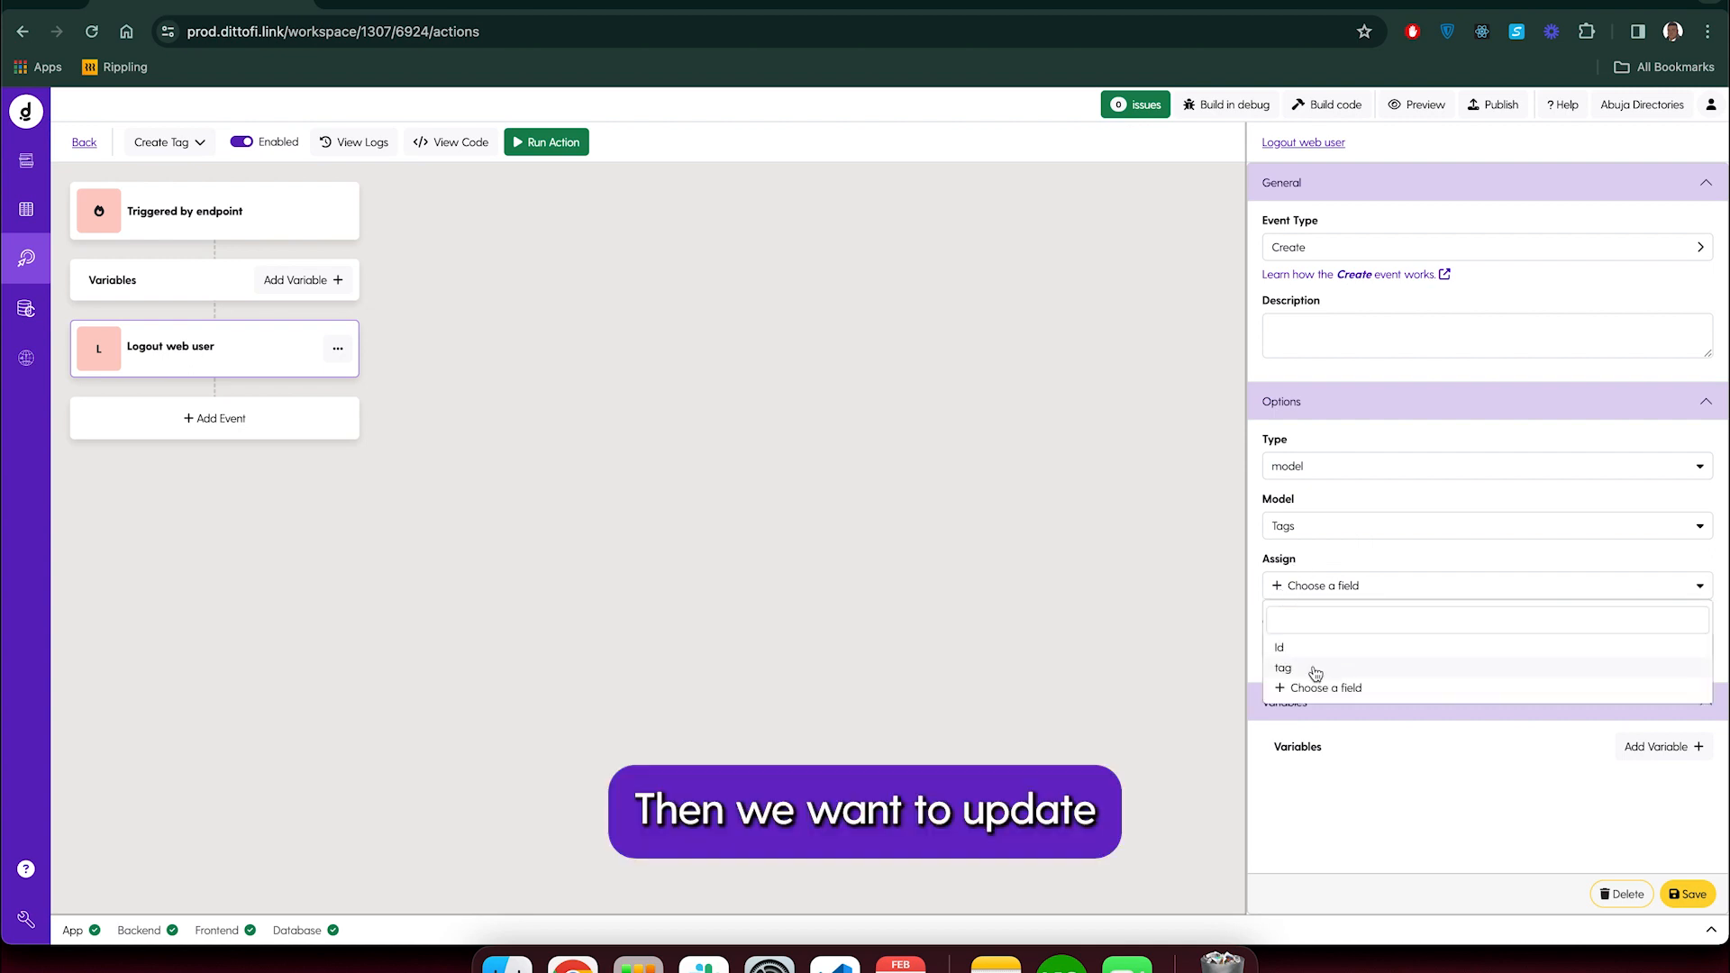
left_click(1314, 672)
left_click(1693, 645)
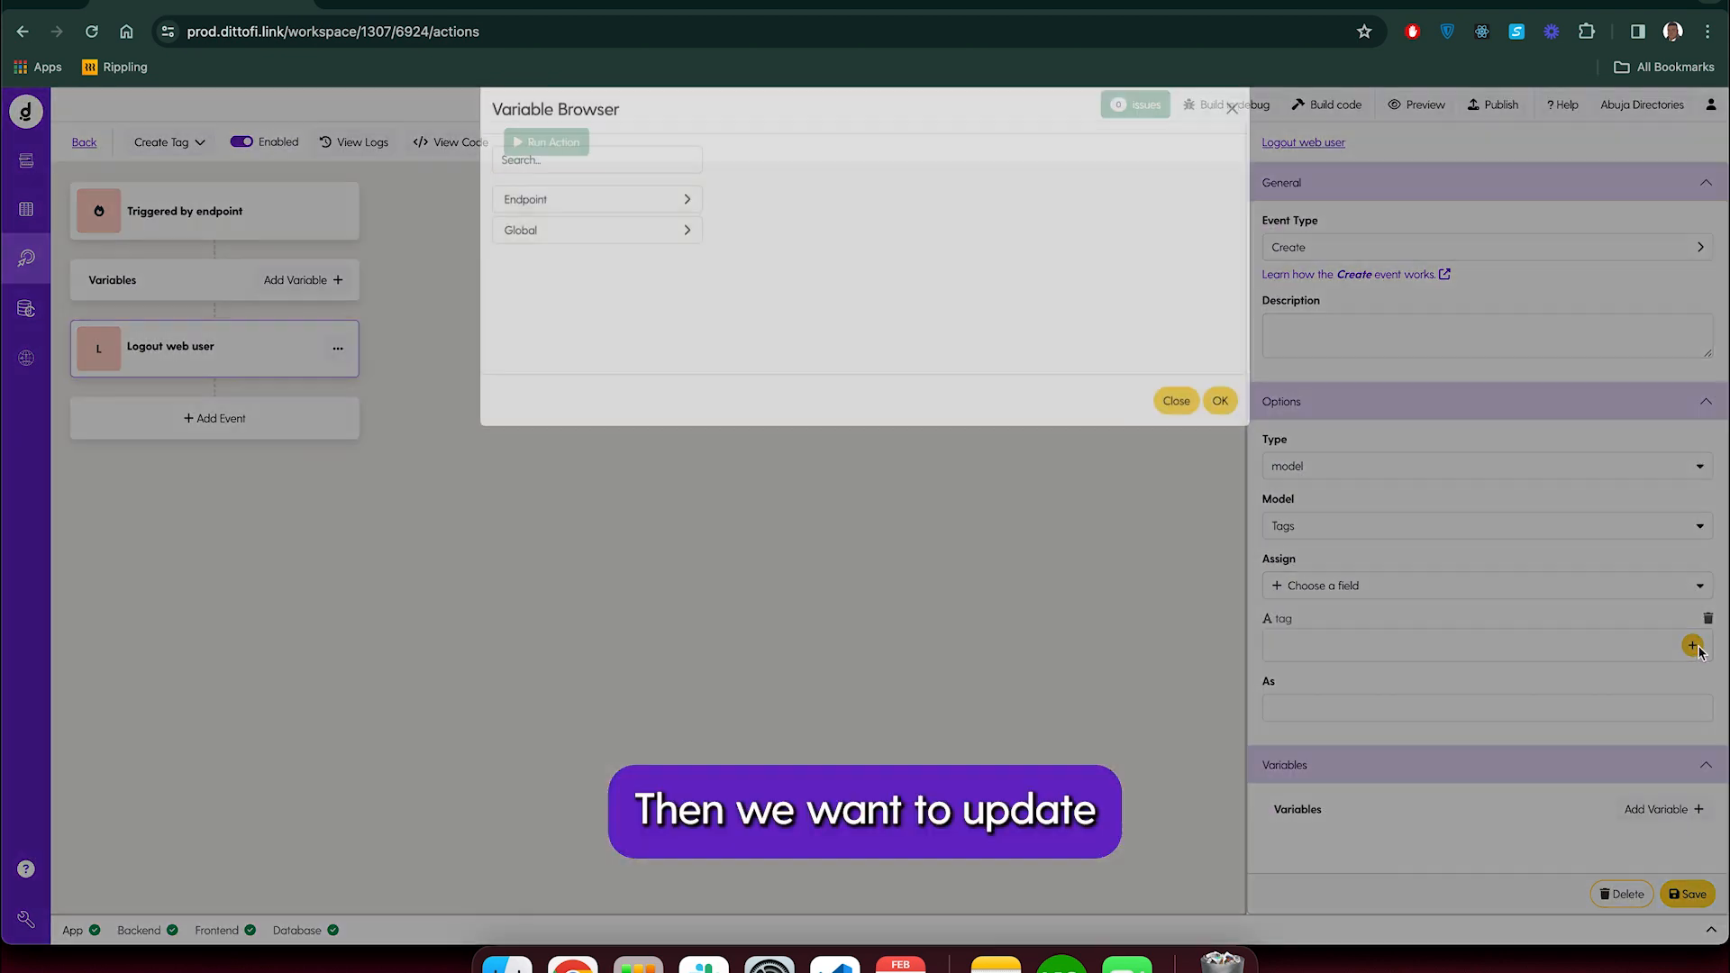
left_click(611, 226)
left_click(545, 257)
left_click(1220, 426)
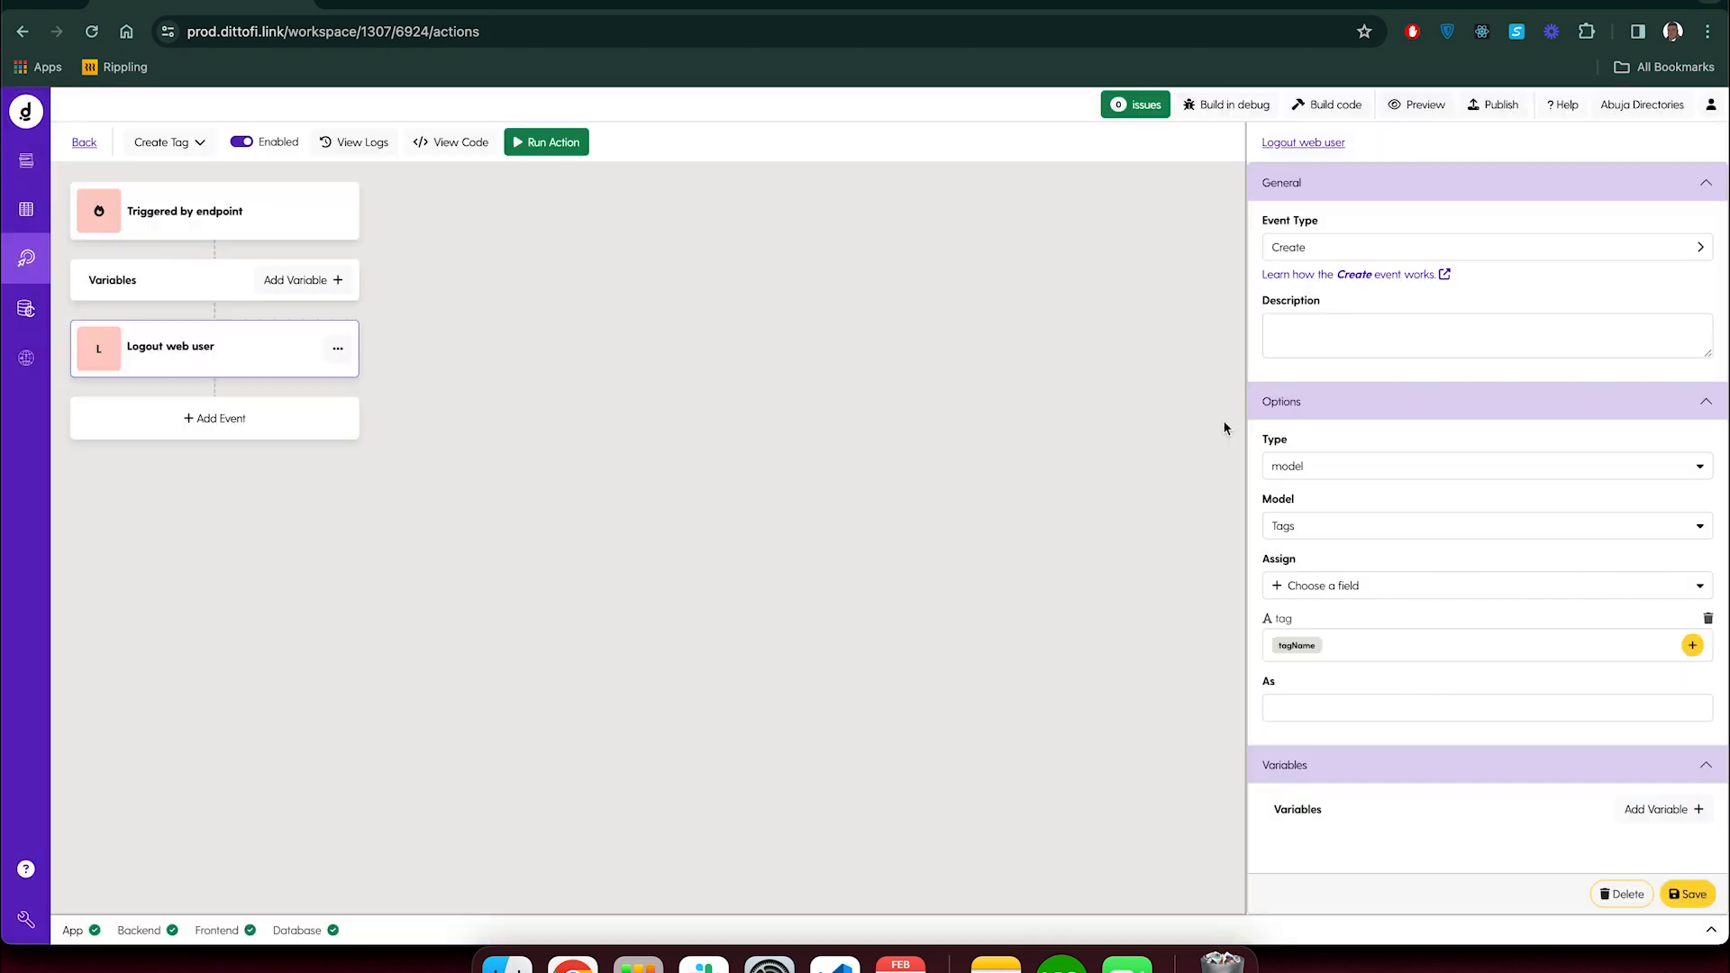
Return the created record as newTag, save the Create event and build the app's code
left_click(1332, 707)
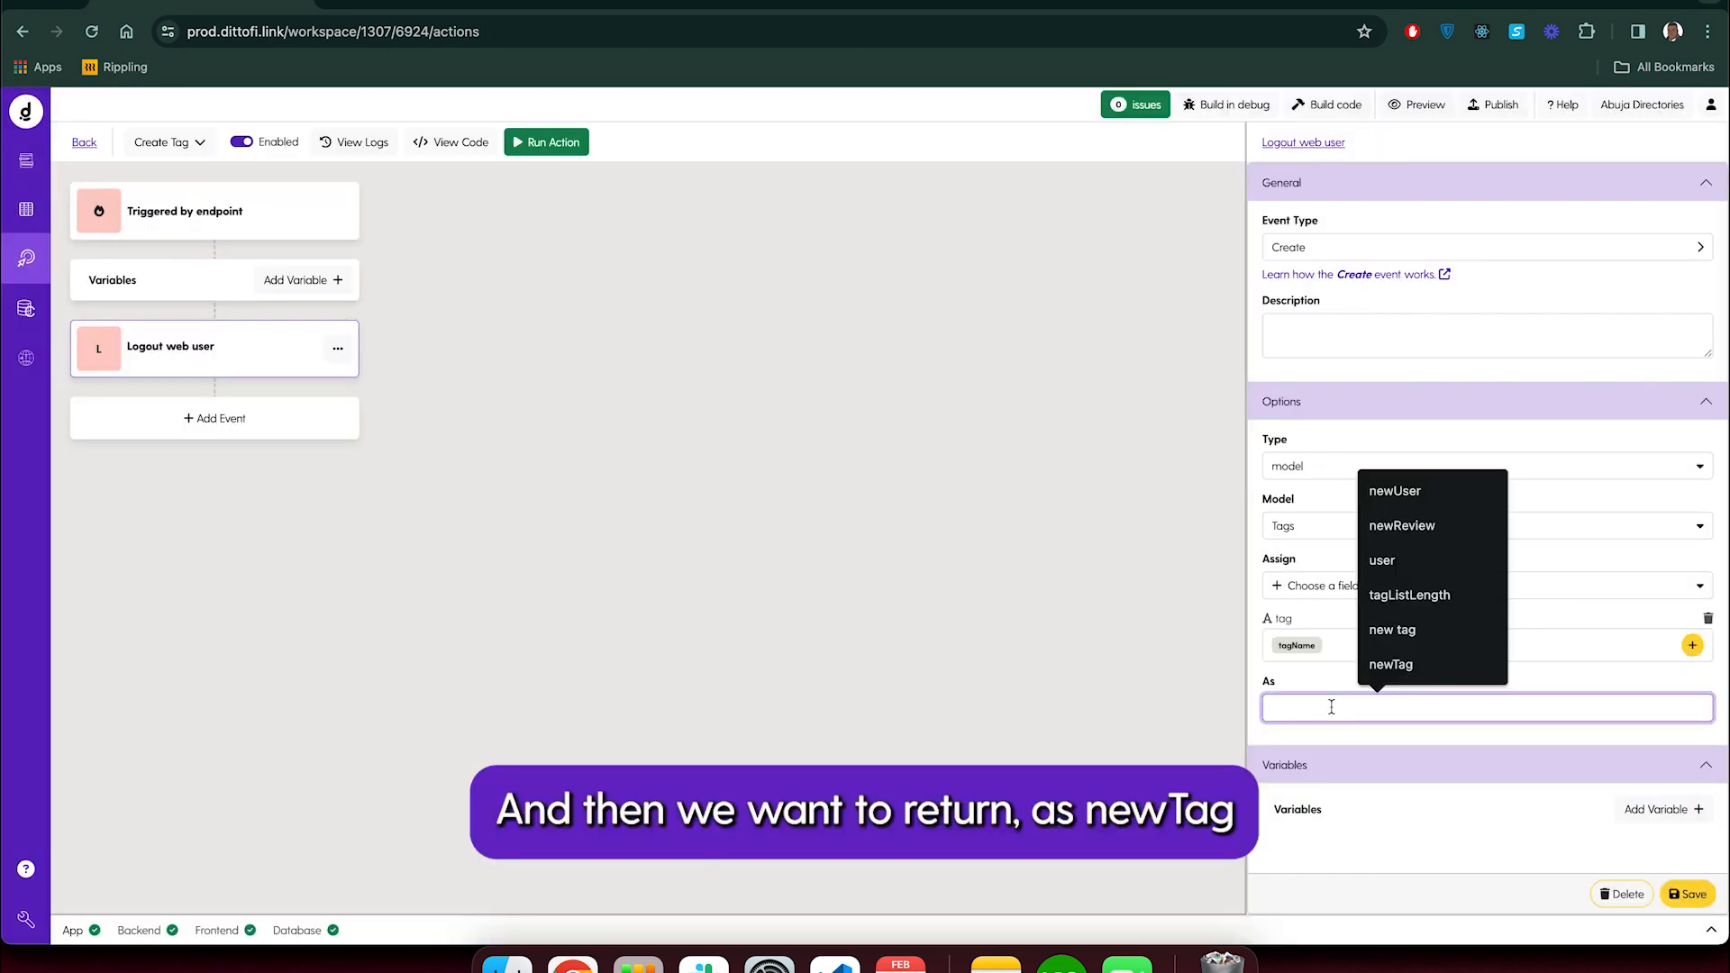
type("newTag")
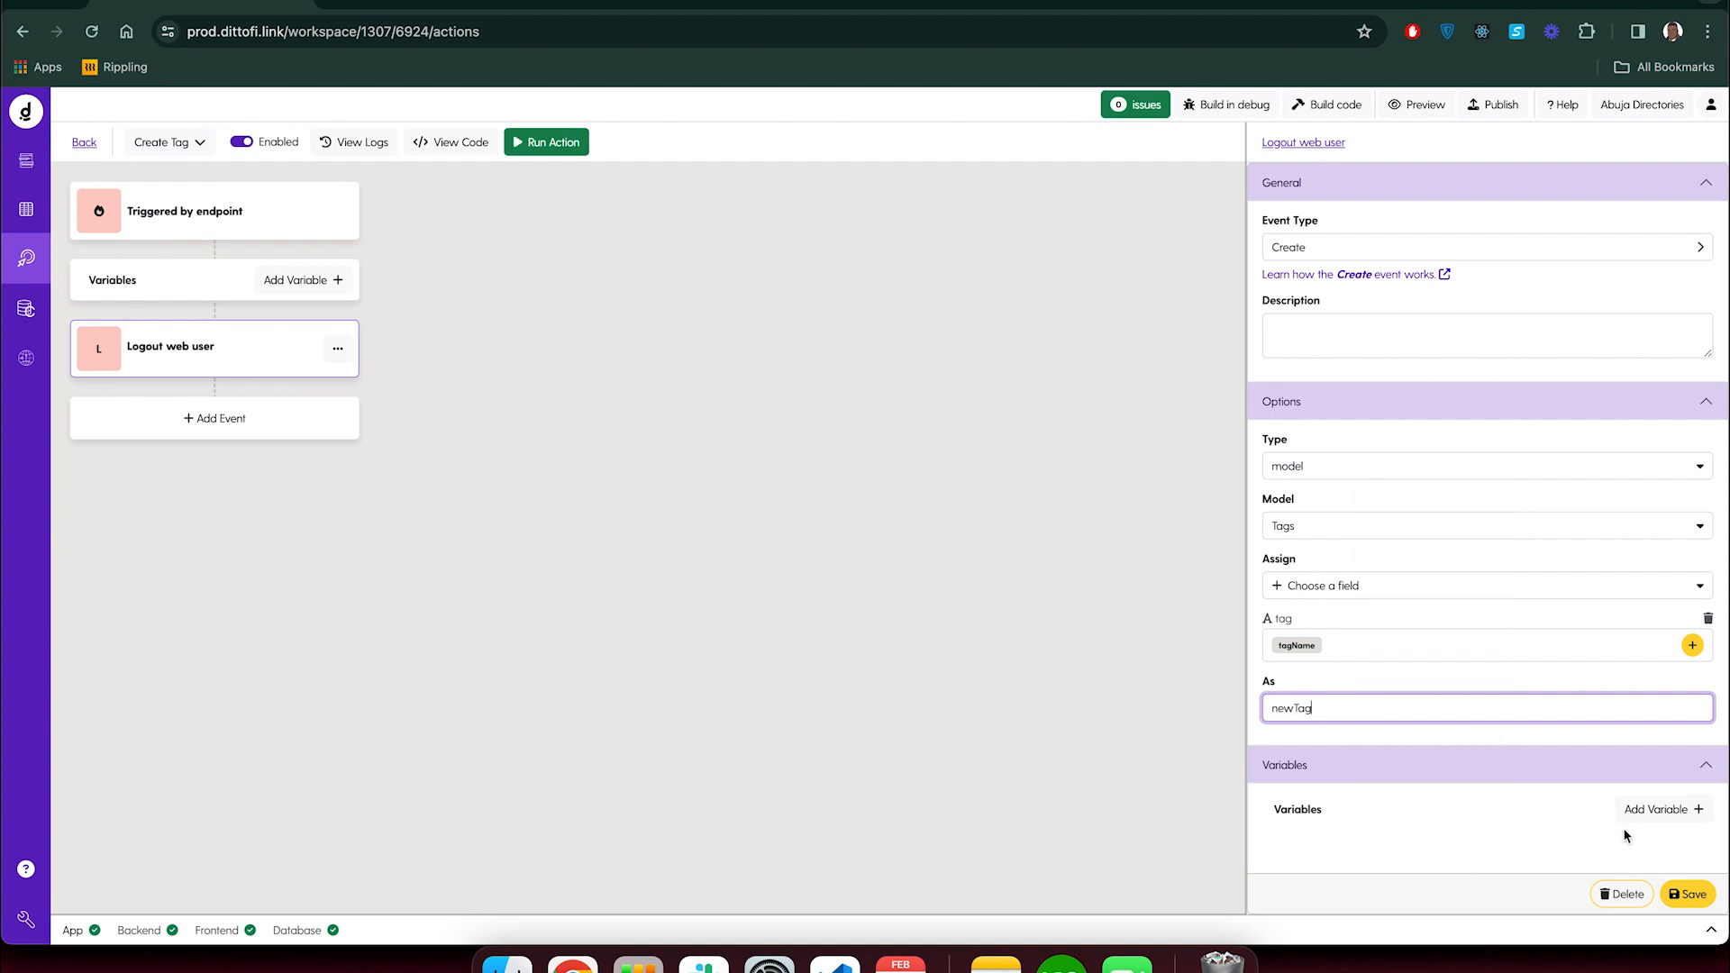
left_click(1688, 895)
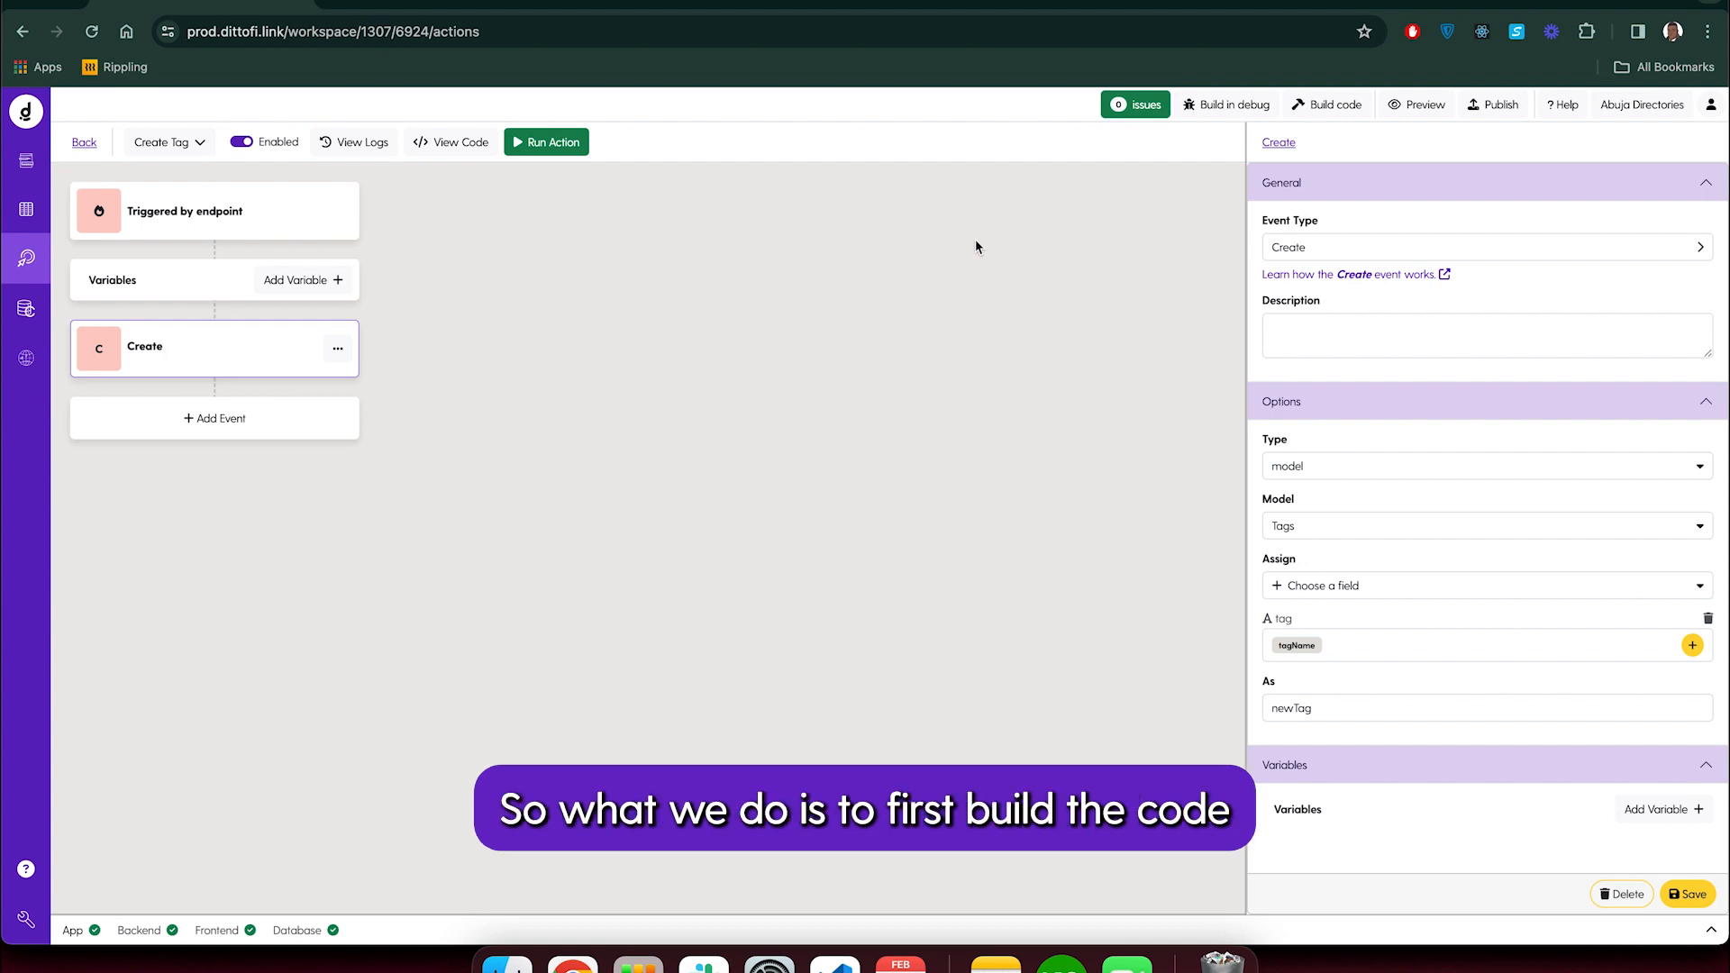
left_click(1325, 110)
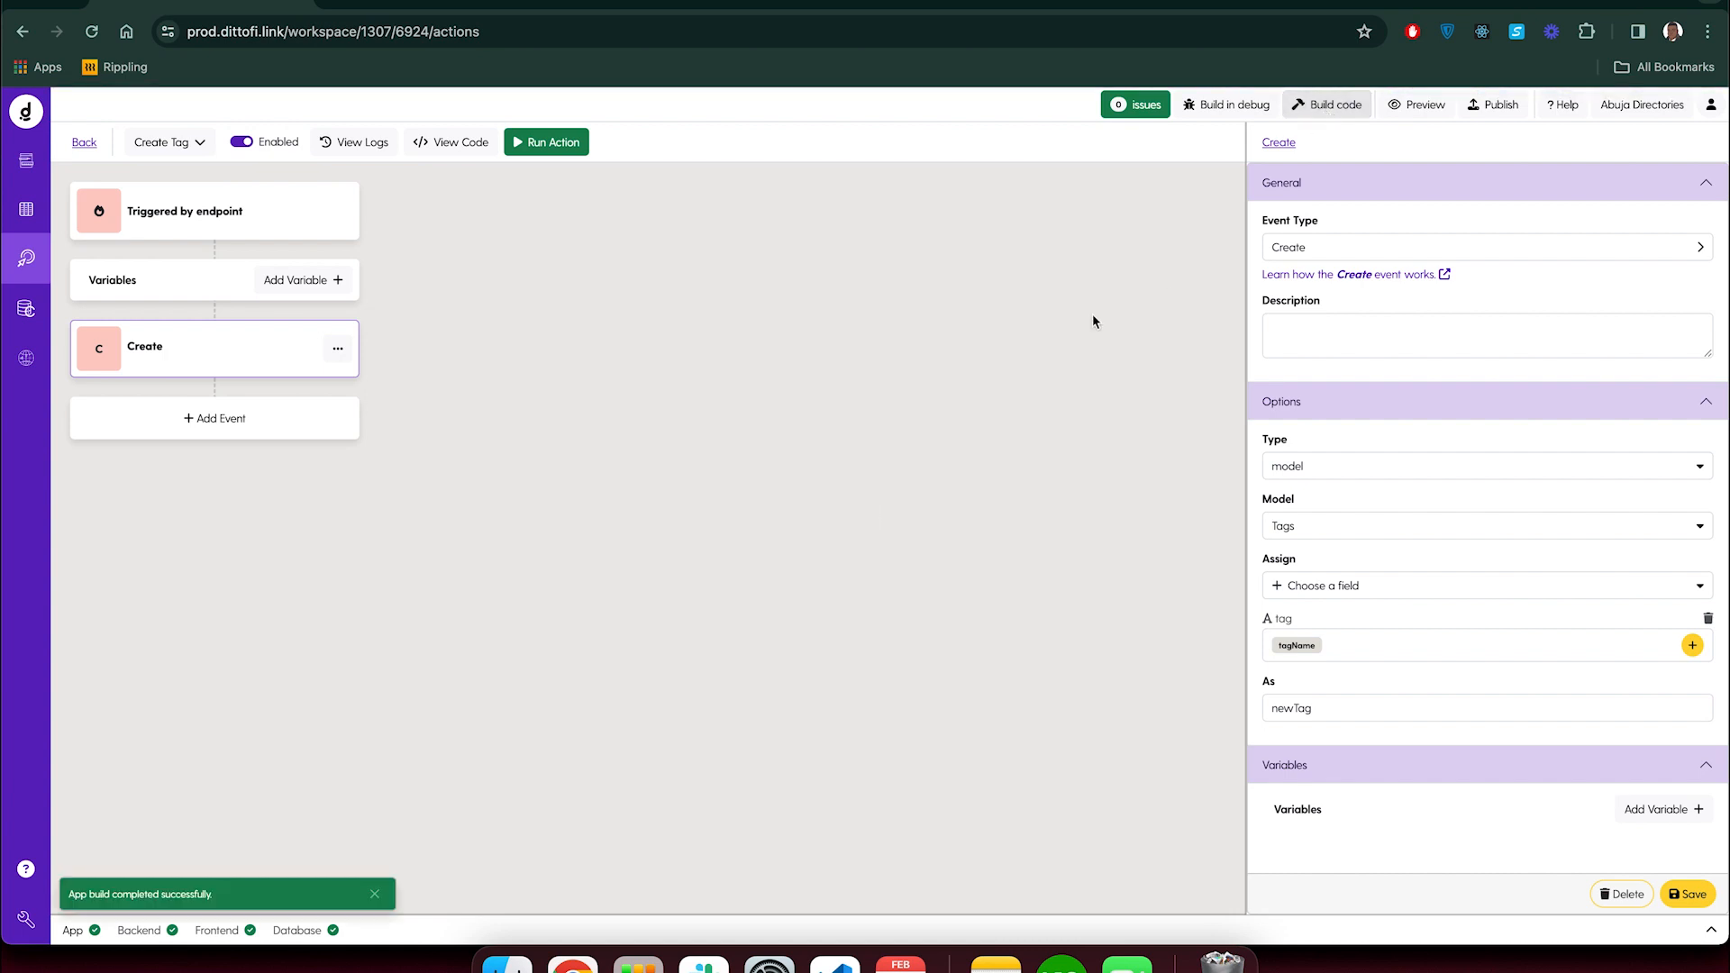
Try to run the Create Tag action with tagName set to text1
left_click(550, 143)
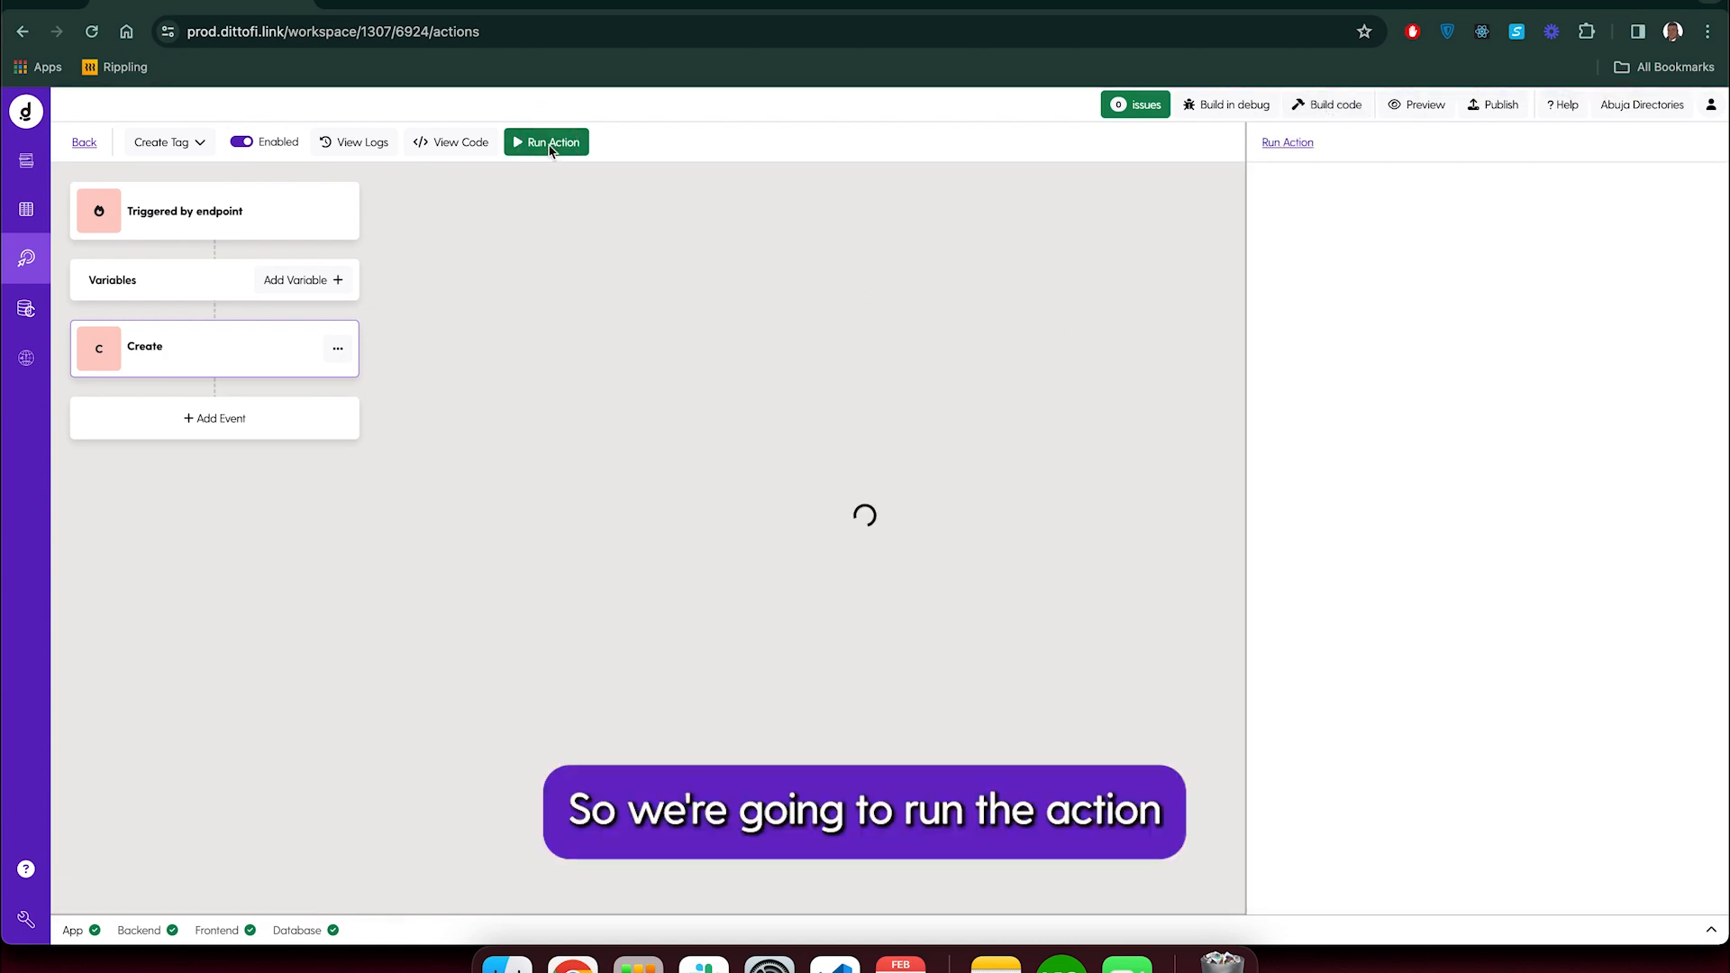
left_click(1301, 268)
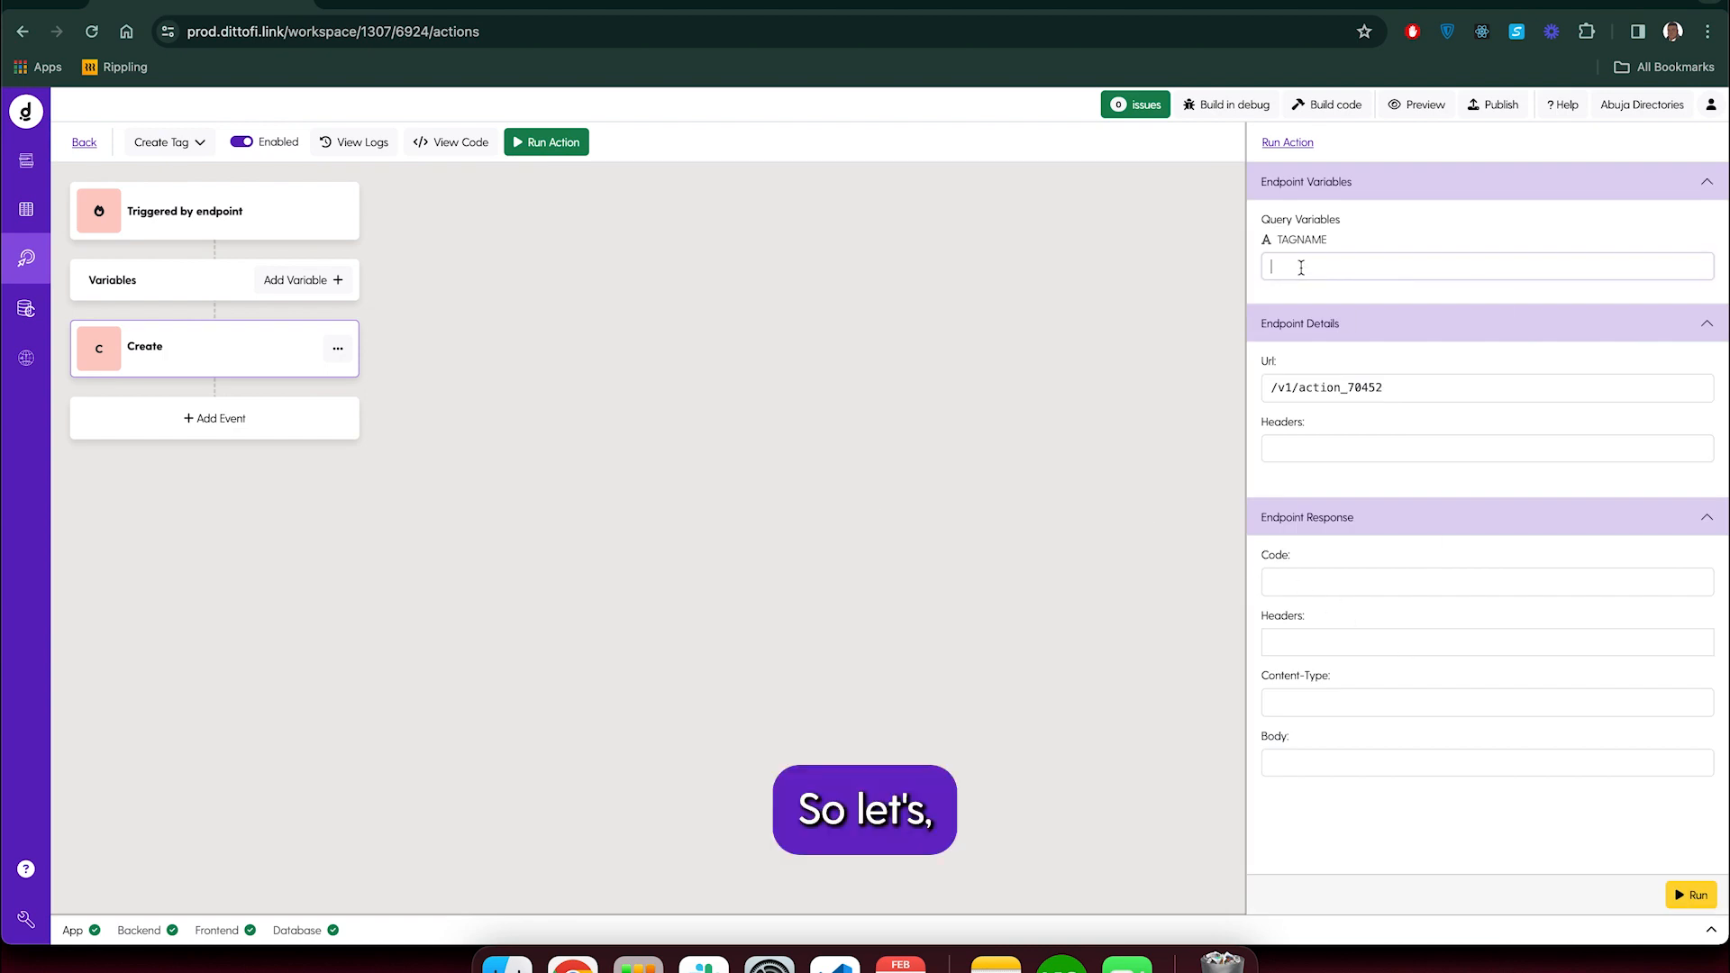
type("text")
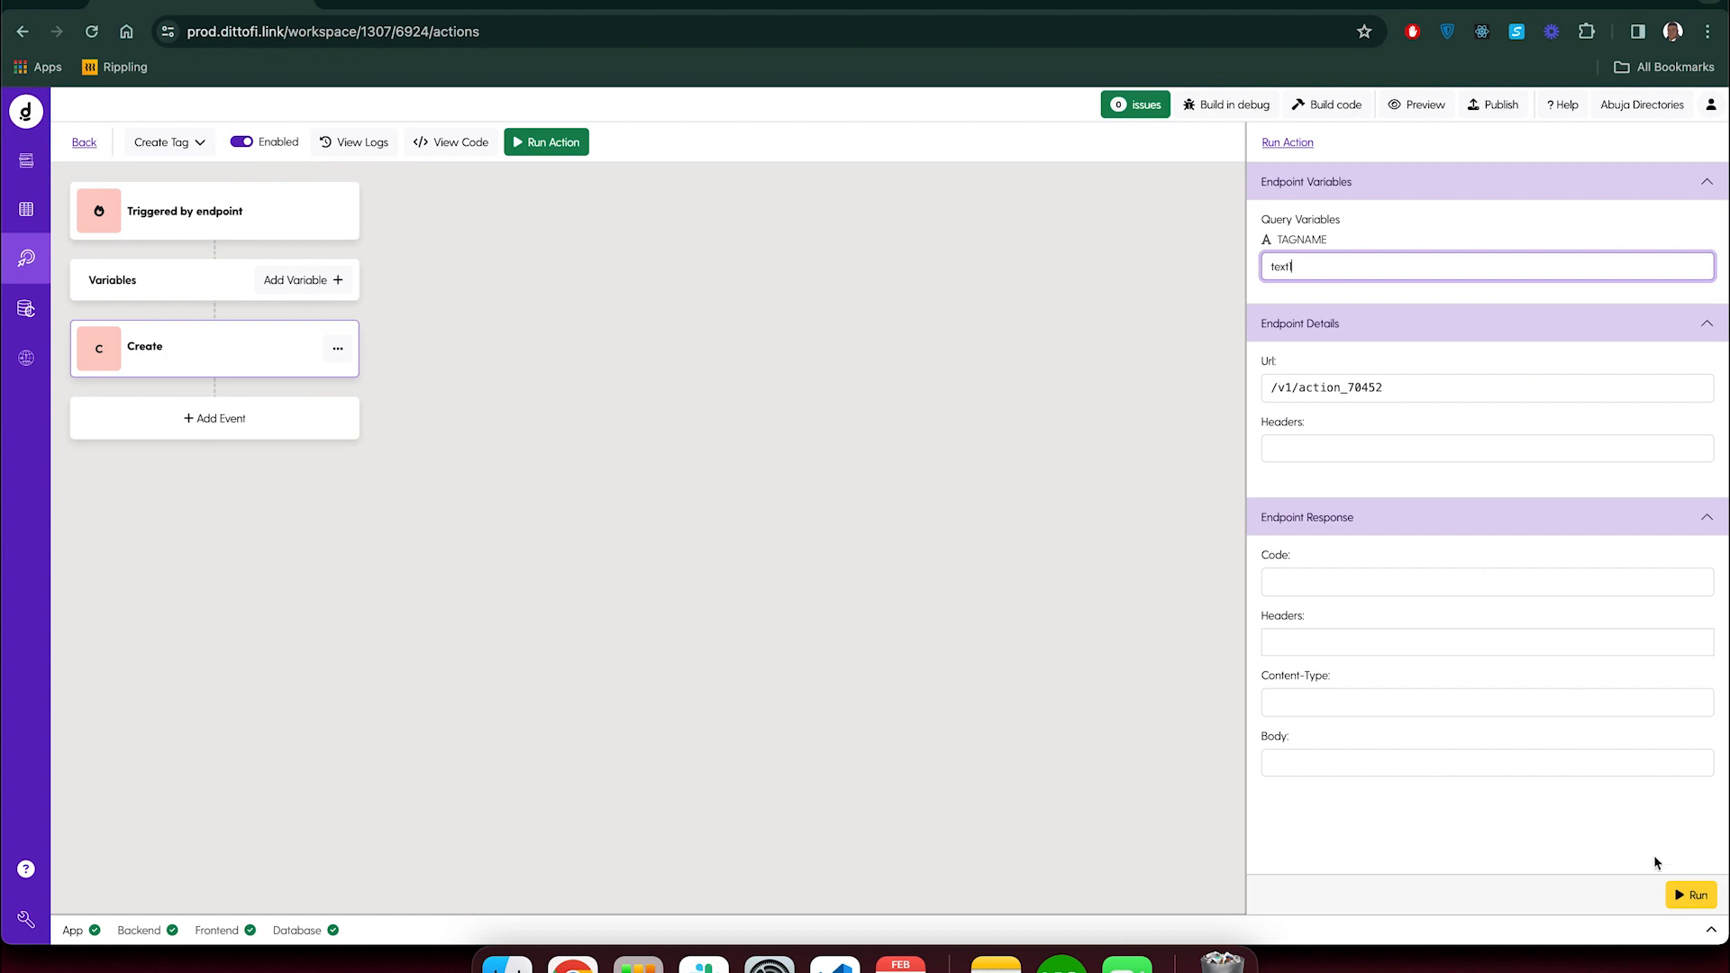
left_click(1684, 892)
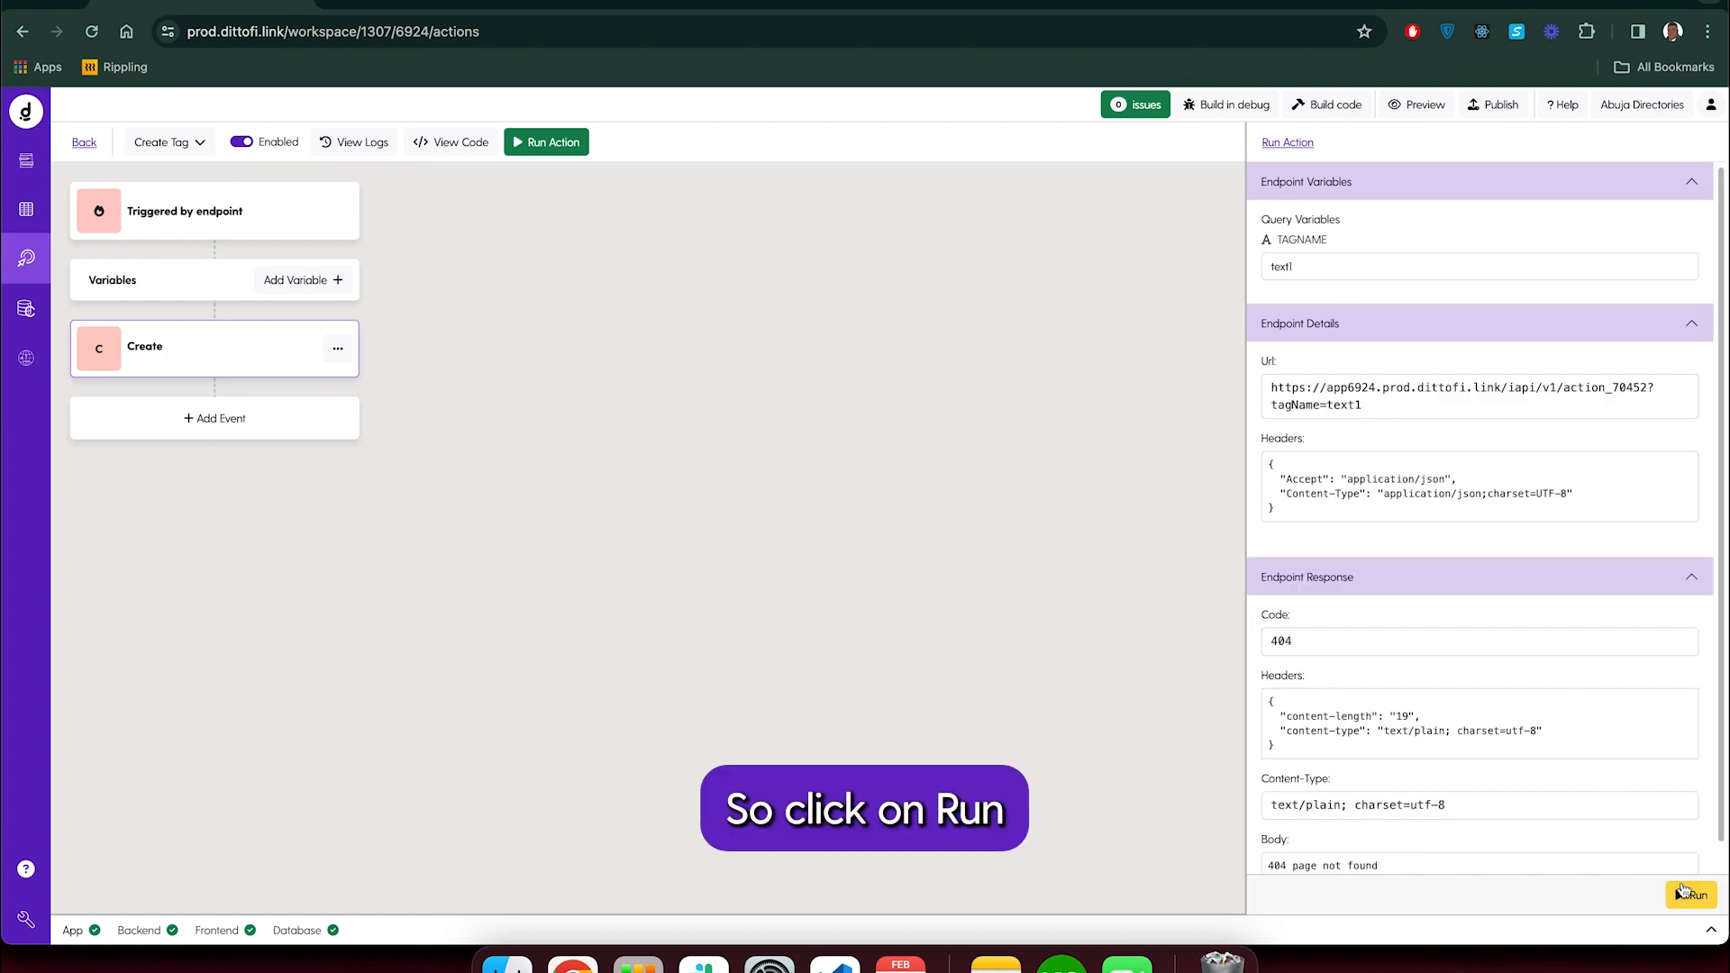
left_click(1690, 897)
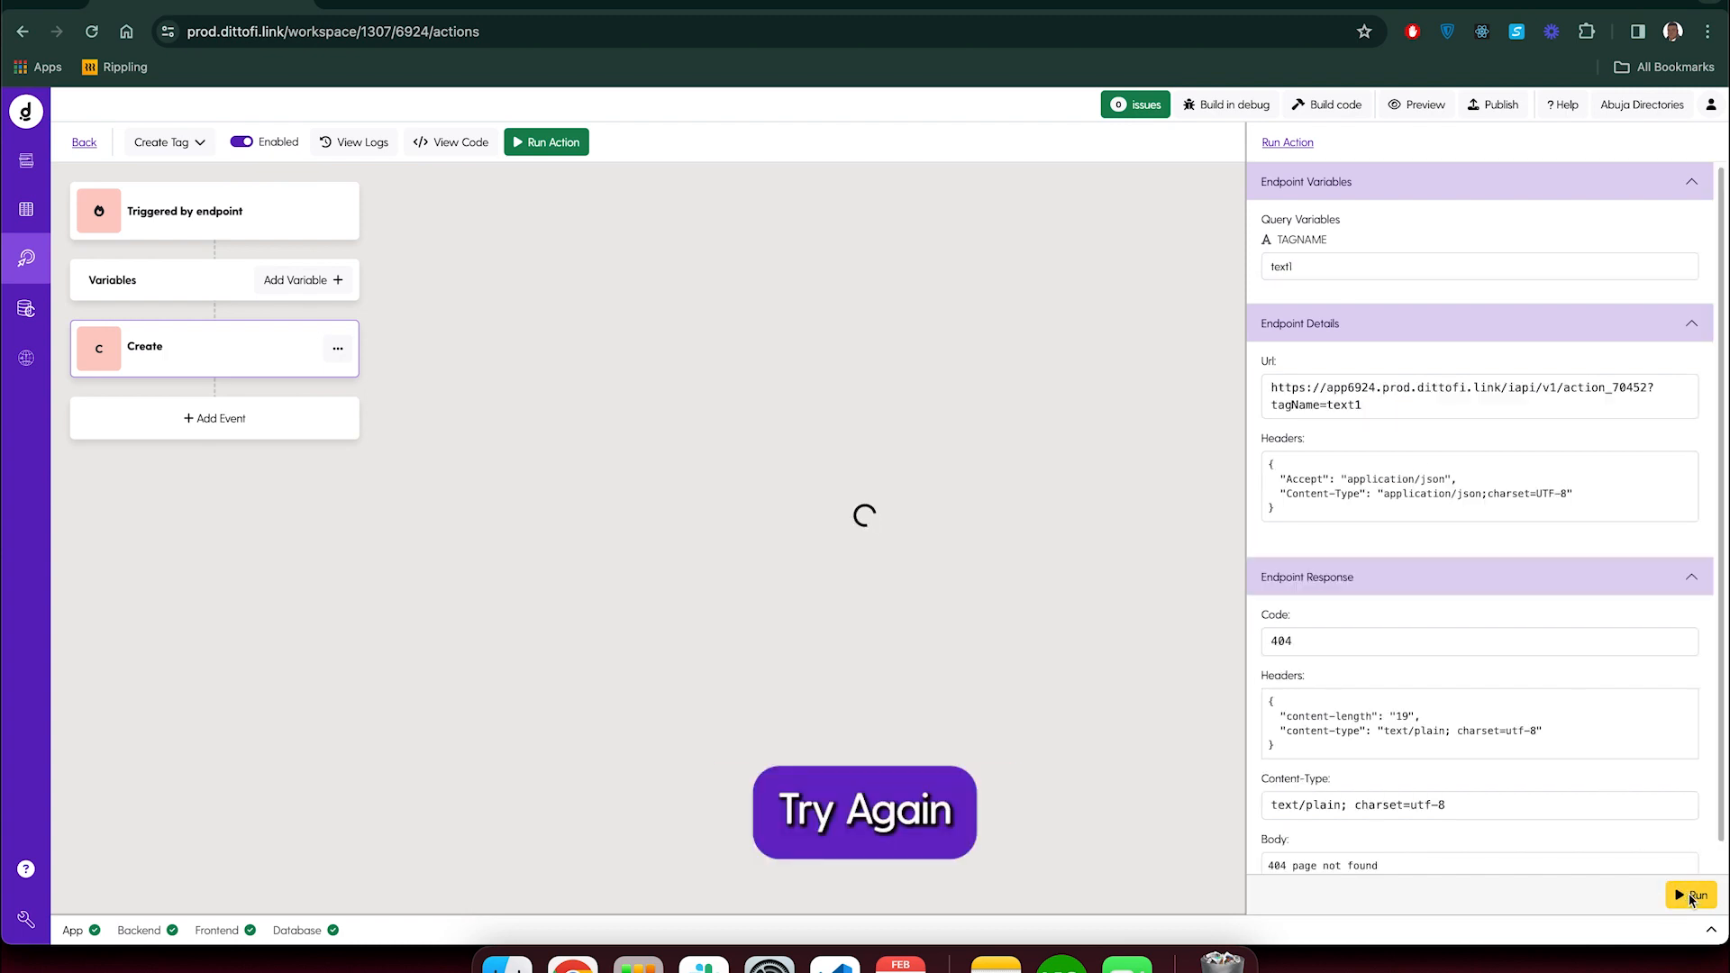
Rebuild the app's code, run the Create Tag action again and examine the endpoint response's code and body
left_click(1335, 106)
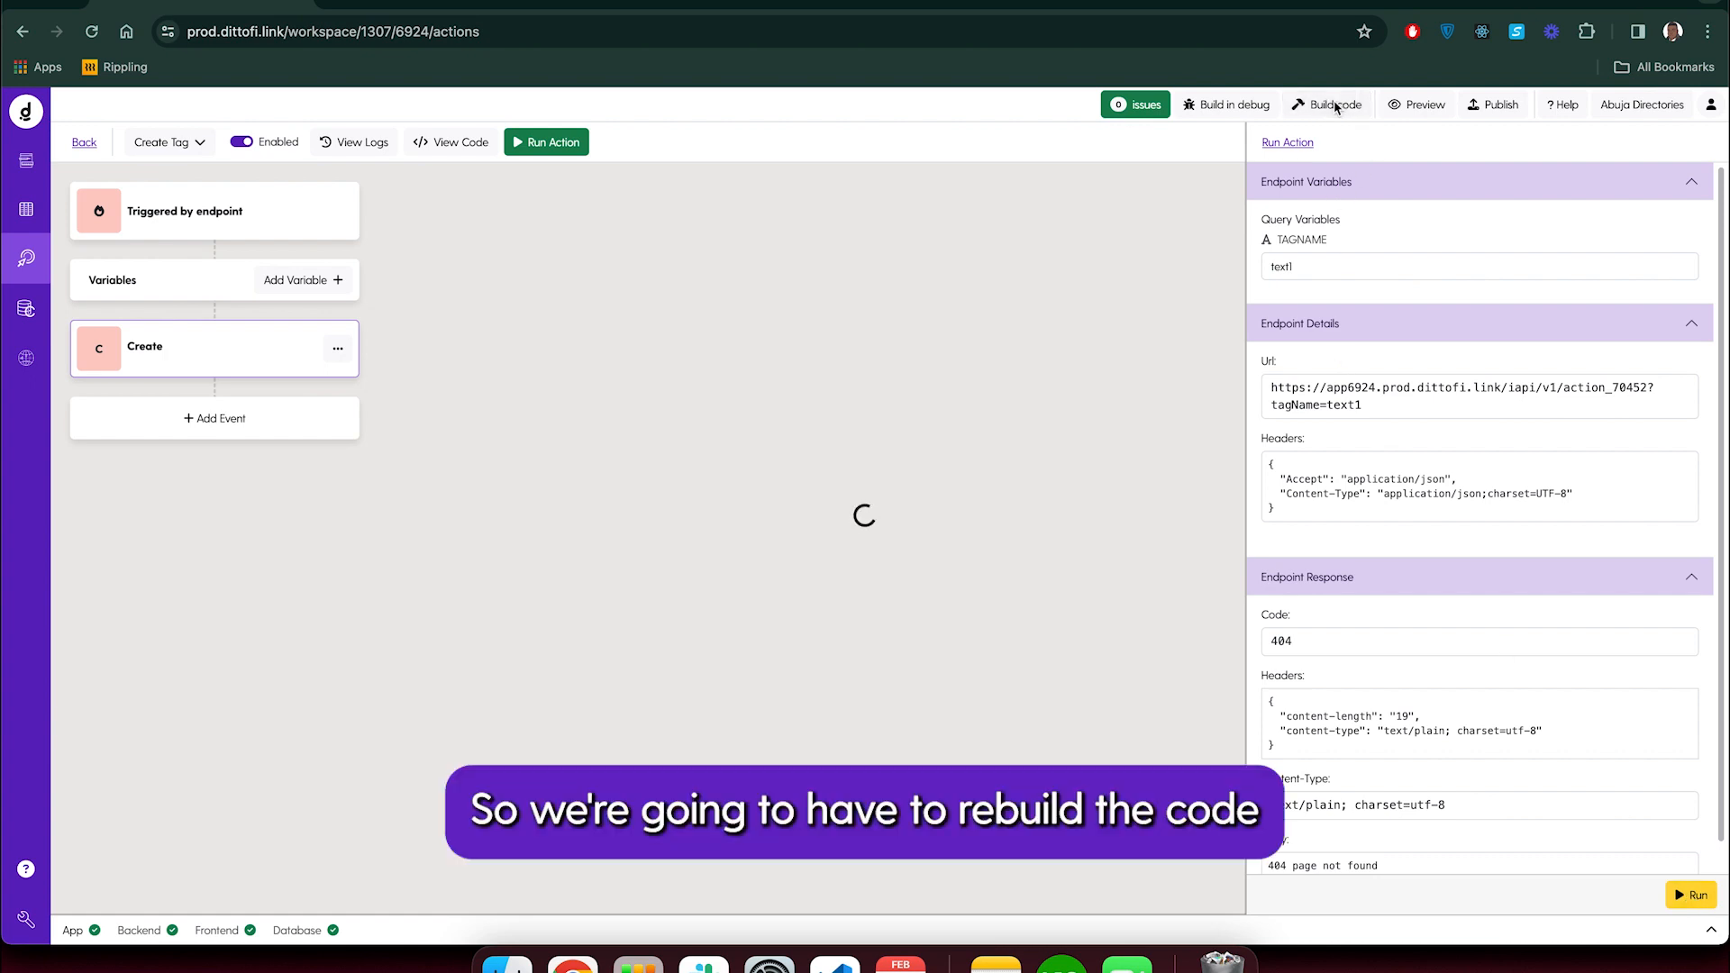
scroll(1412, 545, "down", 1)
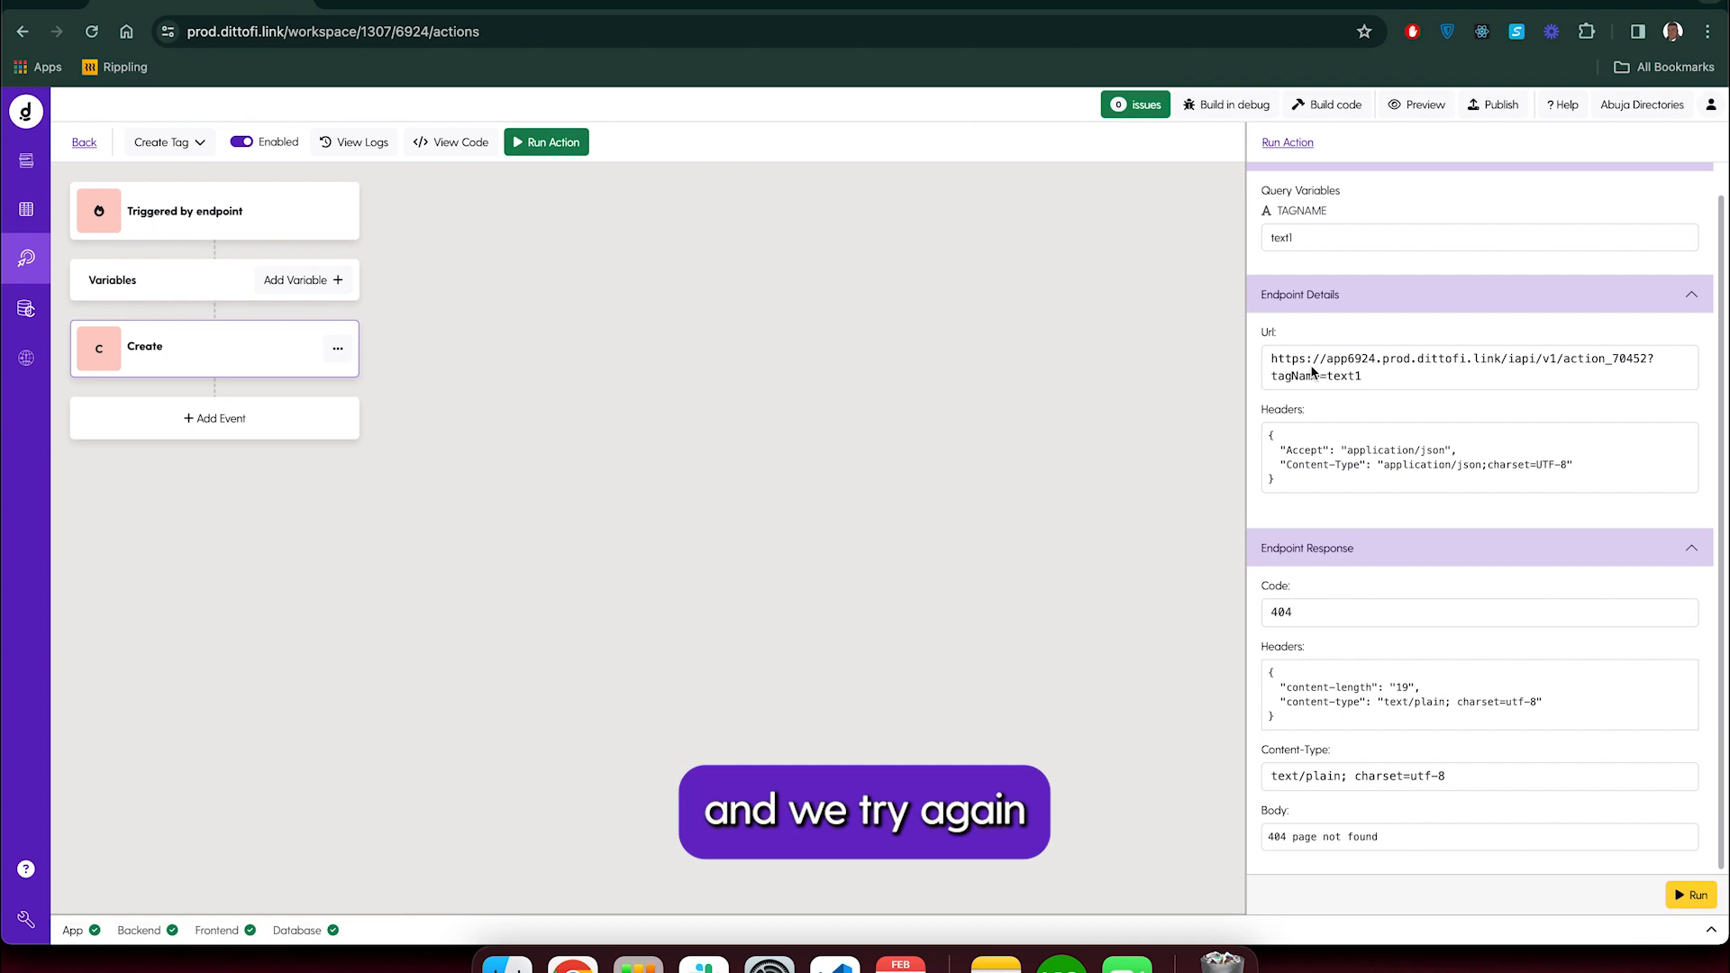
scroll(1314, 371, "up", 1)
left_click(1693, 899)
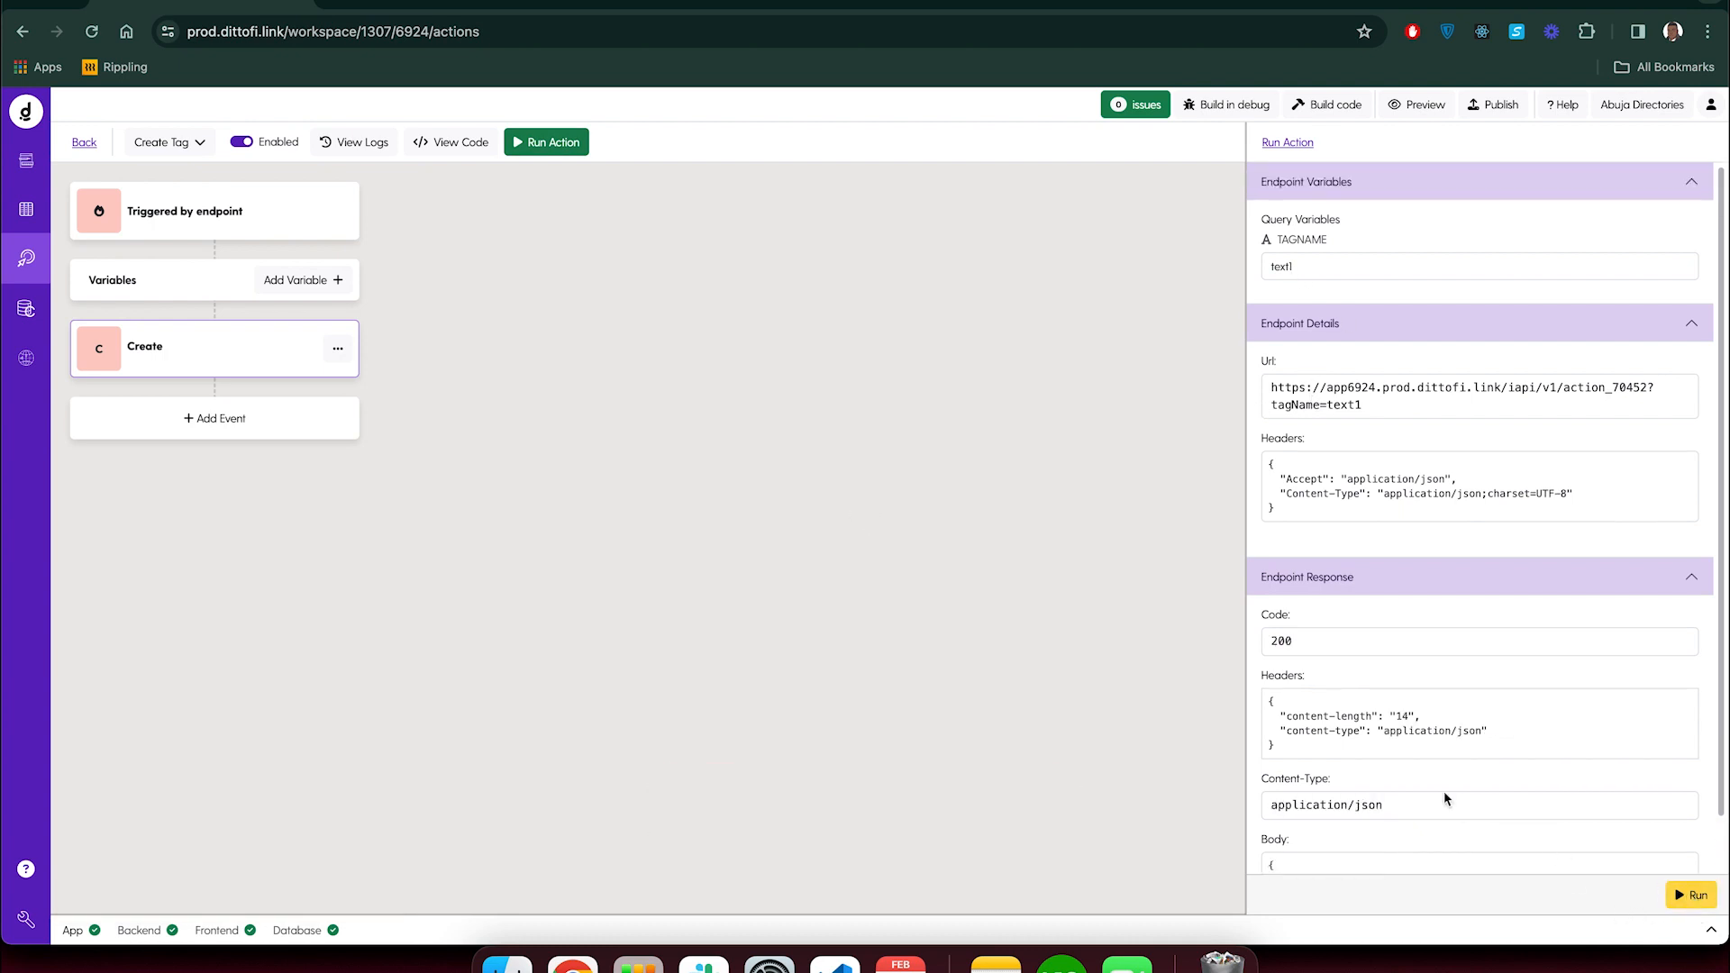
scroll(1348, 752, "down", 1)
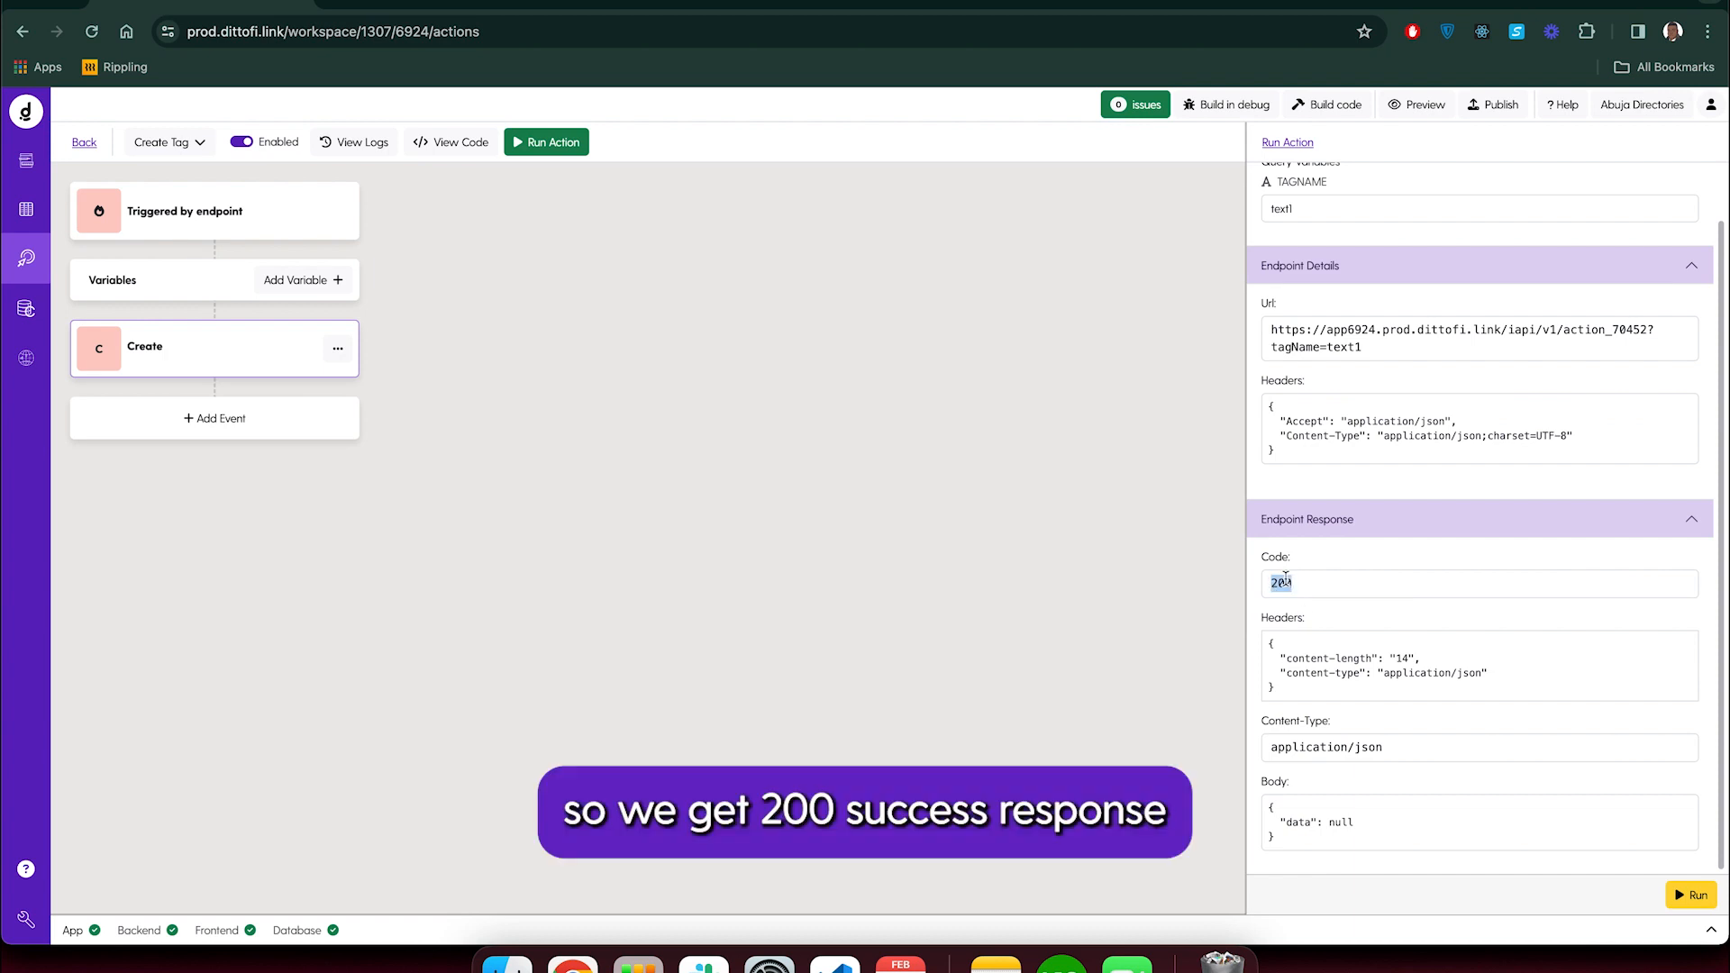
Open the database and reload the Tags table by switching away and back to look for the new tag record
left_click(26, 214)
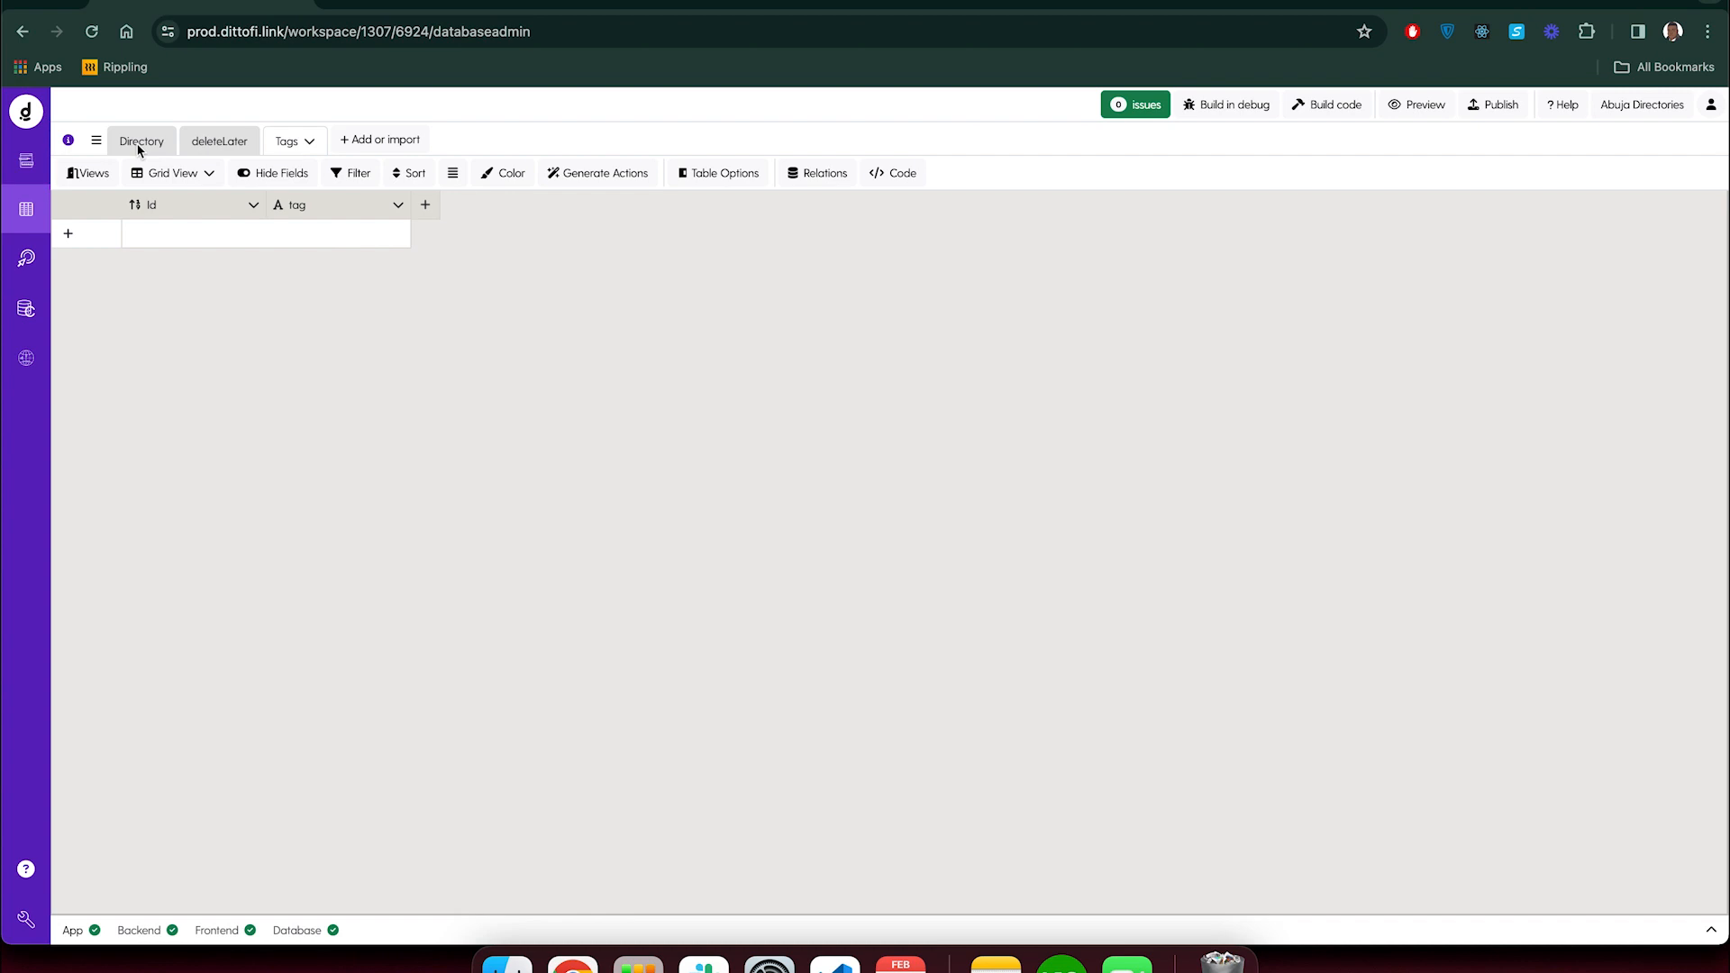
left_click(141, 146)
left_click(302, 143)
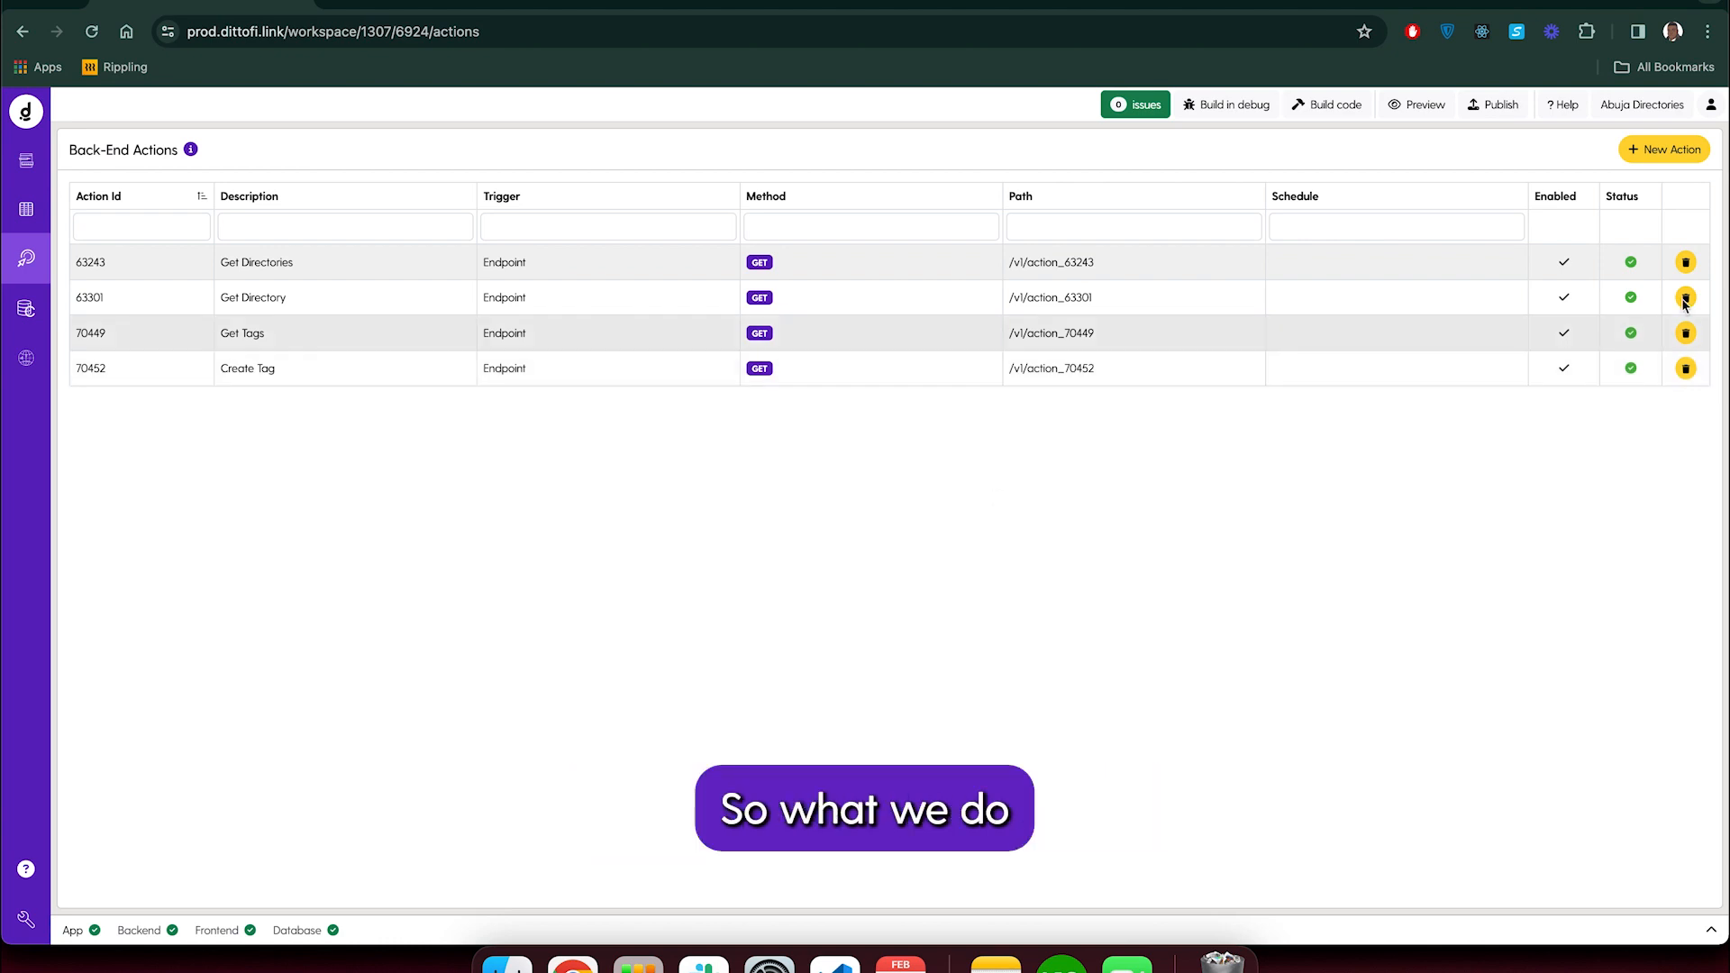
Create a back-end action named Delete tag
left_click(1656, 155)
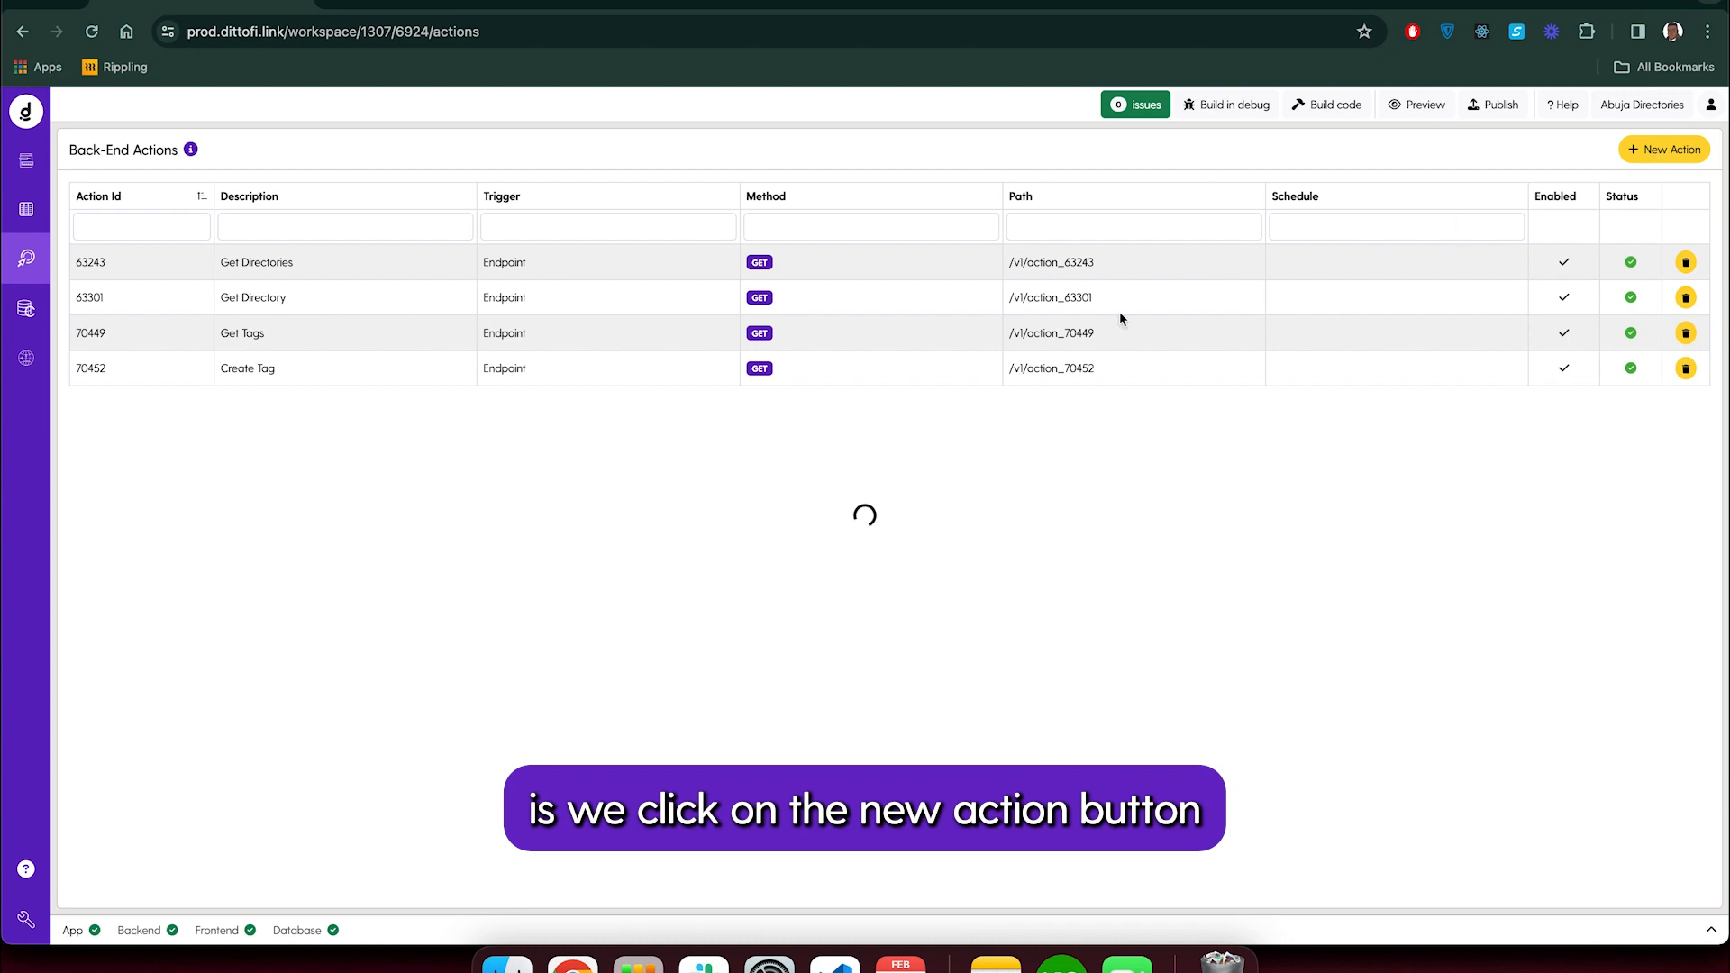
key("super+a")
type("Delete ")
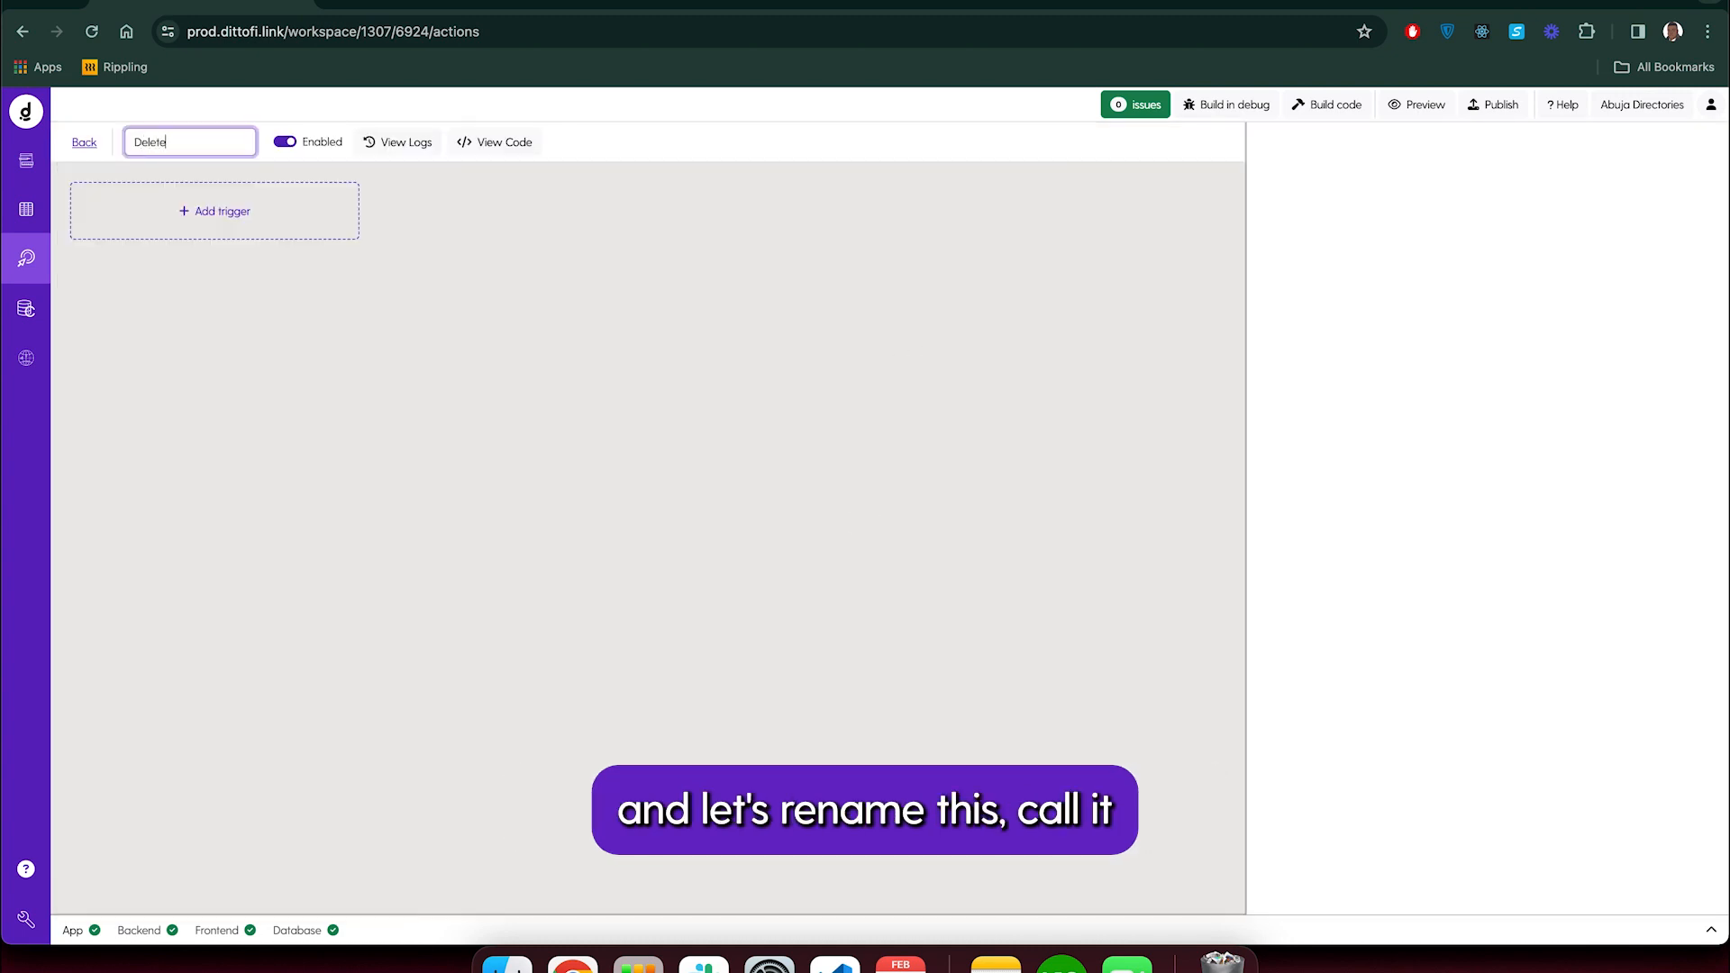
type("tag")
key("Return")
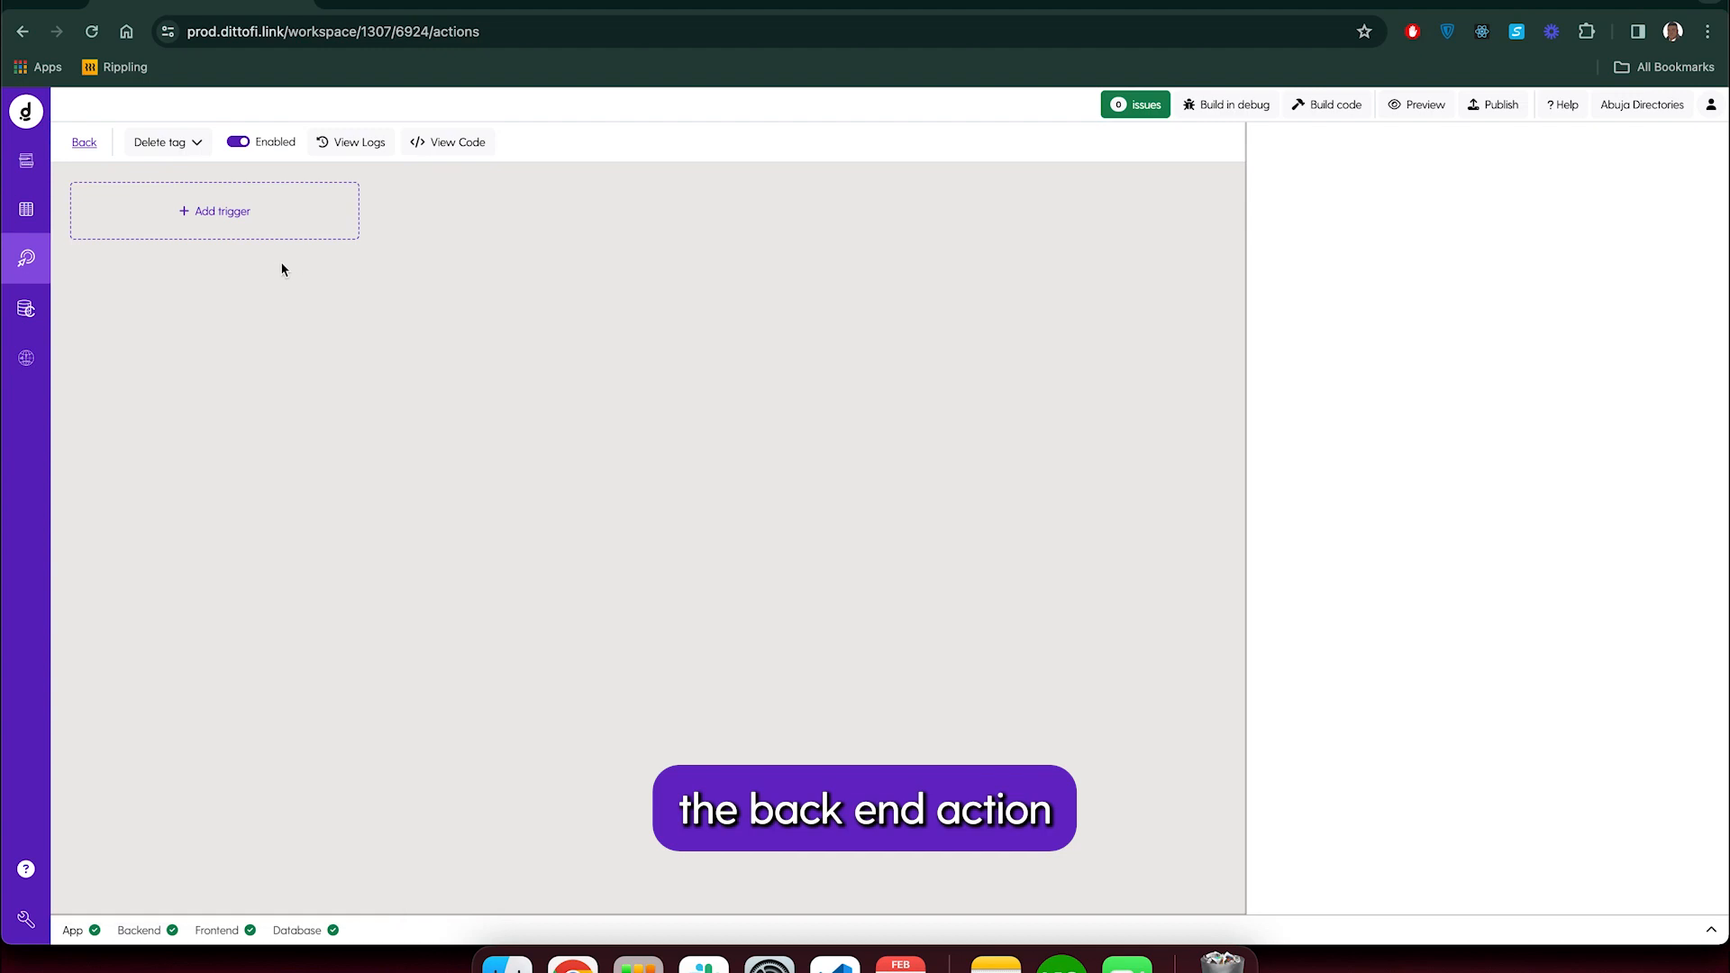
Add an endpoint trigger to the Delete tag action
left_click(230, 213)
left_click(195, 260)
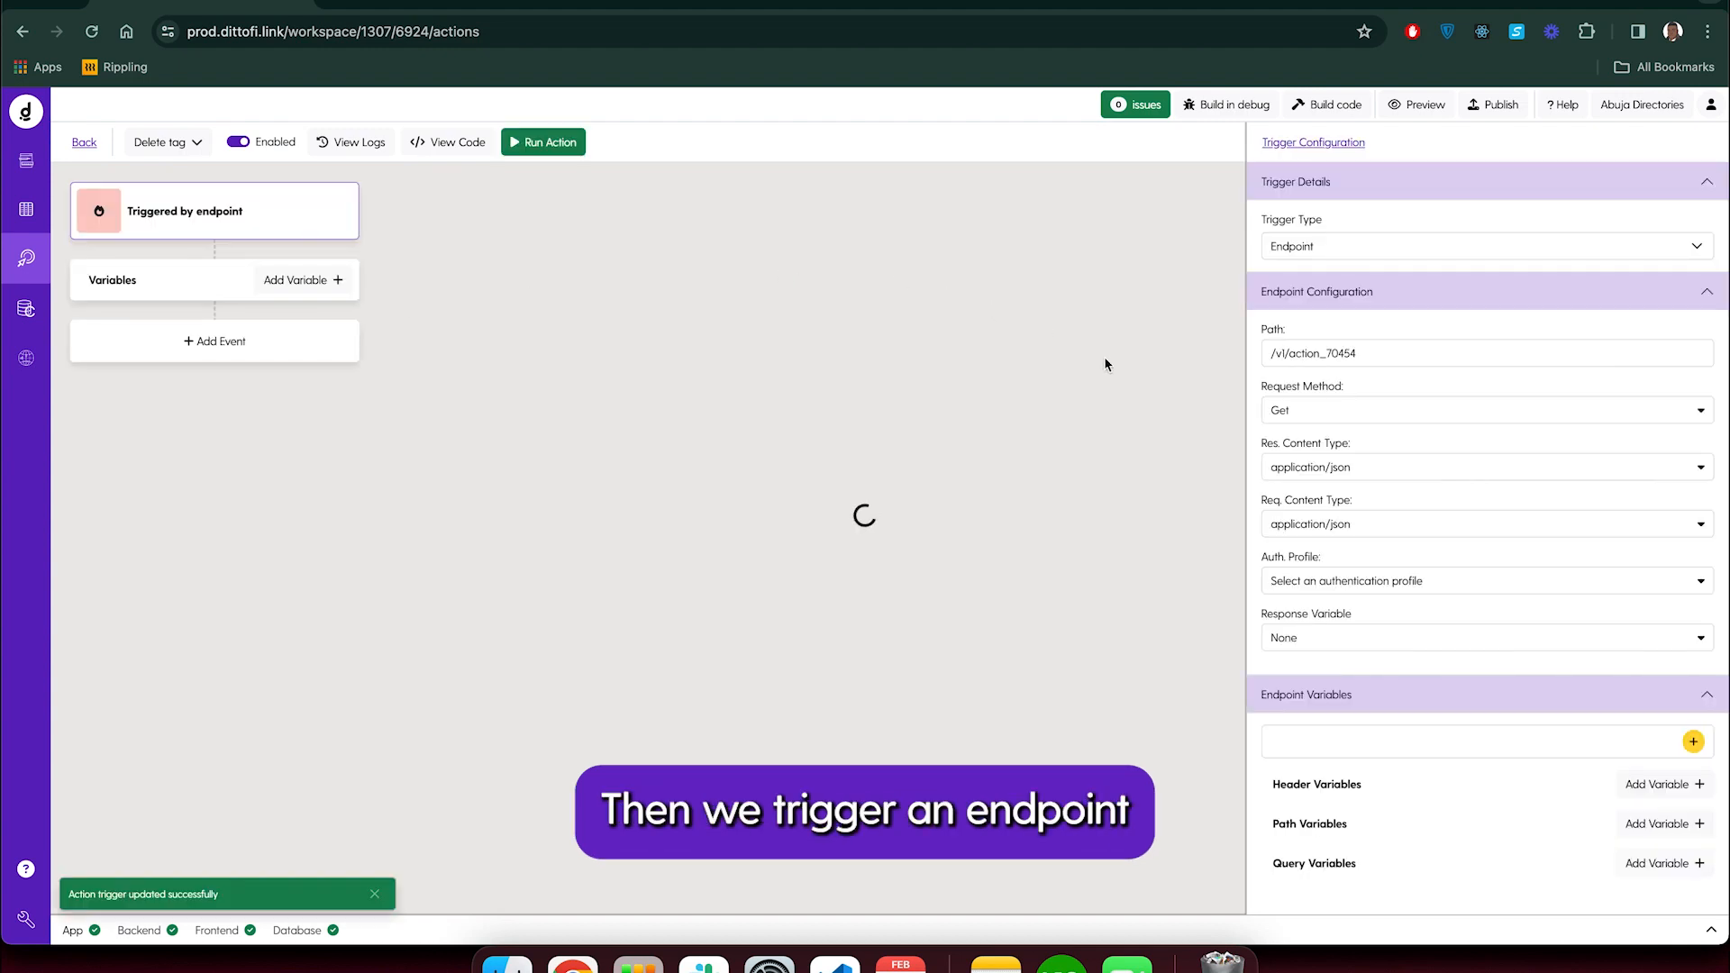
left_click(297, 280)
left_click(723, 191)
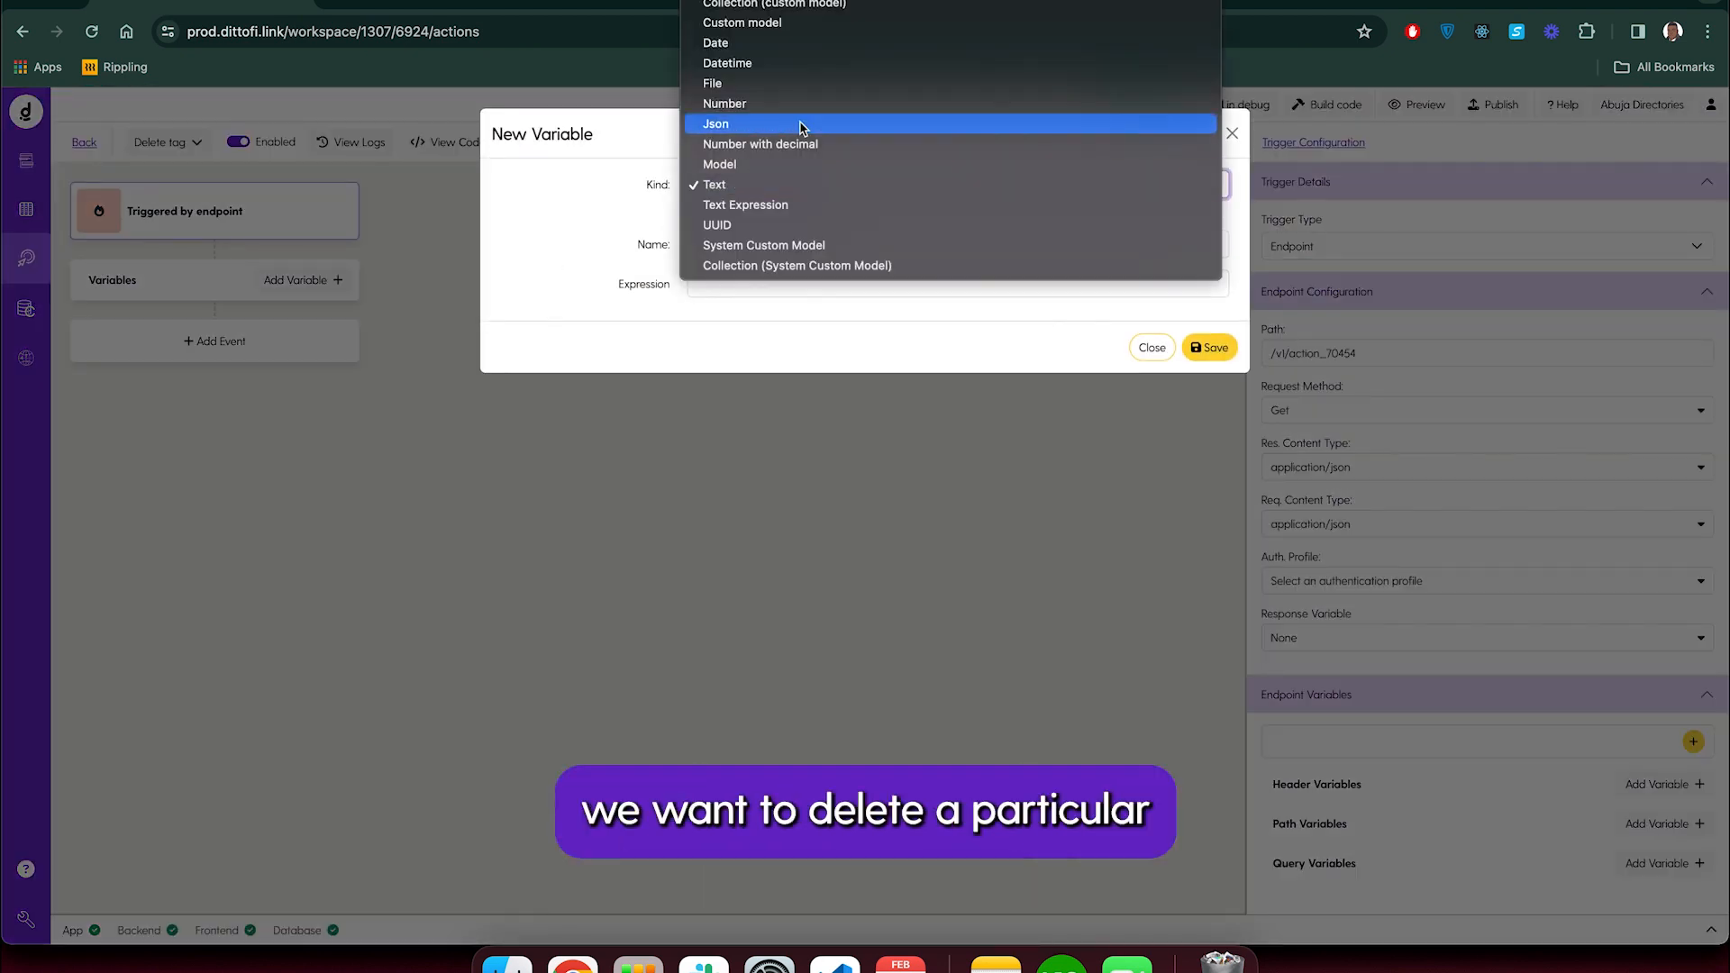
left_click(772, 164)
left_click(740, 251)
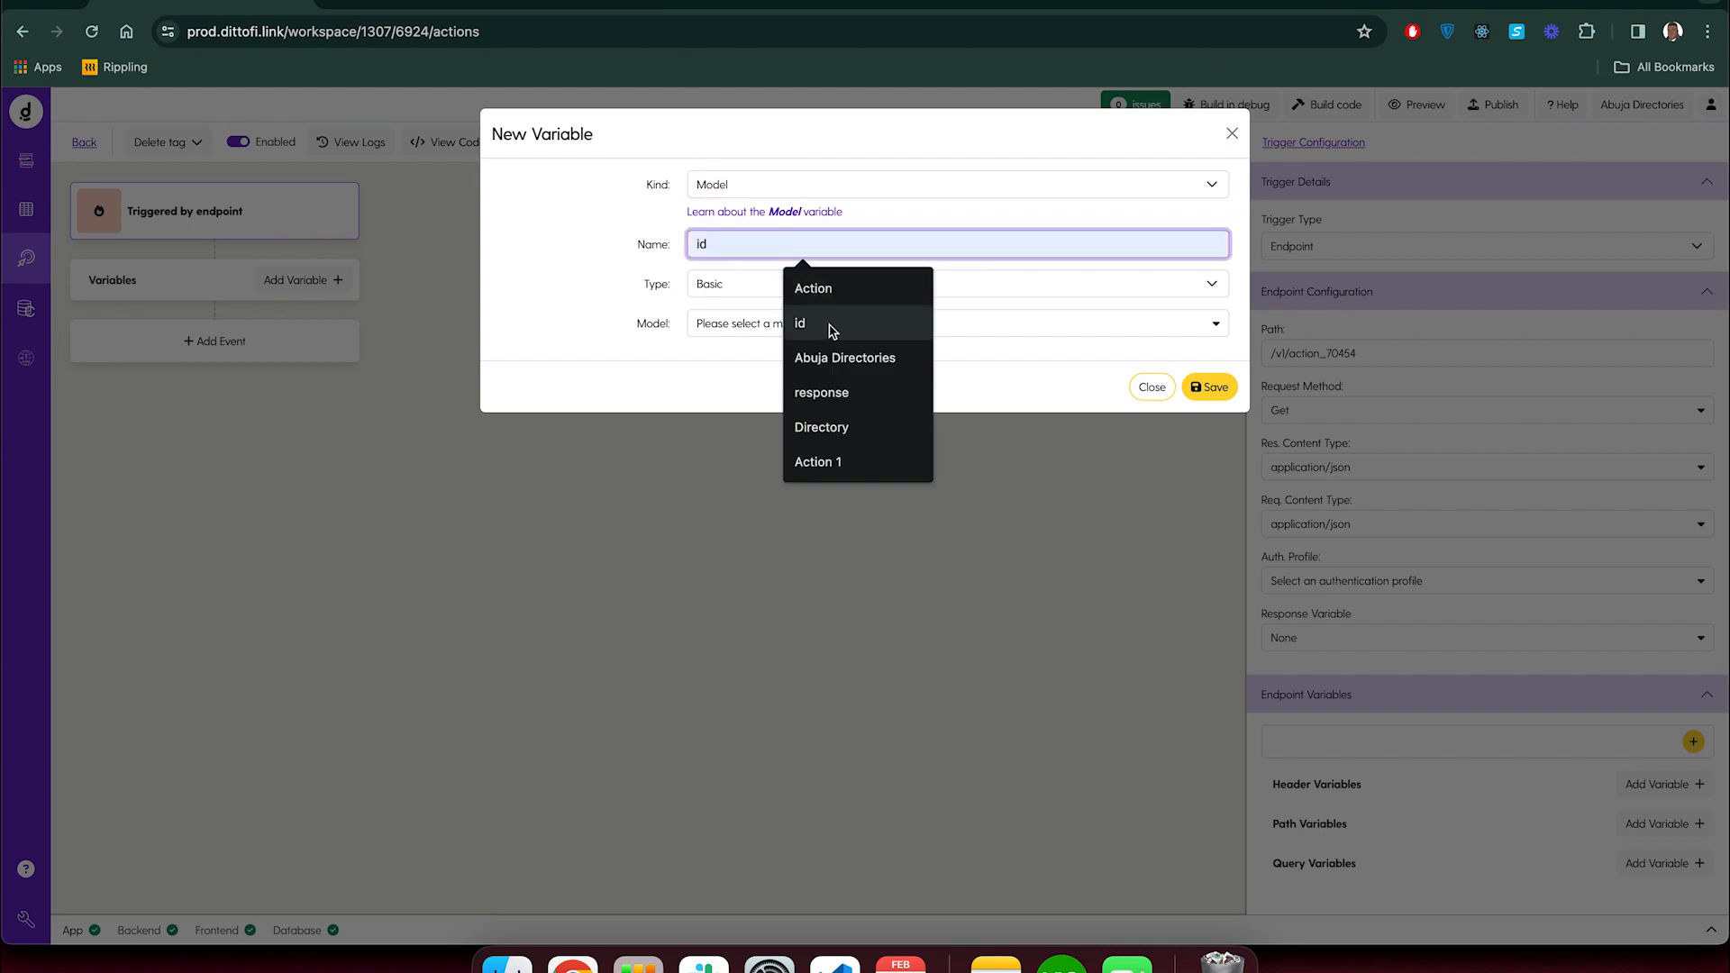
left_click(838, 392)
left_click(790, 330)
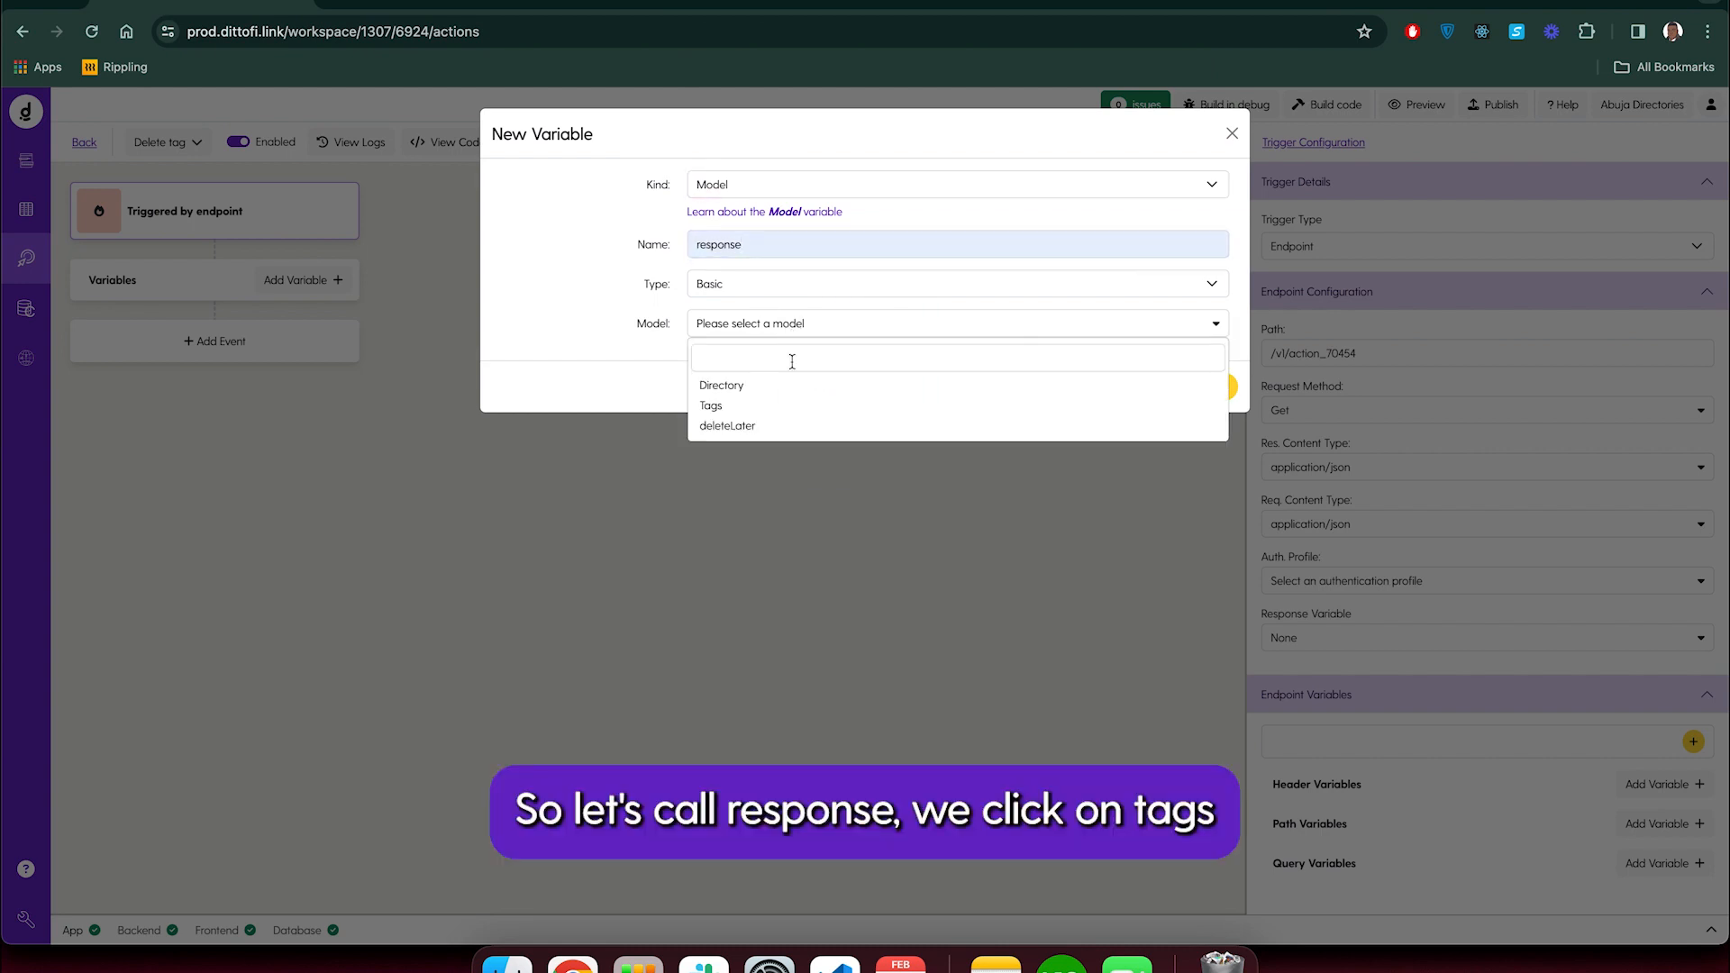
left_click(773, 411)
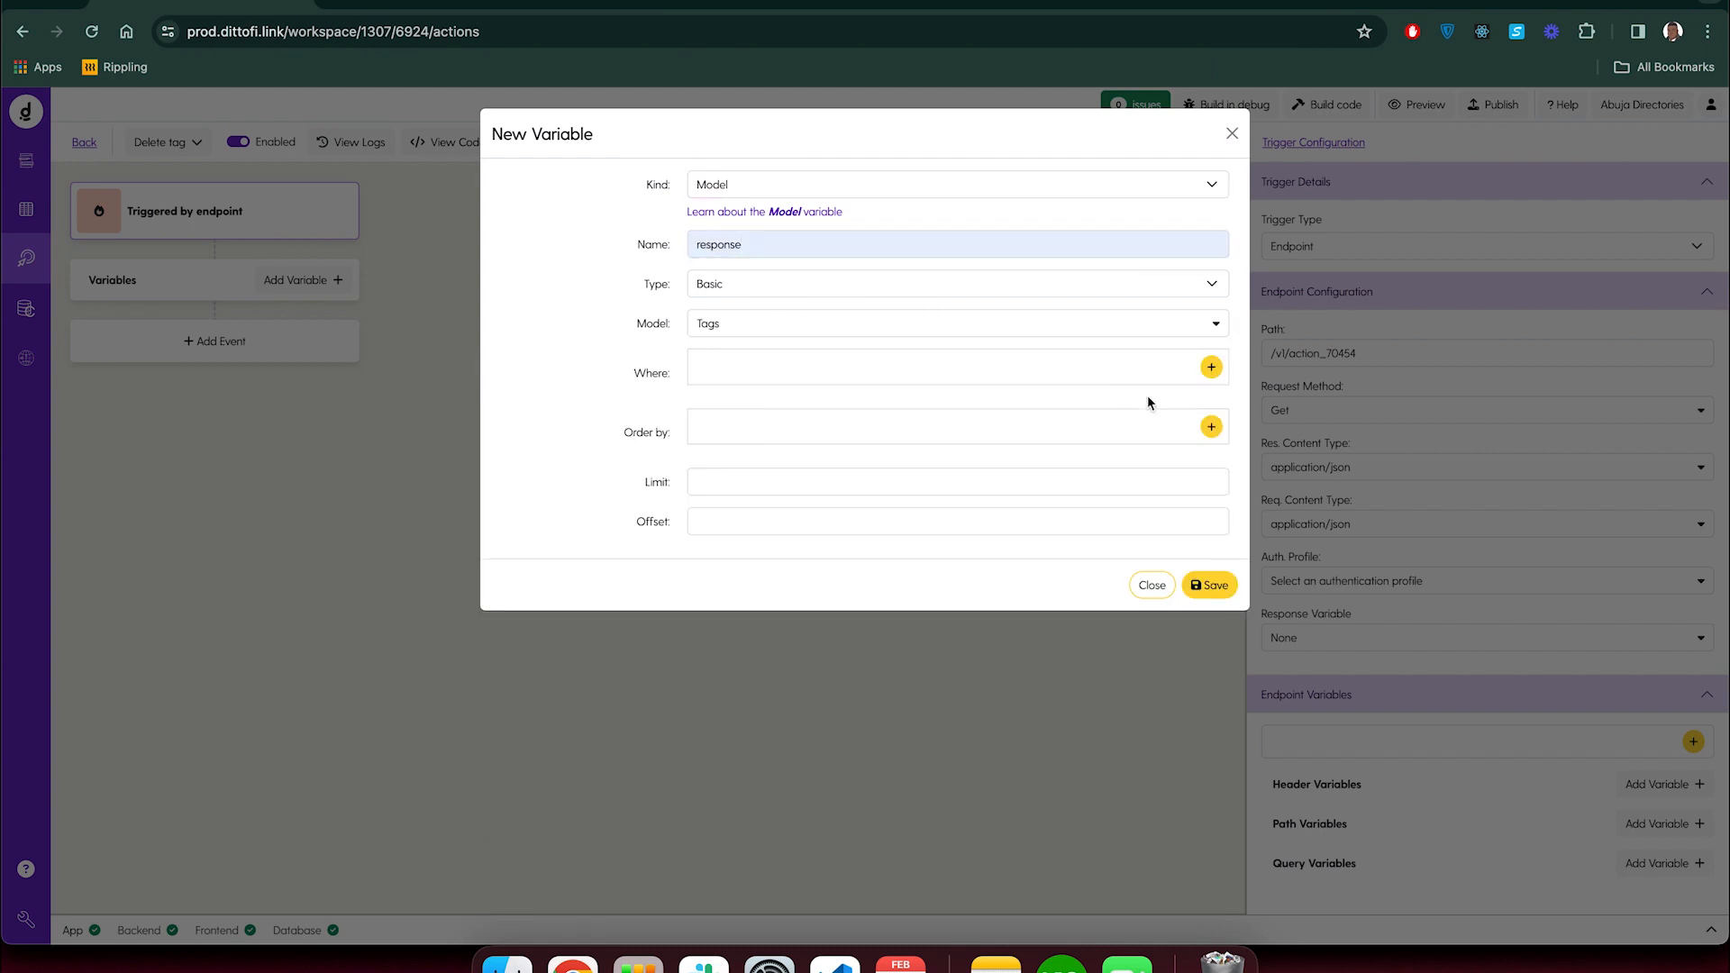
left_click(1232, 135)
Add a Number query variable to the endpoint with both its label and name set to id
left_click(1656, 863)
left_click(707, 175)
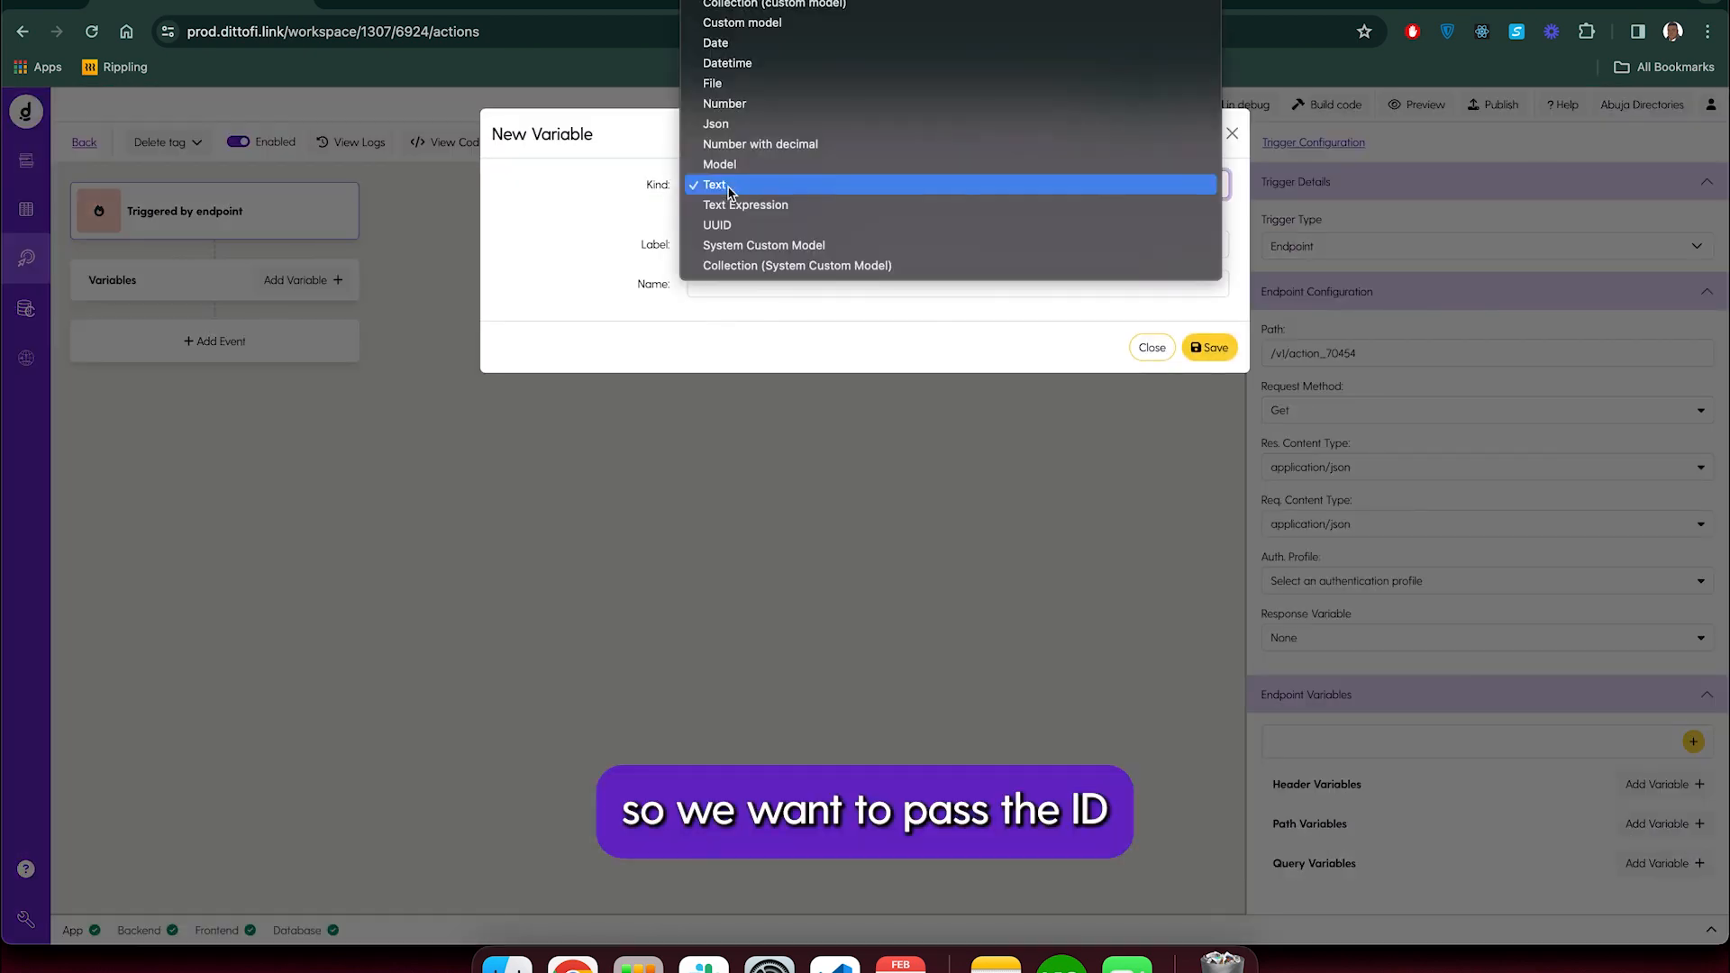
left_click(725, 164)
left_click(731, 186)
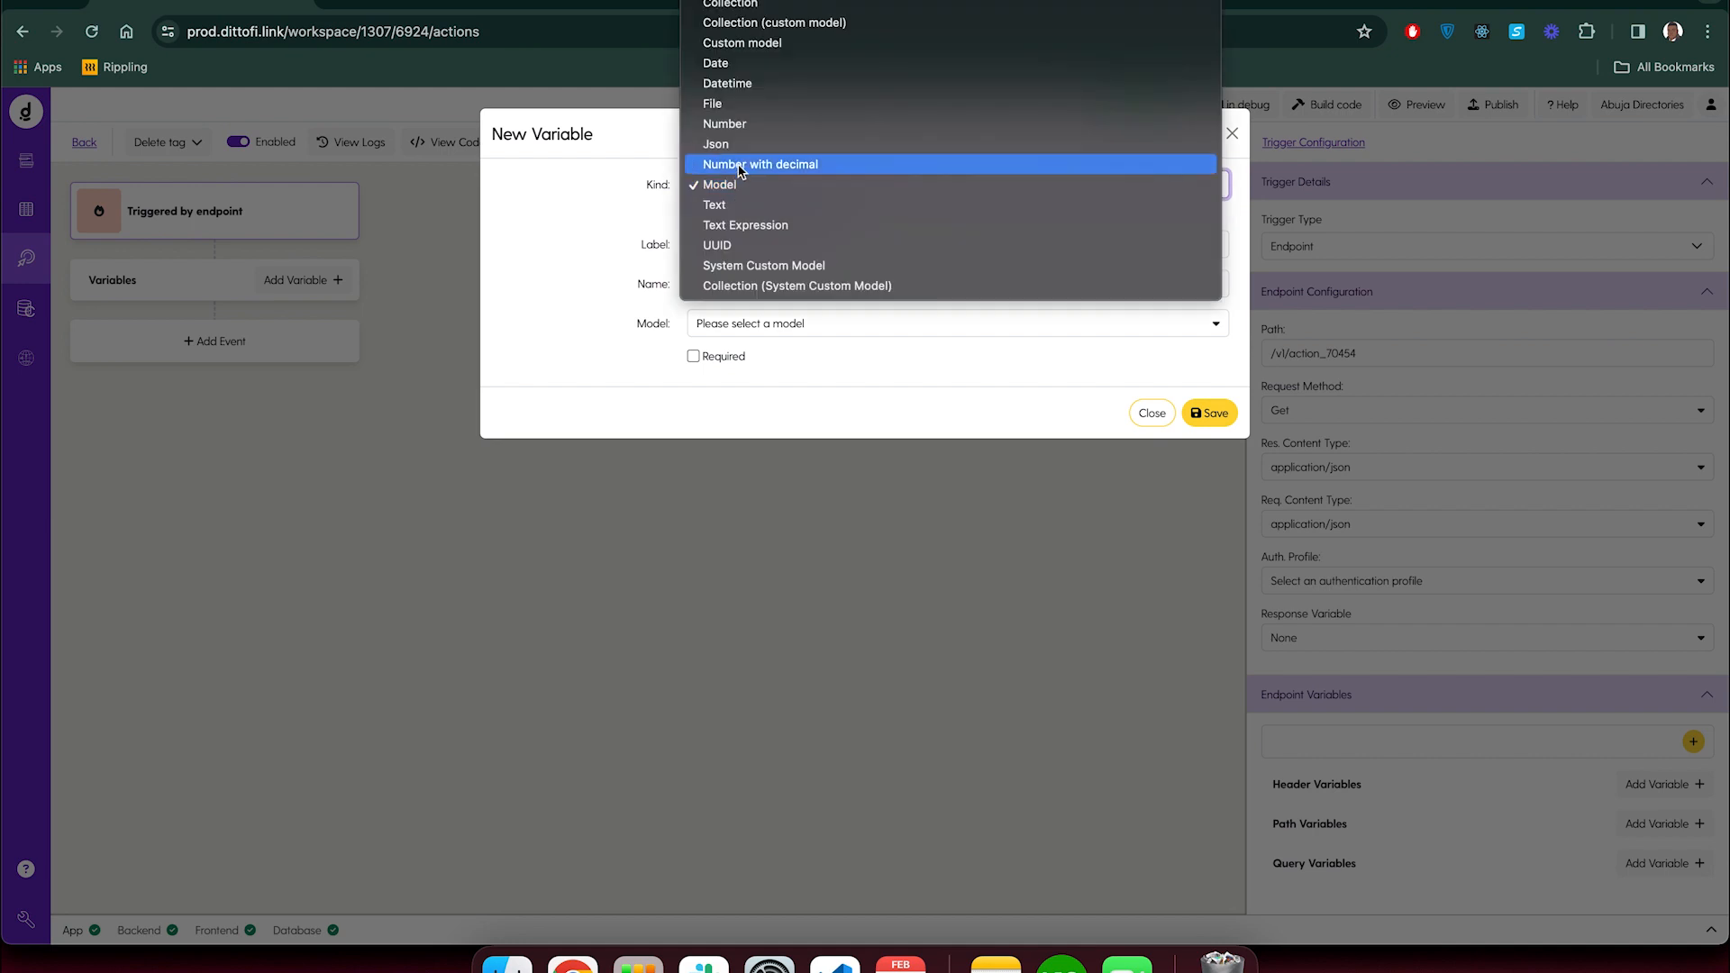
left_click(757, 121)
left_click(740, 240)
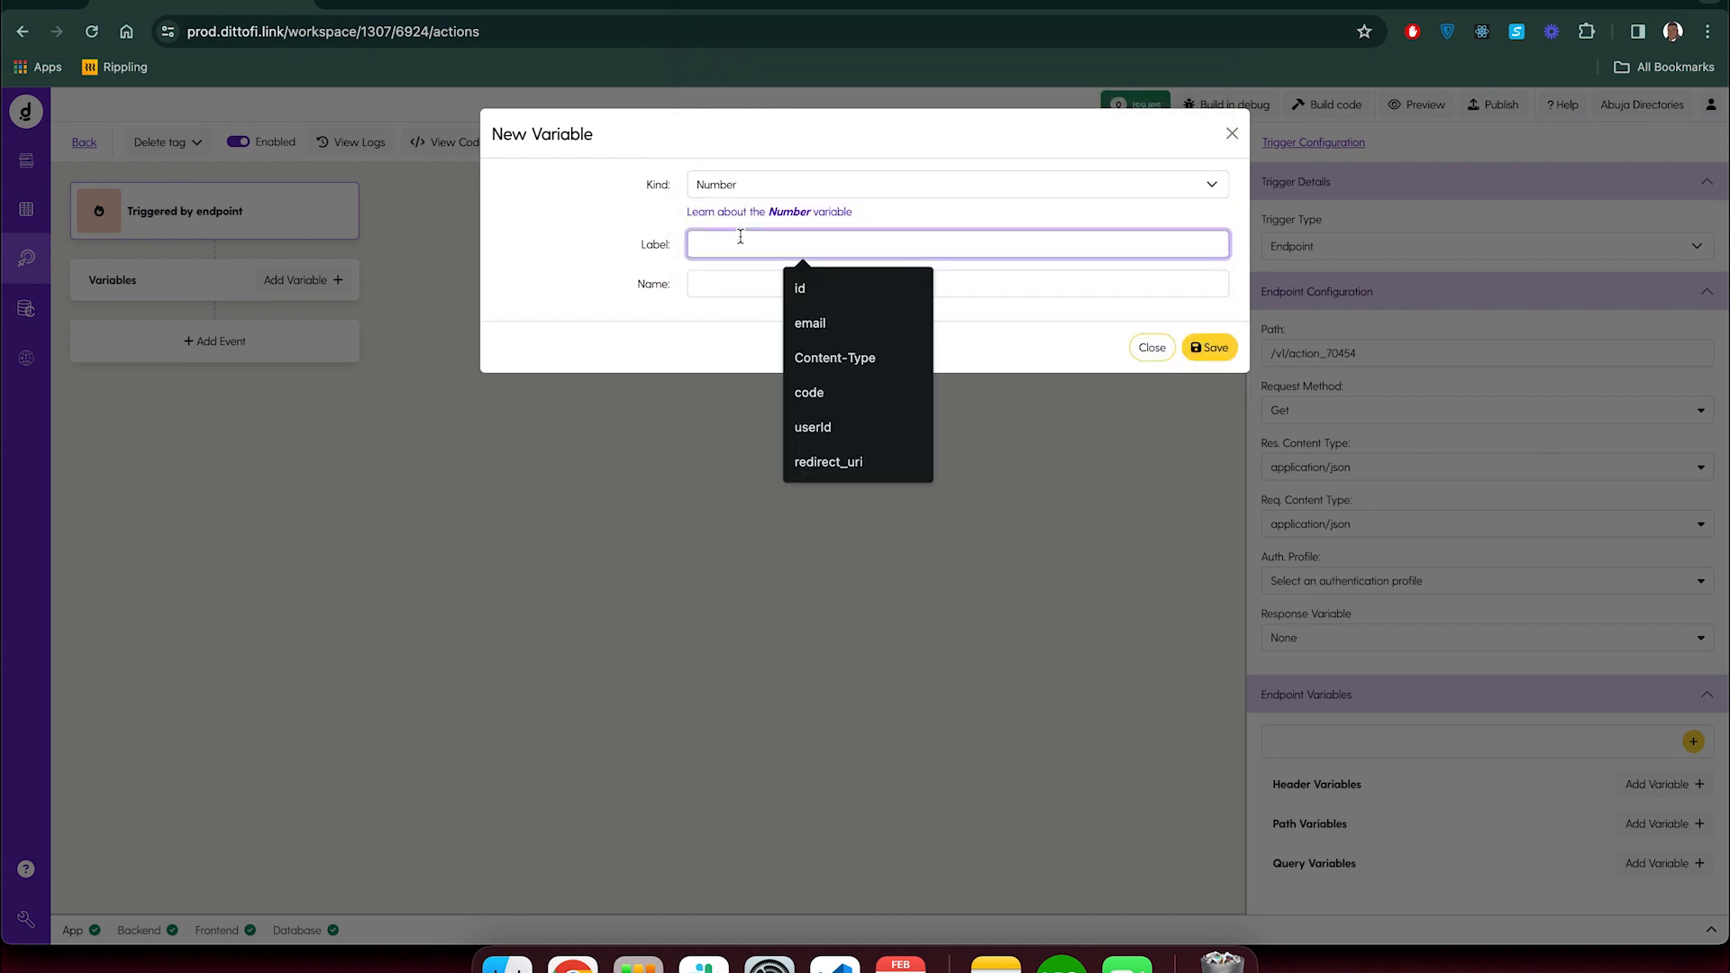
type("id")
left_click(692, 286)
type("id")
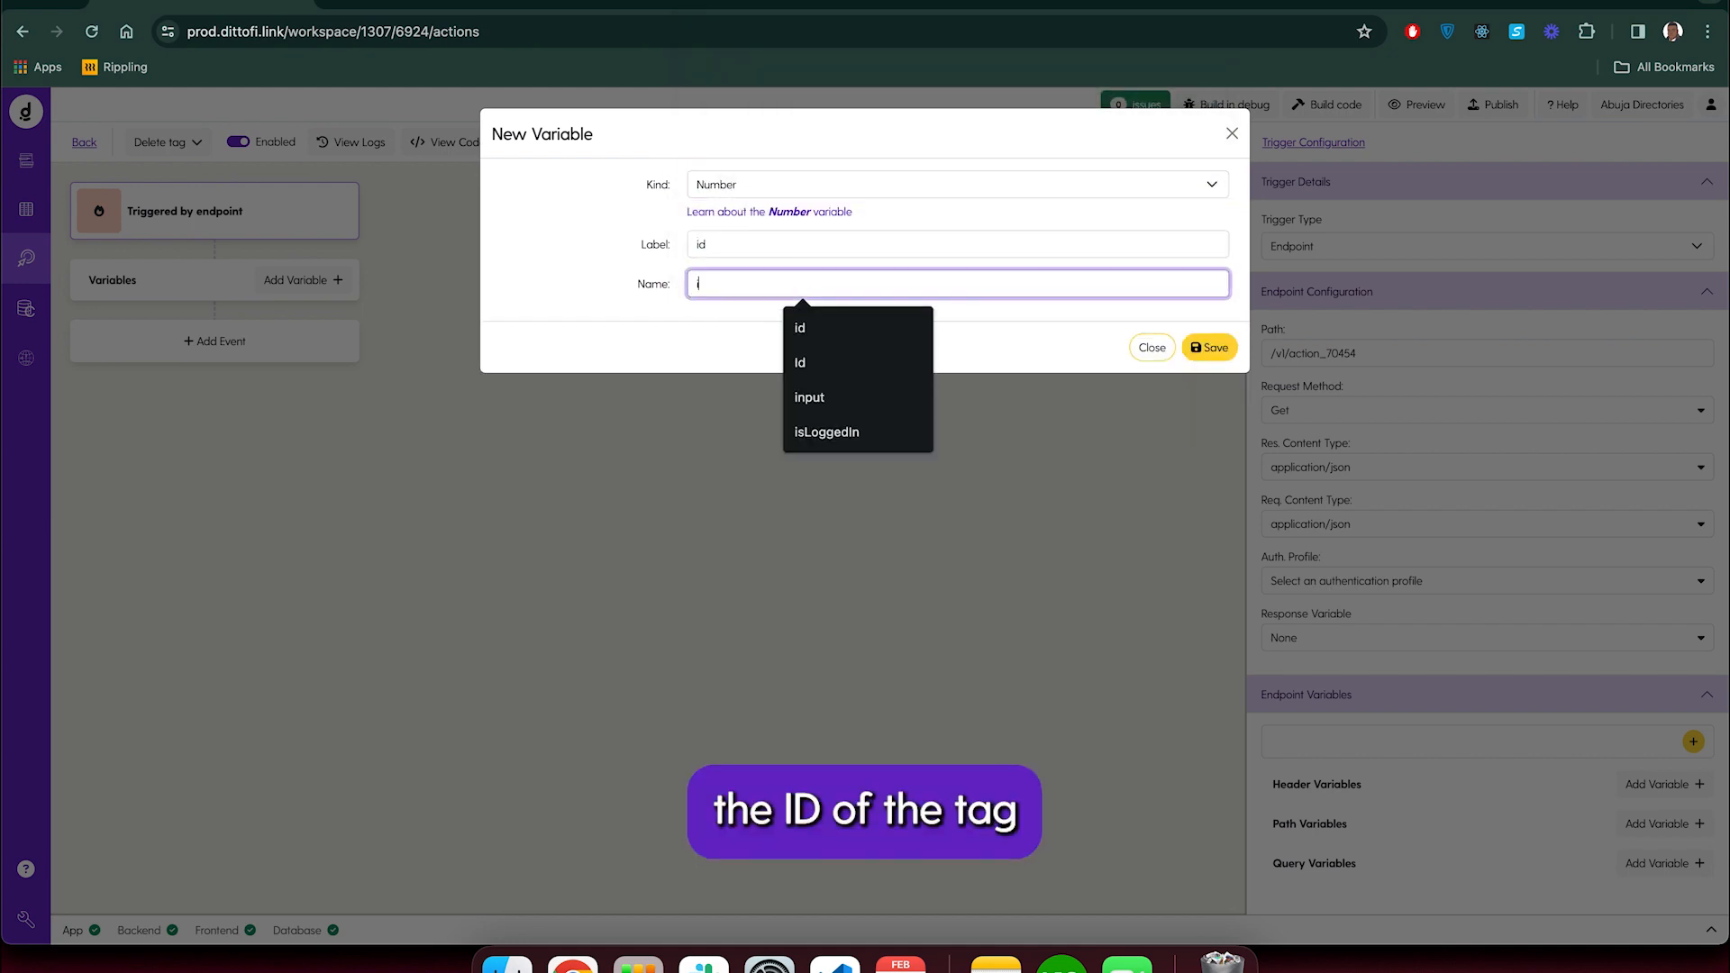
left_click(988, 135)
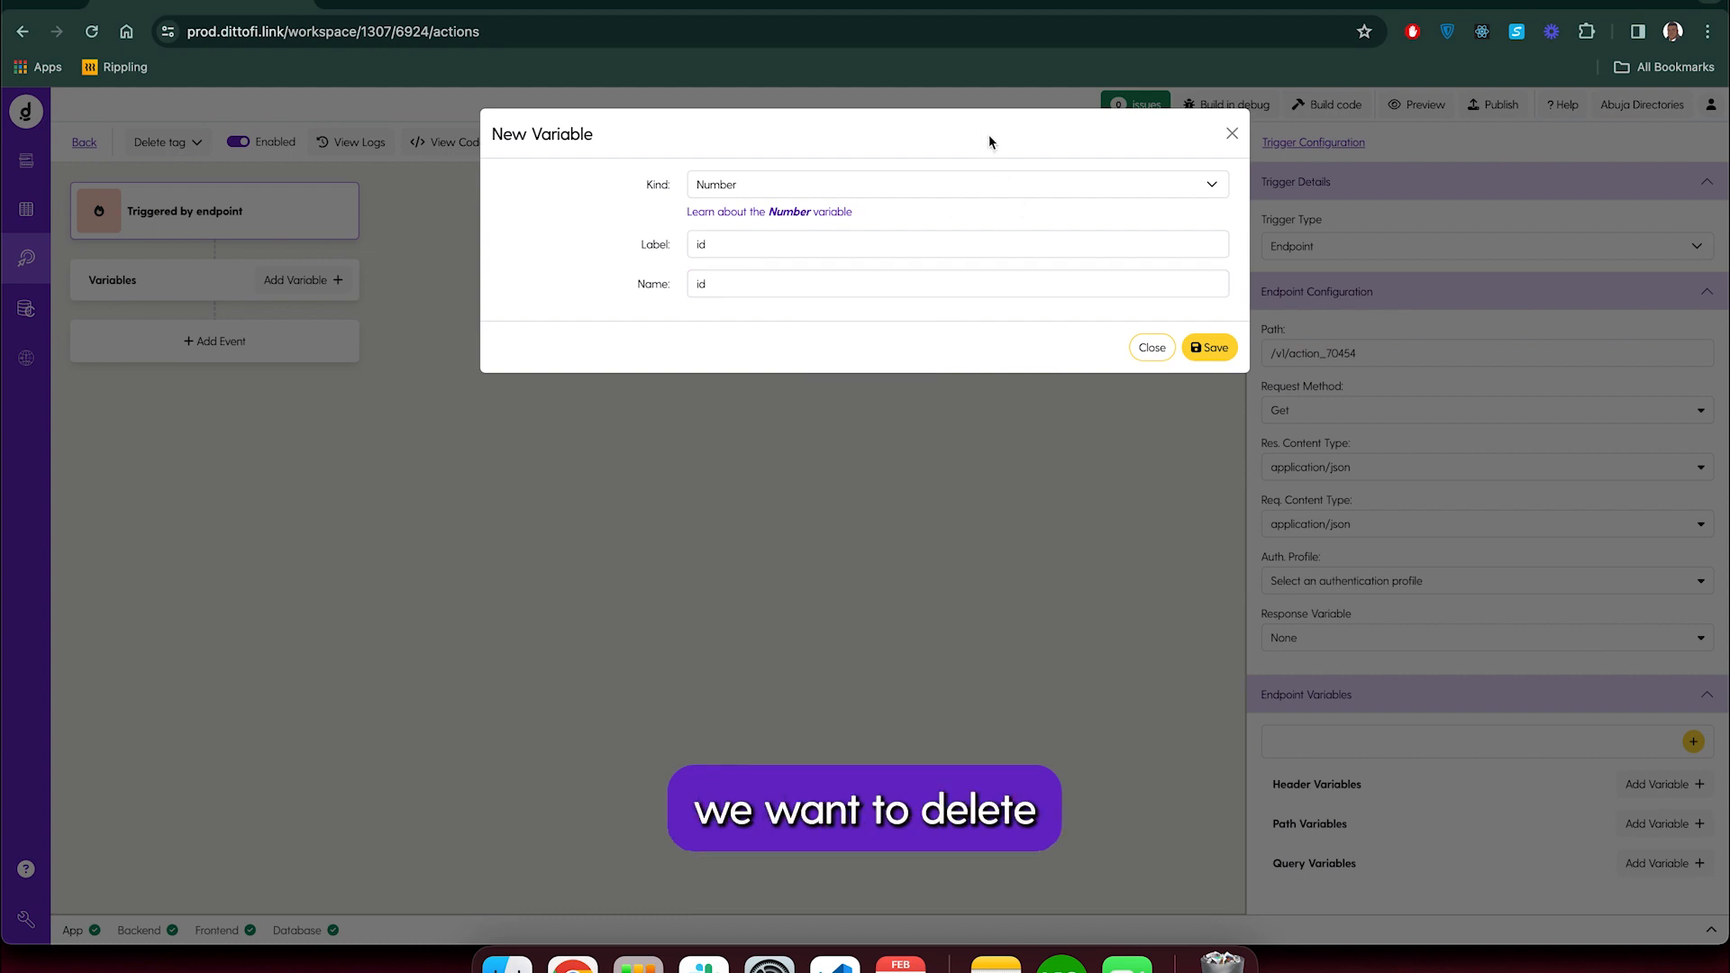
left_click(1202, 349)
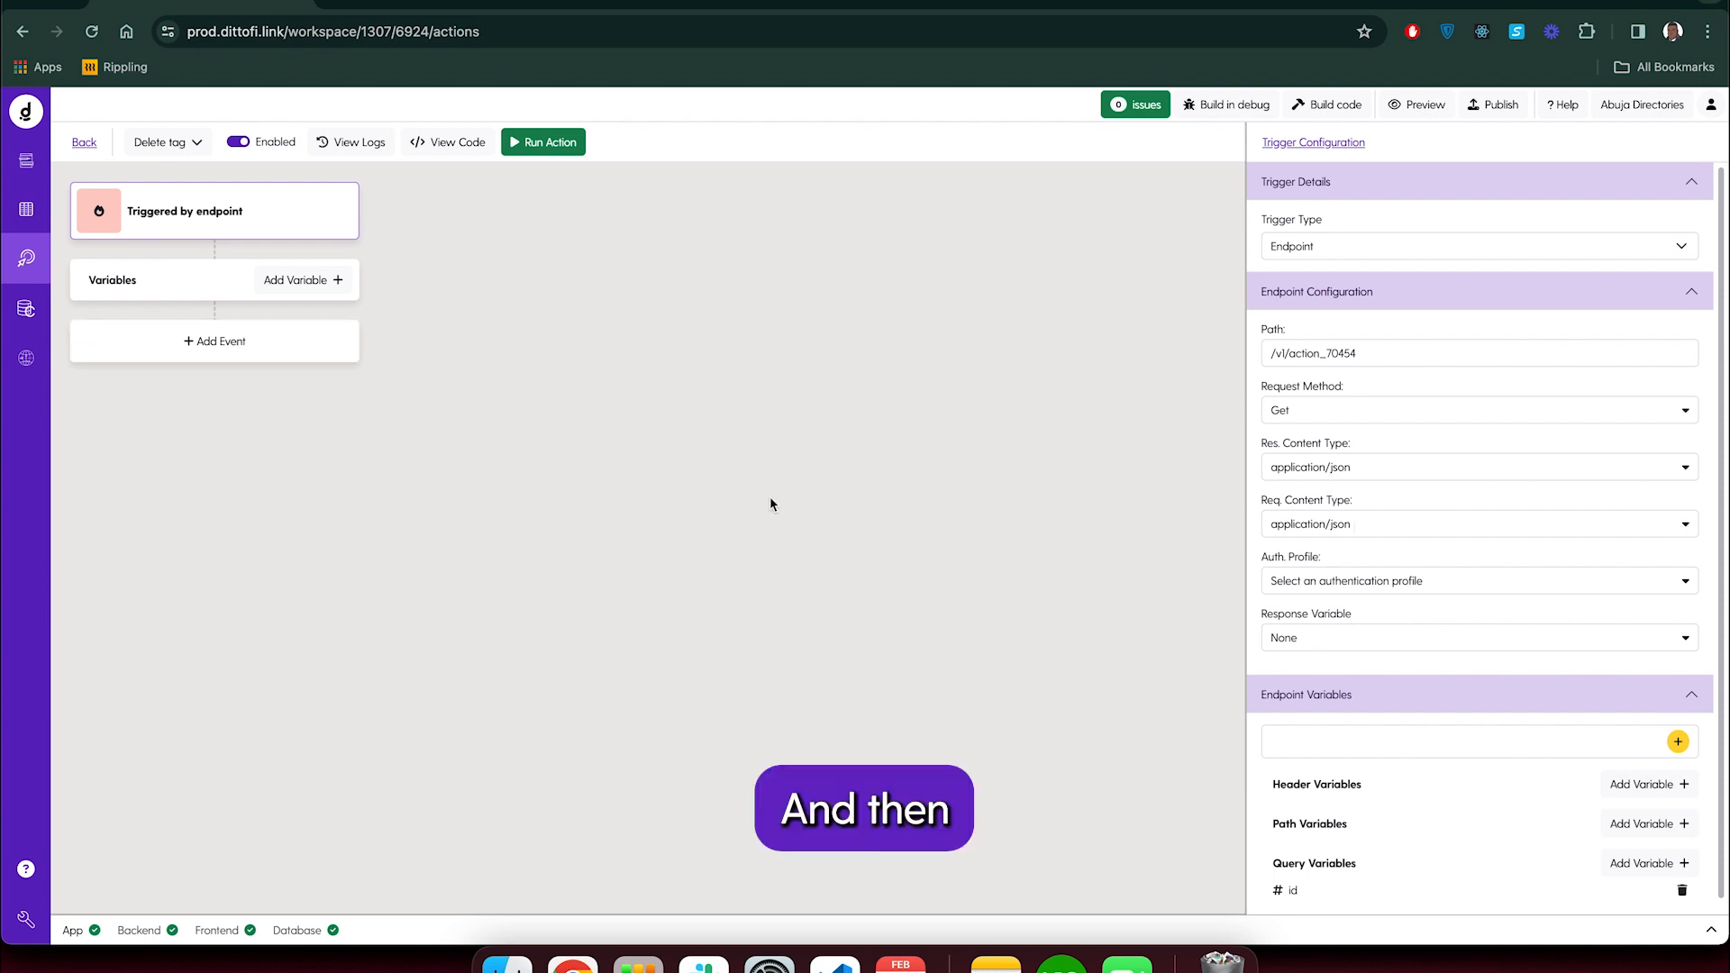
Start a new action variable of kind Model named response, based on the Tags model
left_click(308, 285)
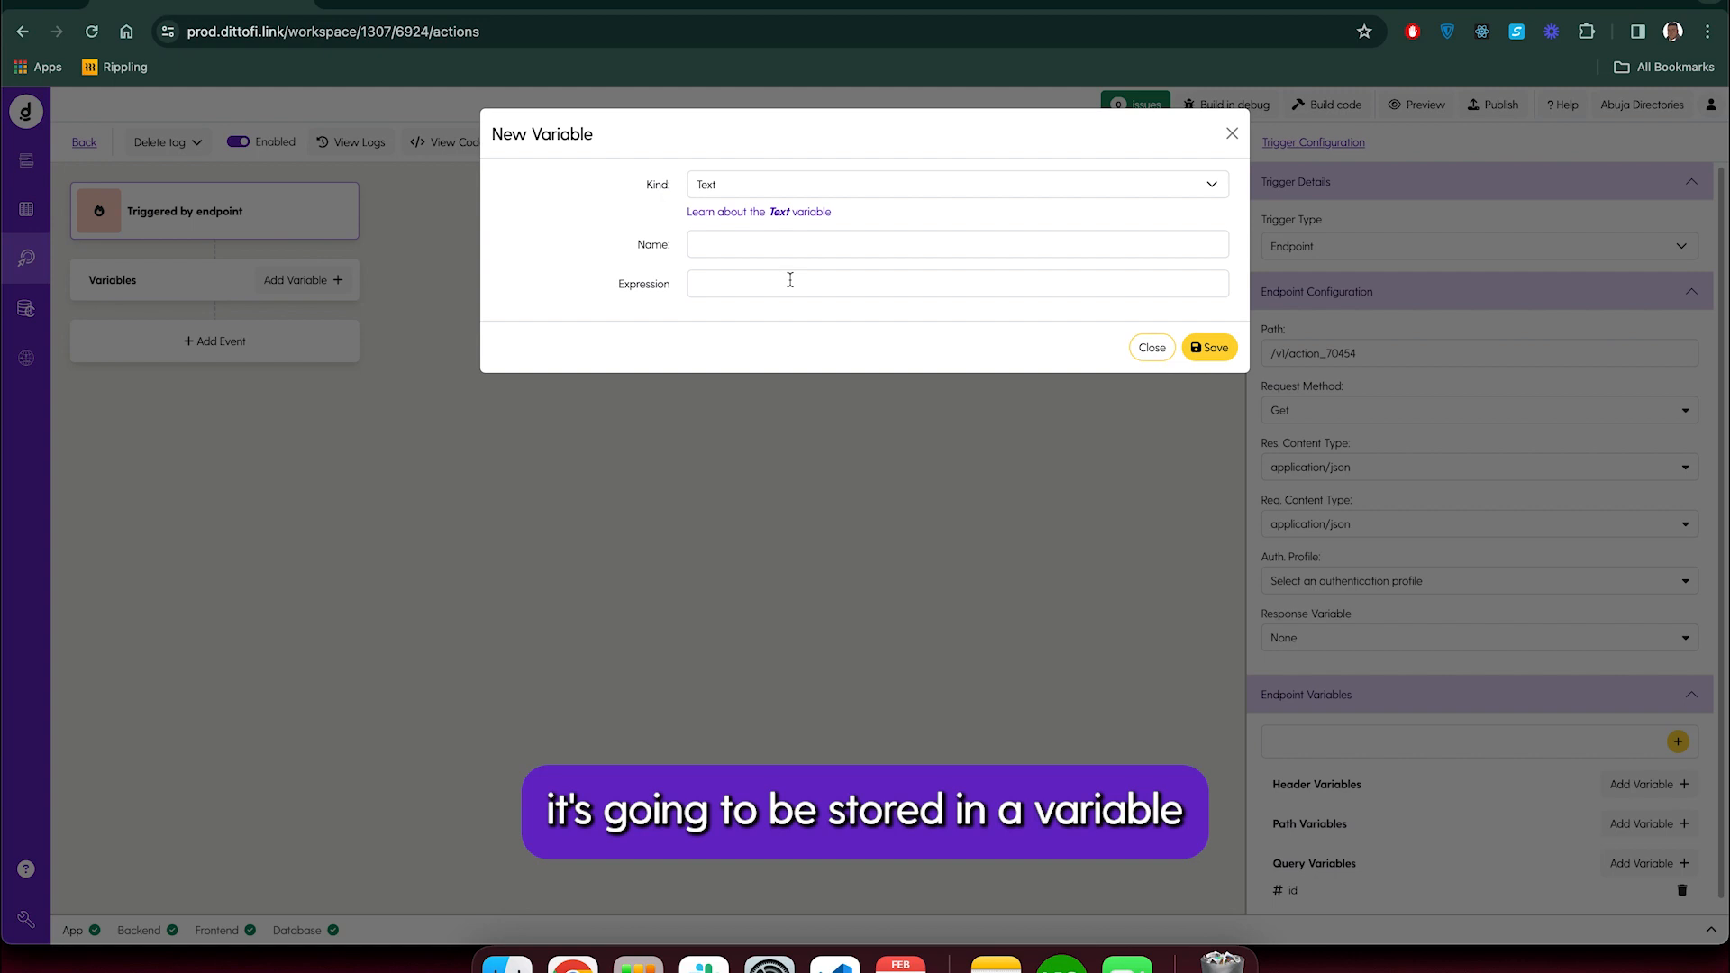
left_click(772, 185)
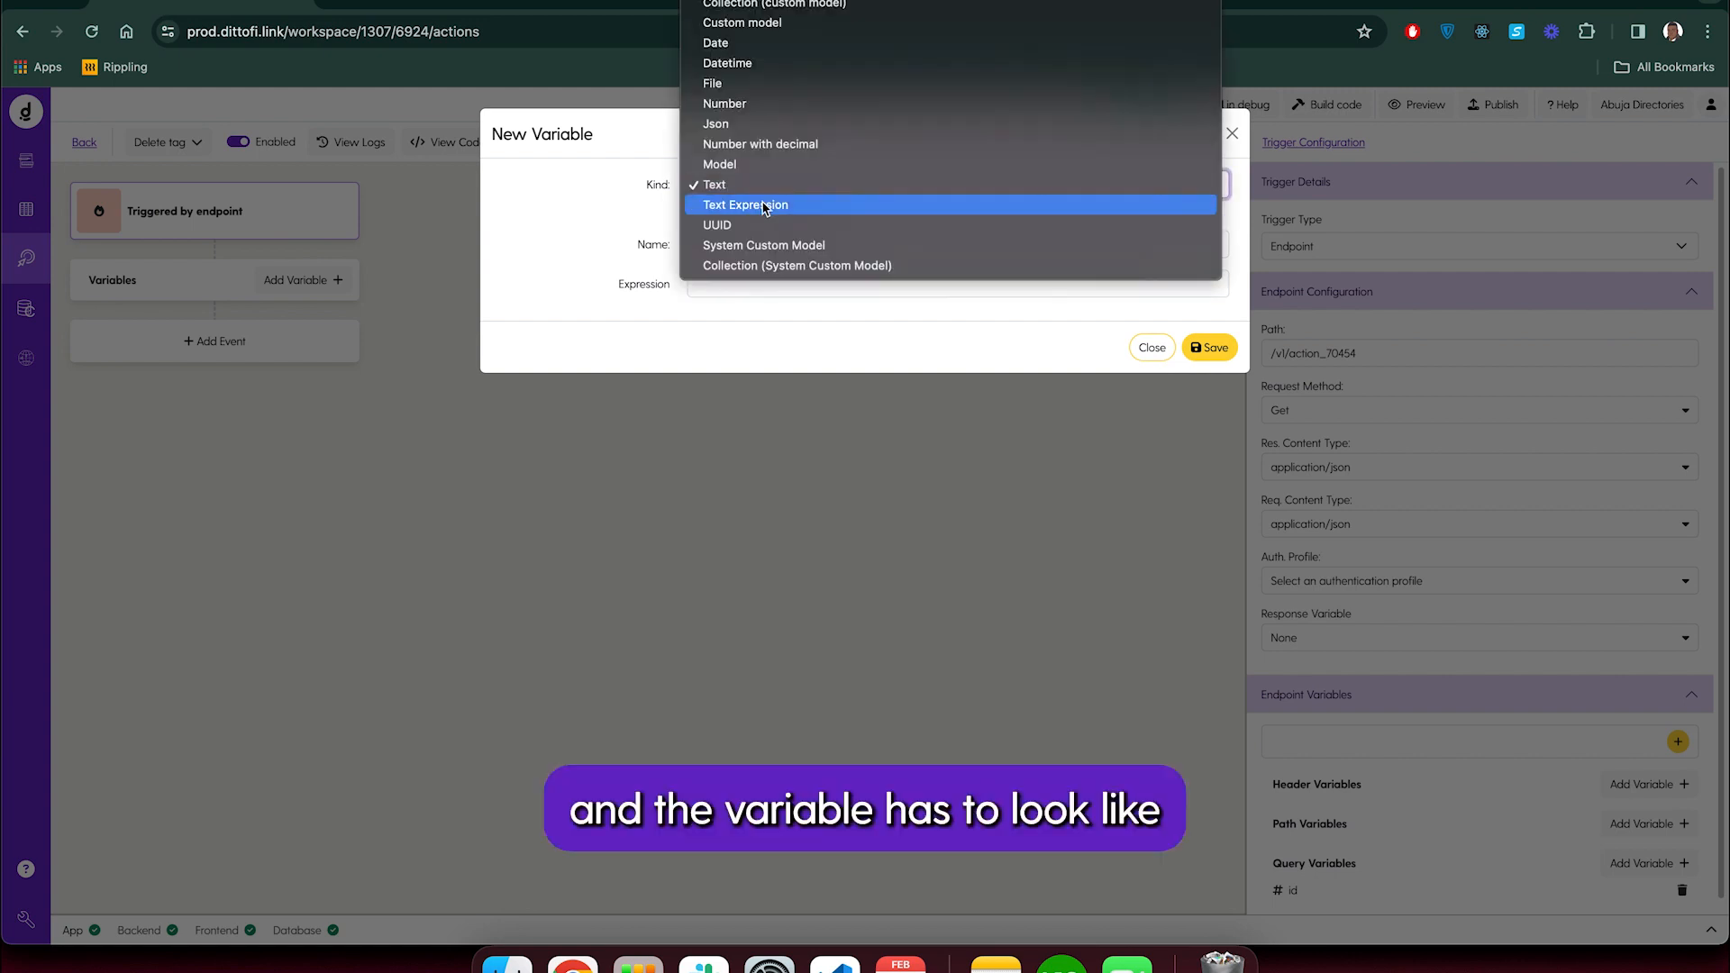
left_click(731, 164)
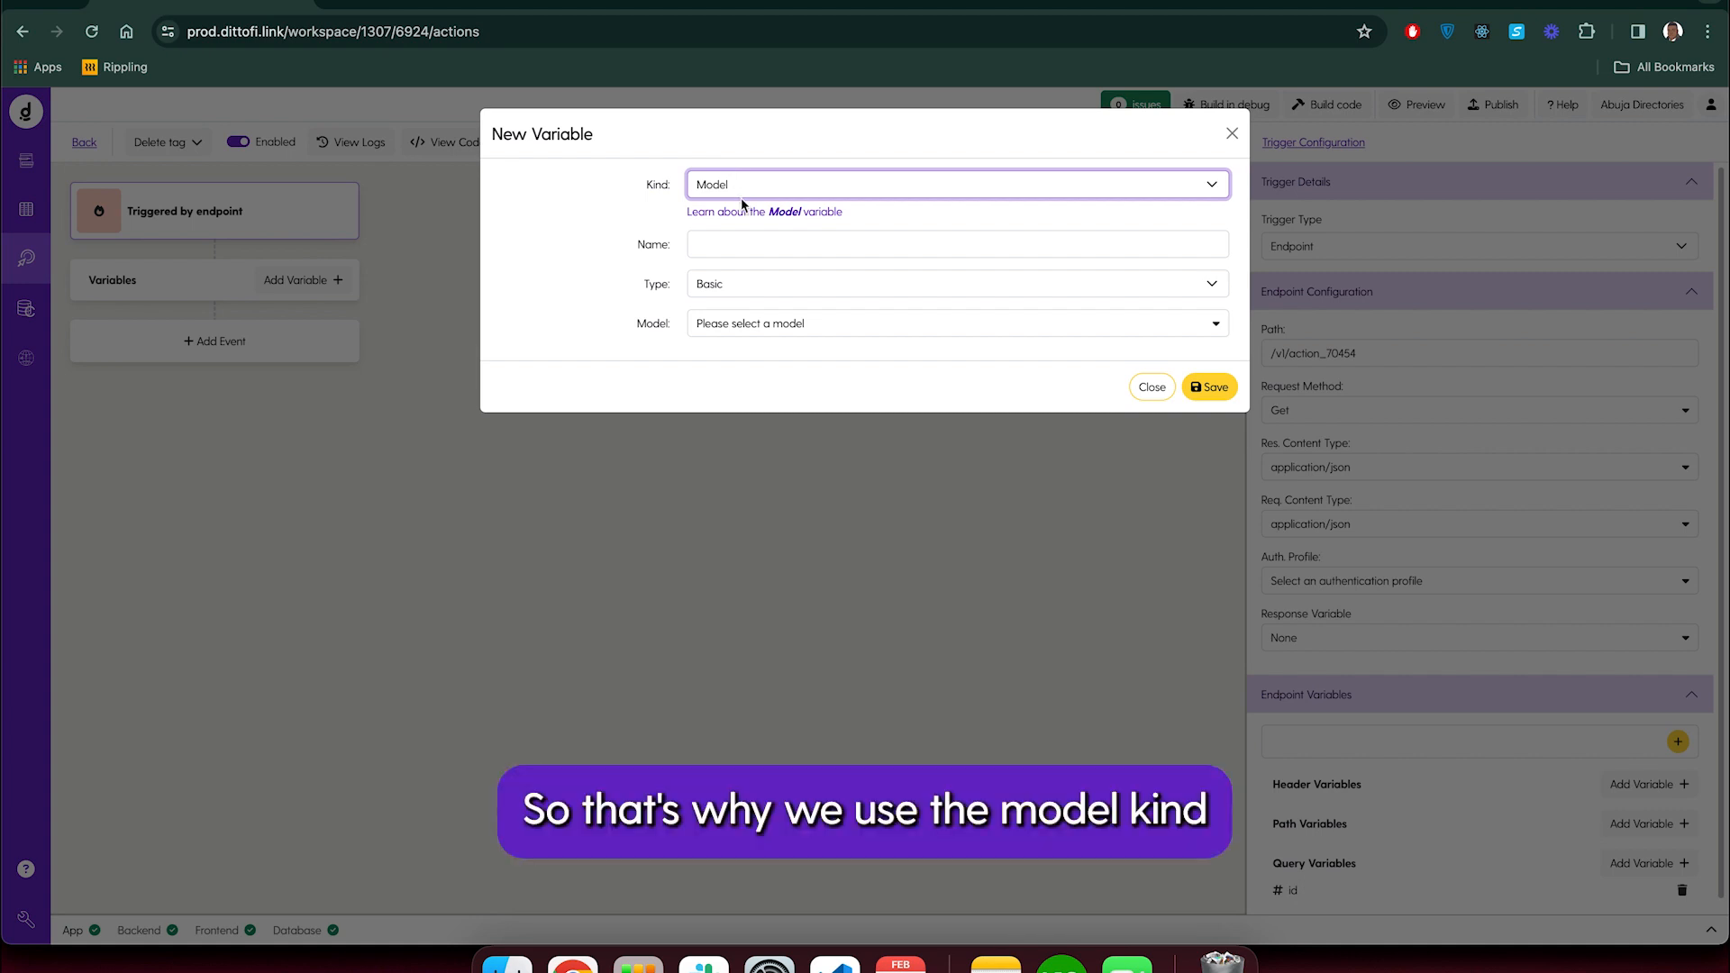
left_click(726, 246)
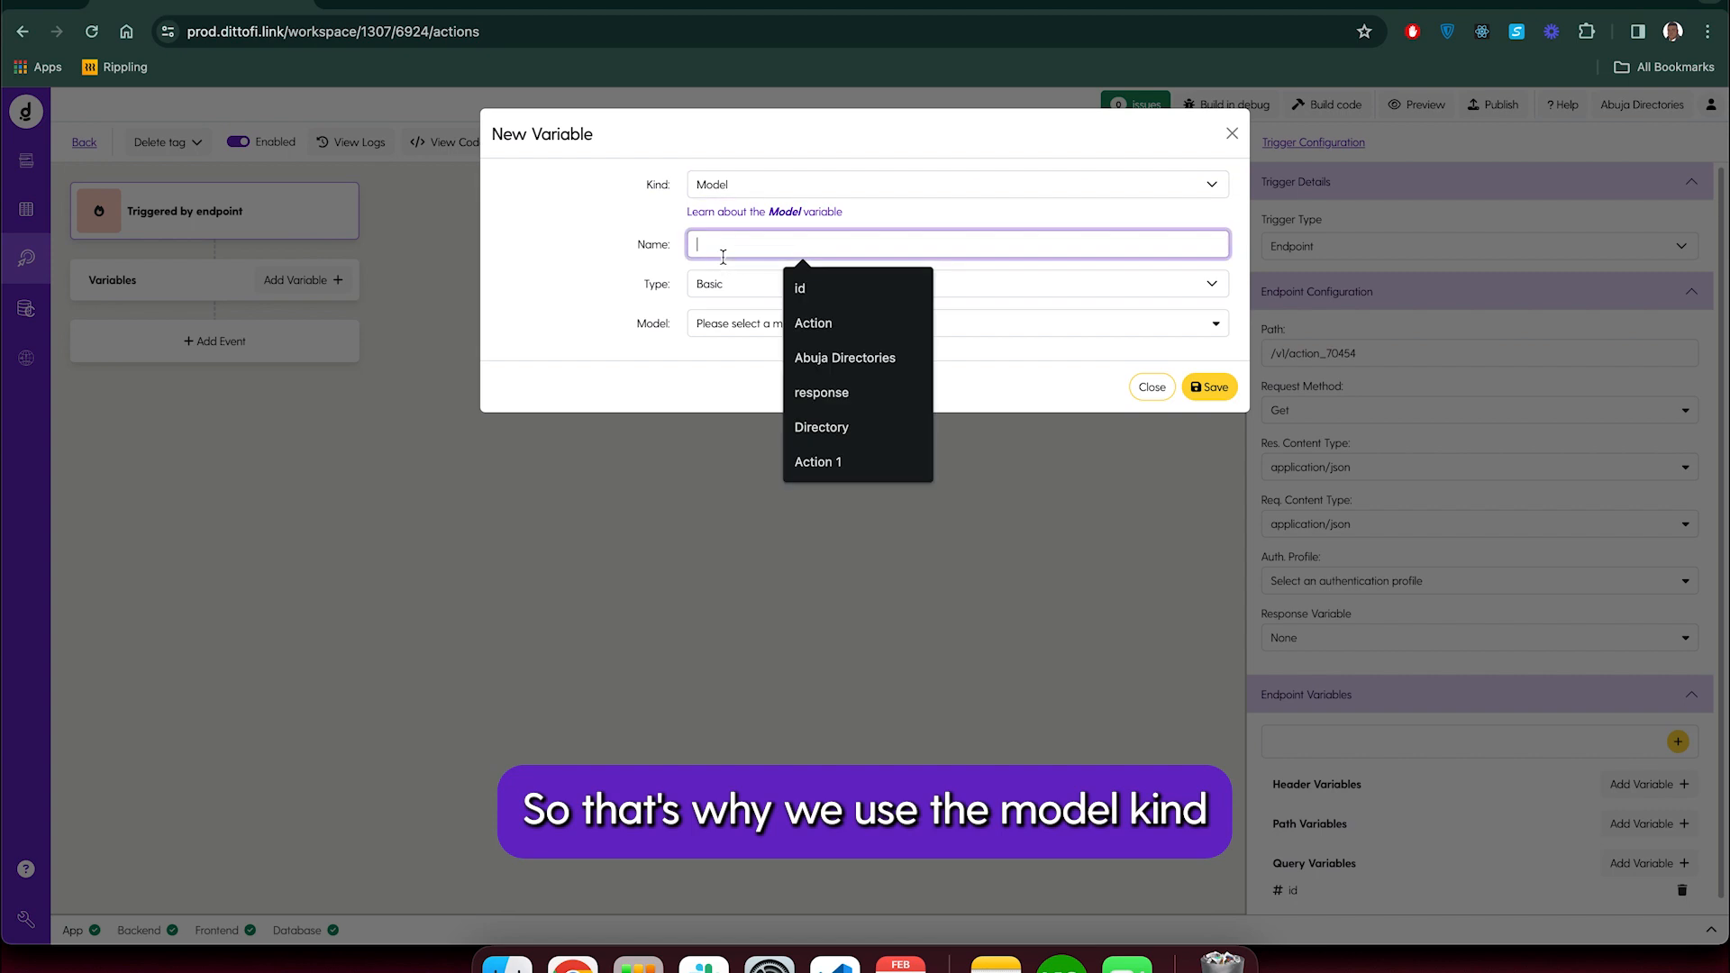
left_click(838, 395)
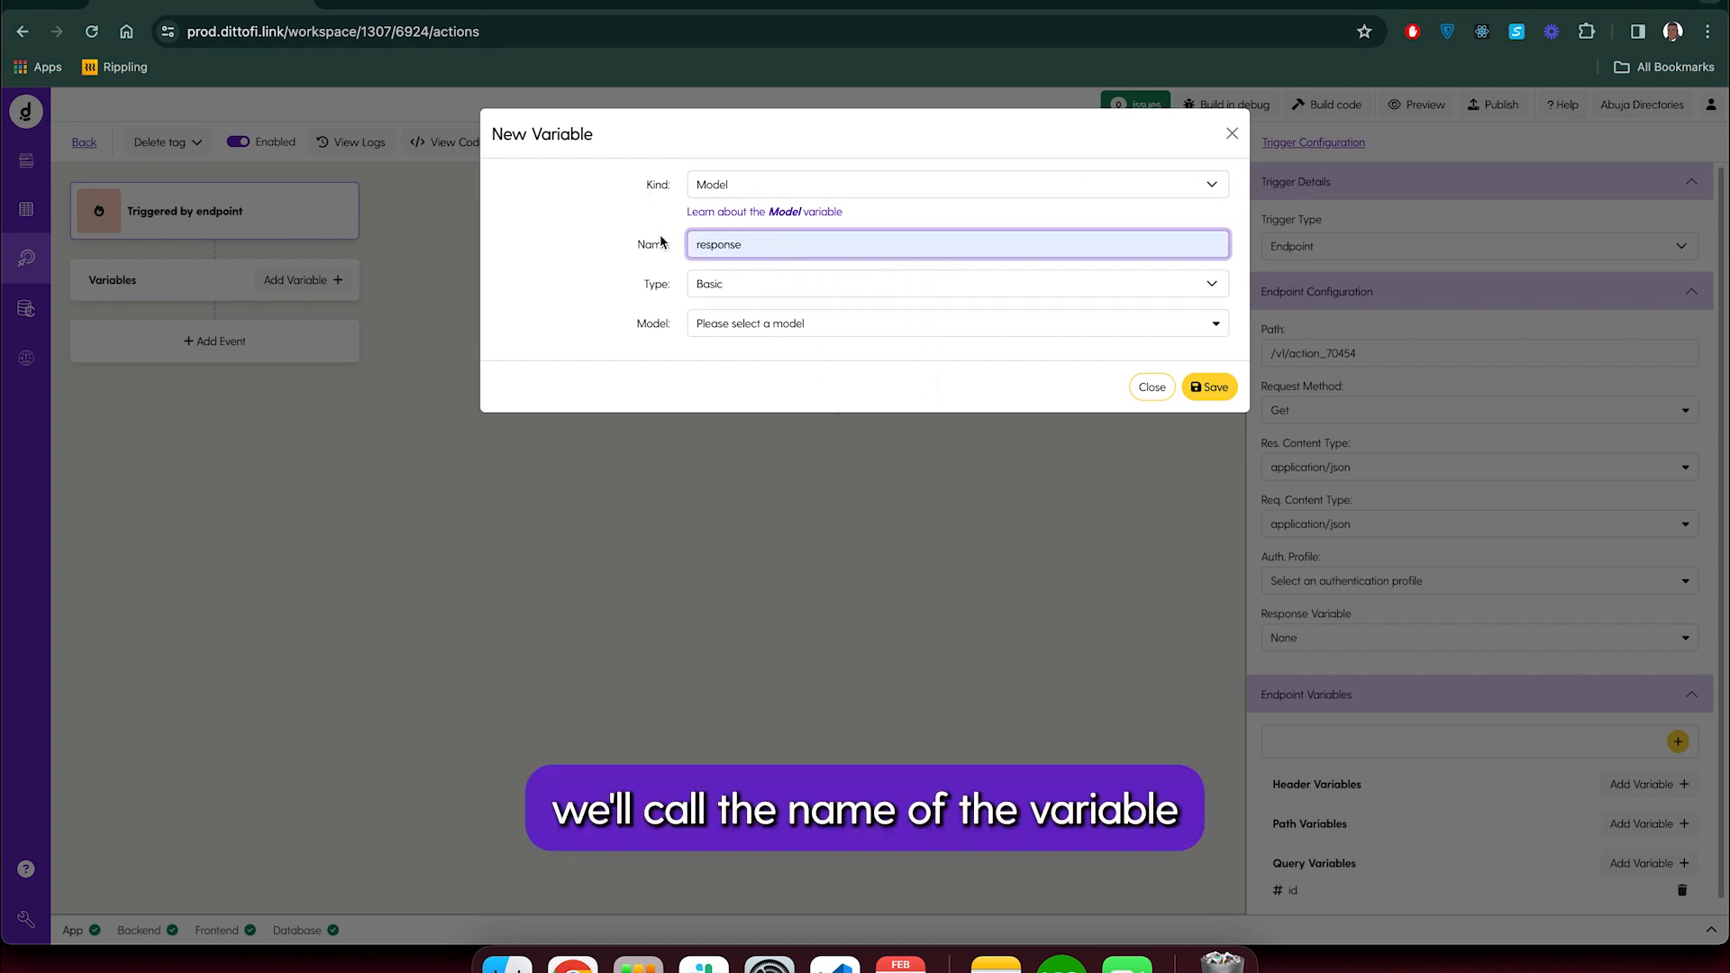
left_click(755, 323)
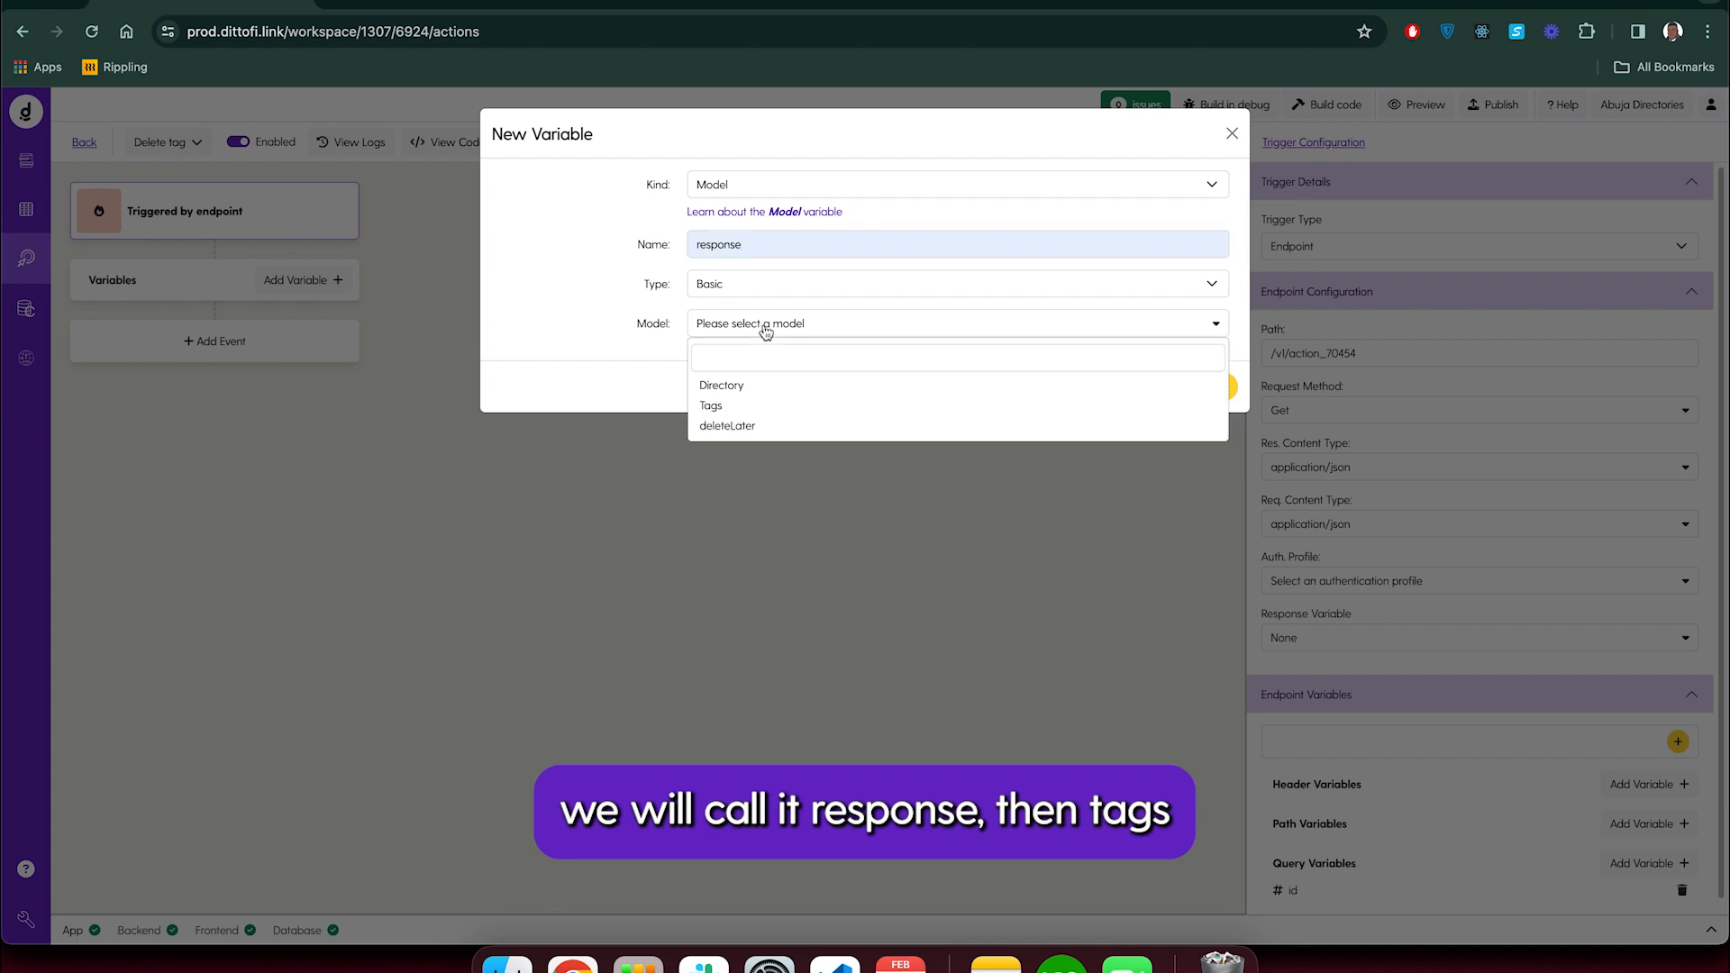
left_click(737, 407)
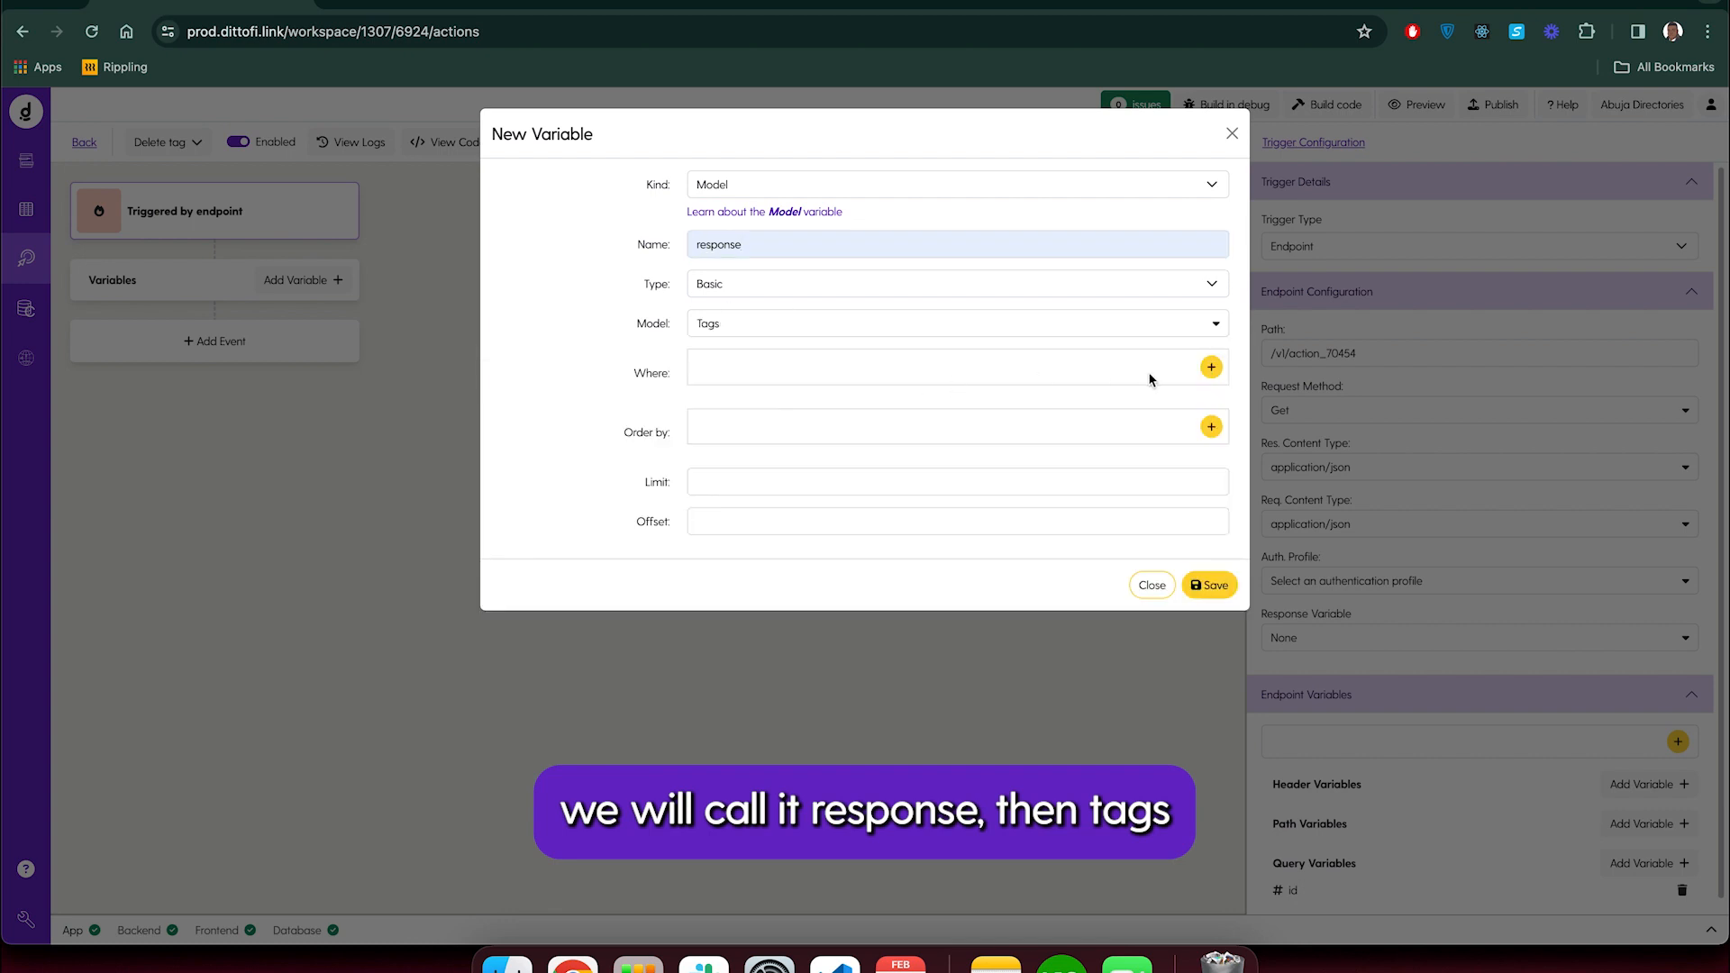
Filter the response variable to records whose Id equals the endpoint's id variable, and save the variable
left_click(1211, 366)
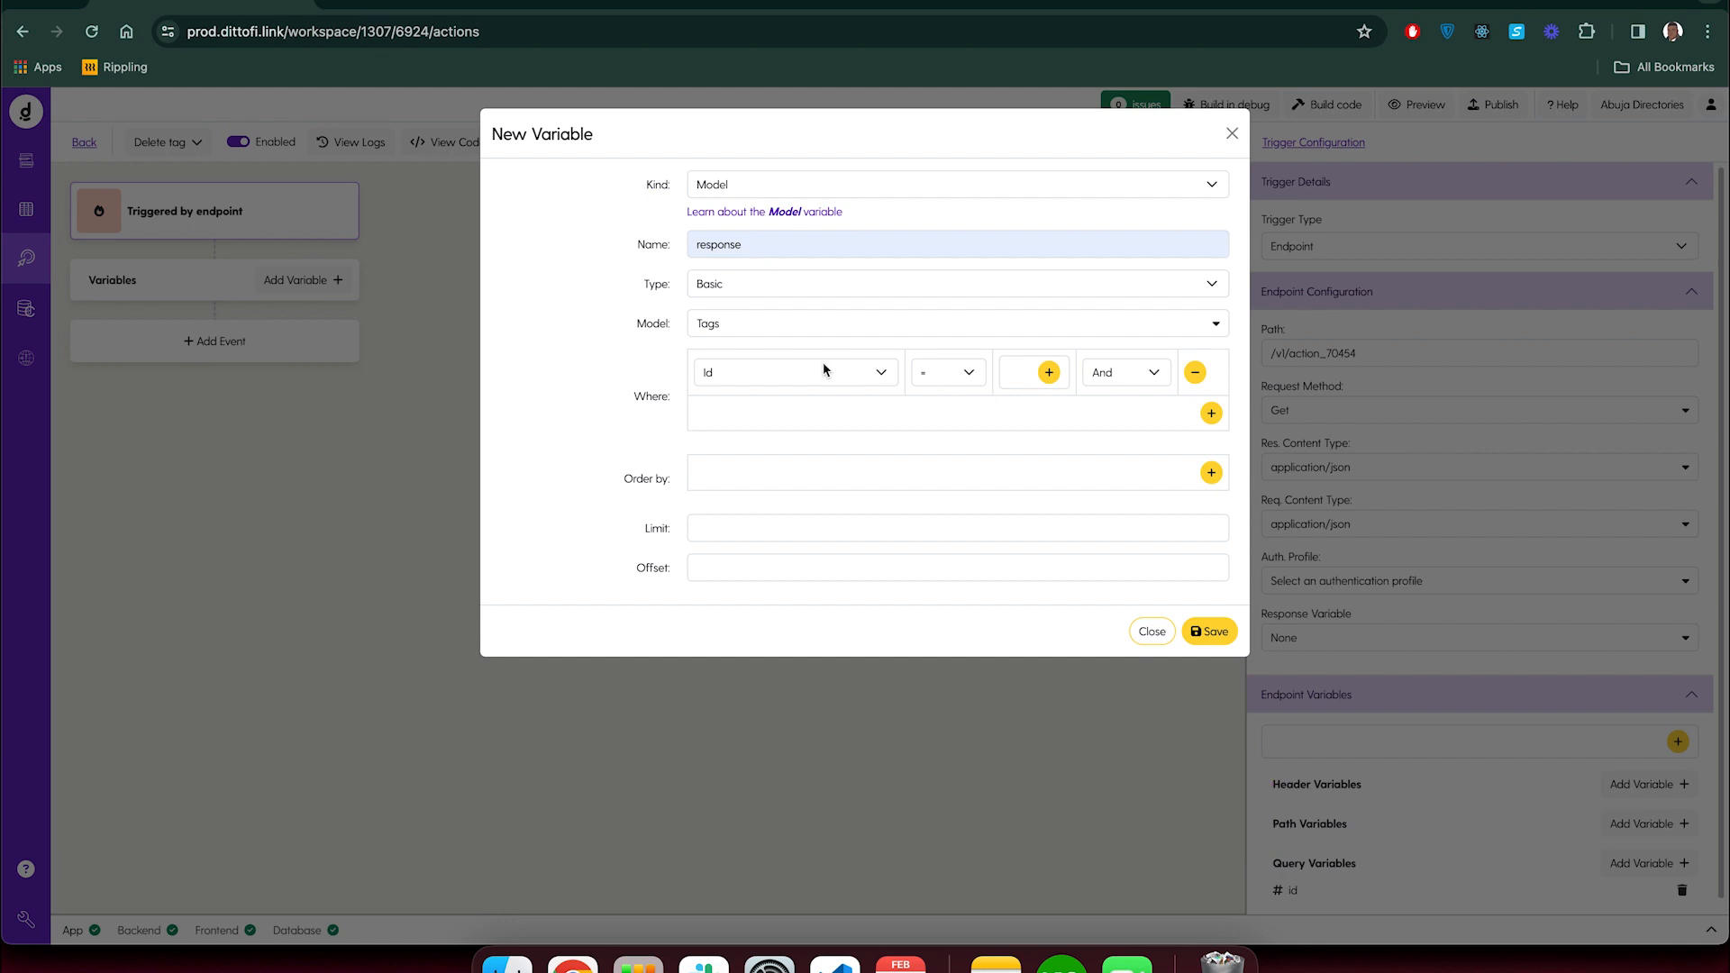
left_click(1049, 372)
left_click(584, 225)
left_click(541, 256)
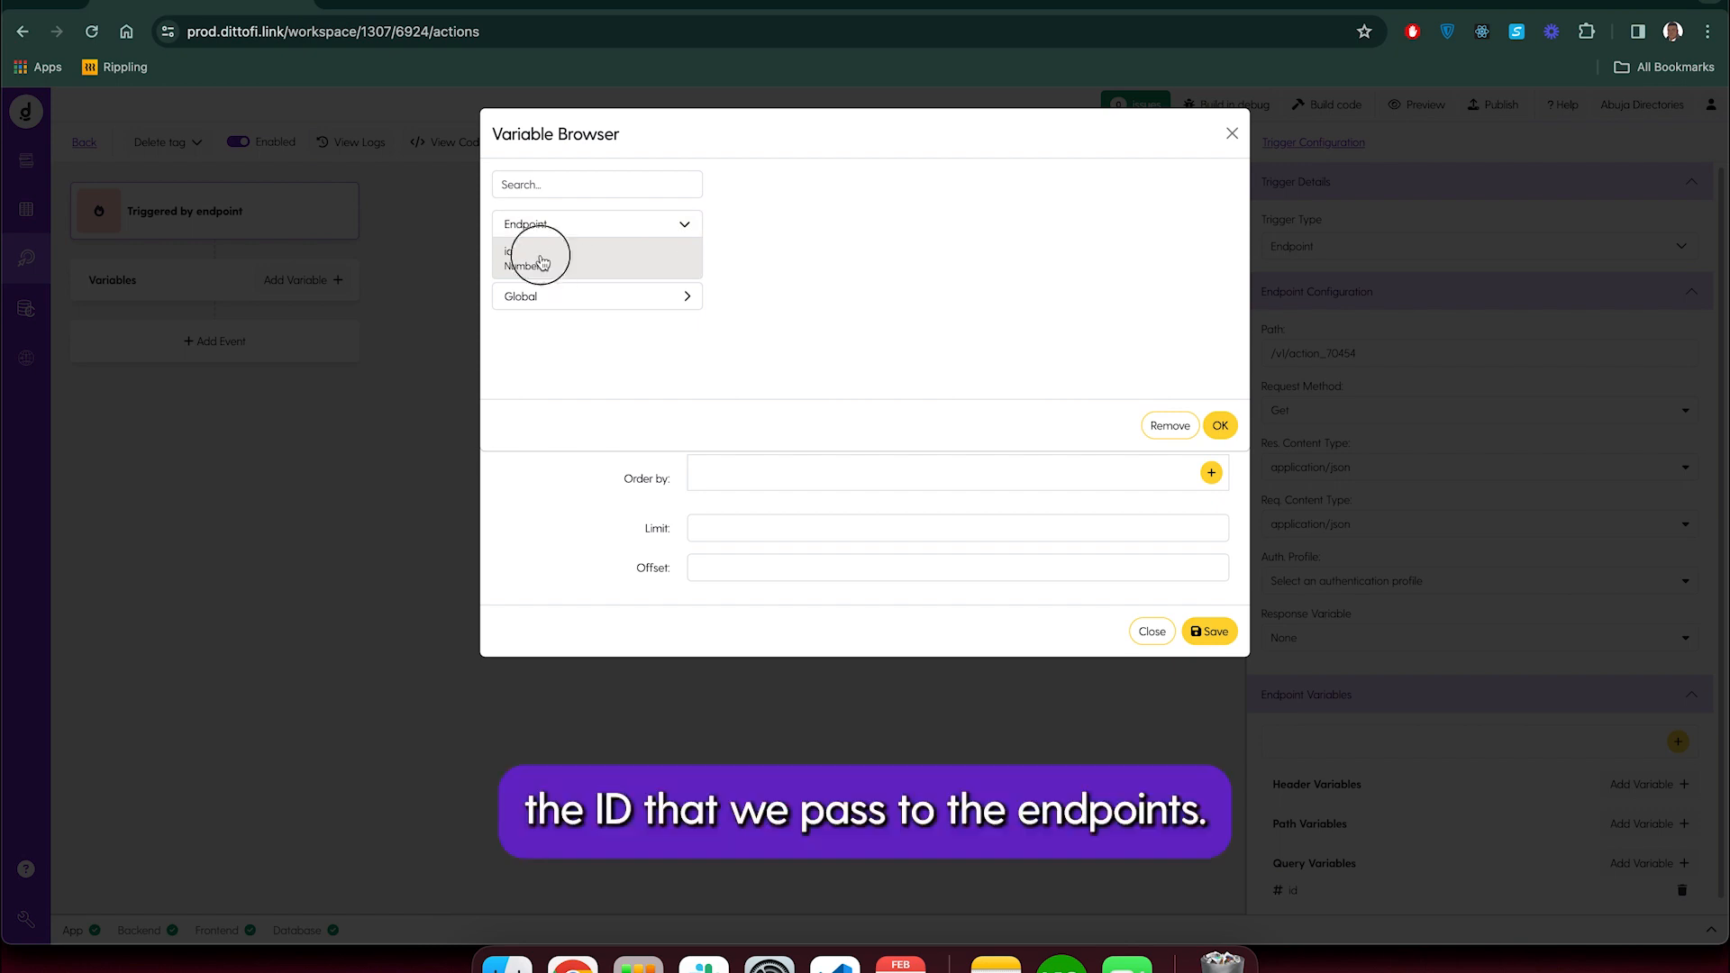
left_click(1220, 426)
left_click(1215, 631)
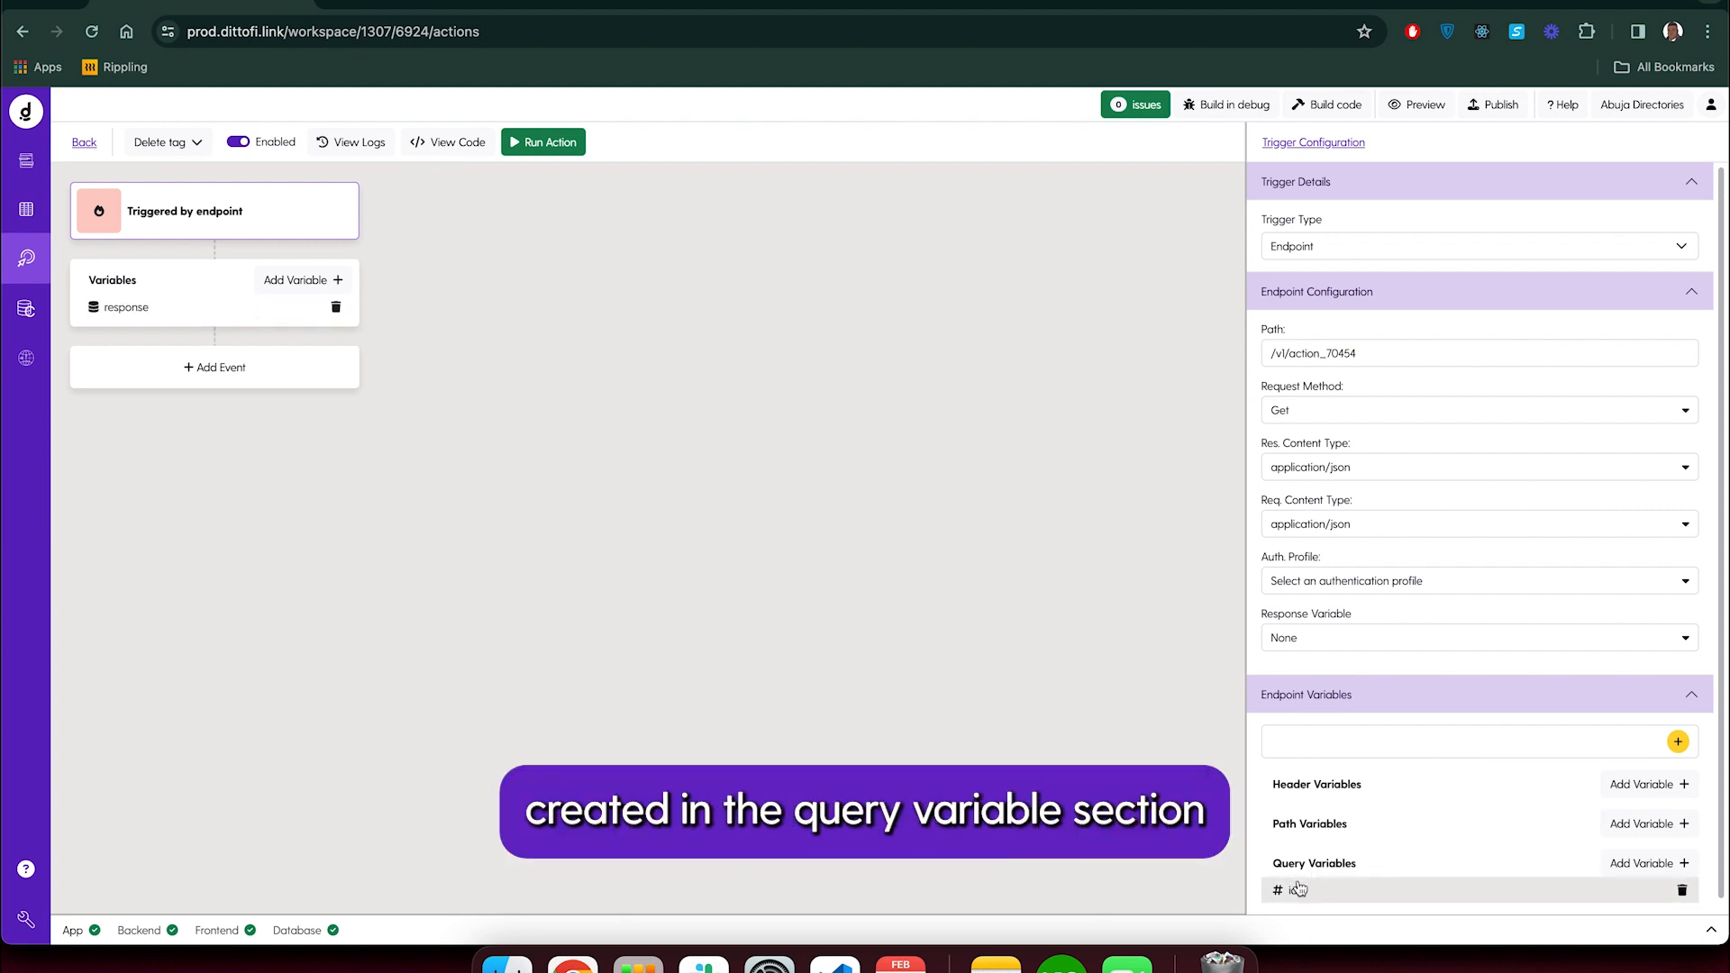
Add a Delete database request event that uses the response variable as its object, and save the event
left_click(244, 383)
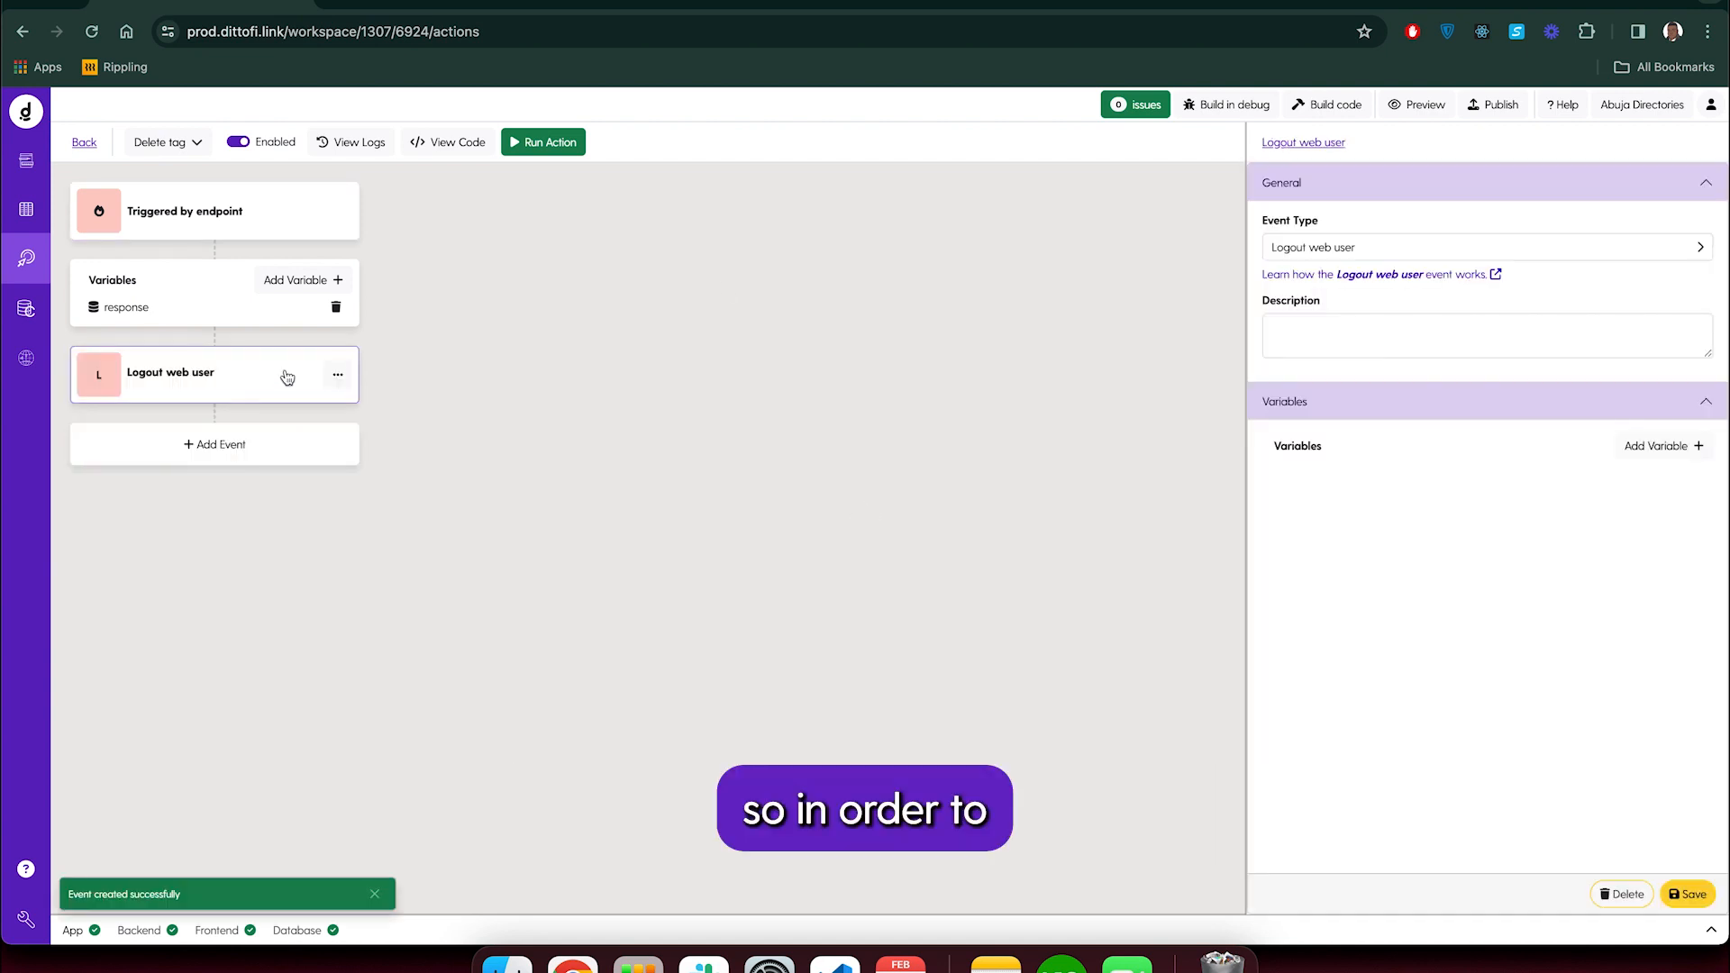
left_click(1334, 247)
mouse_move(1341, 330)
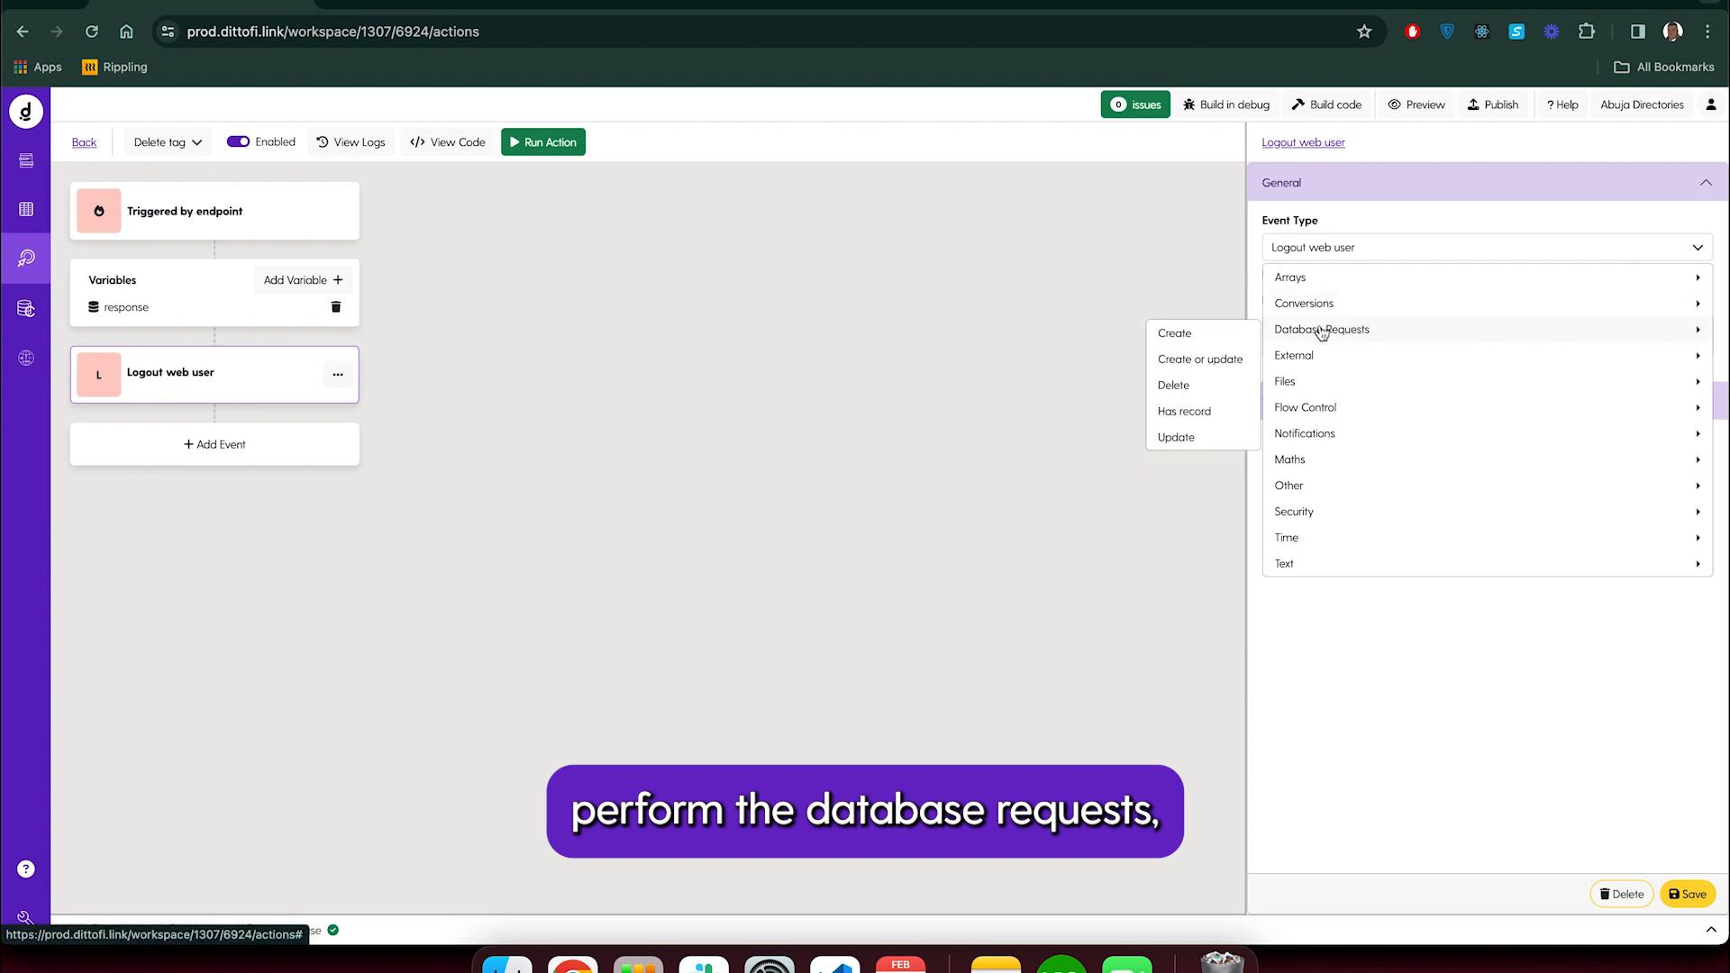
left_click(1175, 386)
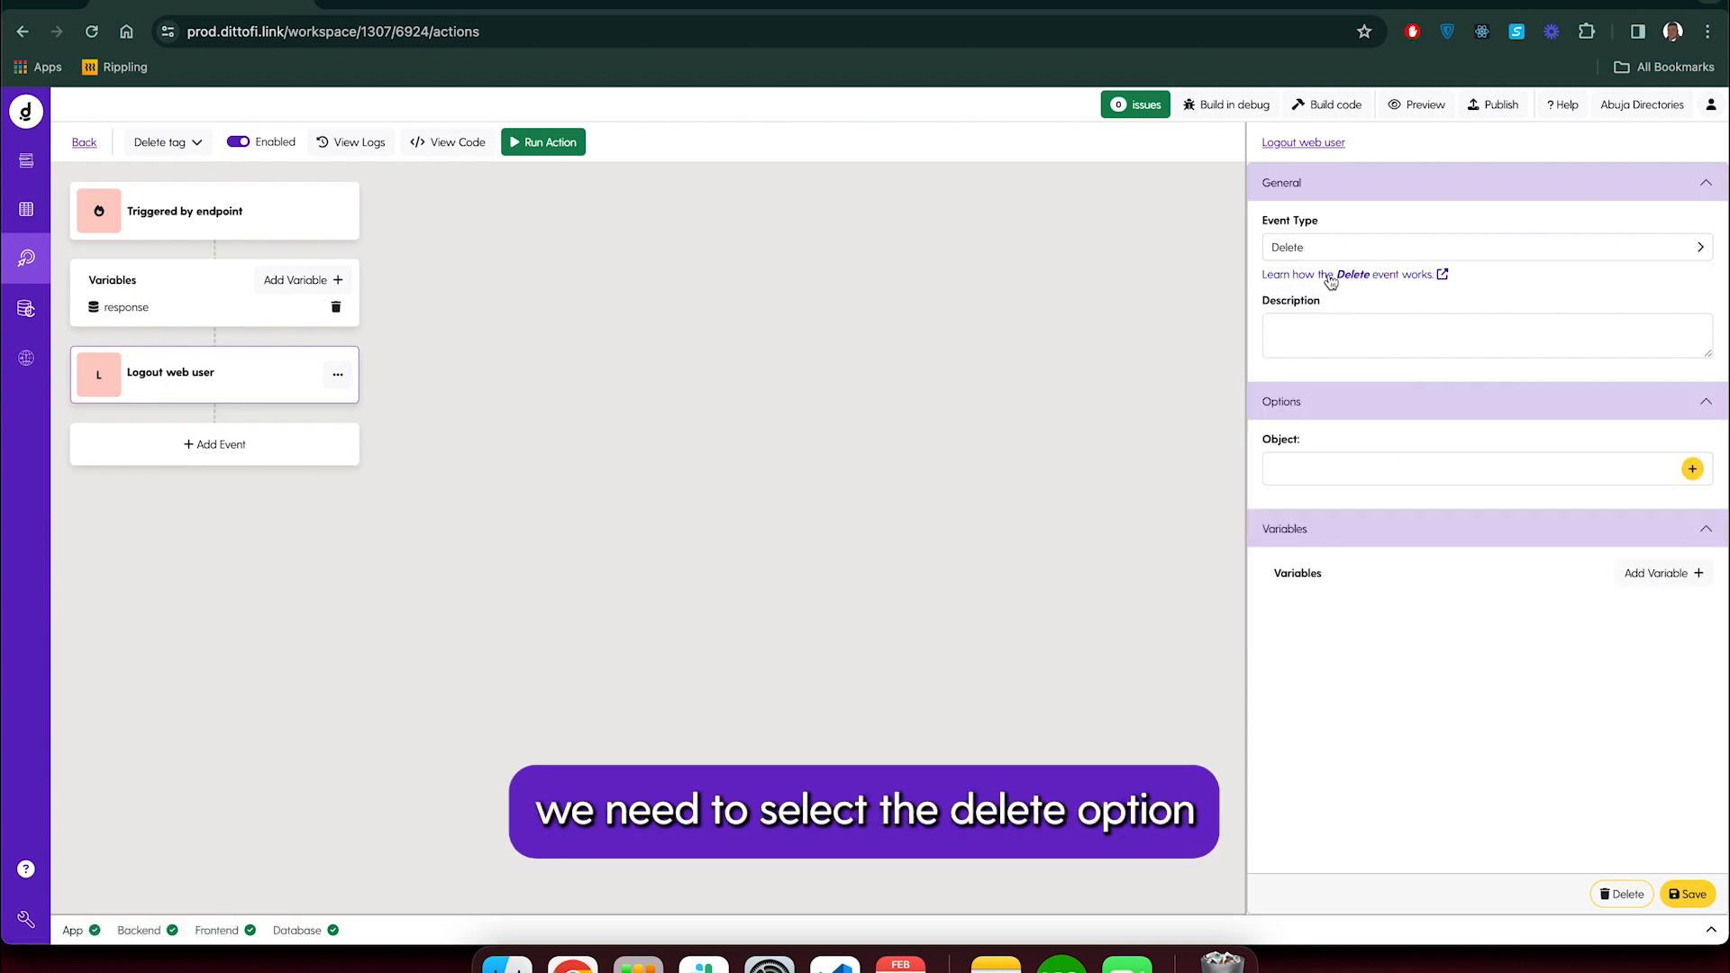
left_click(1693, 469)
left_click(615, 227)
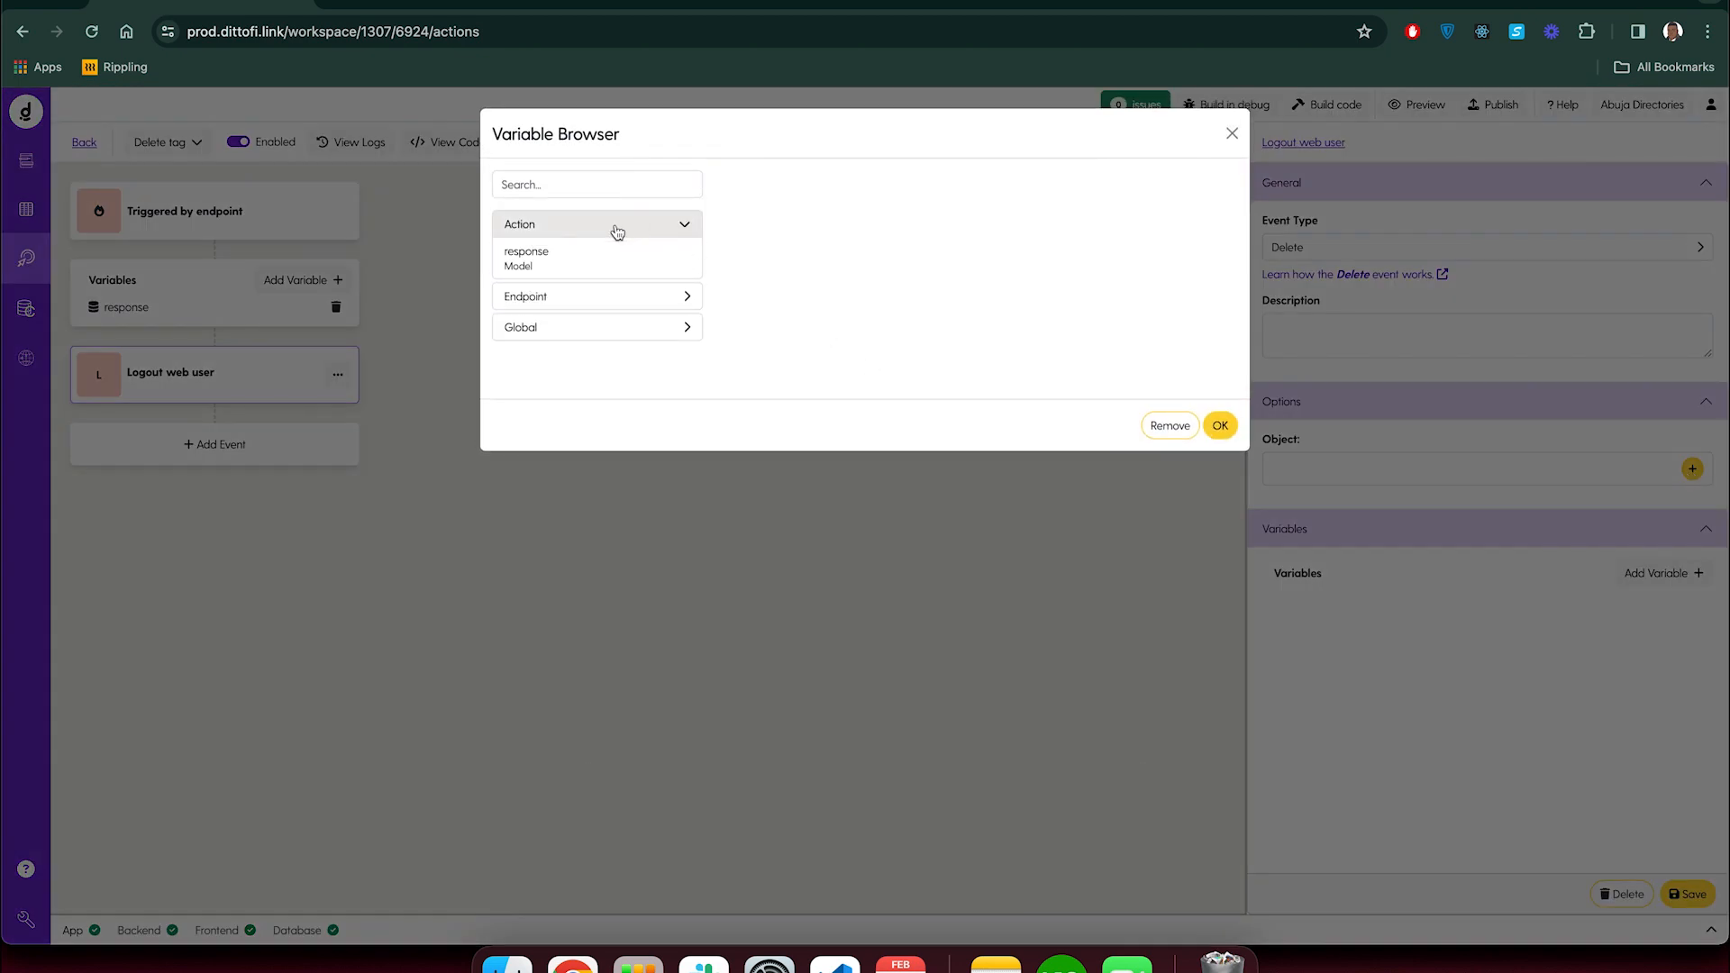
left_click(608, 255)
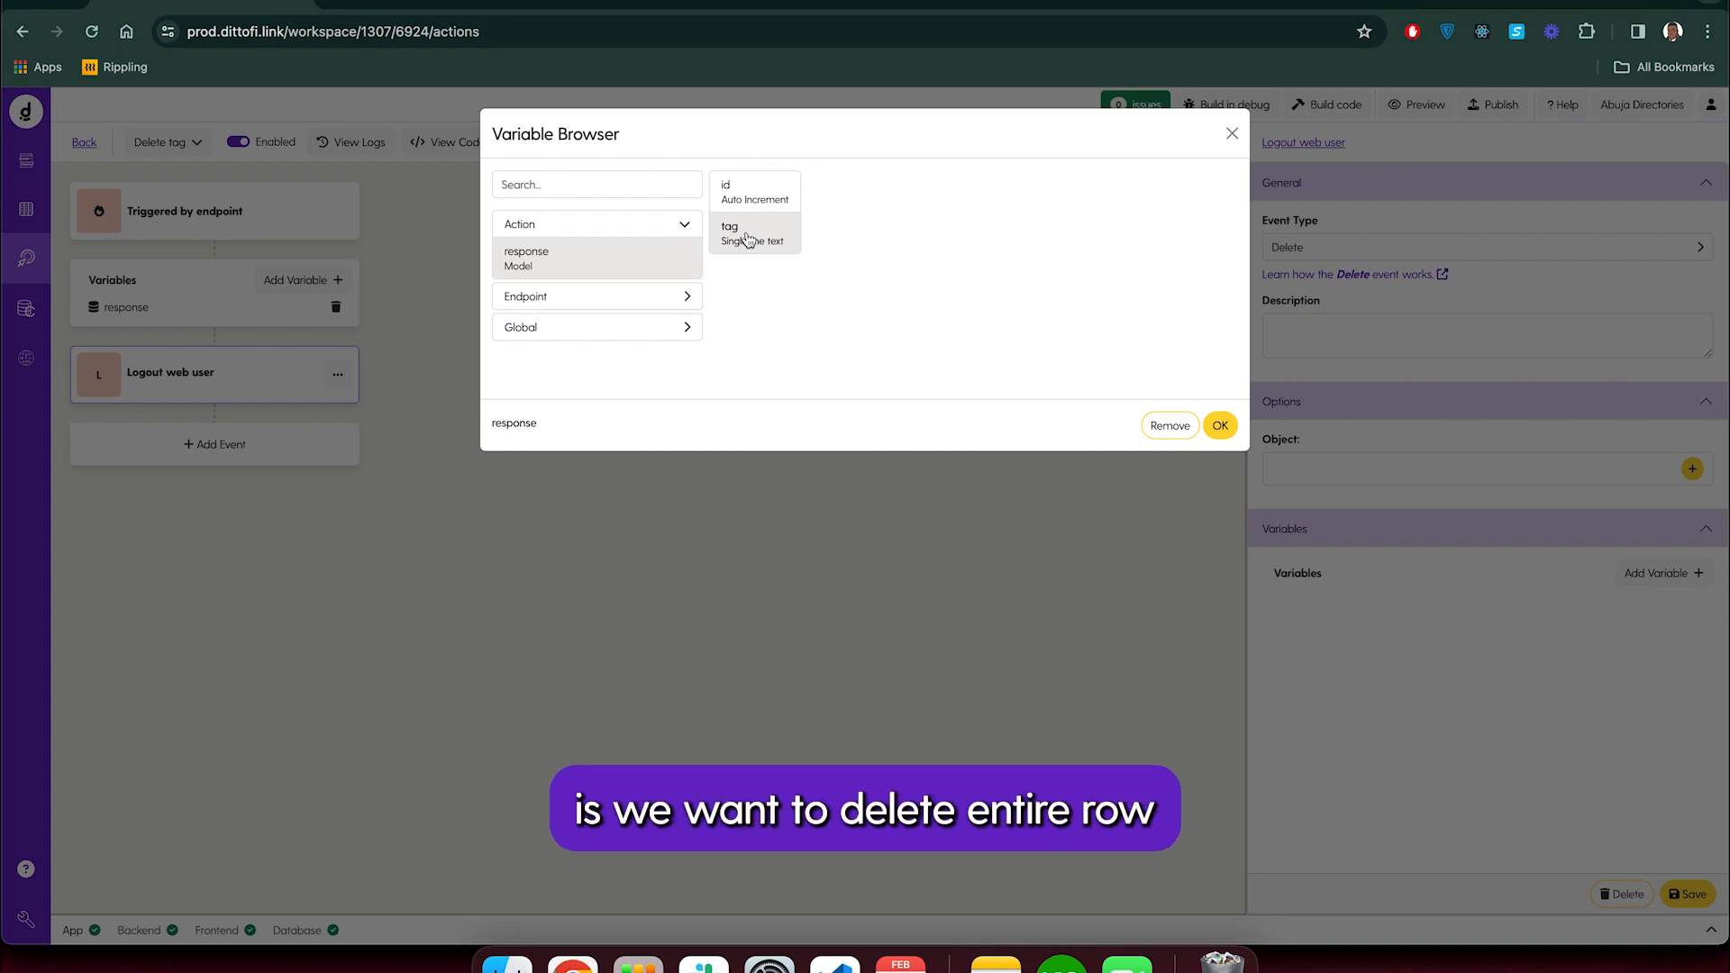
left_click(1222, 426)
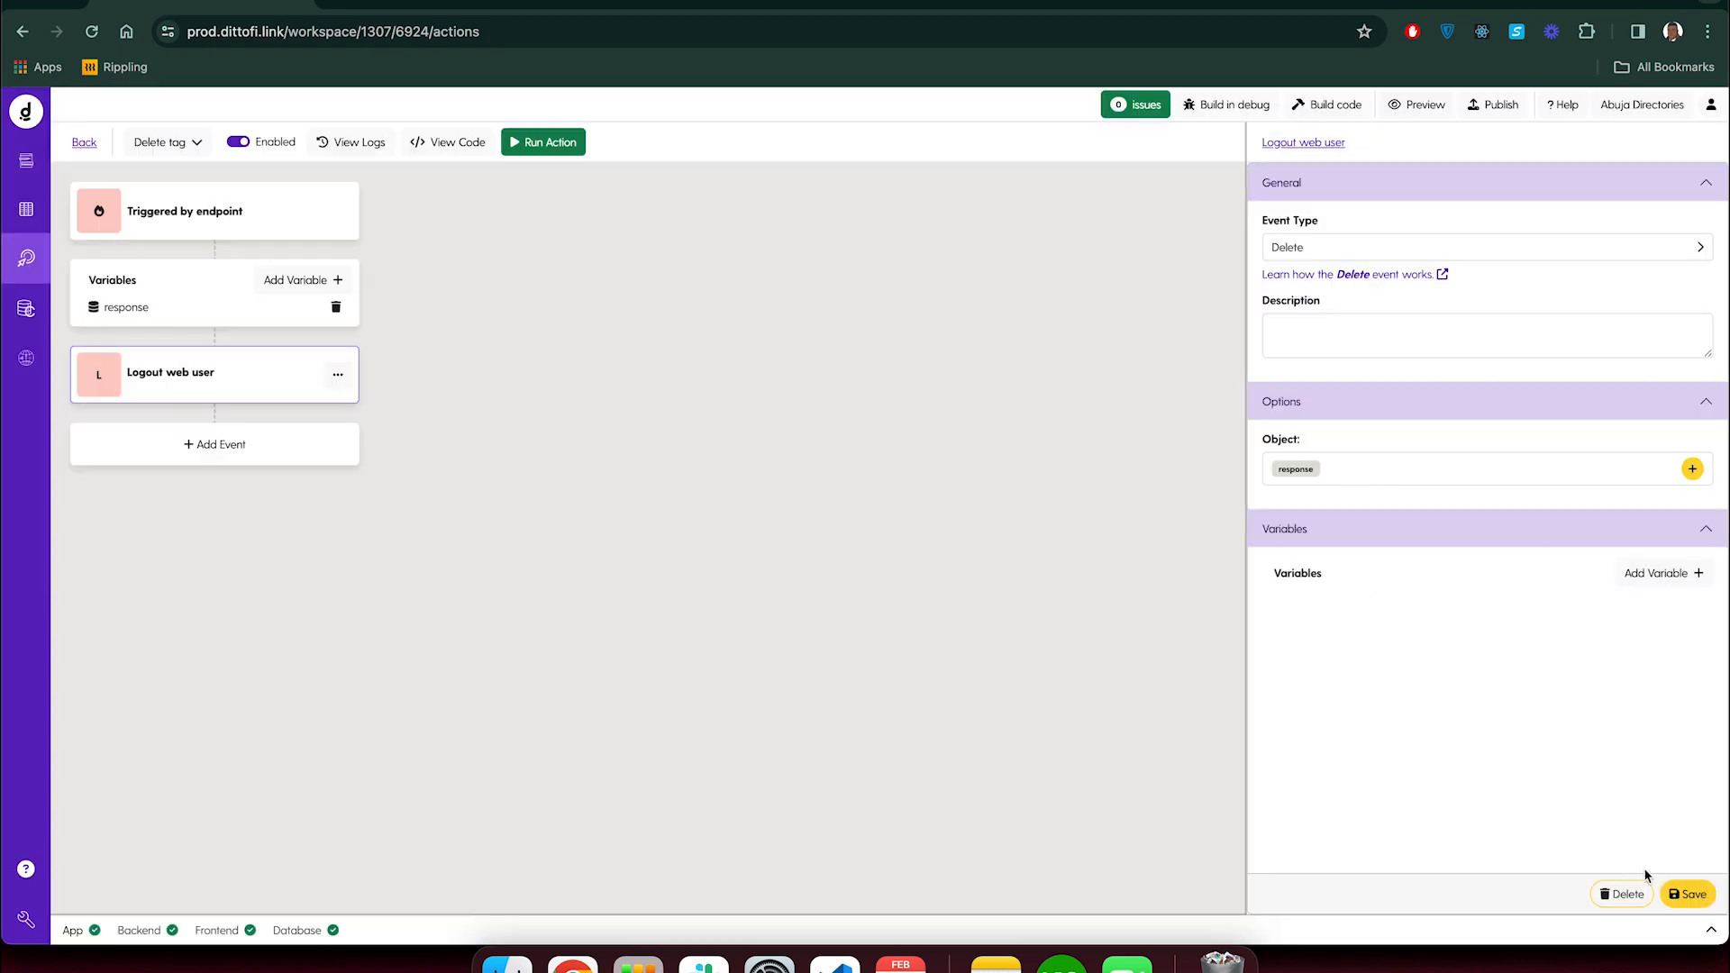
left_click(1685, 895)
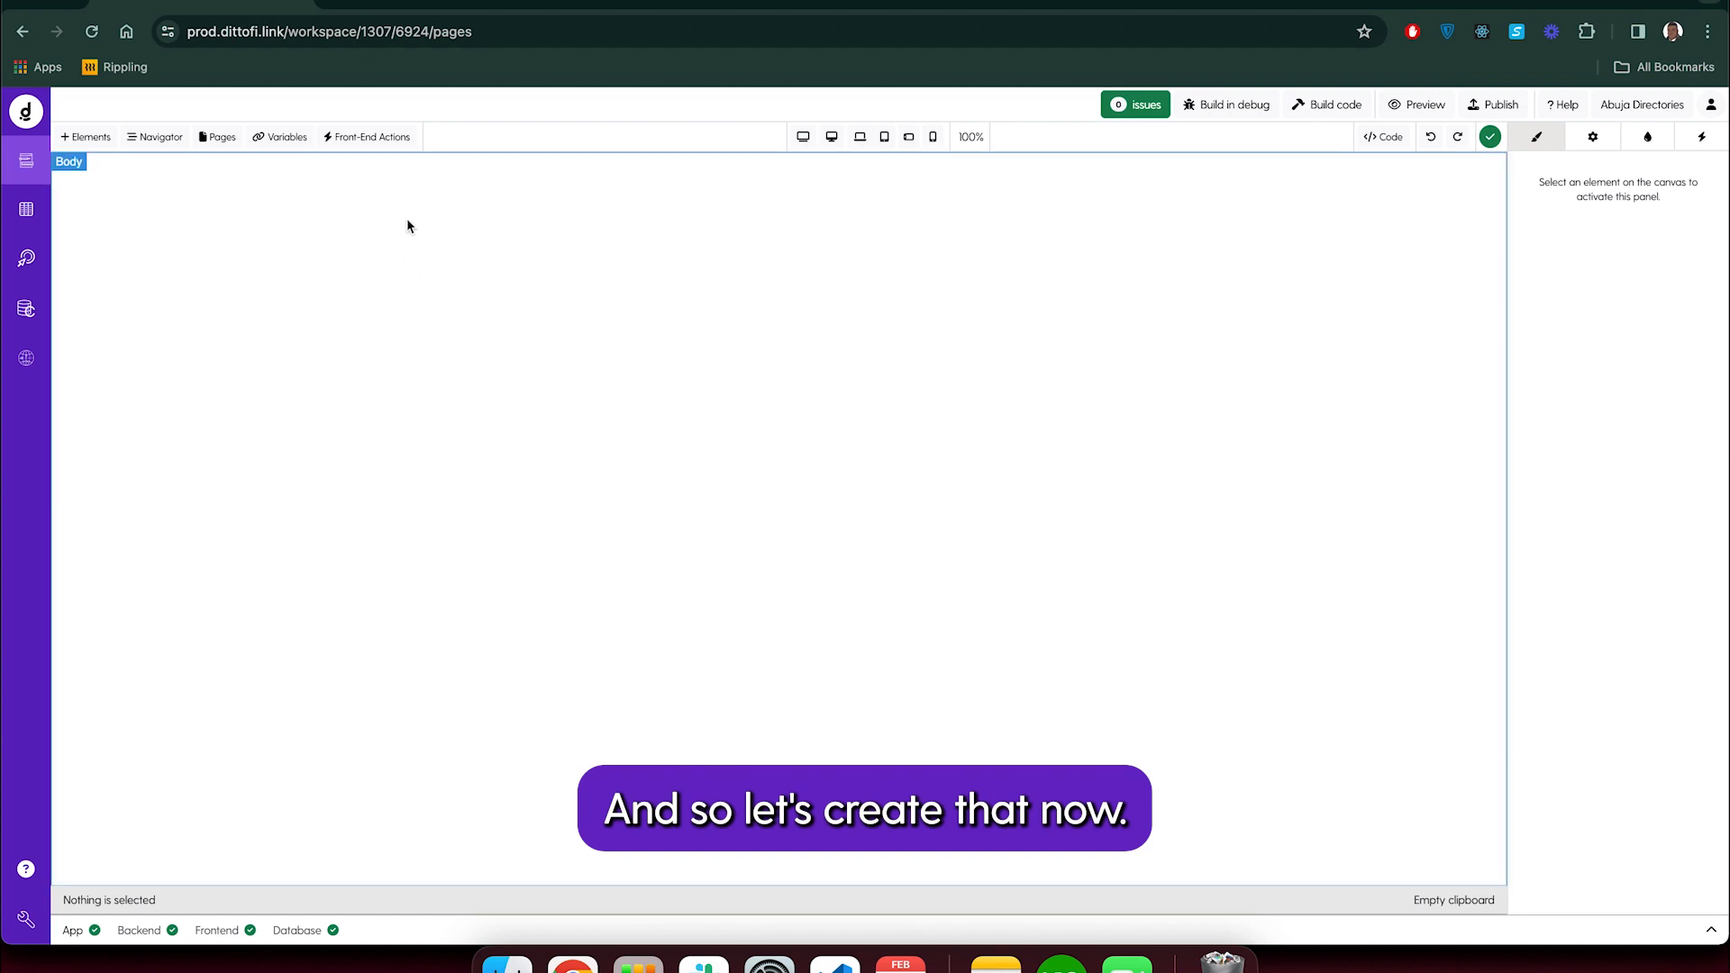
Create a front-end action named CreateTag
left_click(366, 137)
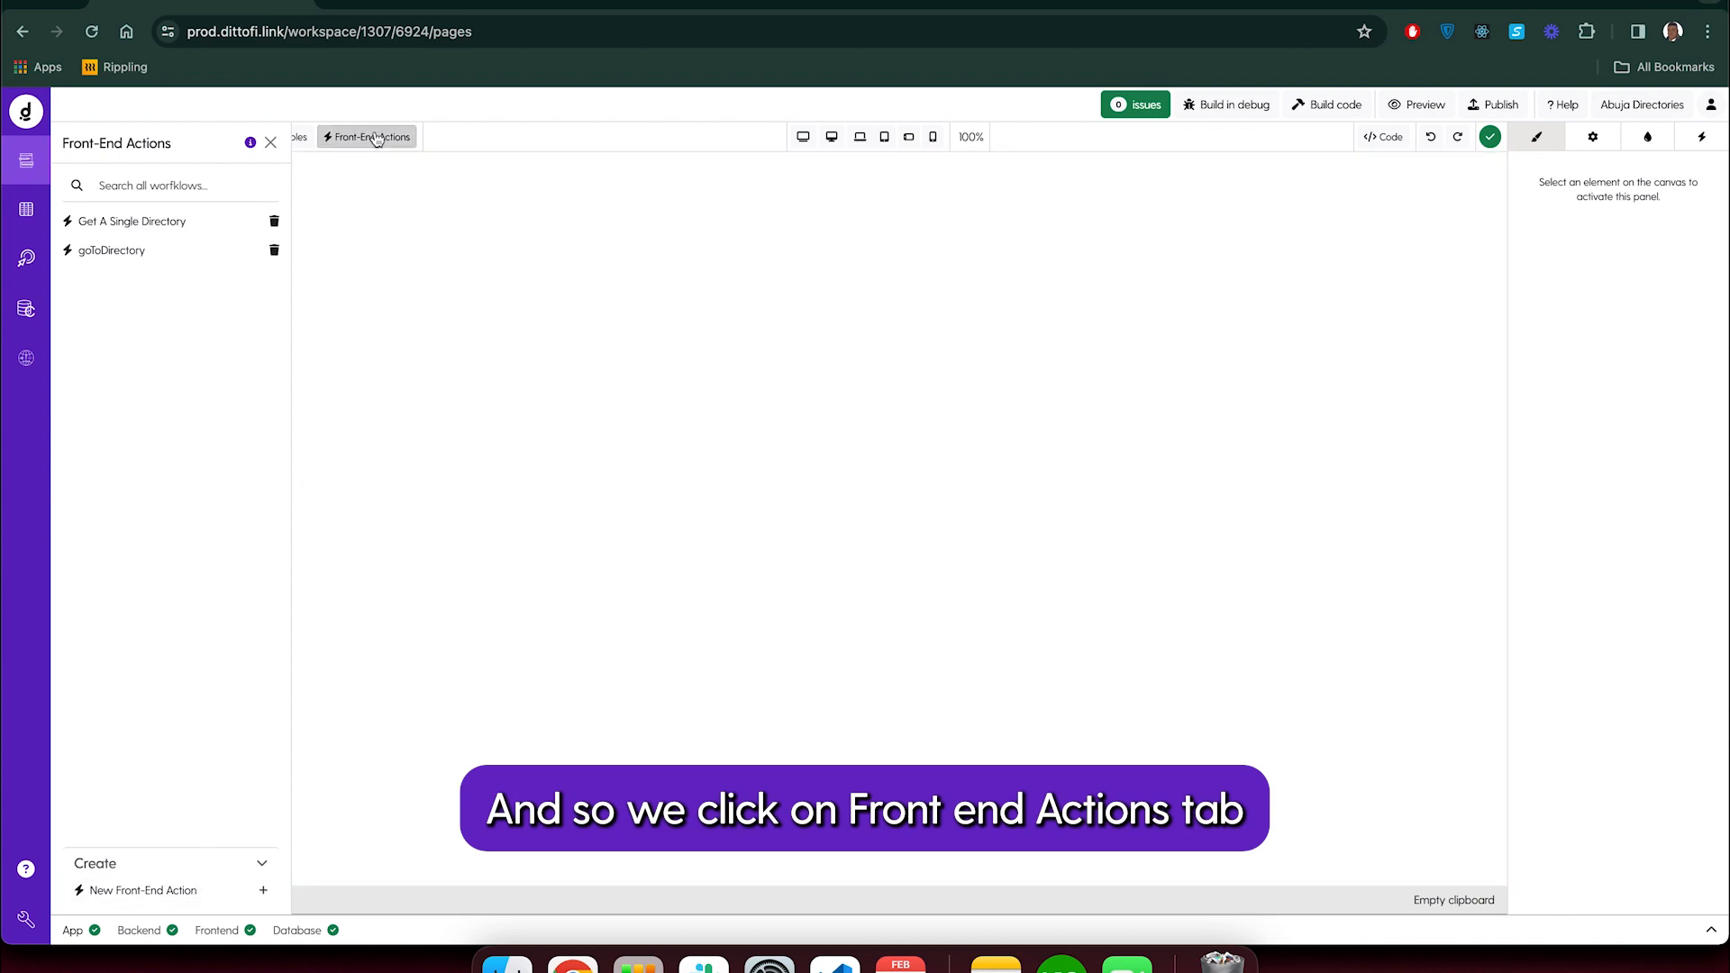
left_click(206, 898)
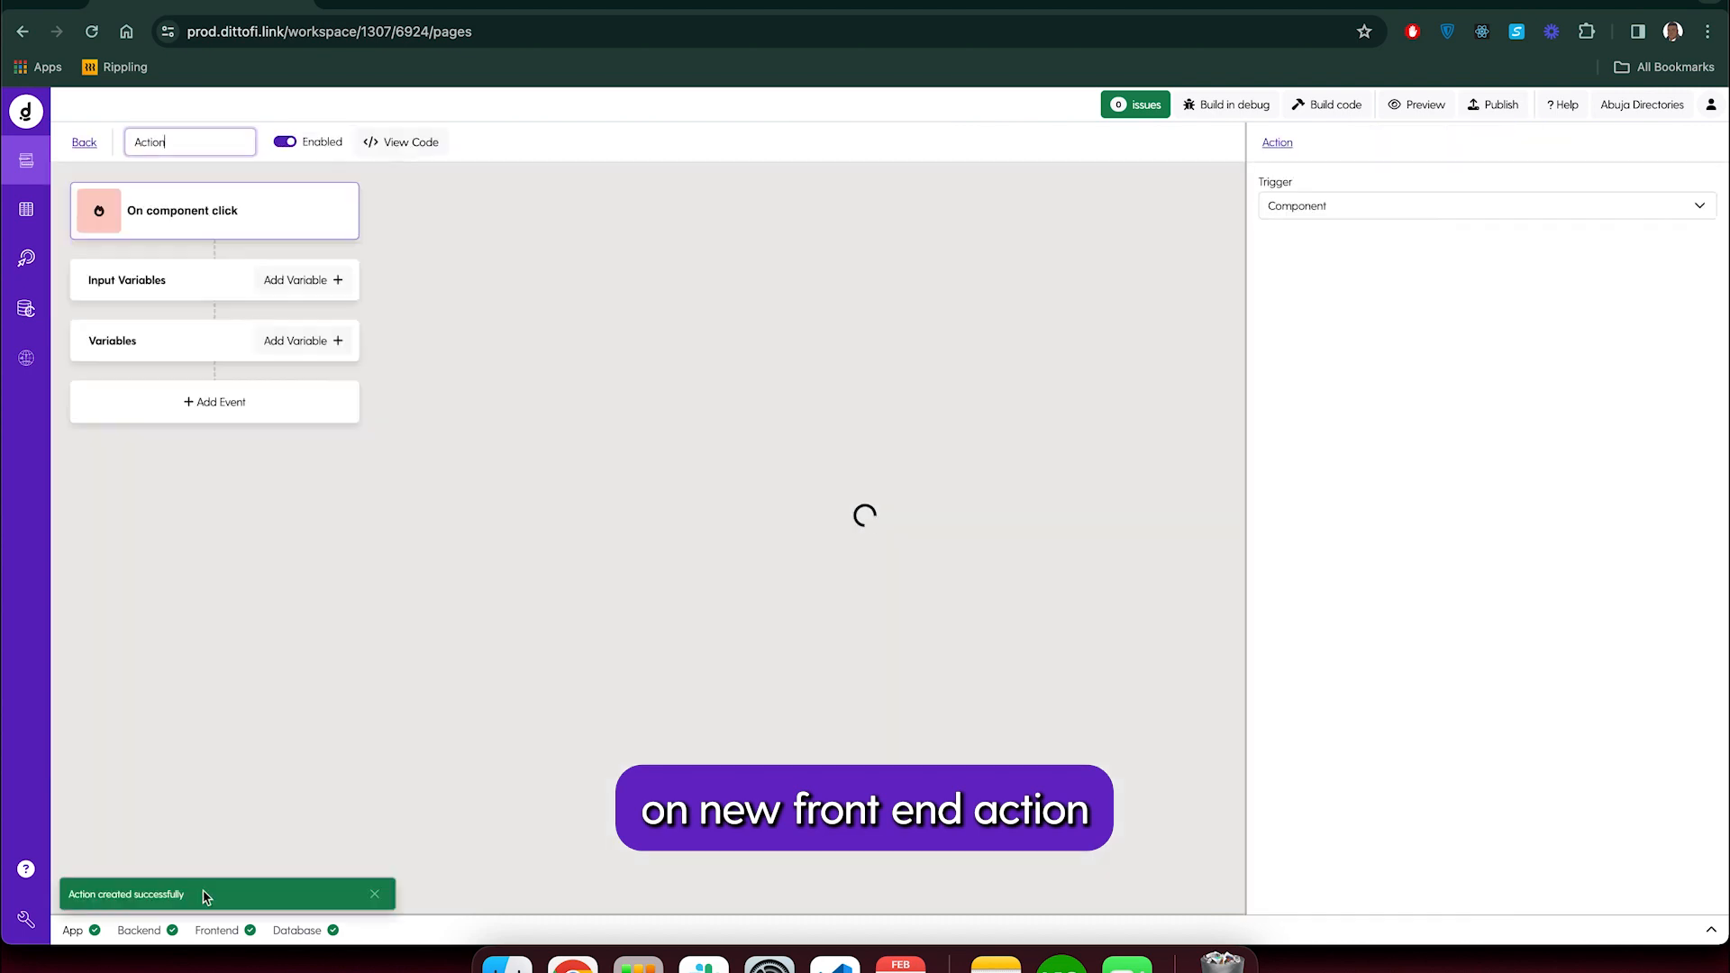
key("super+a")
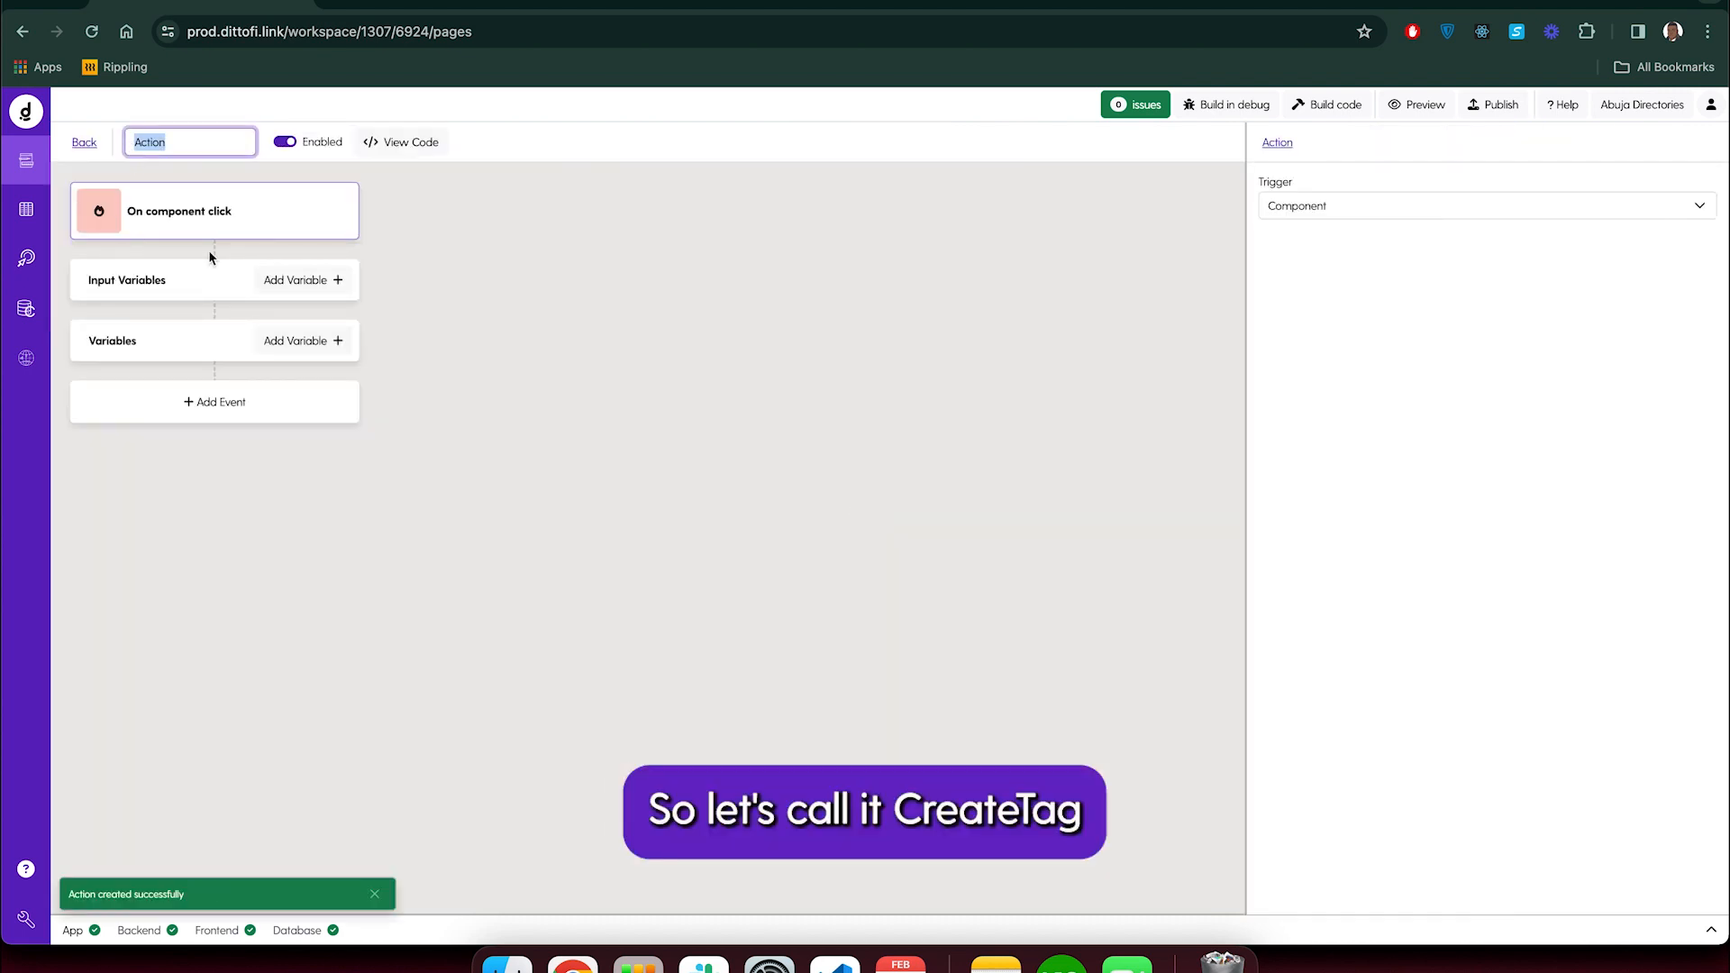
type("CreateTag")
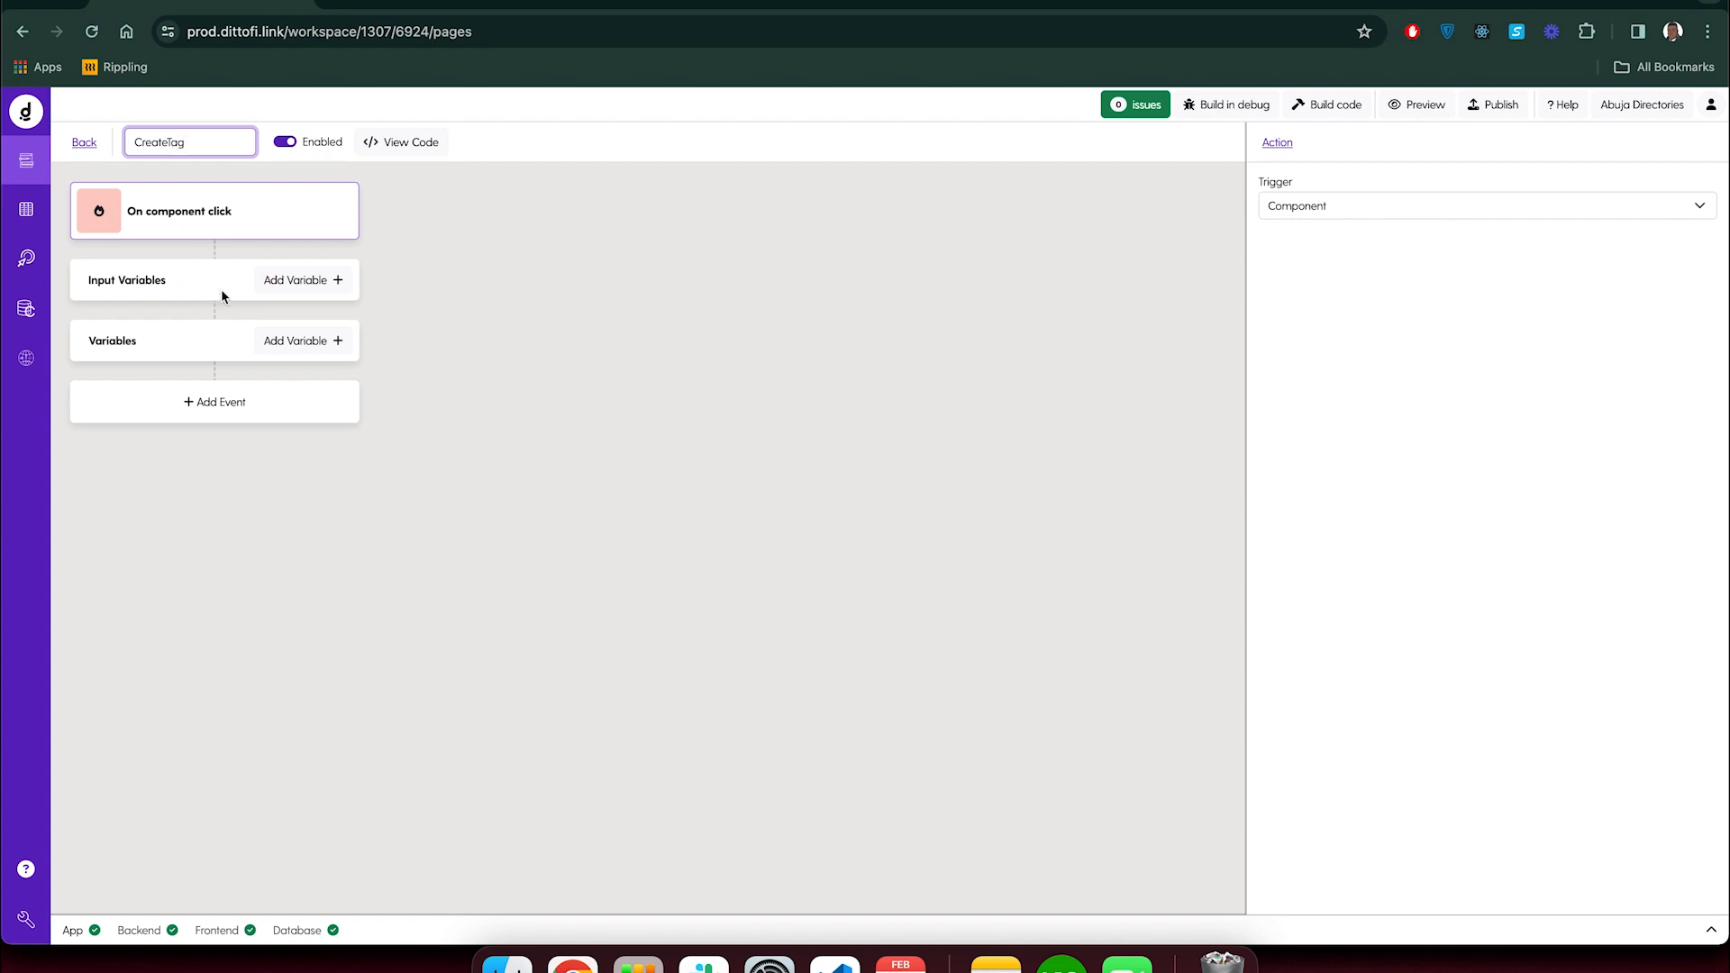
left_click(349, 519)
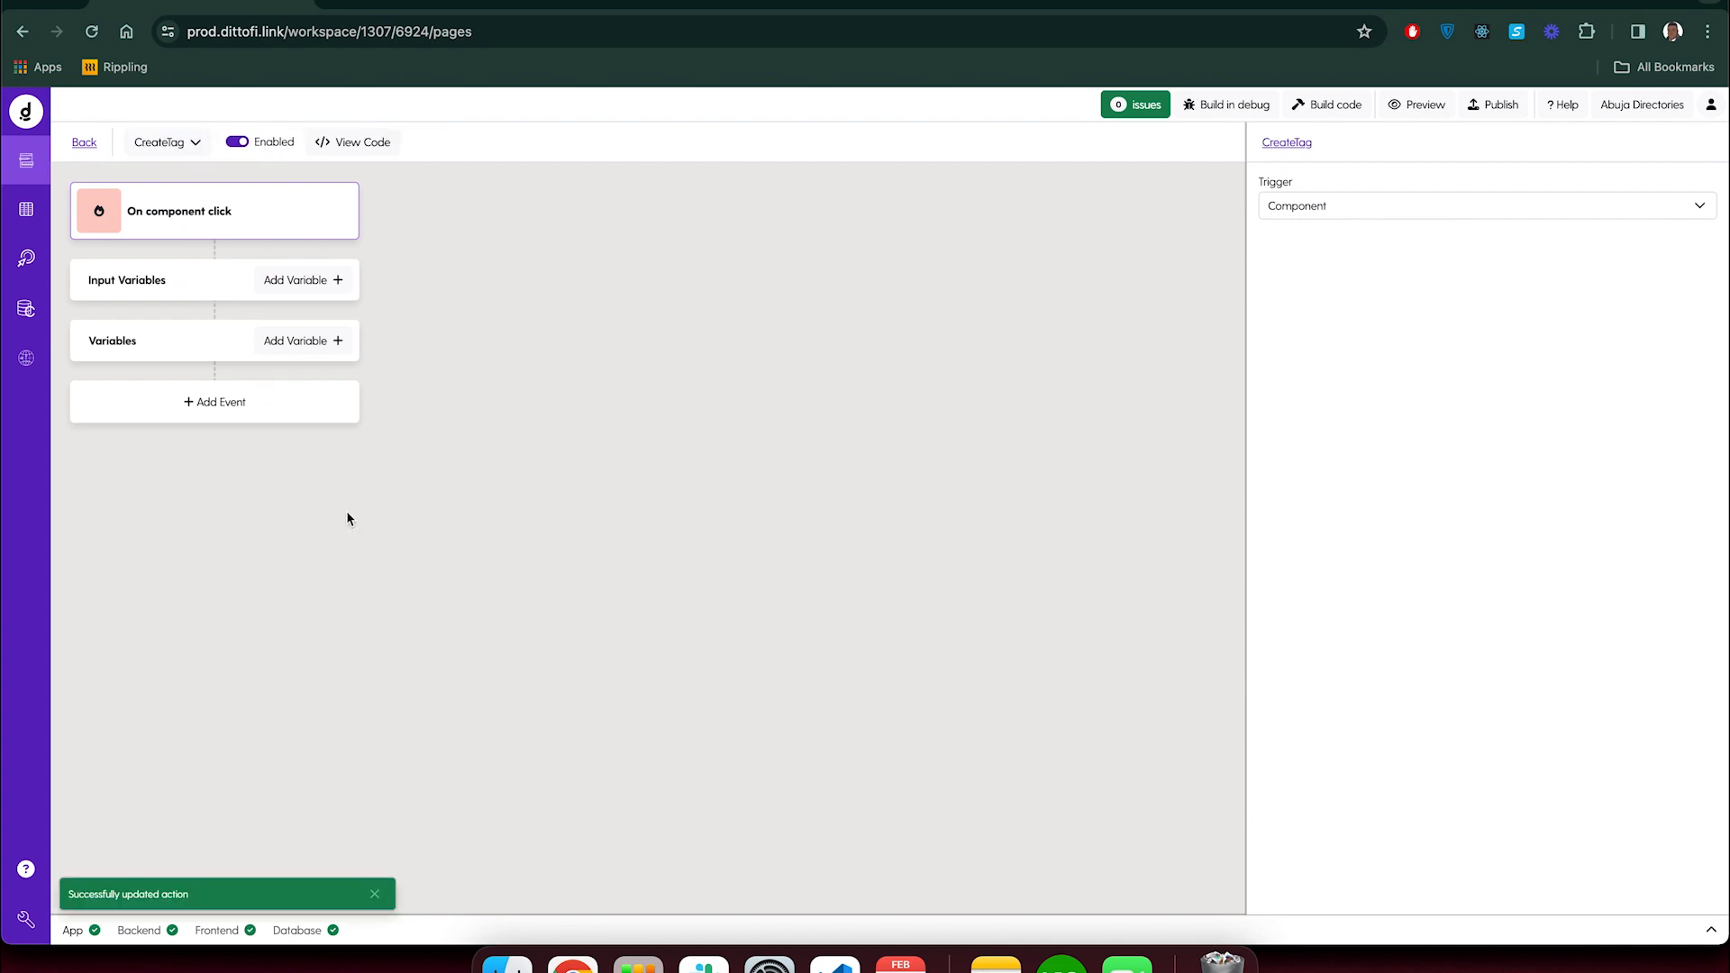
Add a Run endpoint event for the Create Tag endpoint to the CreateTag action, naming its response code createTagResponse
left_click(263, 426)
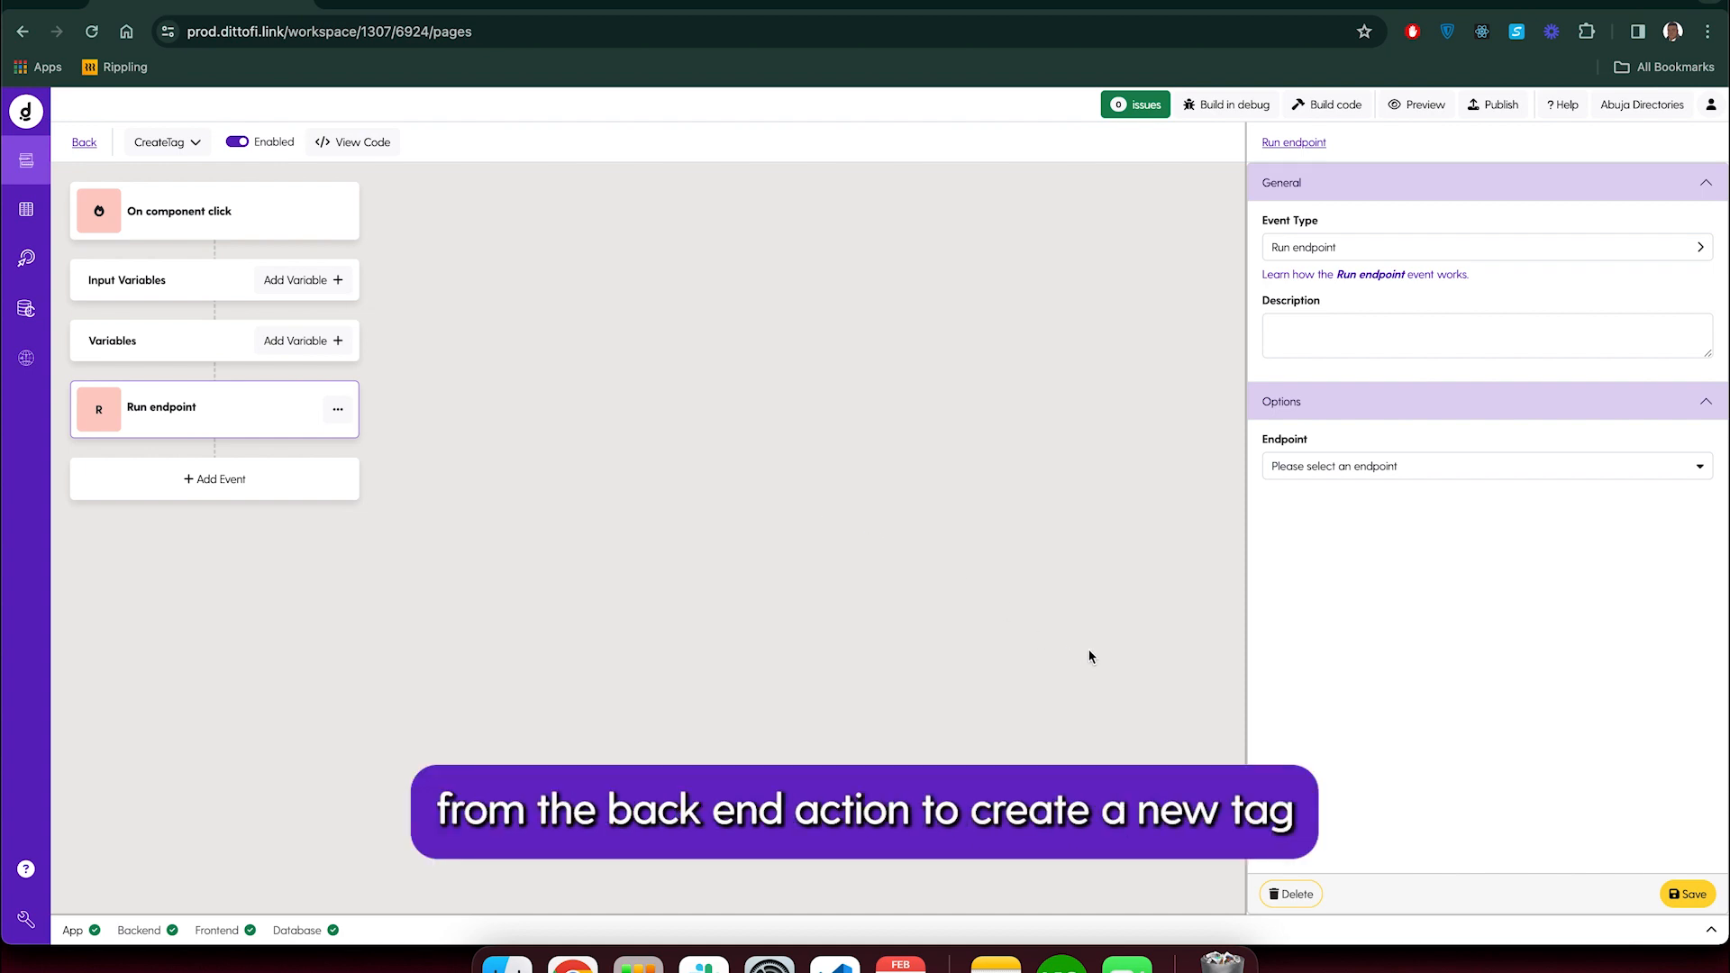
left_click(1372, 465)
left_click(1323, 530)
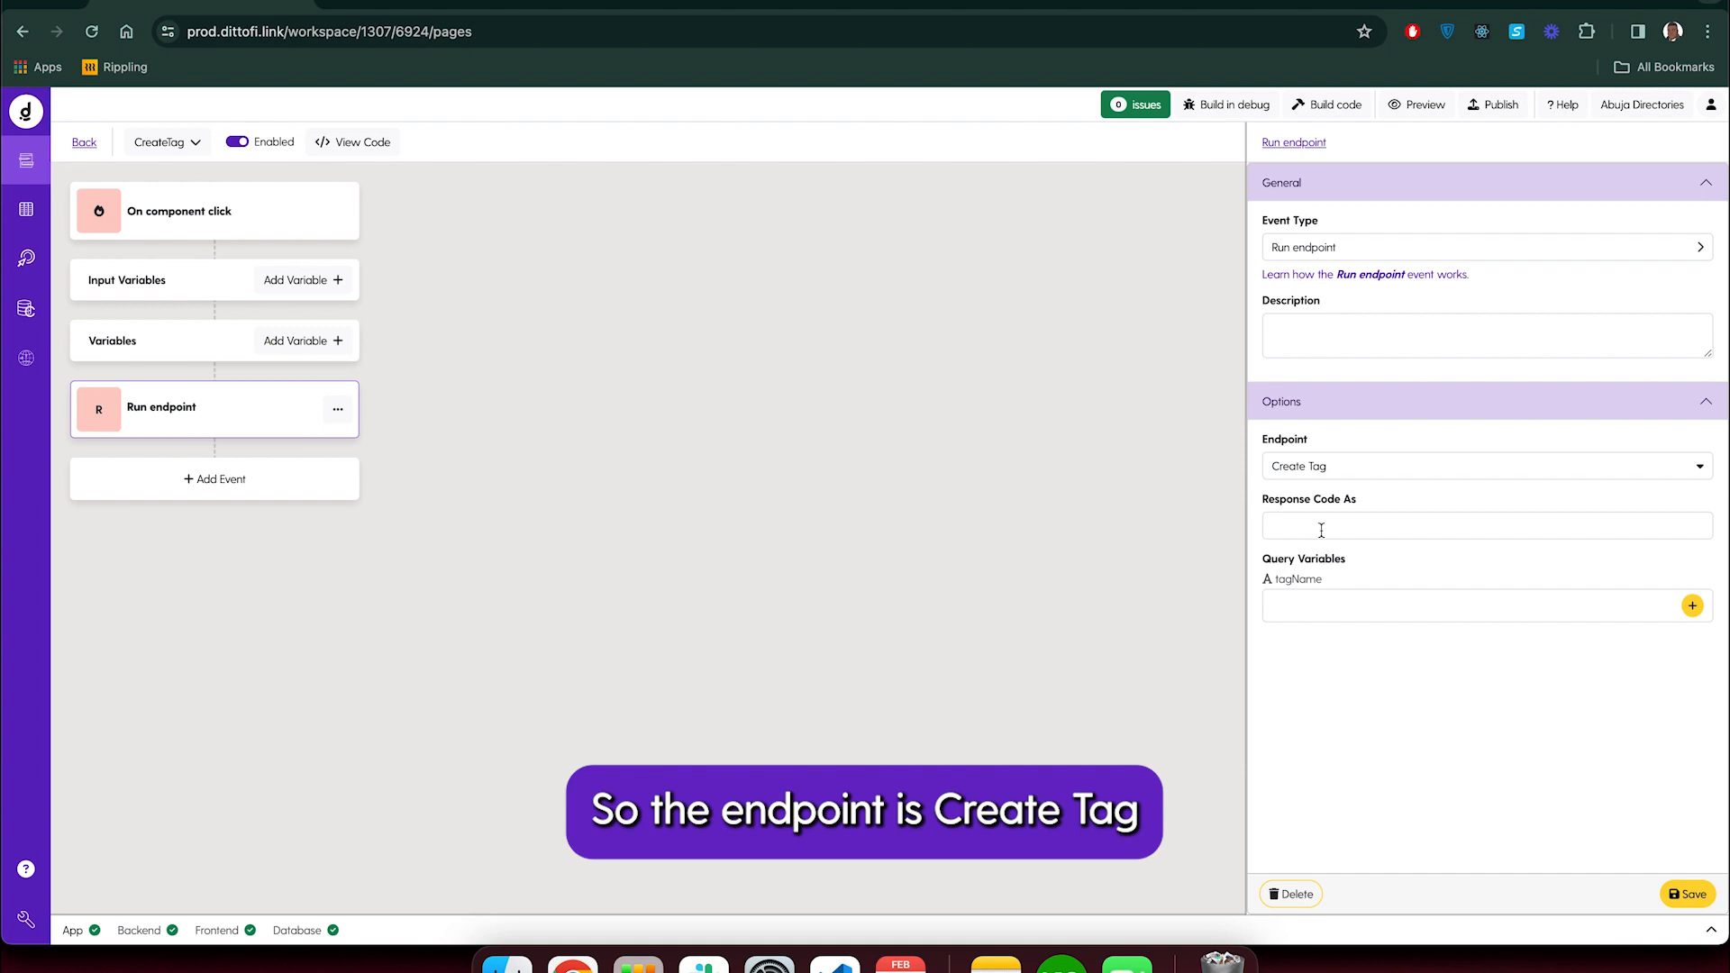
left_click(1318, 530)
type("c")
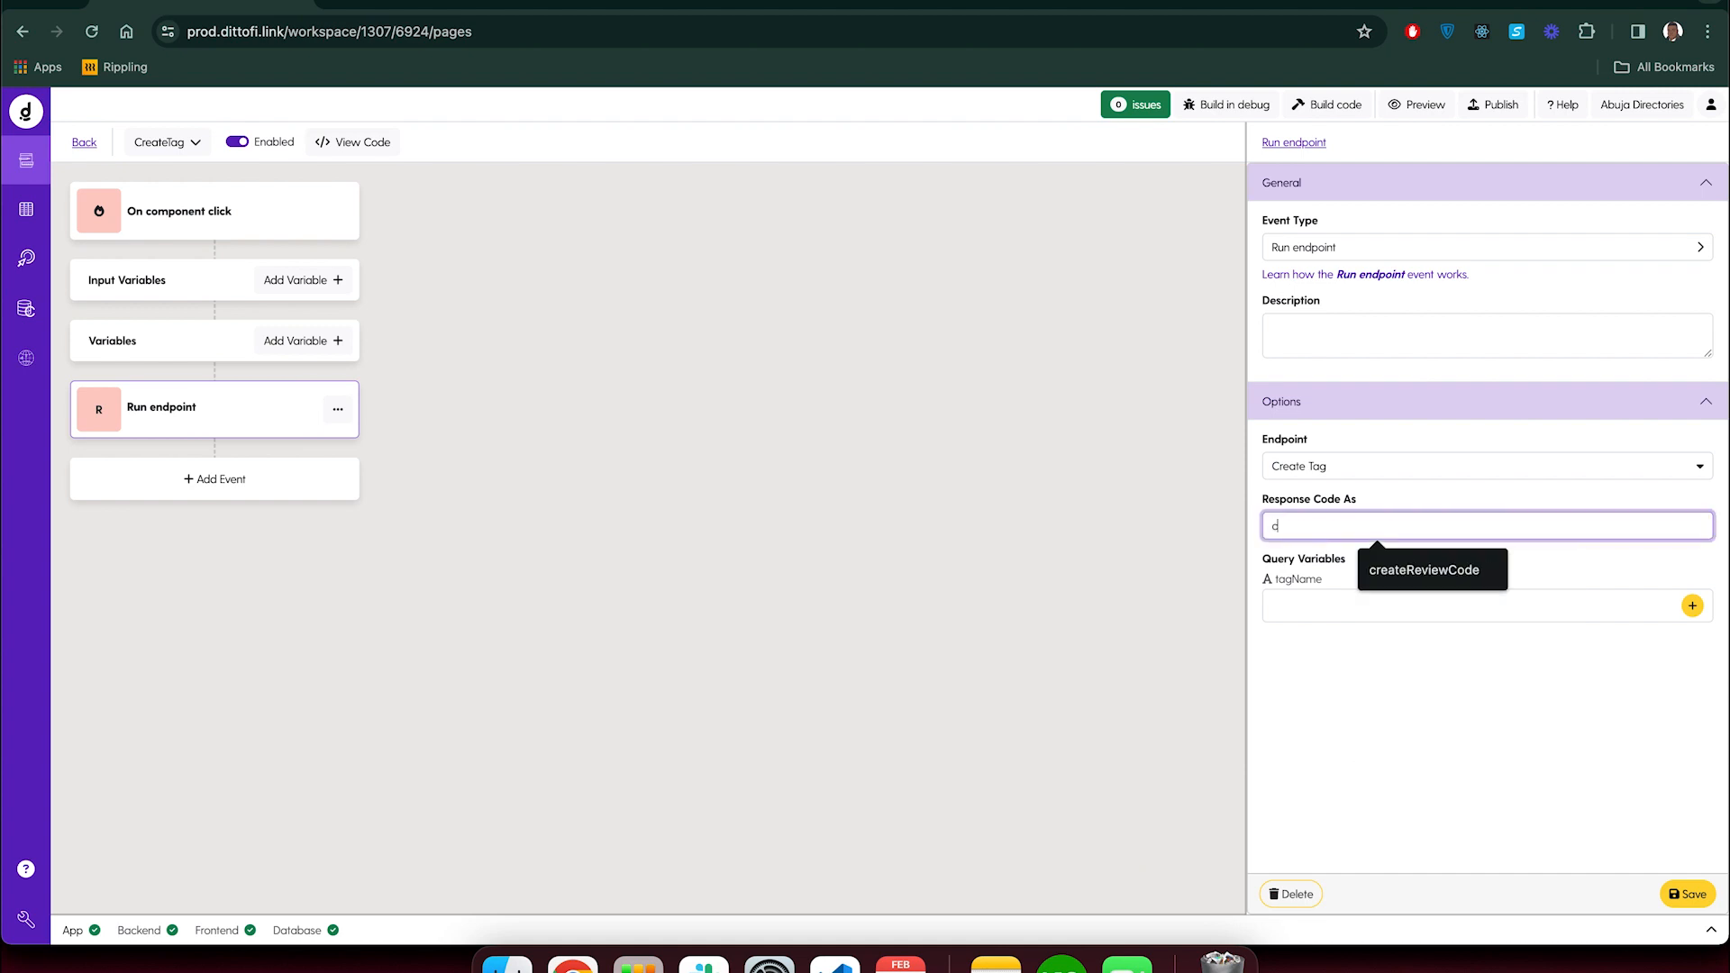
type("reateTagRespona")
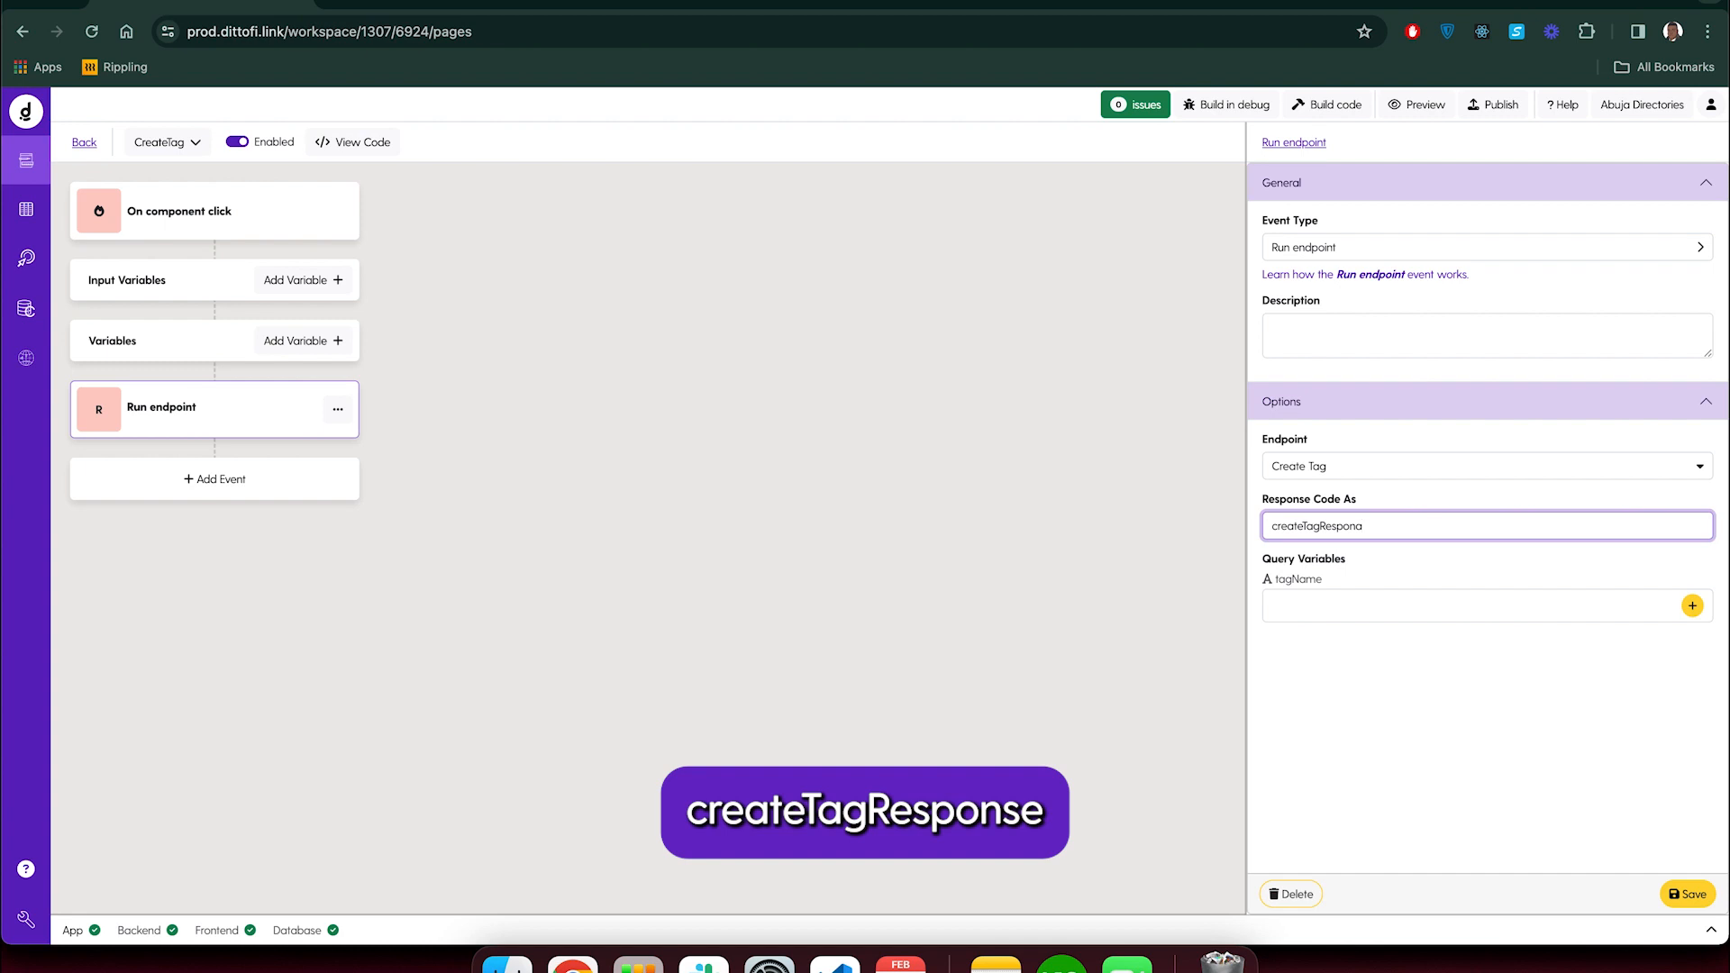
key("BackSpace")
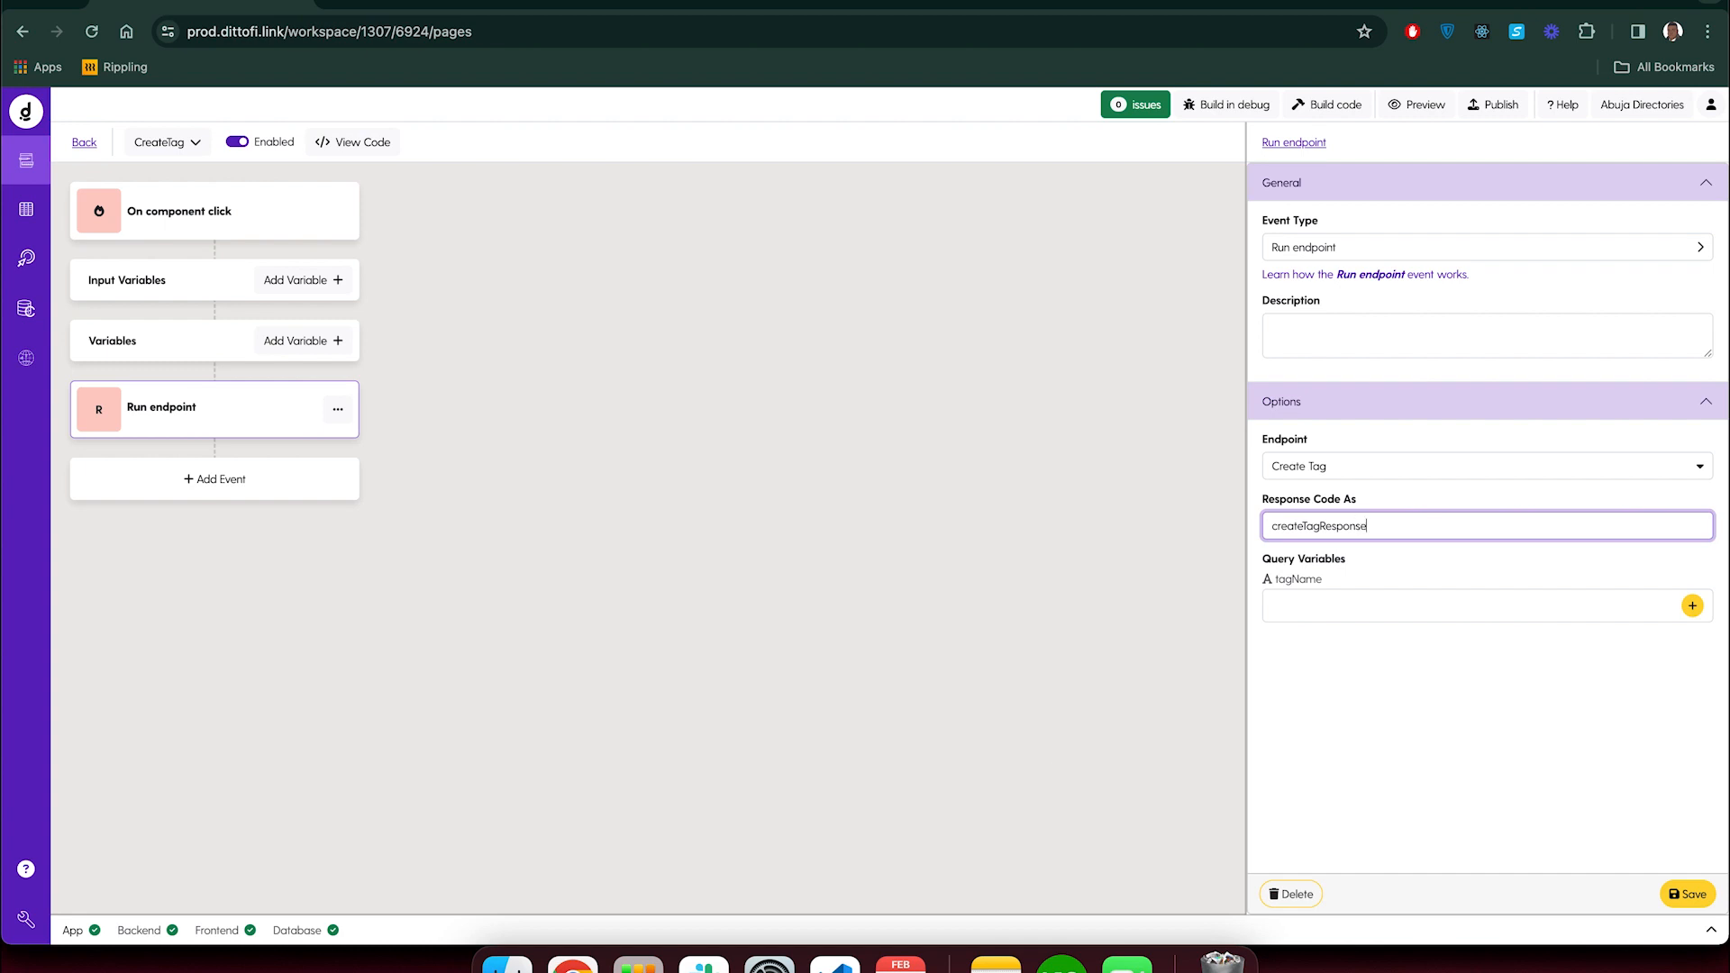
left_click(1692, 606)
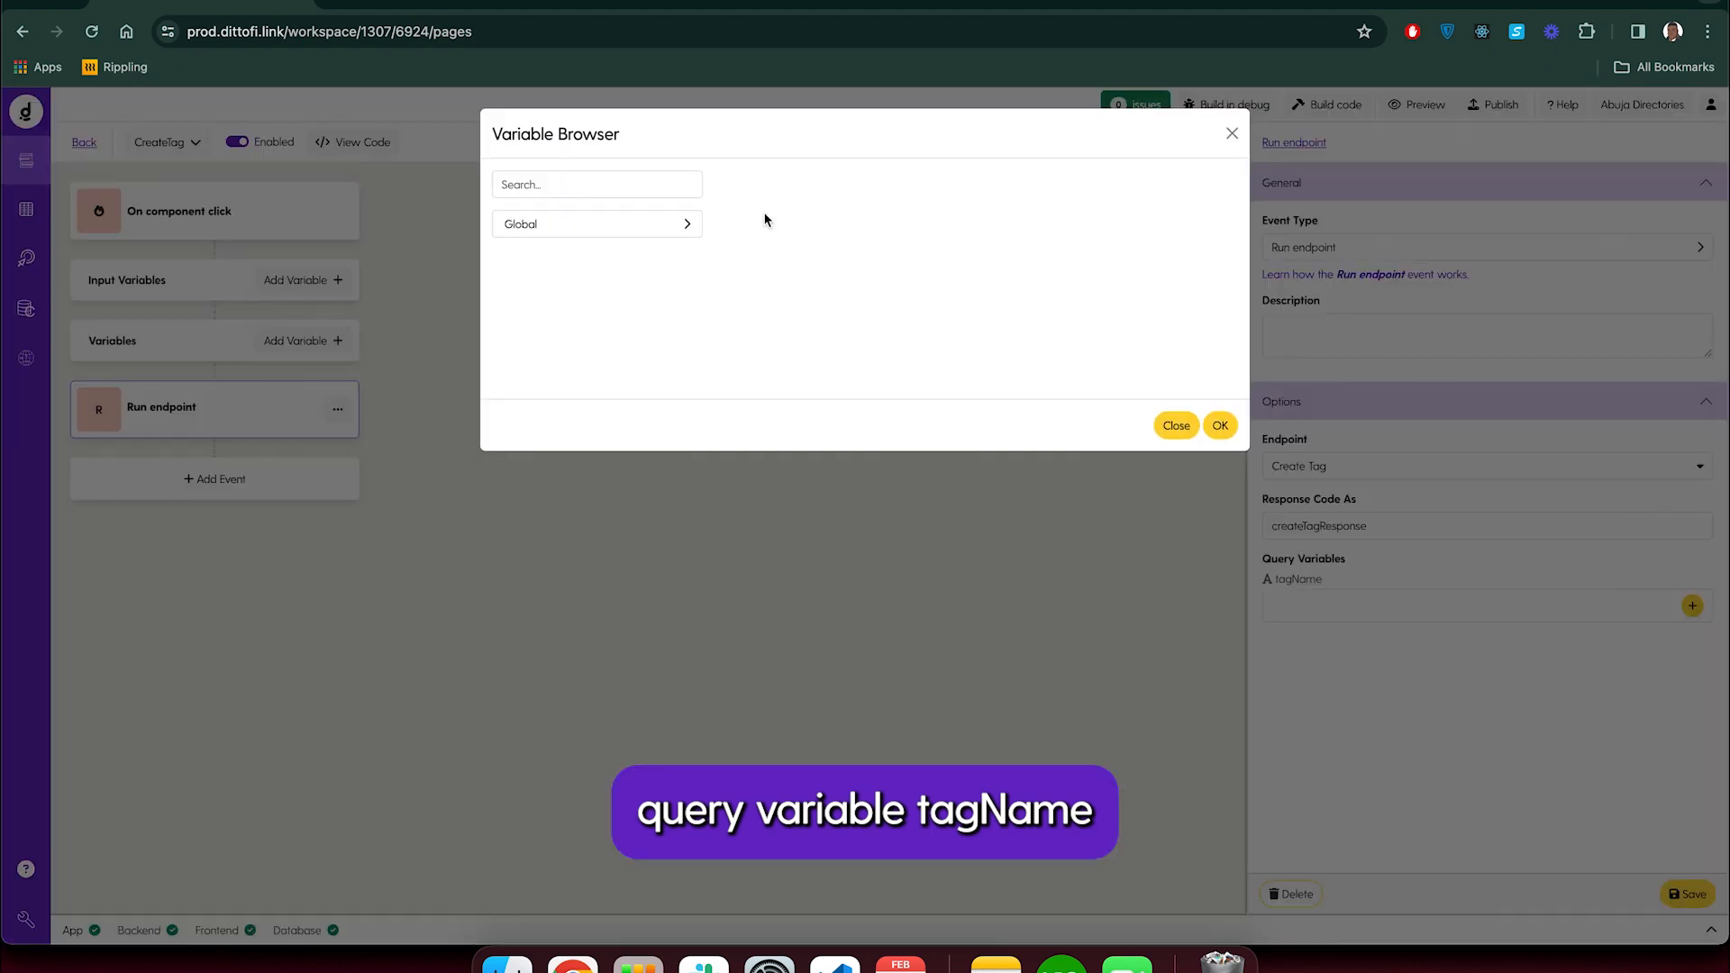
left_click(620, 225)
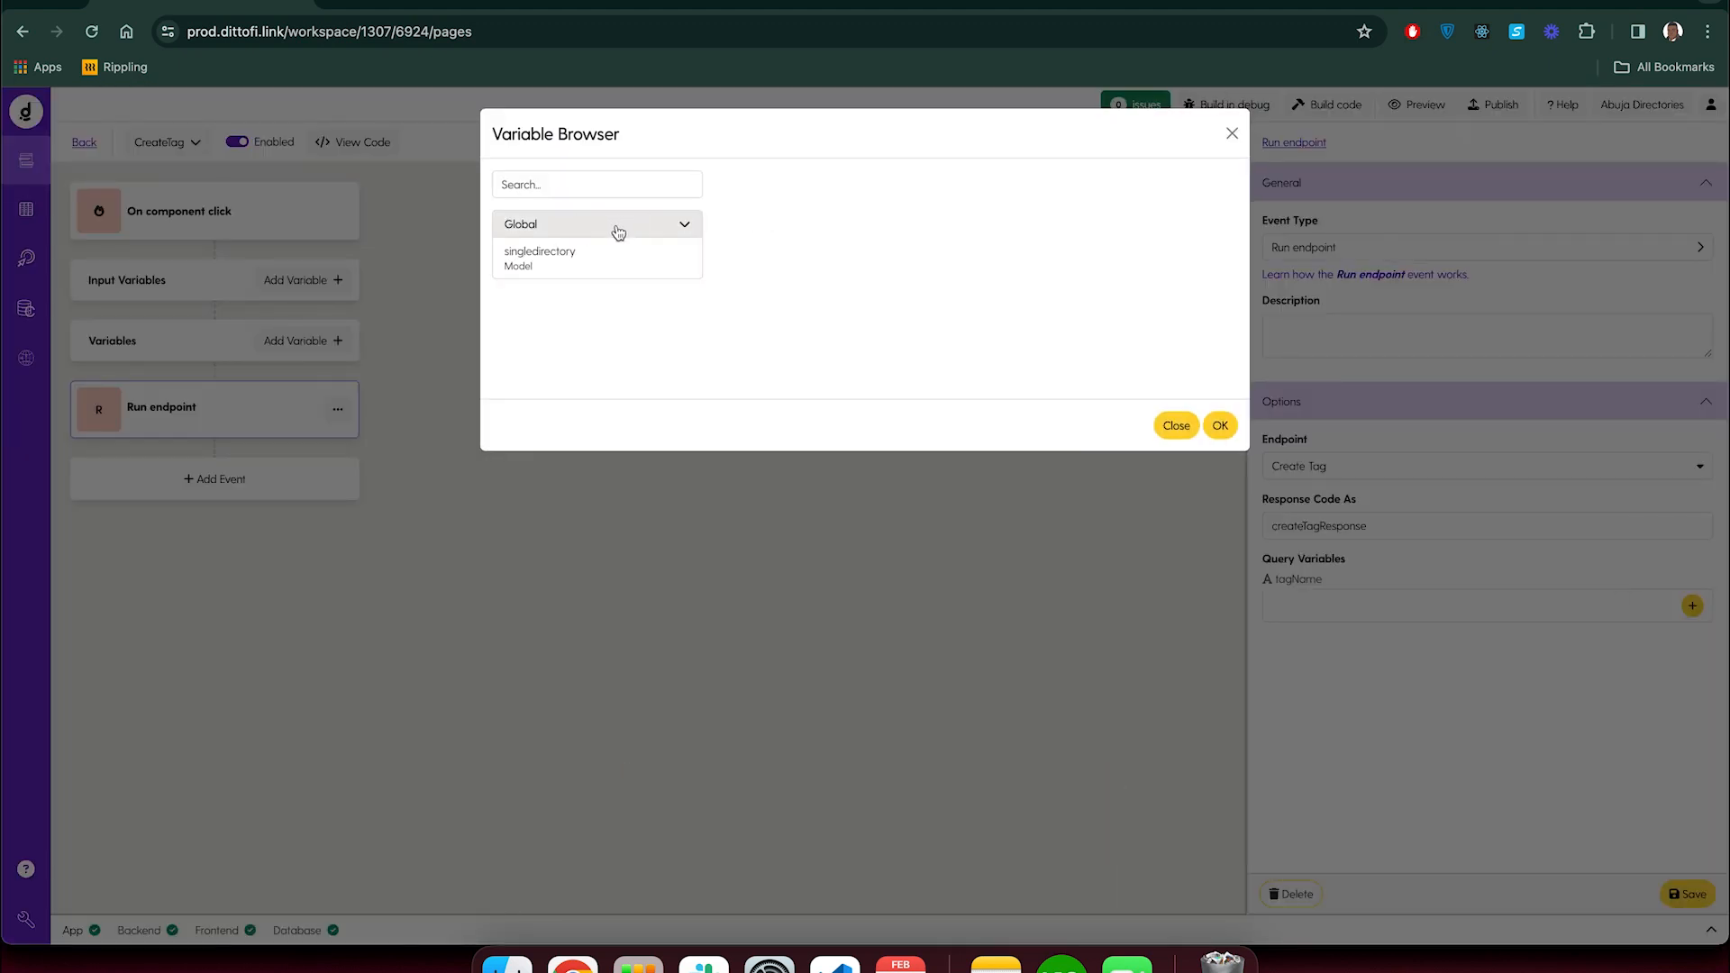
left_click(1232, 133)
double_click(1295, 581)
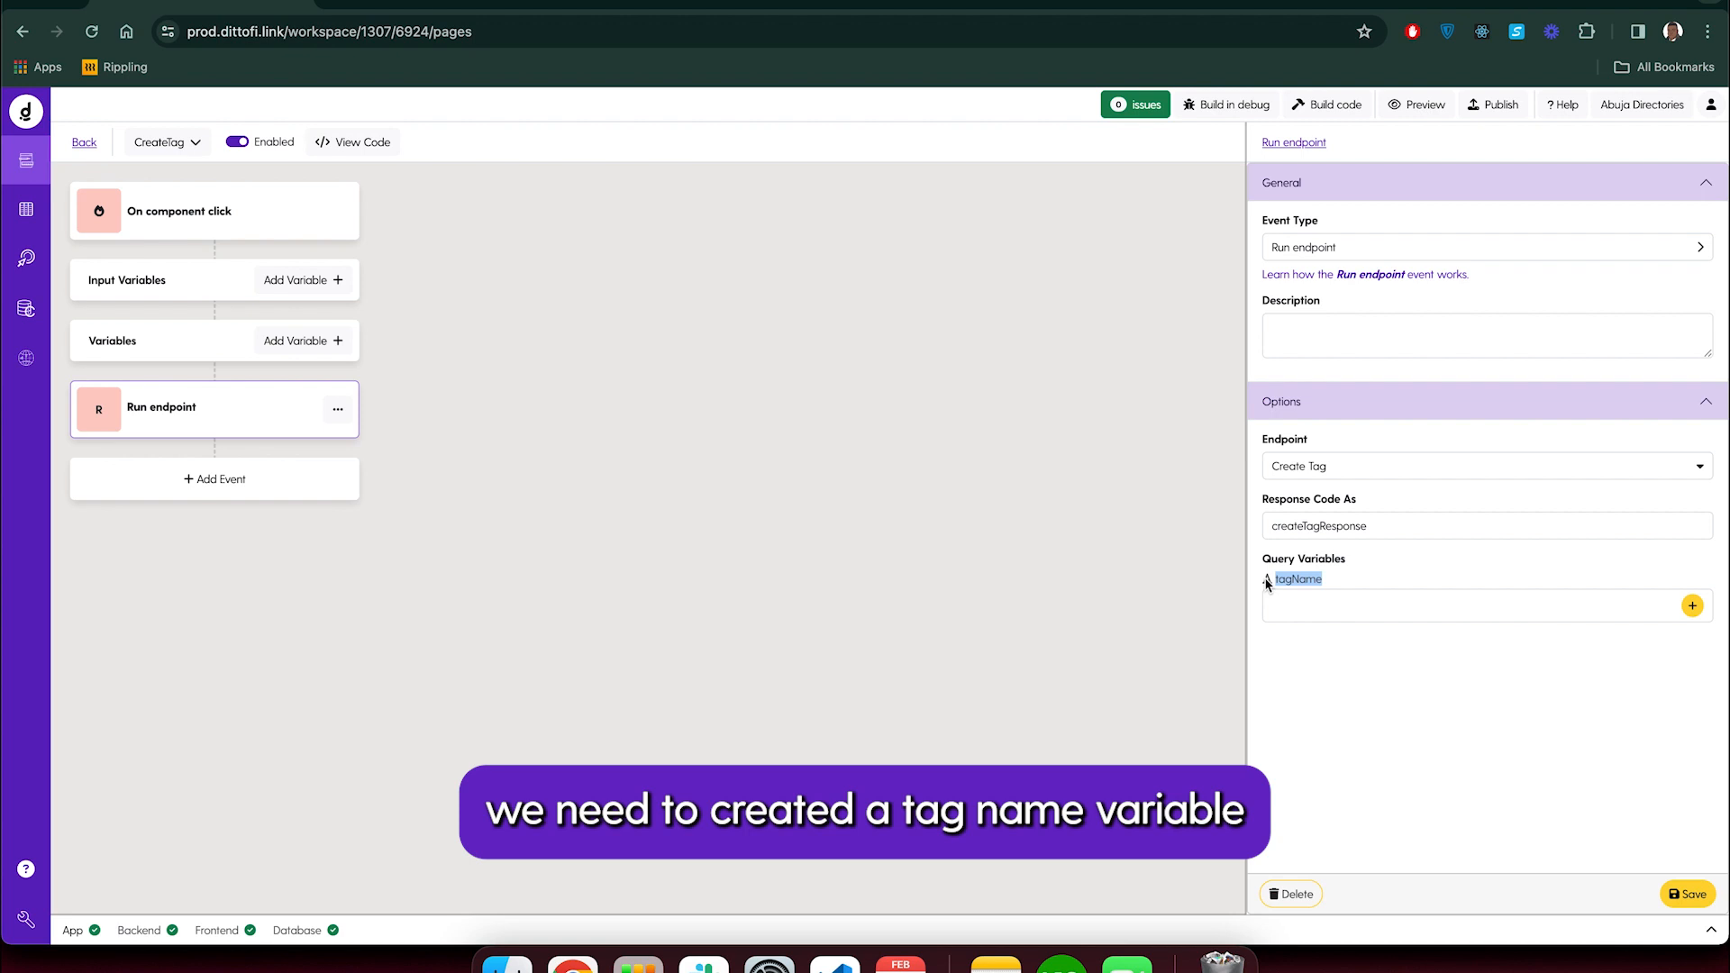
Leave the CreateTag action and create a global app variable of kind Text named tagName, saving it
left_click(83, 142)
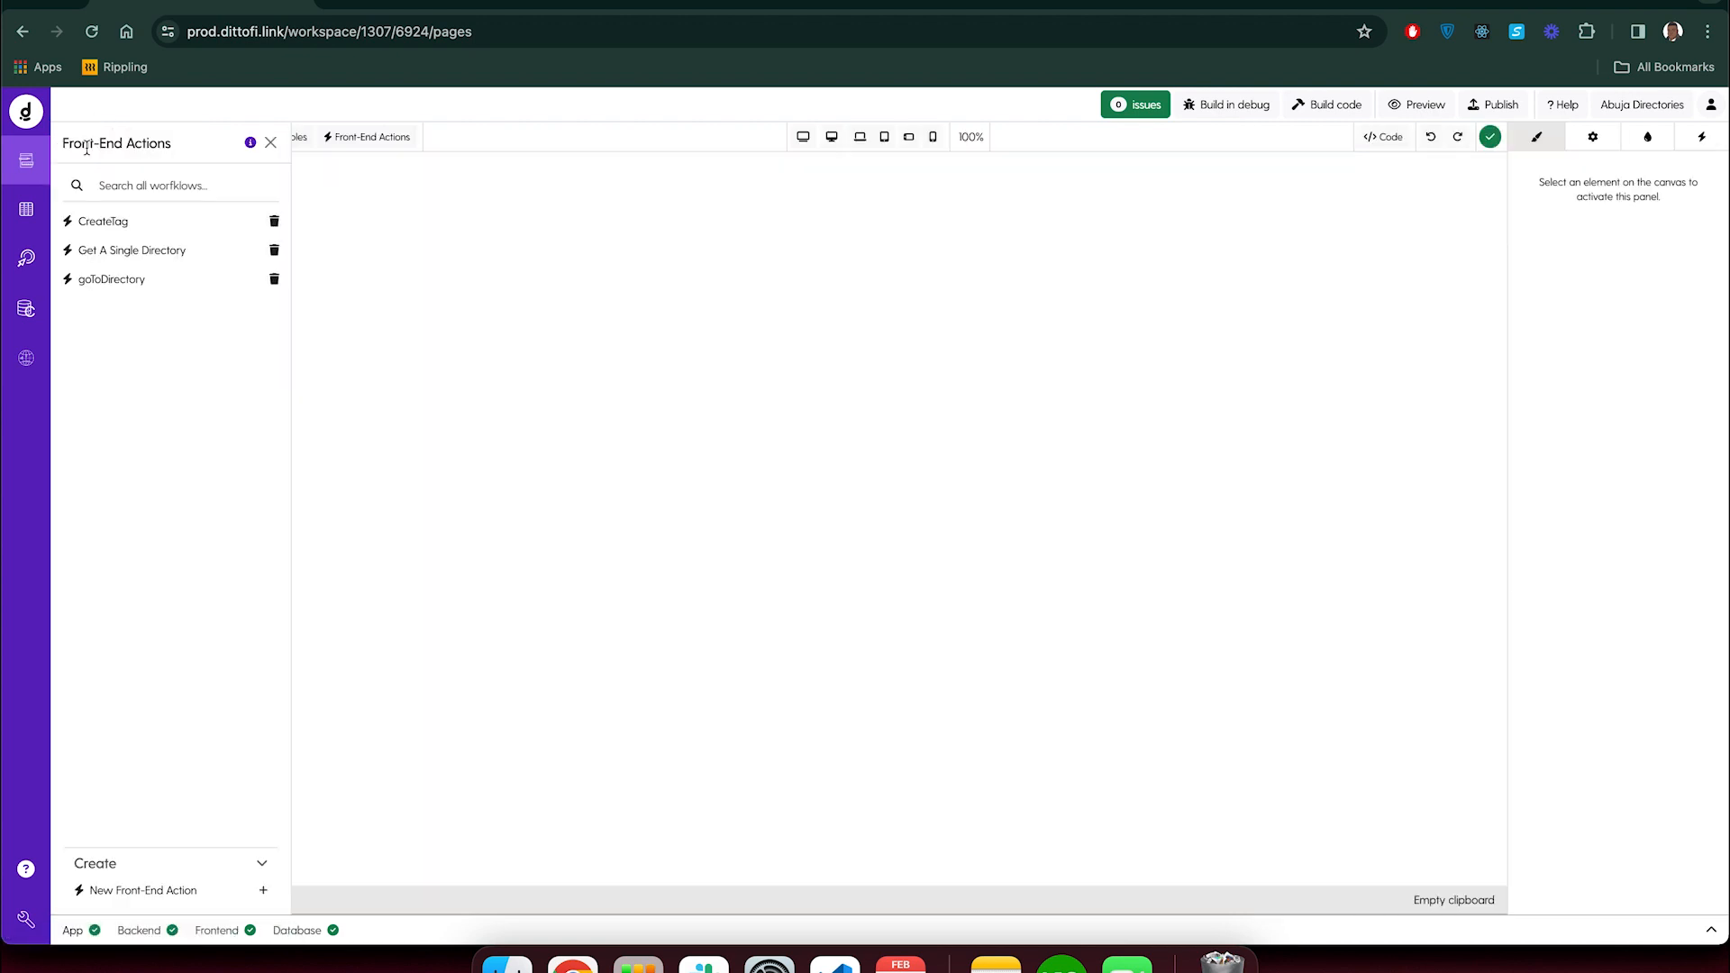
left_click(271, 143)
left_click(280, 137)
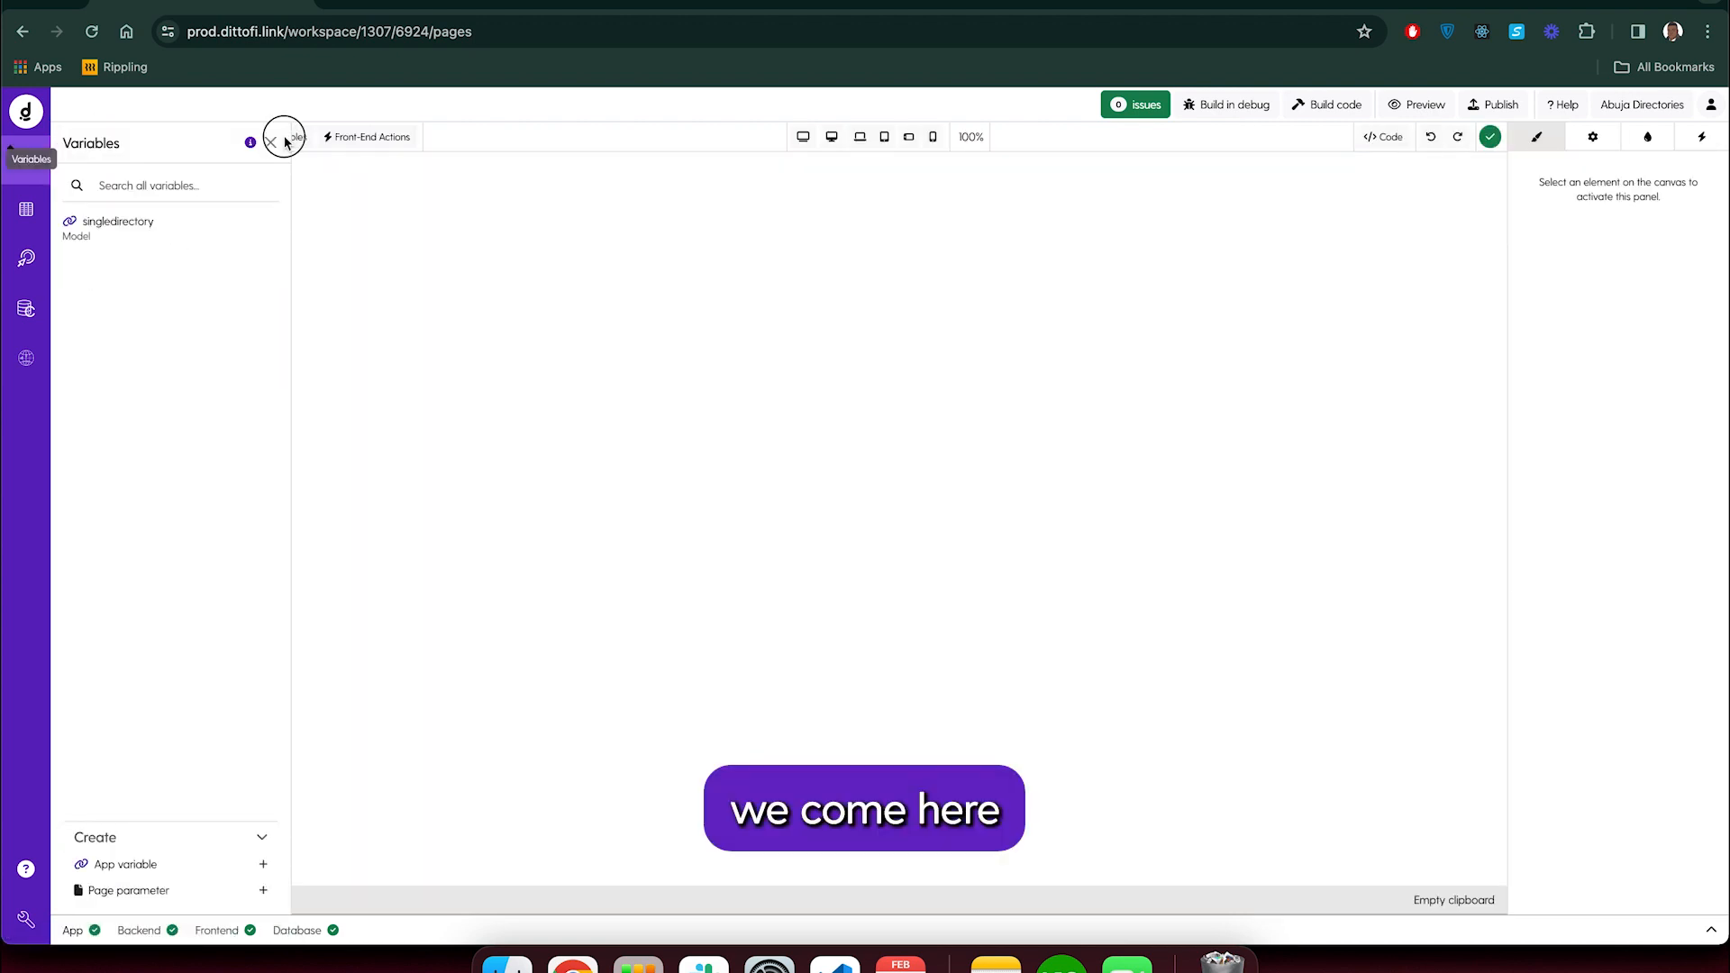
left_click(165, 867)
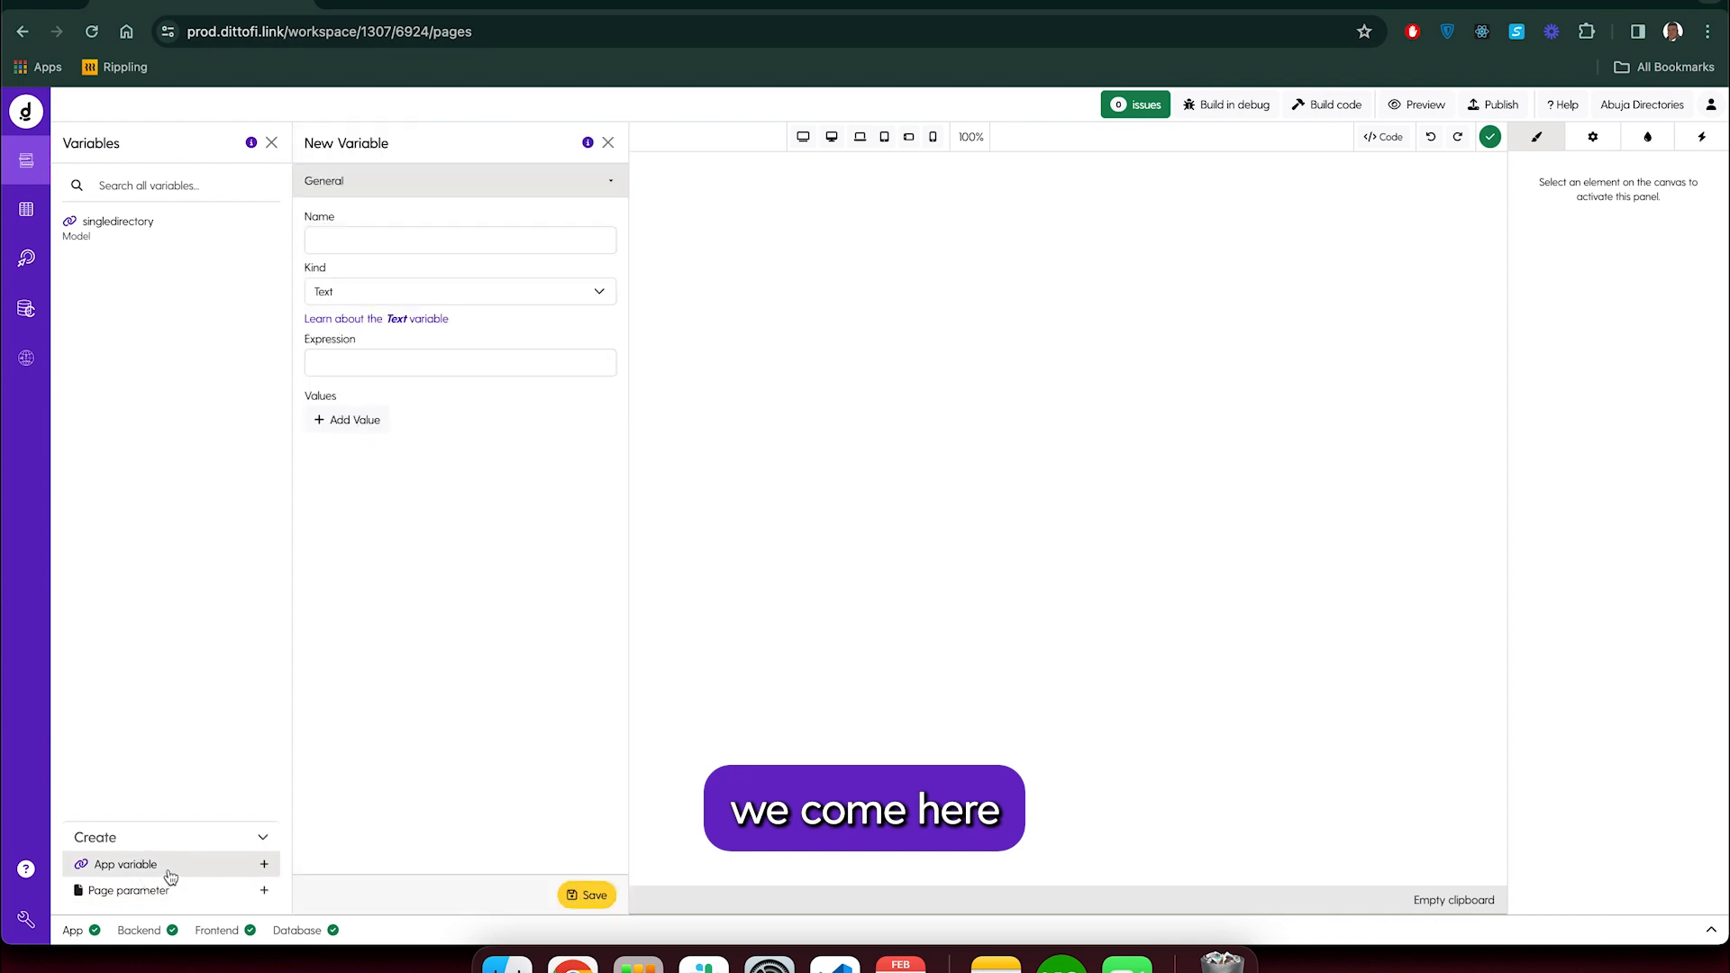
left_click(341, 240)
type("tagName")
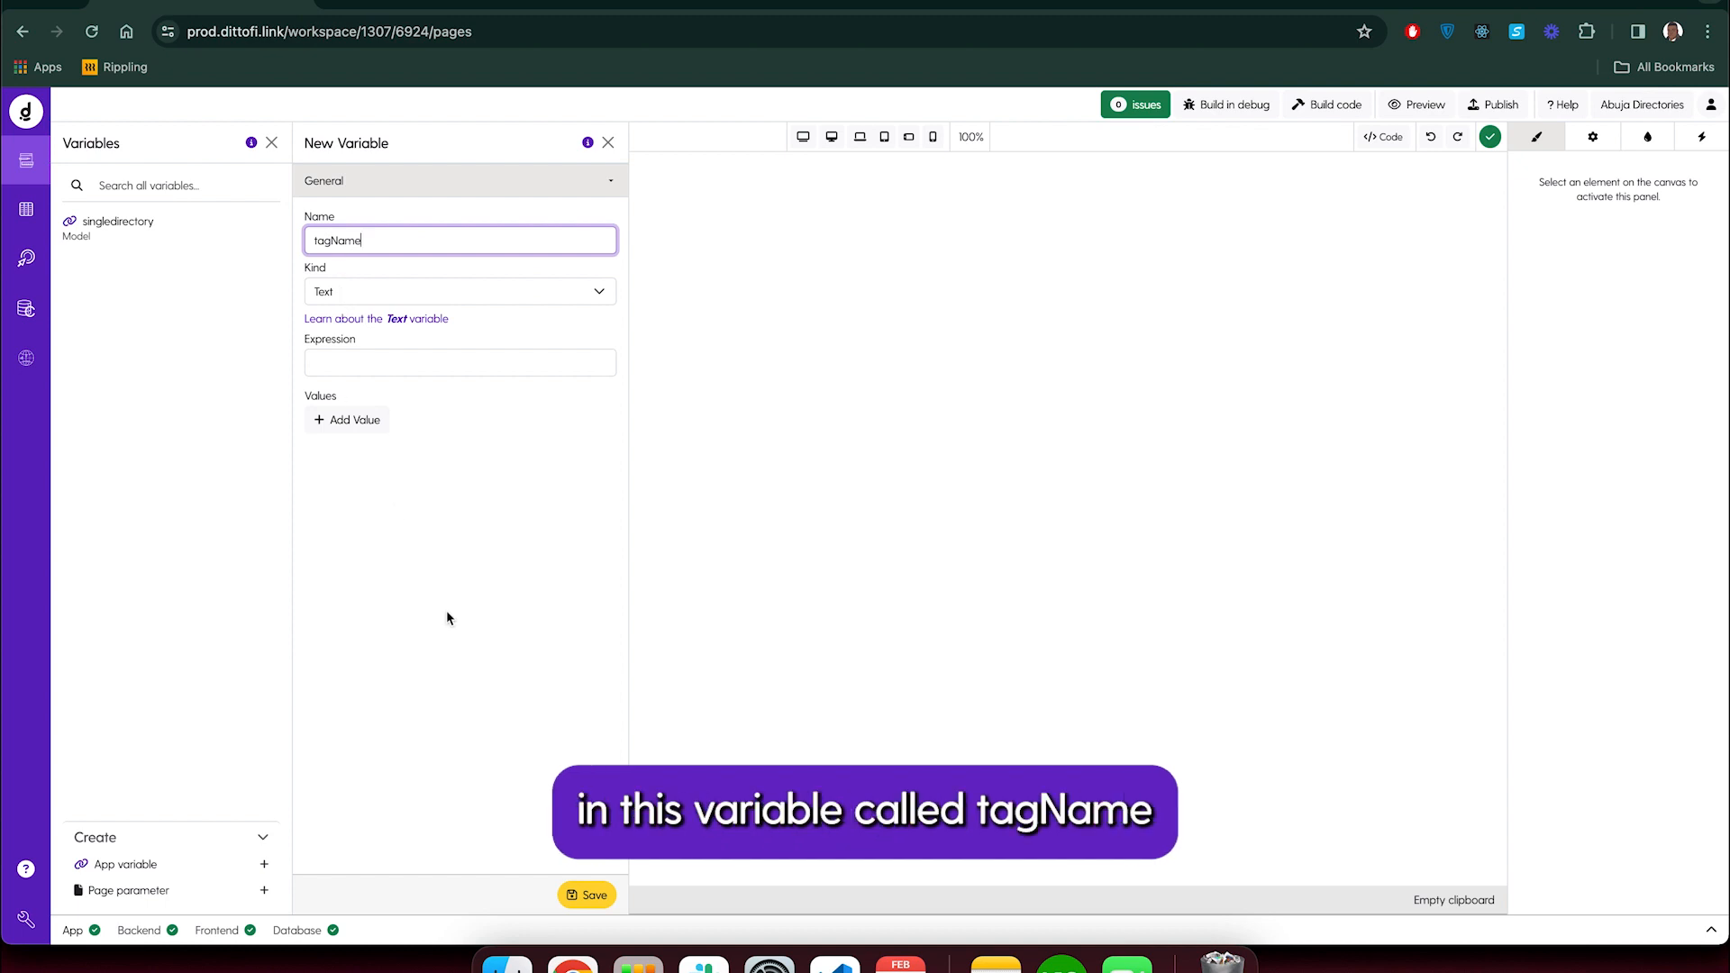
left_click(588, 895)
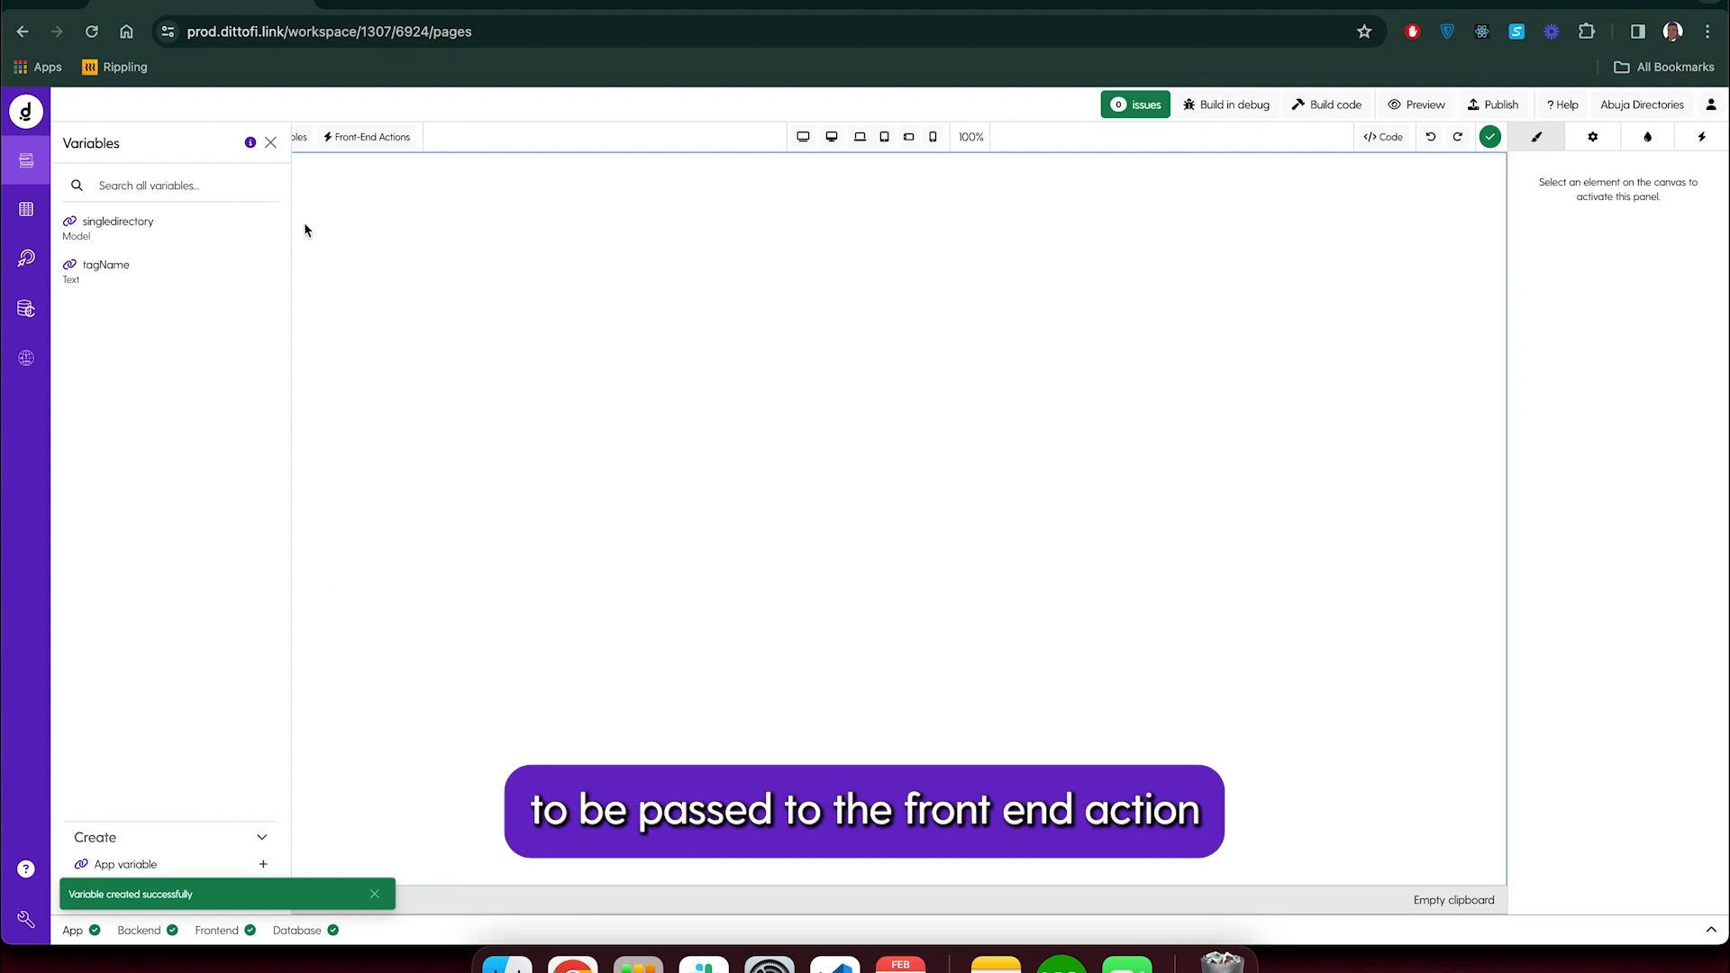
Reopen the CreateTag action and set its Run endpoint event to the Create Tag endpoint with response code createTagCode
left_click(270, 142)
left_click(361, 140)
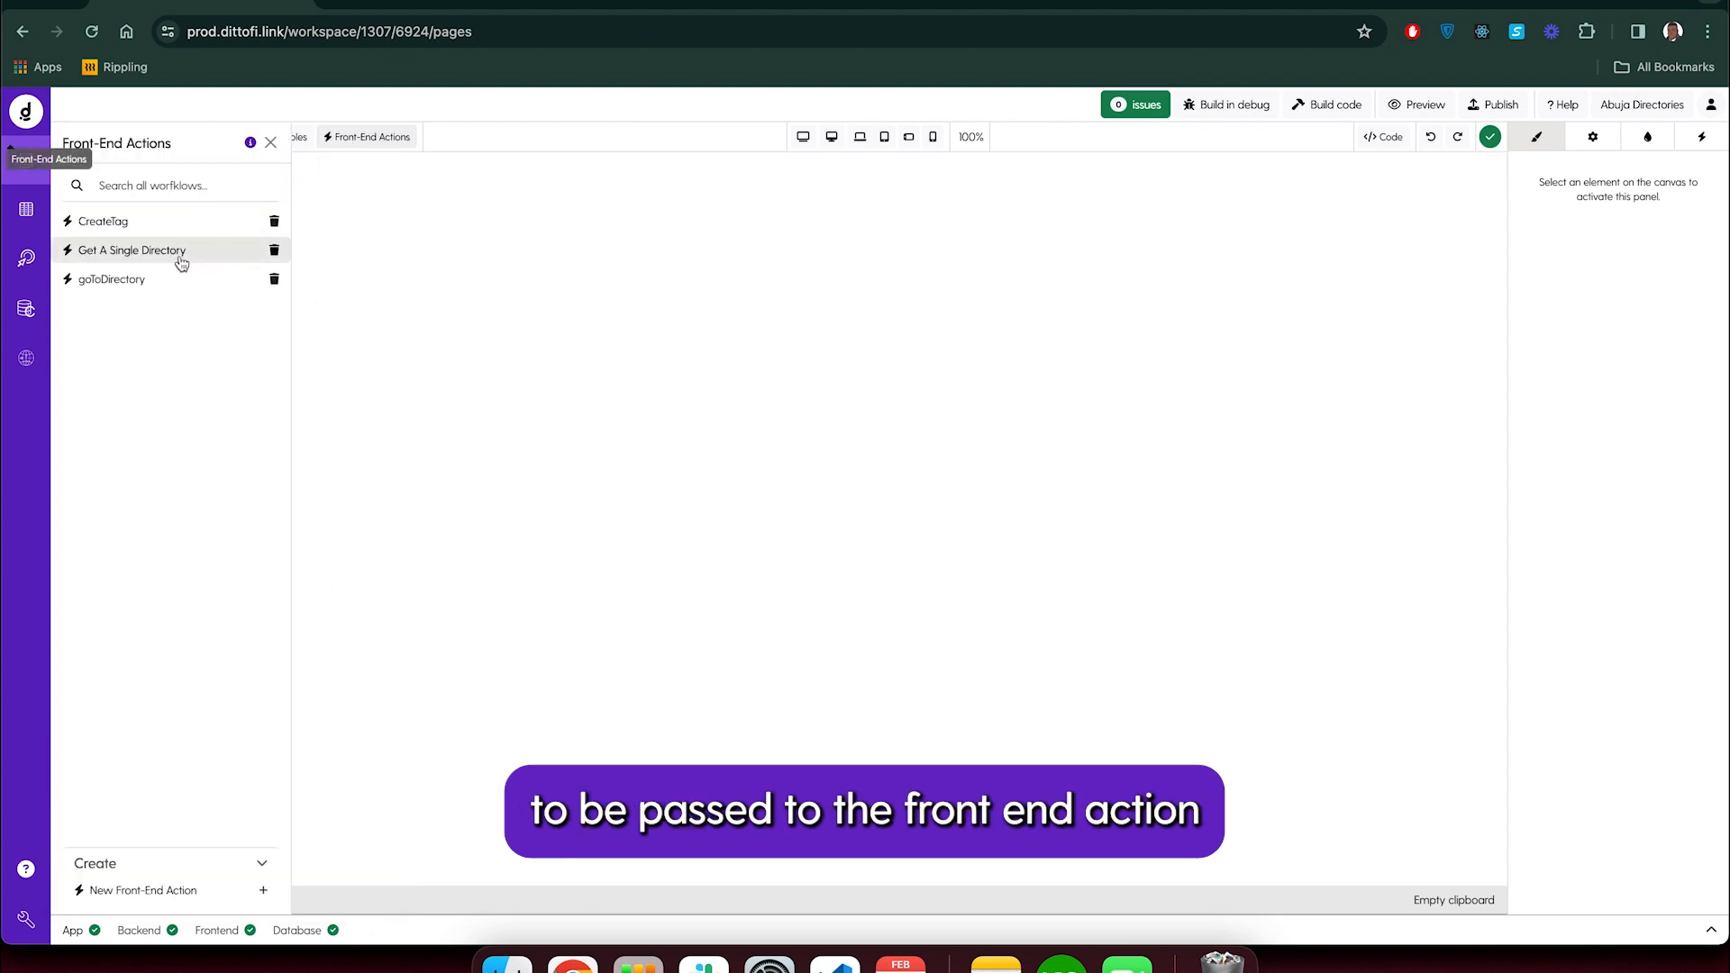
left_click(137, 228)
left_click(215, 407)
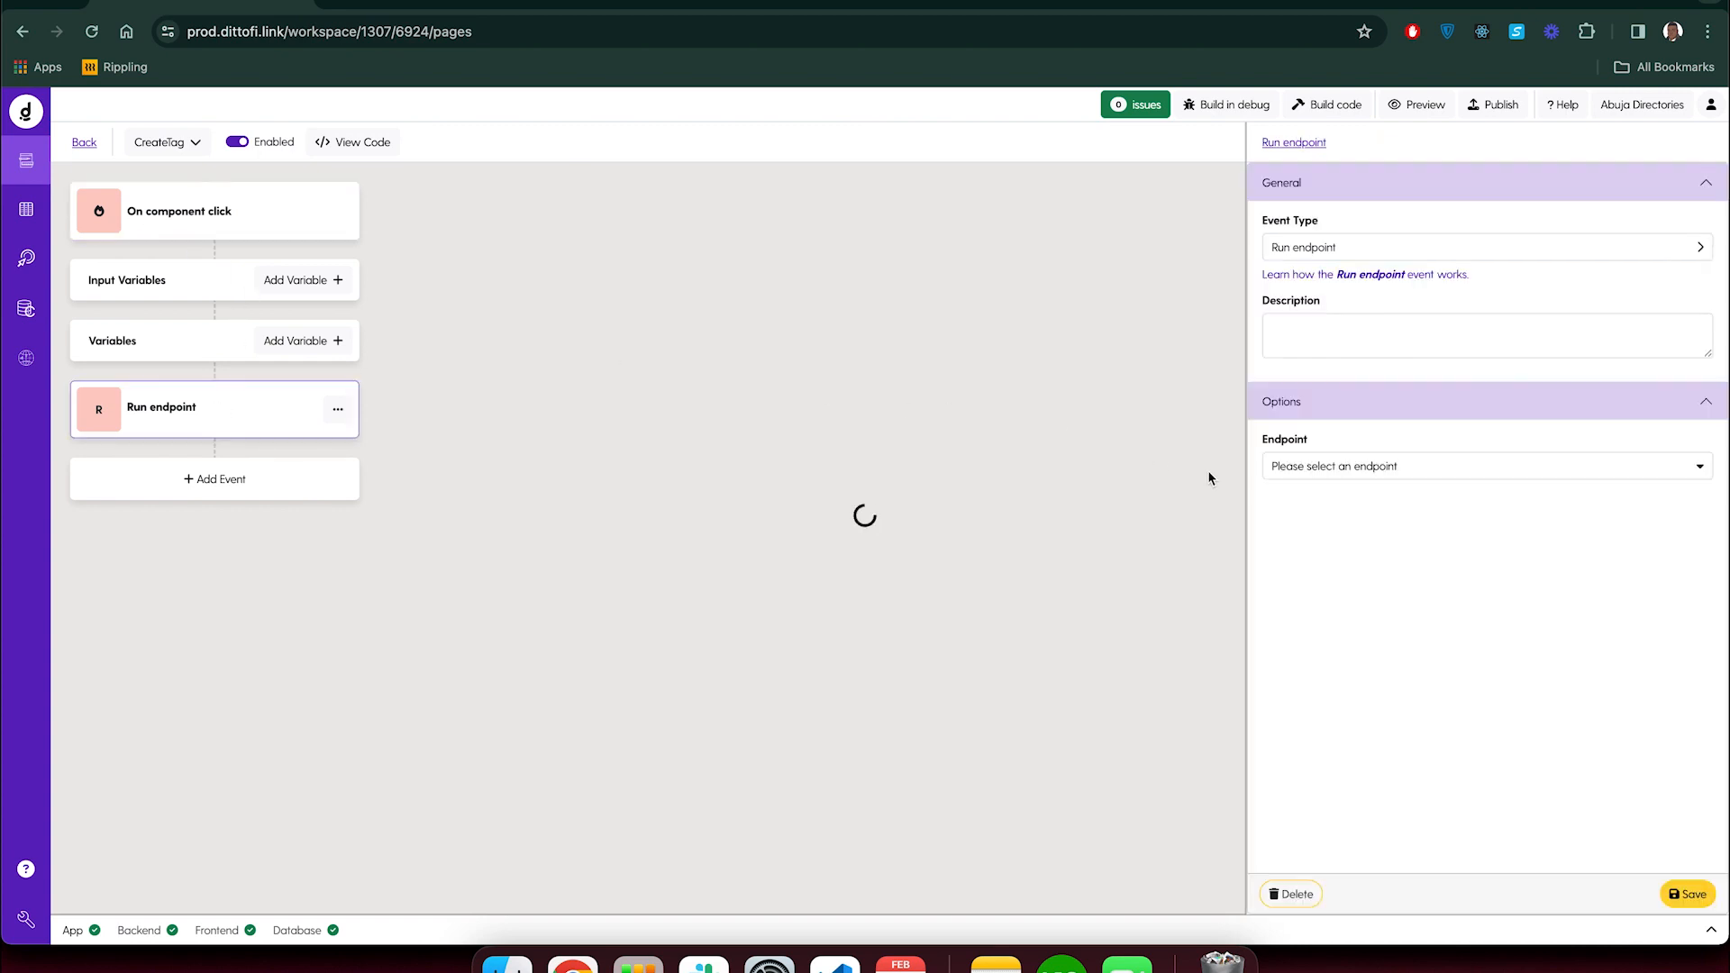
left_click(1498, 474)
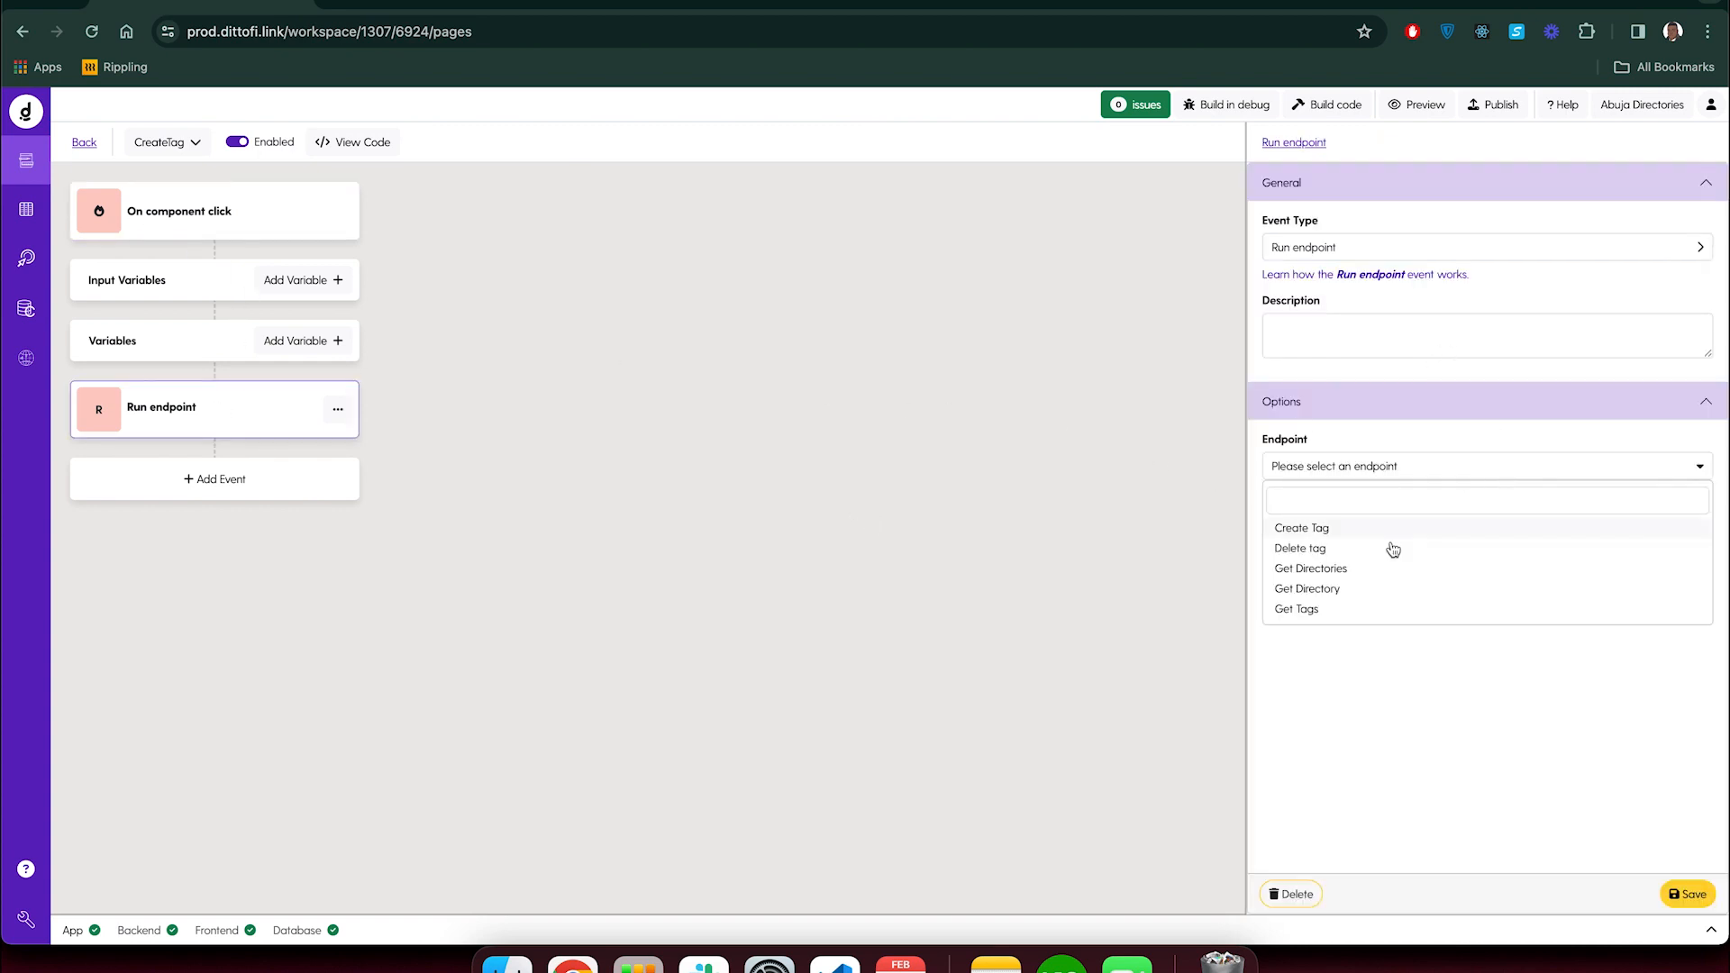
left_click(1350, 532)
left_click(1387, 530)
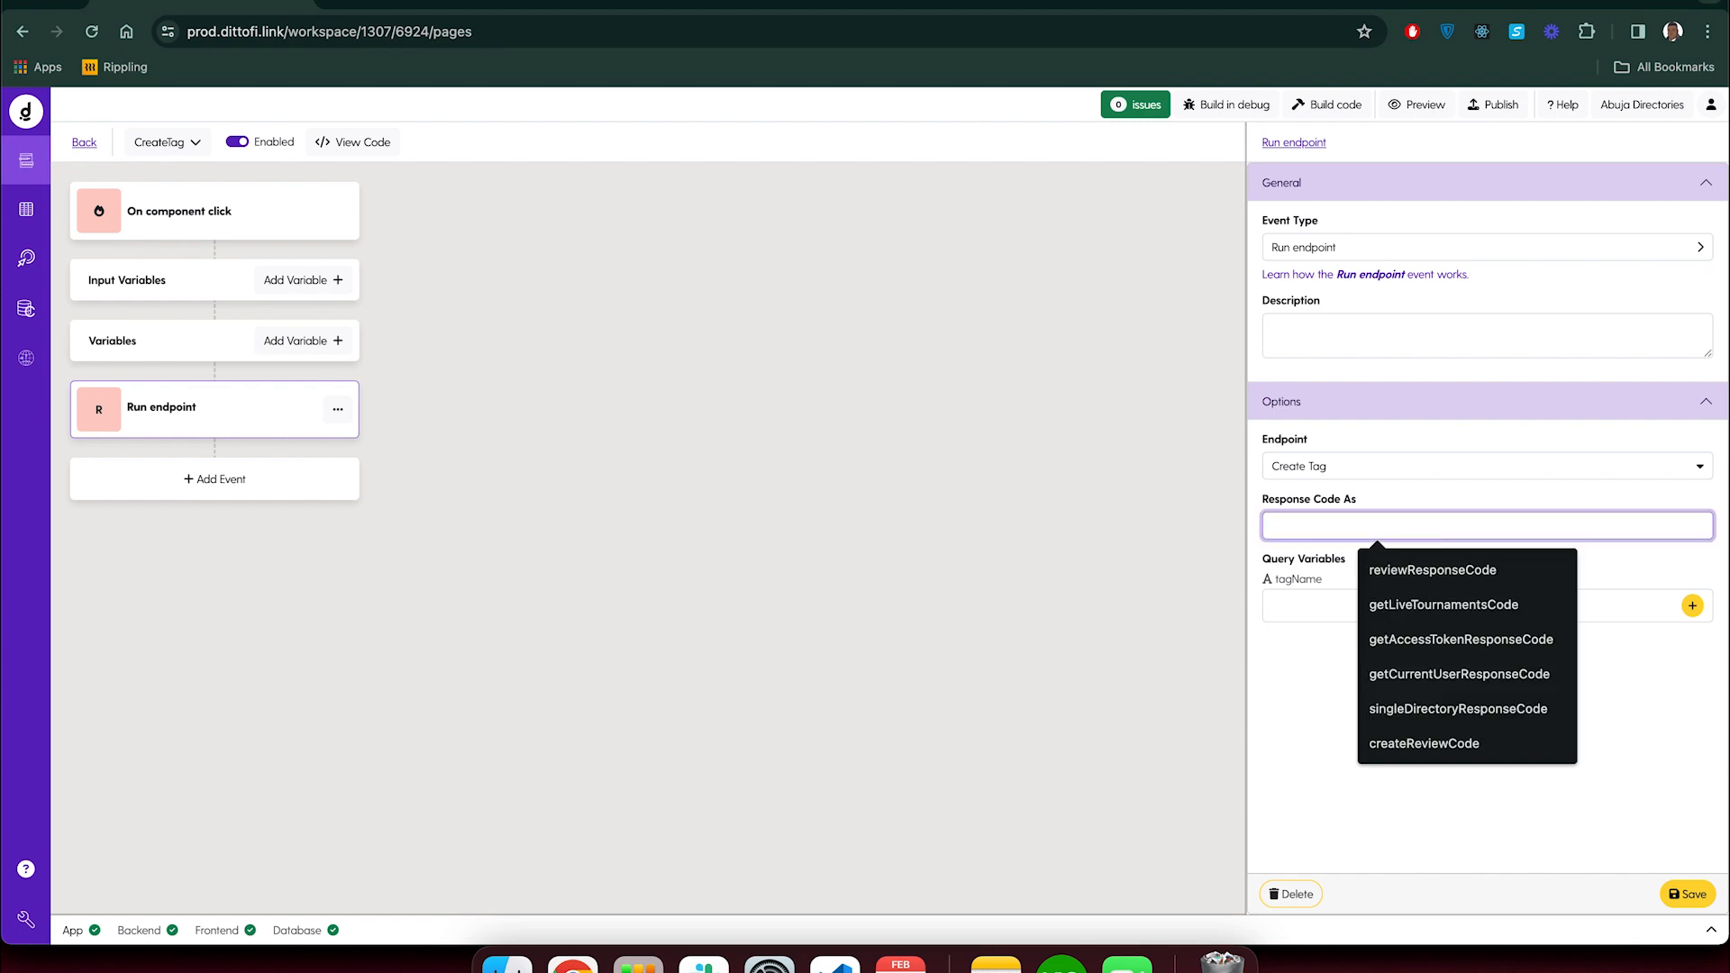
type("createTagCode")
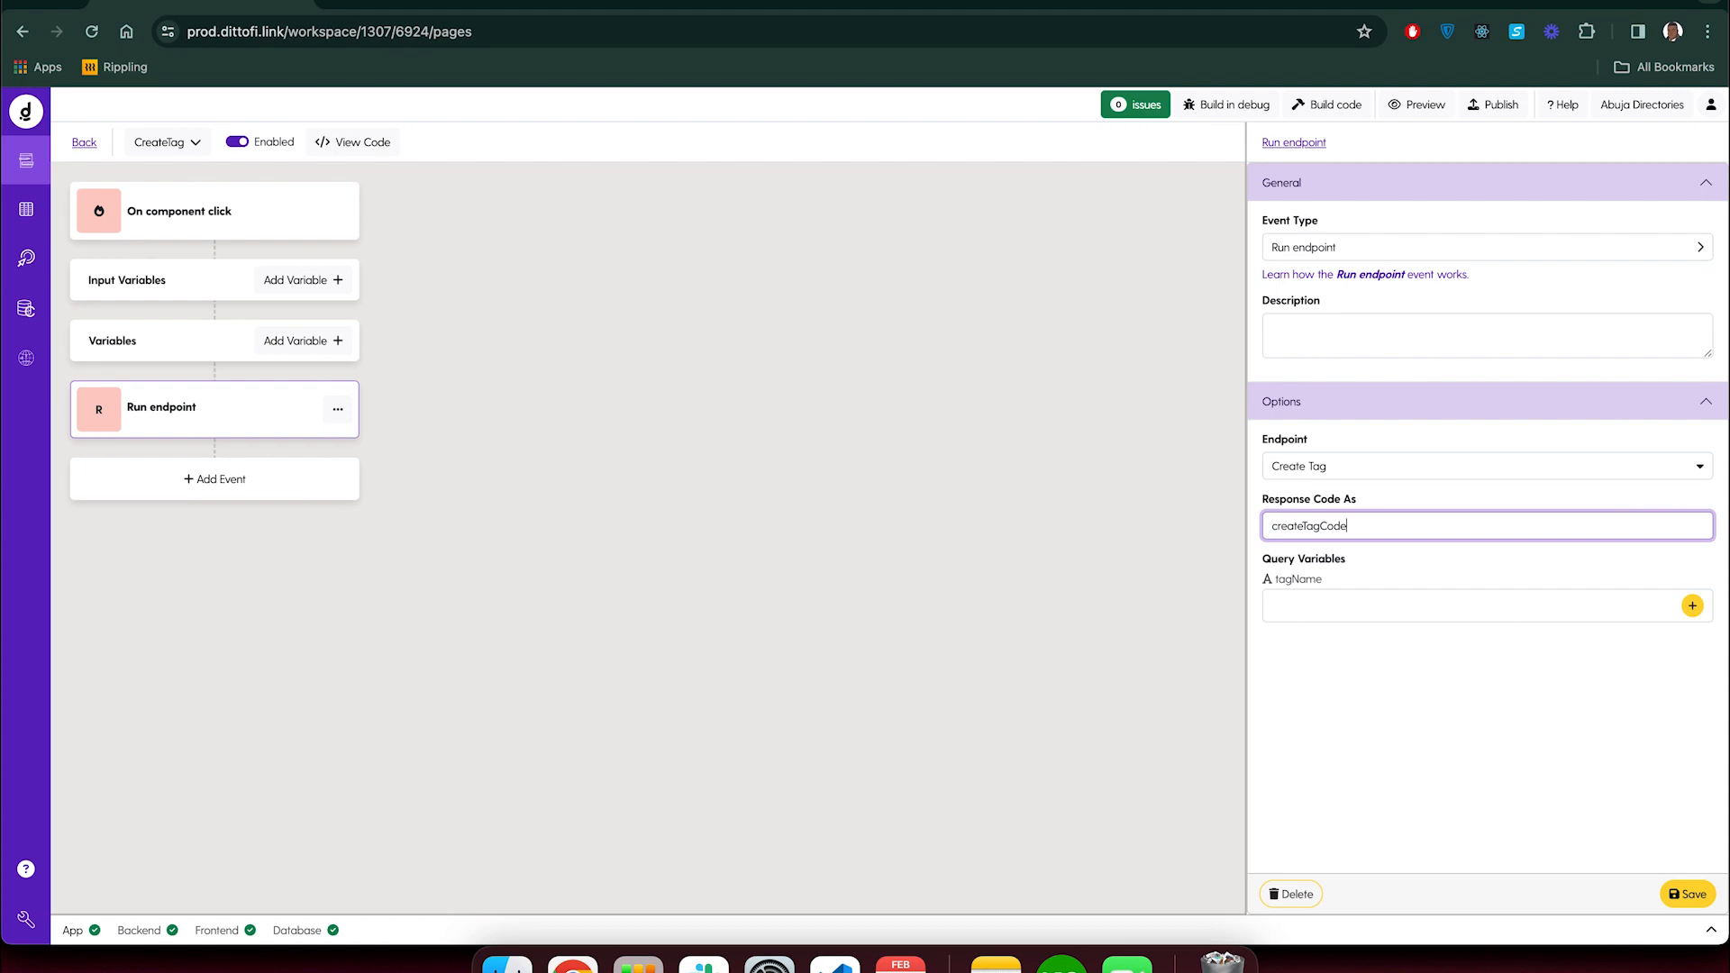
Pass the tagName app variable as the endpoint's tagName query variable and save the event
left_click(1693, 606)
left_click(545, 191)
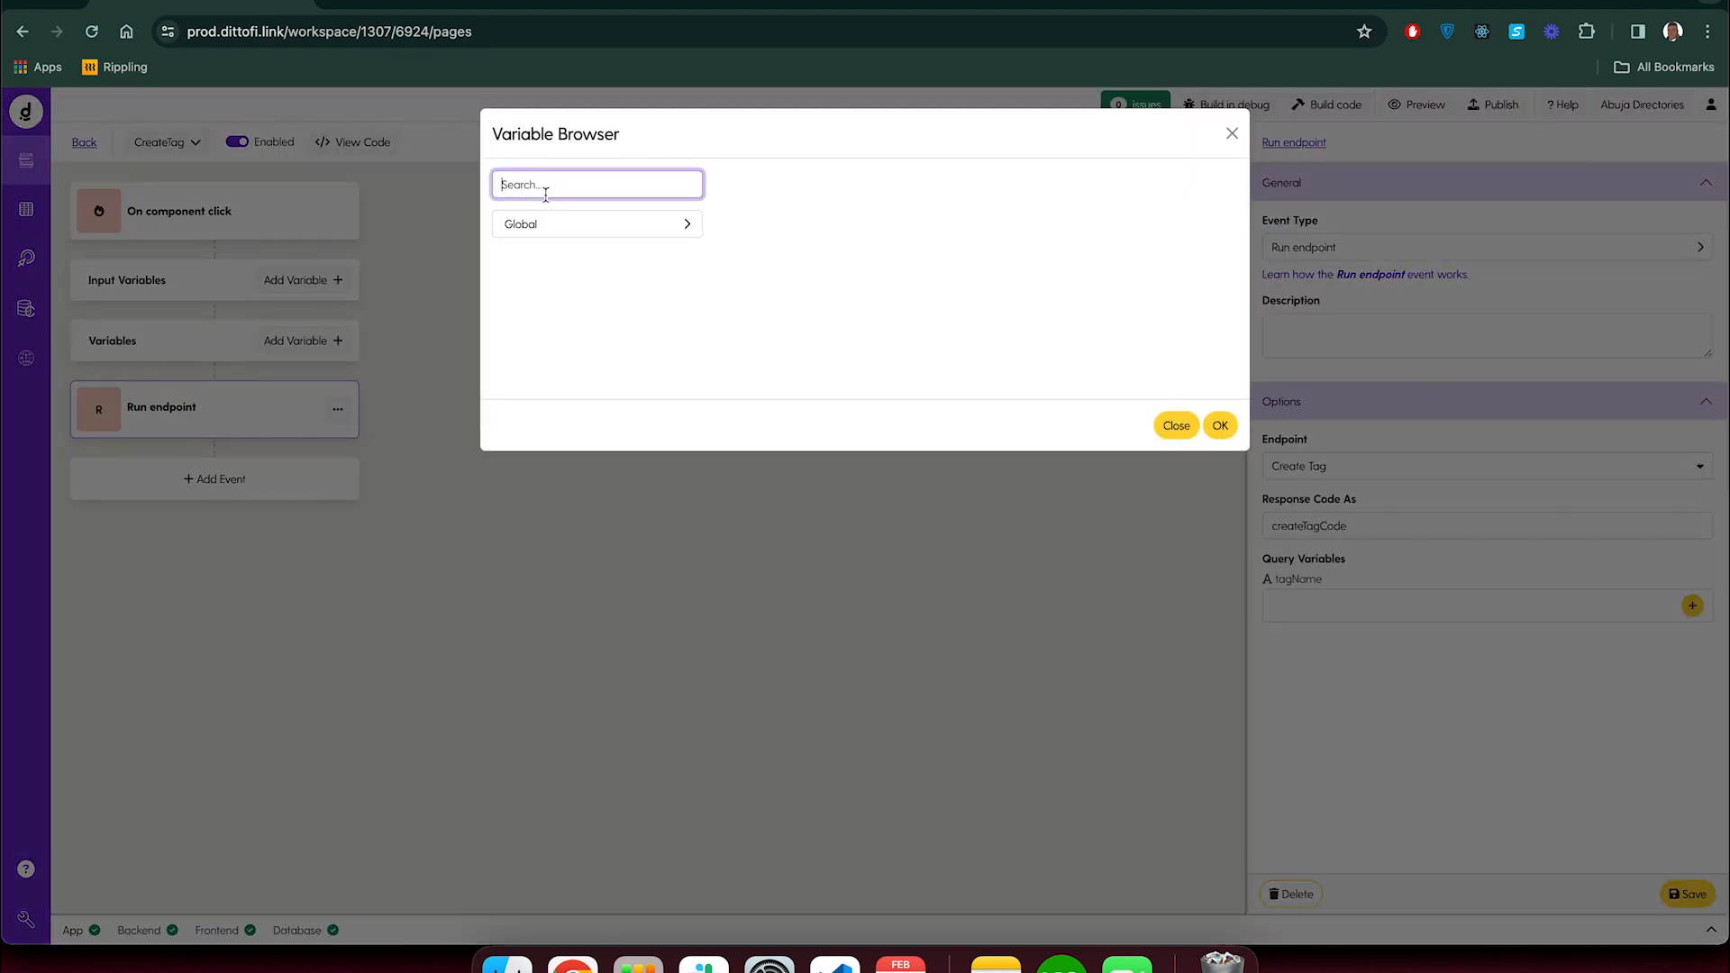
type("tag")
left_click(541, 230)
left_click(1221, 426)
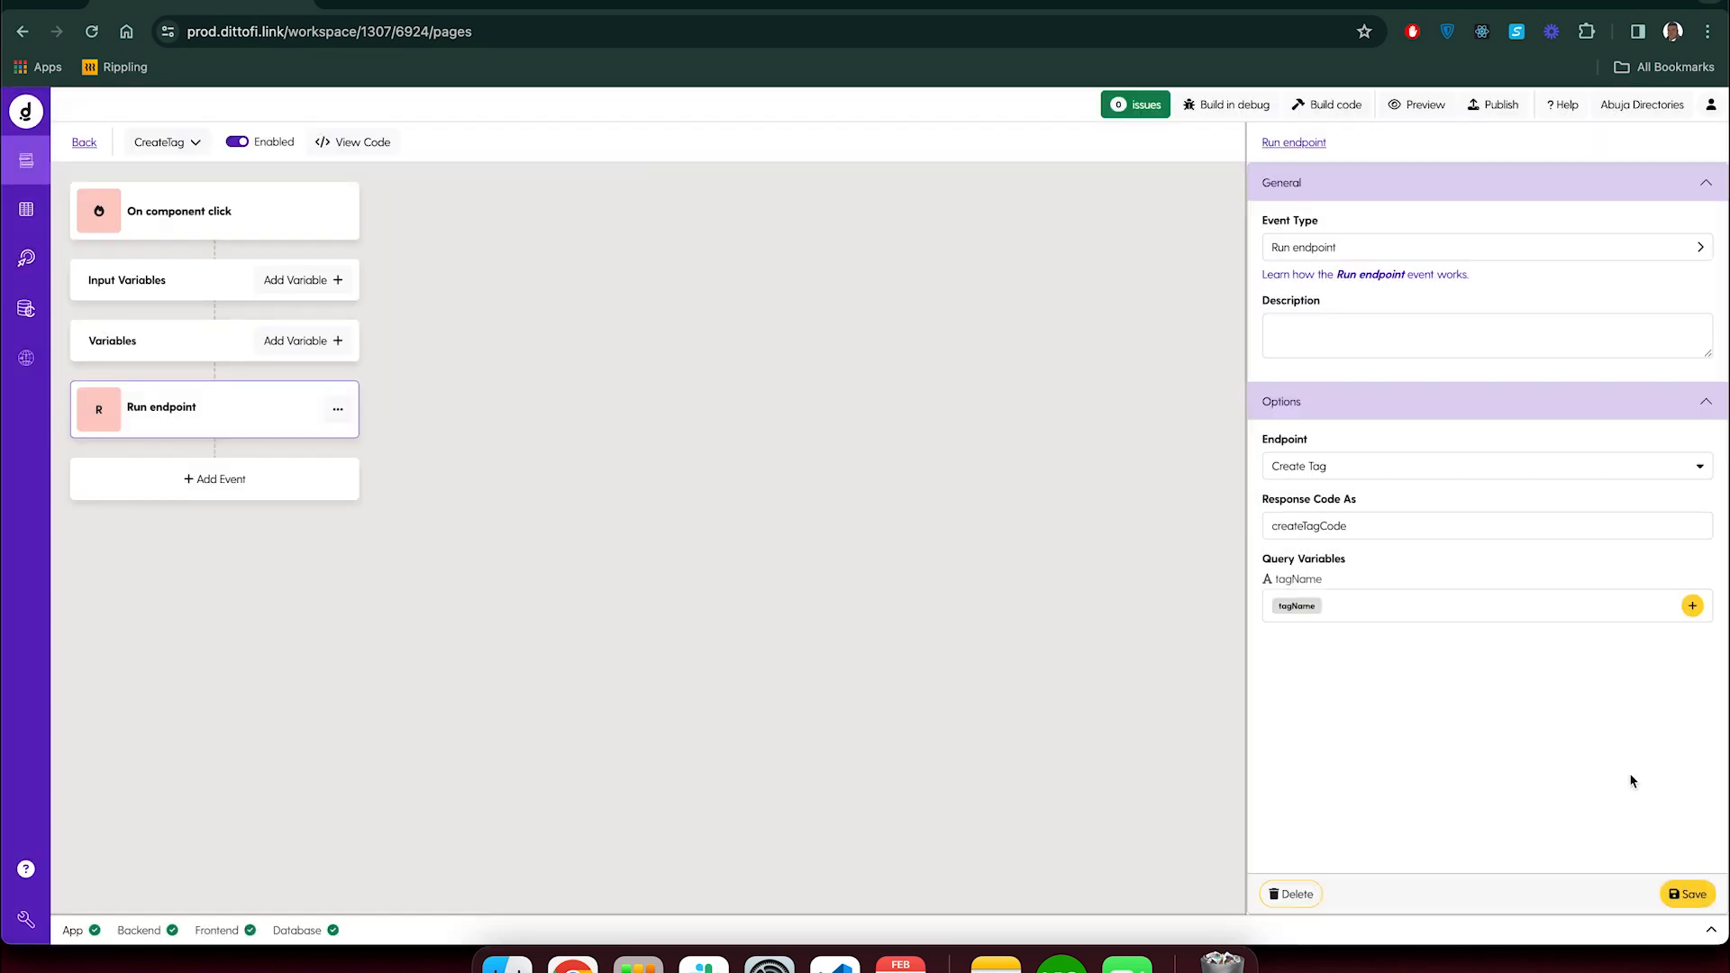
left_click(1685, 892)
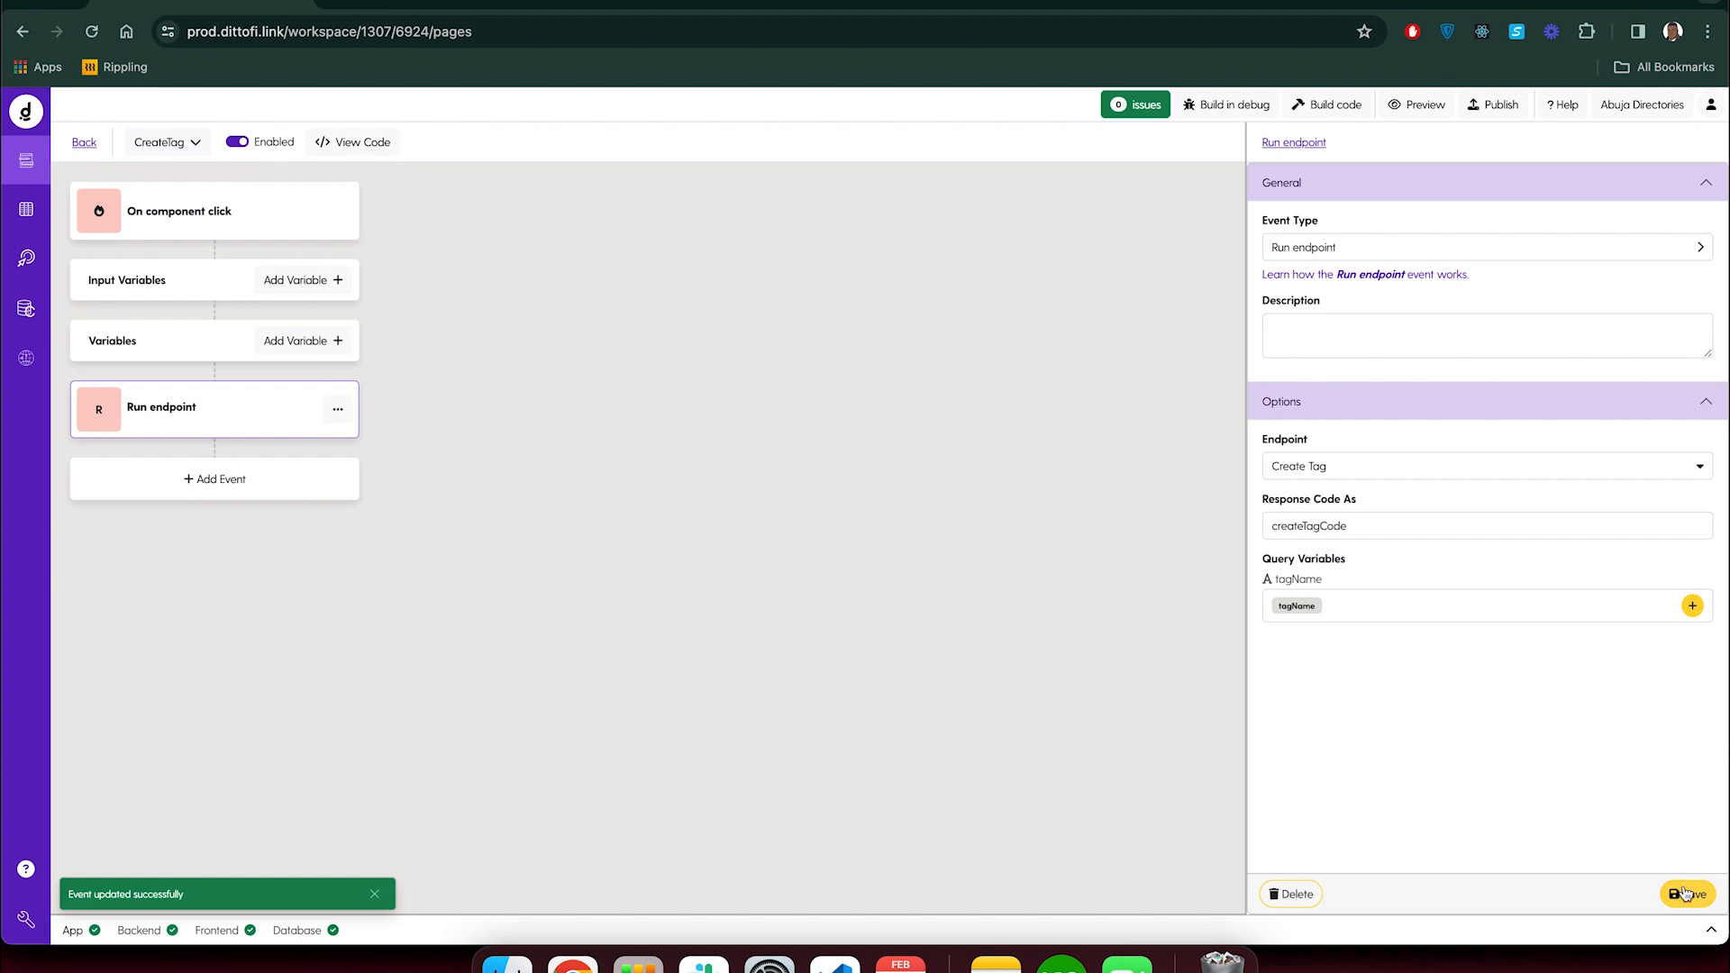
Add an event below the Run endpoint event, set its type to Condition, and add one condition
left_click(339, 413)
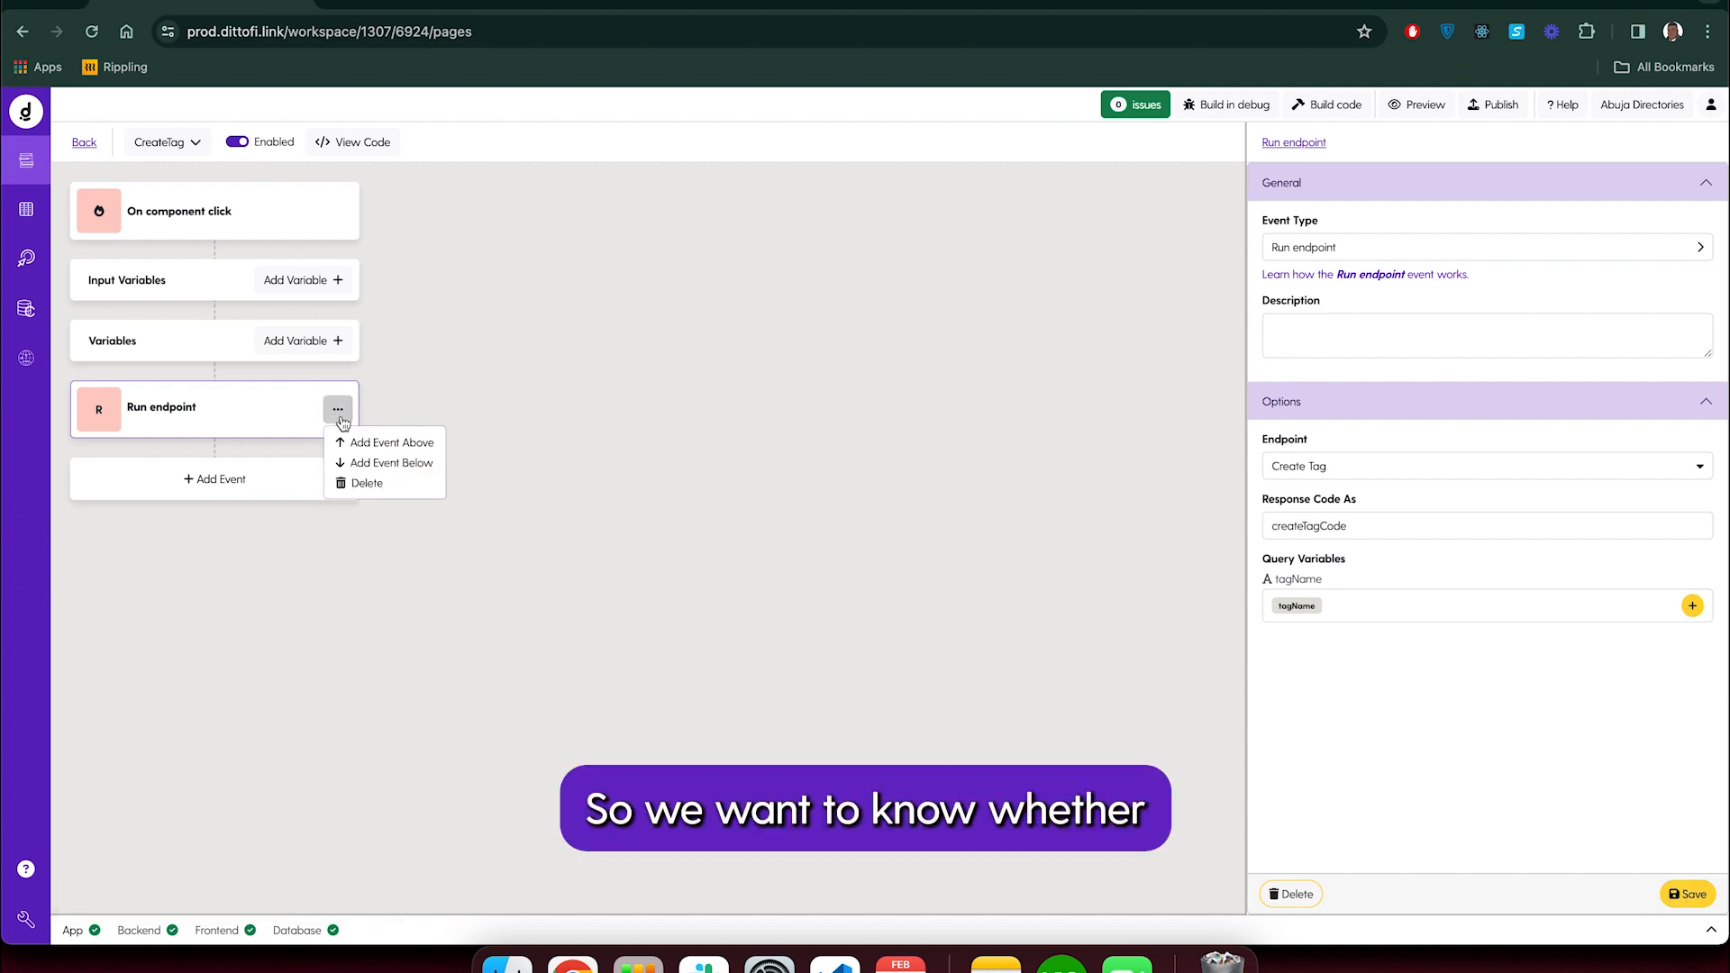
left_click(372, 470)
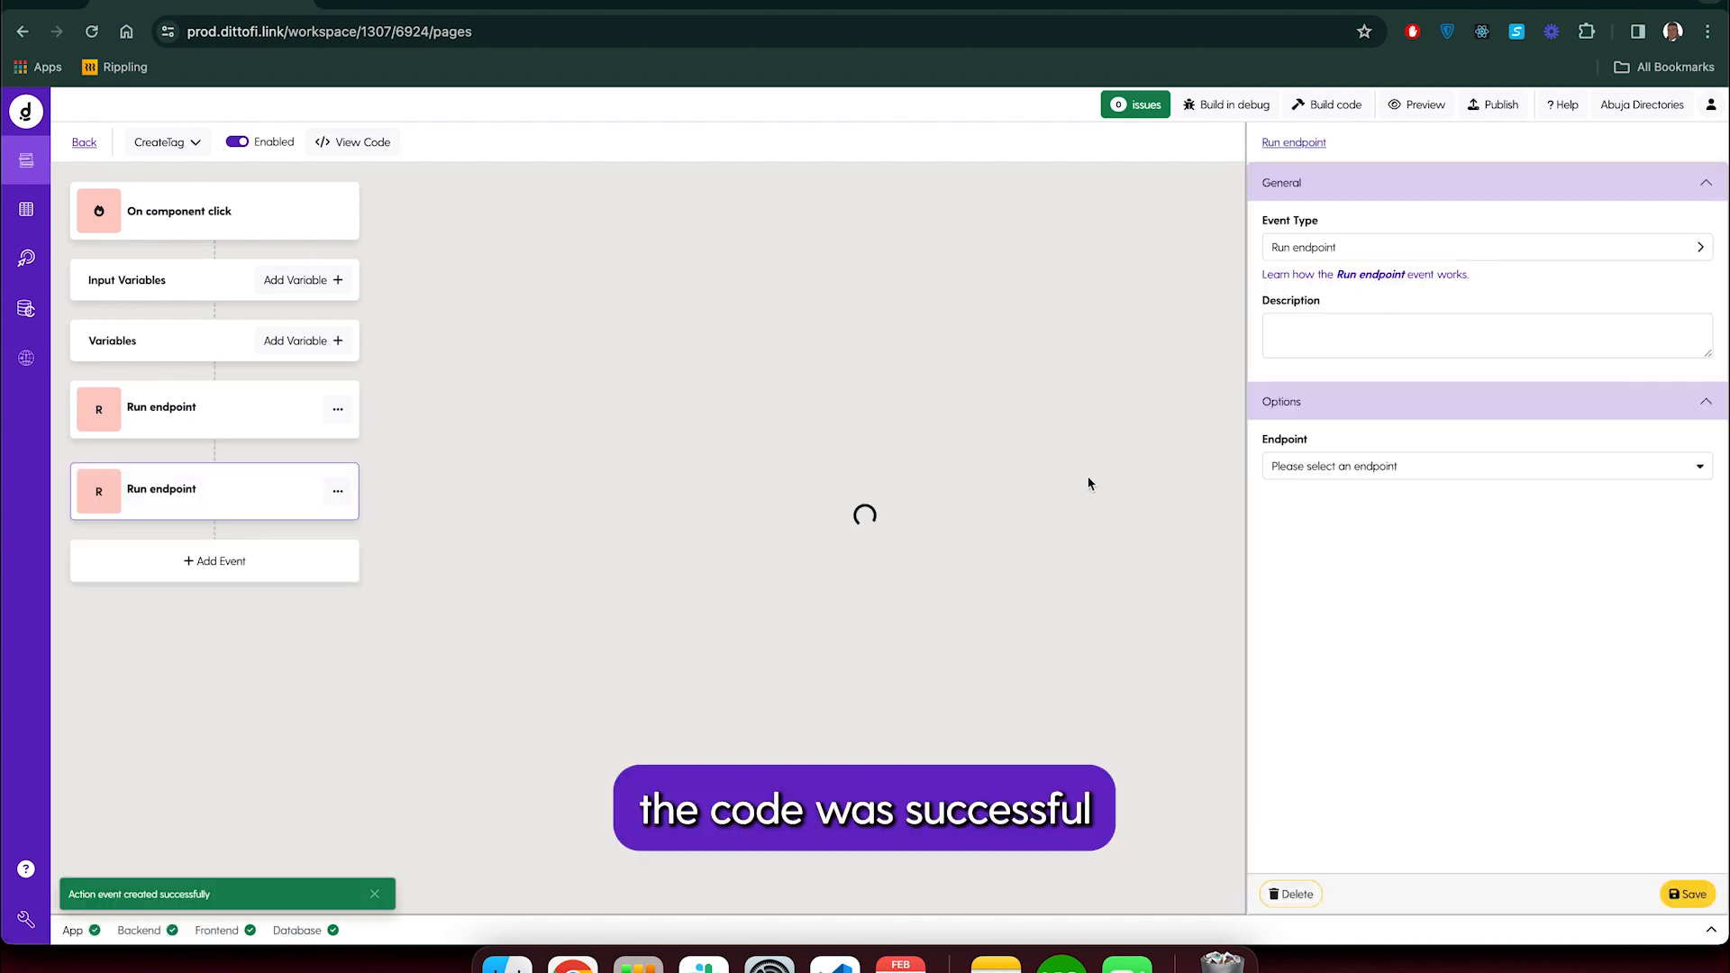
left_click(1345, 255)
mouse_move(1323, 331)
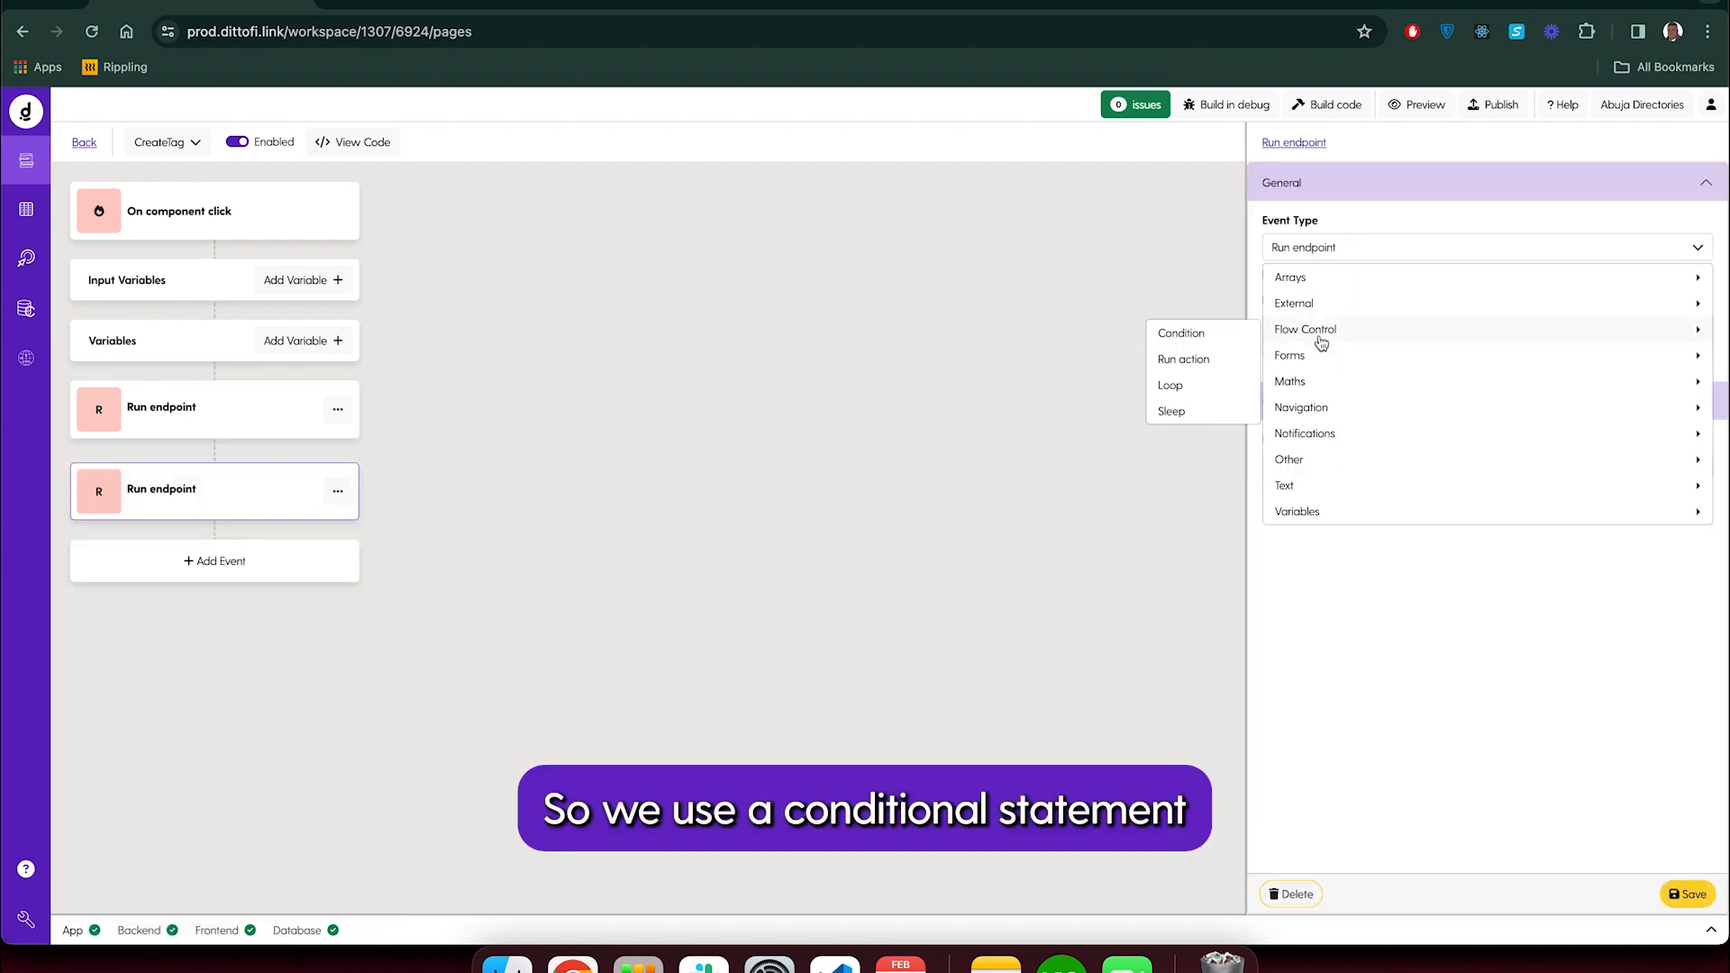
left_click(1248, 336)
left_click(1654, 446)
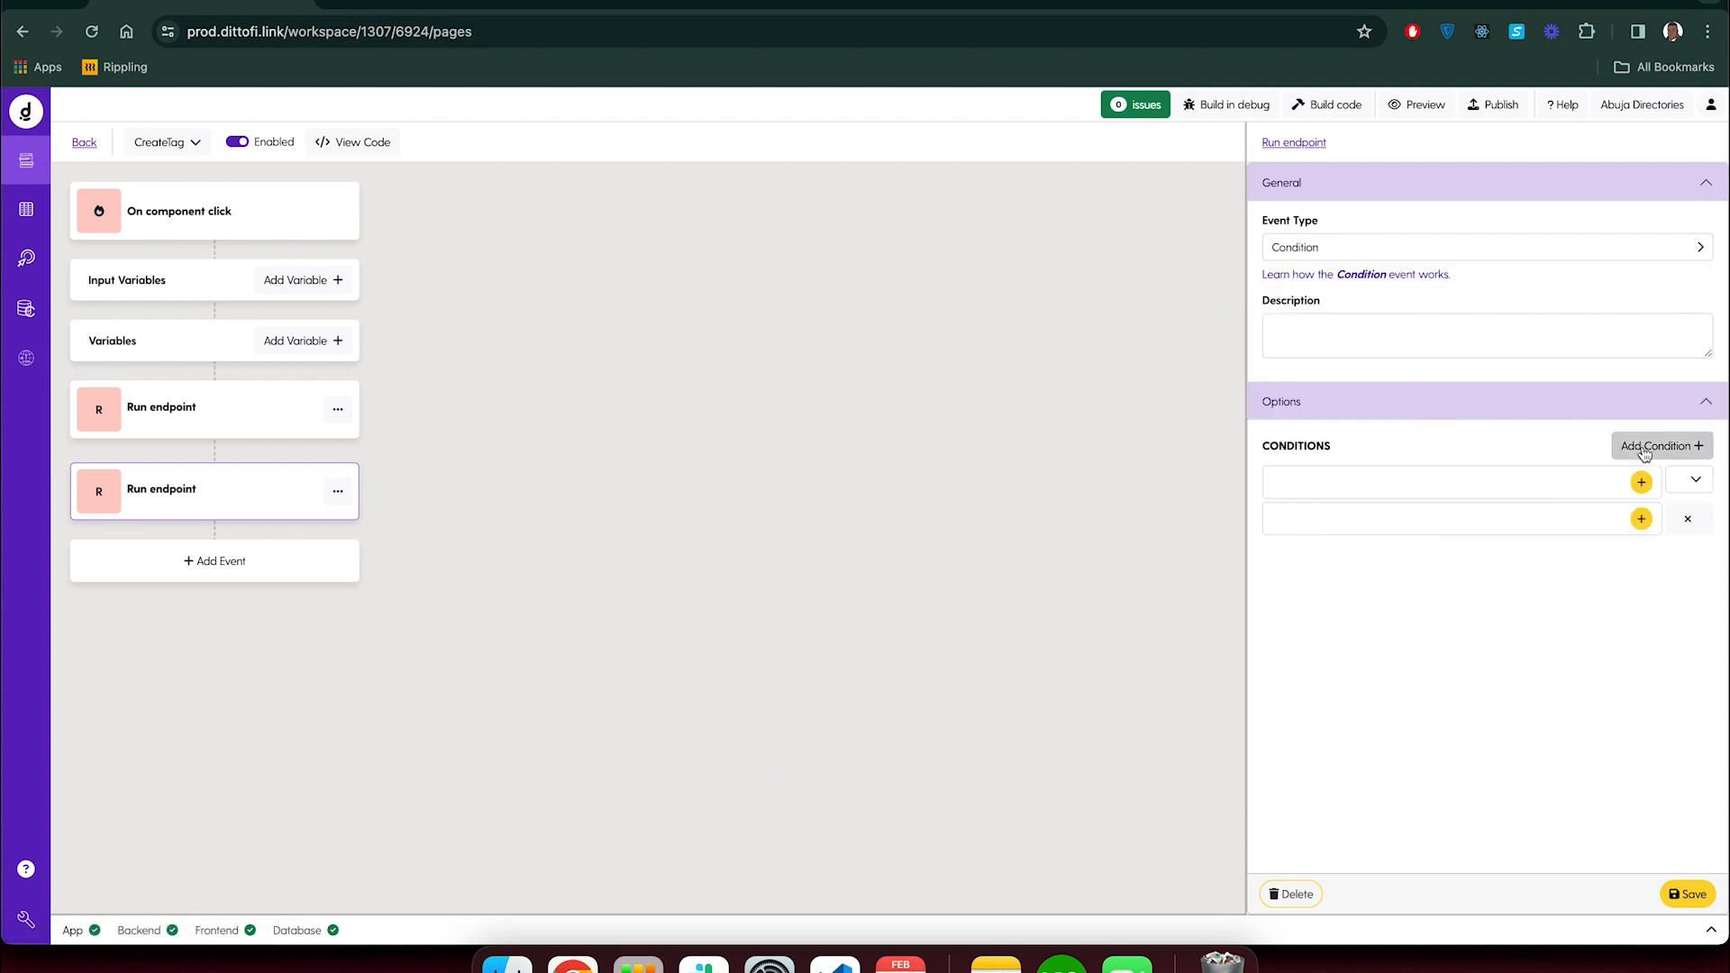
Use the createTagCode event variable as the first operand of the condition
left_click(1642, 482)
left_click(552, 224)
left_click(562, 266)
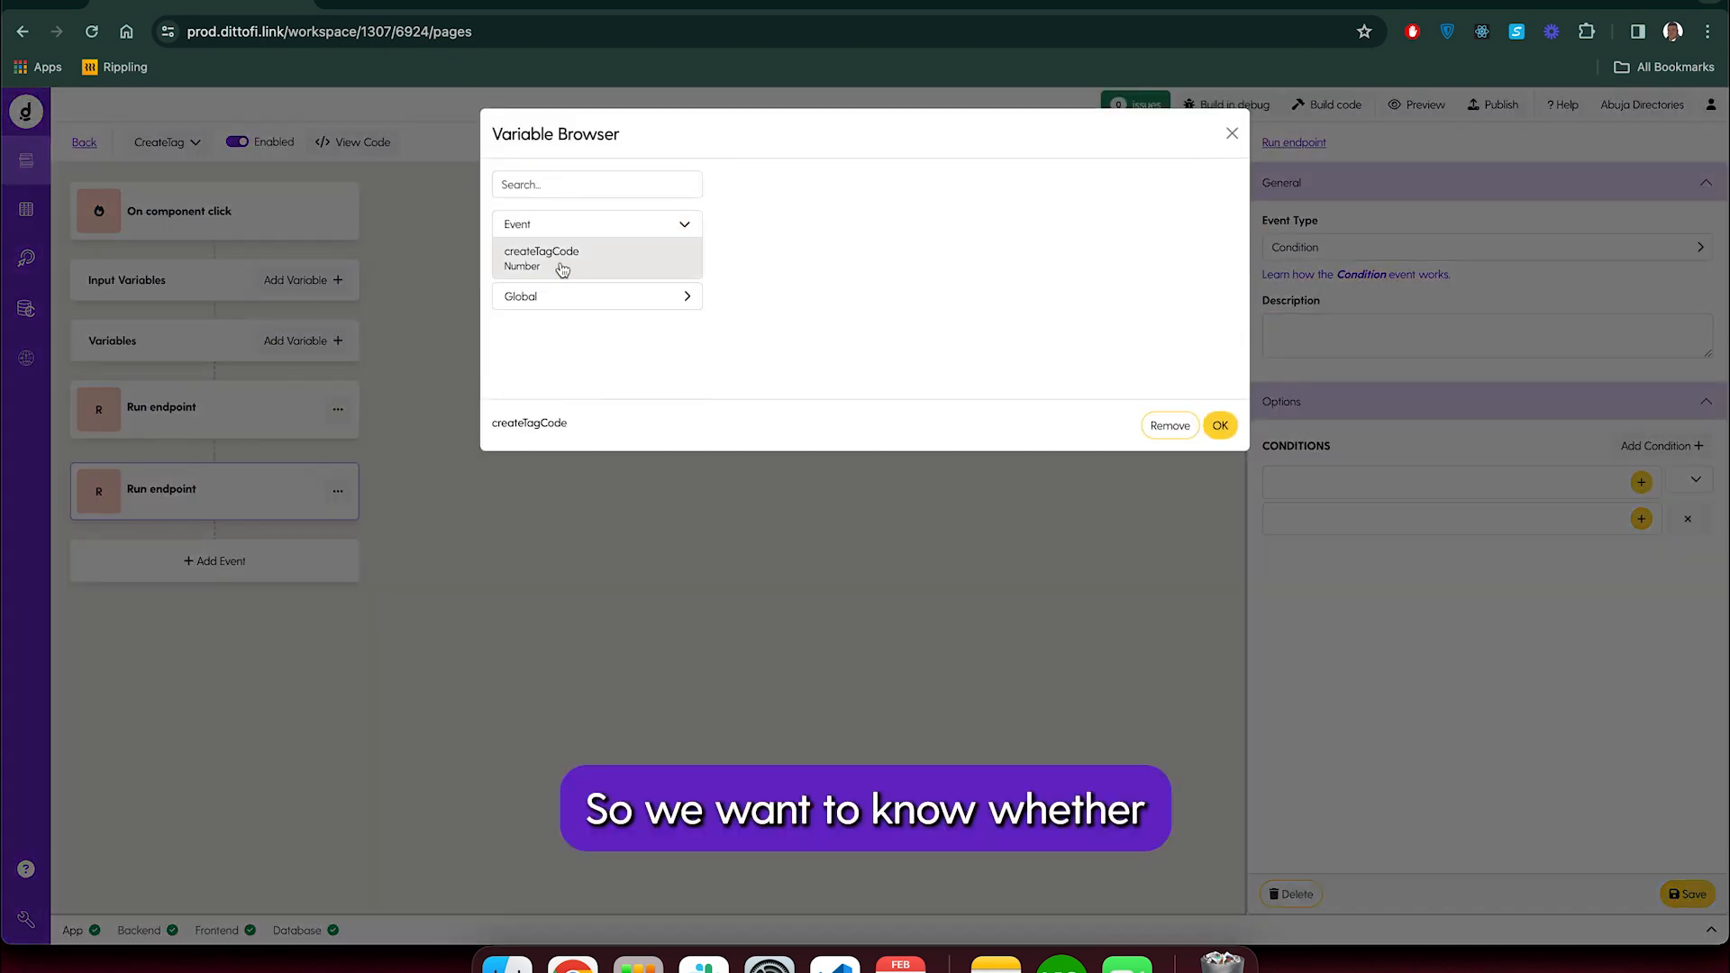
left_click(1220, 426)
left_click(1642, 520)
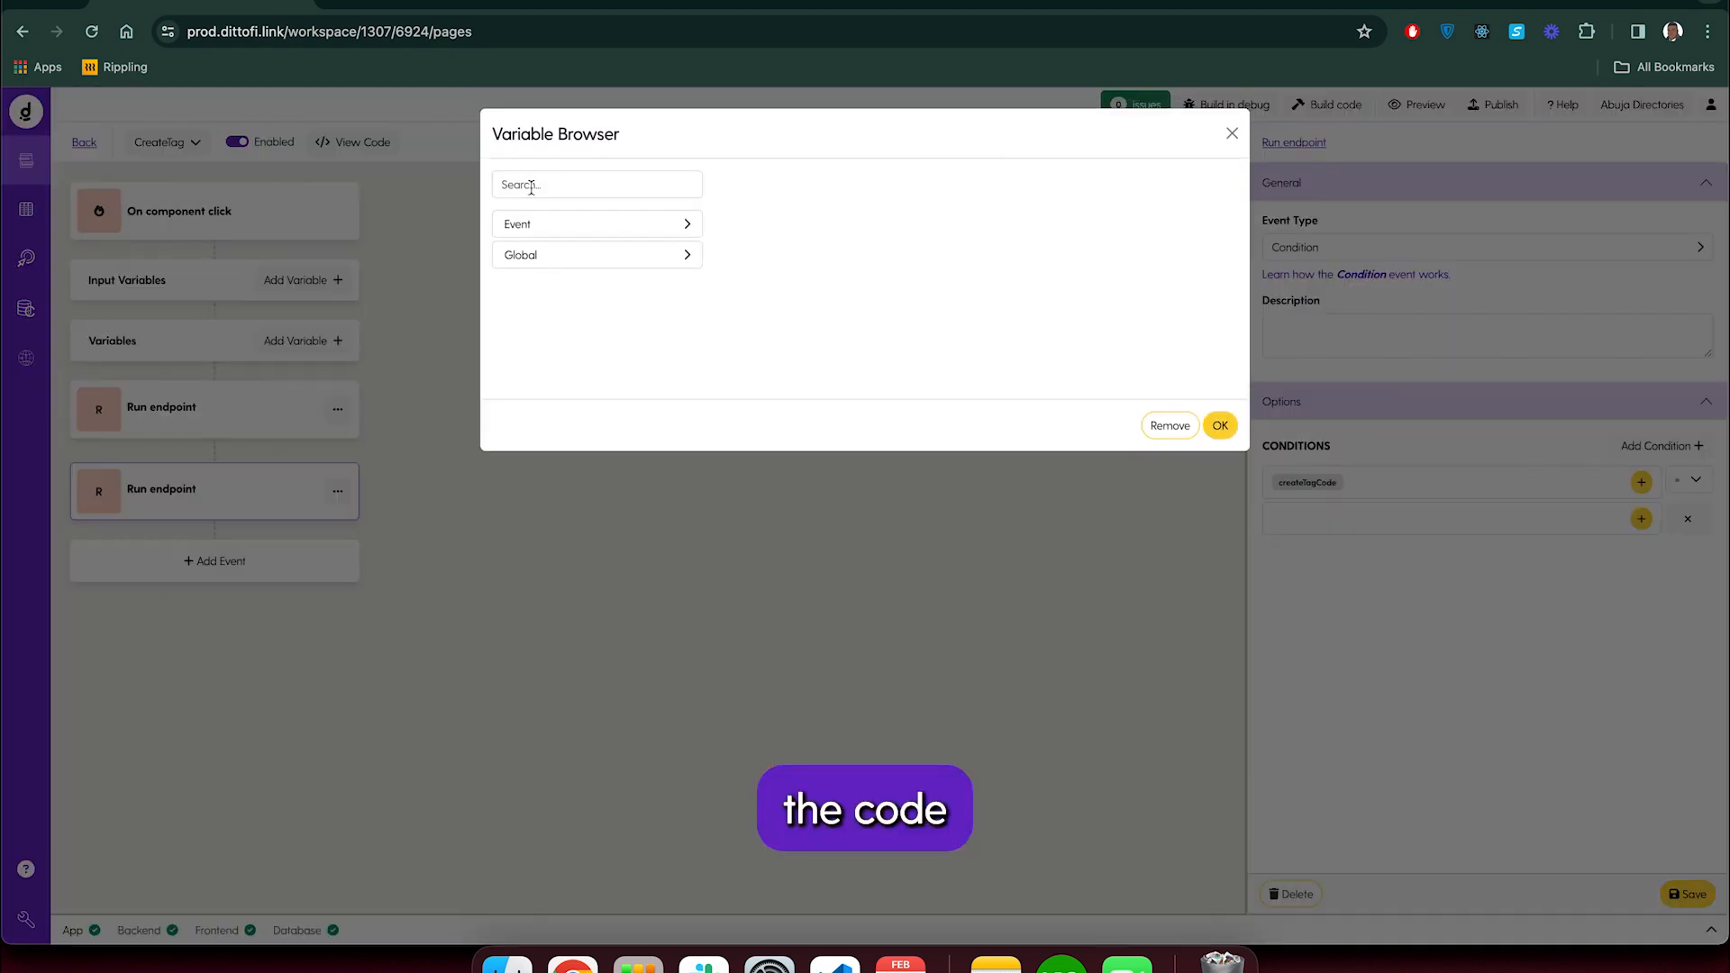
type("h")
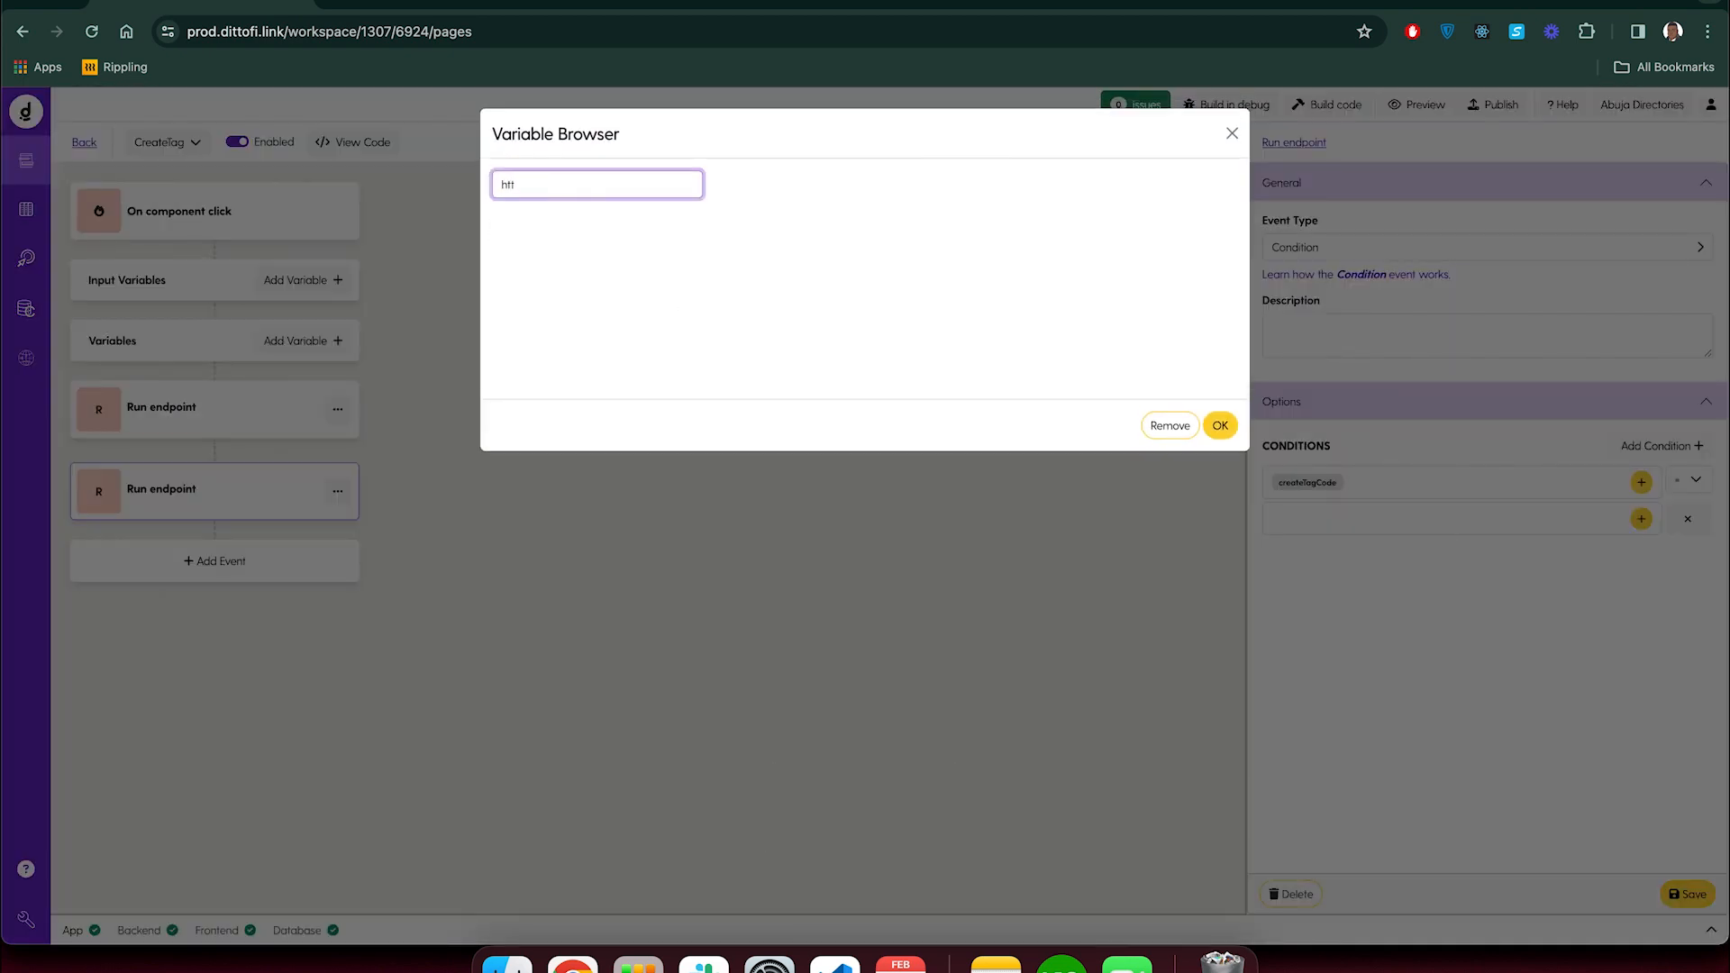
key("BackSpace")
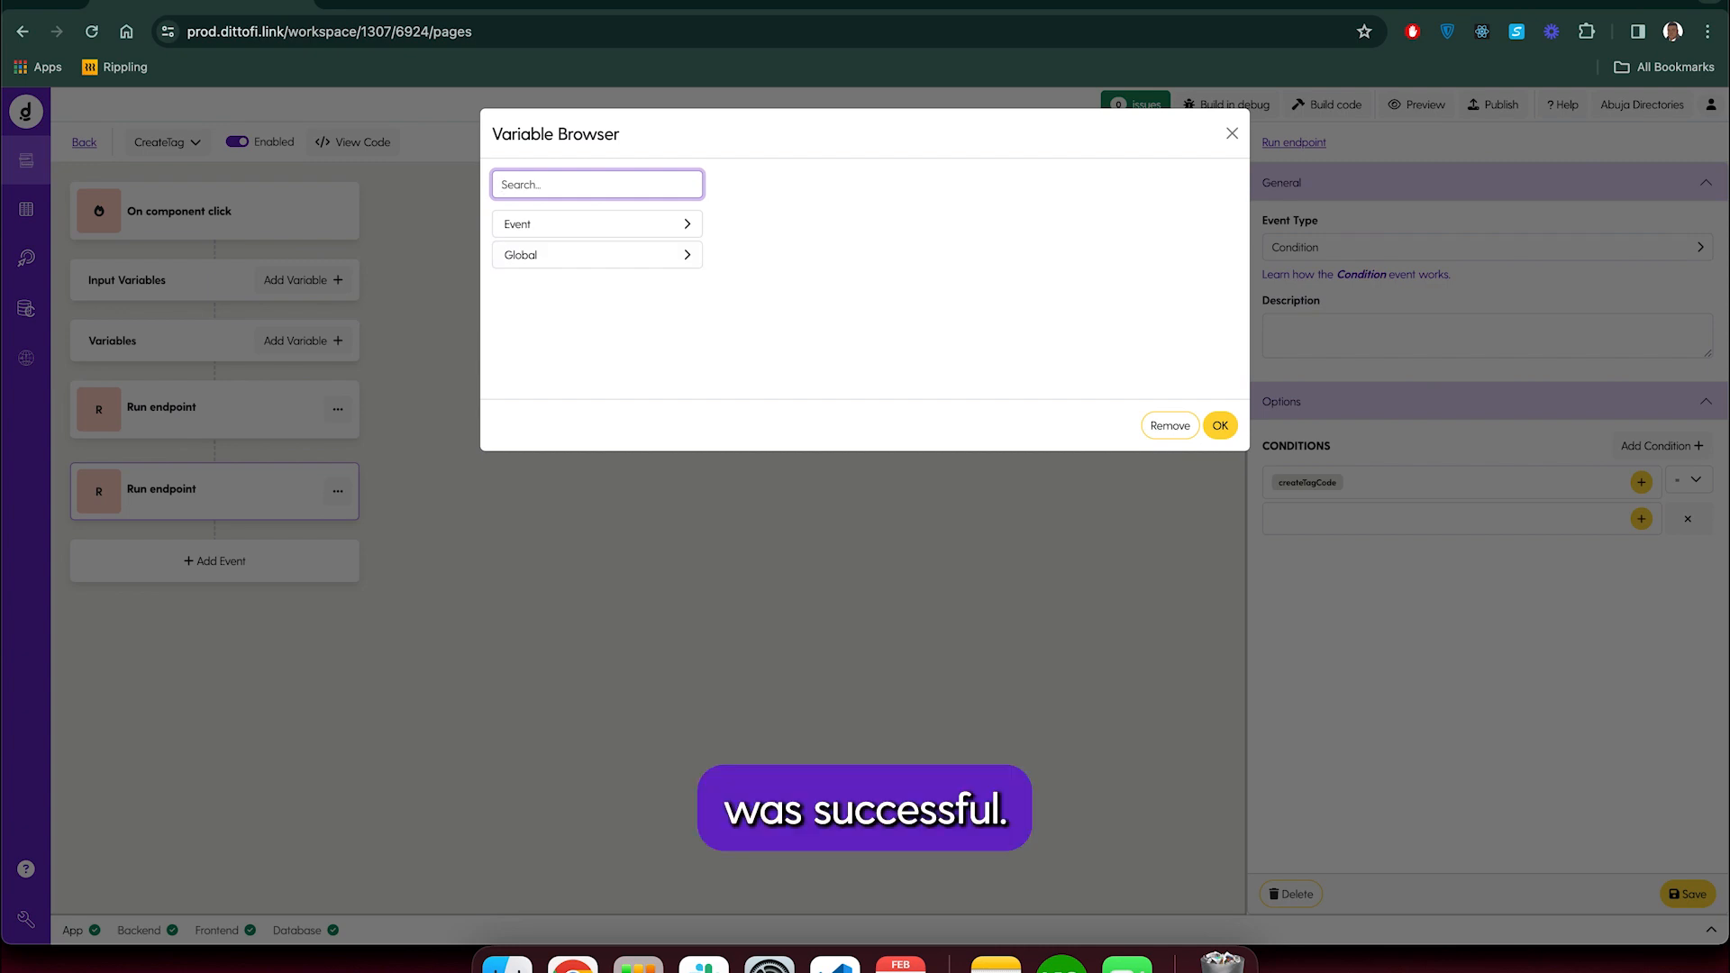
left_click(1232, 134)
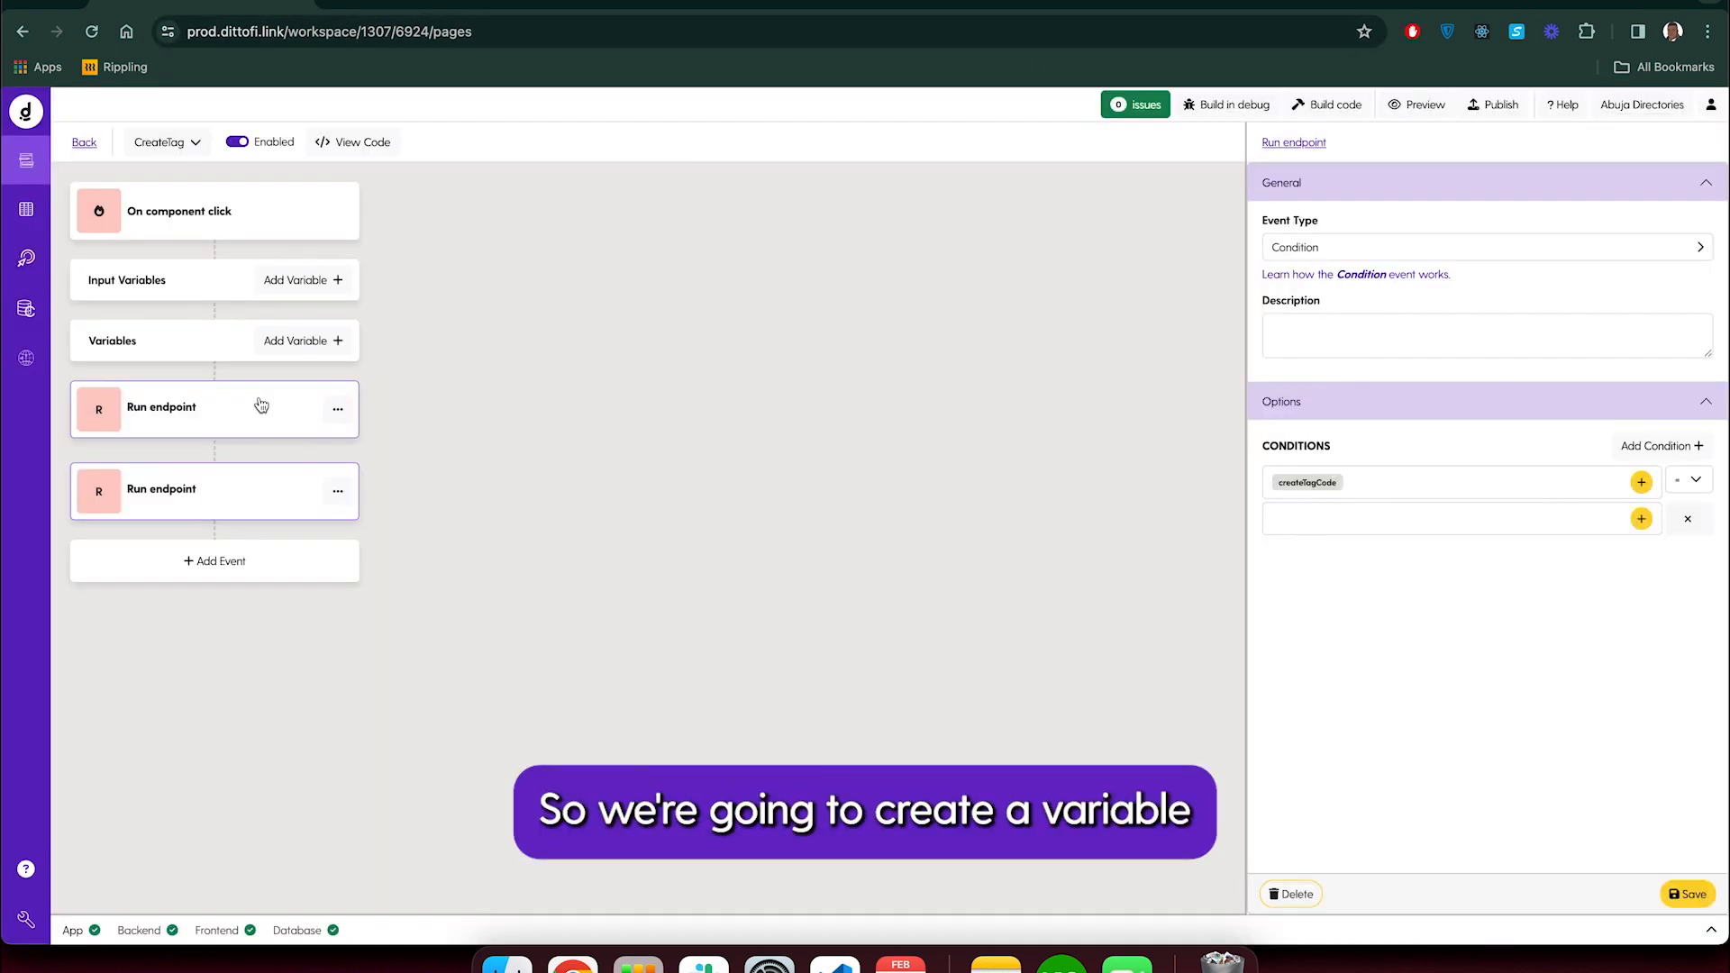
Create an action variable named SuccessCode of kind Number with the expression 0
left_click(298, 341)
left_click(682, 241)
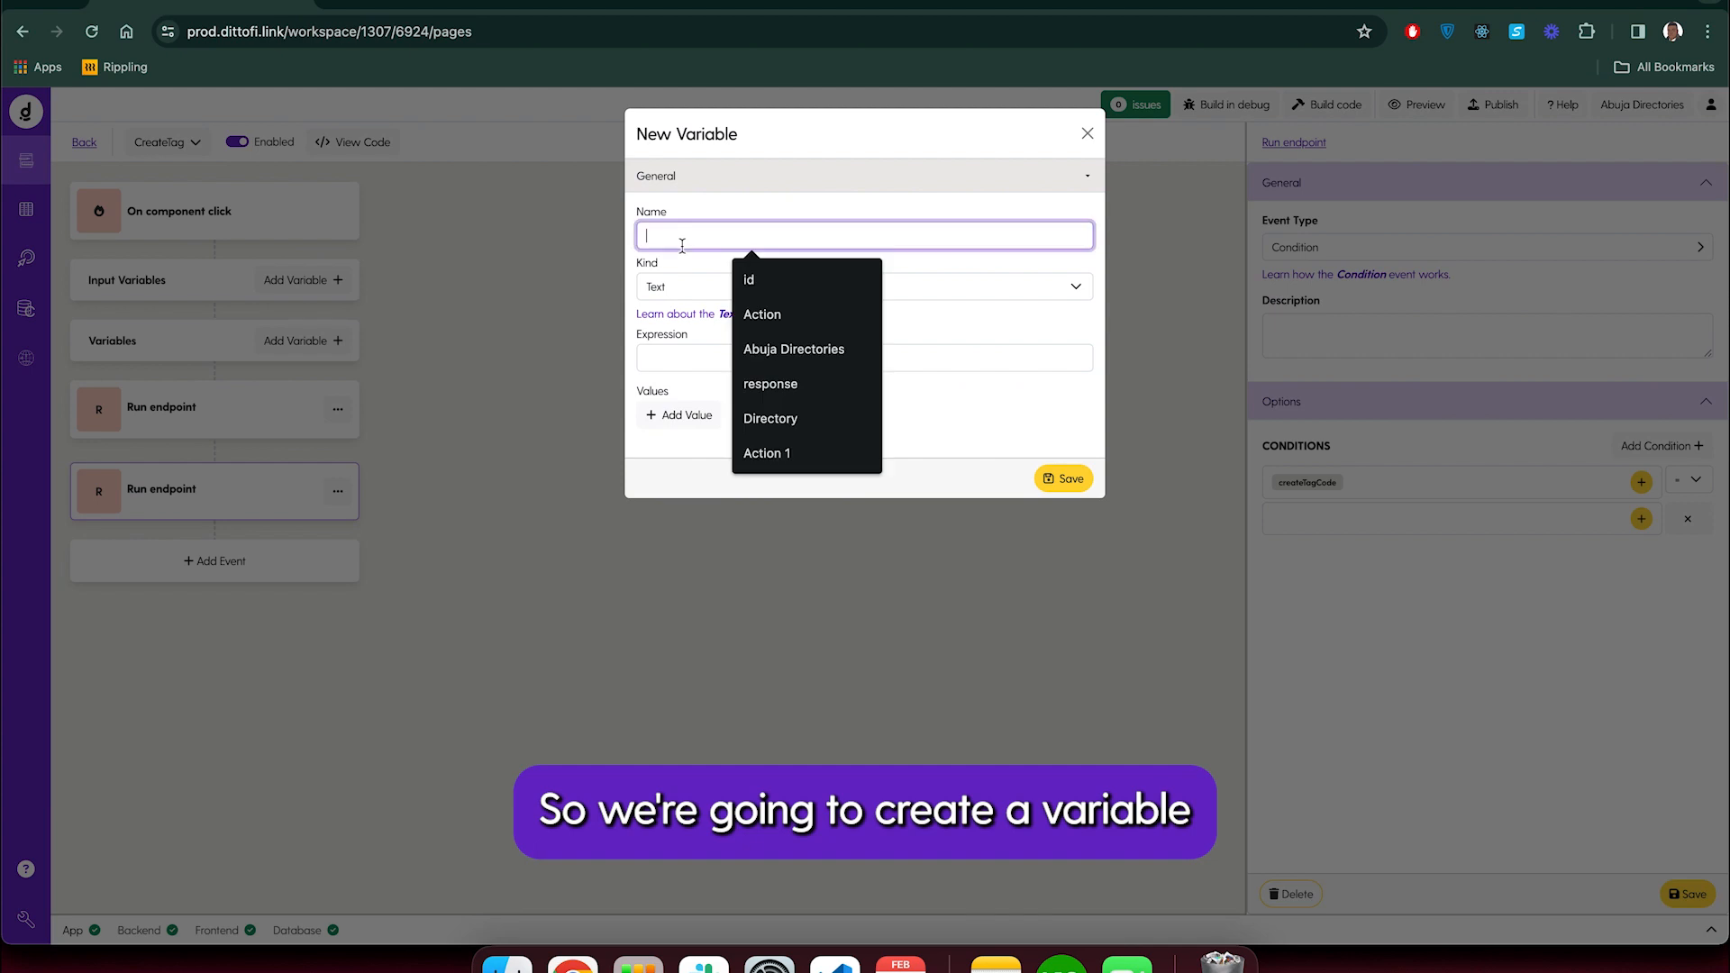
type("s")
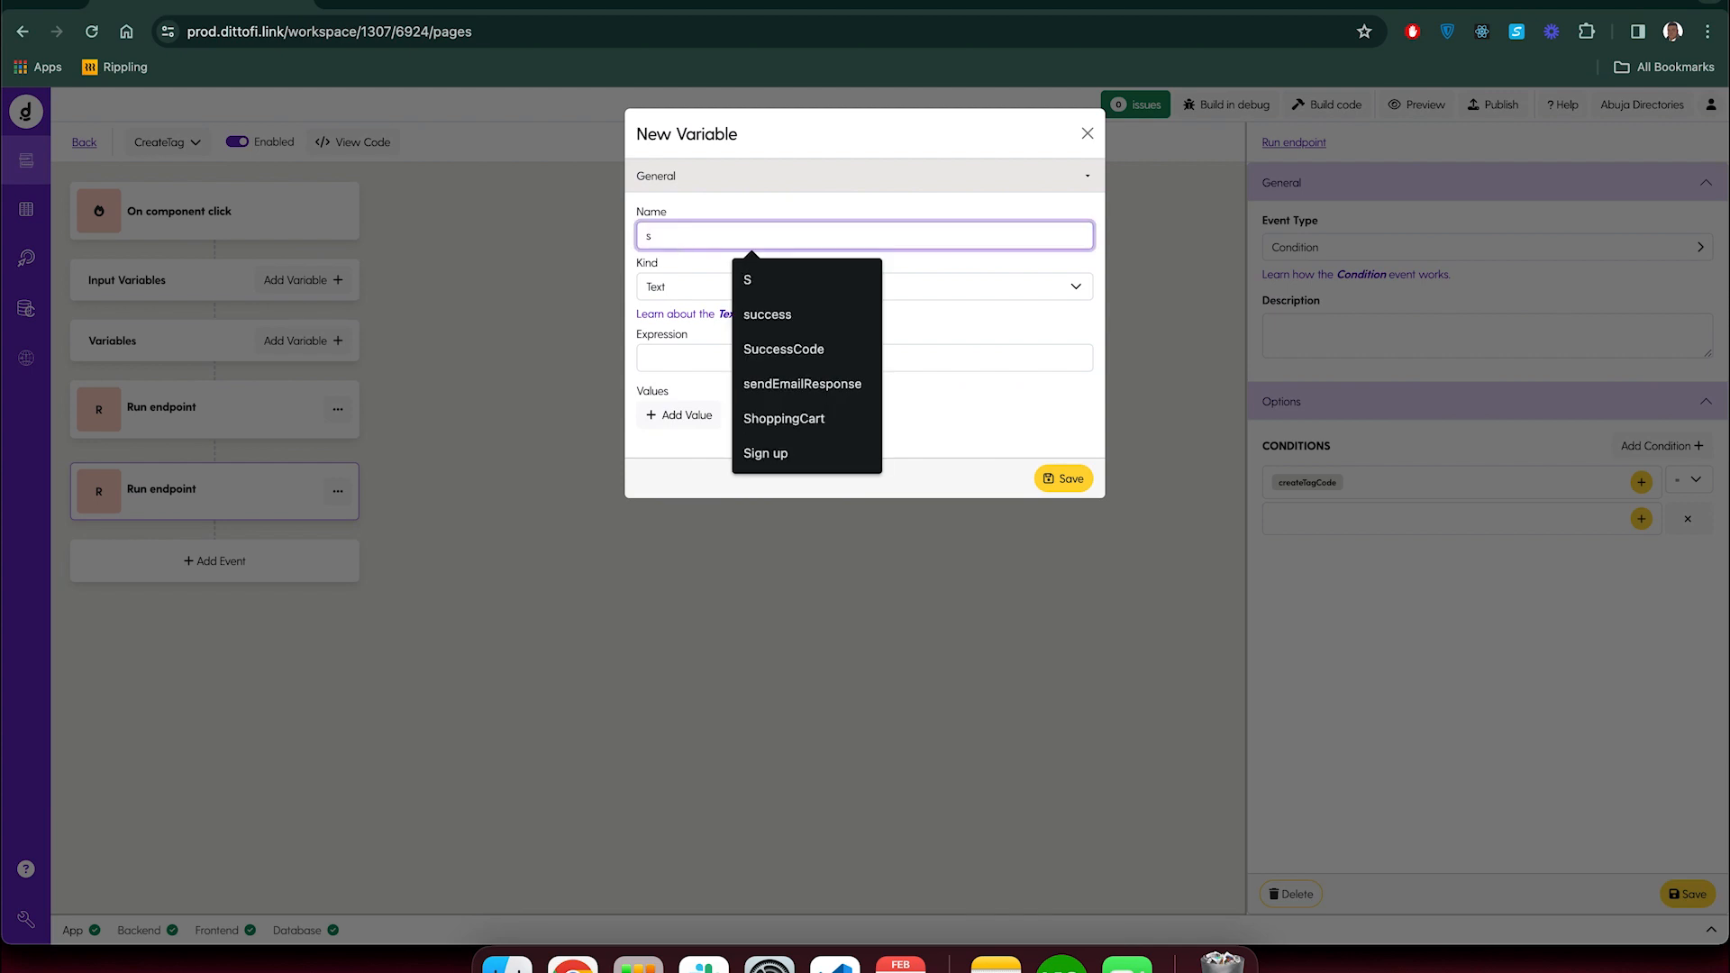
type("uccessCode")
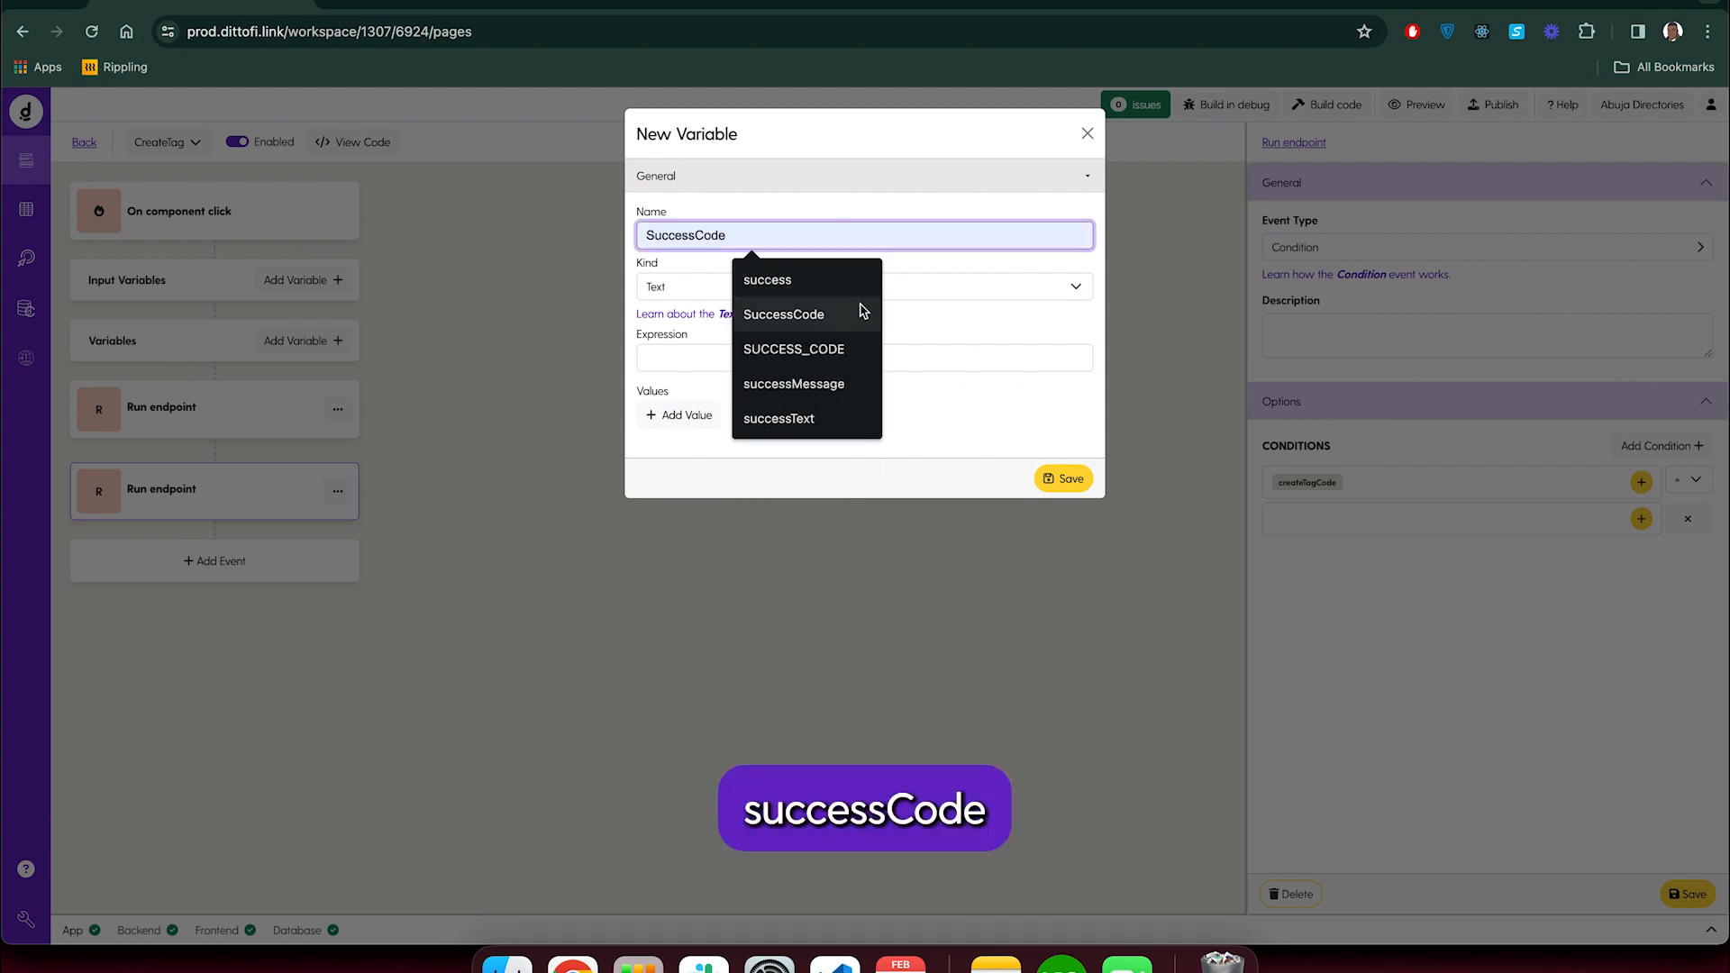
left_click(847, 314)
left_click(724, 290)
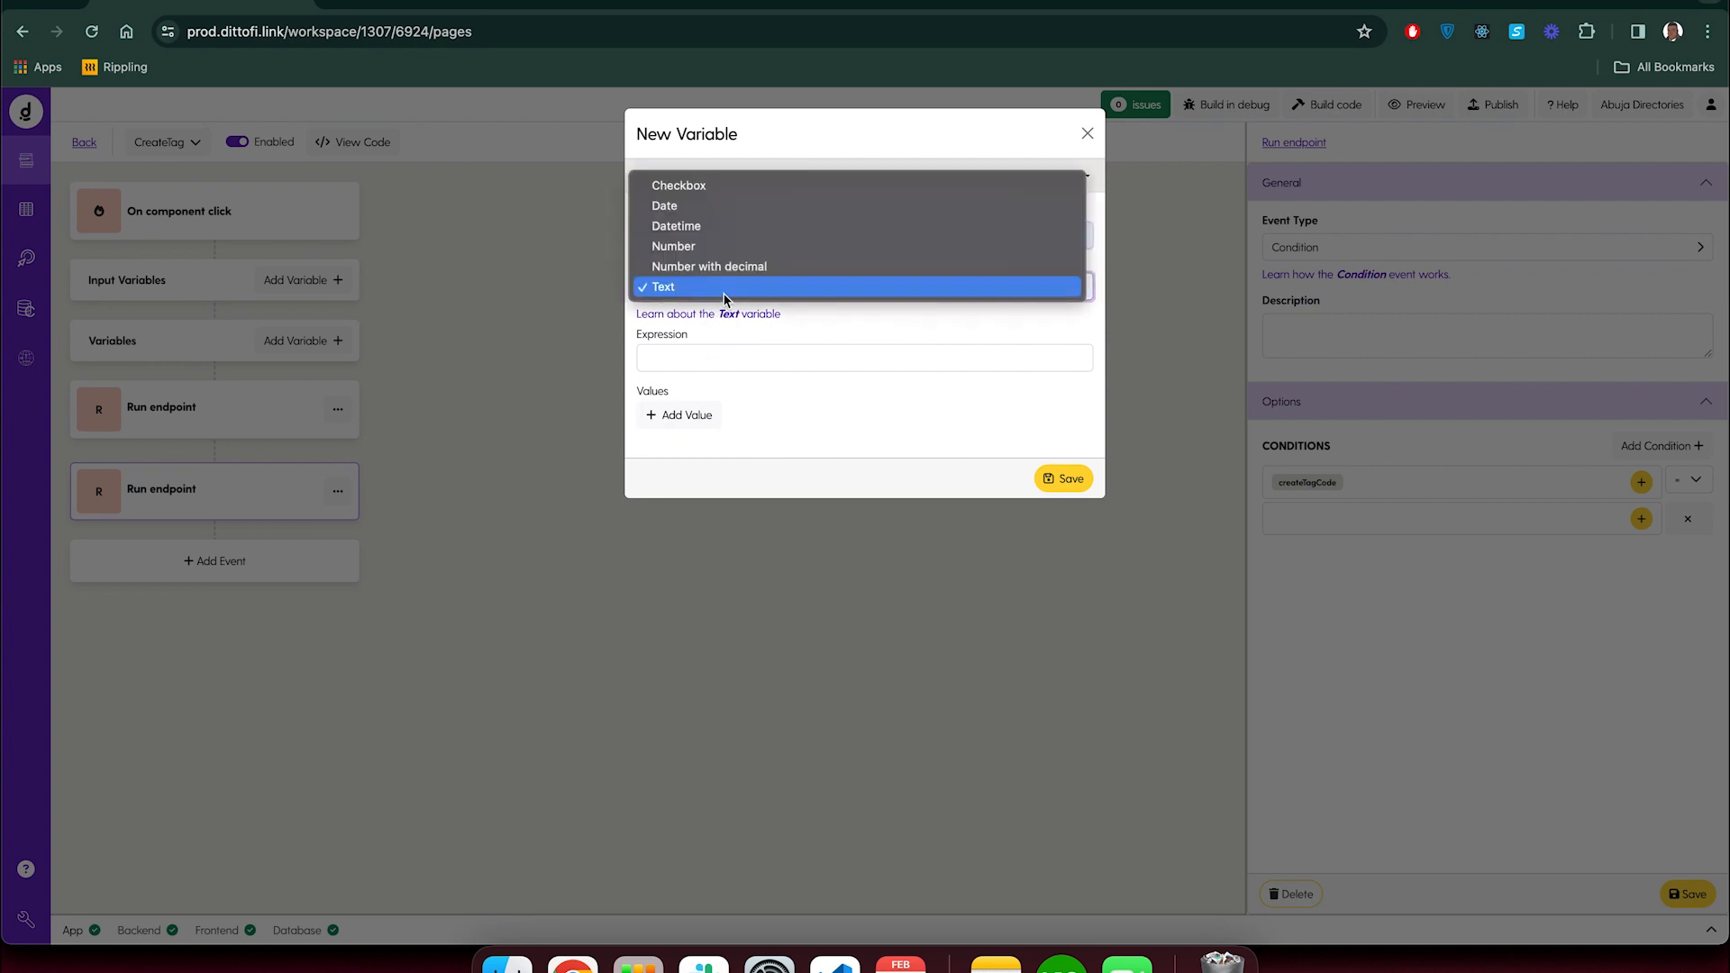
left_click(721, 239)
left_click(704, 364)
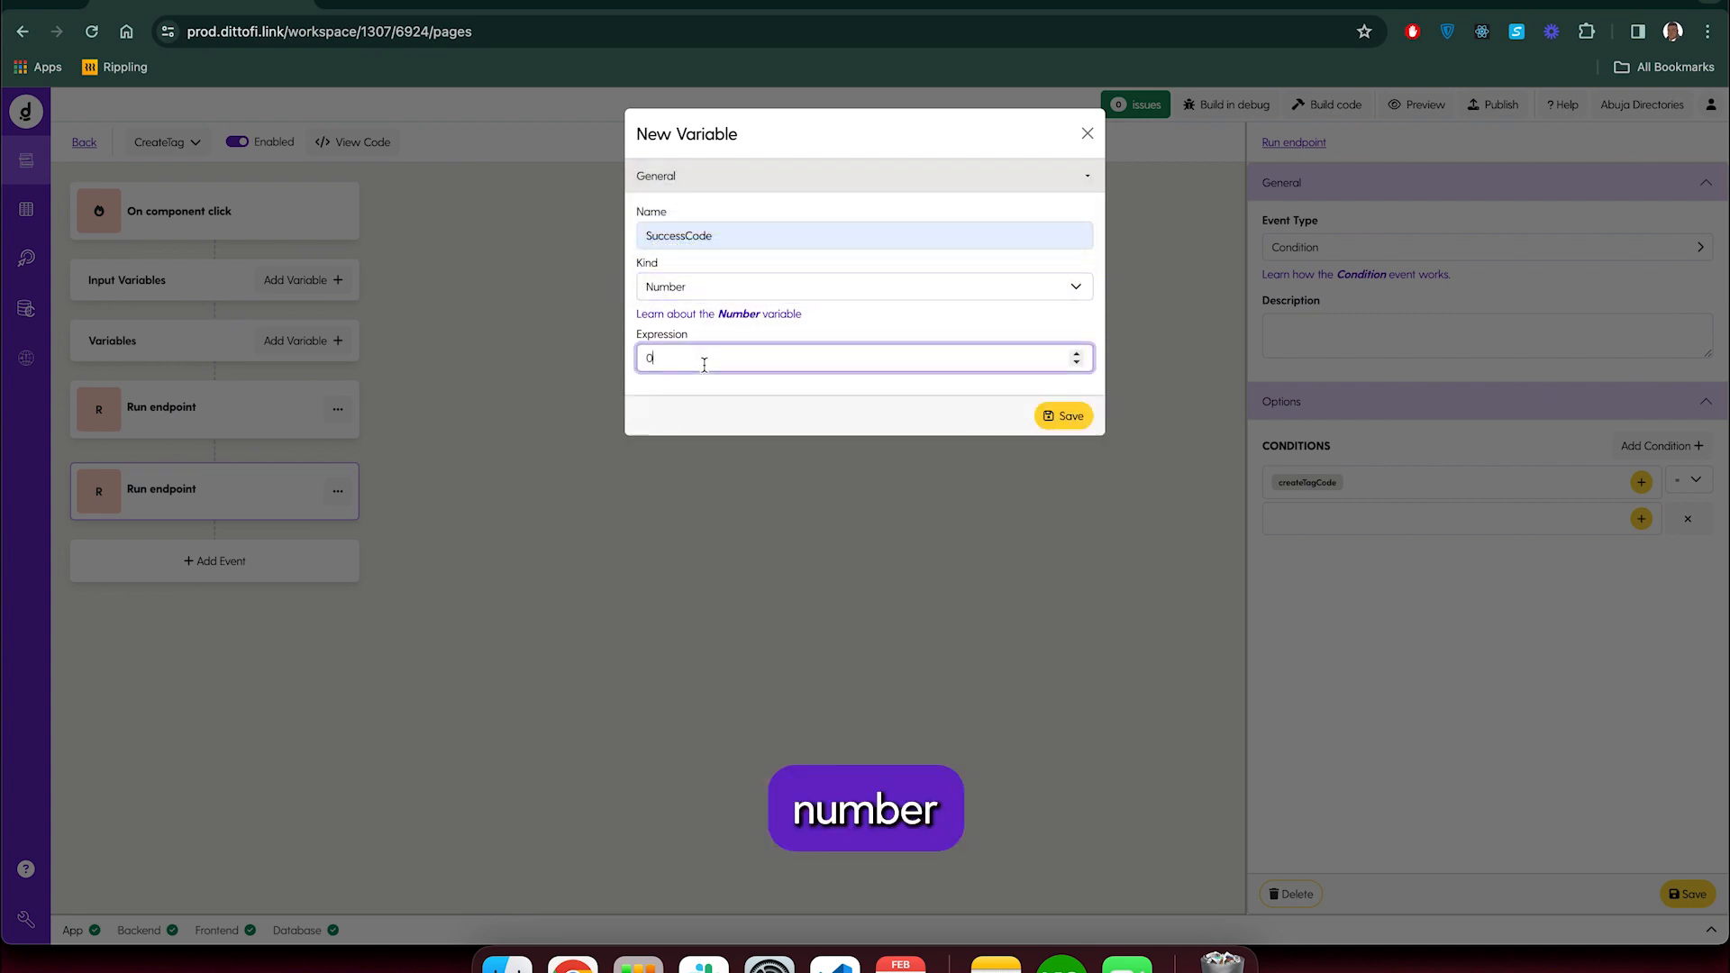
left_click(1074, 420)
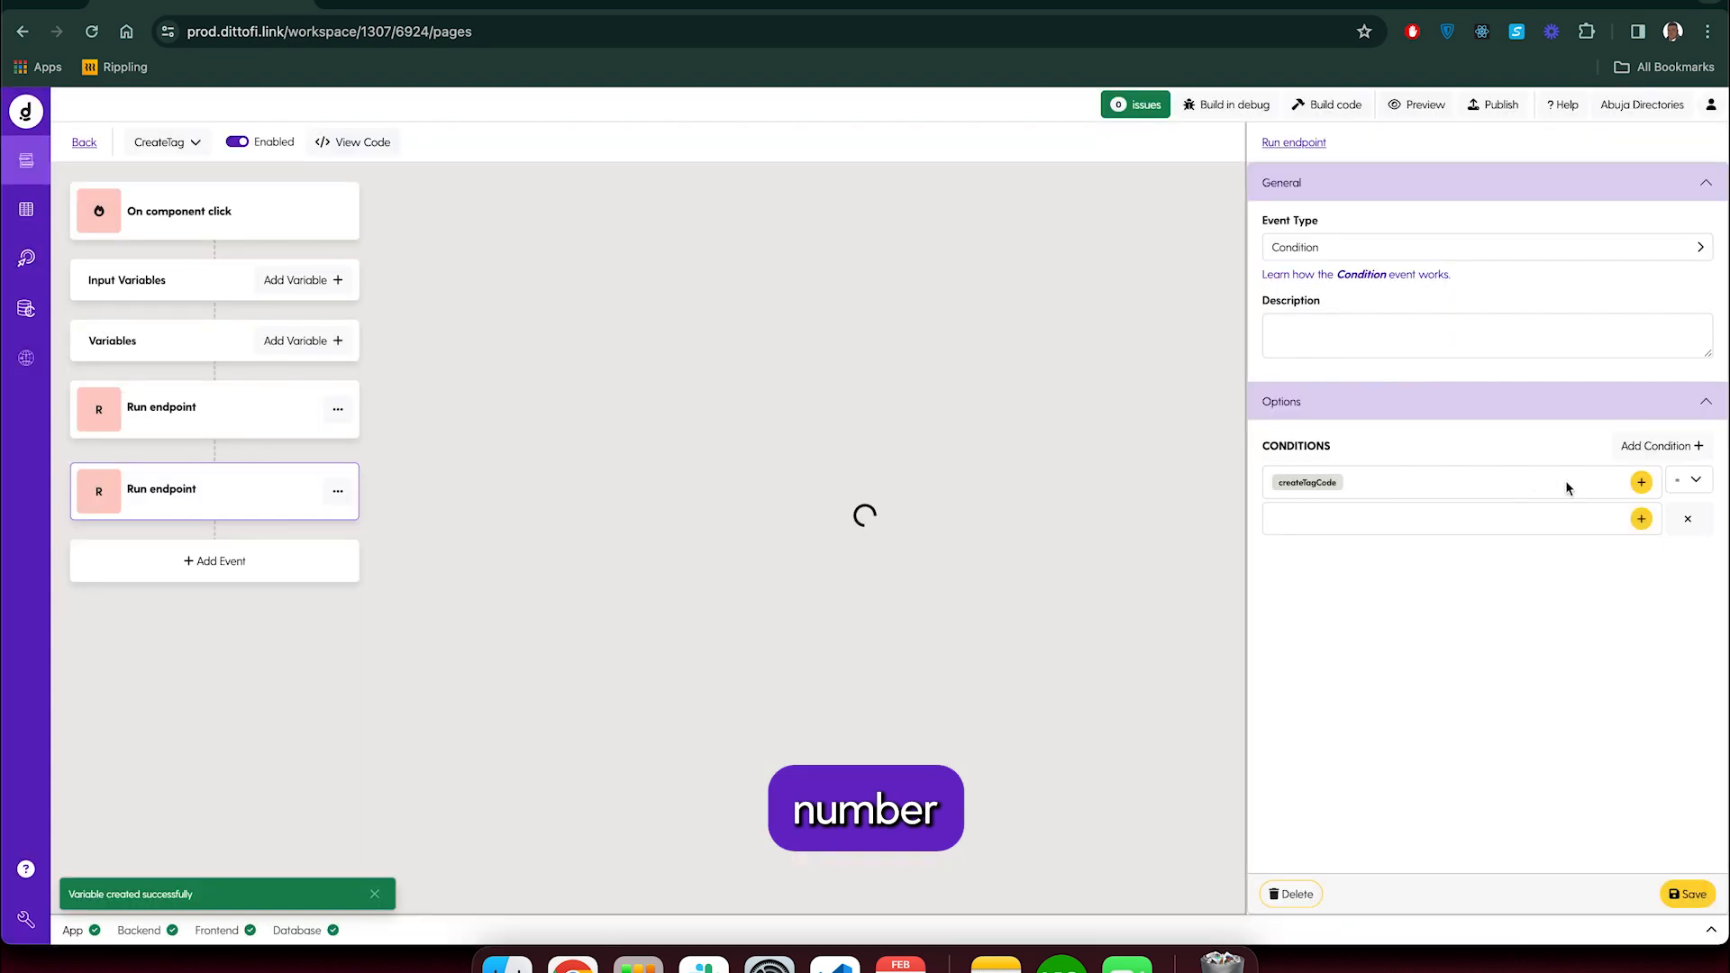
Use the SuccessCode action variable as the condition's second operand and save the Condition event
left_click(1645, 524)
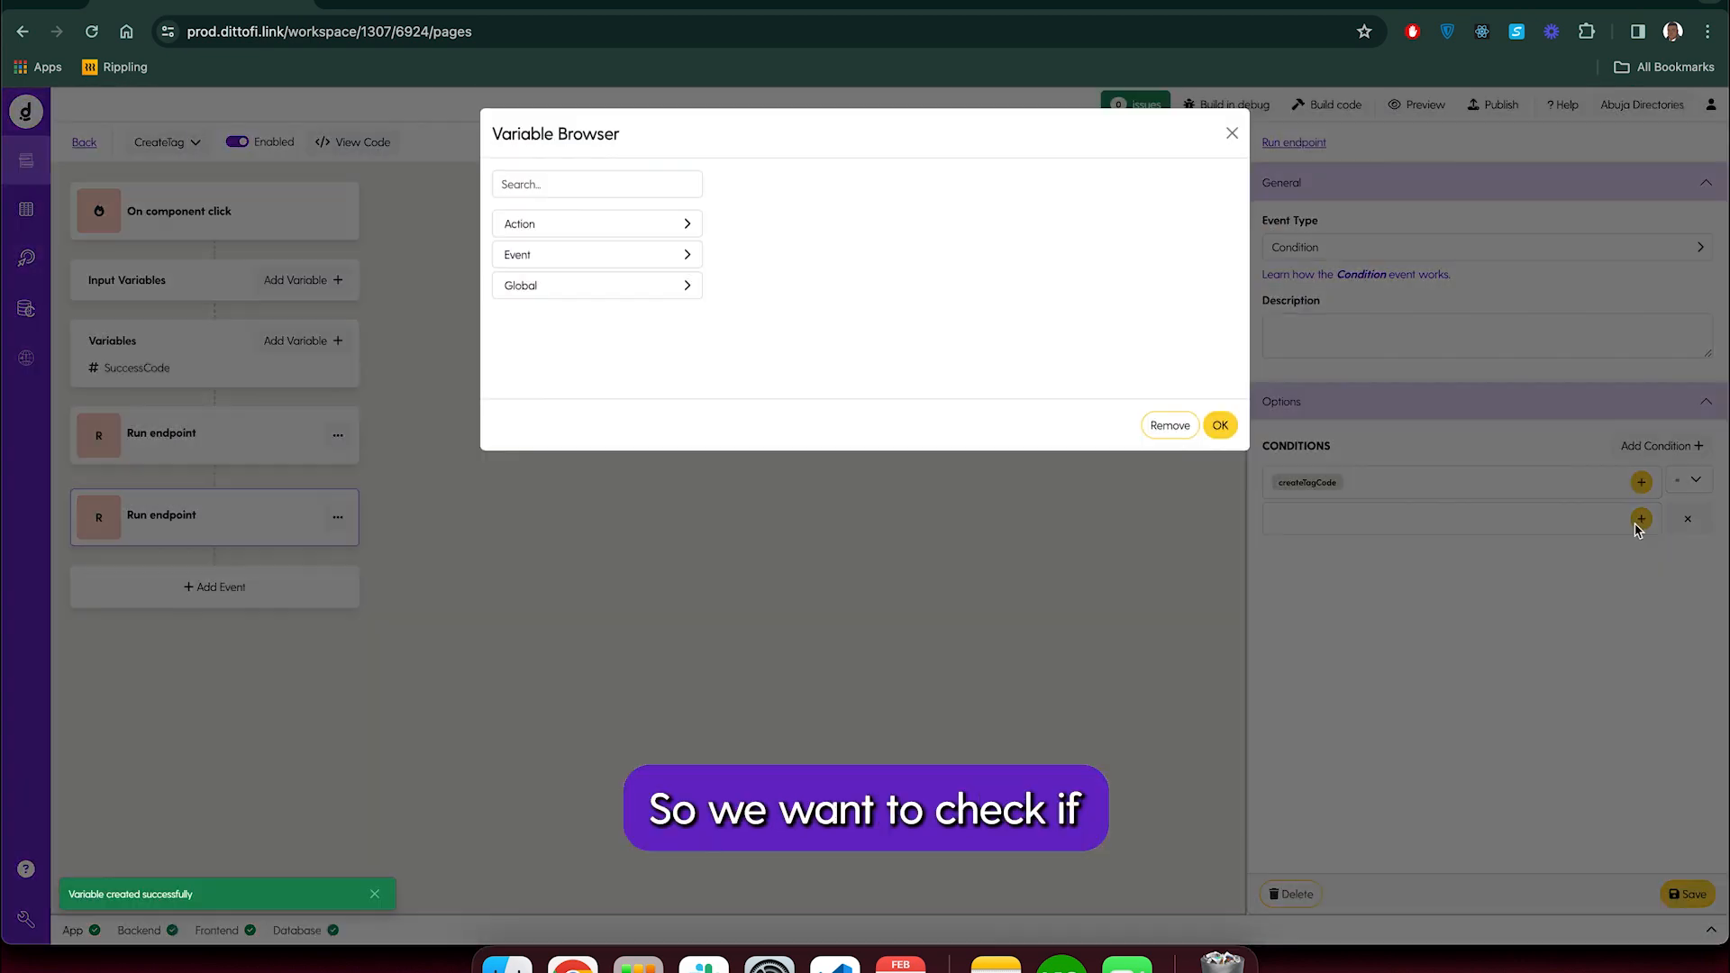
left_click(545, 227)
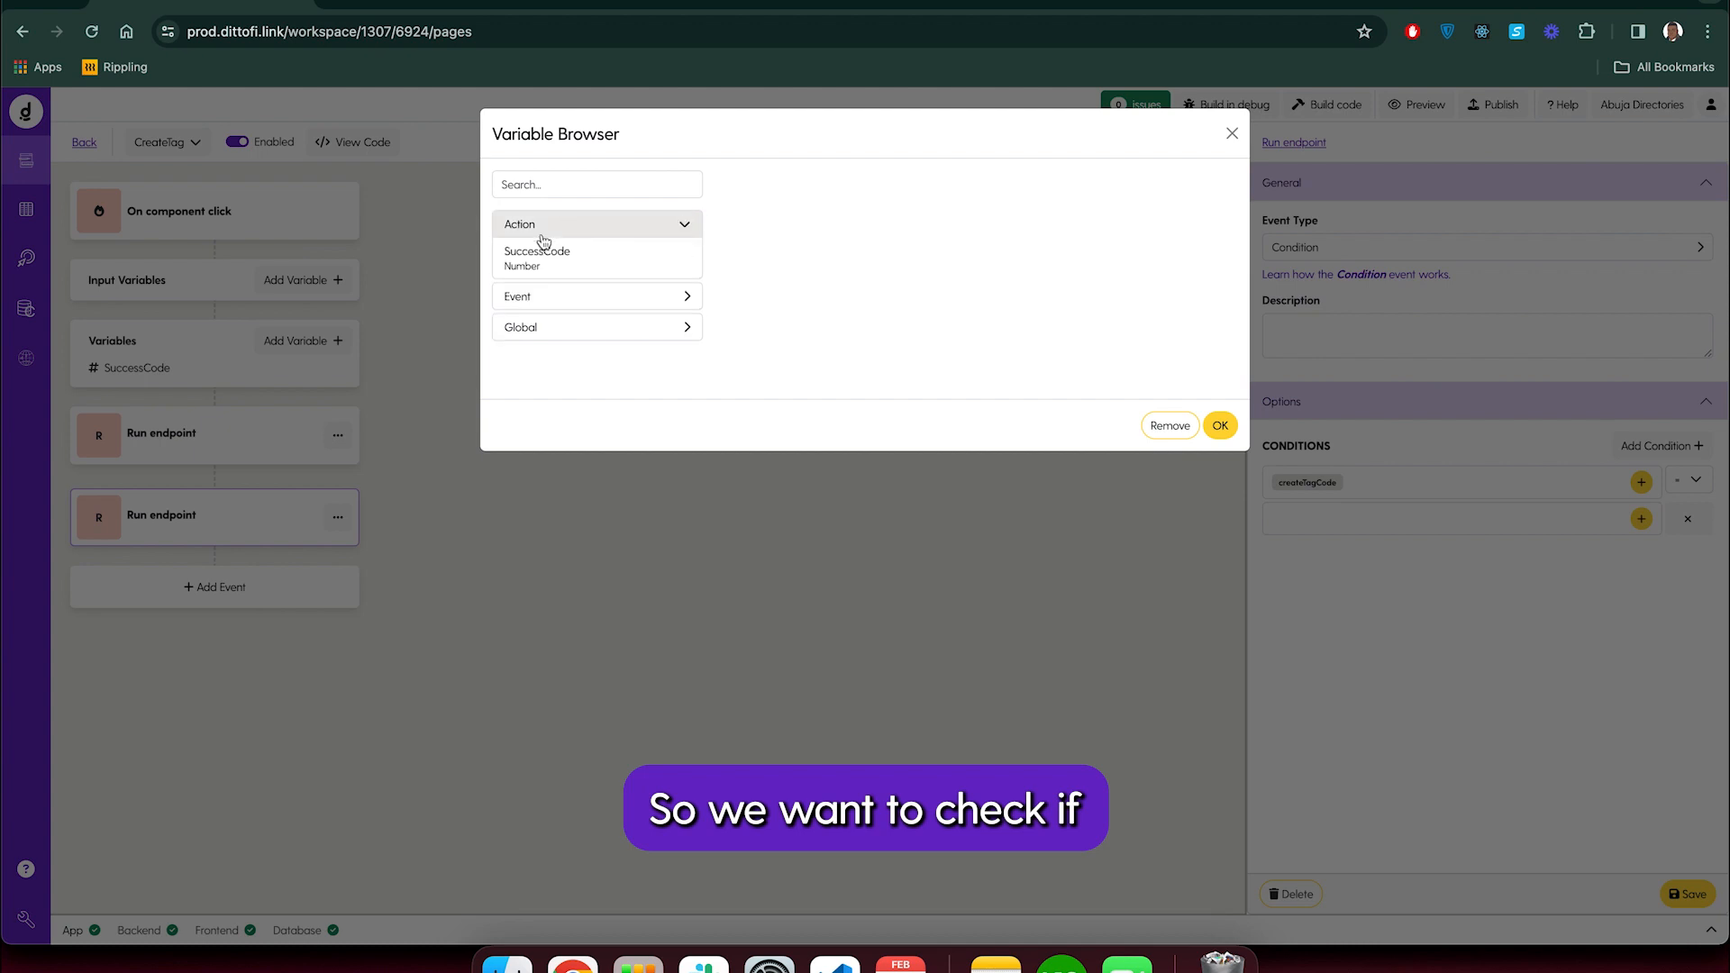
left_click(555, 259)
left_click(1220, 426)
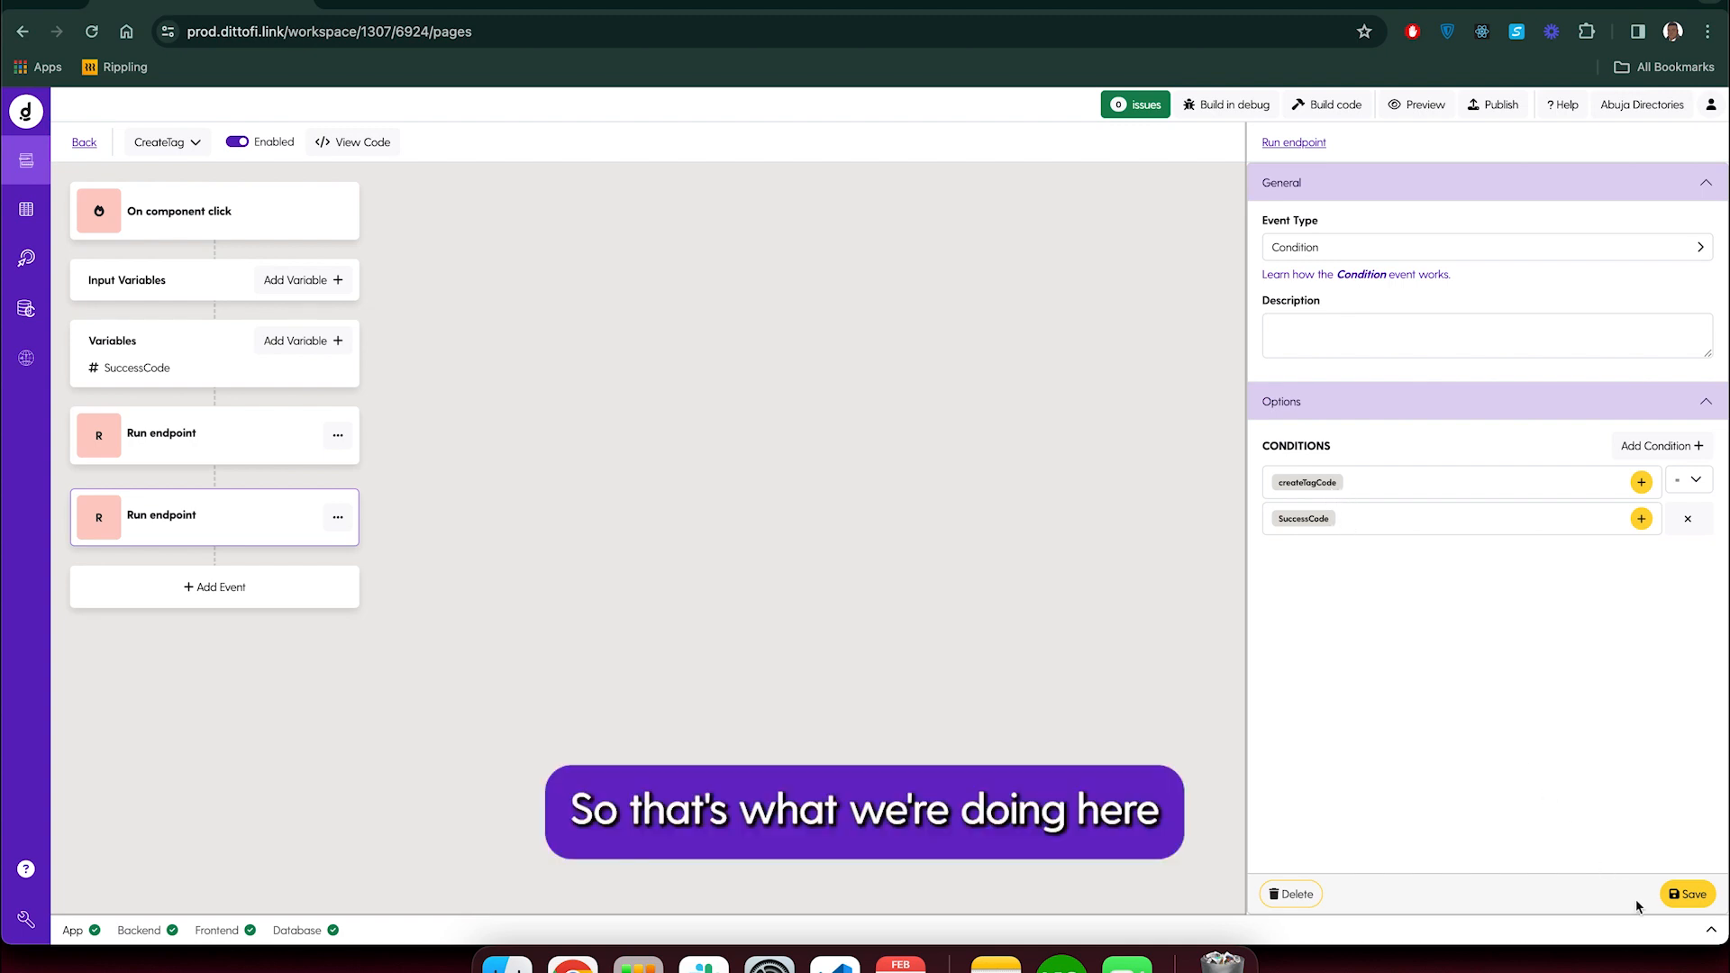
left_click(1680, 895)
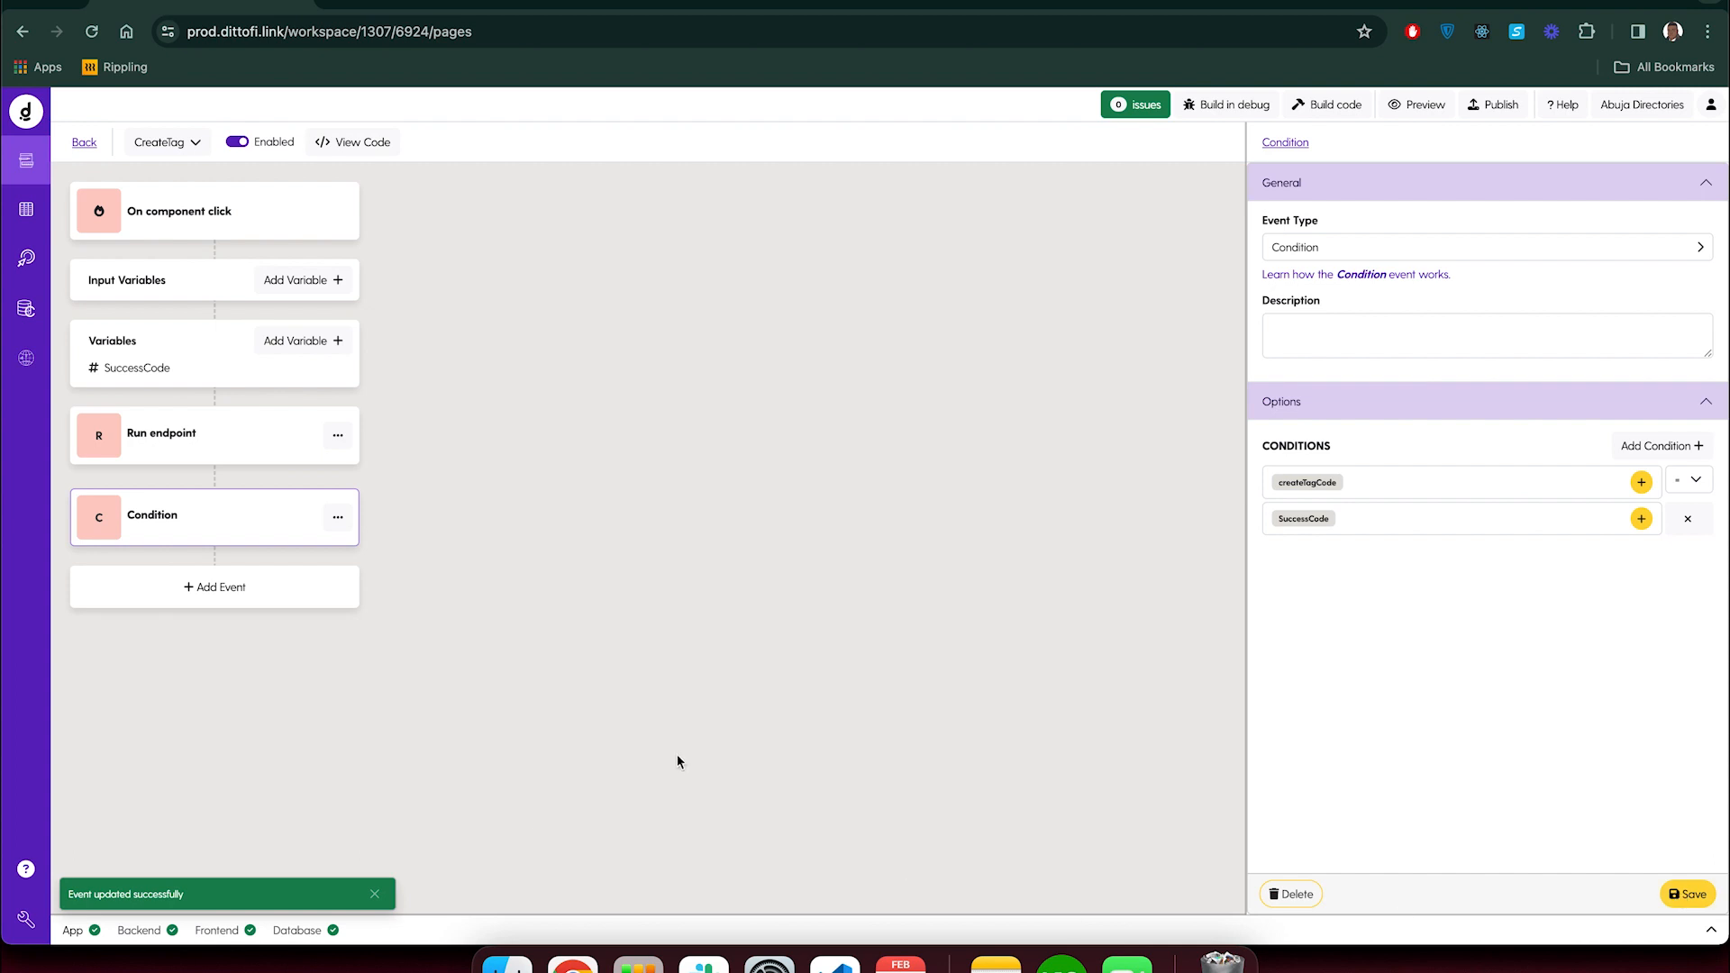
Add an event inside the Condition, set it to Refresh endpoint for the Get Tags endpoint, and save it
left_click(338, 518)
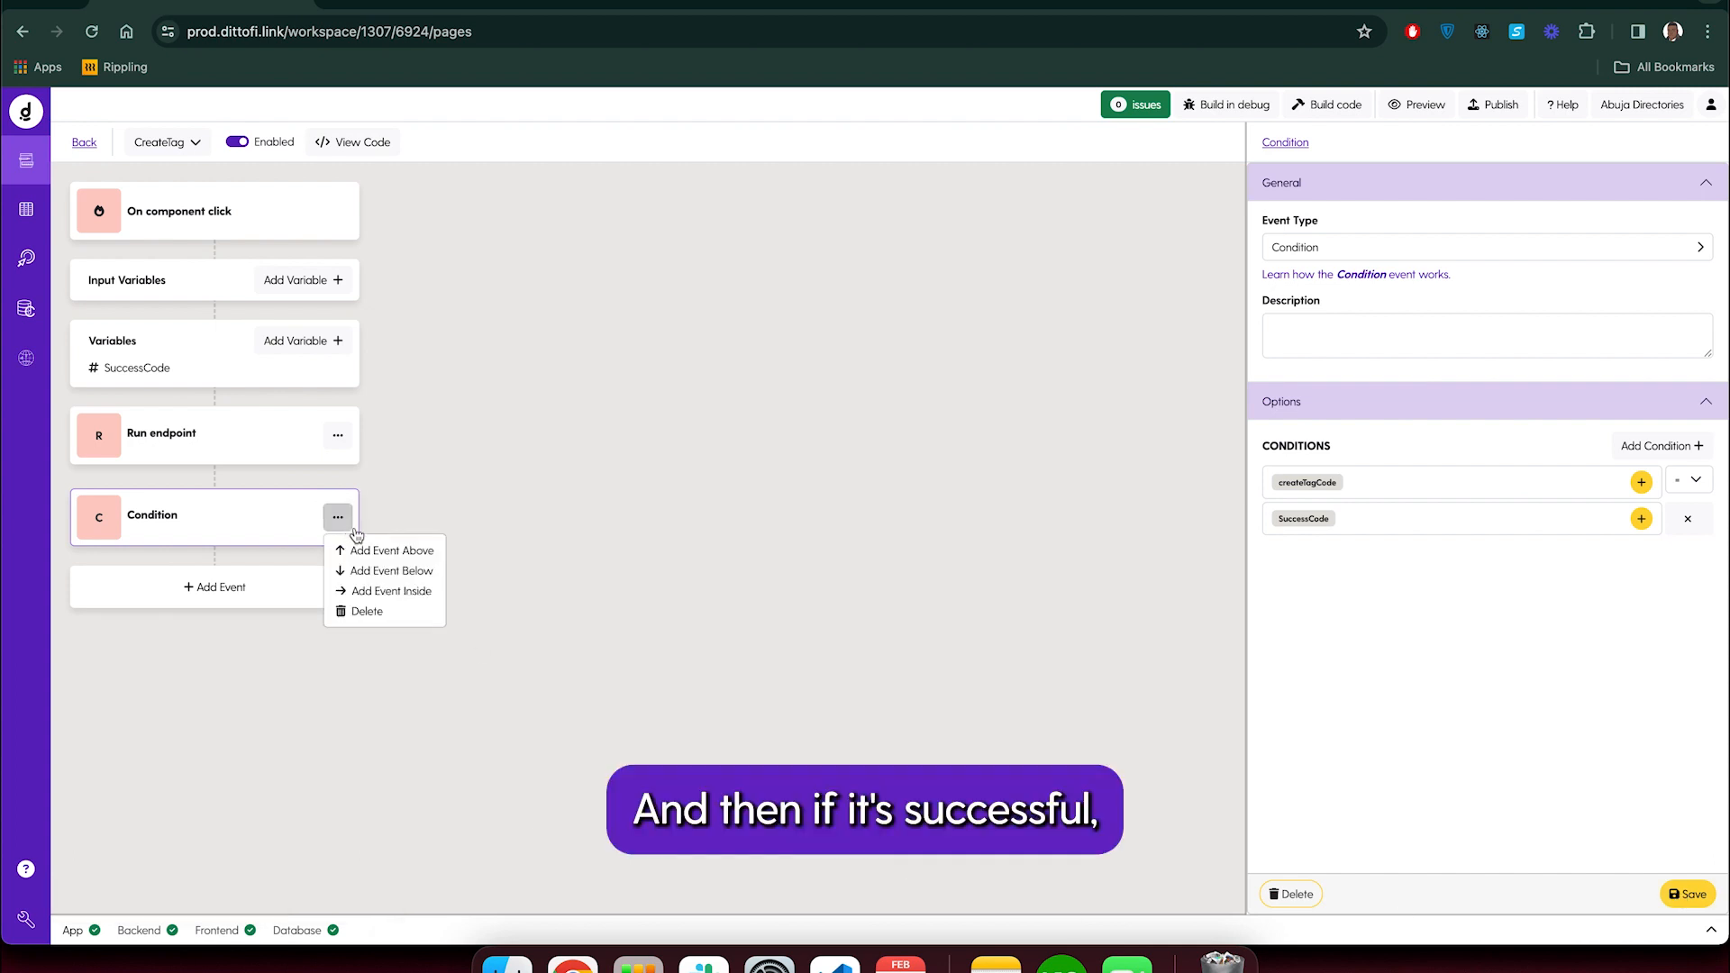
left_click(391, 597)
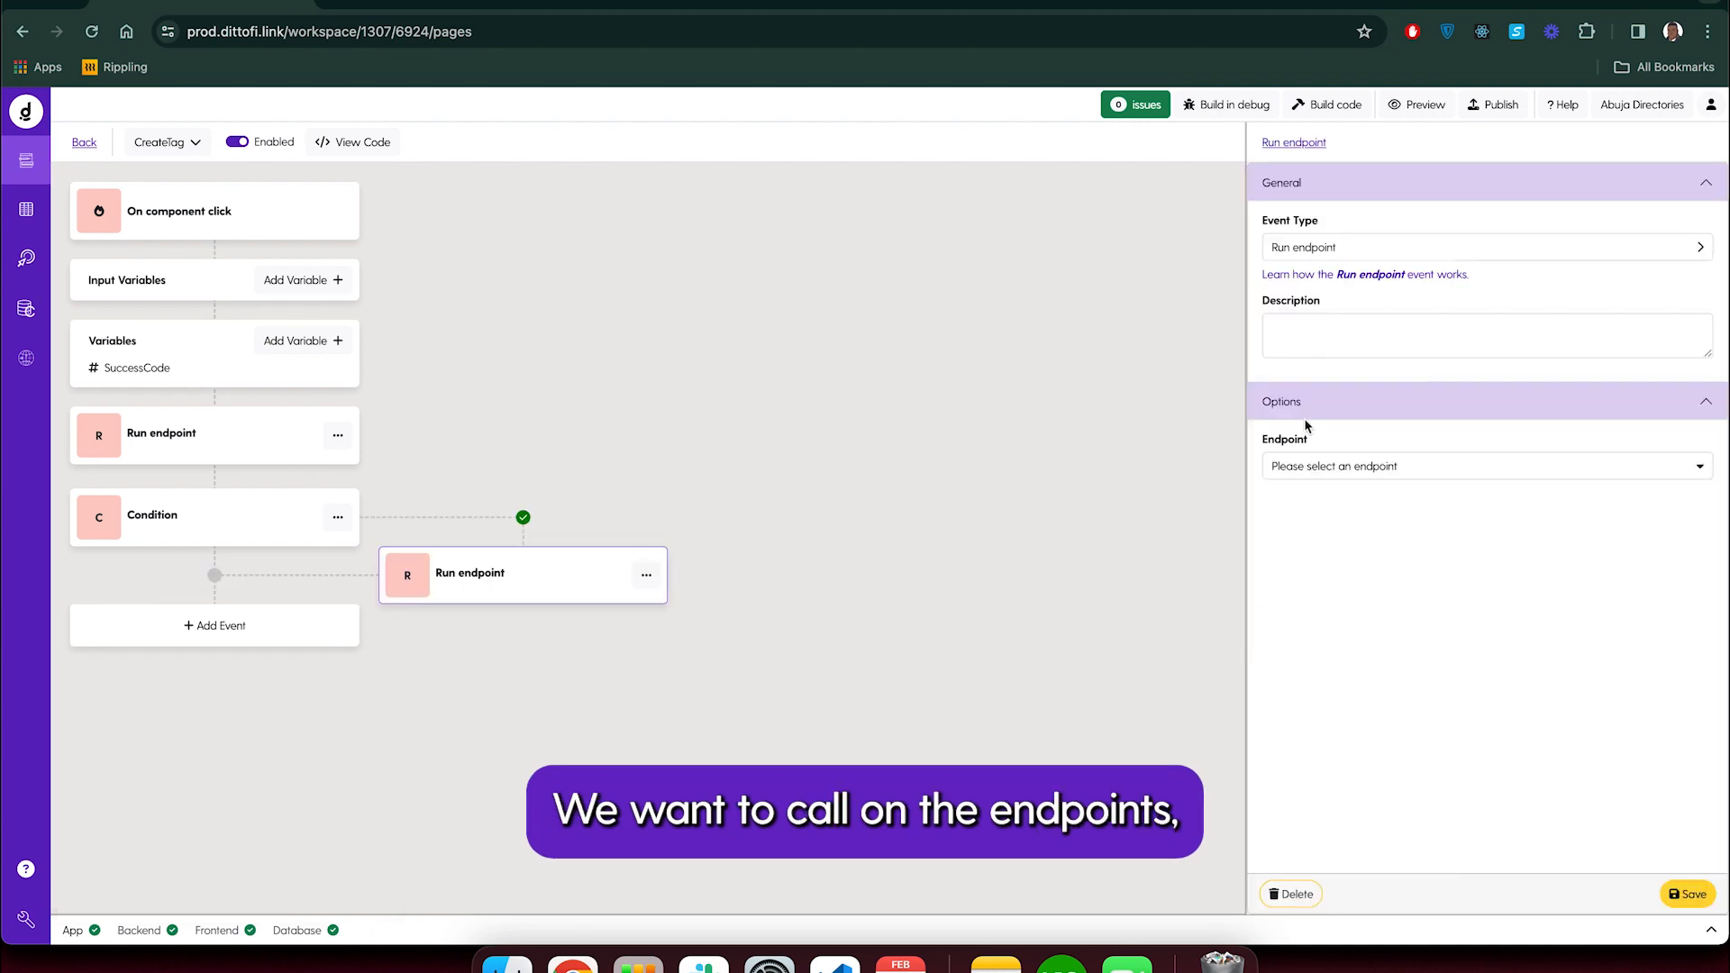
left_click(1327, 246)
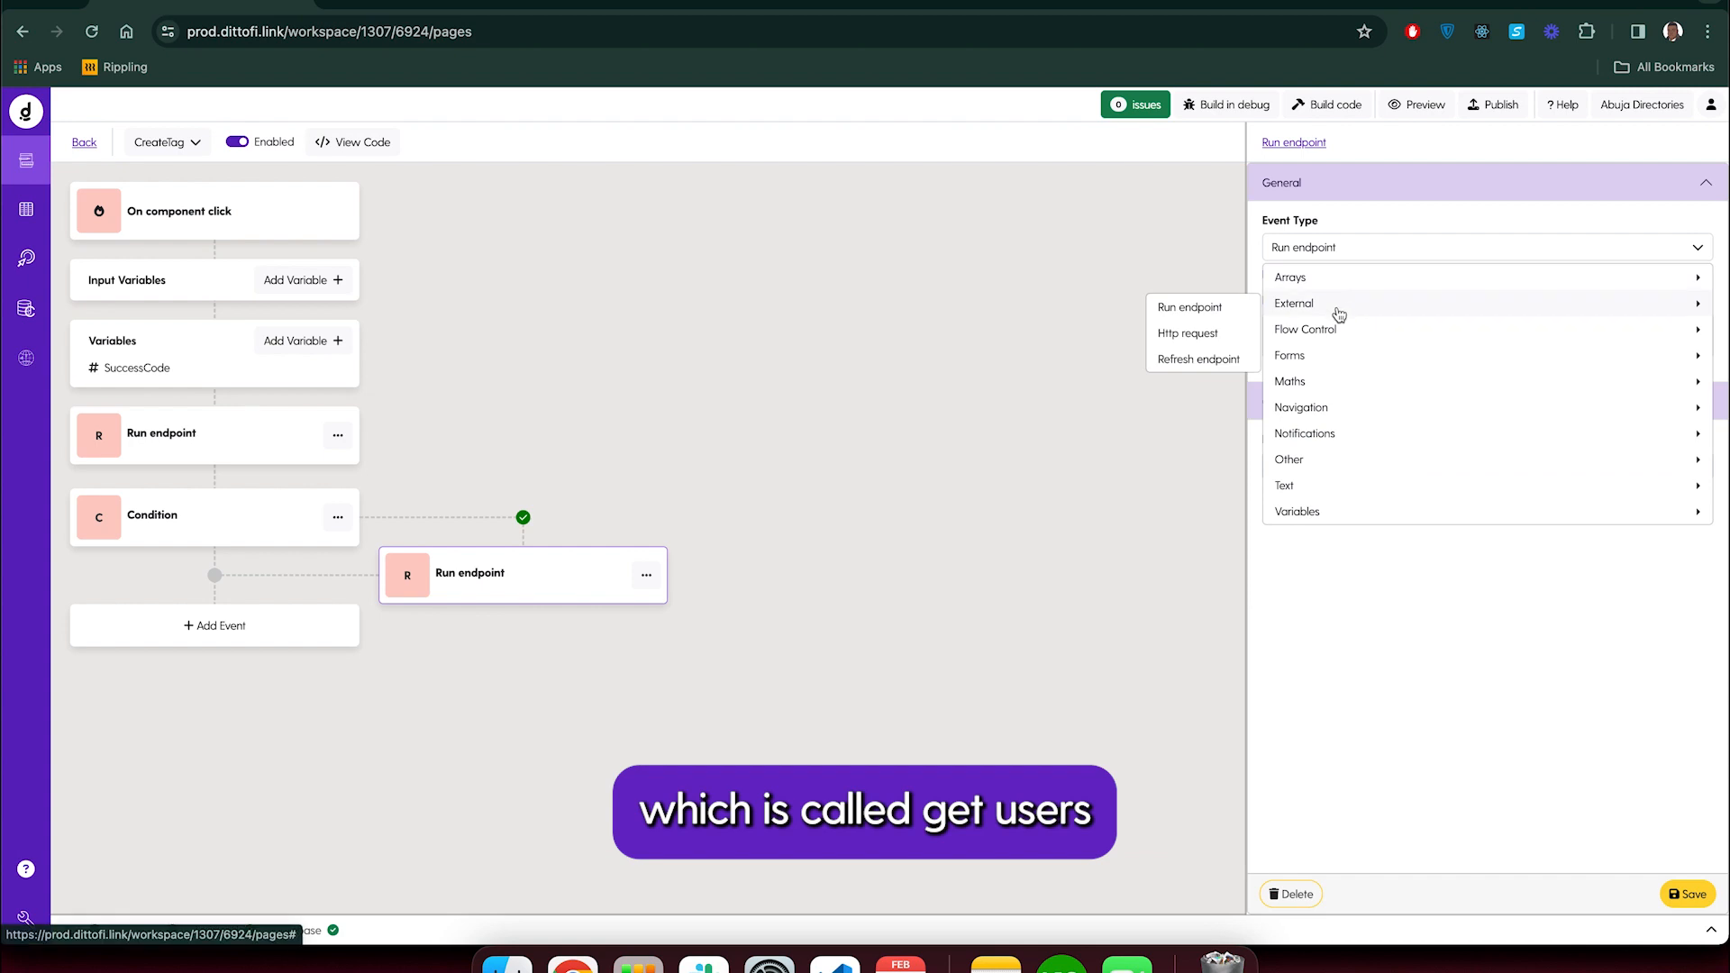
mouse_move(1309, 336)
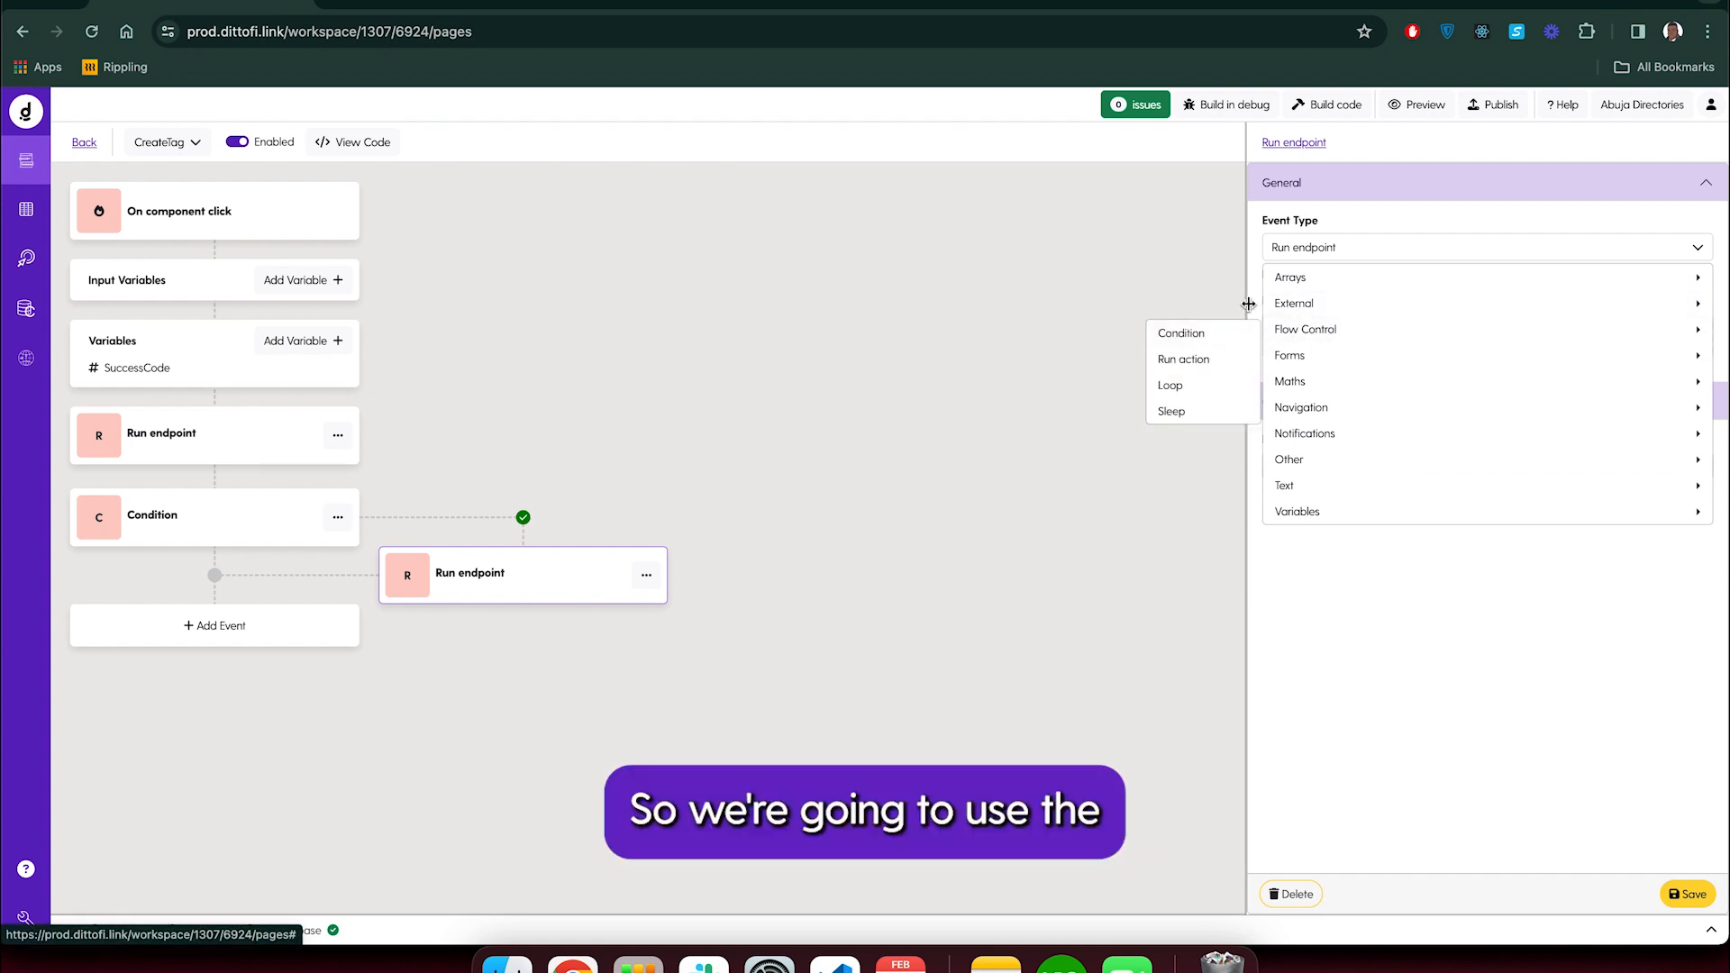
left_click(1205, 360)
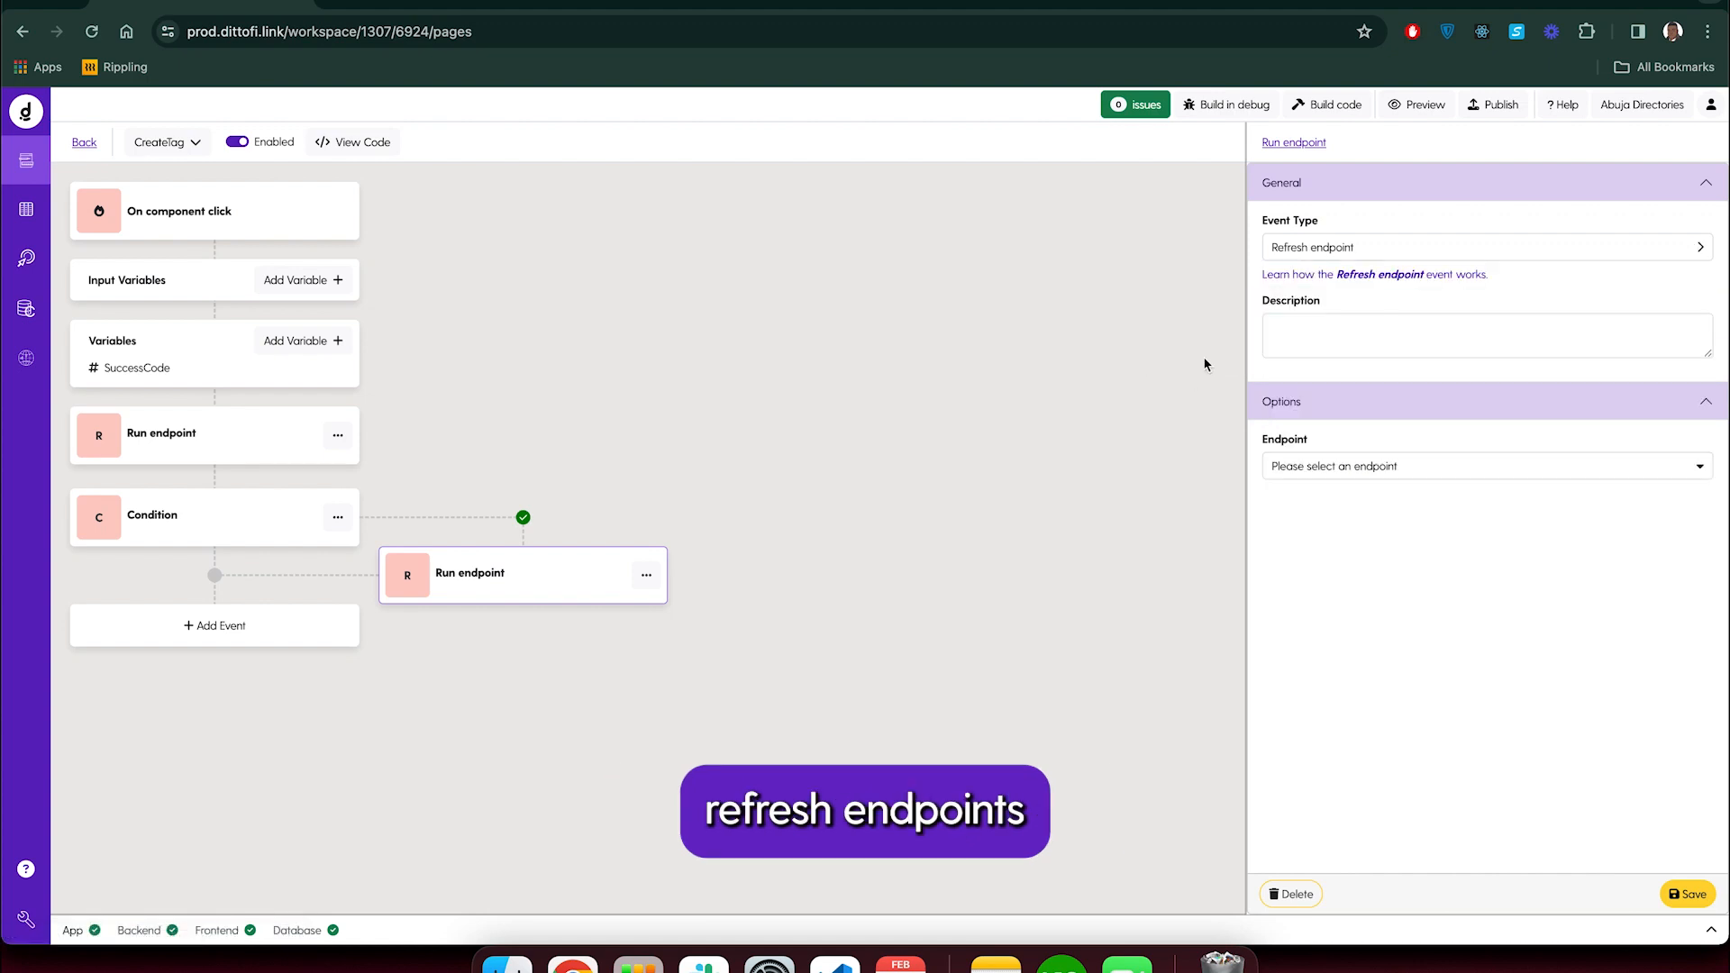
left_click(1401, 468)
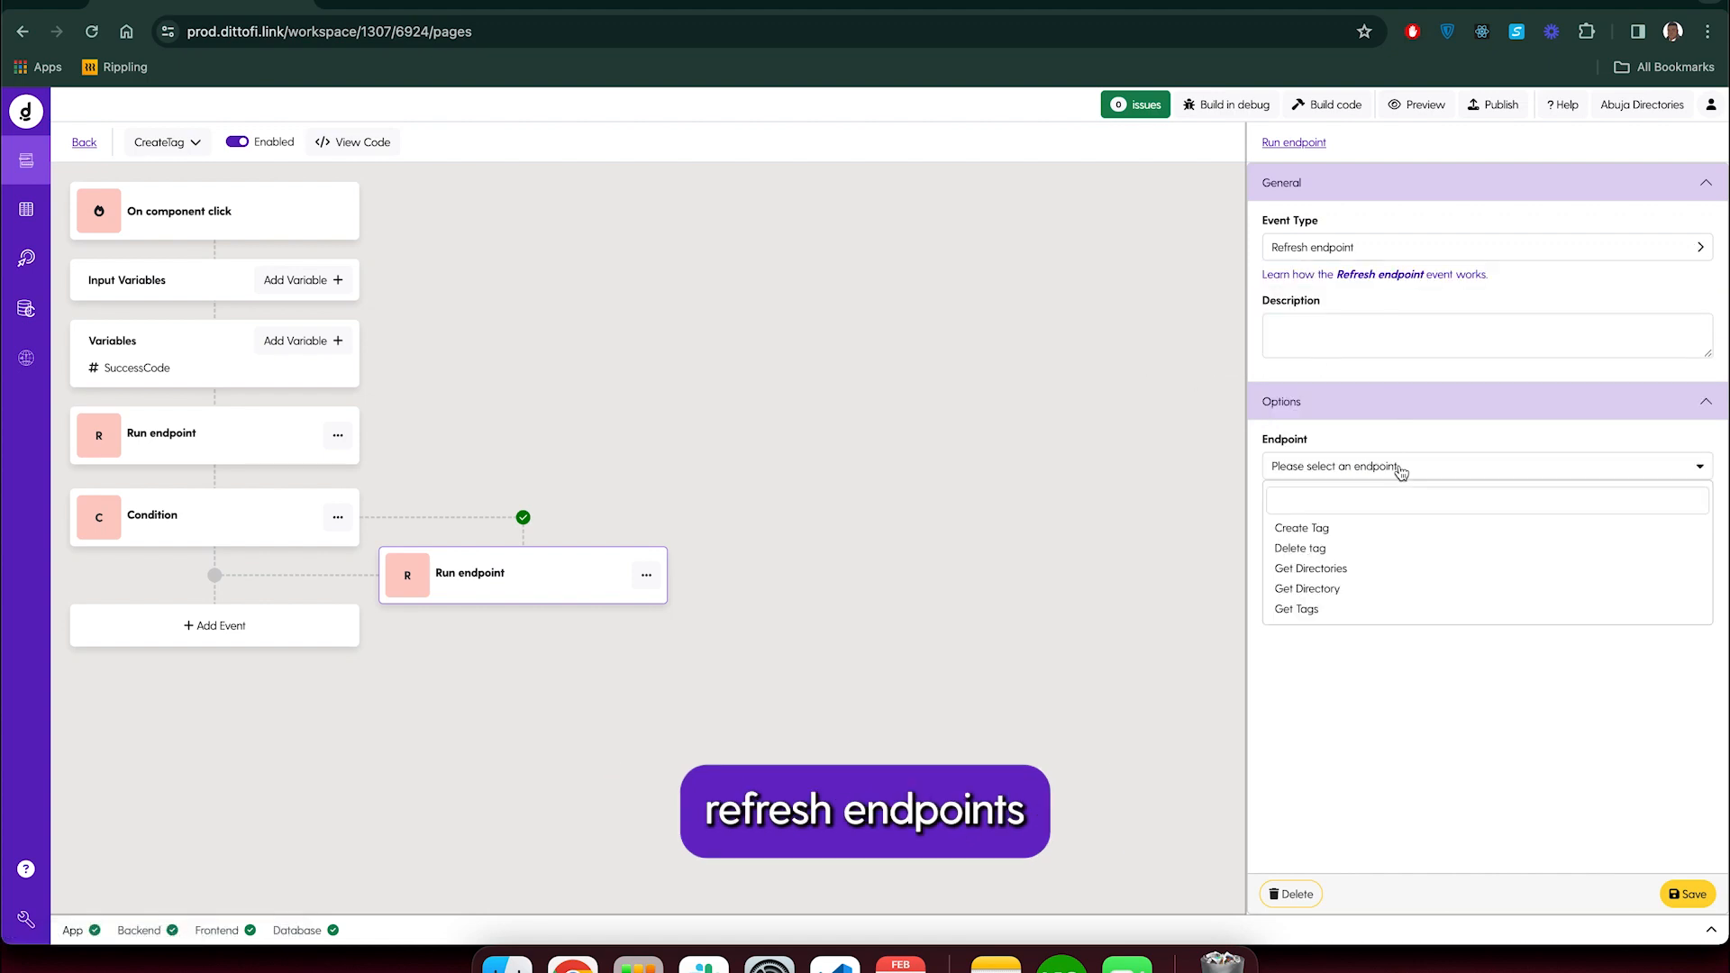
left_click(1334, 609)
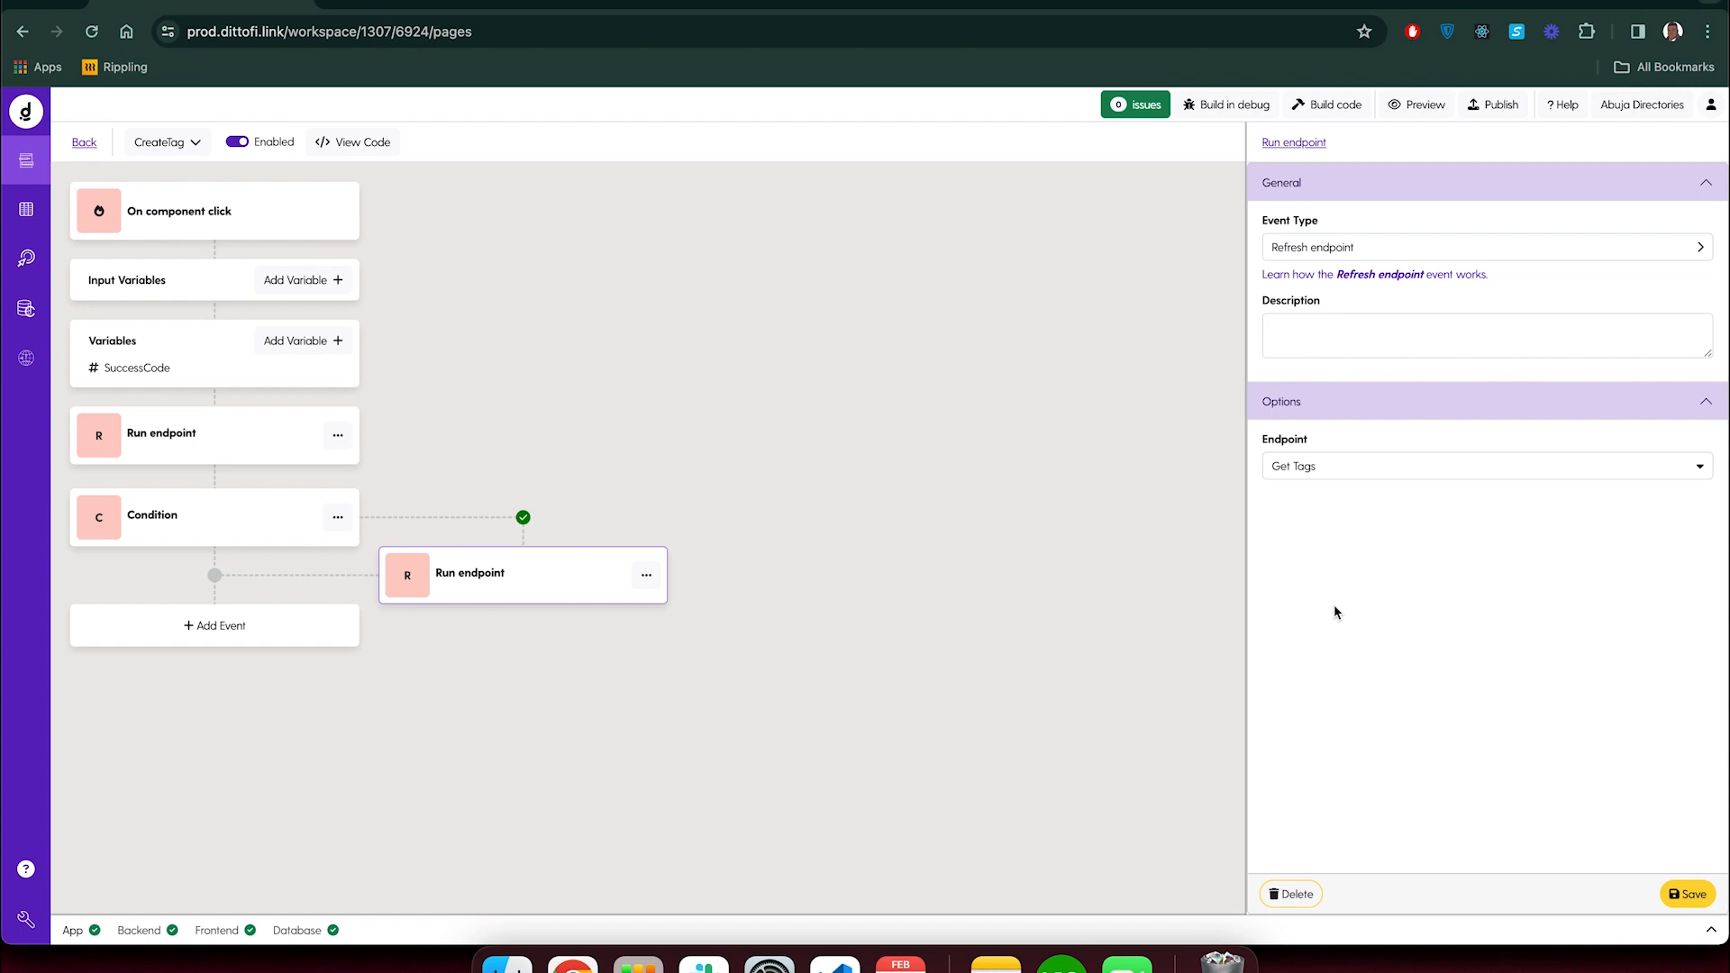
left_click(1678, 893)
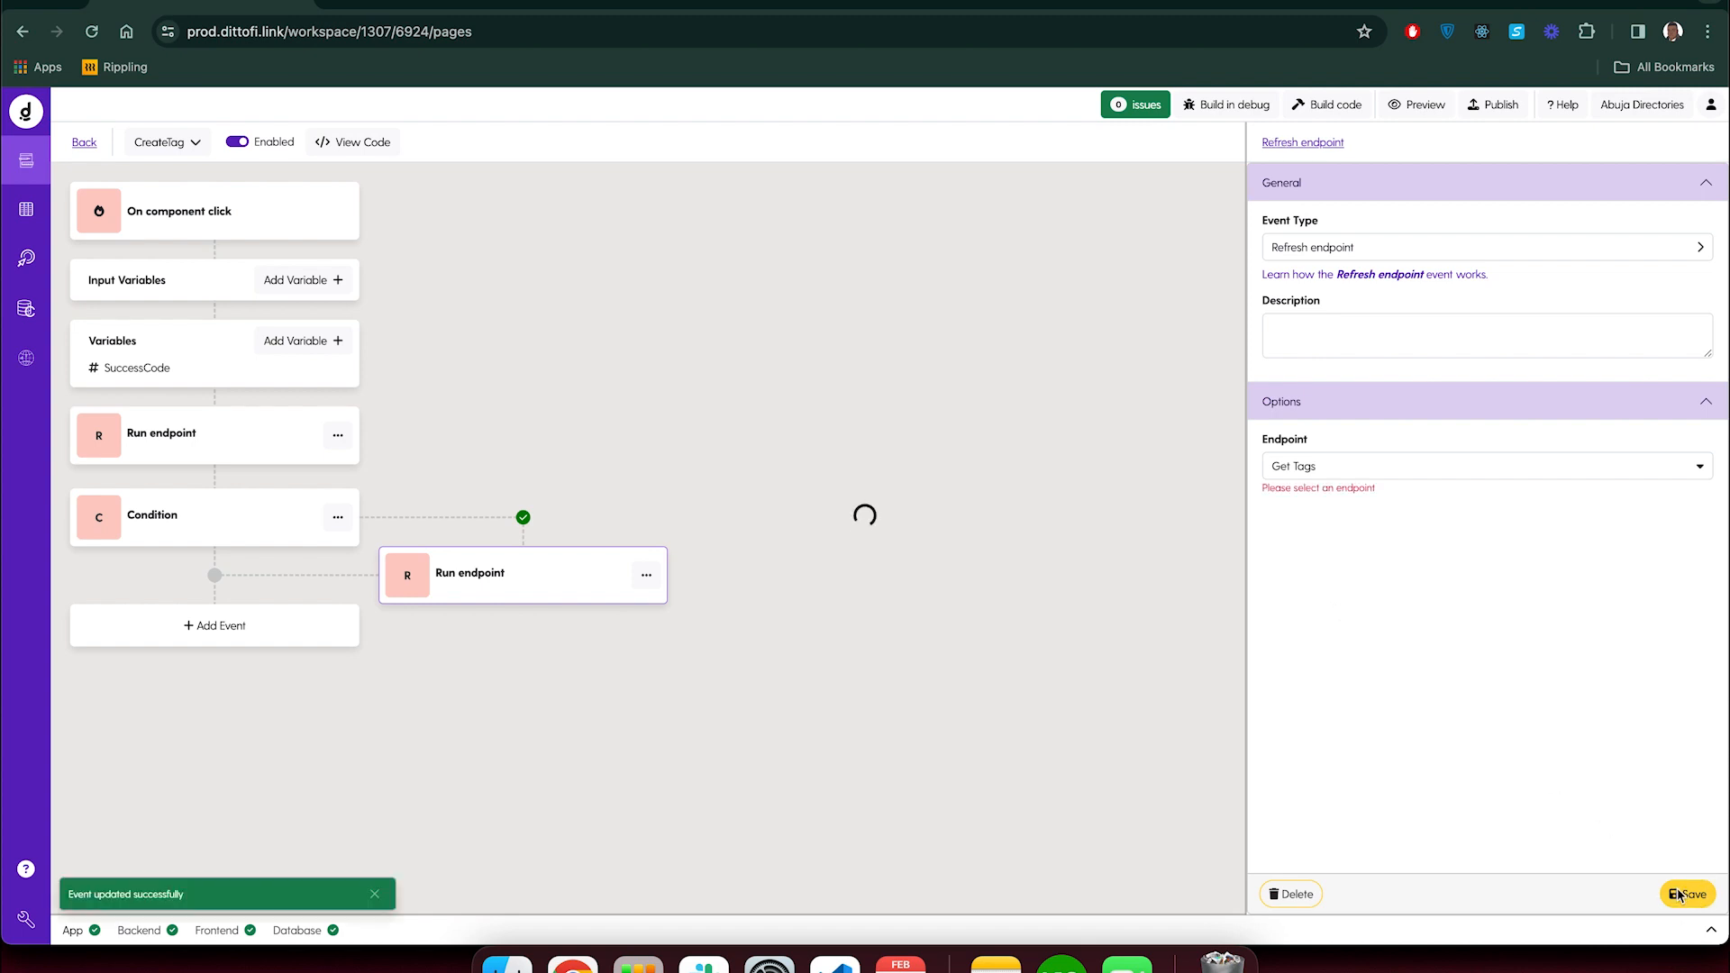
Add an event below the Refresh endpoint event and create a Text action variable named emptyStr with a space as its expression
left_click(651, 582)
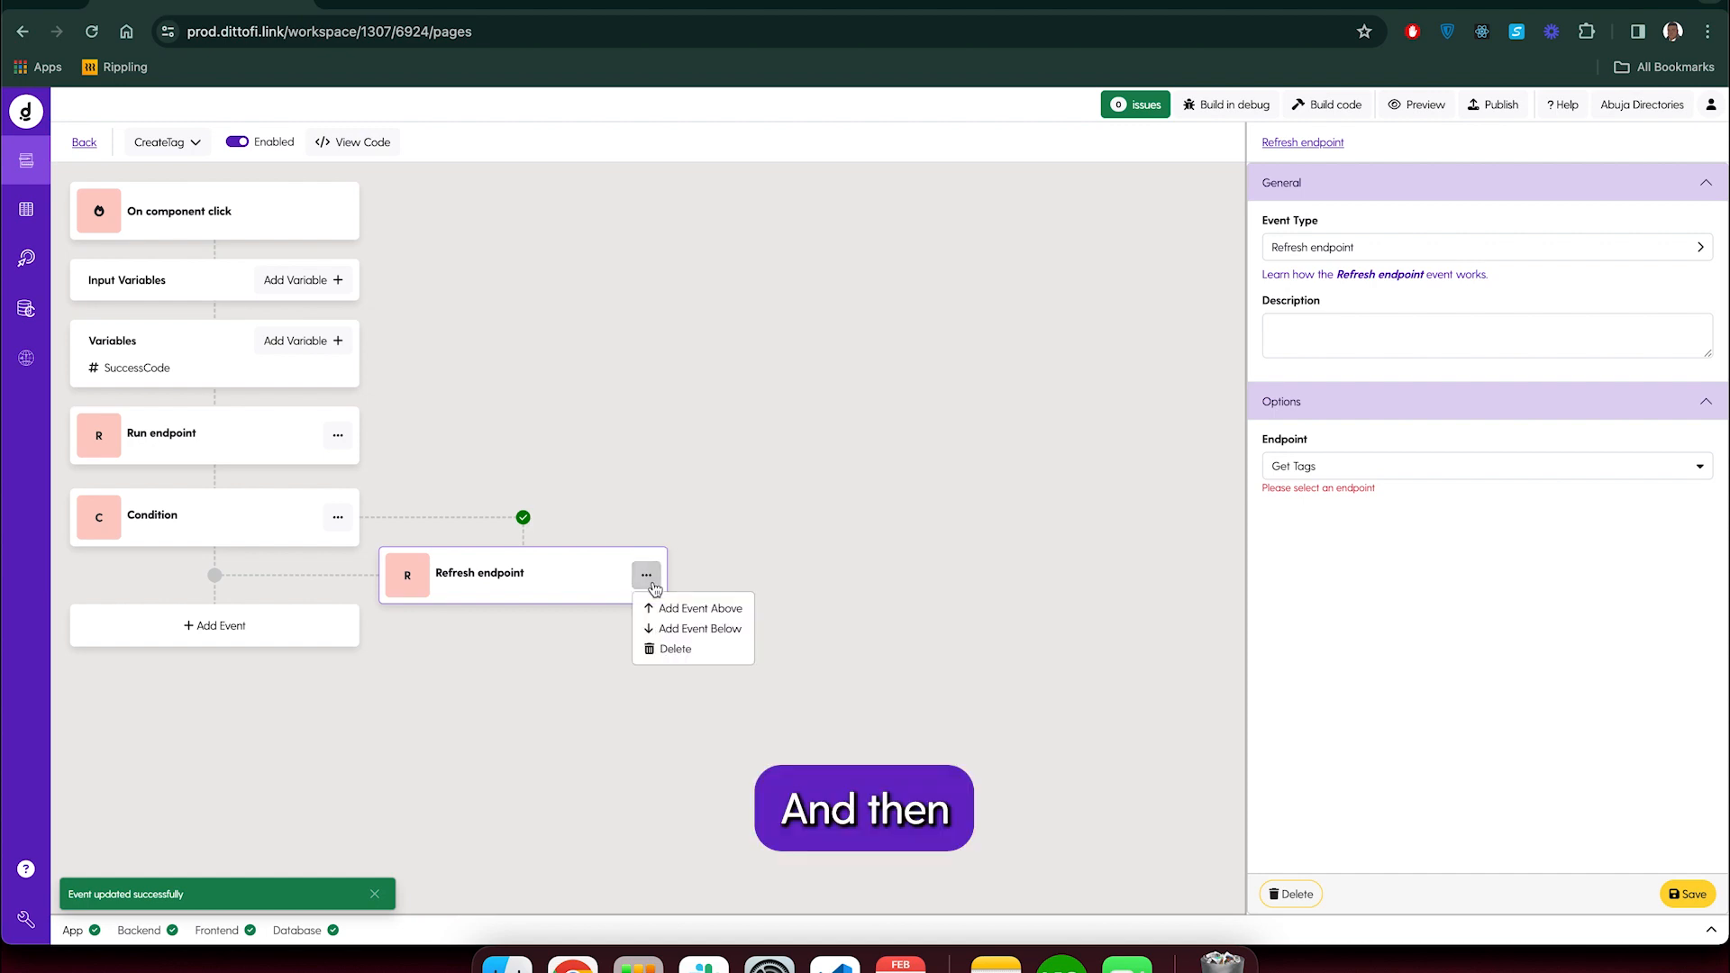
left_click(679, 630)
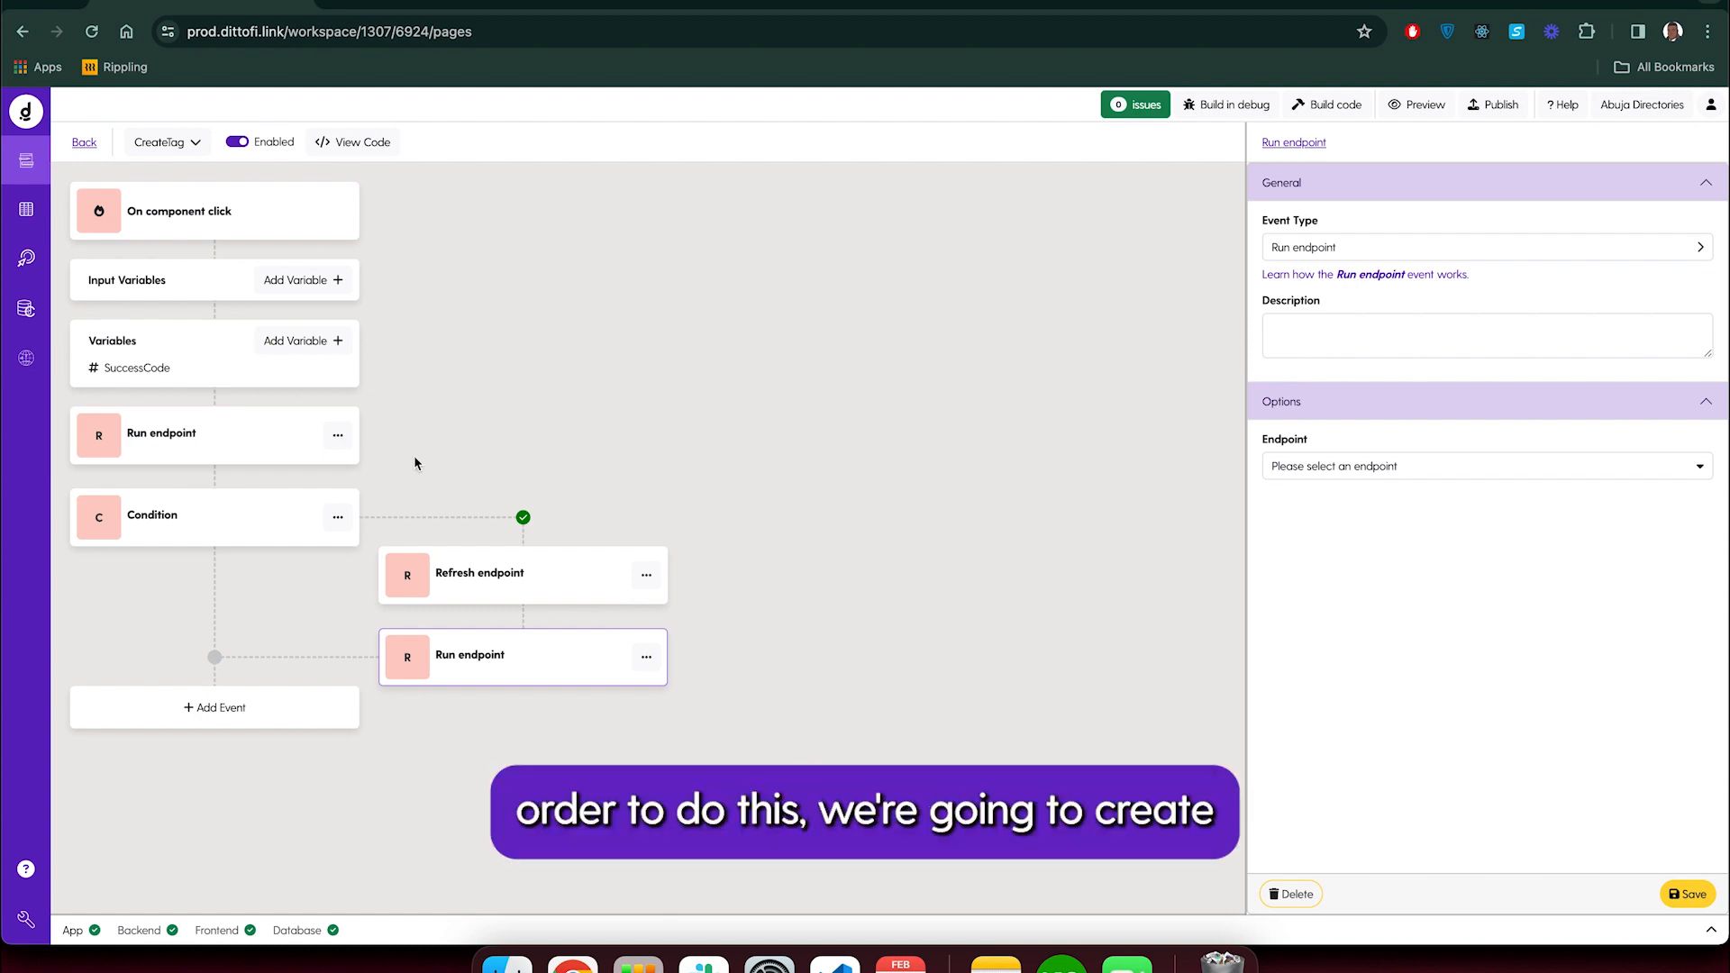
left_click(303, 348)
left_click(765, 234)
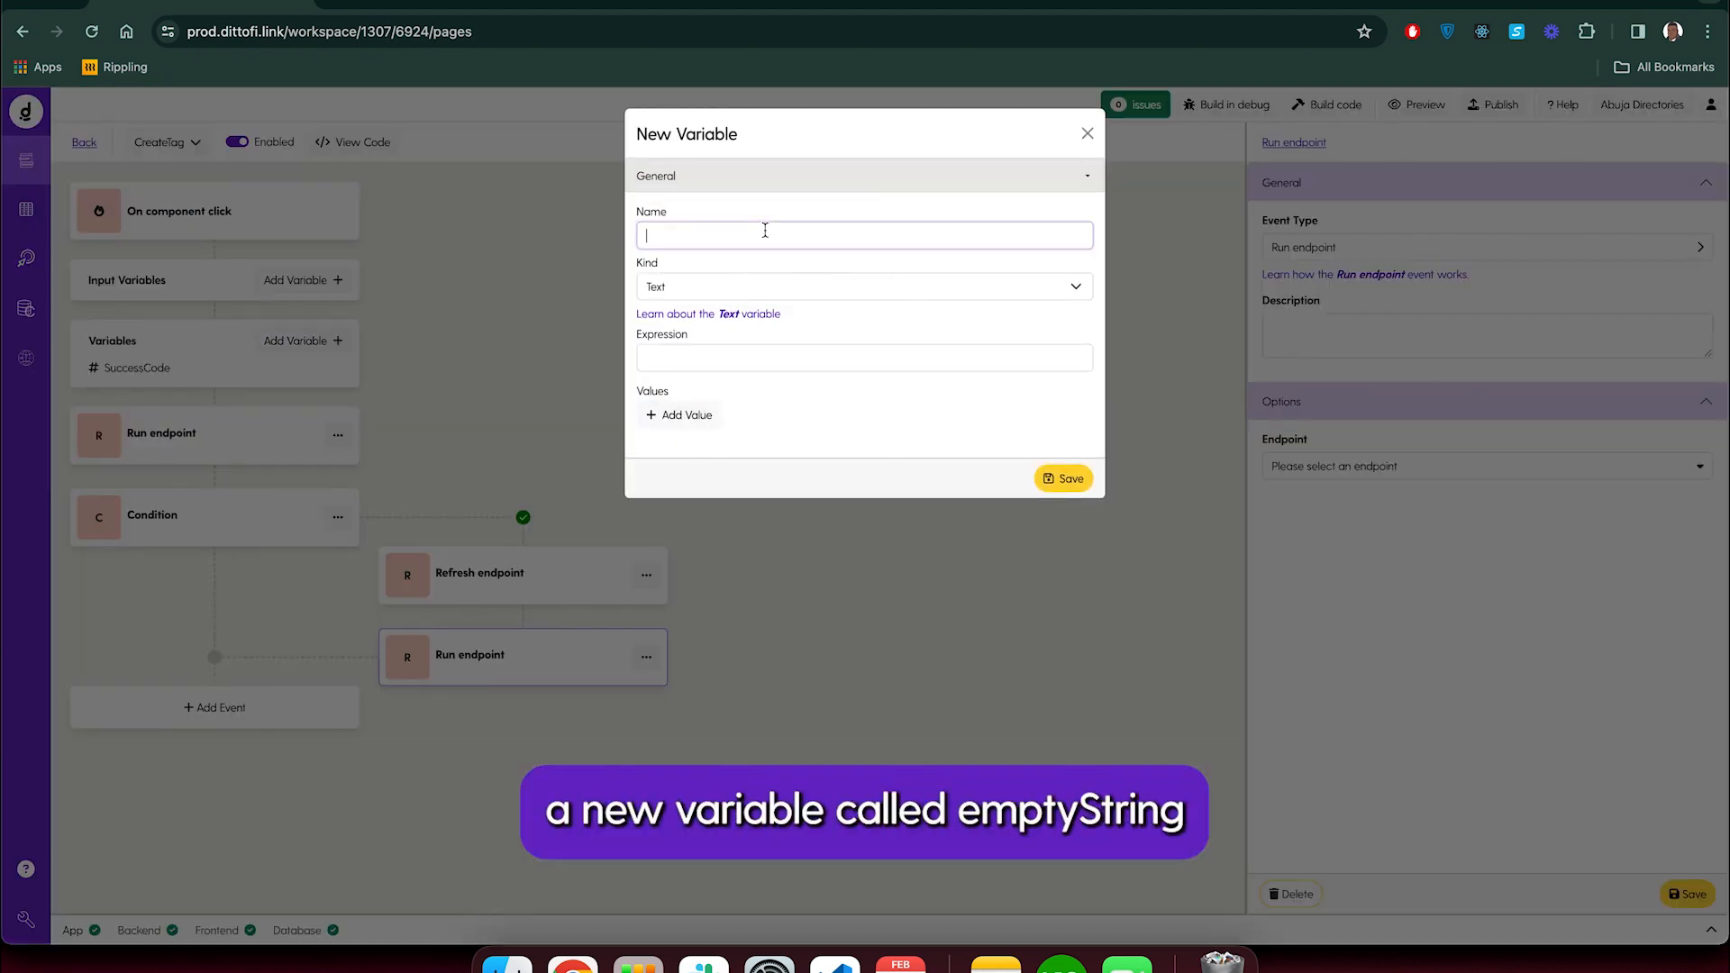
type("emptyStr")
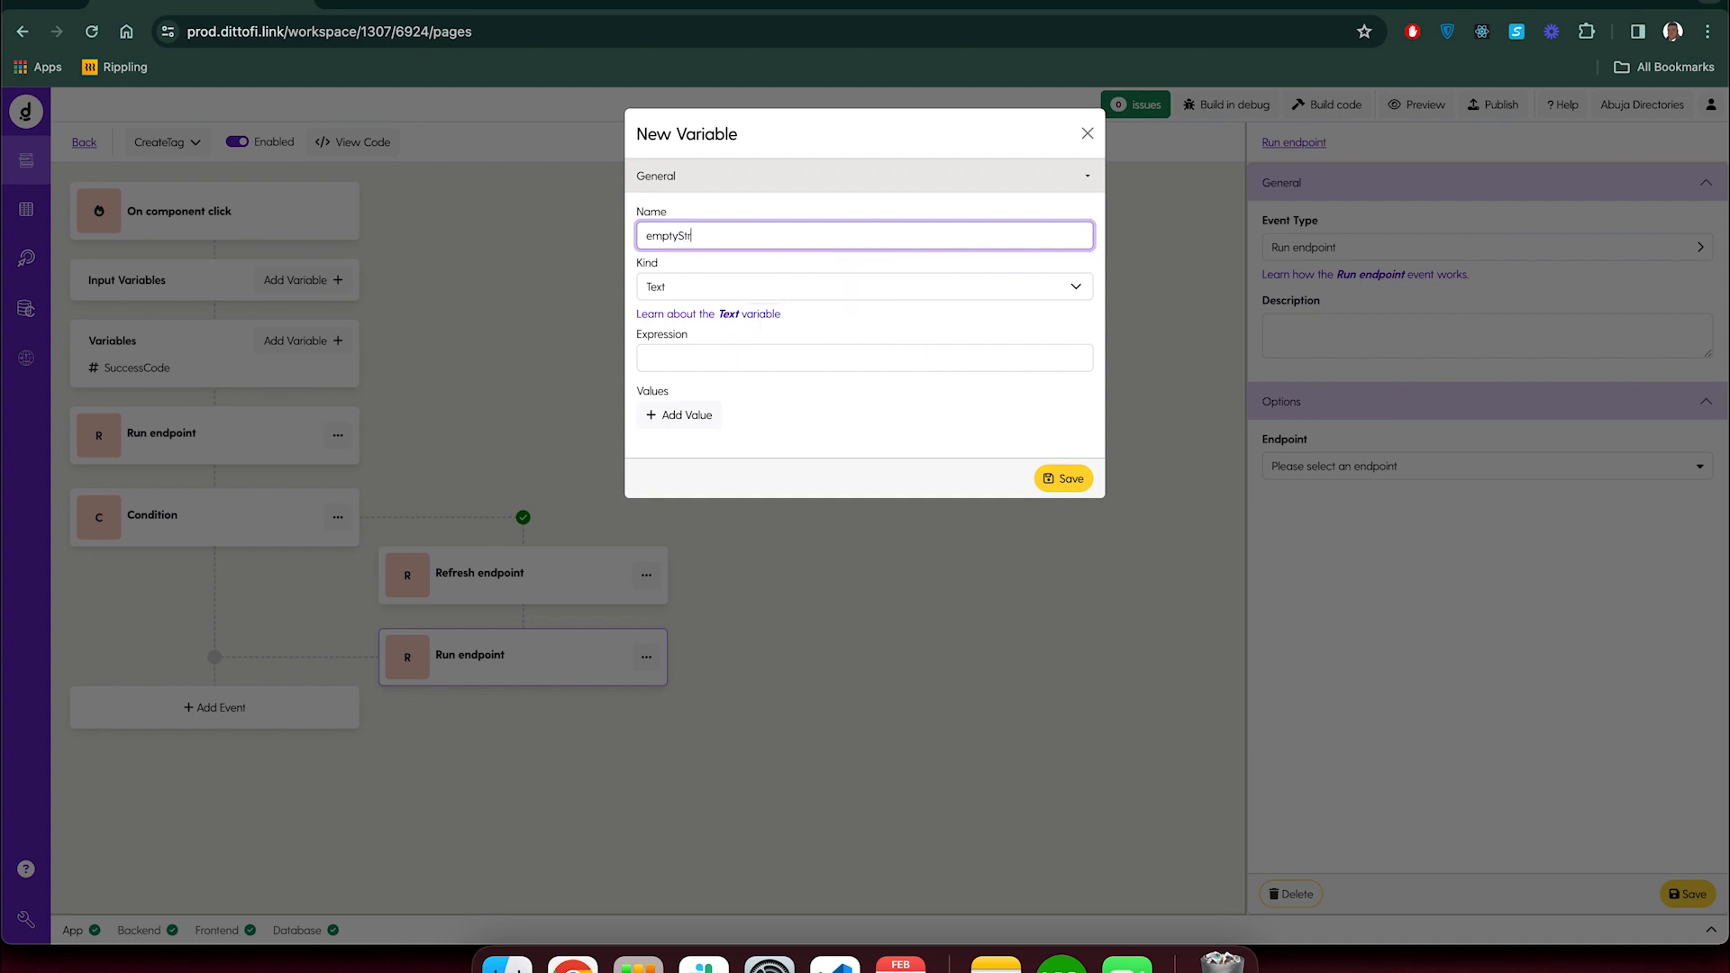
left_click(712, 360)
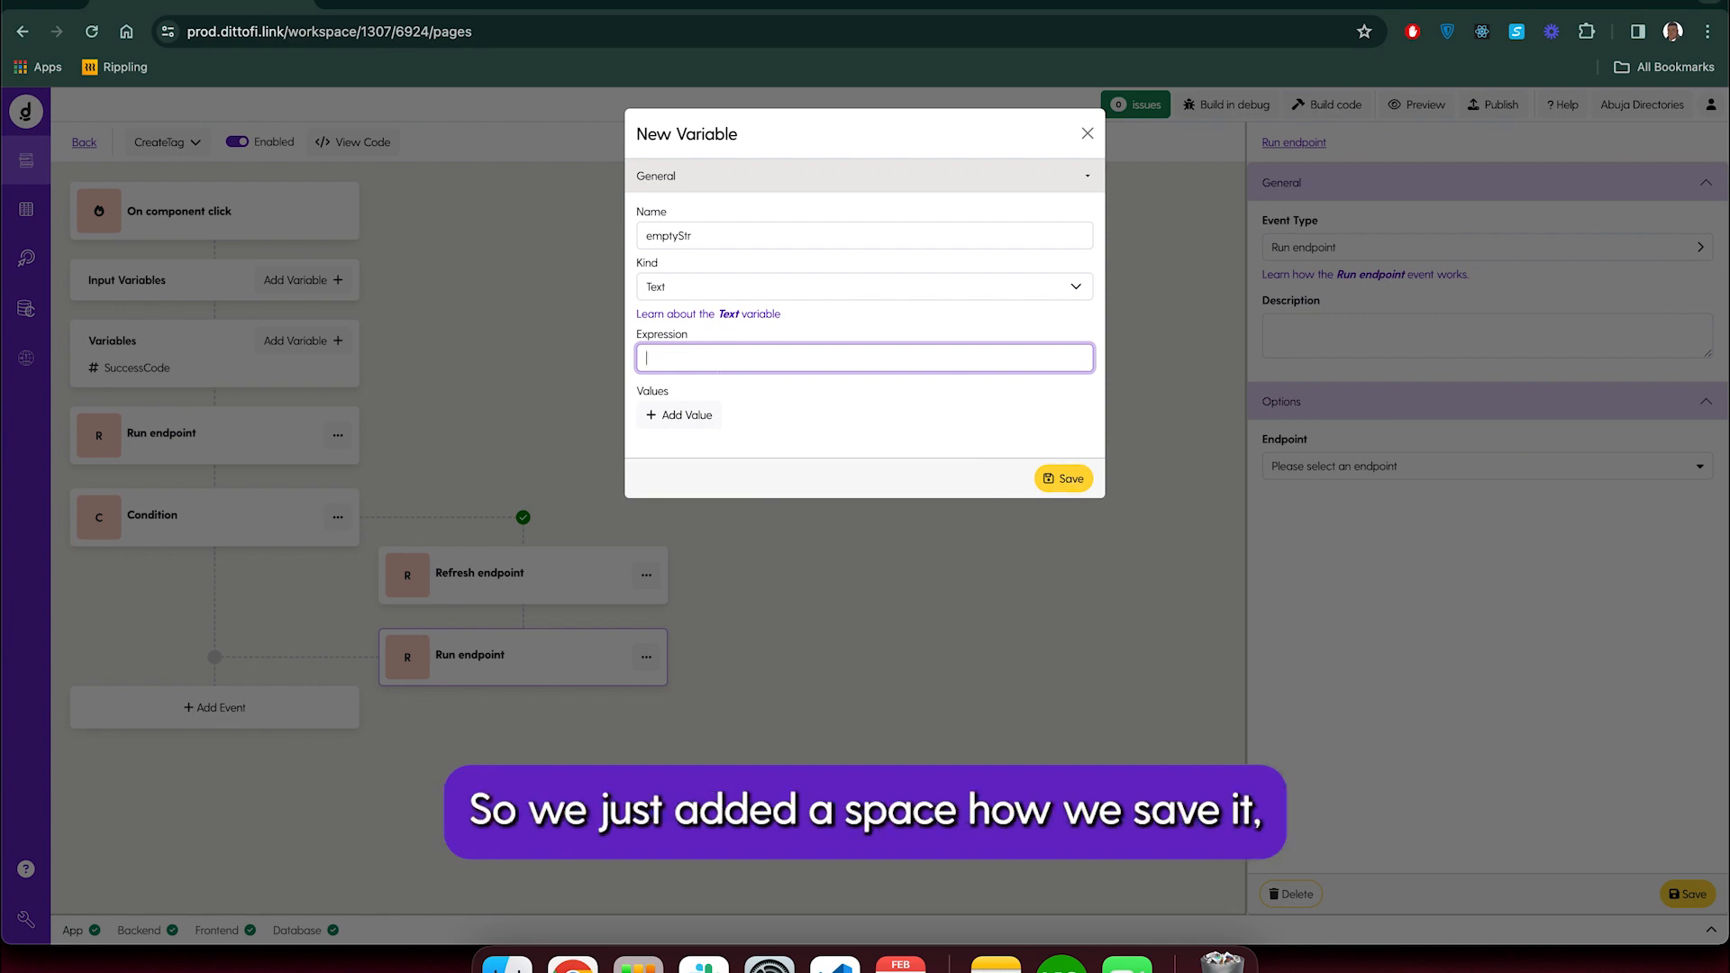
left_click(1065, 479)
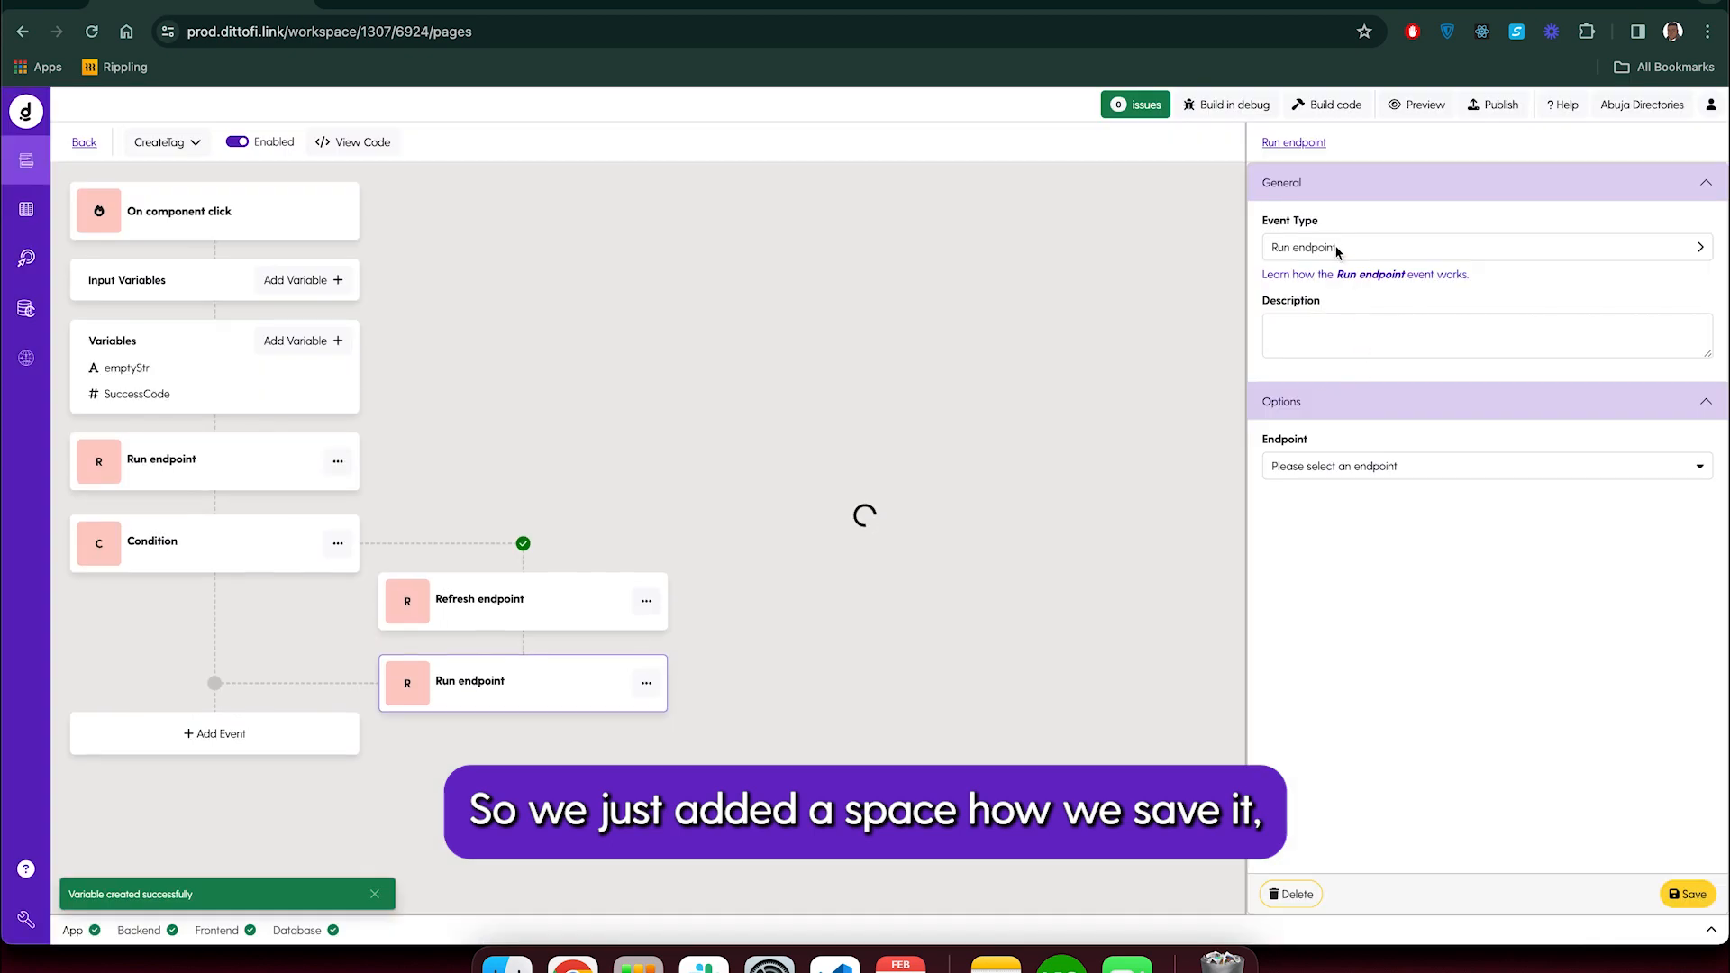
Set the new event's type to Set field and choose the global tagName variable as its target variable
left_click(1333, 247)
mouse_move(1302, 512)
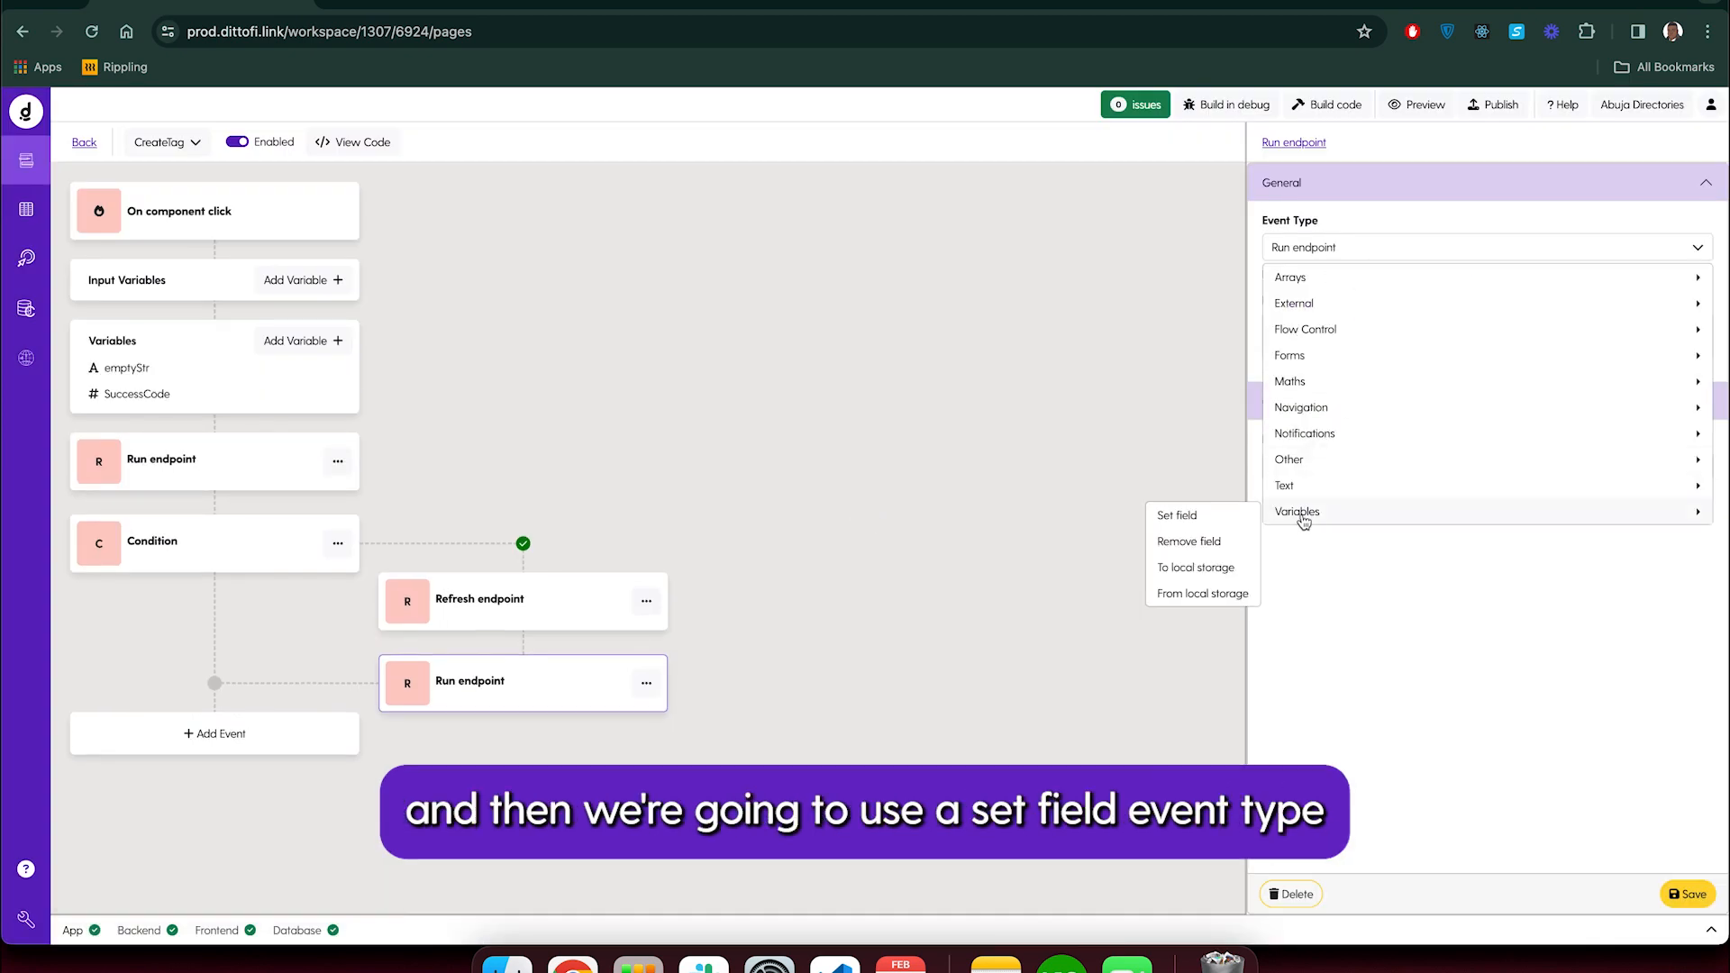
left_click(1177, 515)
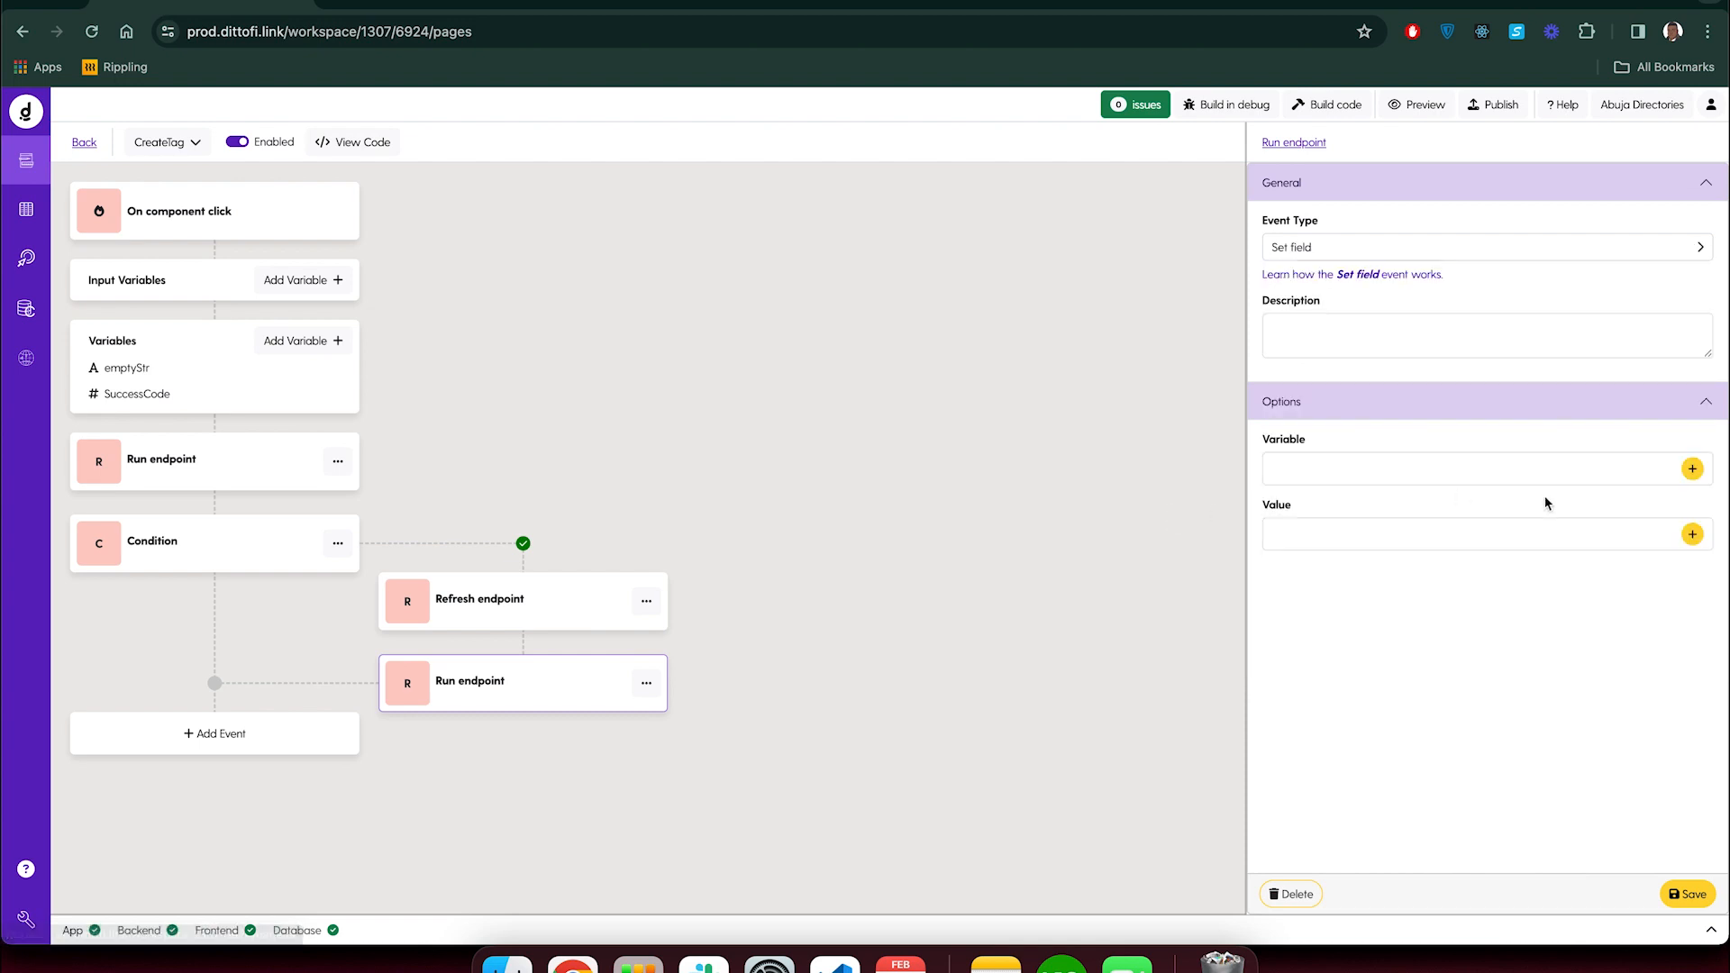
left_click(1691, 470)
left_click(548, 186)
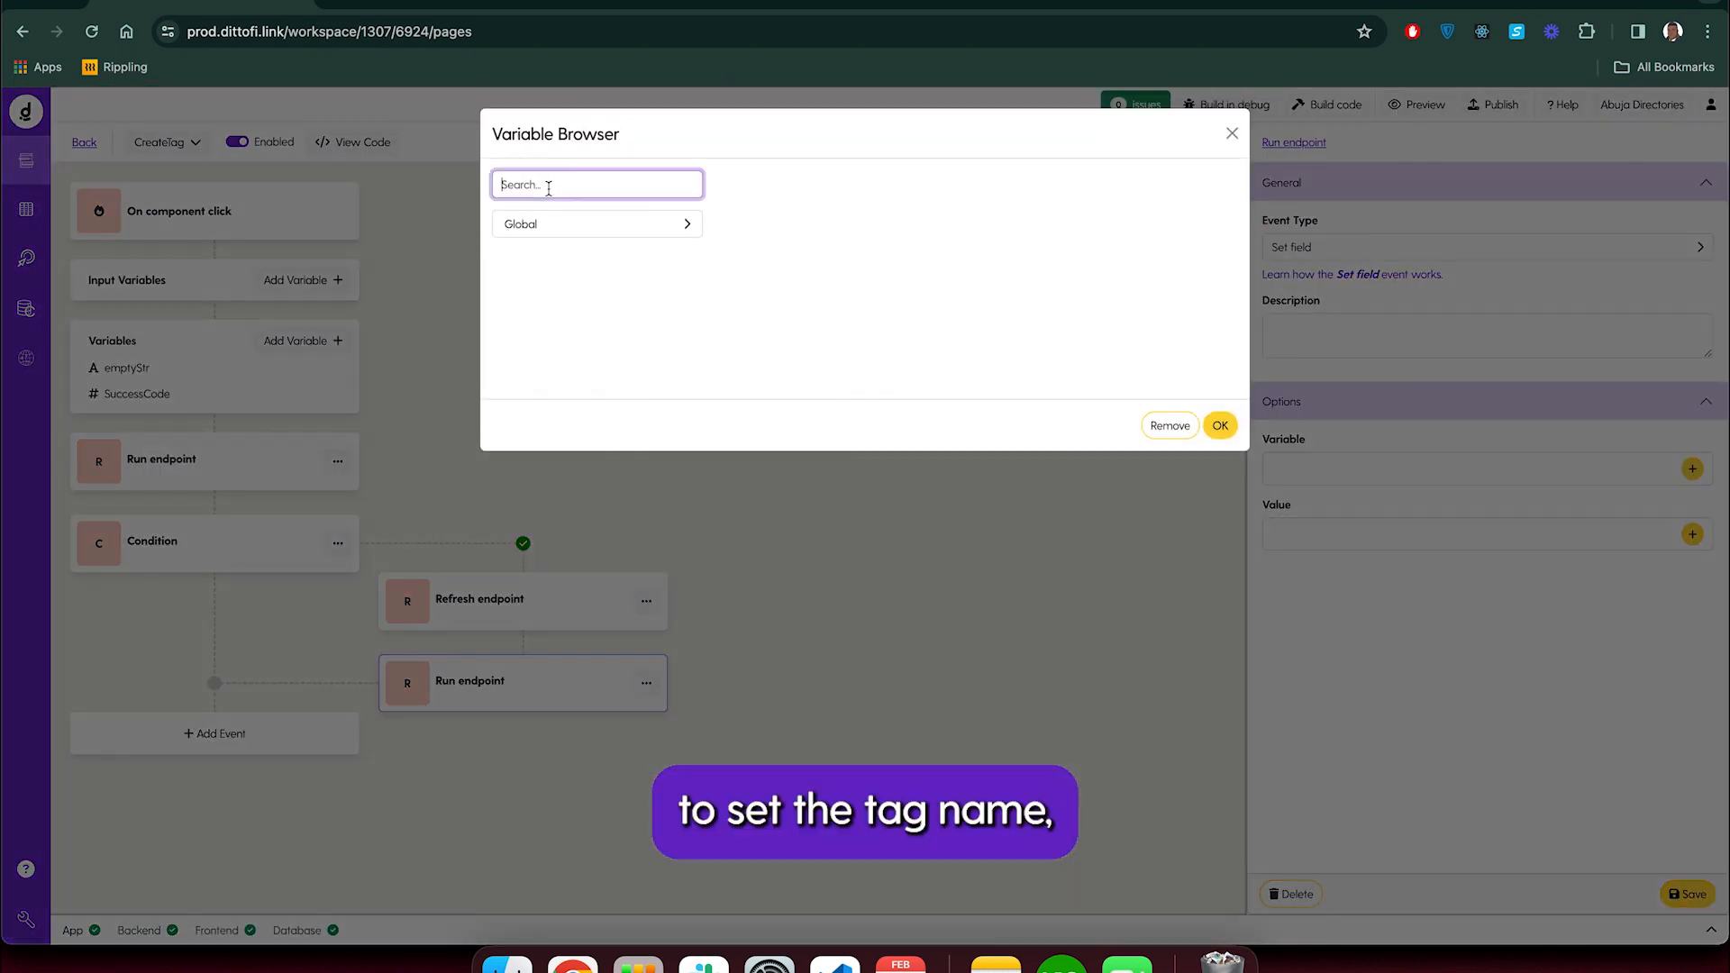
type("tag")
left_click(544, 232)
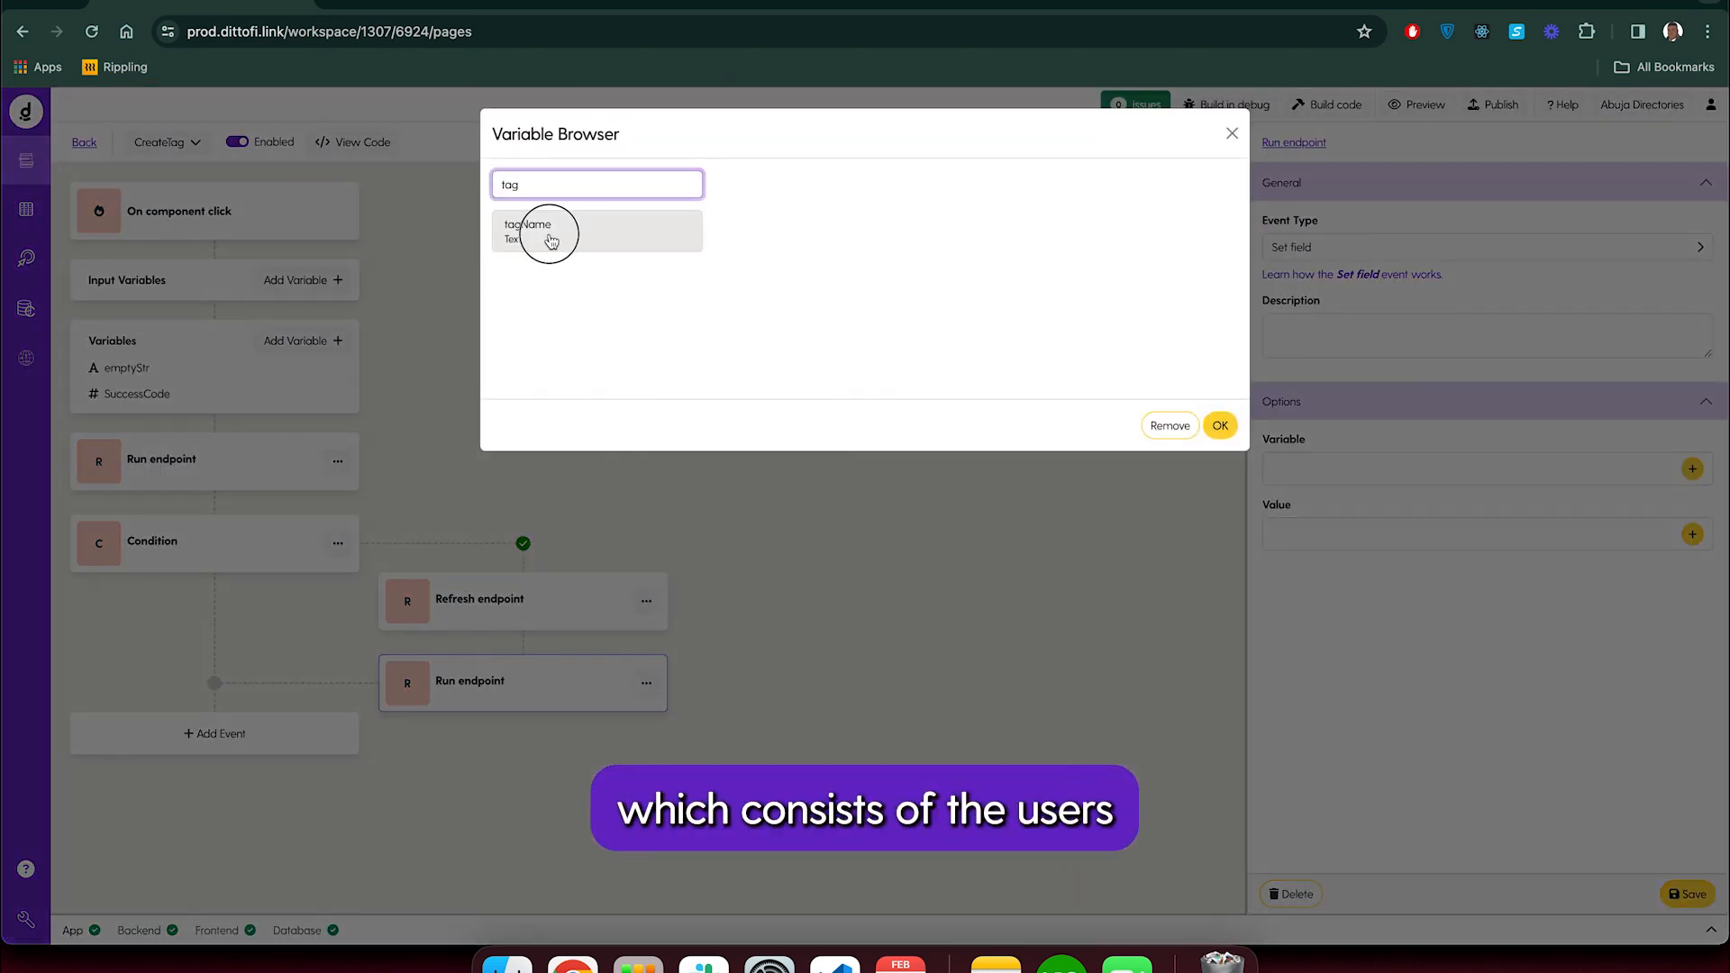
left_click(1221, 426)
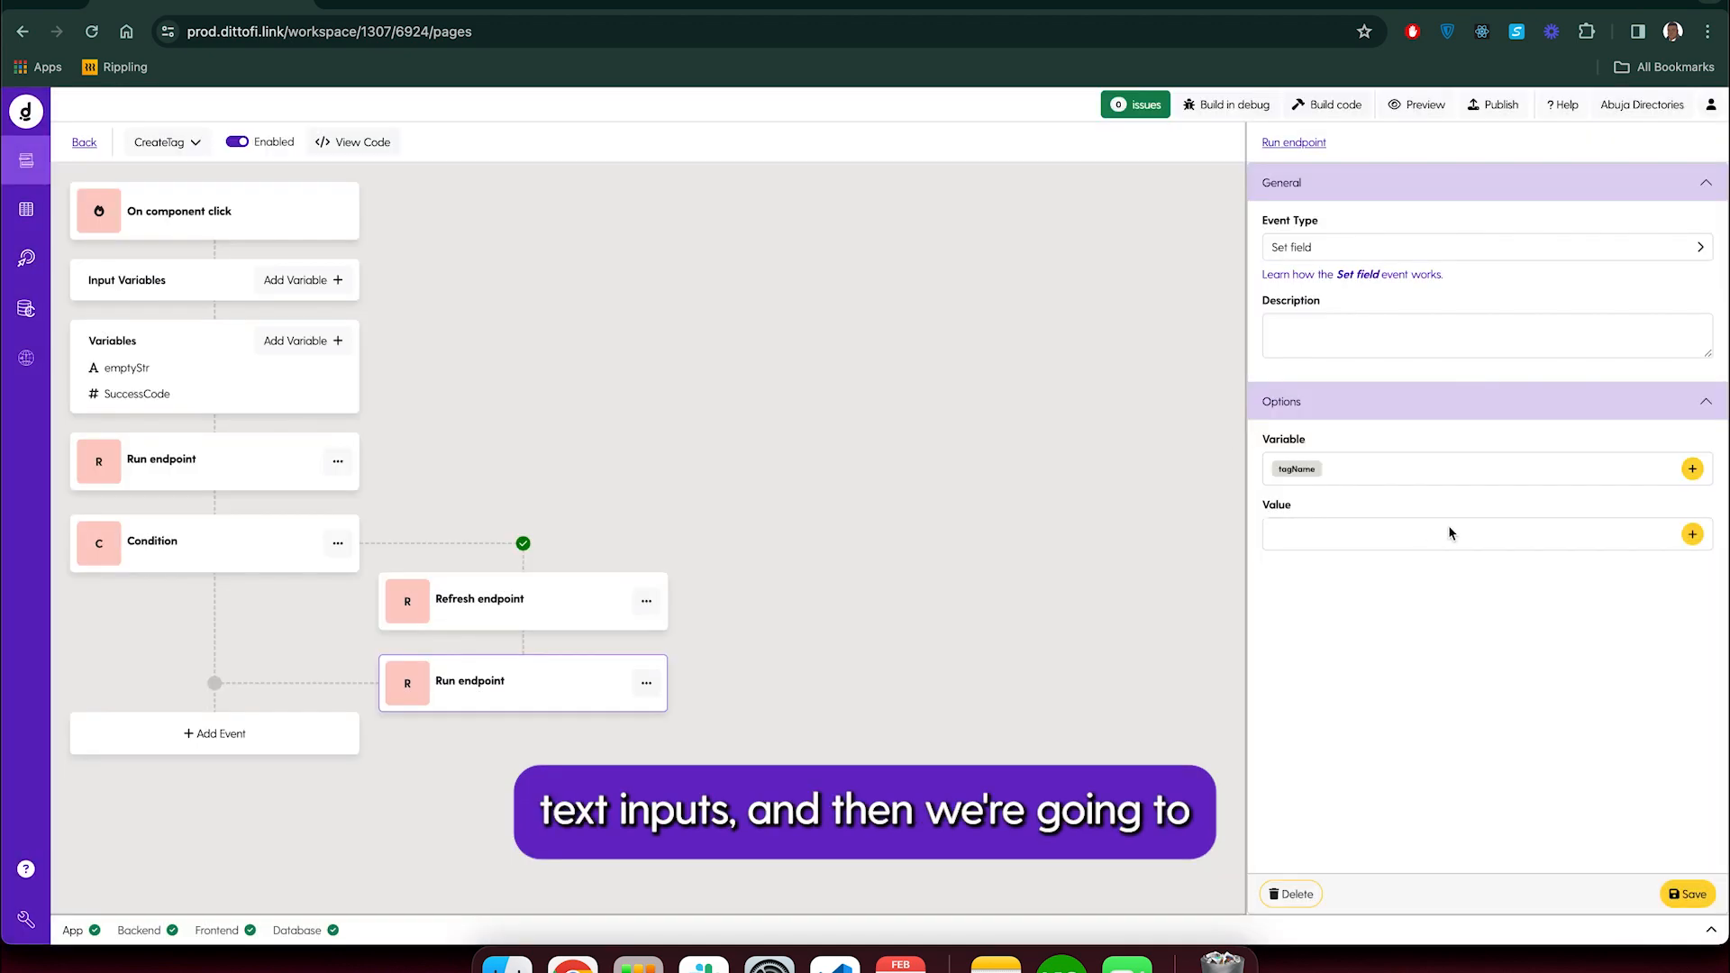
Use the emptyStr action variable as the Set field value and save the event
left_click(1692, 534)
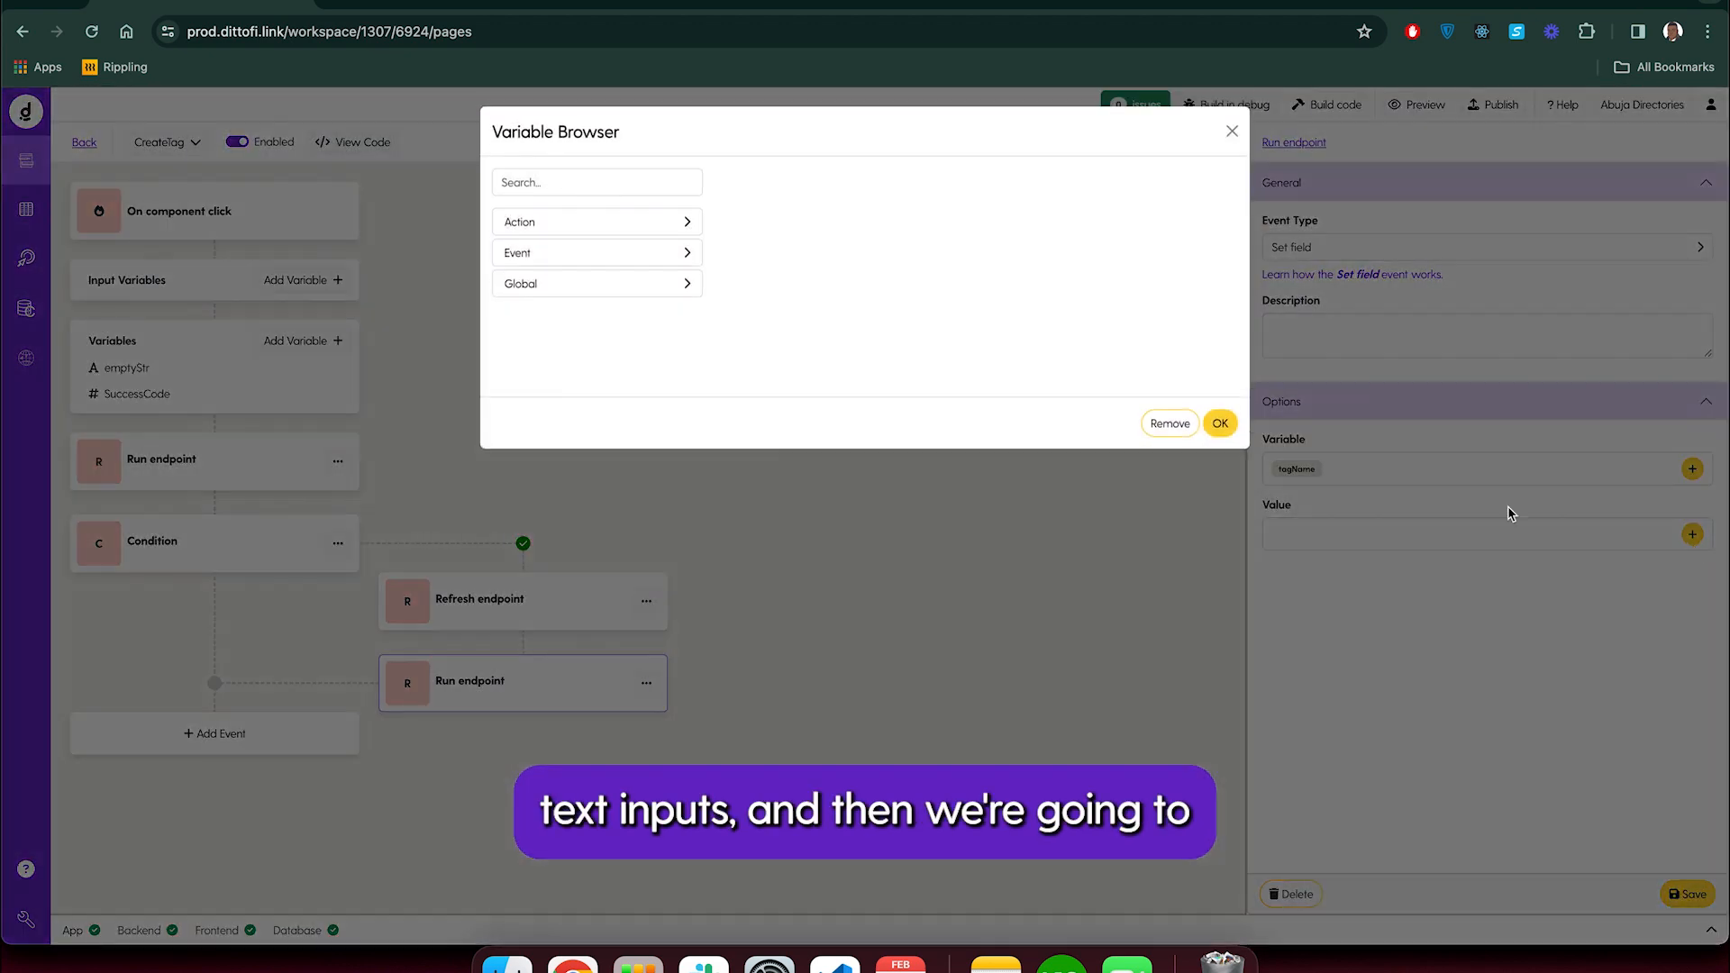
left_click(561, 233)
left_click(561, 252)
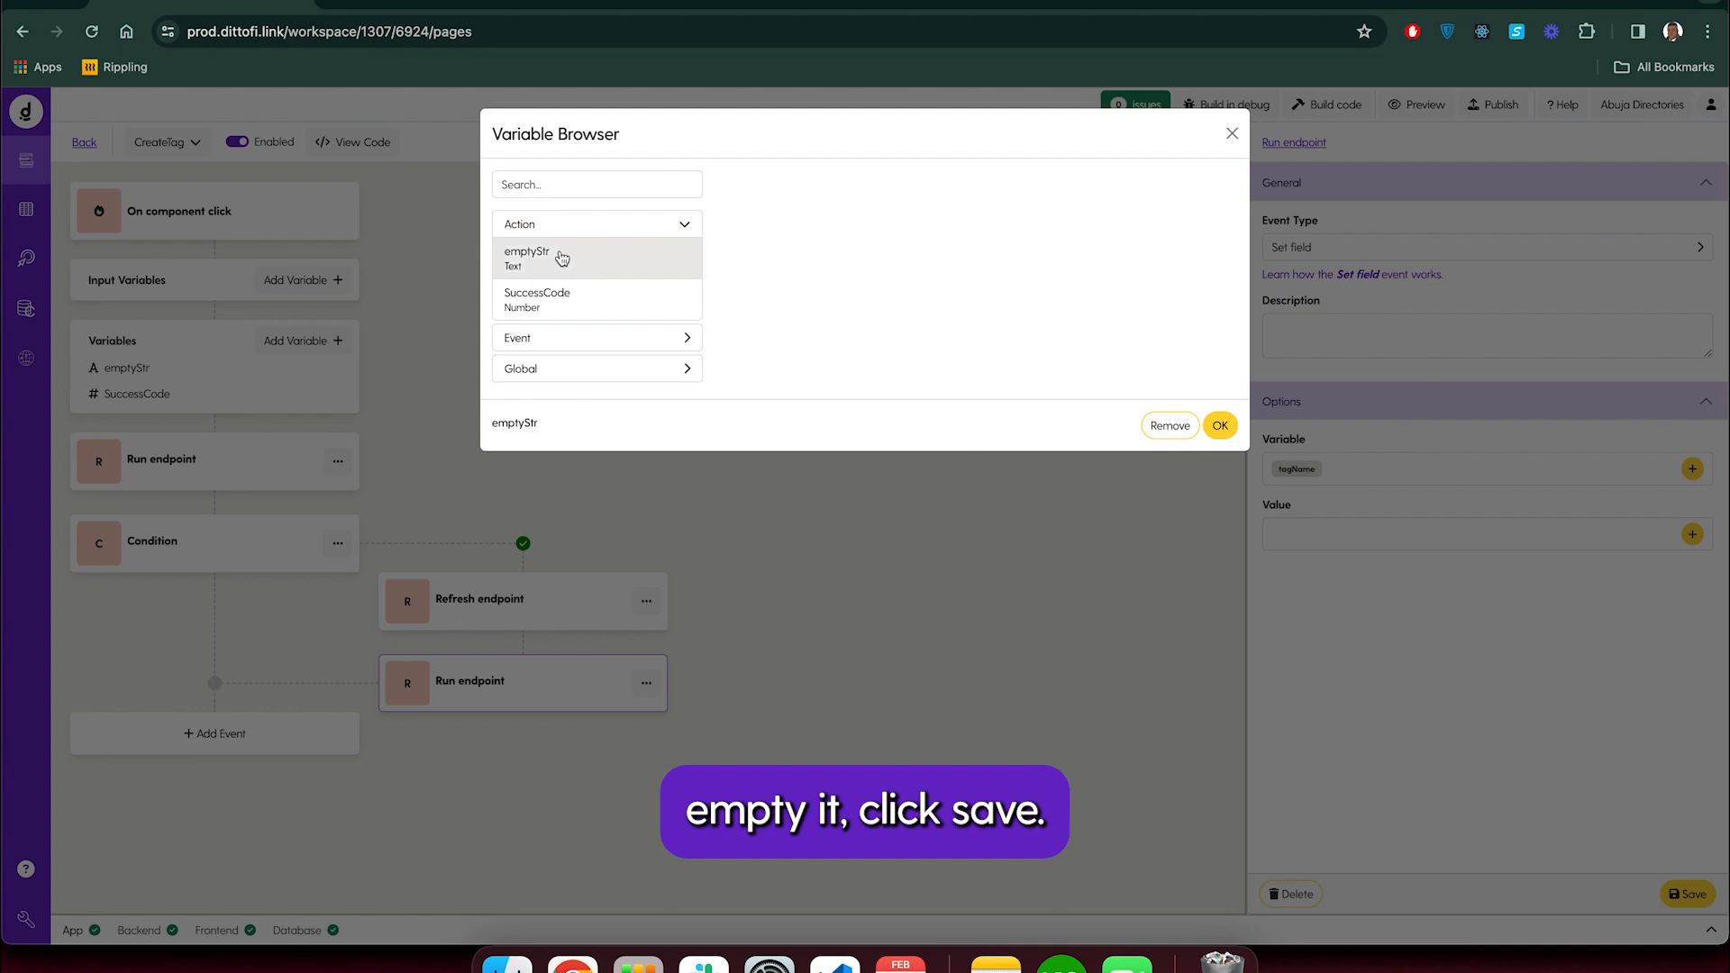
left_click(1221, 425)
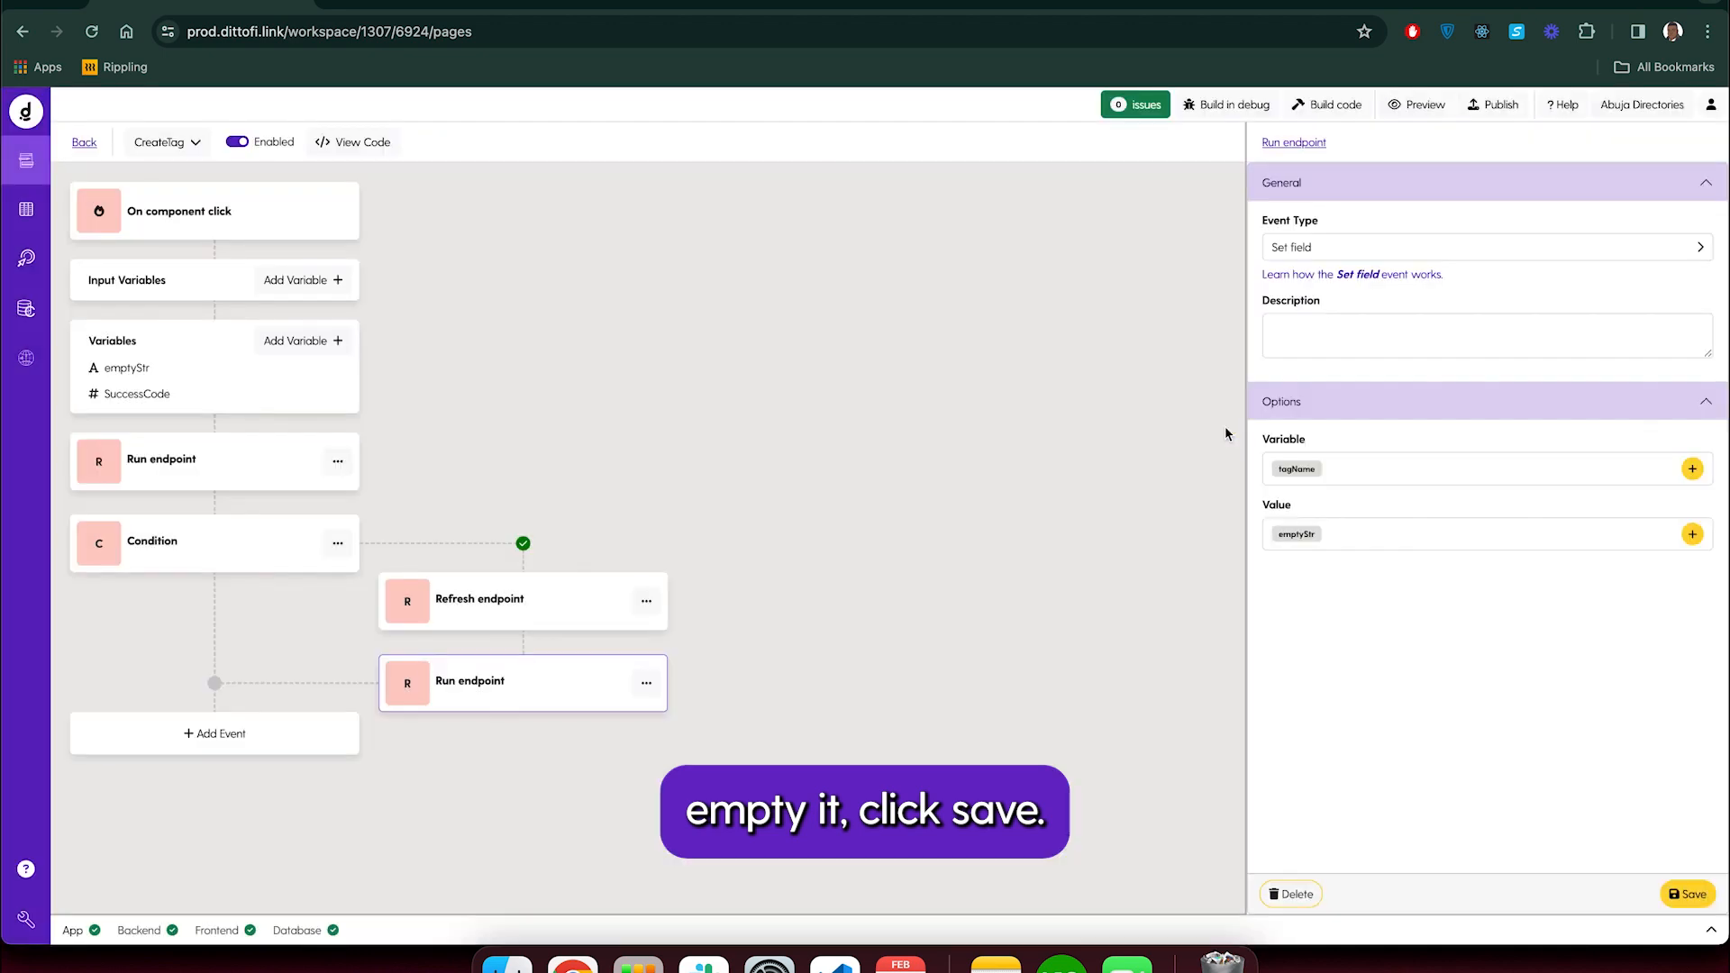
left_click(1688, 894)
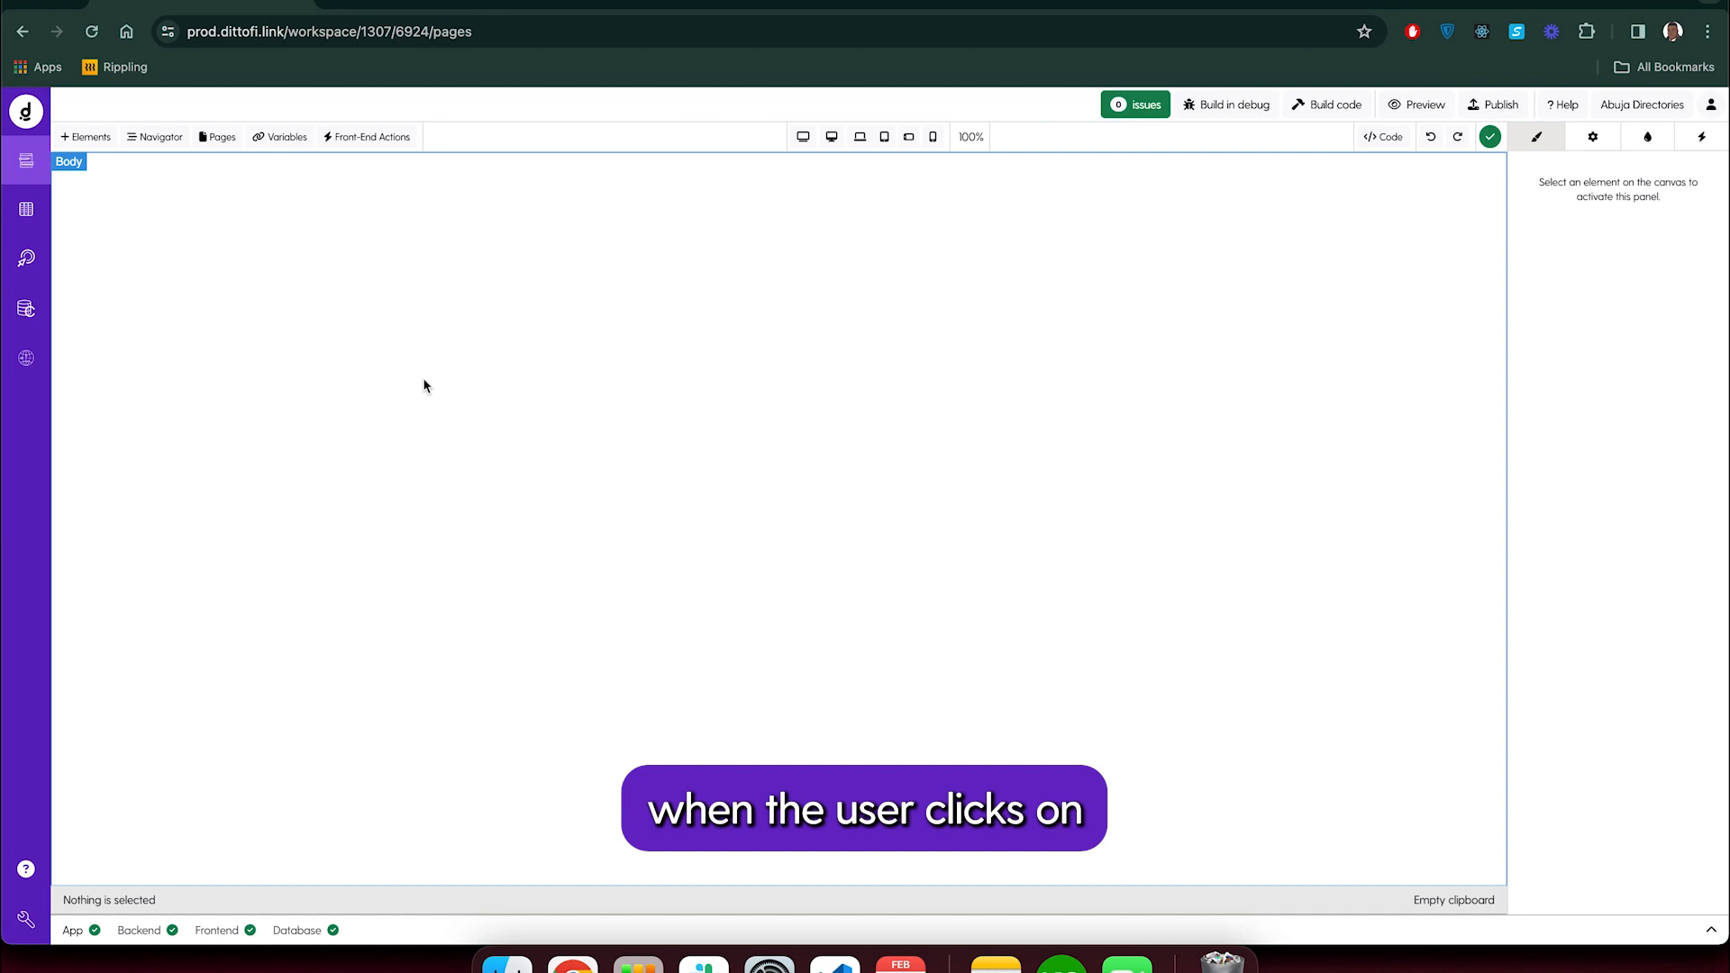
left_click(431, 7)
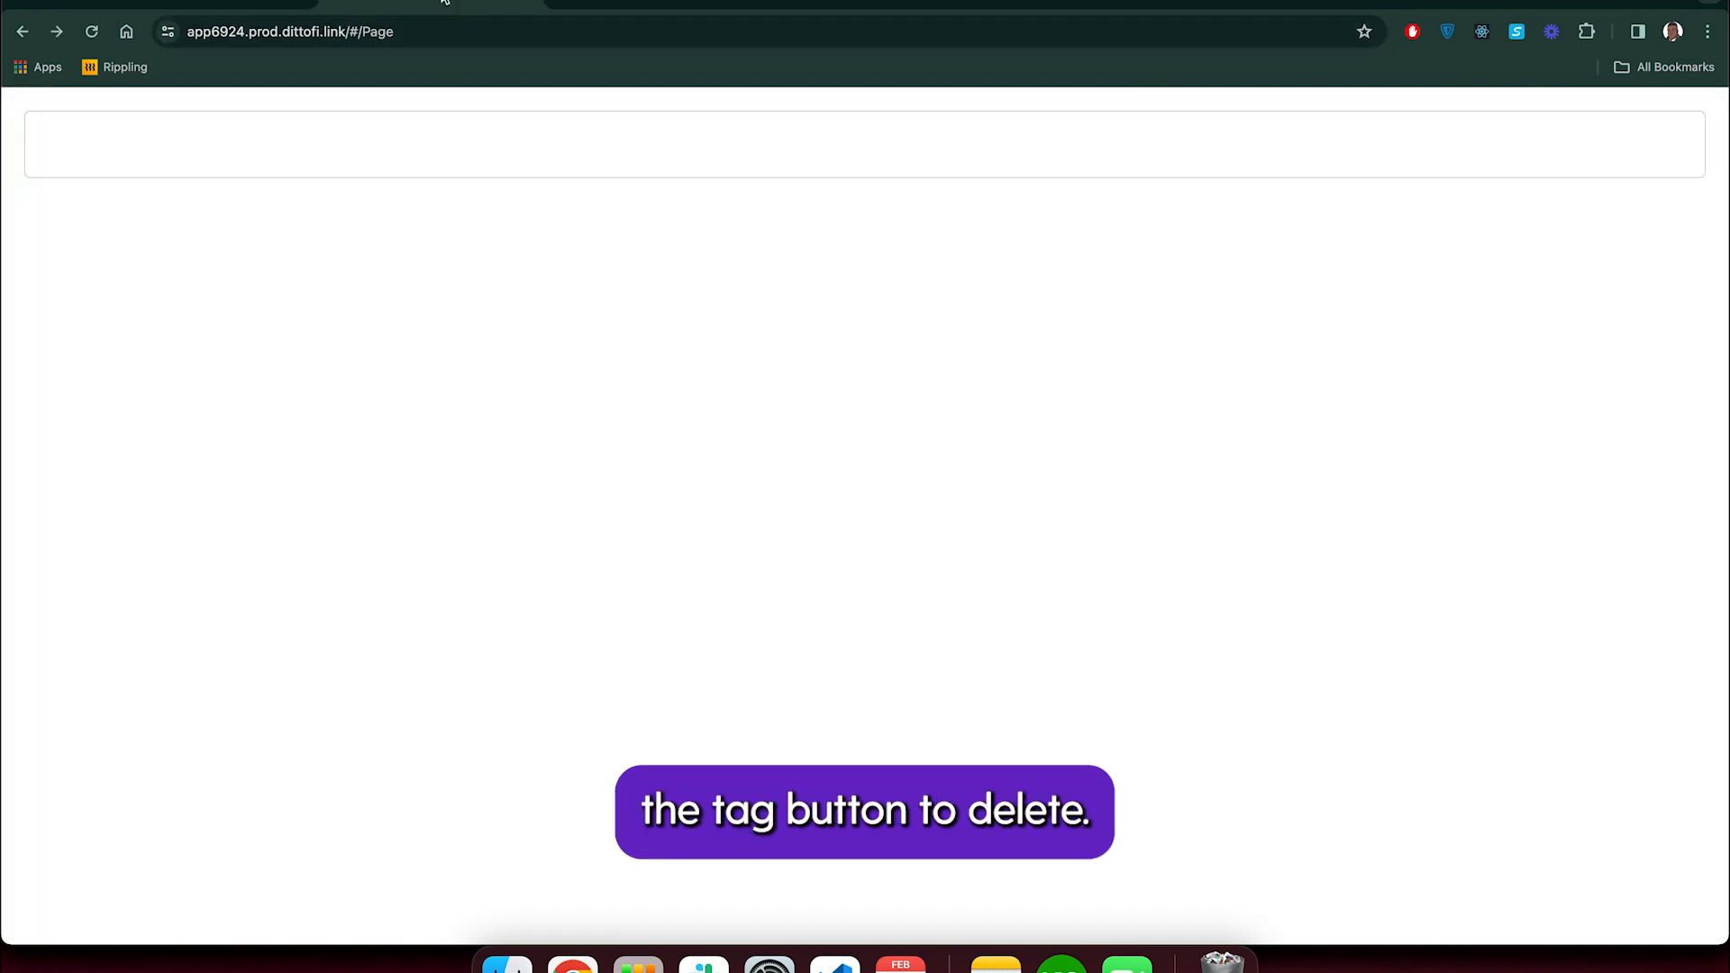
left_click(187, 5)
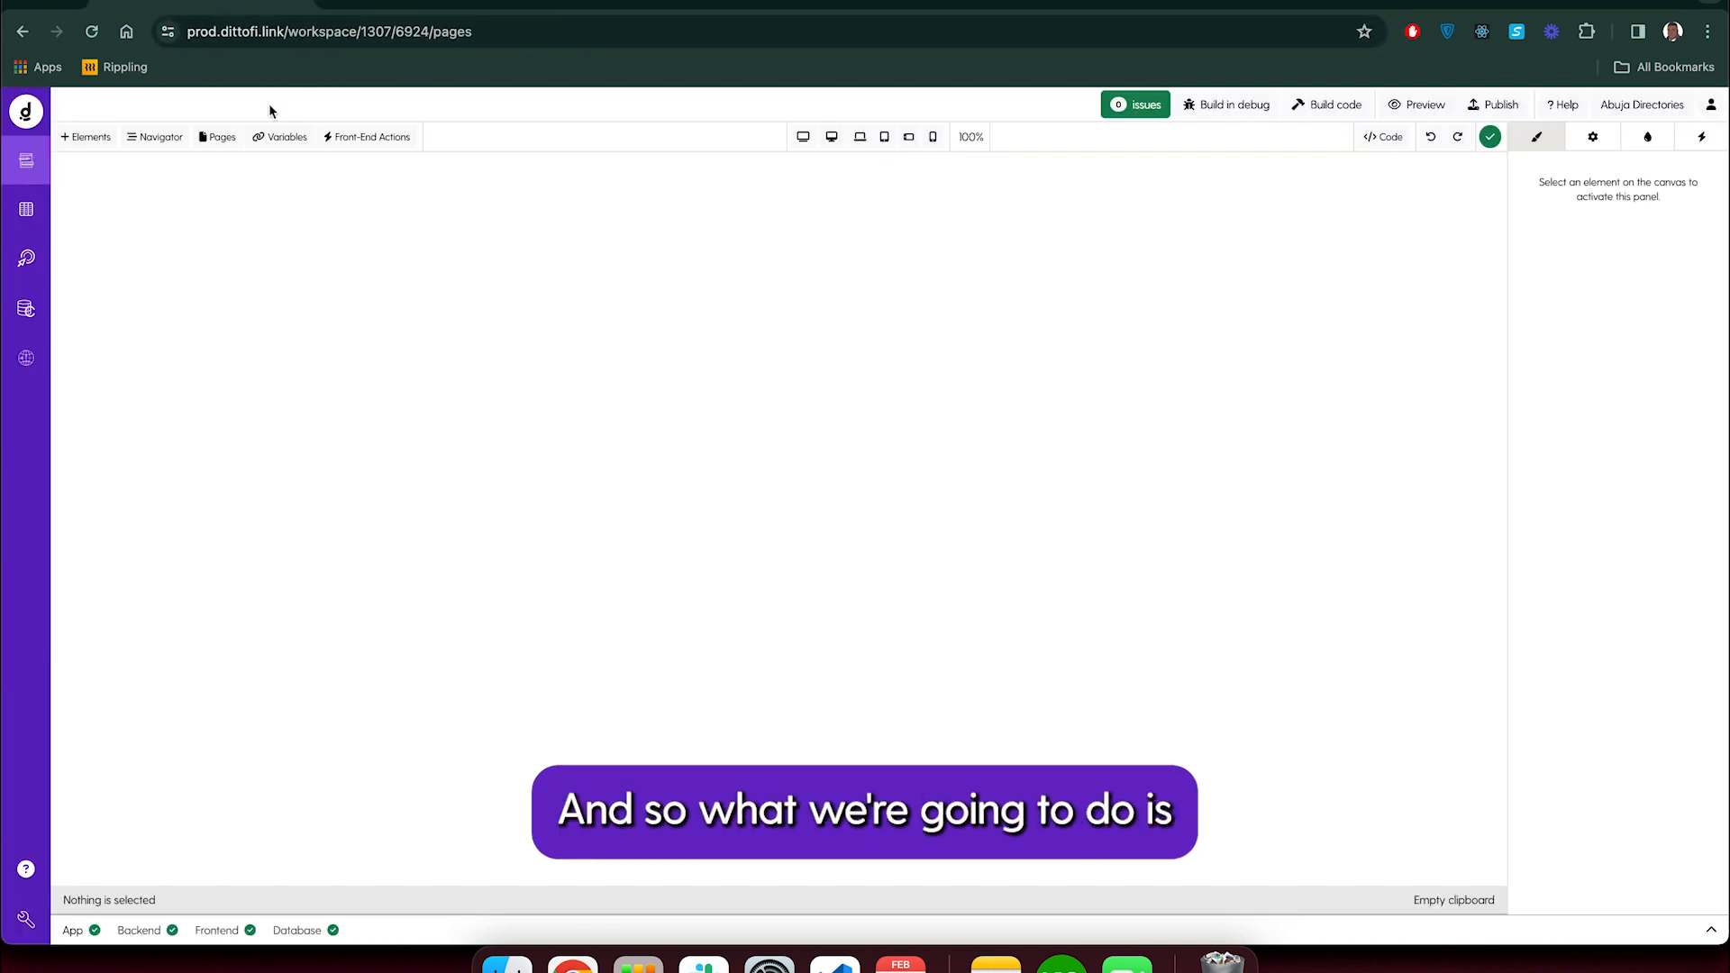
Create a new front-end action with the component trigger and name it DeleteTag
left_click(358, 144)
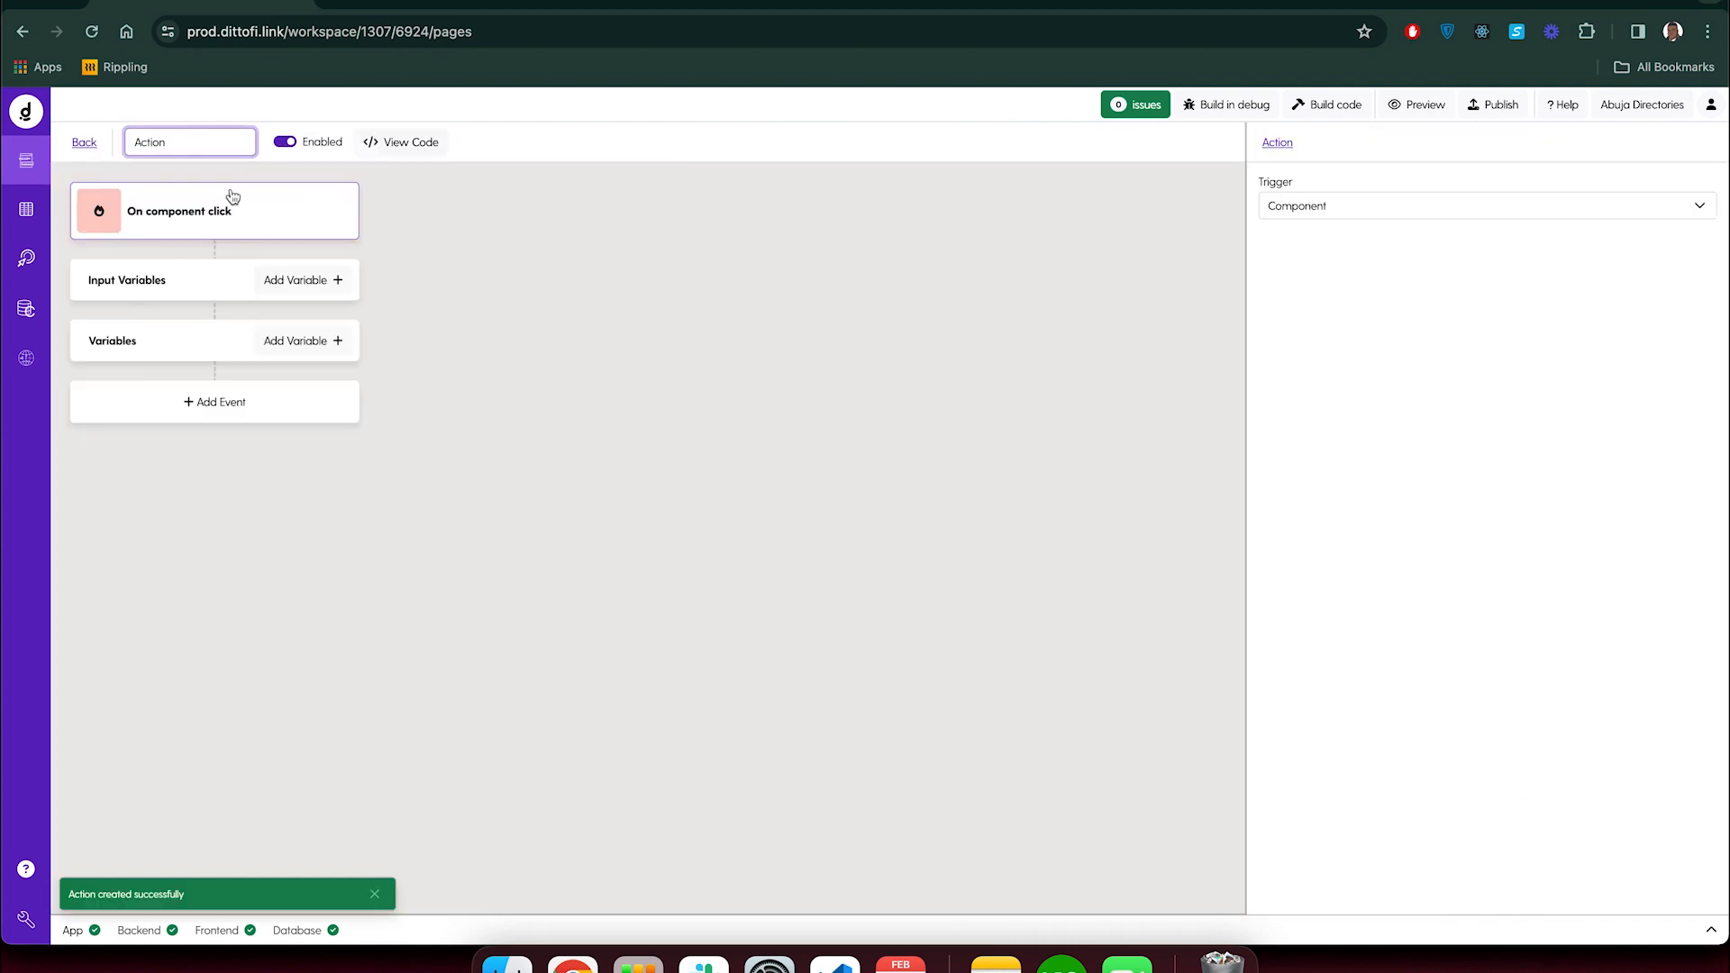
key("super+a")
type("De")
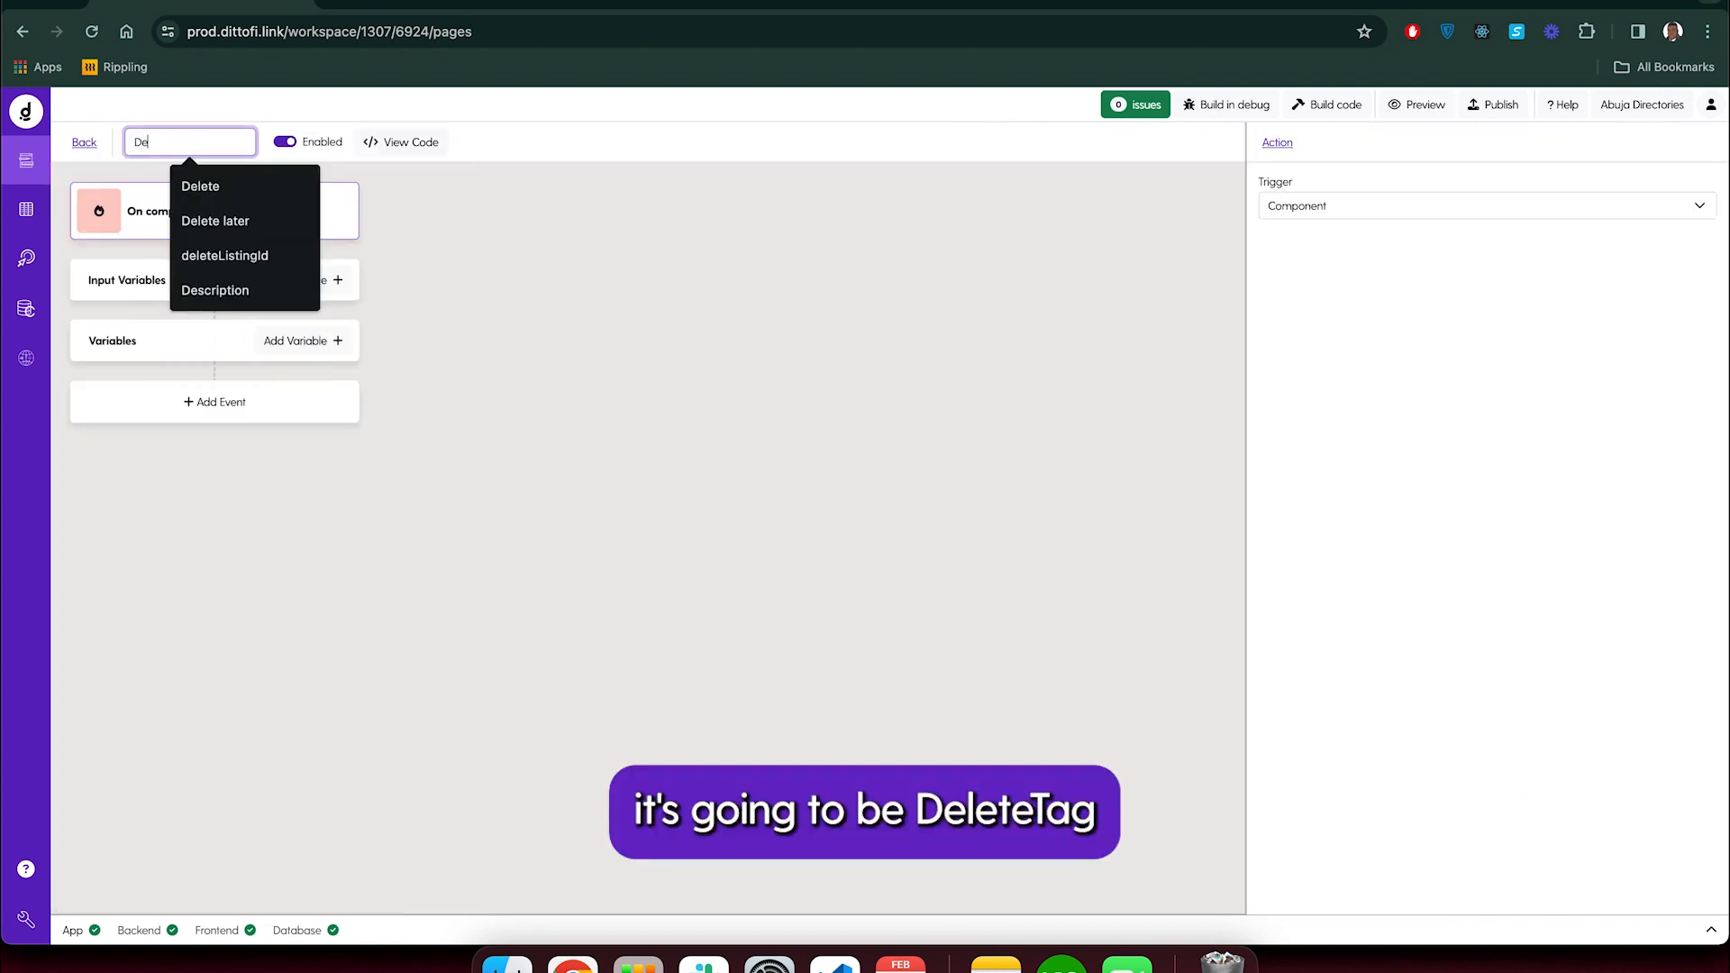
type("leteTag")
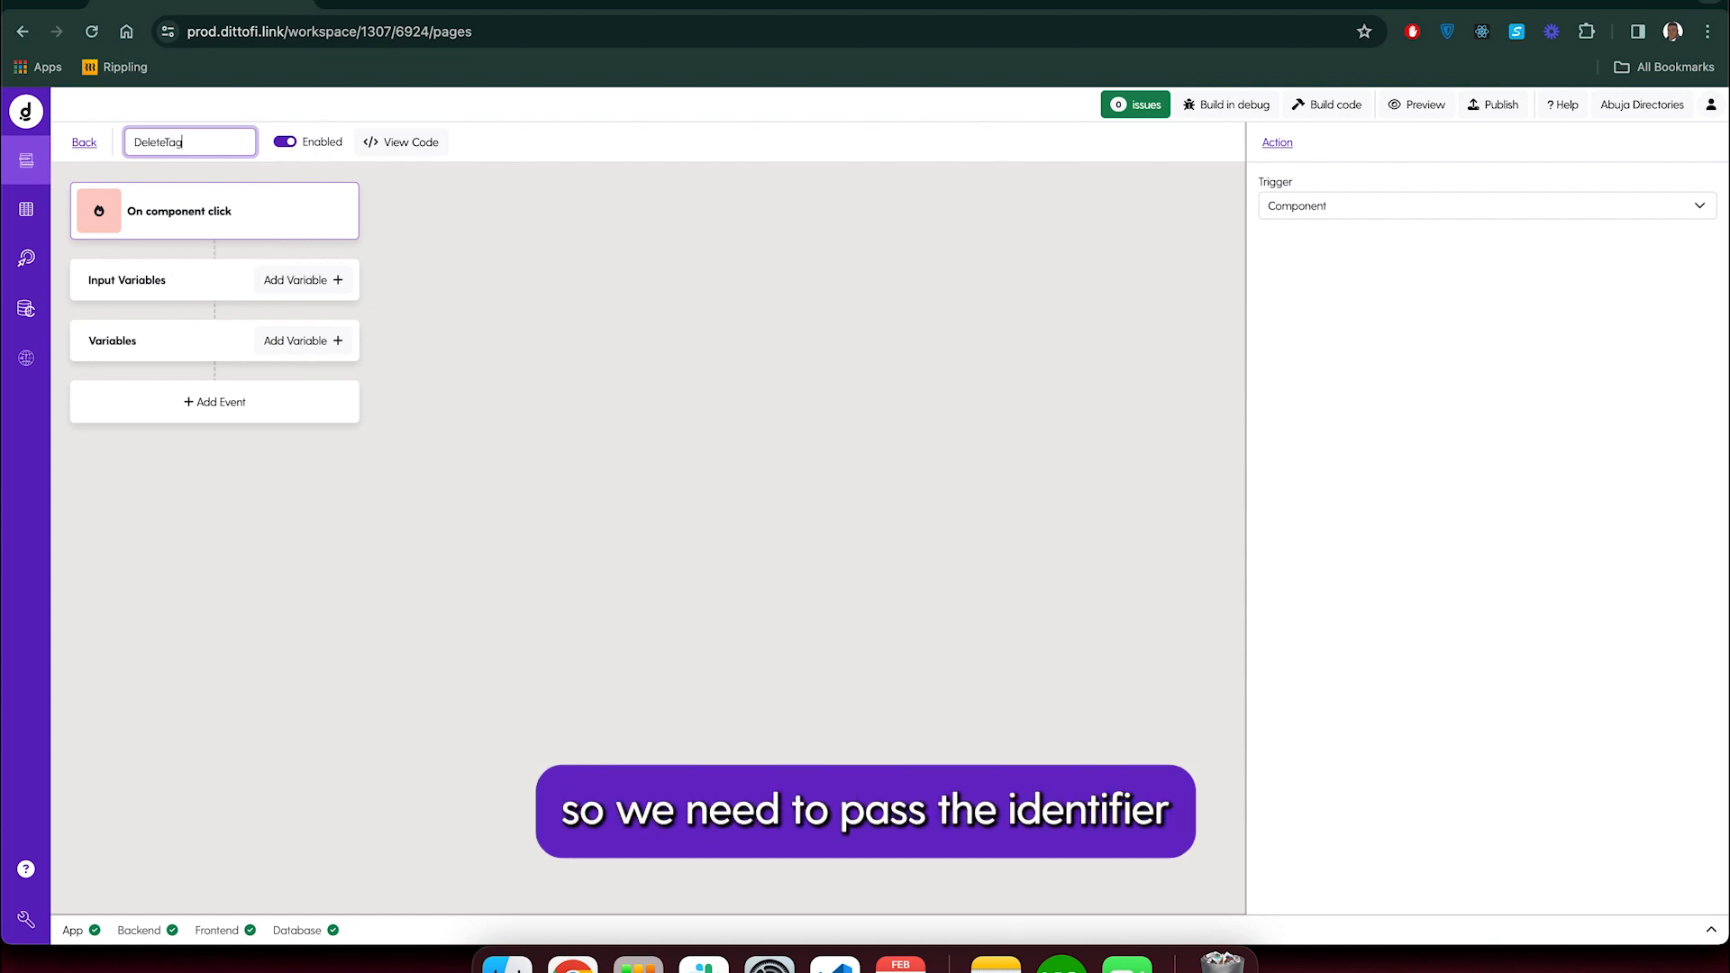
key("Return")
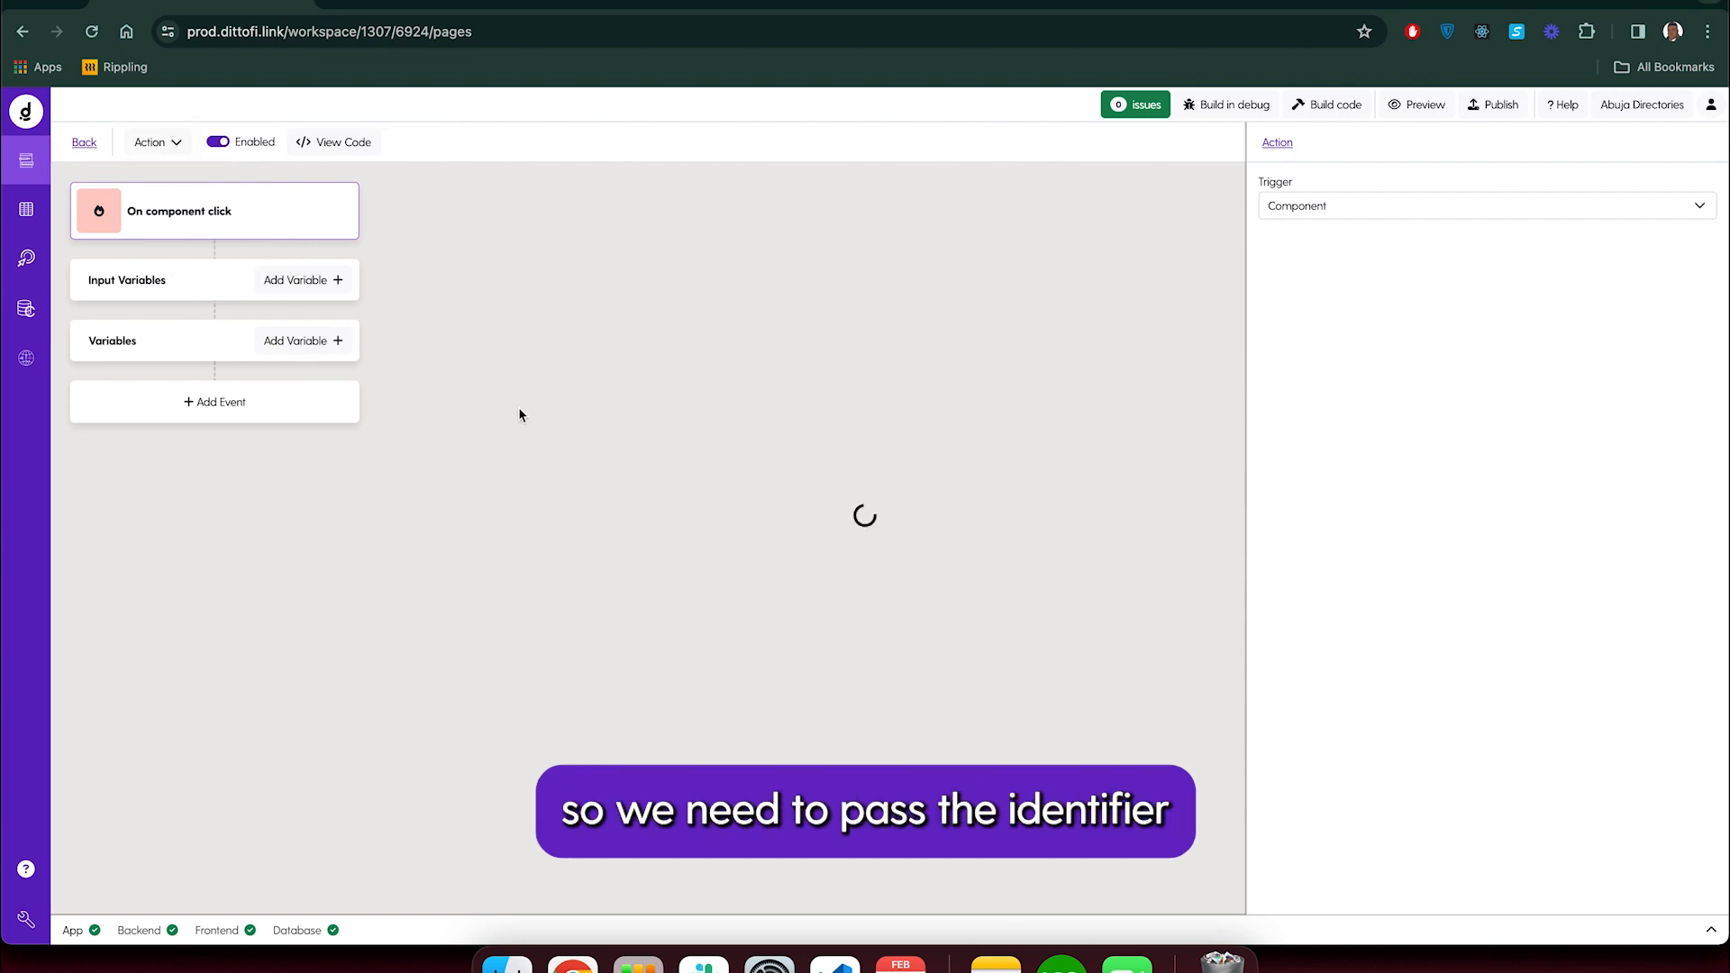
Add an input variable named tagId of kind Number to the DeleteTag action and save it
left_click(336, 280)
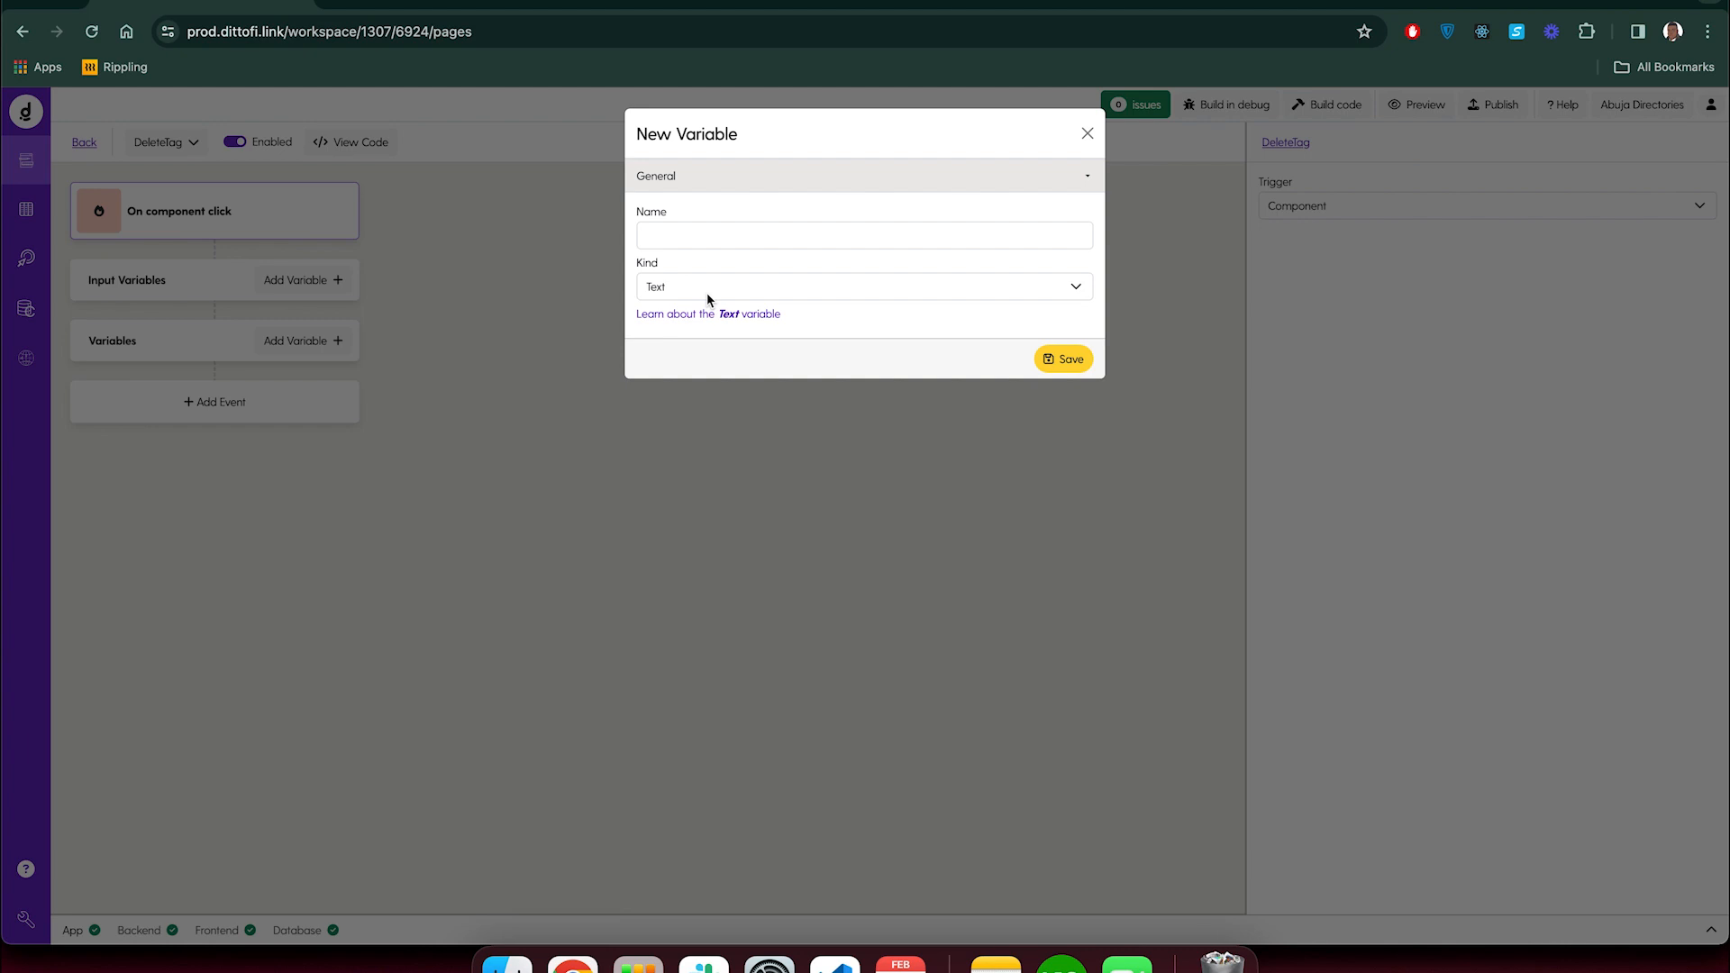
left_click(691, 239)
type("tagId")
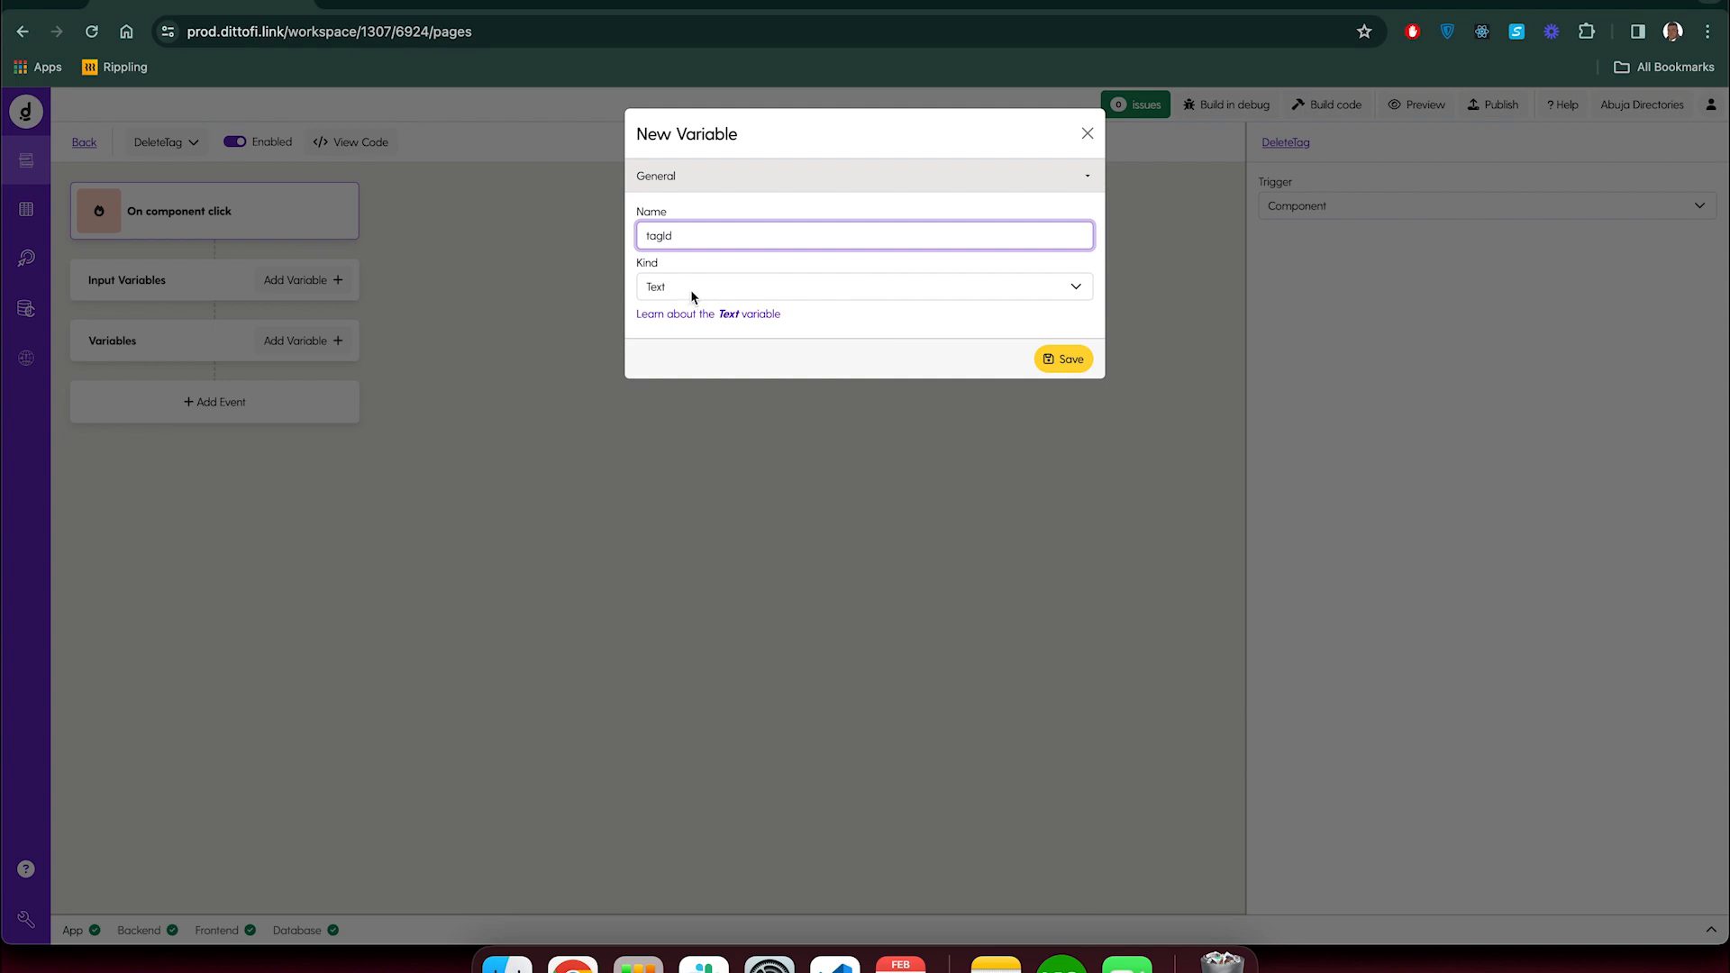
left_click(692, 295)
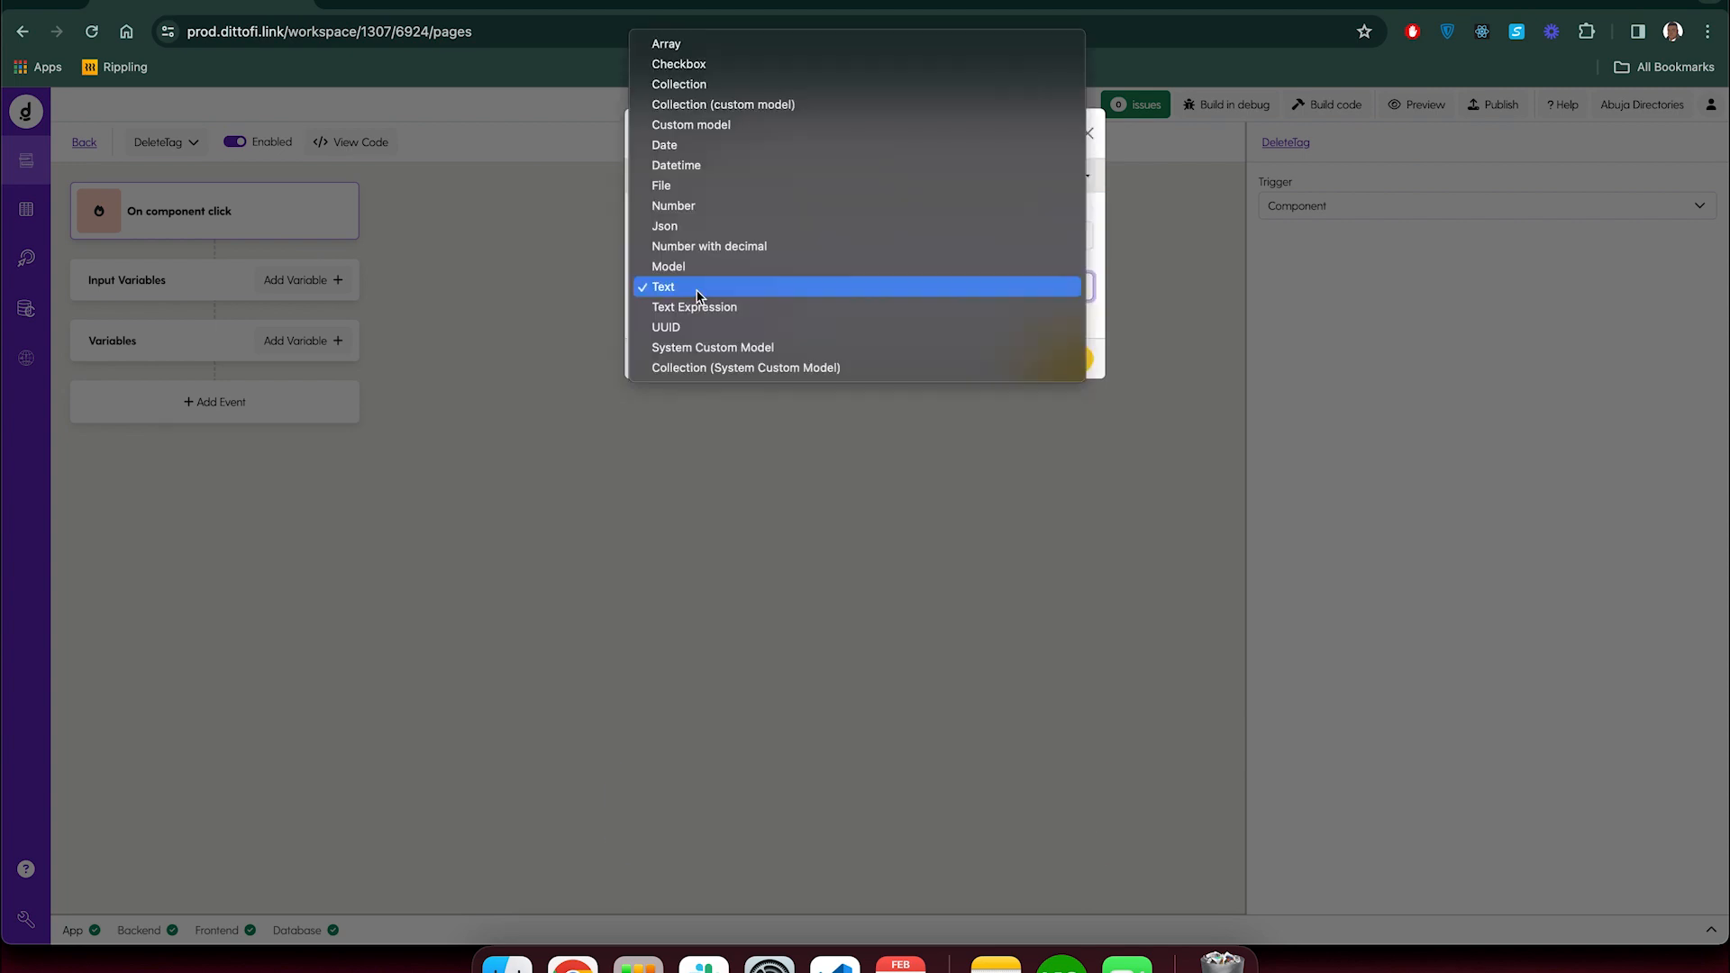
left_click(690, 205)
left_click(1071, 368)
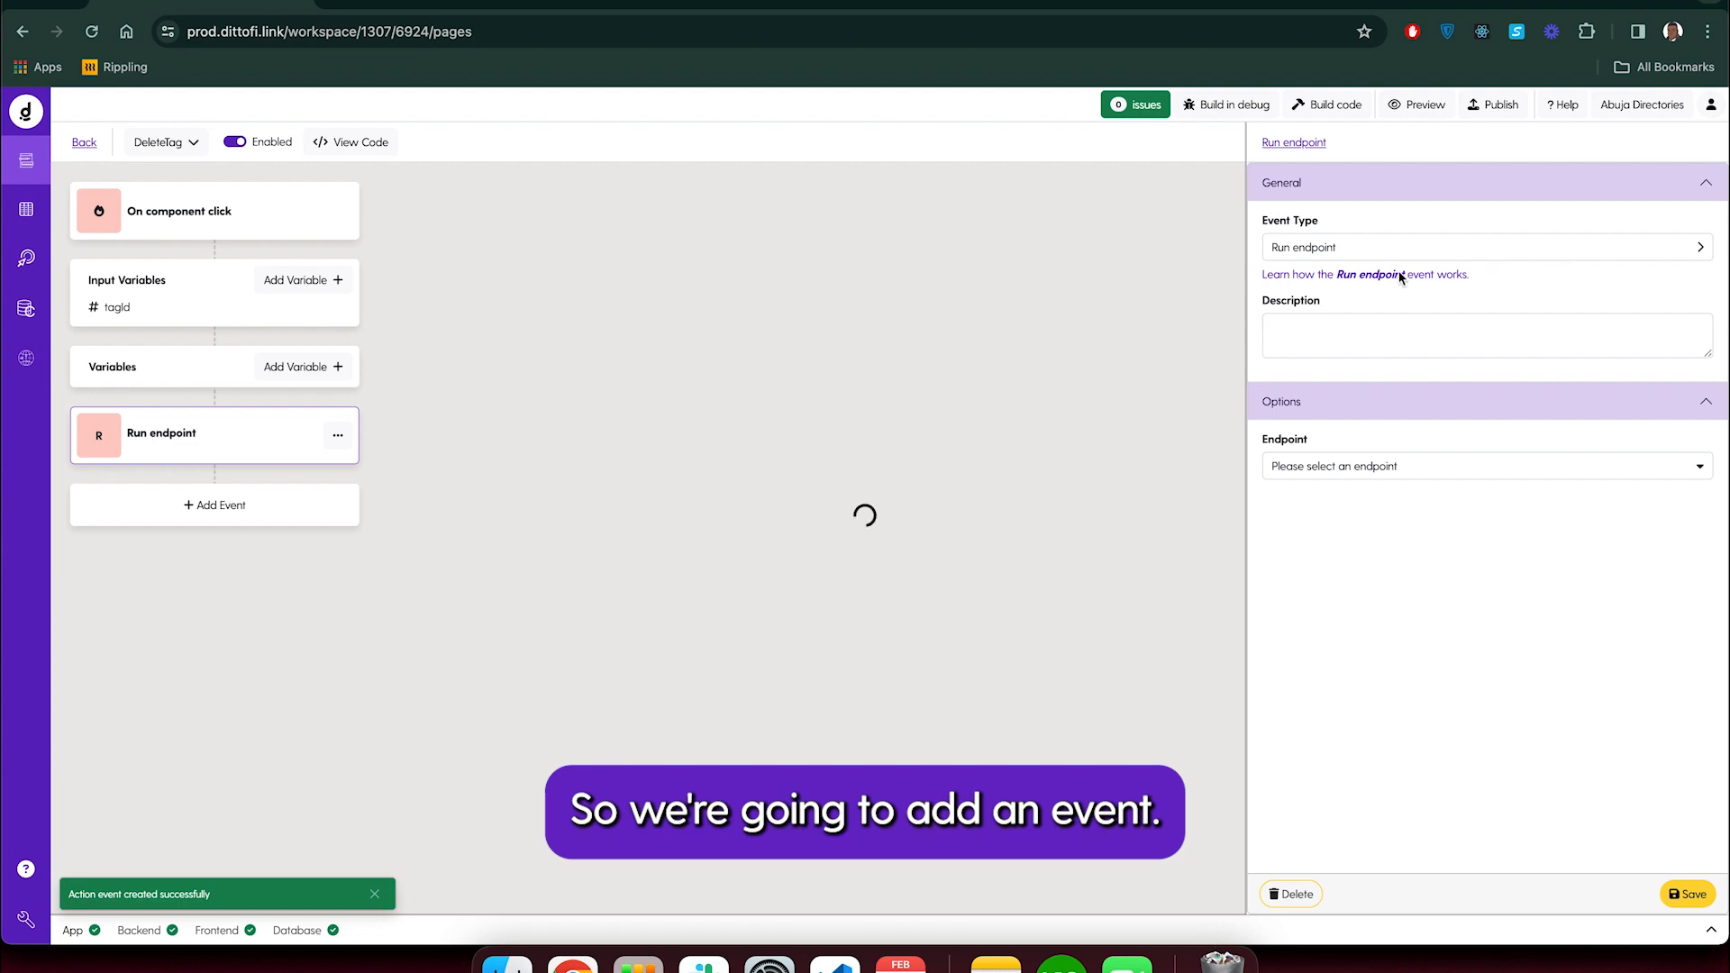
Add a Run endpoint event for the Delete tag endpoint and store its response code as deleteTagcode
left_click(1376, 251)
left_click(1376, 250)
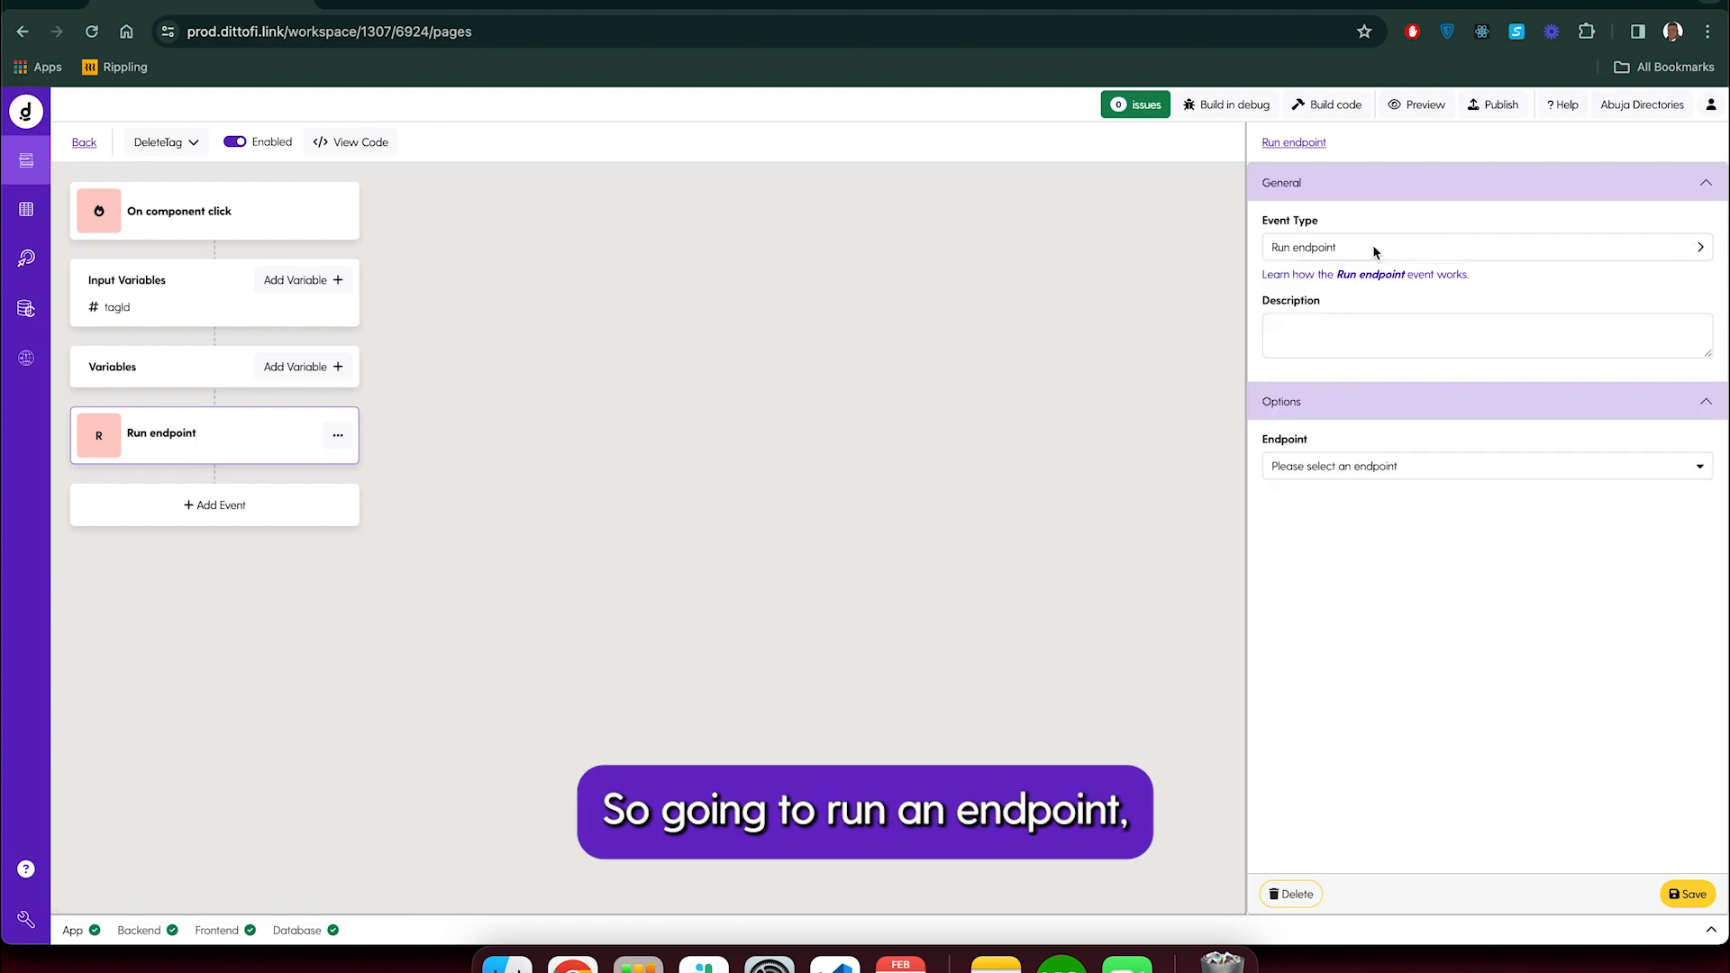
left_click(1378, 466)
left_click(1325, 550)
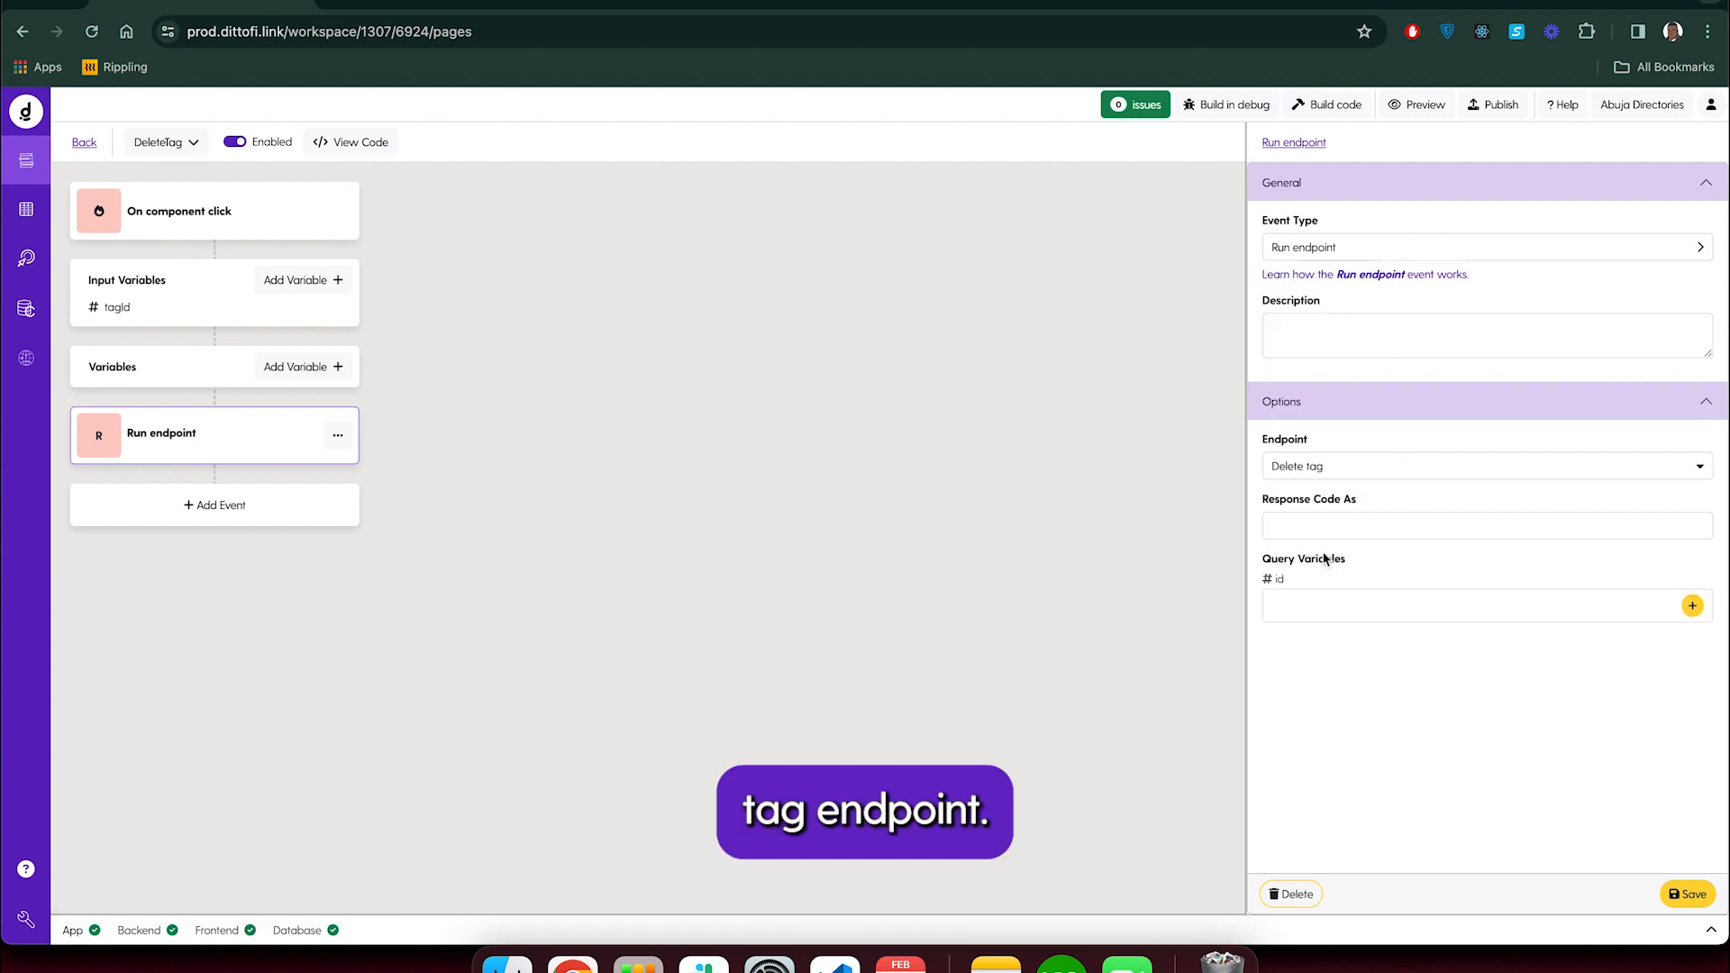
left_click(1301, 526)
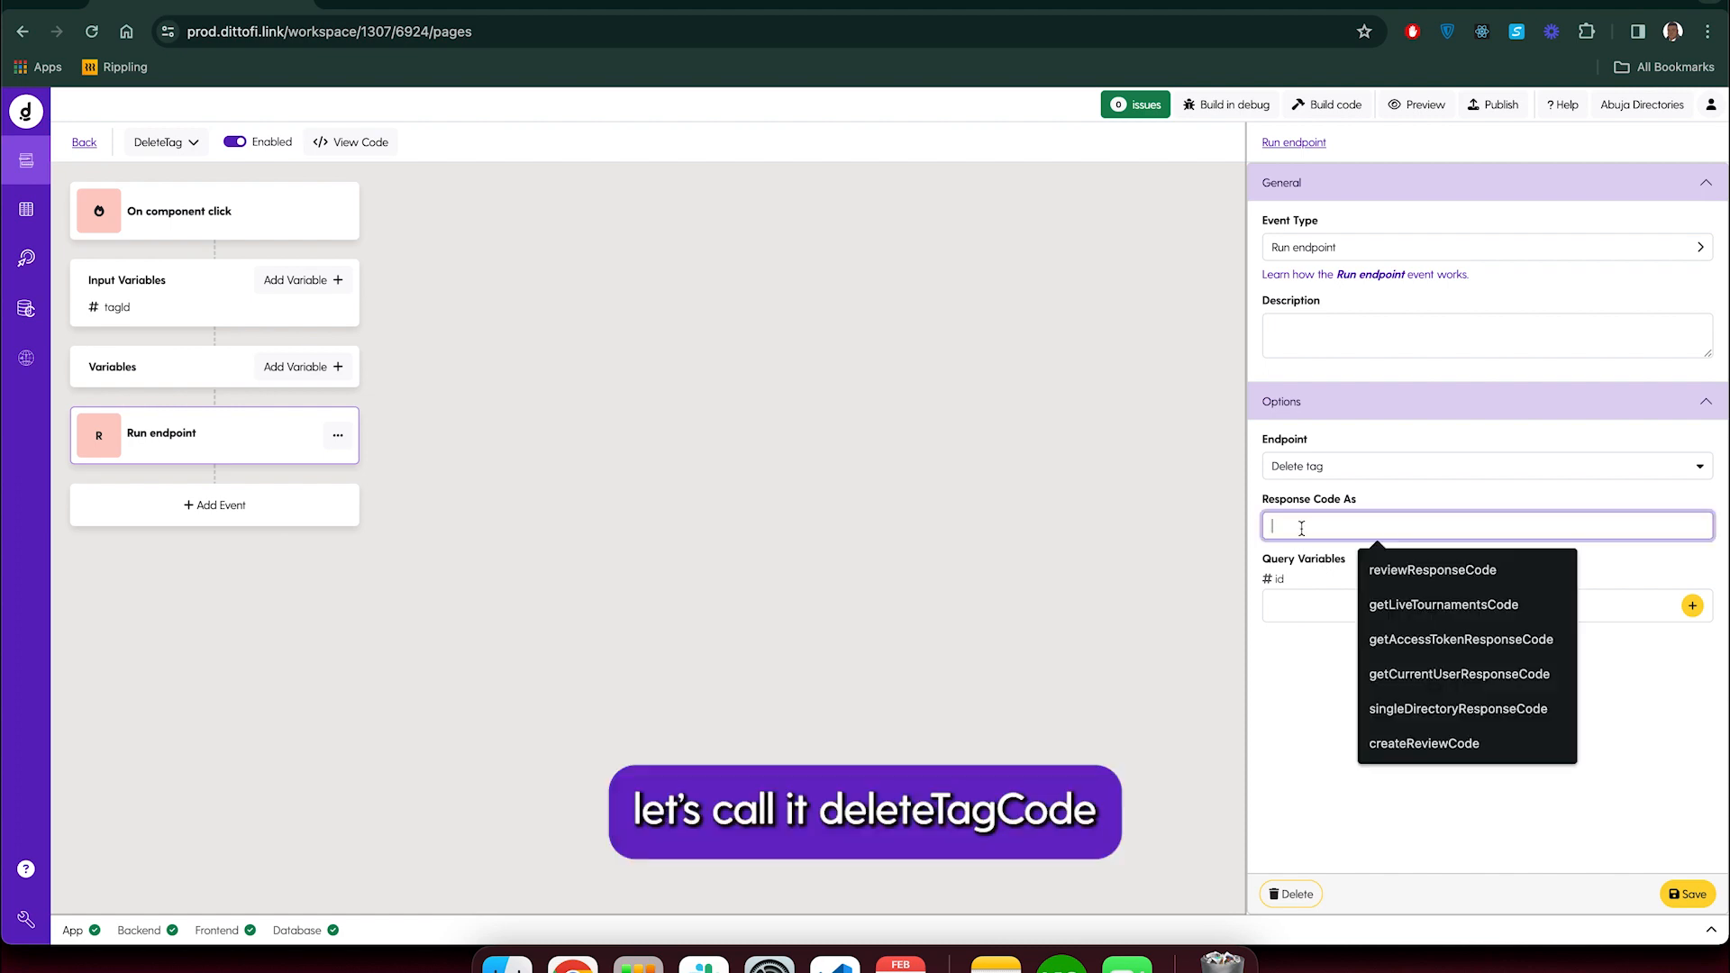
type("deleteTa")
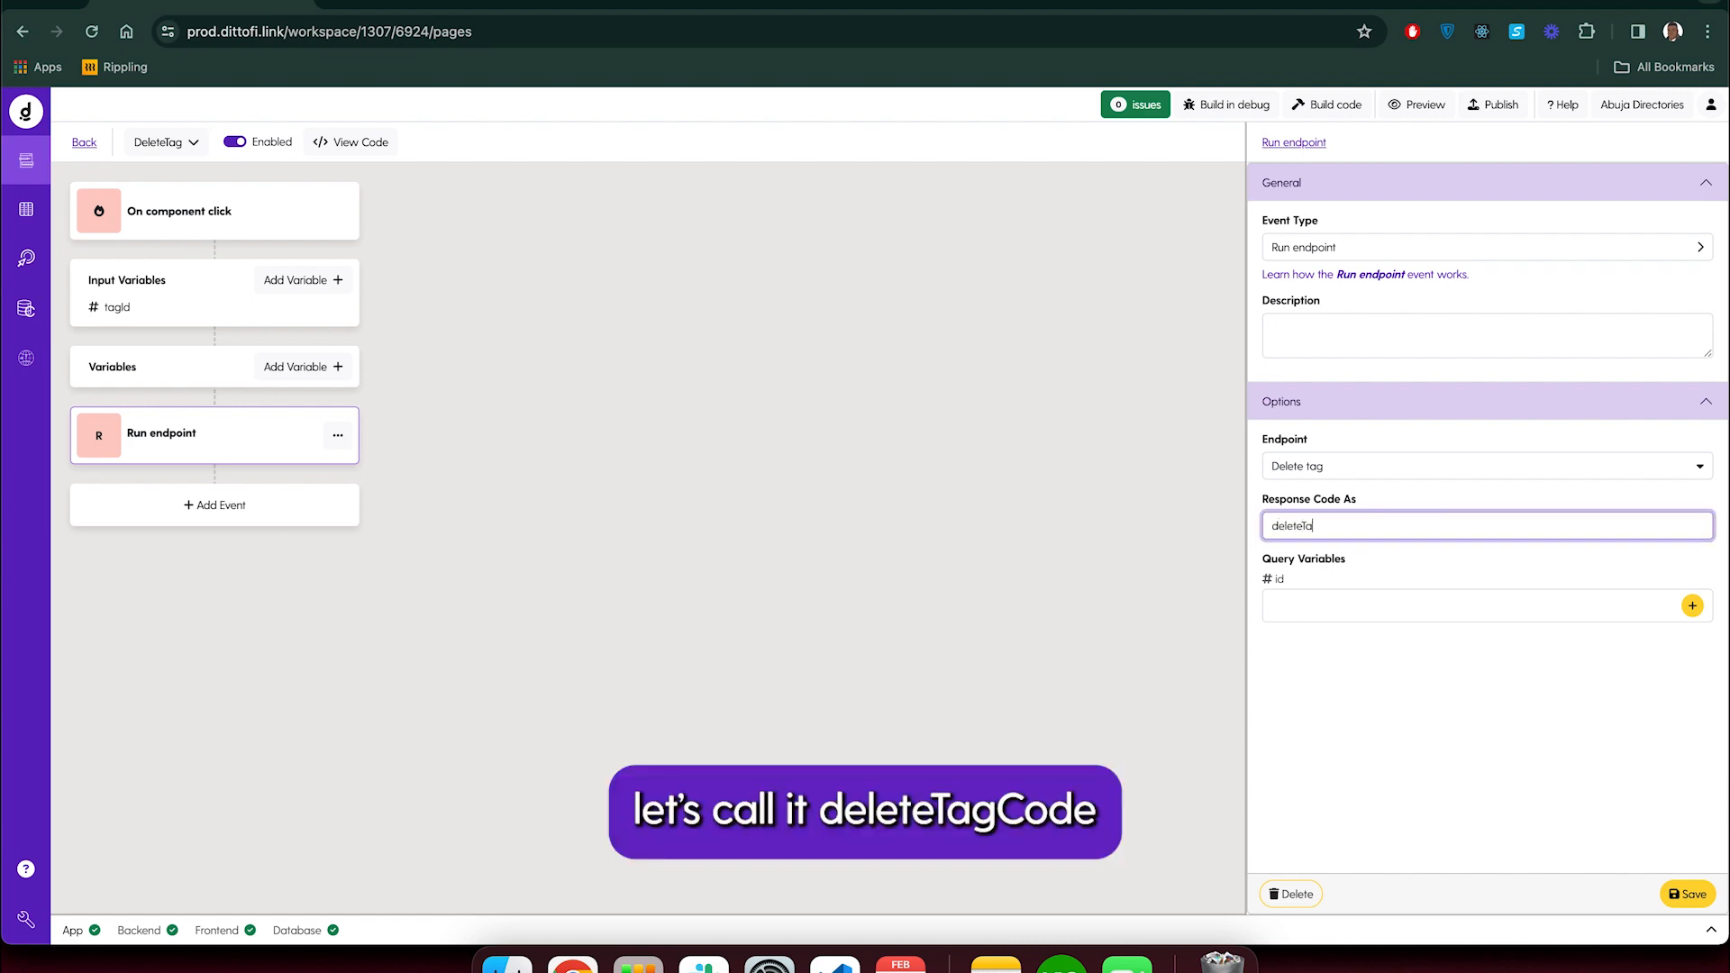
type("gcode")
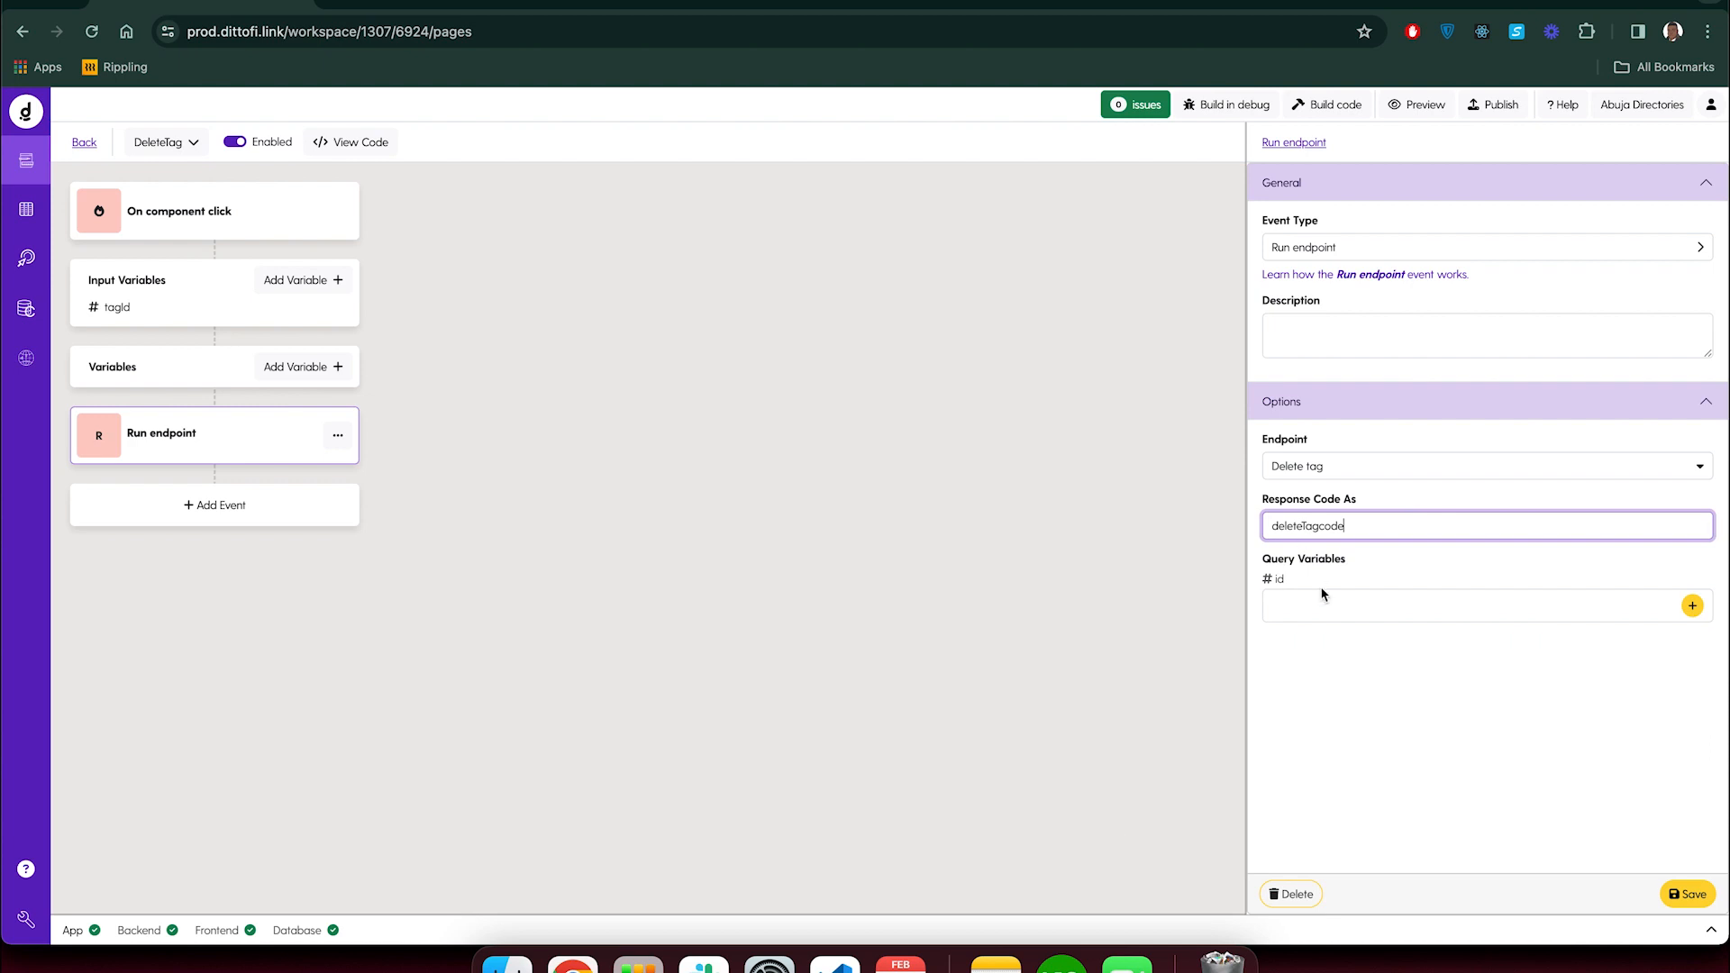
Pass the tagId action variable as the endpoint's id query variable and save the event
left_click(1692, 607)
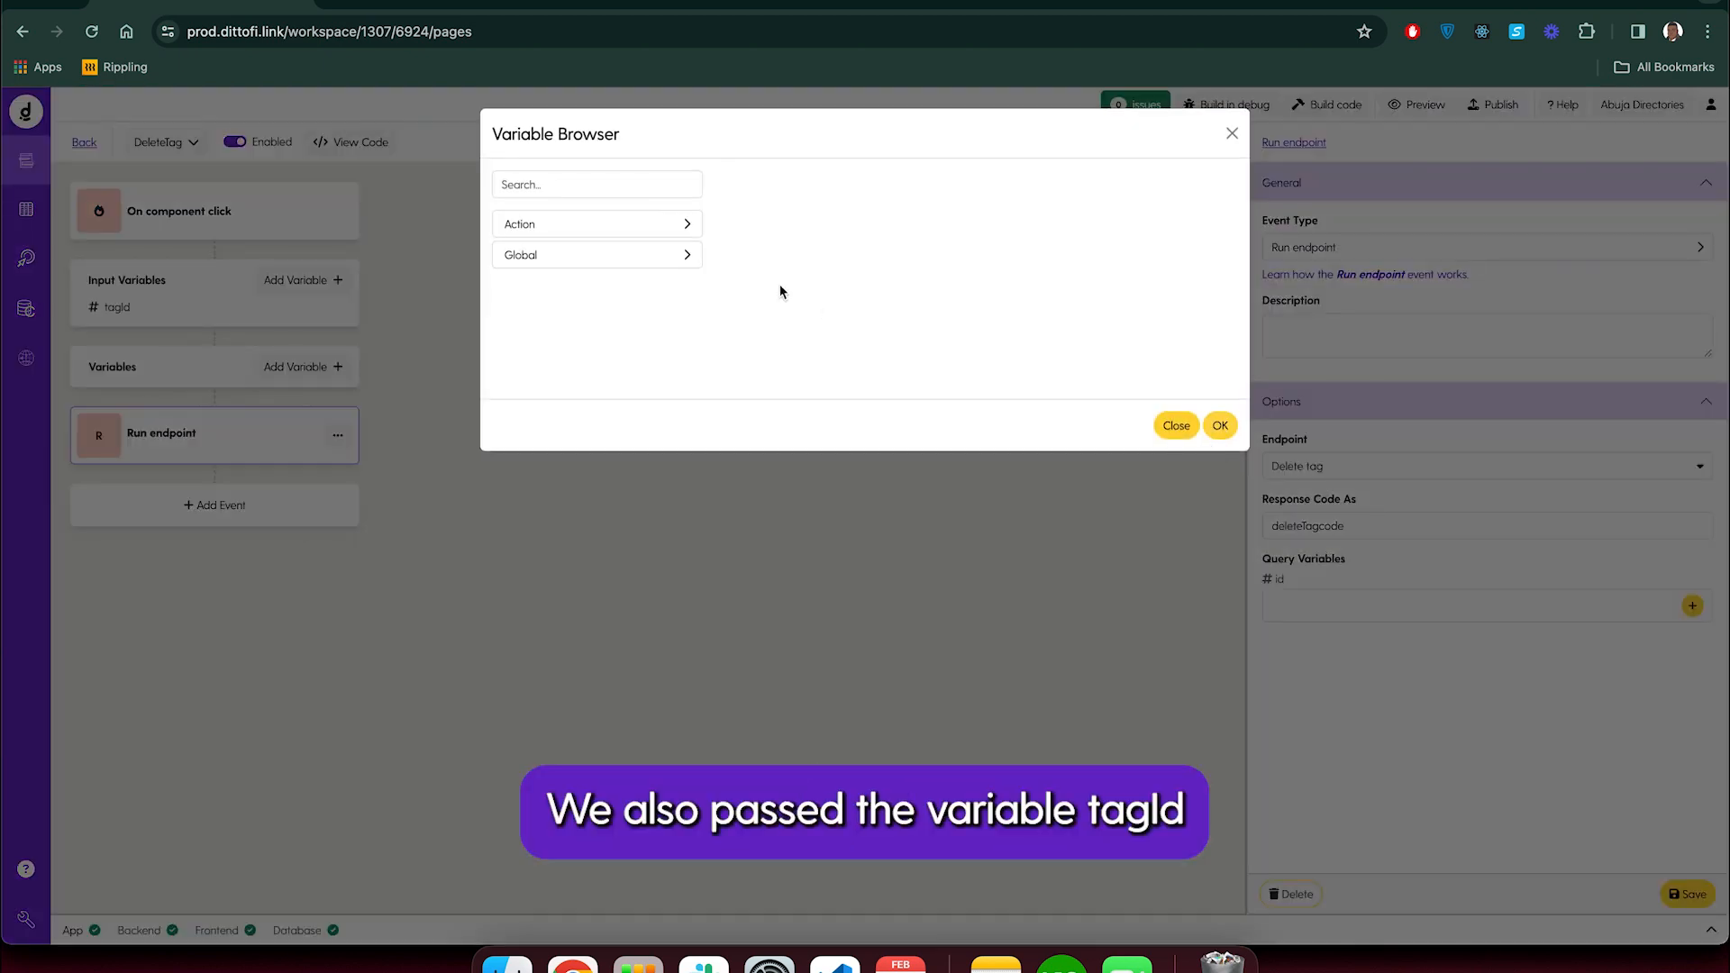
left_click(603, 227)
left_click(553, 262)
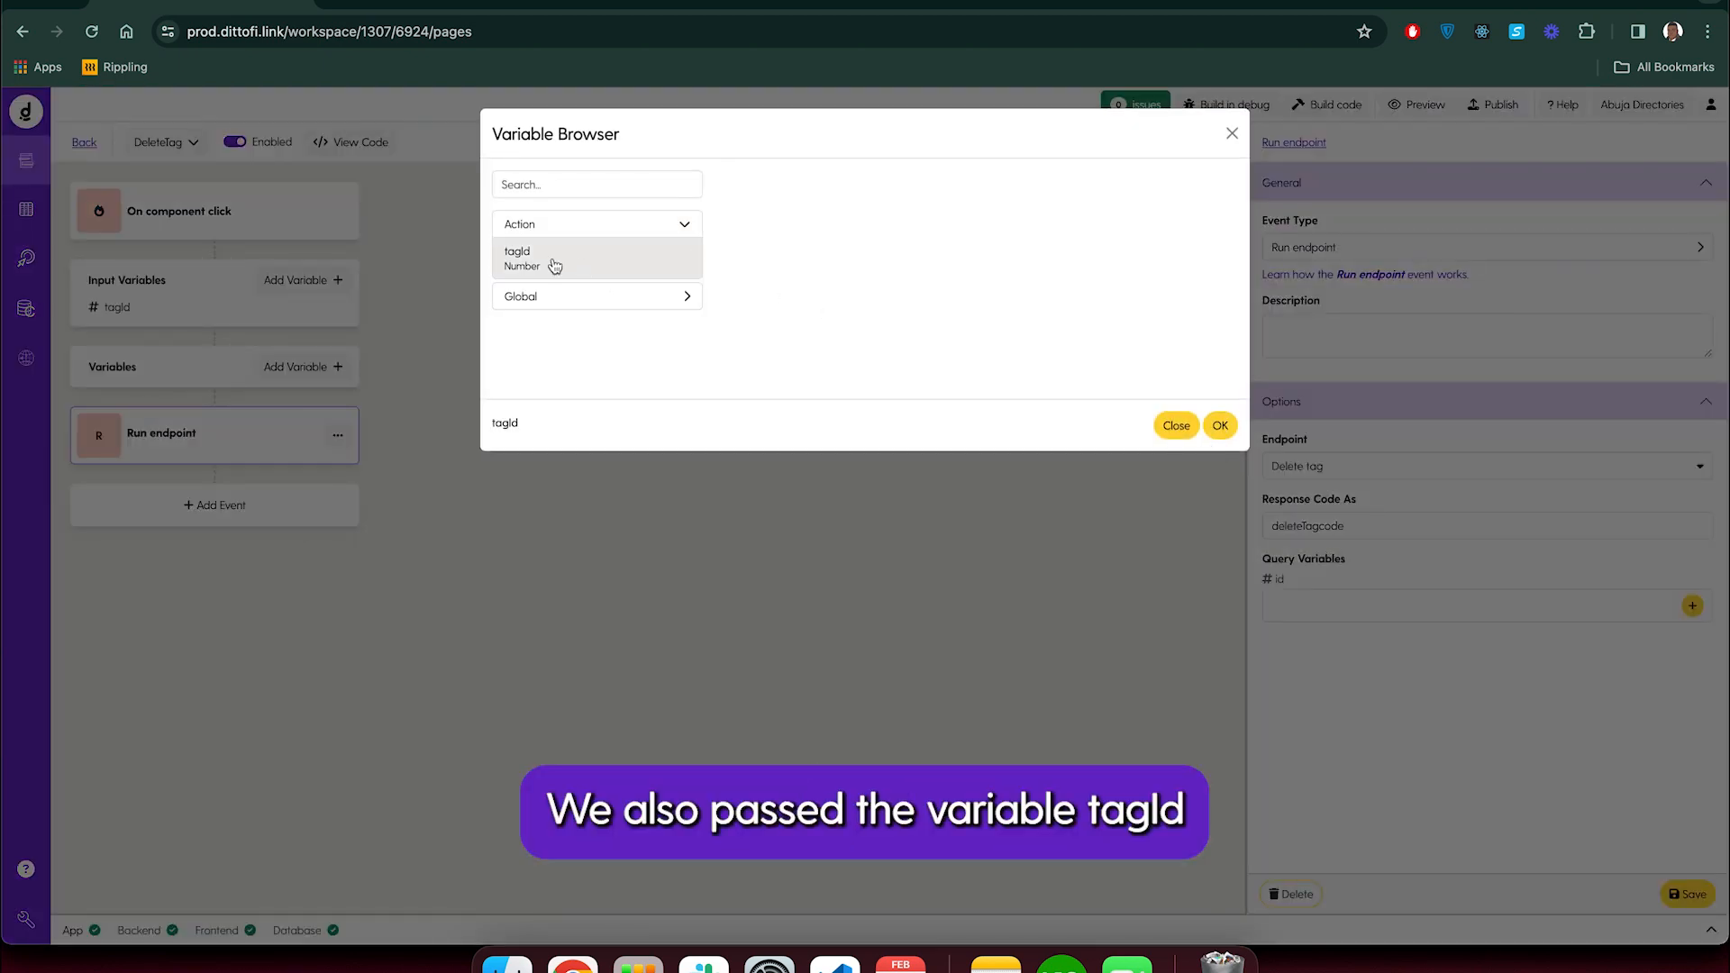
left_click(1220, 425)
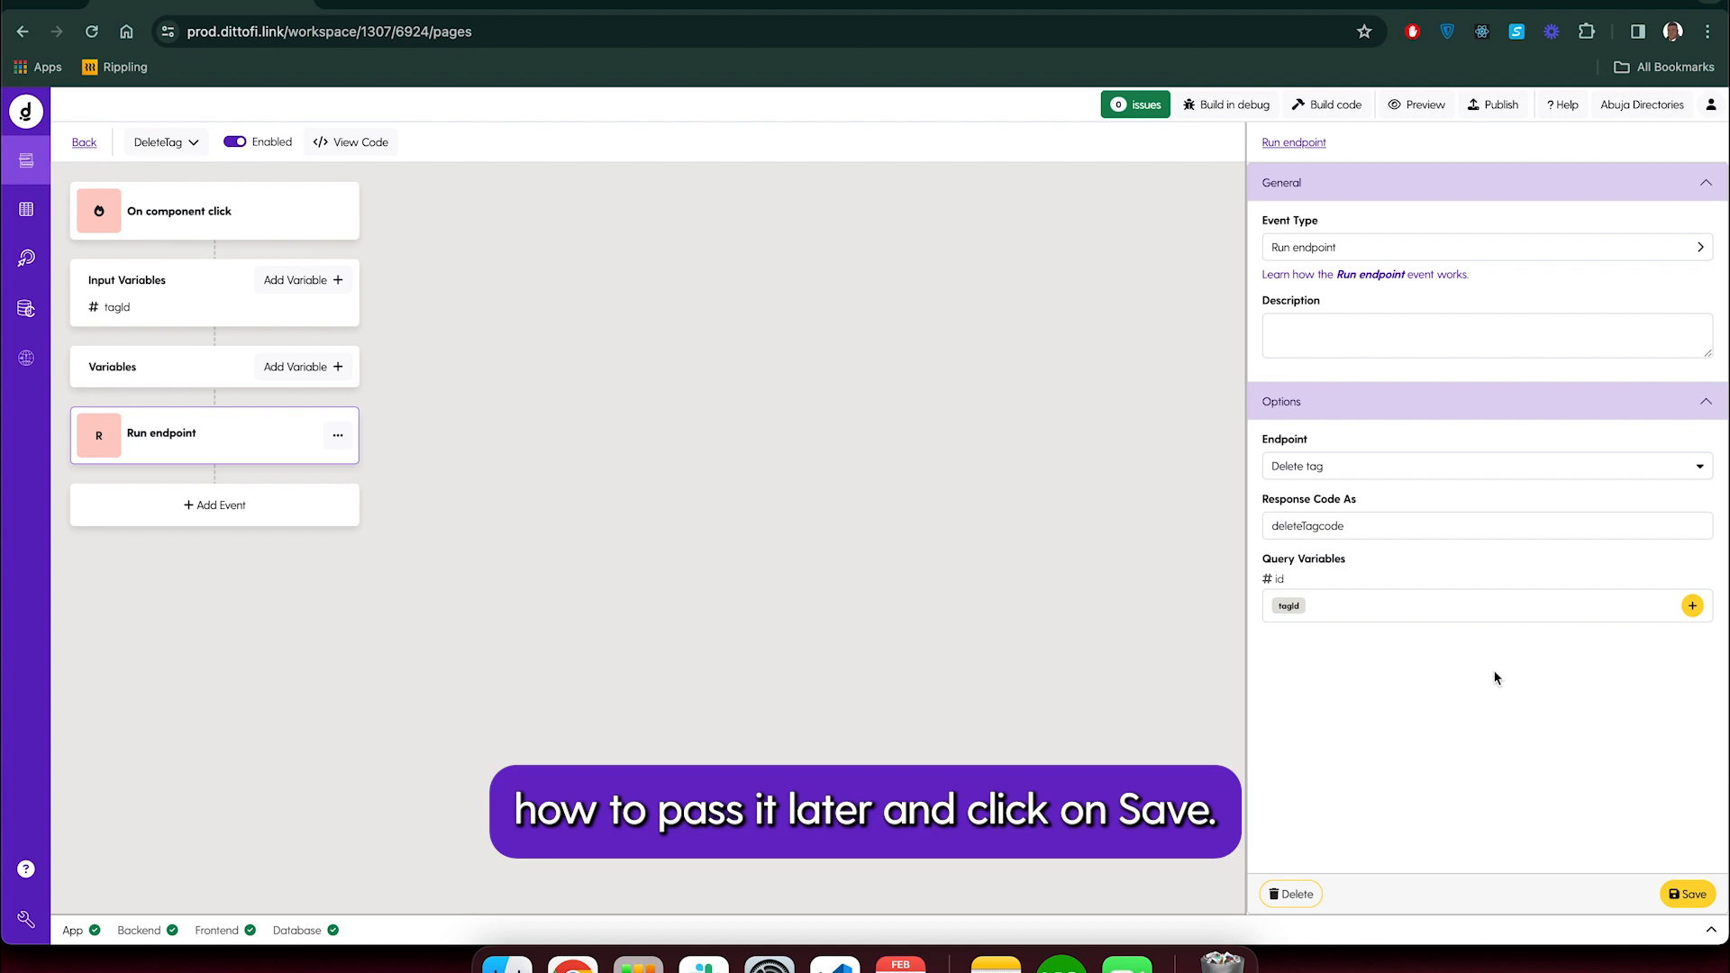
left_click(1686, 894)
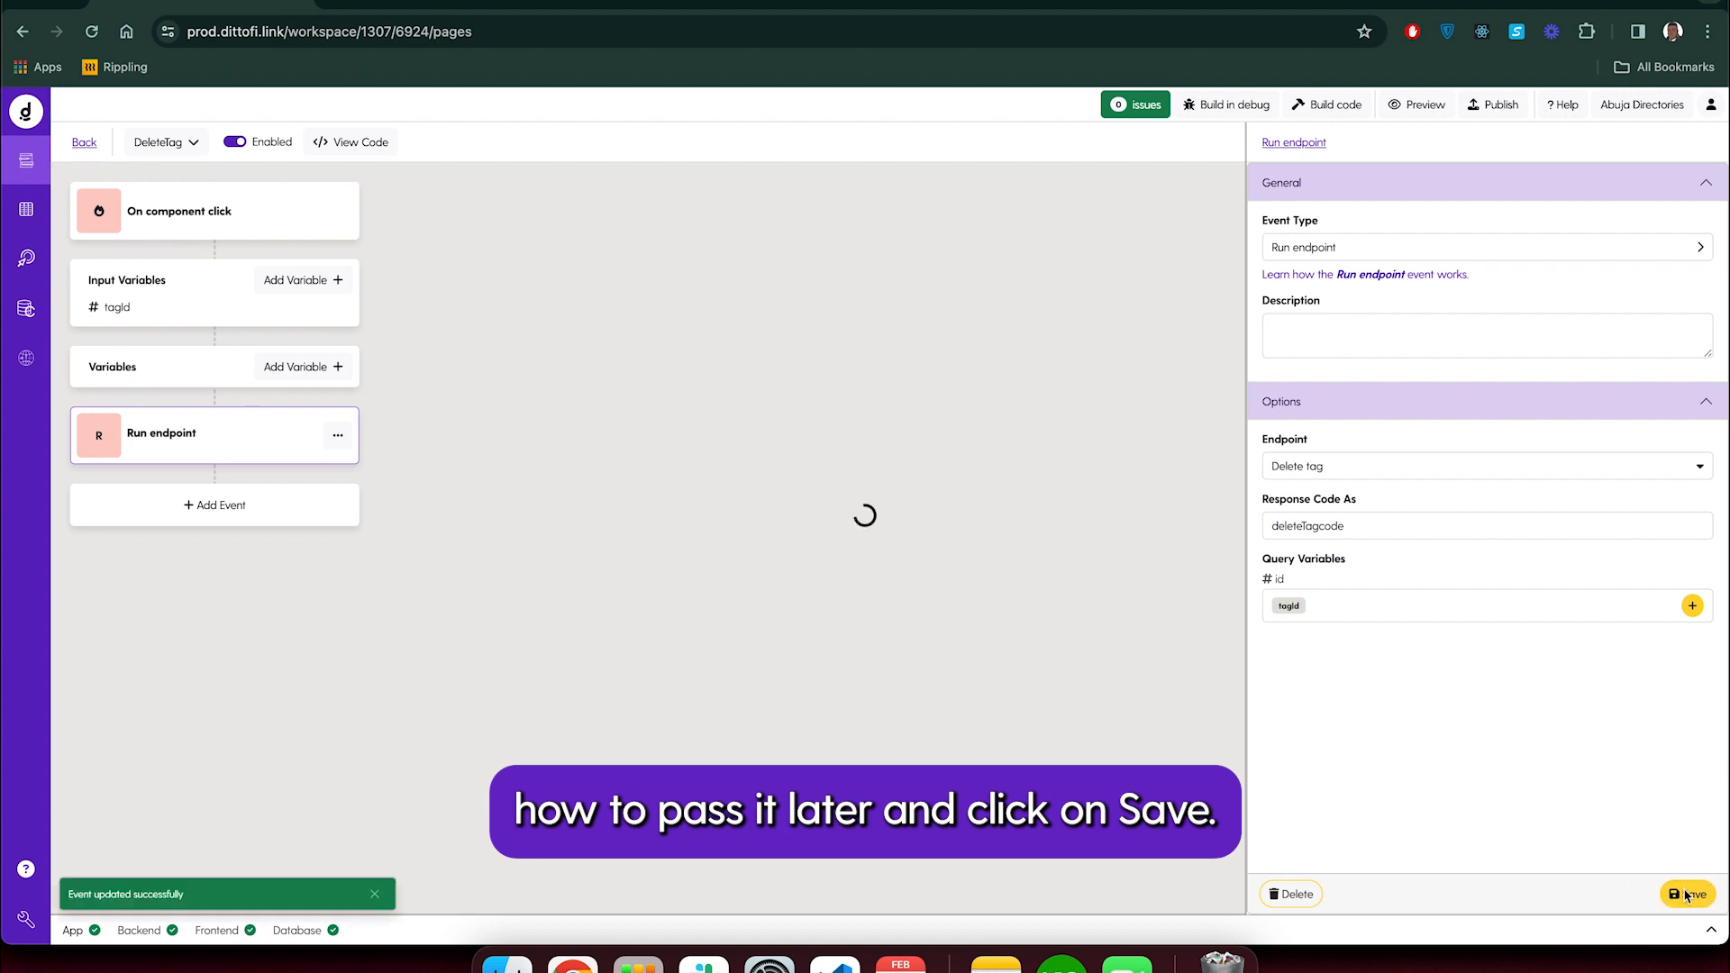
Add an event below the Run endpoint event and set its type to Condition
left_click(338, 435)
left_click(364, 492)
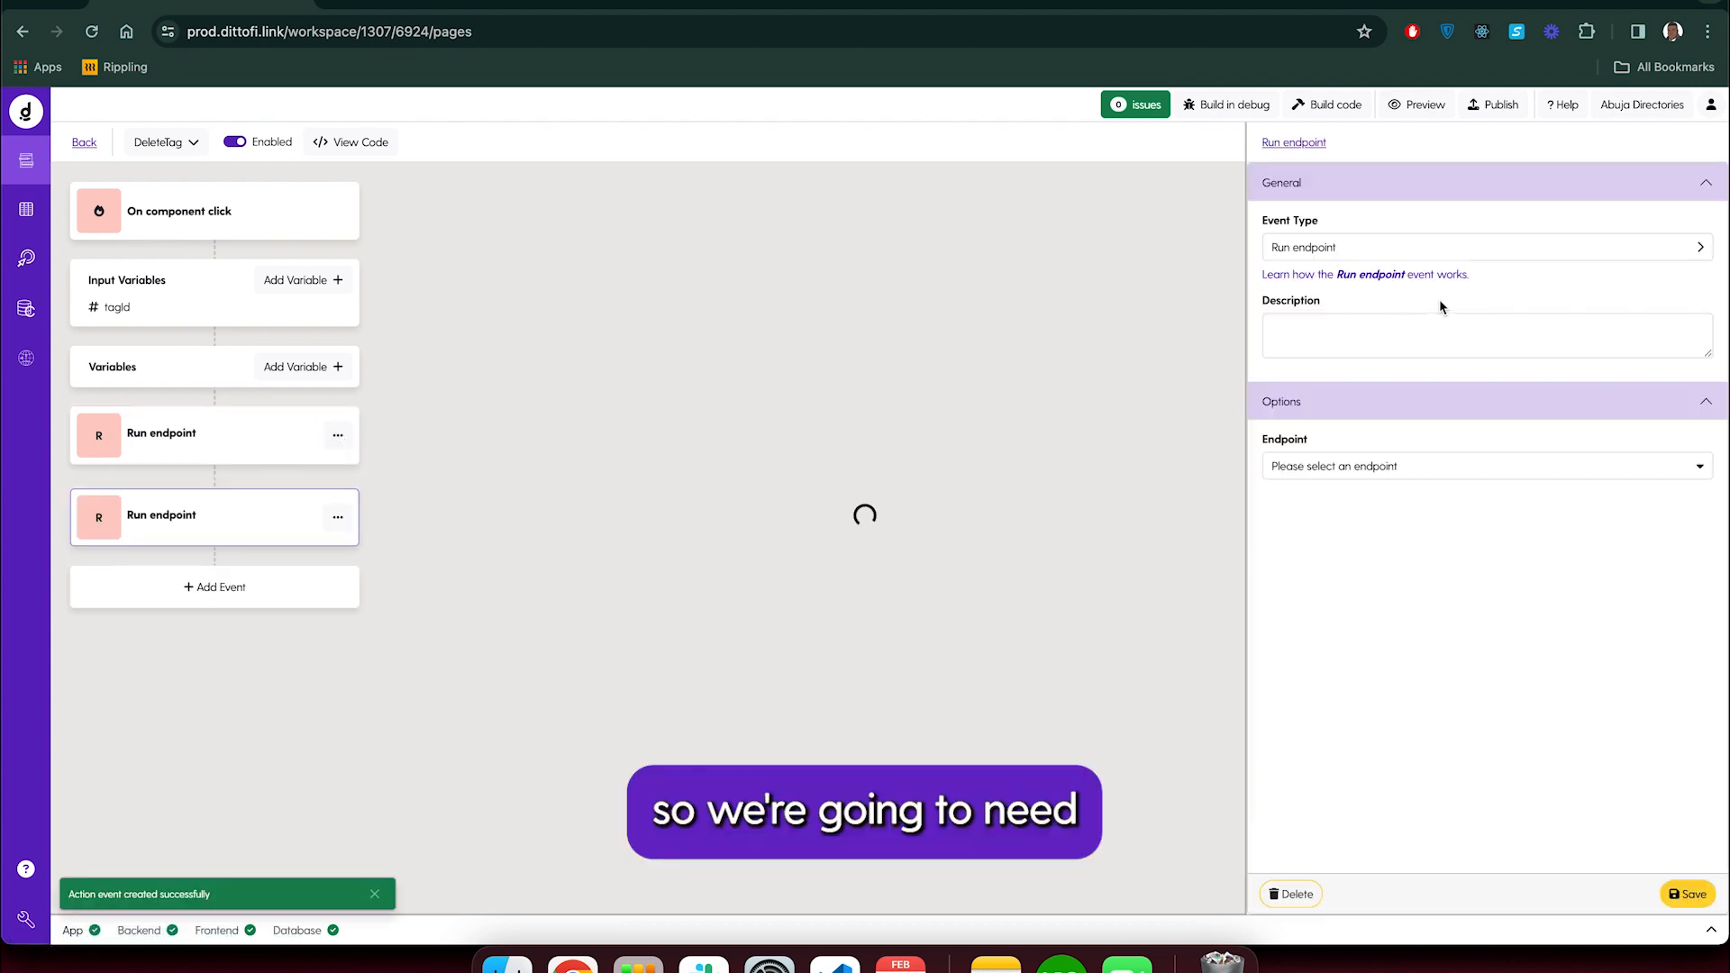
left_click(1316, 243)
mouse_move(1321, 332)
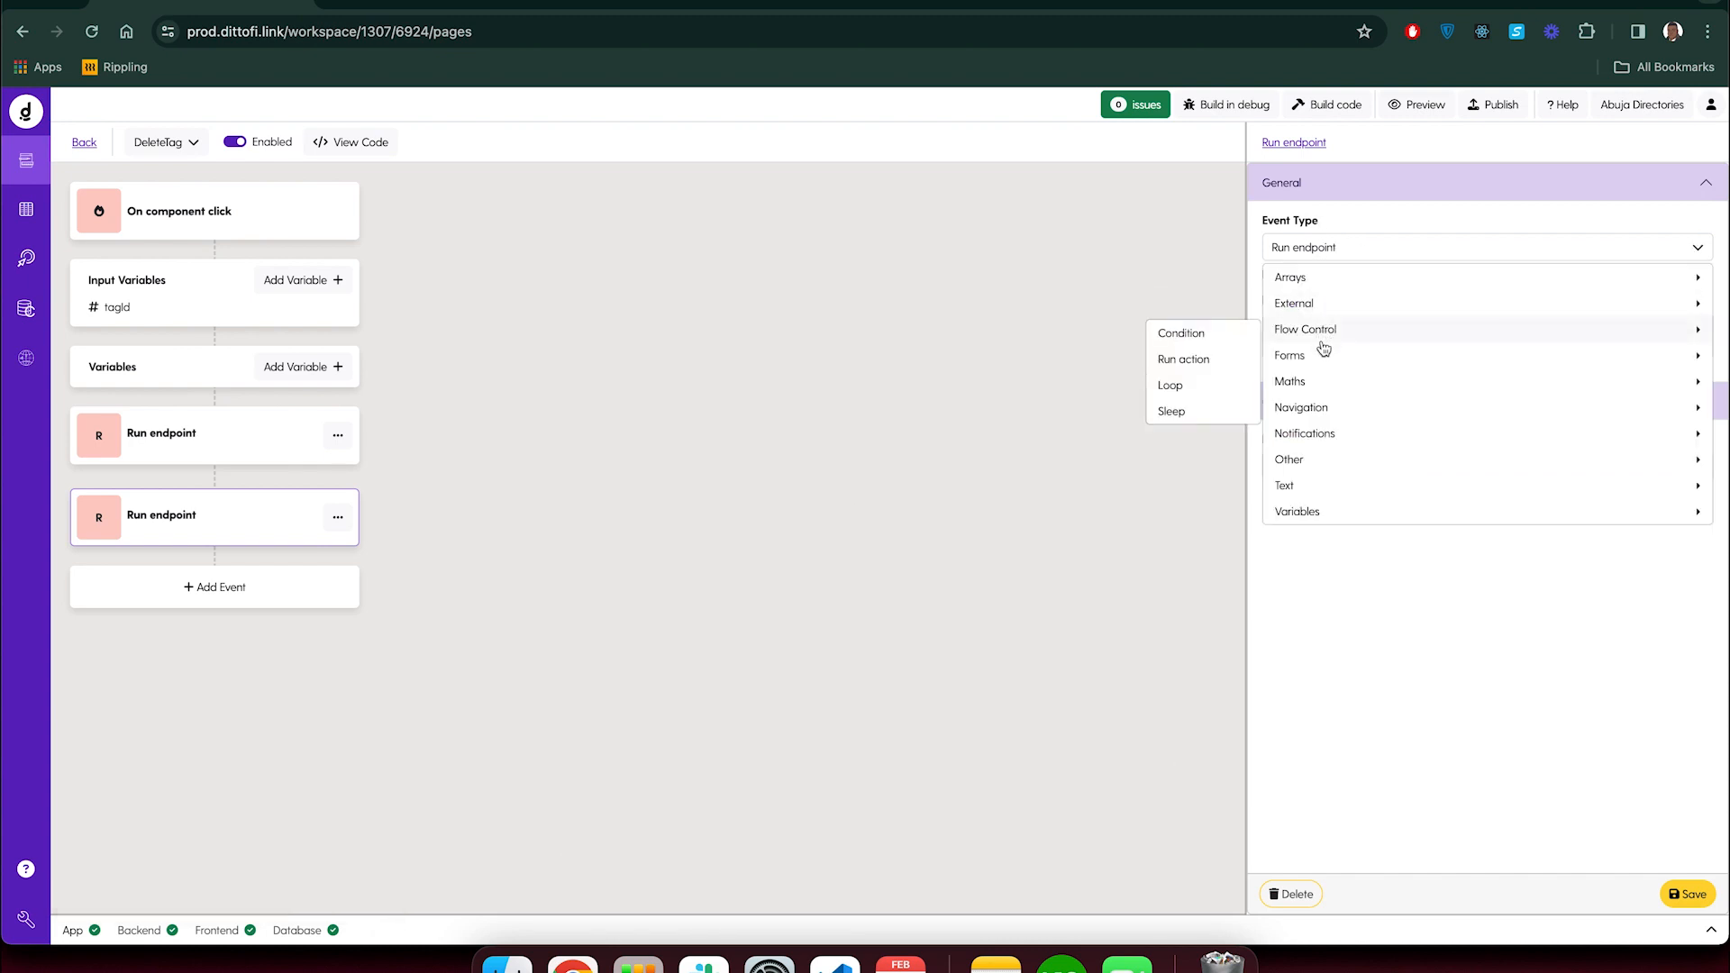
left_click(1213, 341)
Add a condition row and use the deleteTagcode event variable as its first operand
left_click(1653, 445)
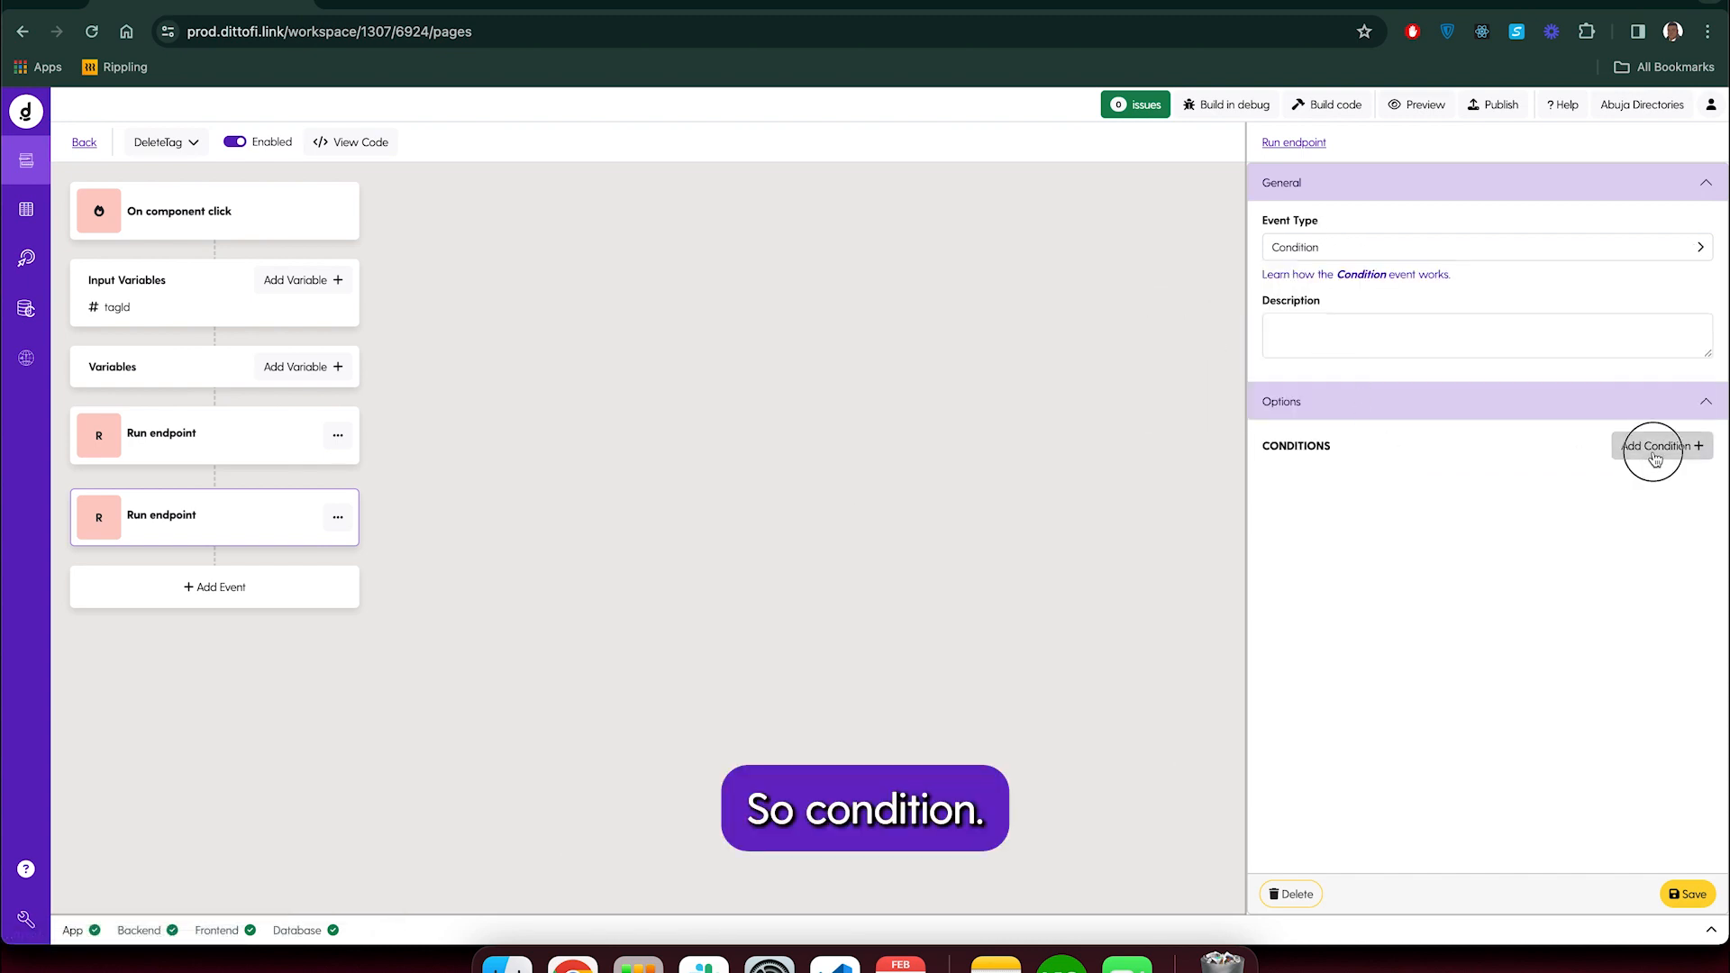
left_click(1641, 484)
left_click(632, 257)
left_click(591, 296)
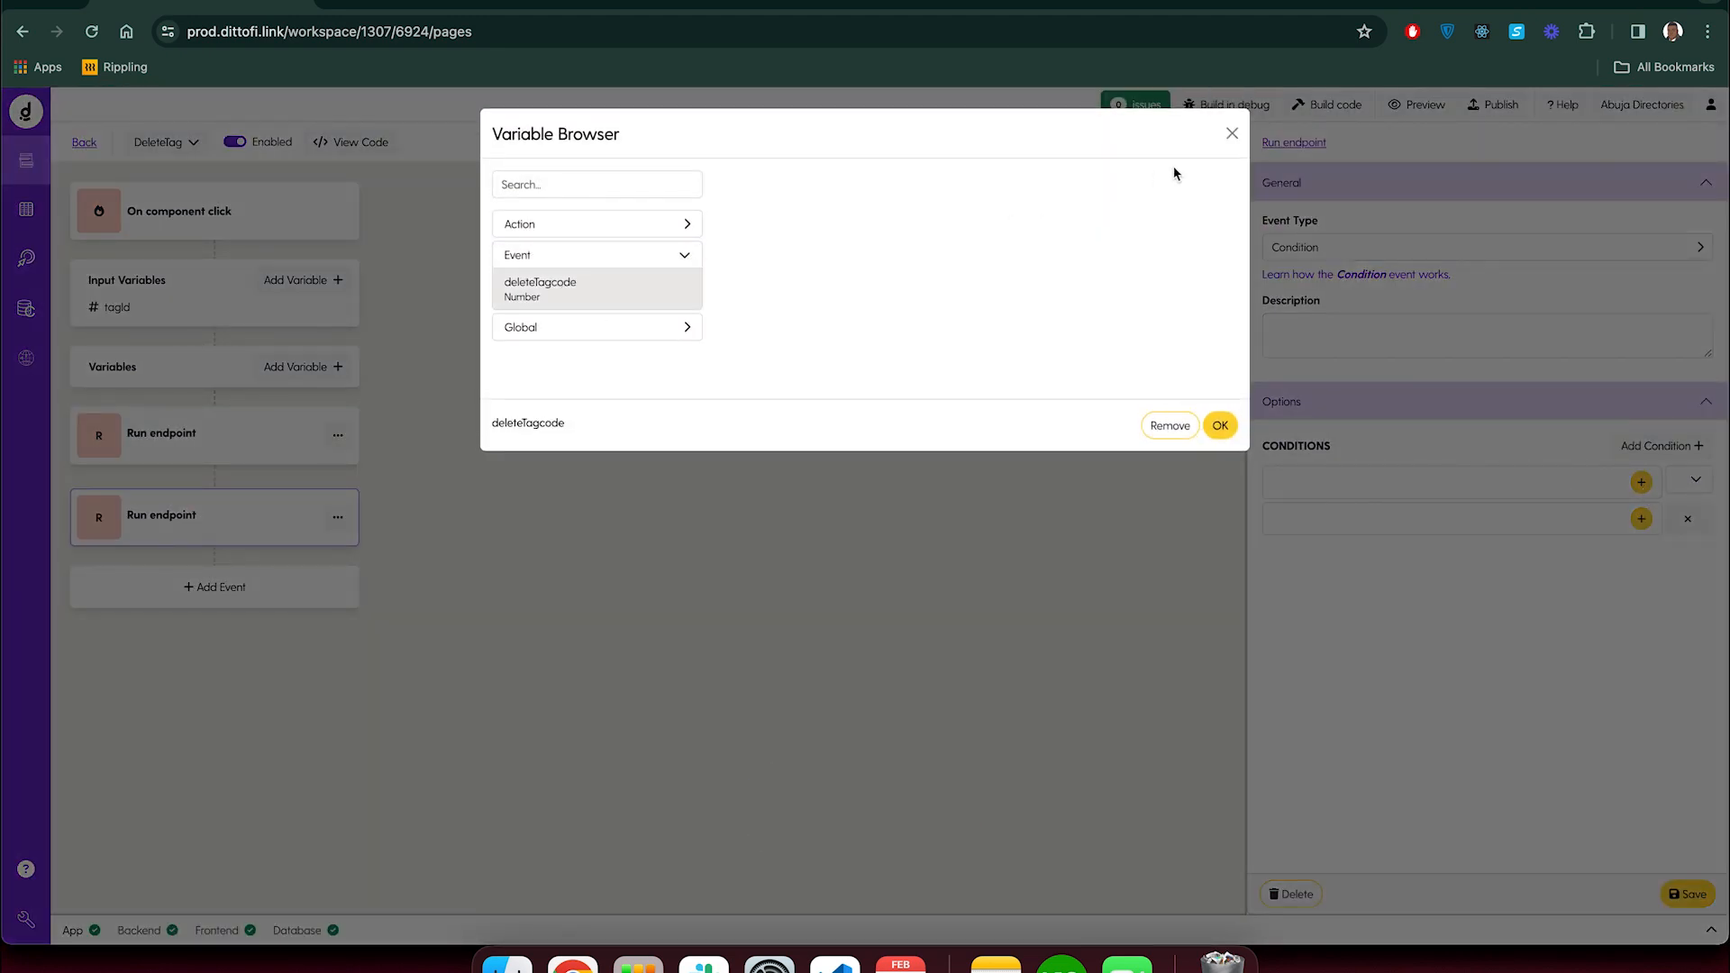
left_click(1220, 425)
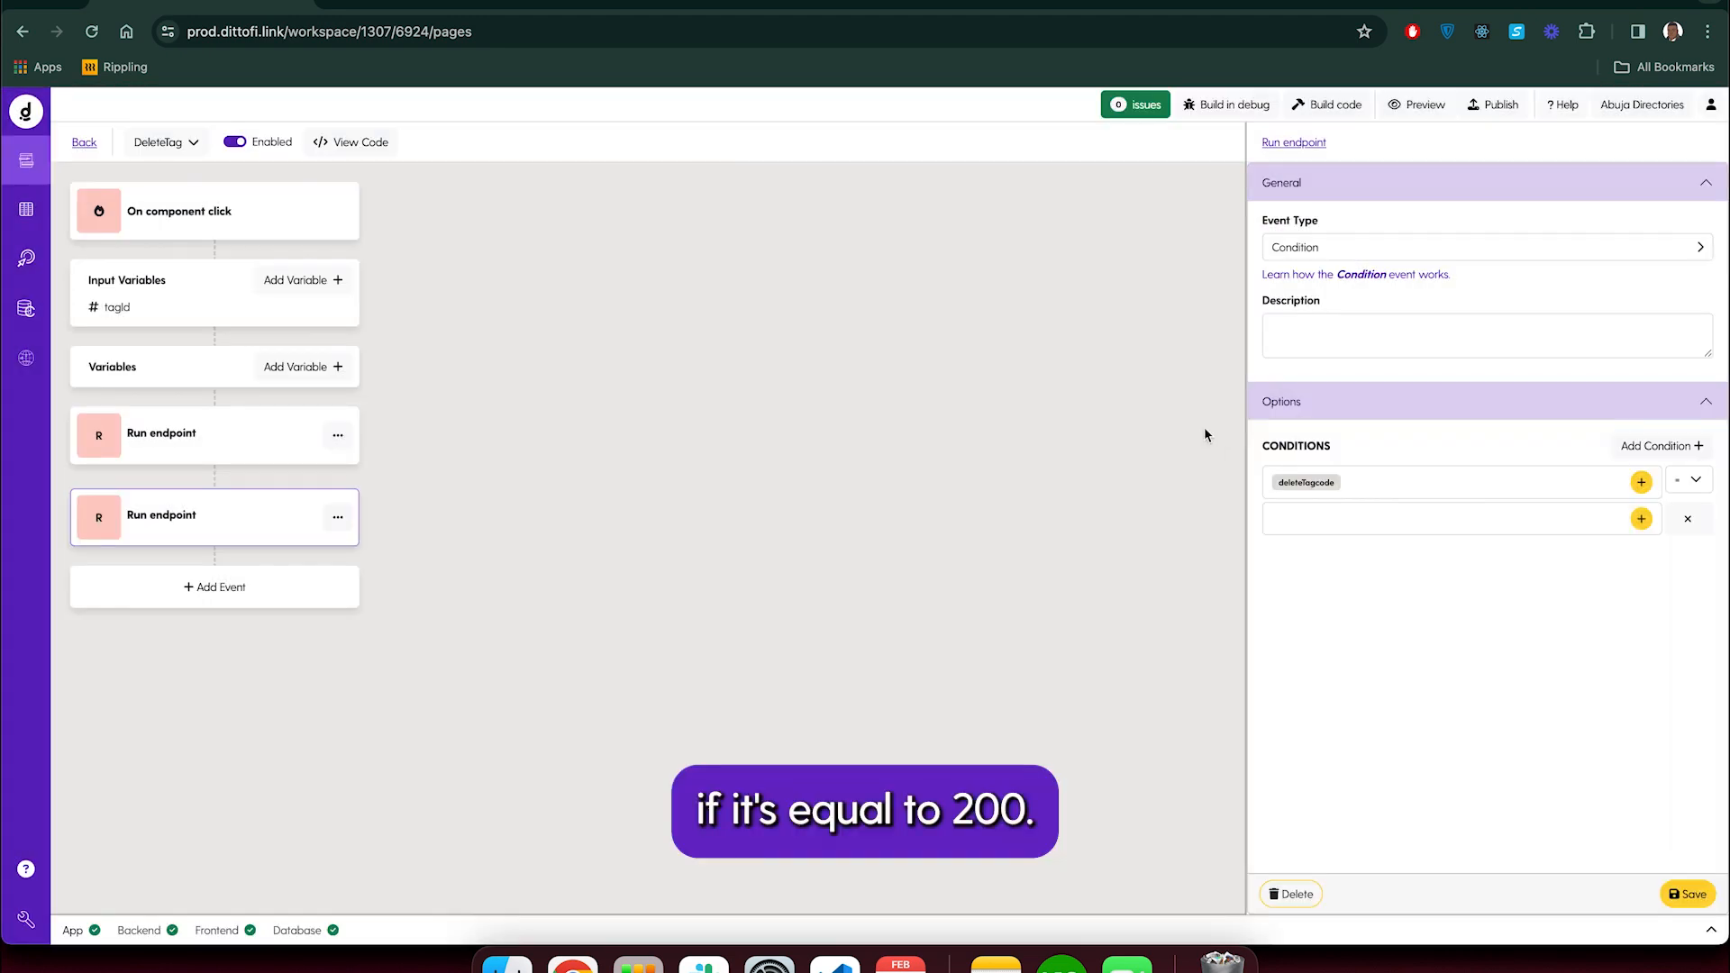
Create an action variable named SuccessCodeDeleteTag of kind Number with 200 as its expression
left_click(303, 367)
left_click(664, 236)
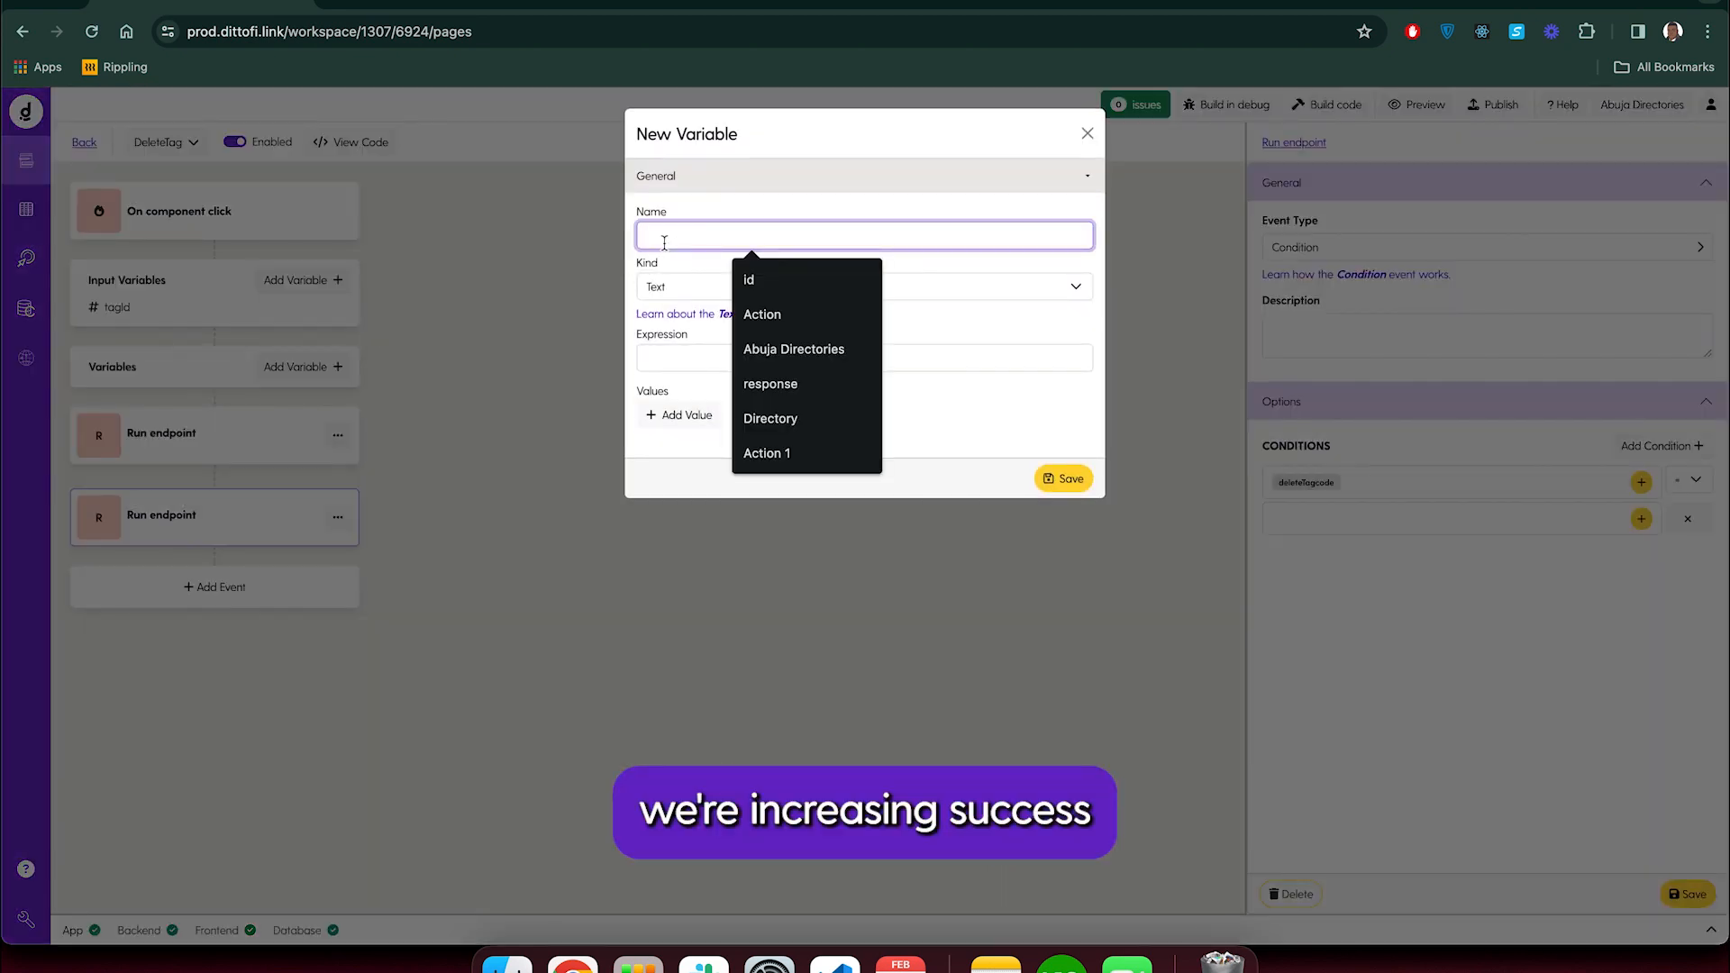
type("s")
left_click(793, 279)
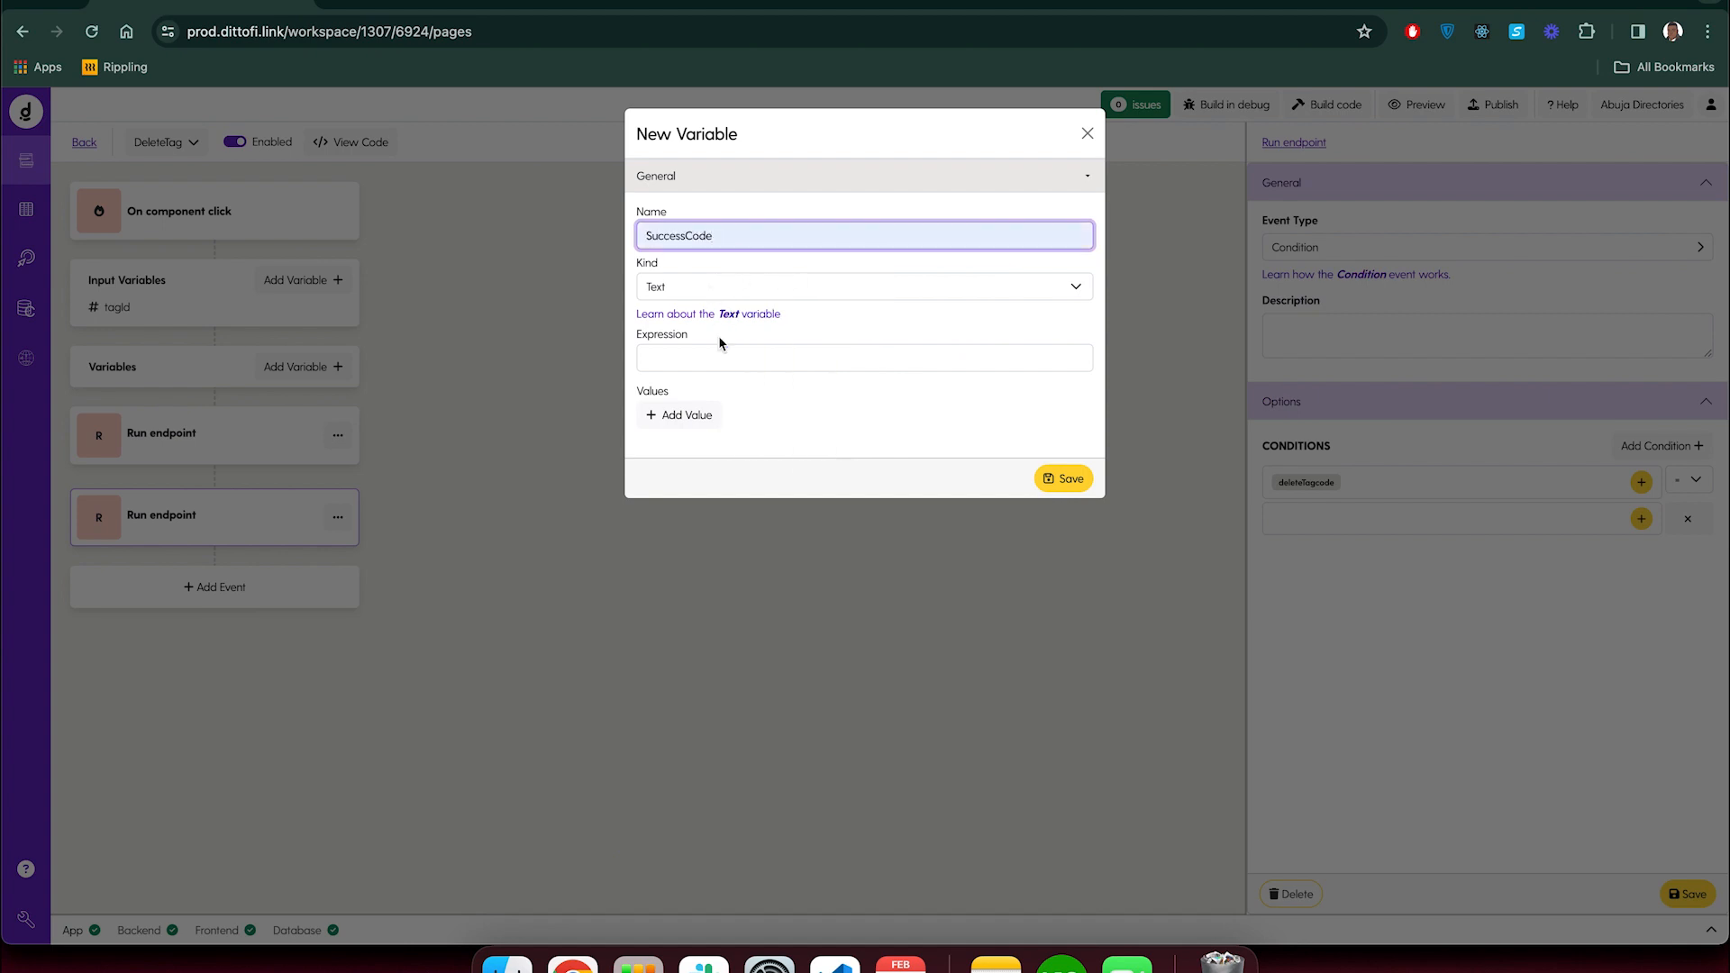
left_click(748, 287)
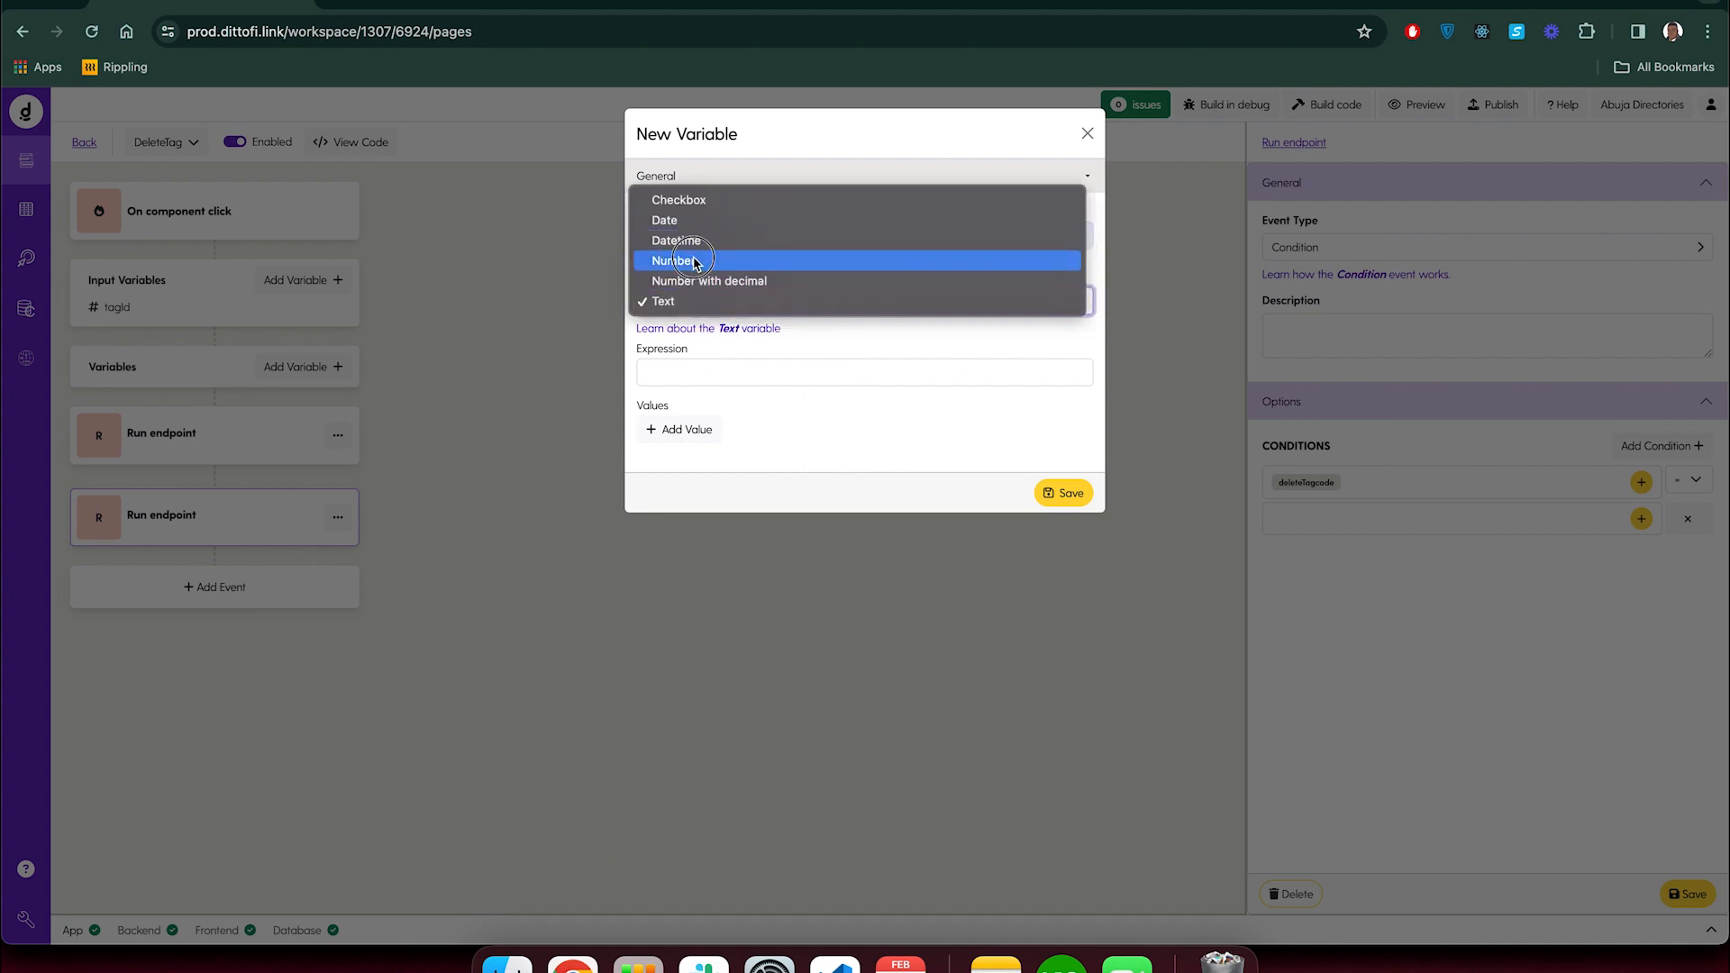
left_click(742, 258)
left_click(667, 369)
key("BackSpace")
type("200")
left_click(715, 241)
type("Delet")
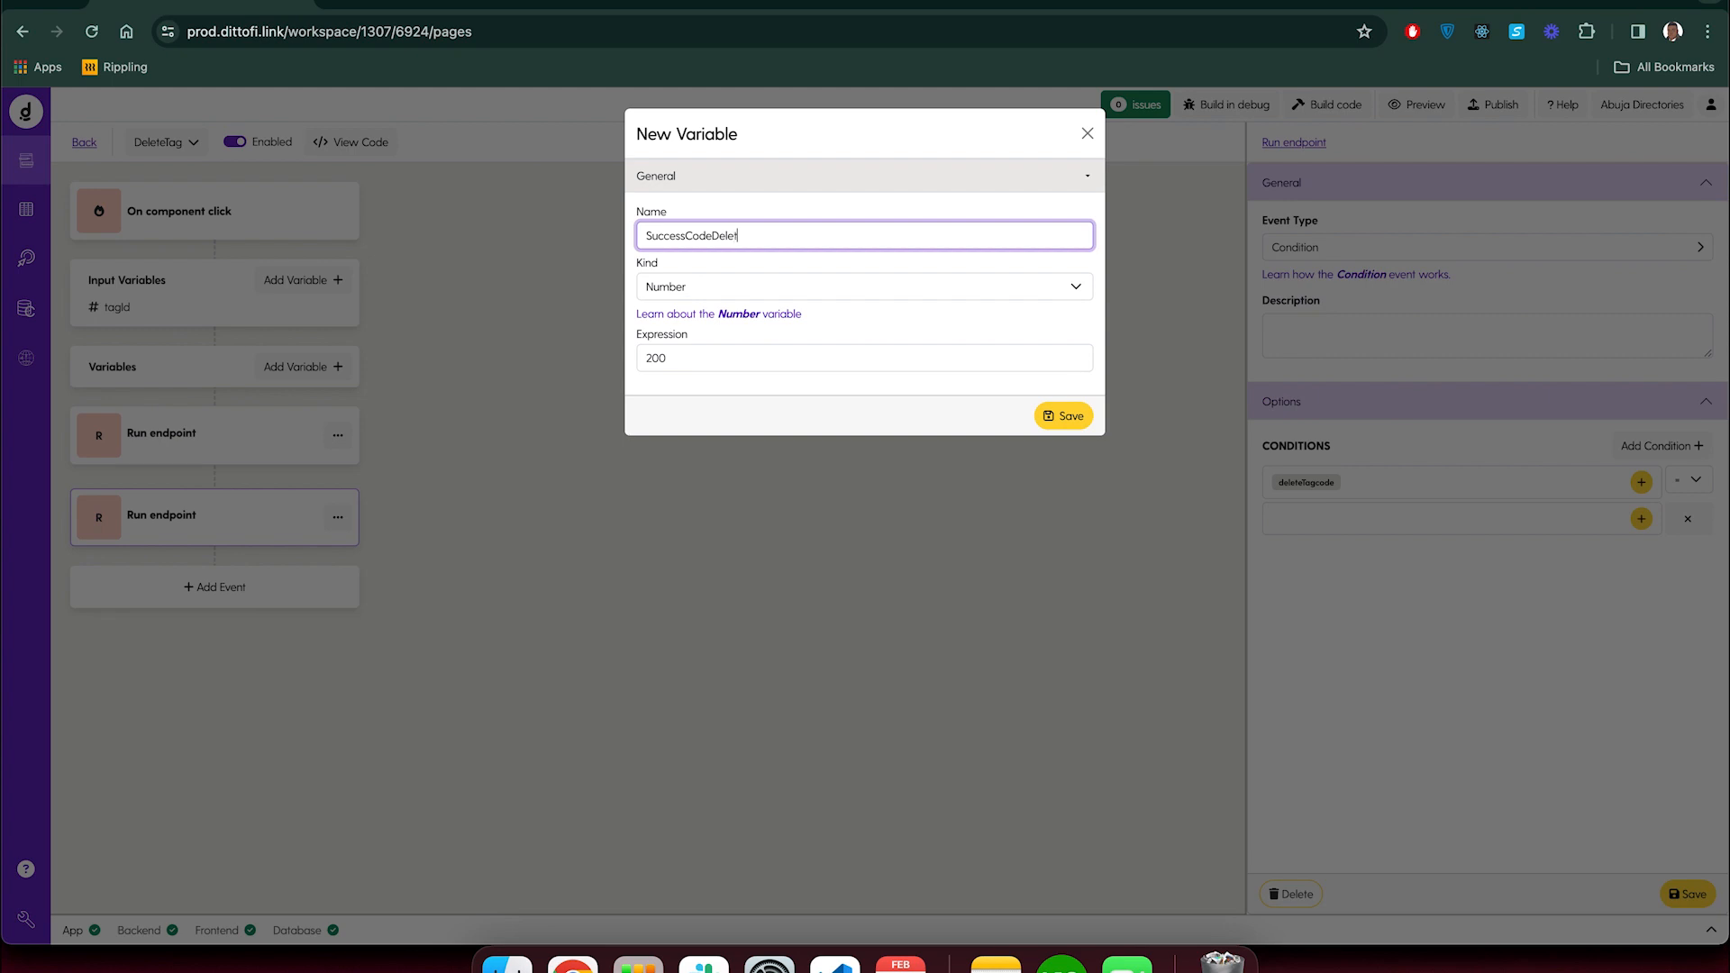
type("eTag")
left_click(1058, 417)
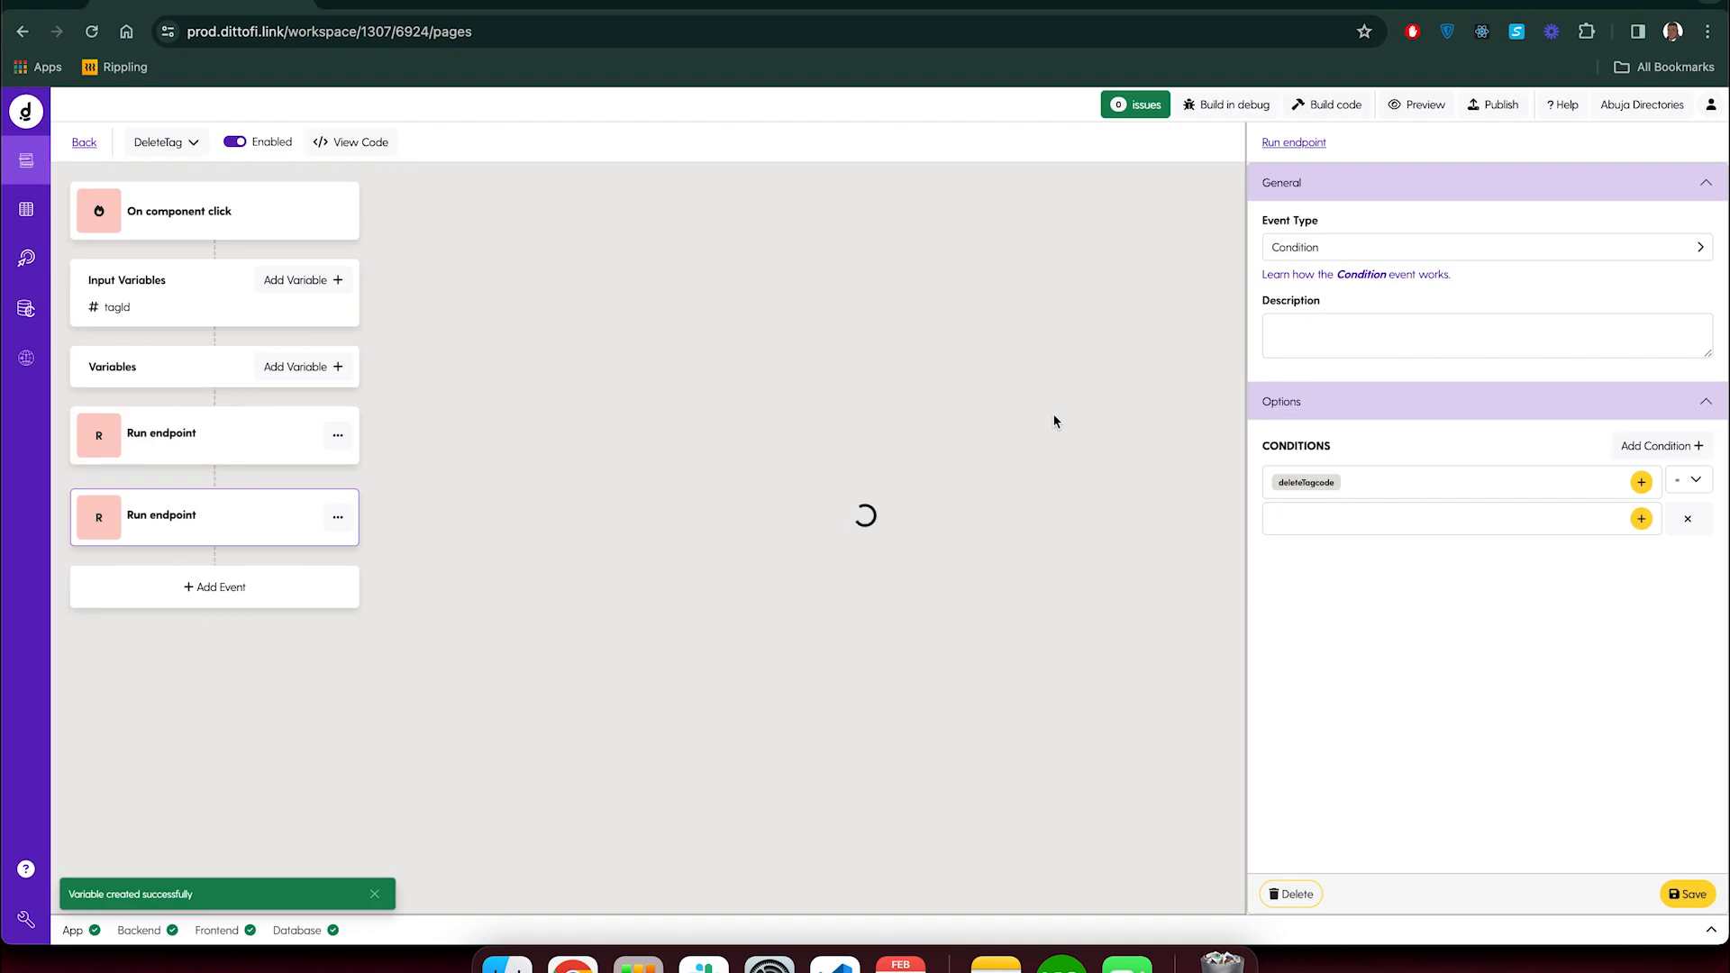
Use the SuccessCodeDeleteTag action variable as the condition's second operand and save the Condition event
left_click(1641, 519)
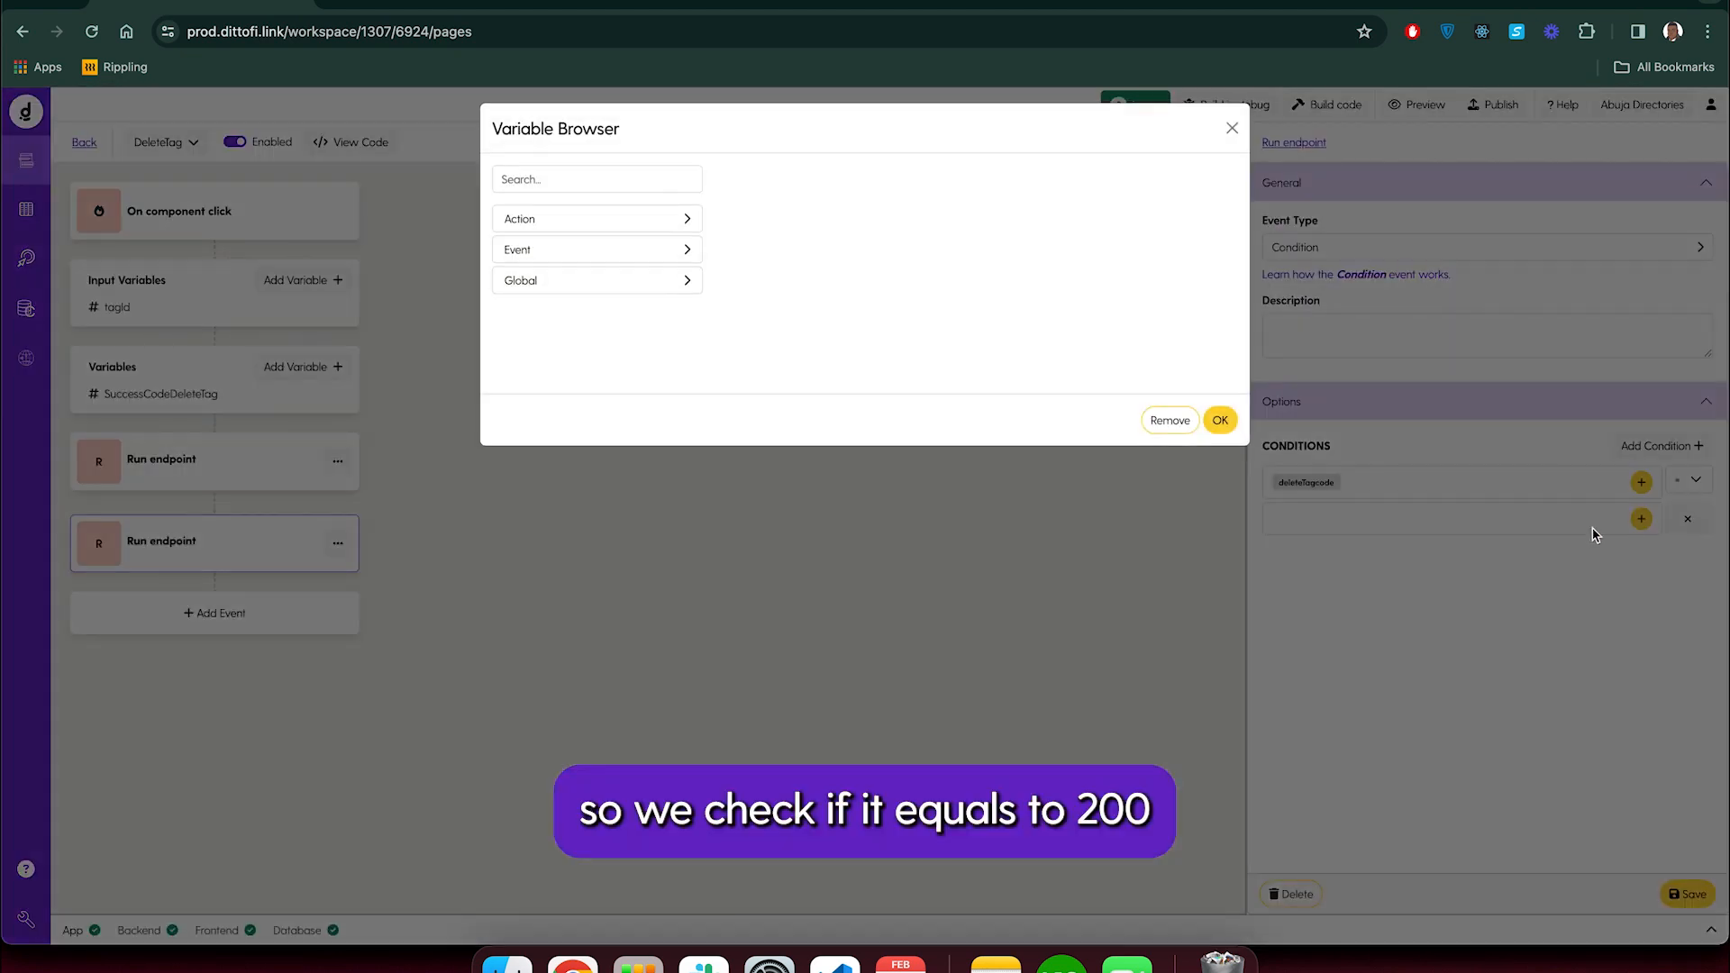
left_click(551, 226)
left_click(552, 256)
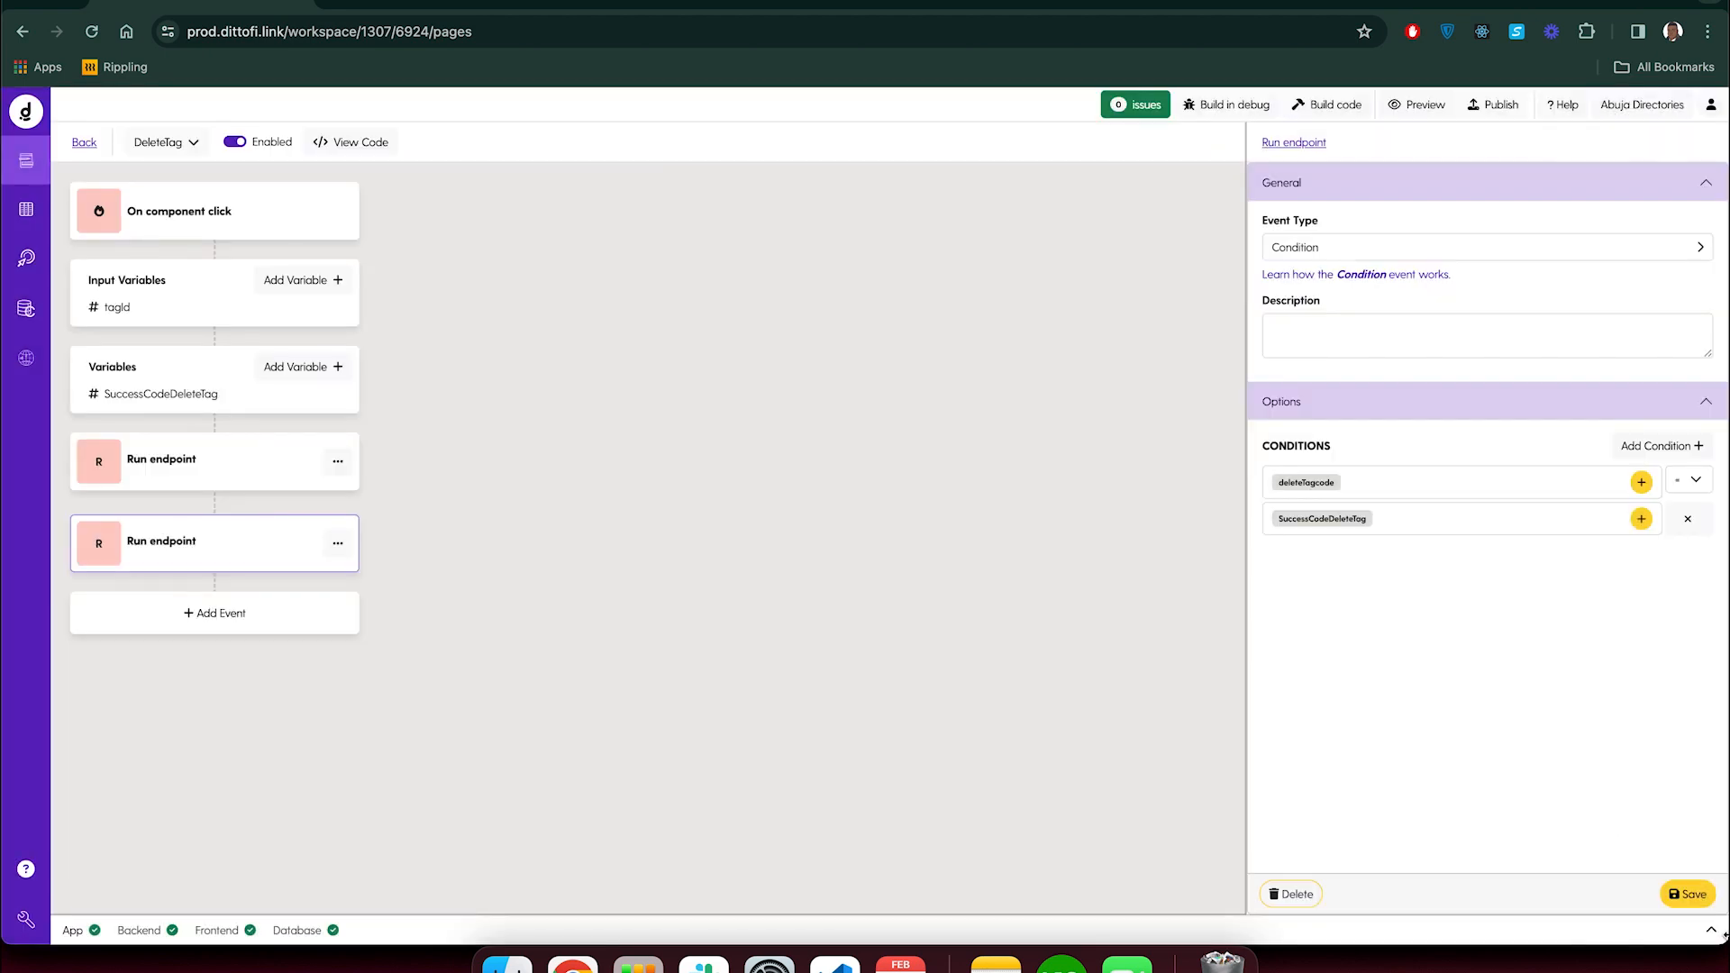
left_click(1690, 905)
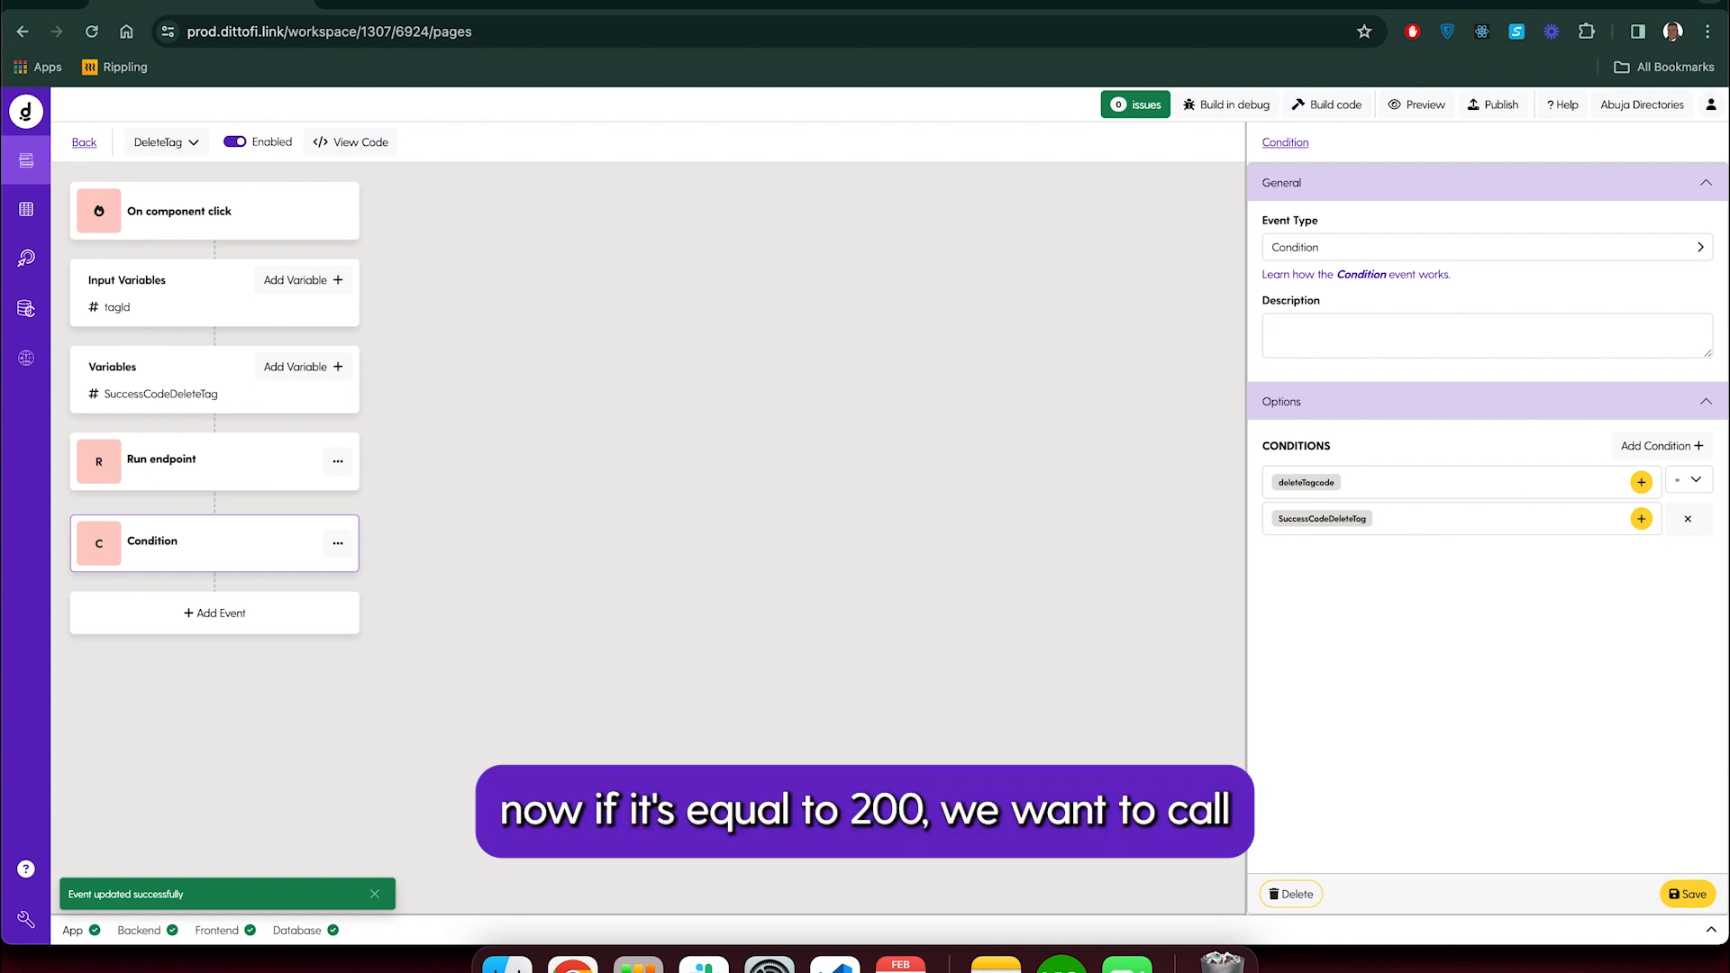
Add an event inside the Condition that refreshes the Get Tags endpoint, and save it
left_click(338, 543)
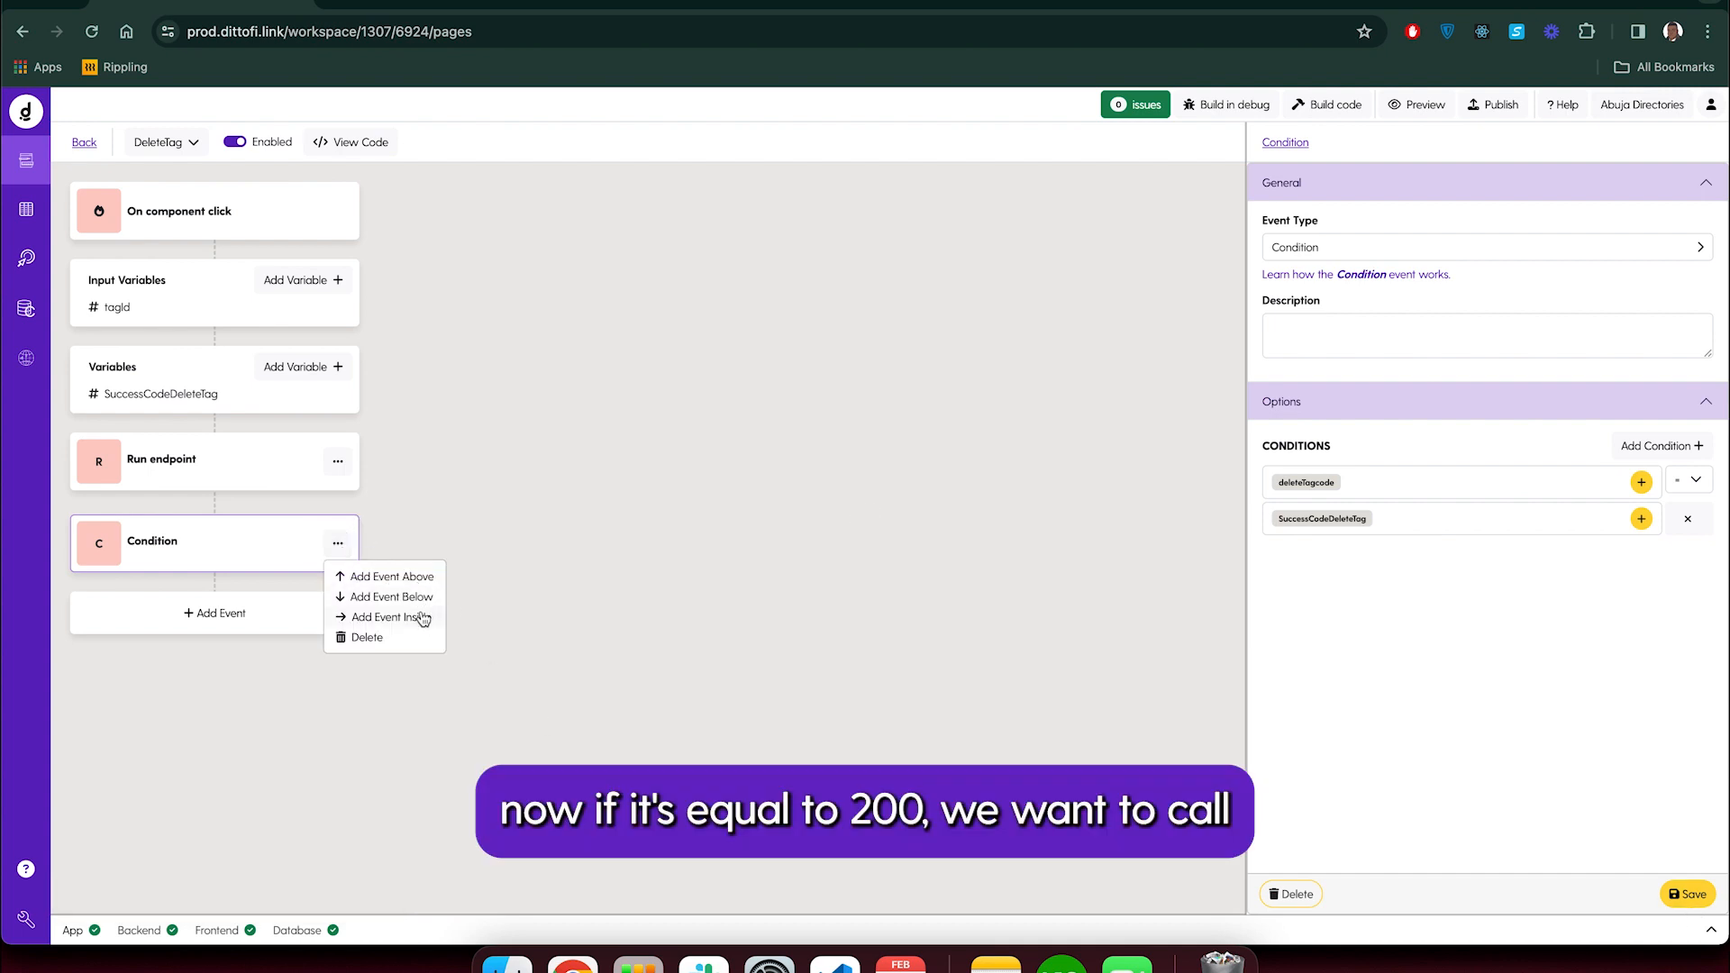
left_click(420, 617)
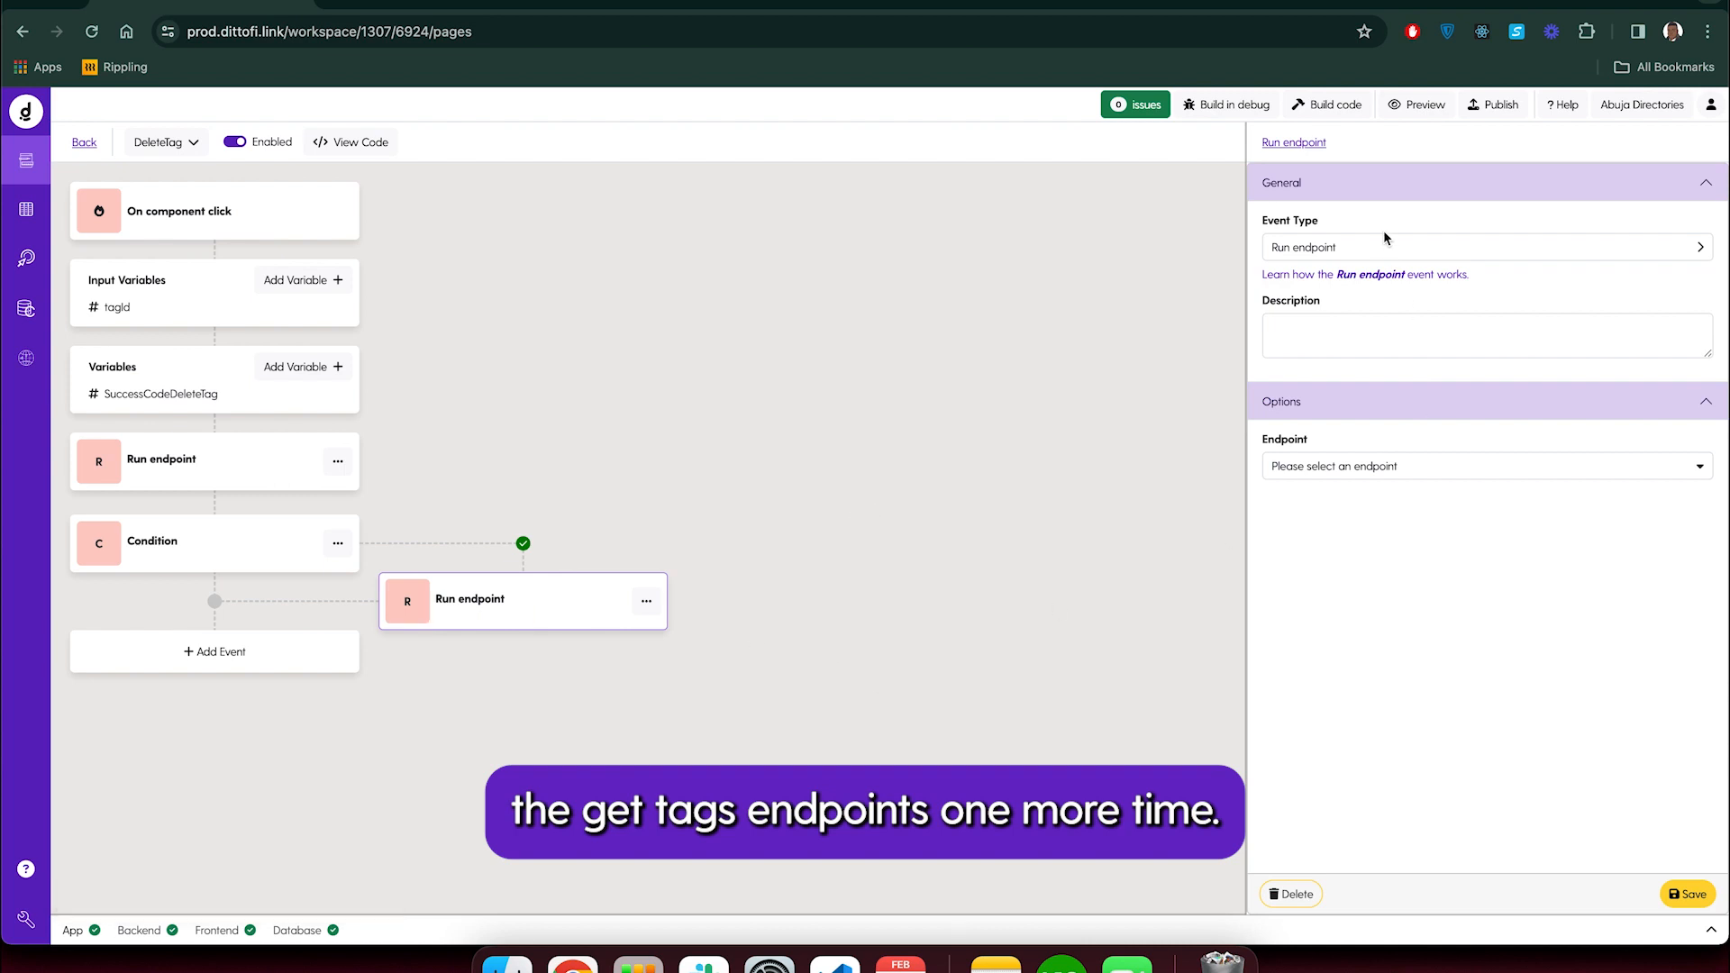
left_click(1367, 253)
mouse_move(1311, 311)
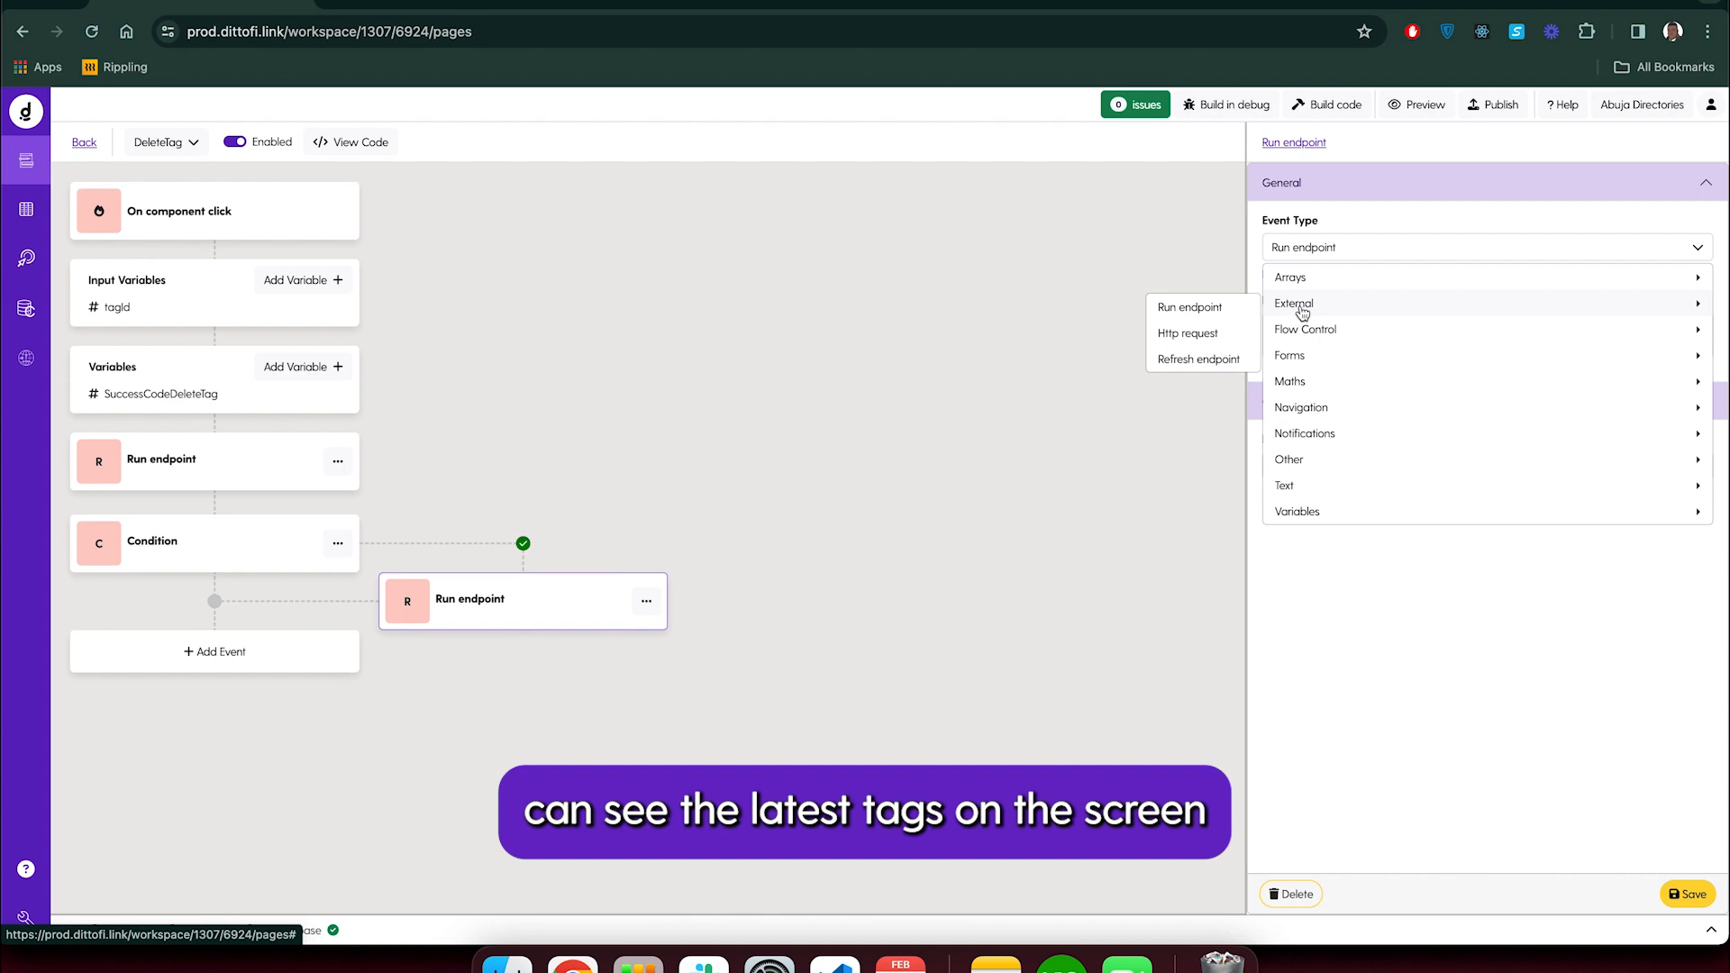
left_click(1190, 360)
left_click(1532, 468)
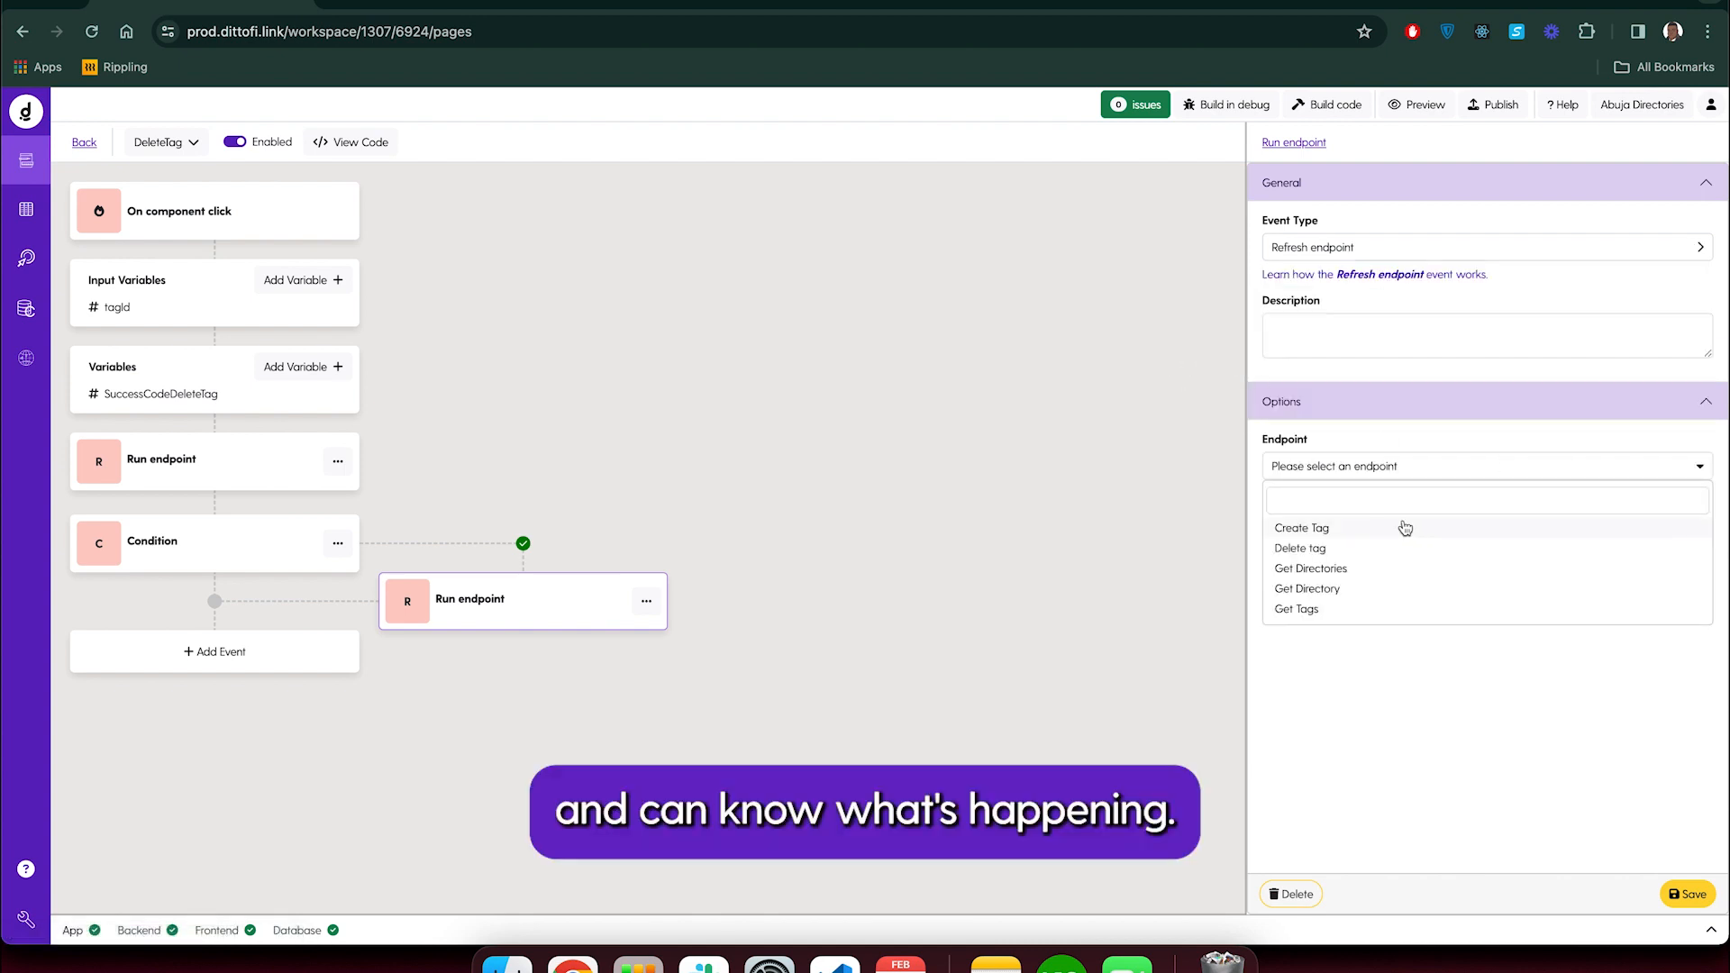
left_click(1335, 609)
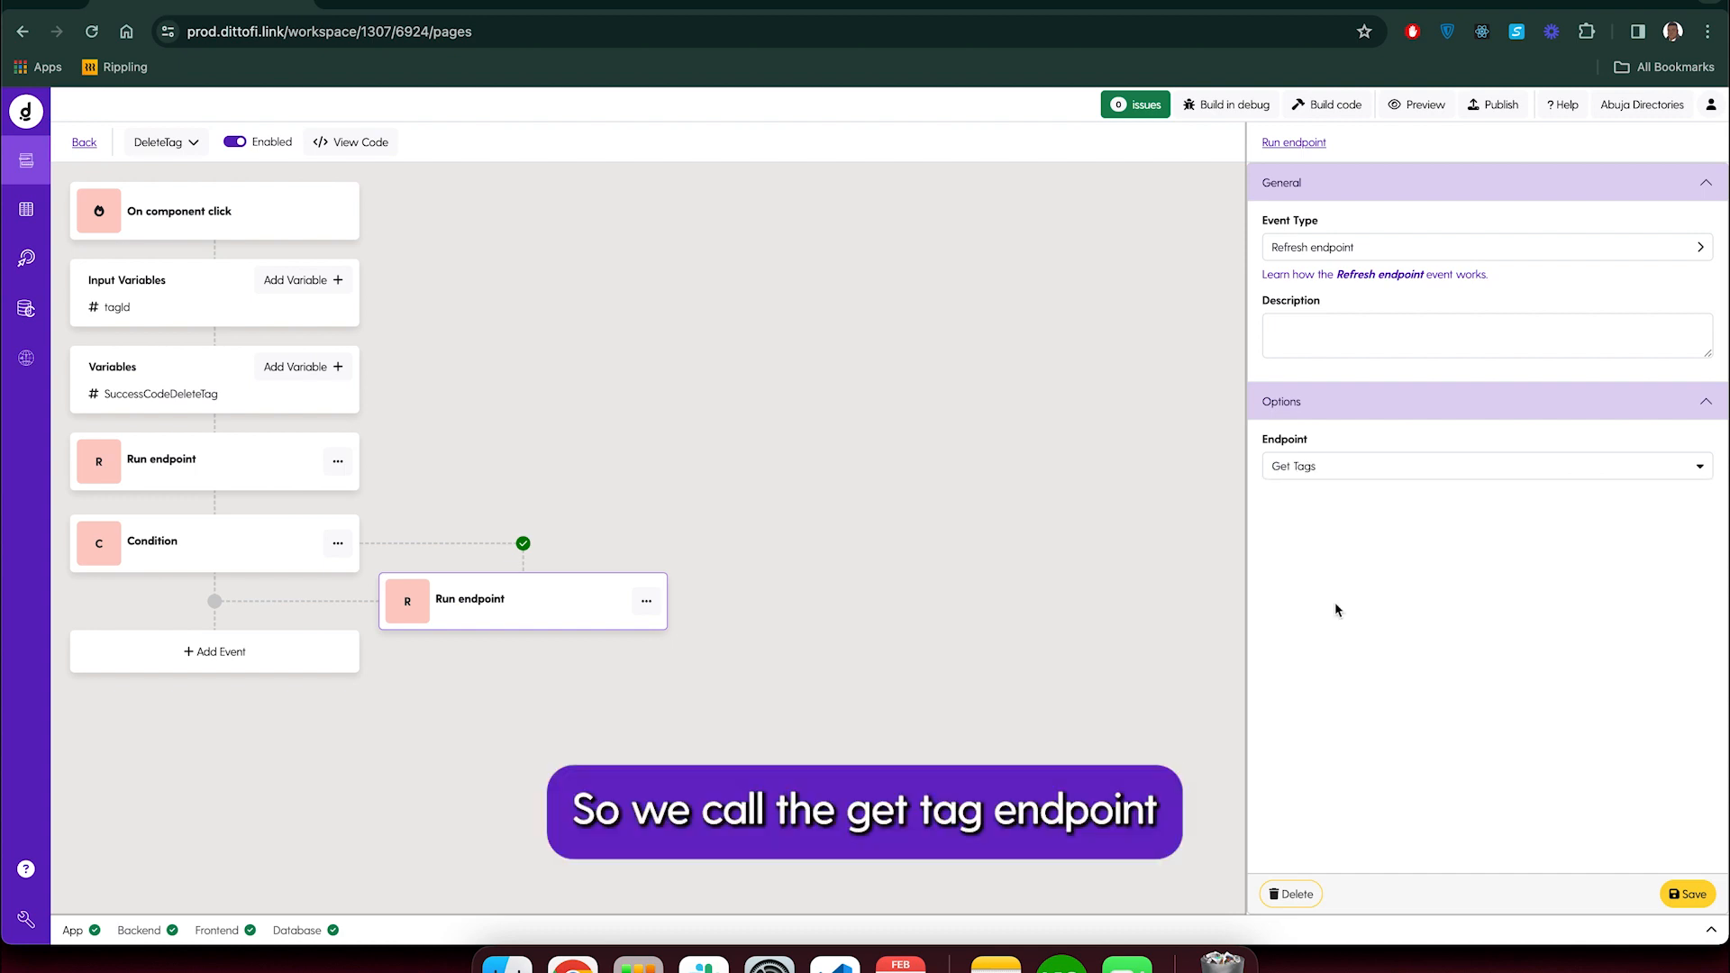
left_click(1685, 895)
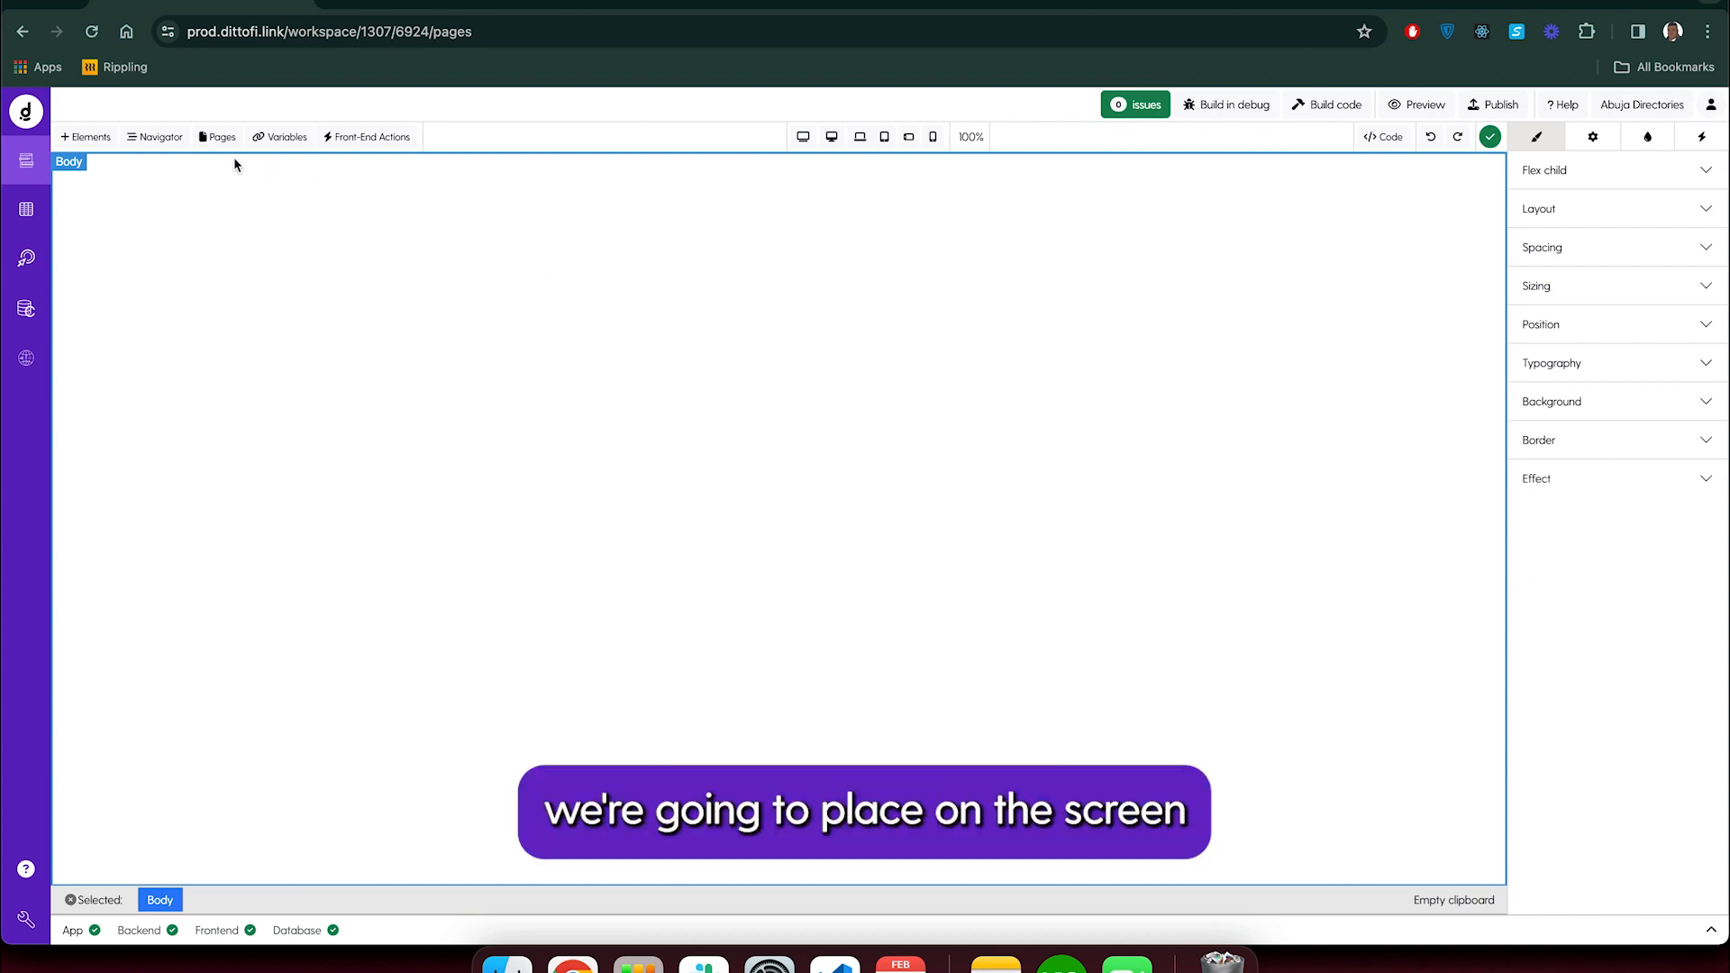
Find the Form Block by searching the elements for "form" and place it on the empty page body
left_click(85, 137)
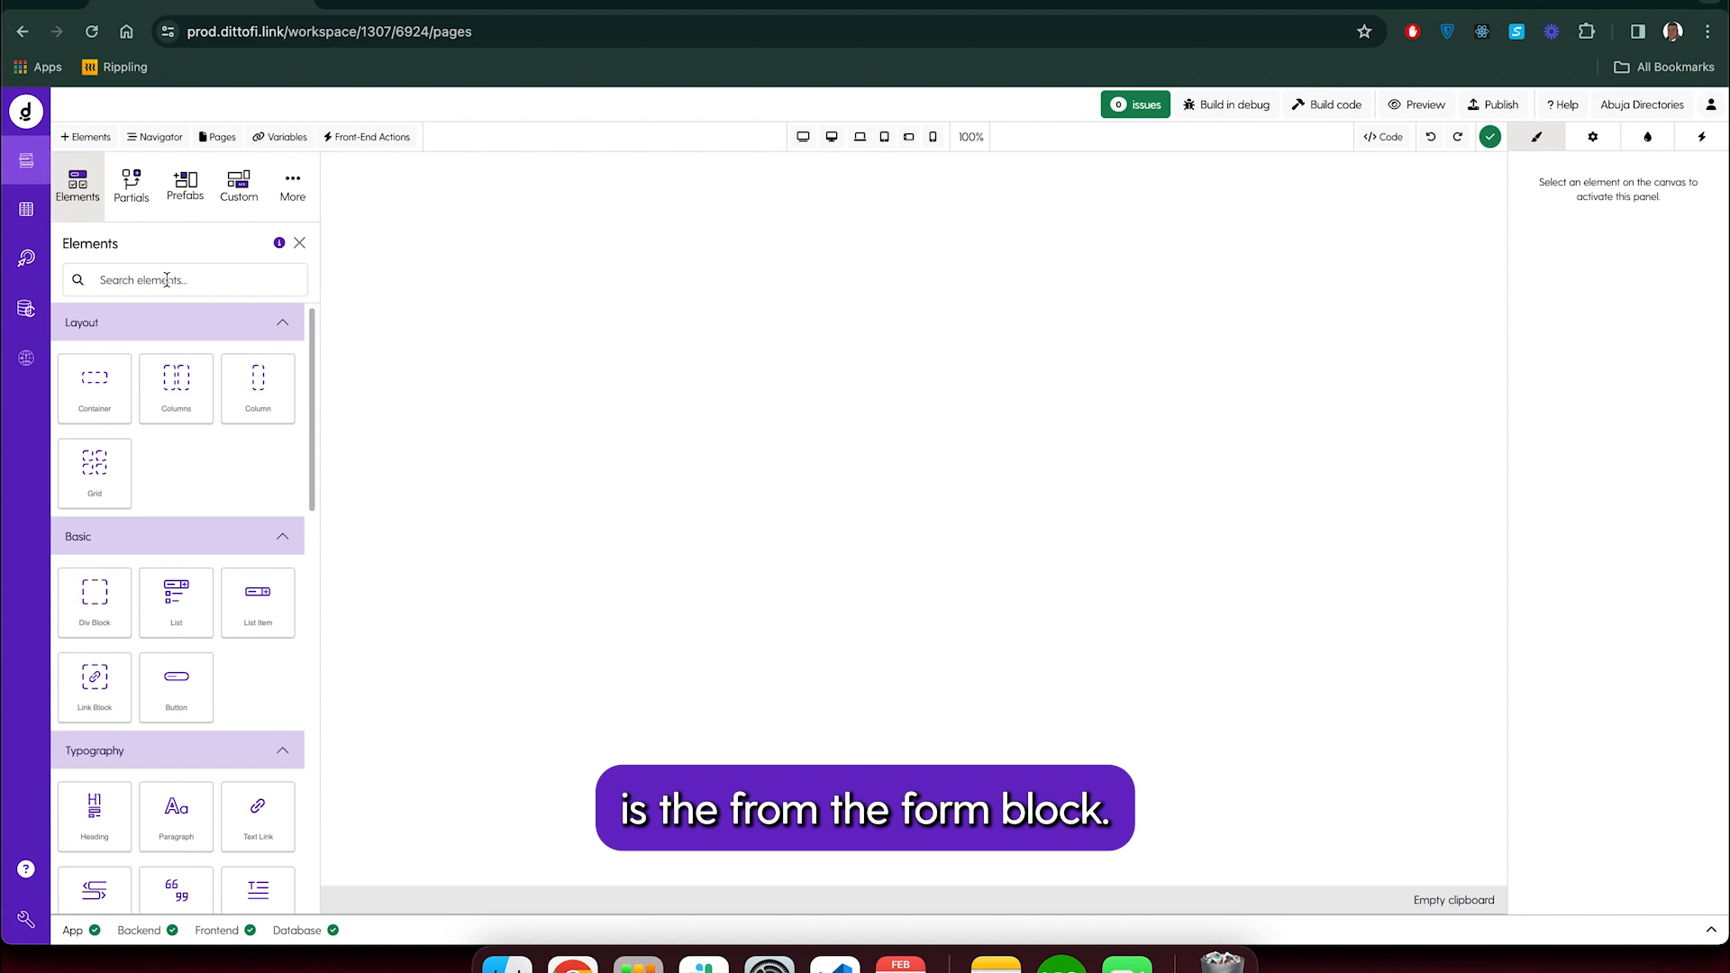
left_click(164, 280)
type("form")
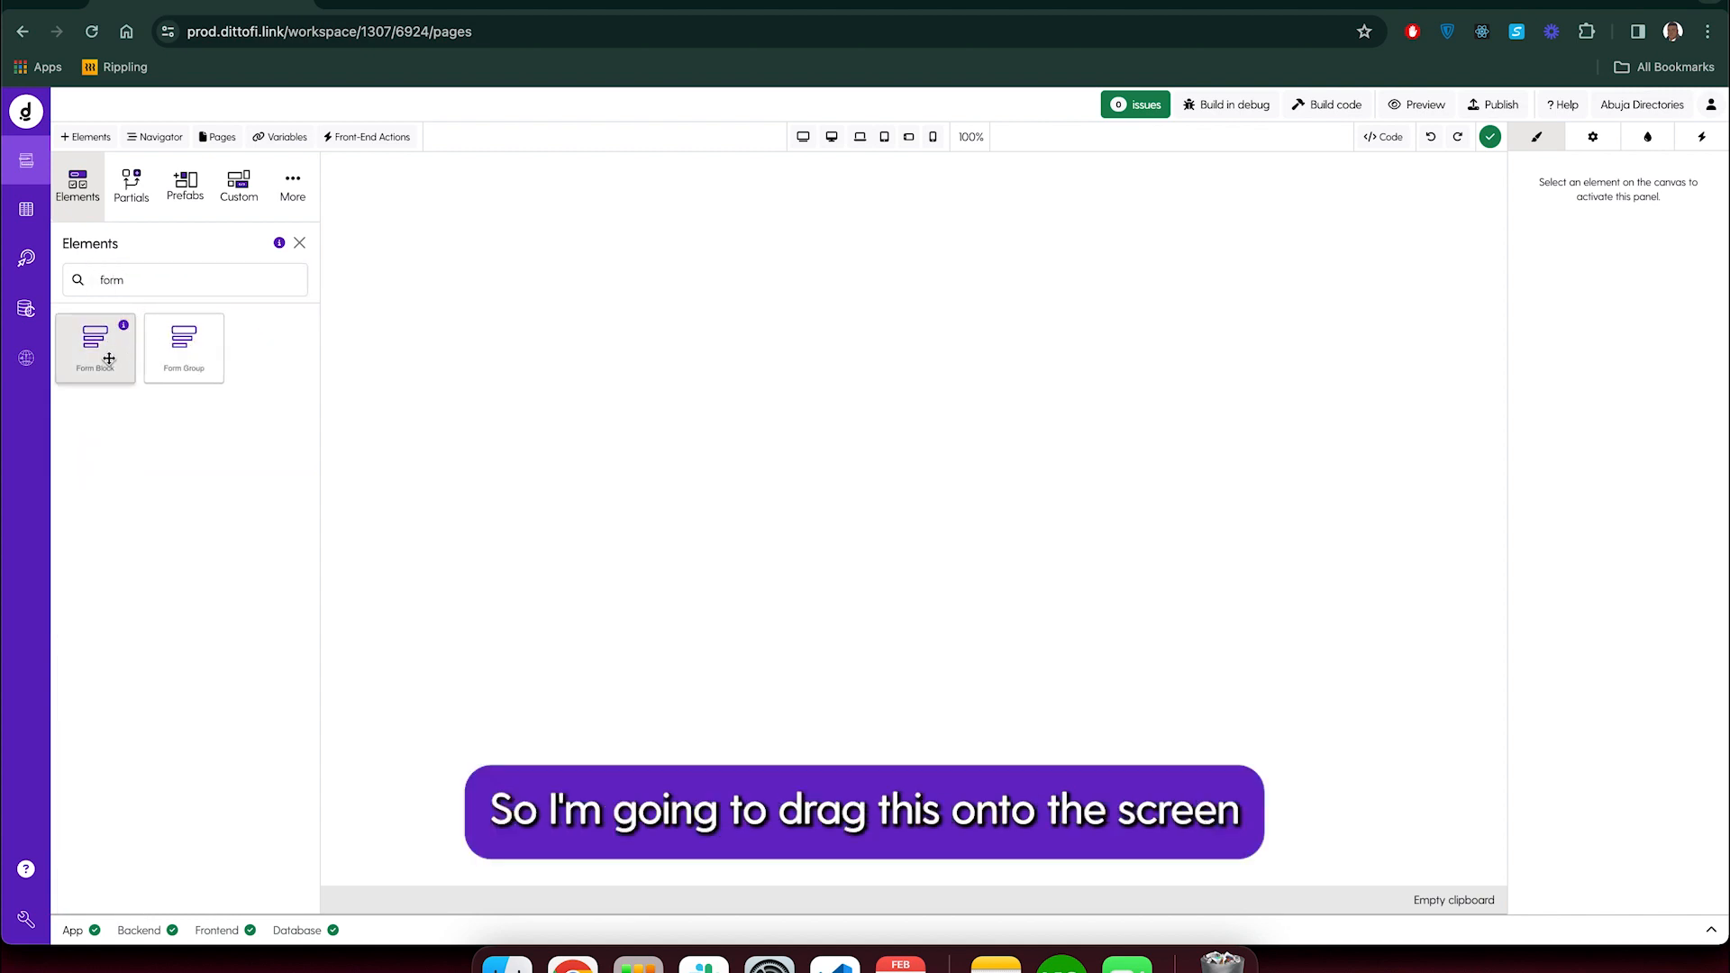
left_click_drag(109, 359, 510, 253)
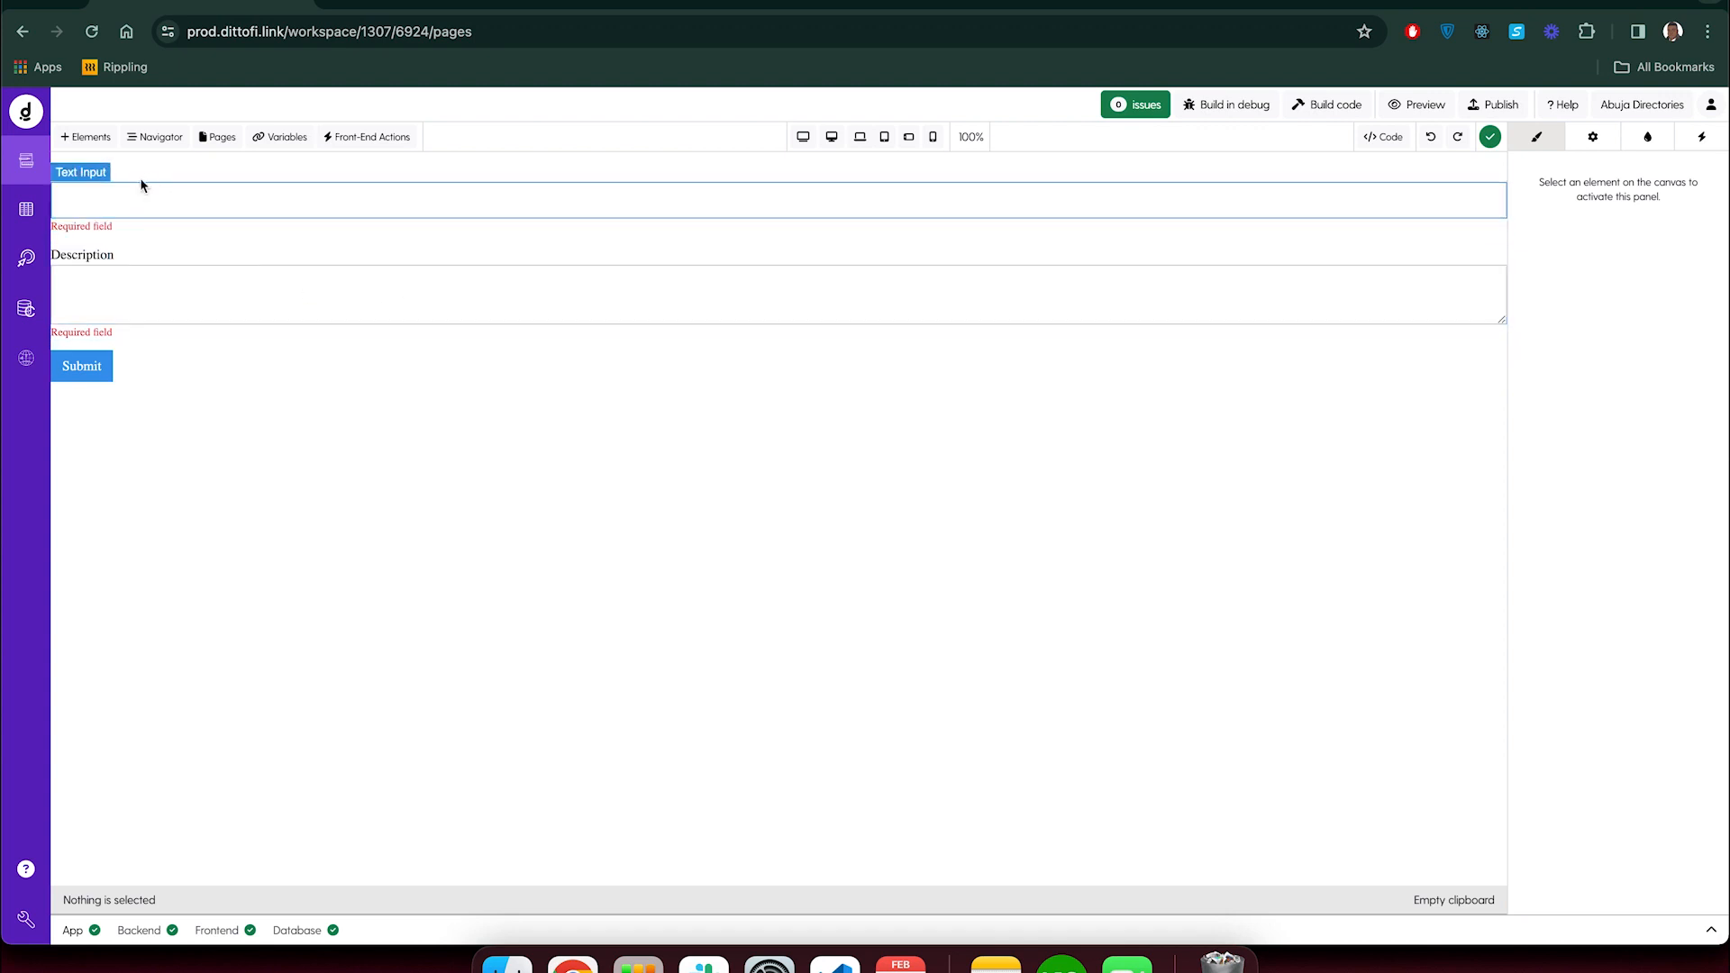
Delete the form's Email label, required-field texts, Description field and Submit button, keeping only the first text input
left_click(73, 178)
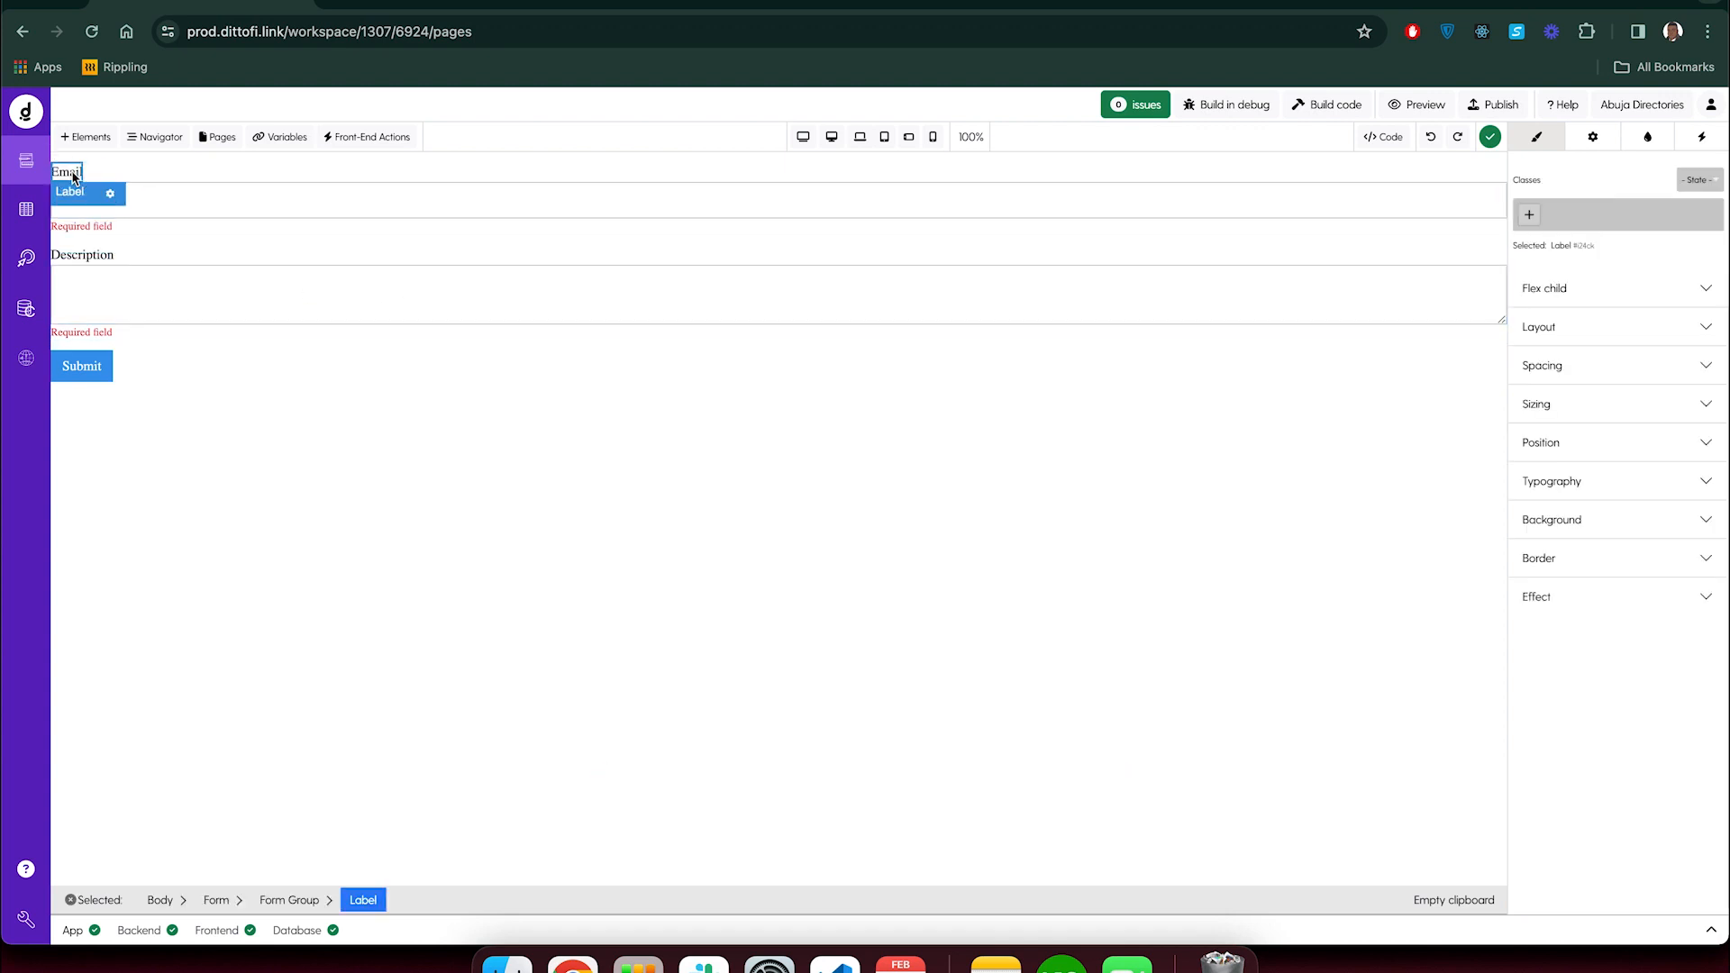
key("Delete")
left_click(112, 209)
key("Delete")
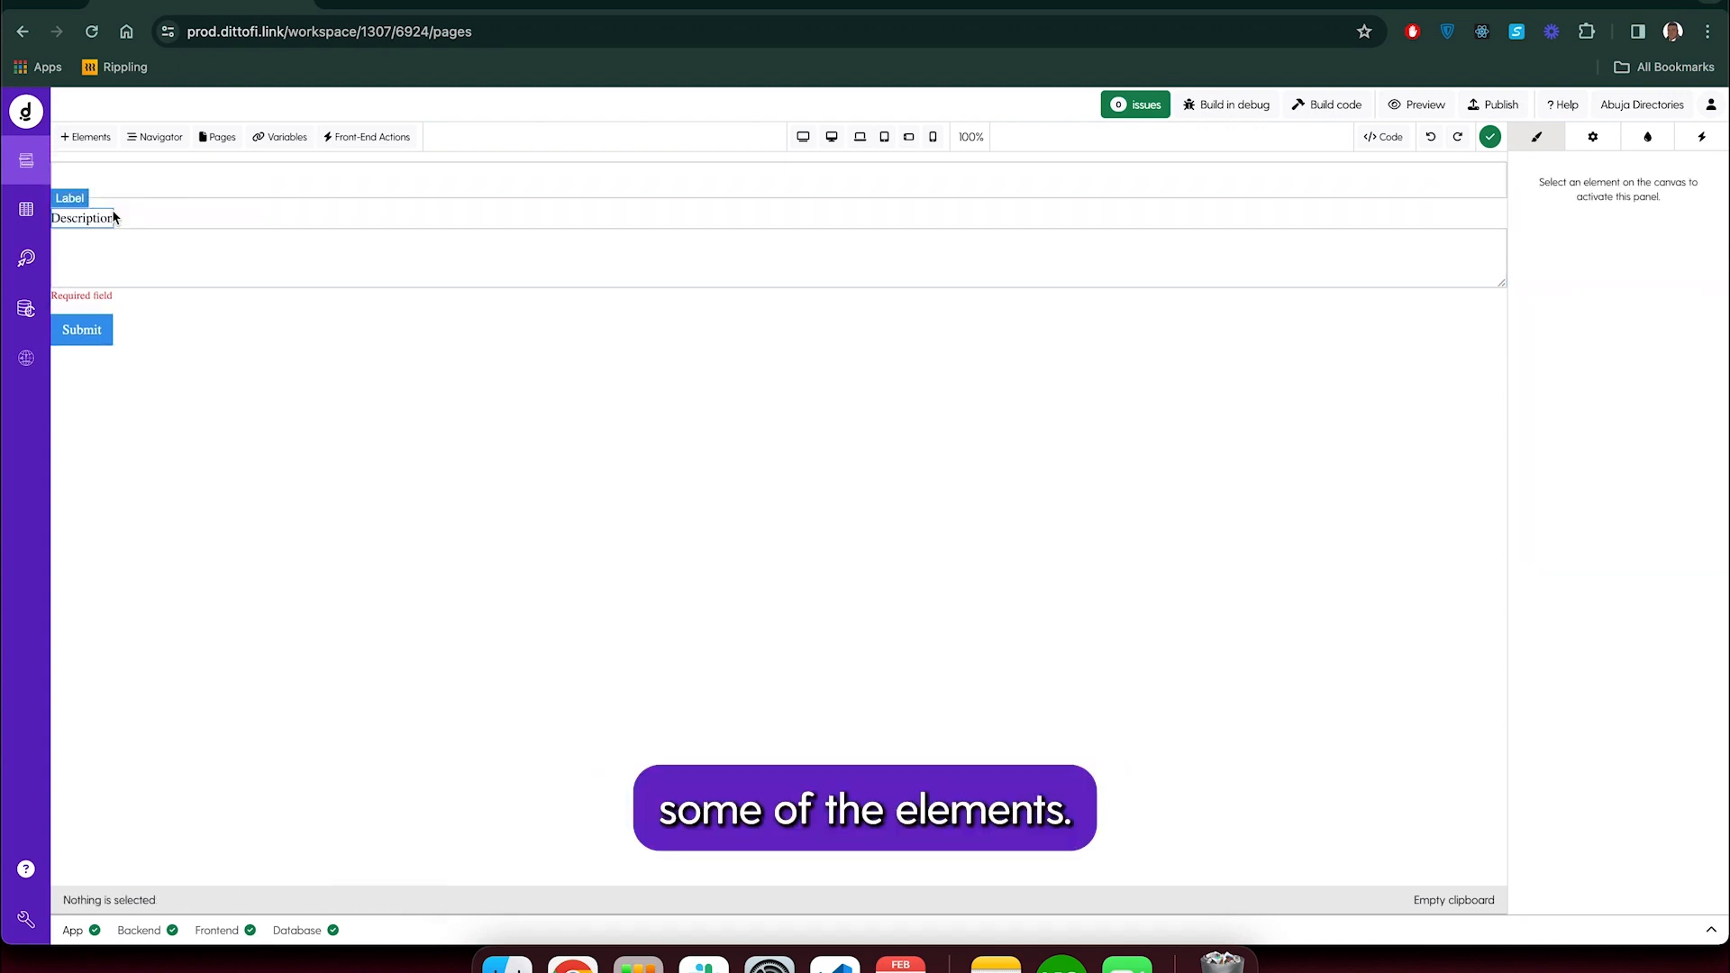
left_click(120, 228)
key("Delete")
left_click(137, 224)
key("Delete")
left_click(147, 183)
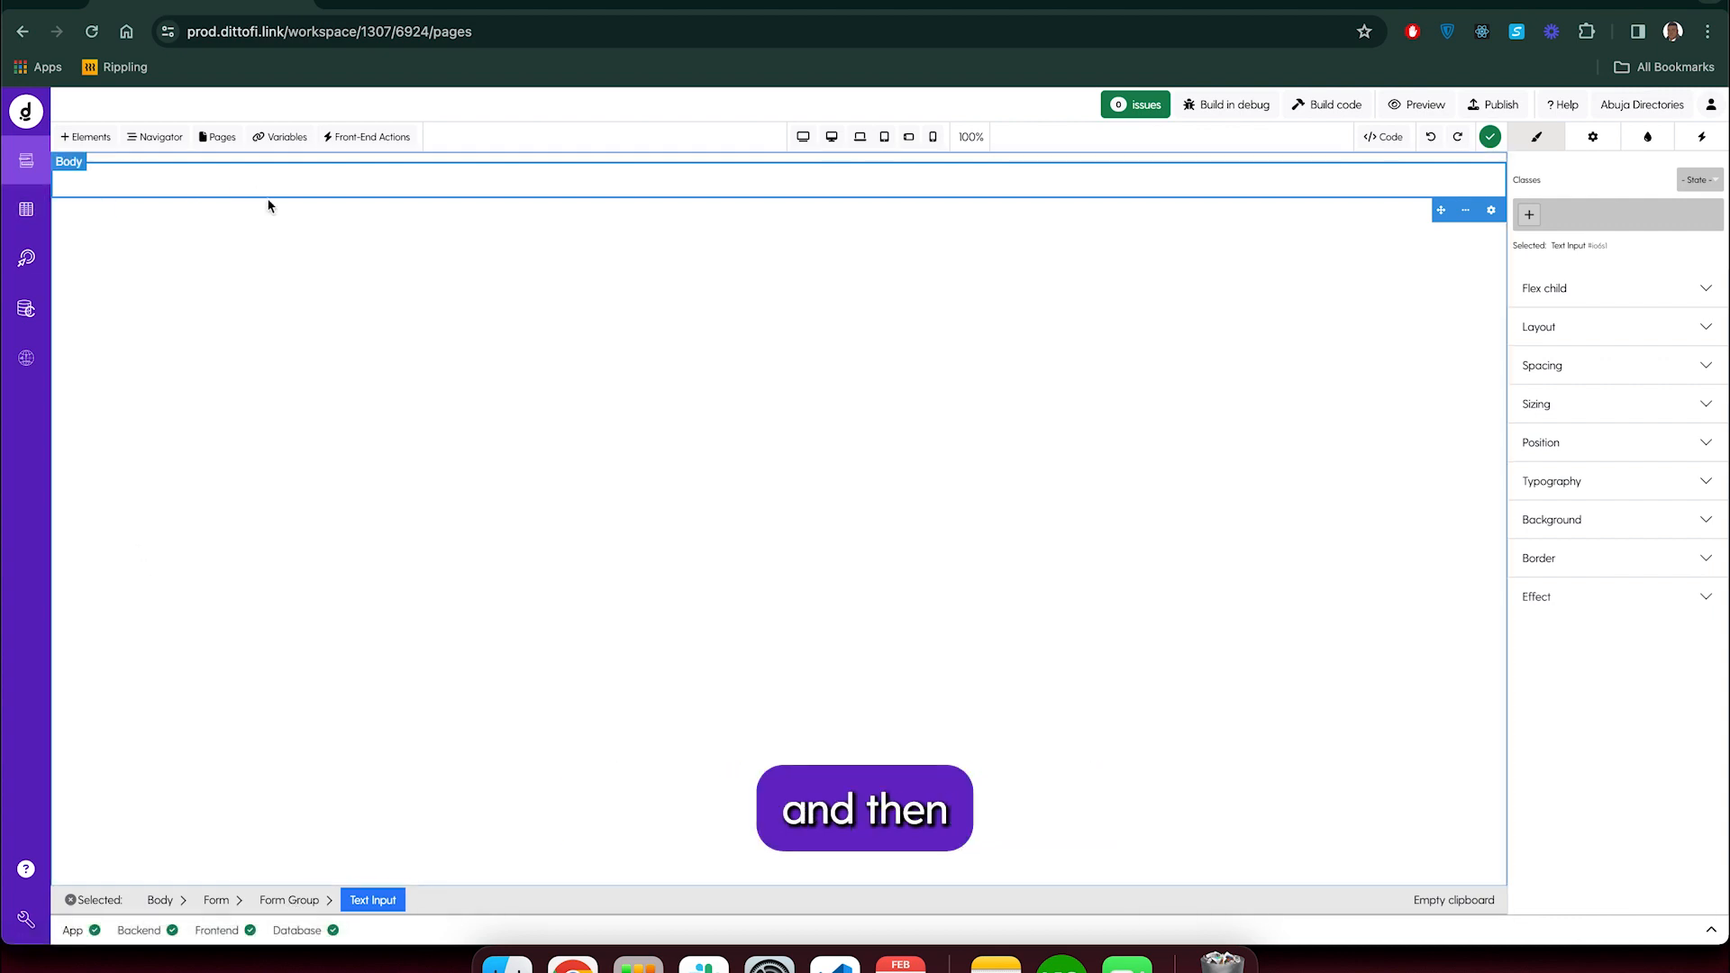
left_click(260, 901)
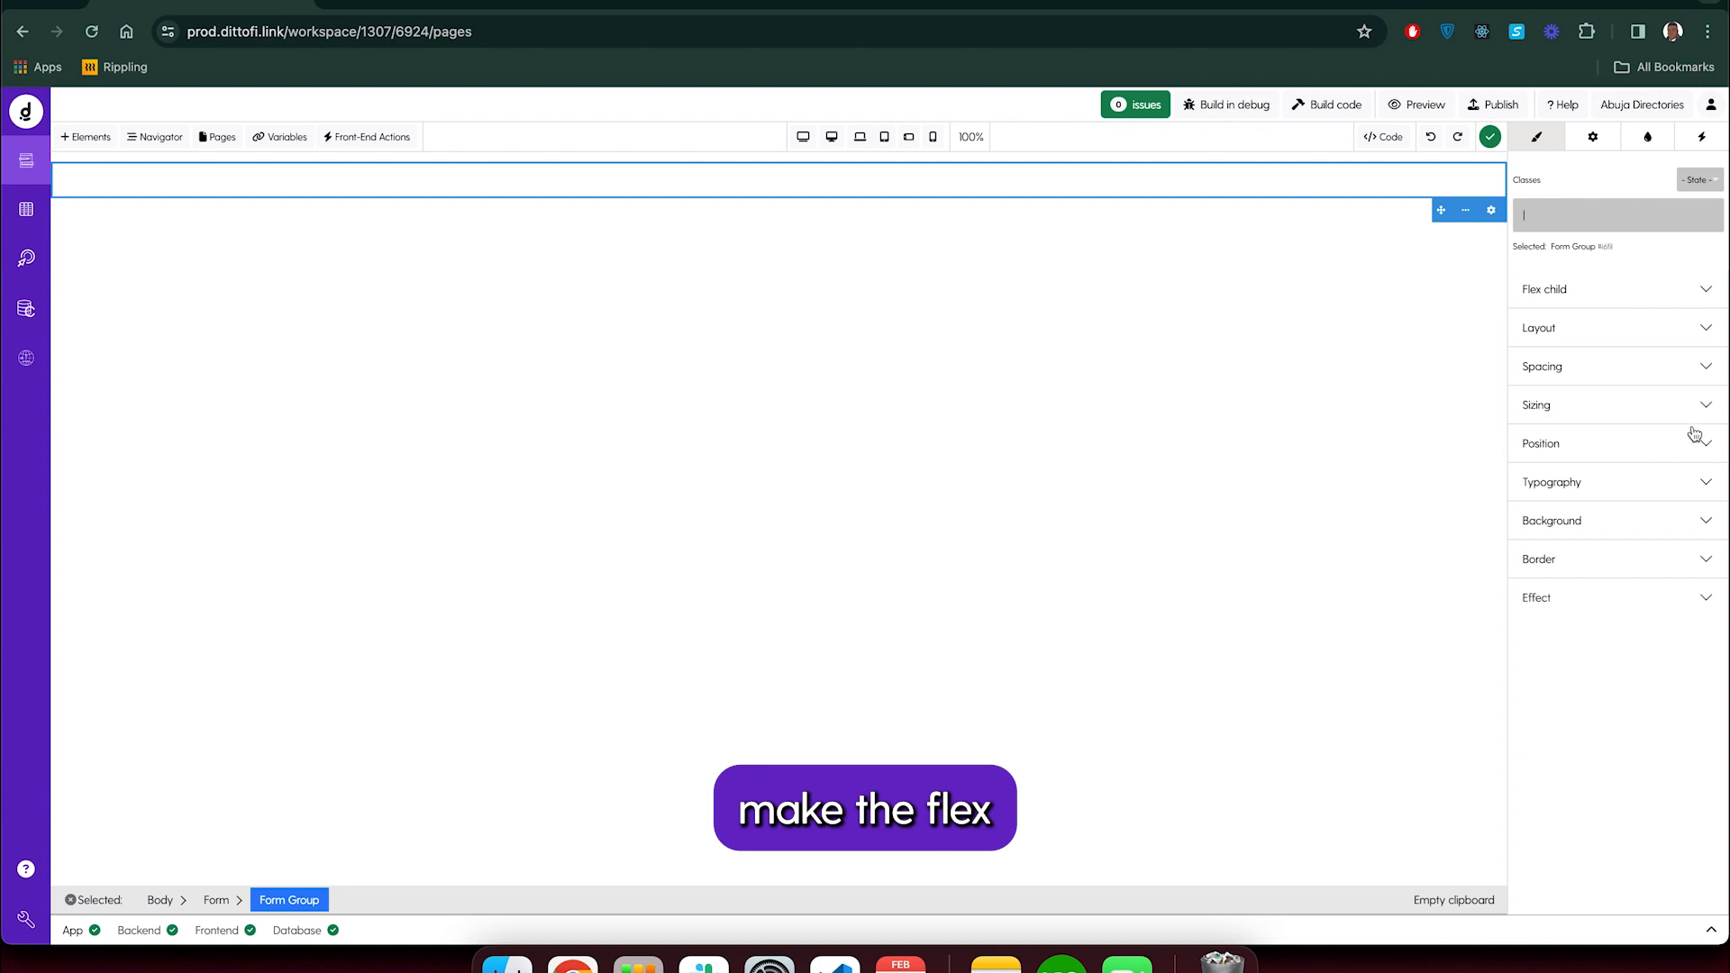
key("Return")
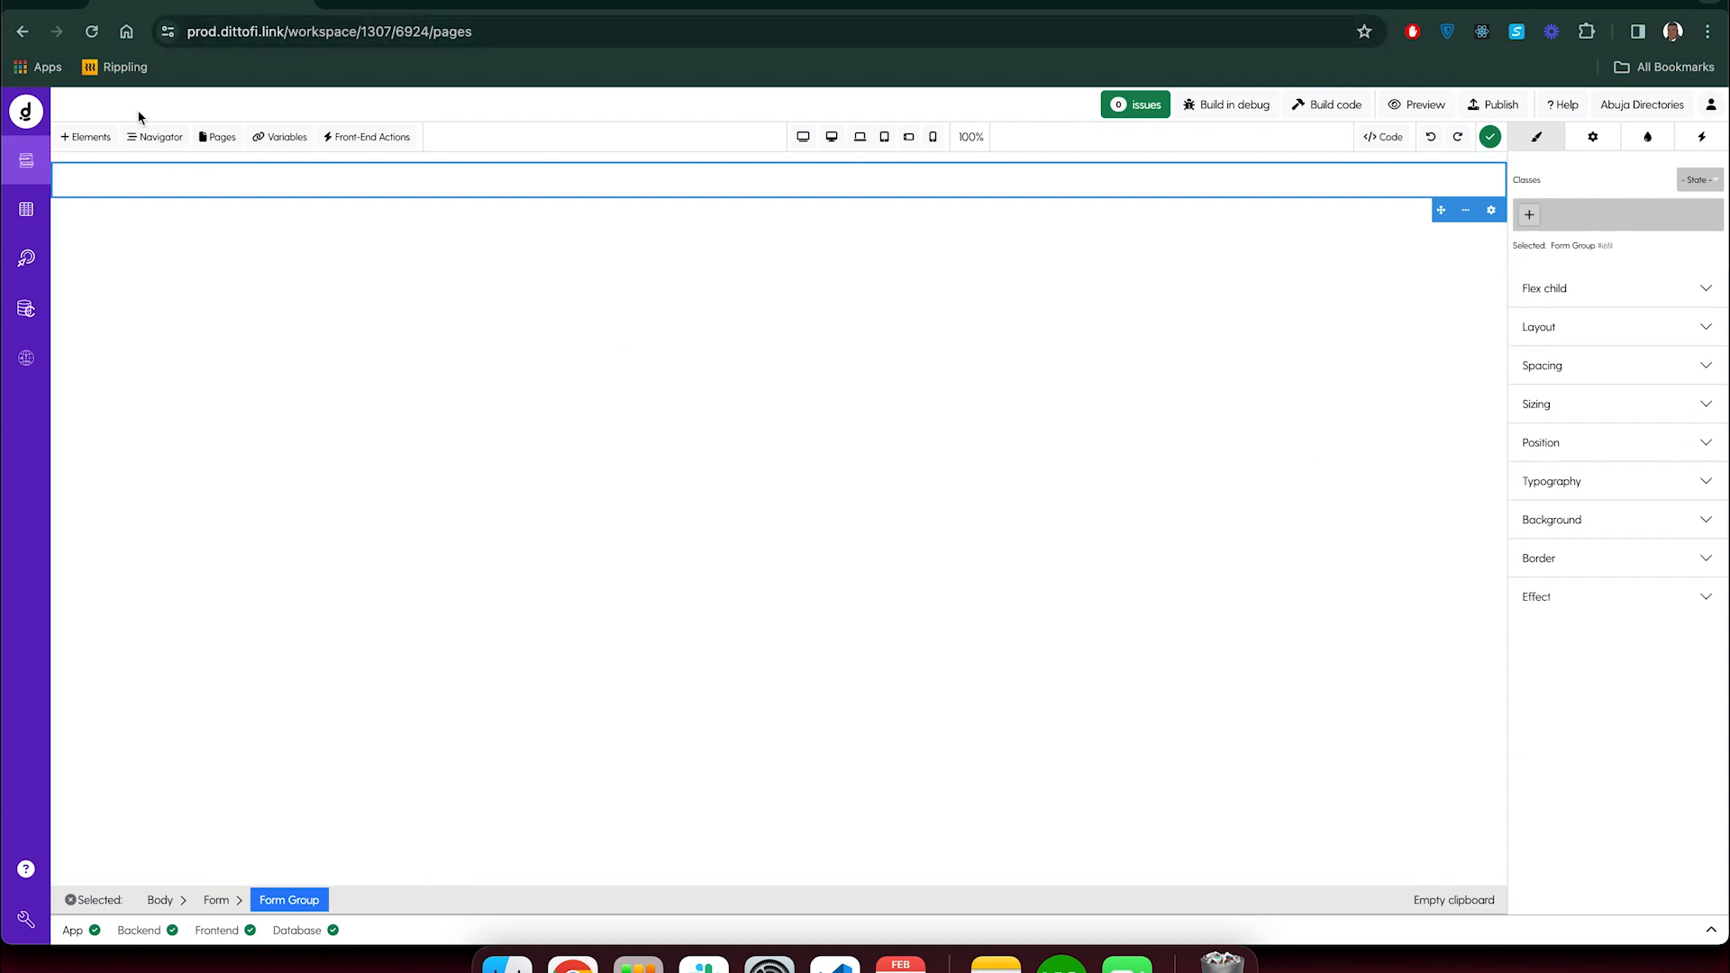
Add a Div Block to the page body below the form
left_click(93, 141)
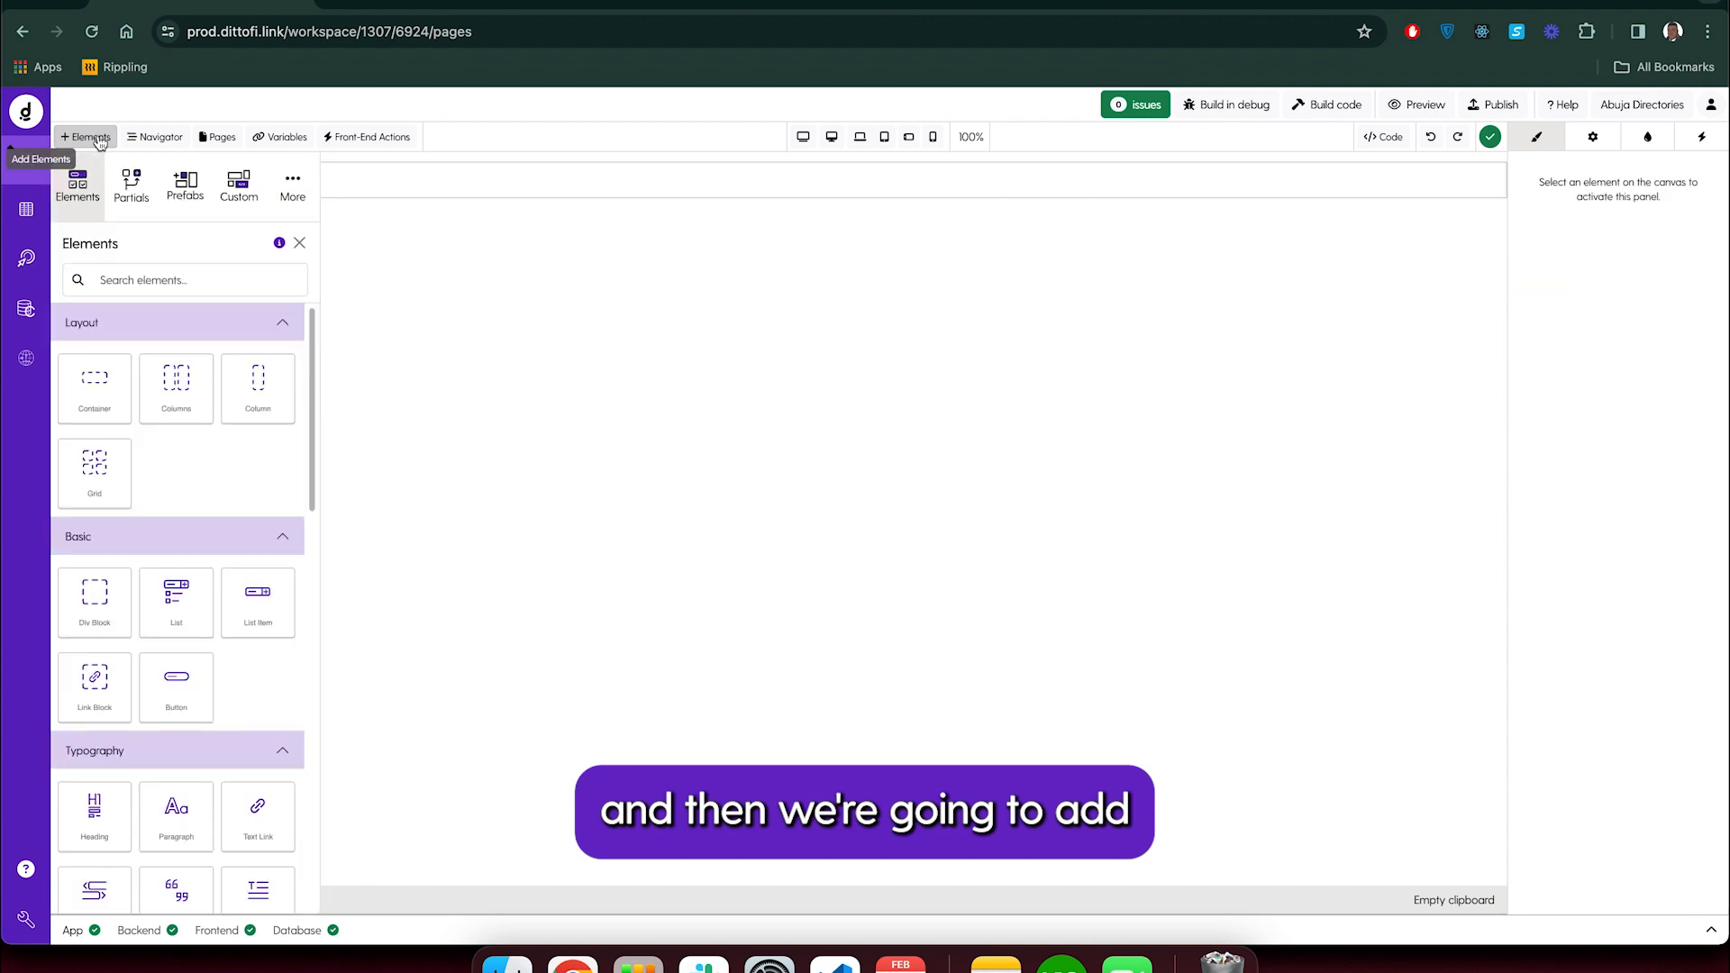
left_click_drag(97, 577, 435, 224)
Try to move the new Div Block inside the Form Group by cutting and pasting it
left_click(1466, 195)
left_click(1396, 321)
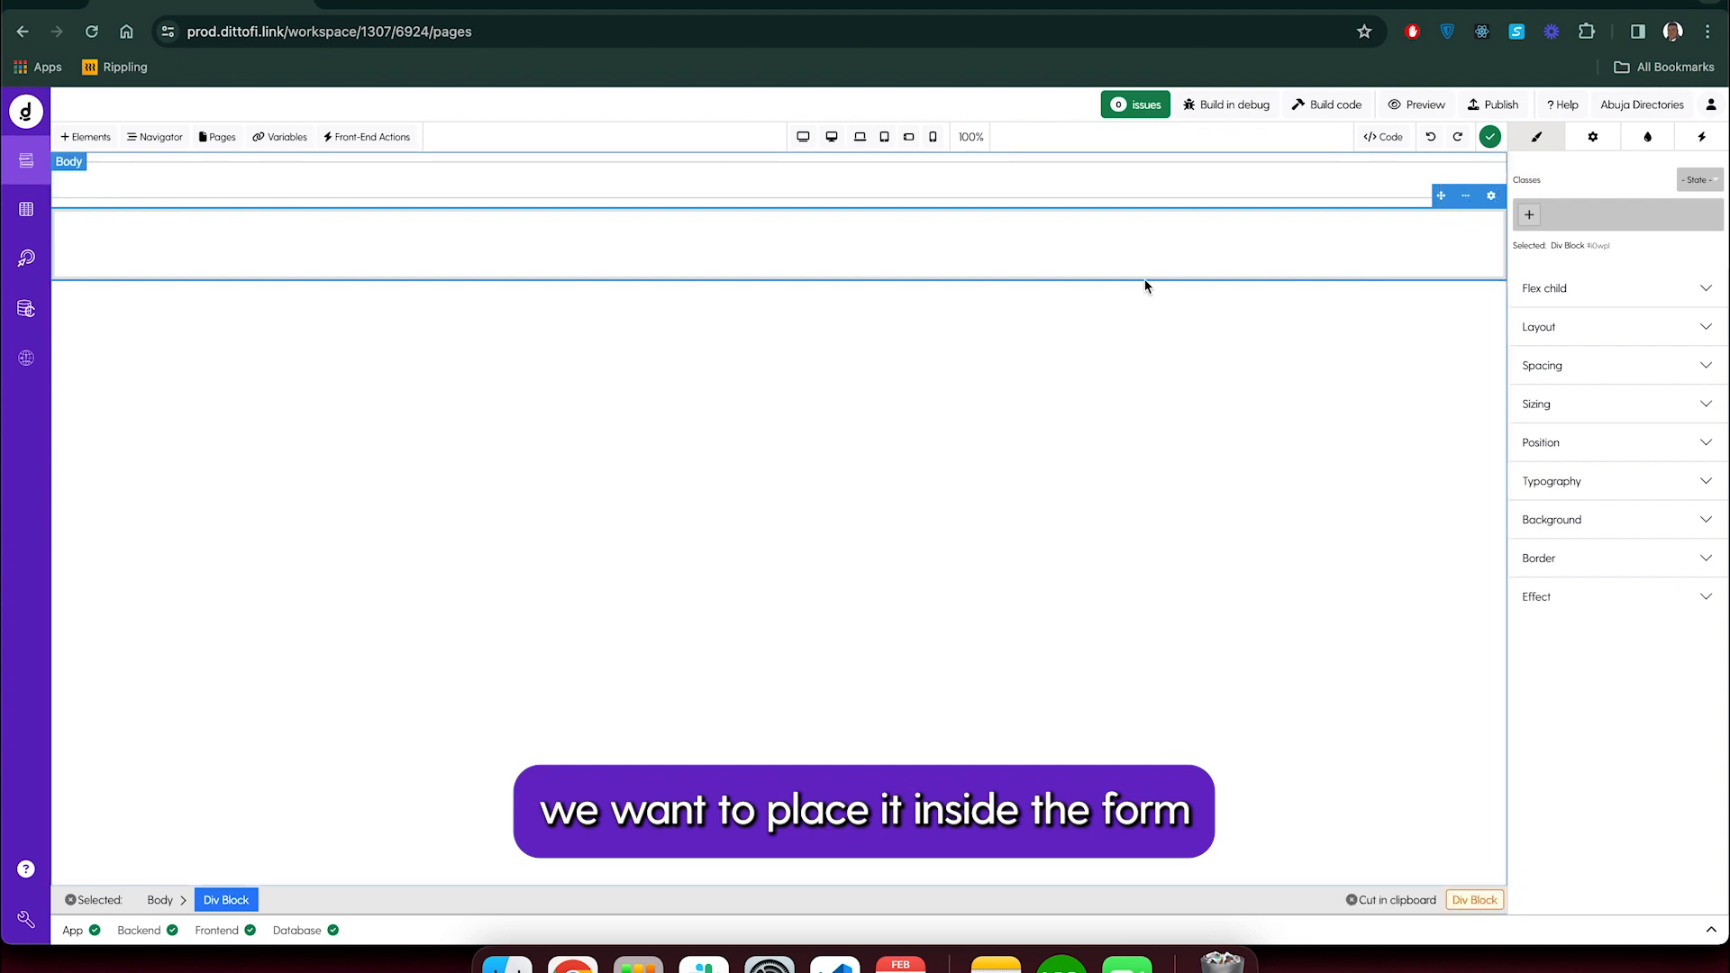
left_click(1110, 223)
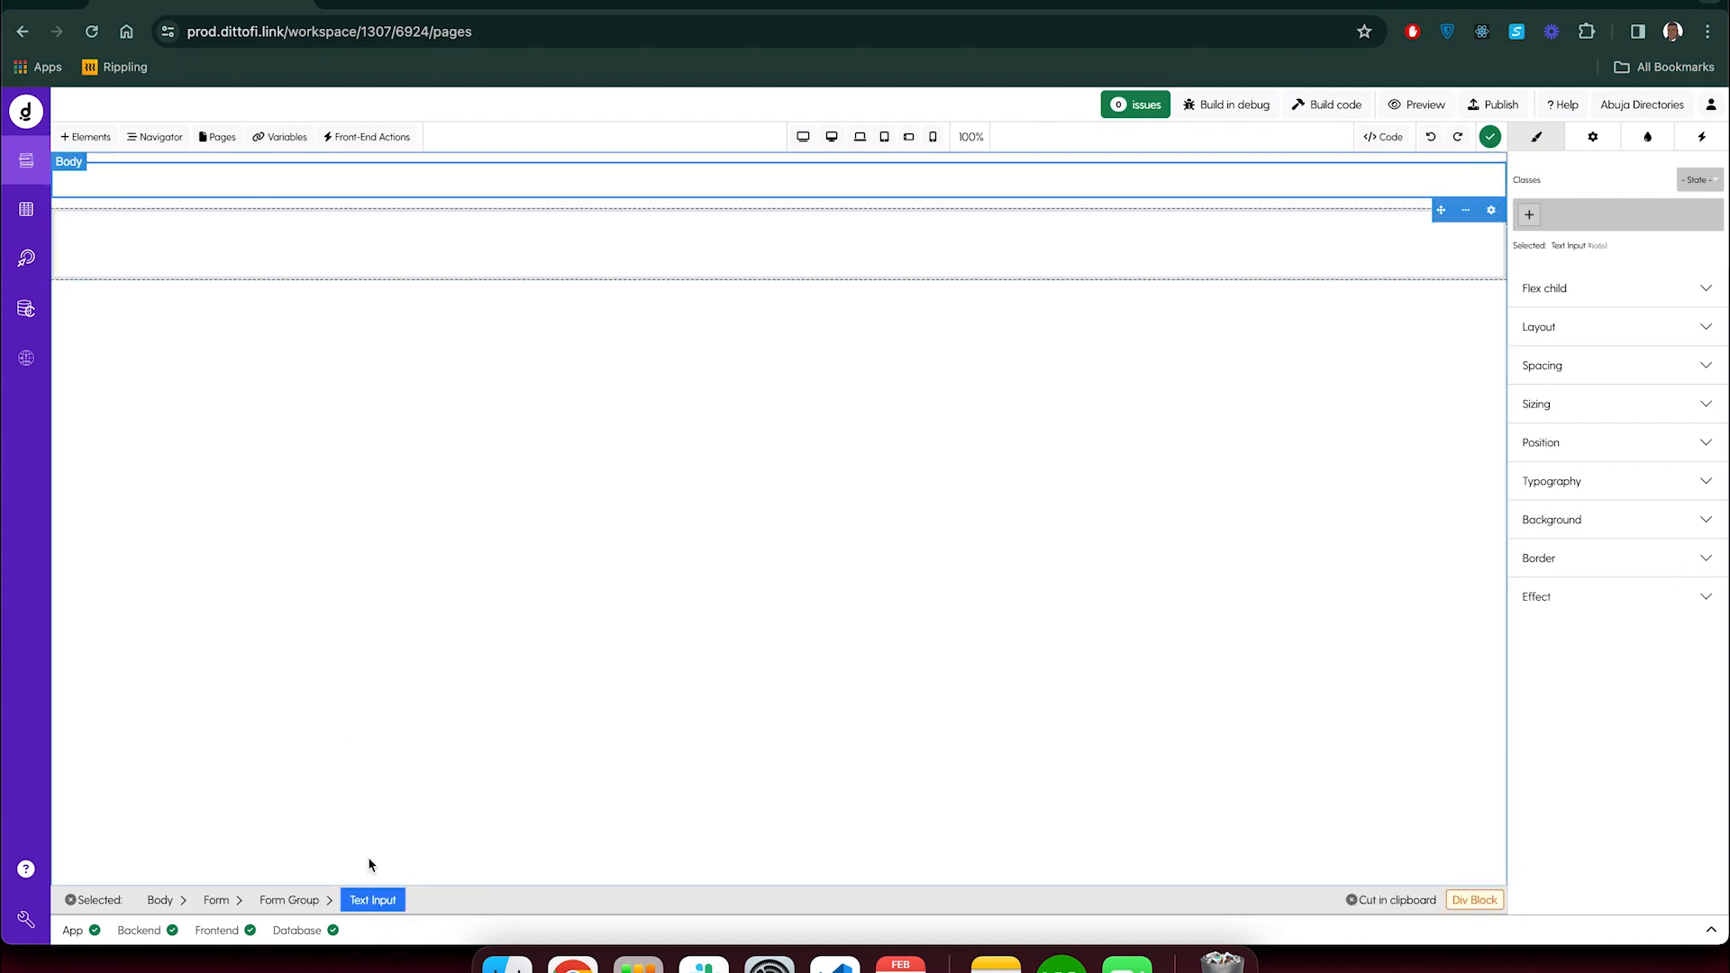
left_click(289, 900)
left_click(1467, 210)
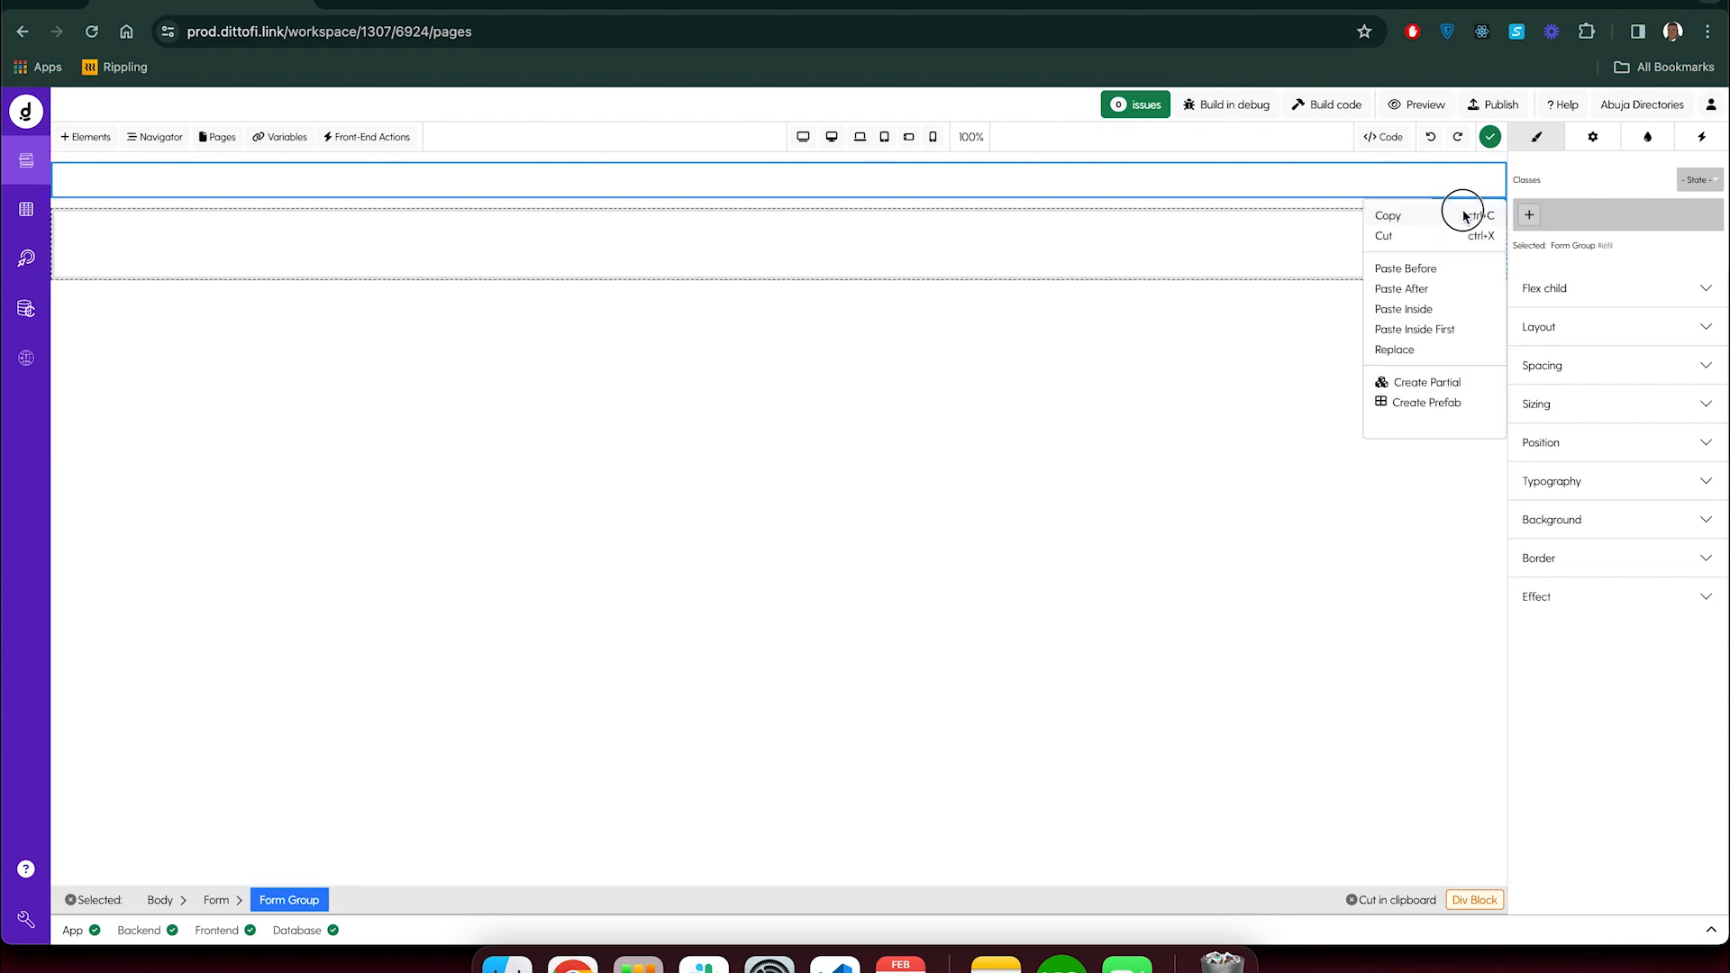
left_click(1422, 309)
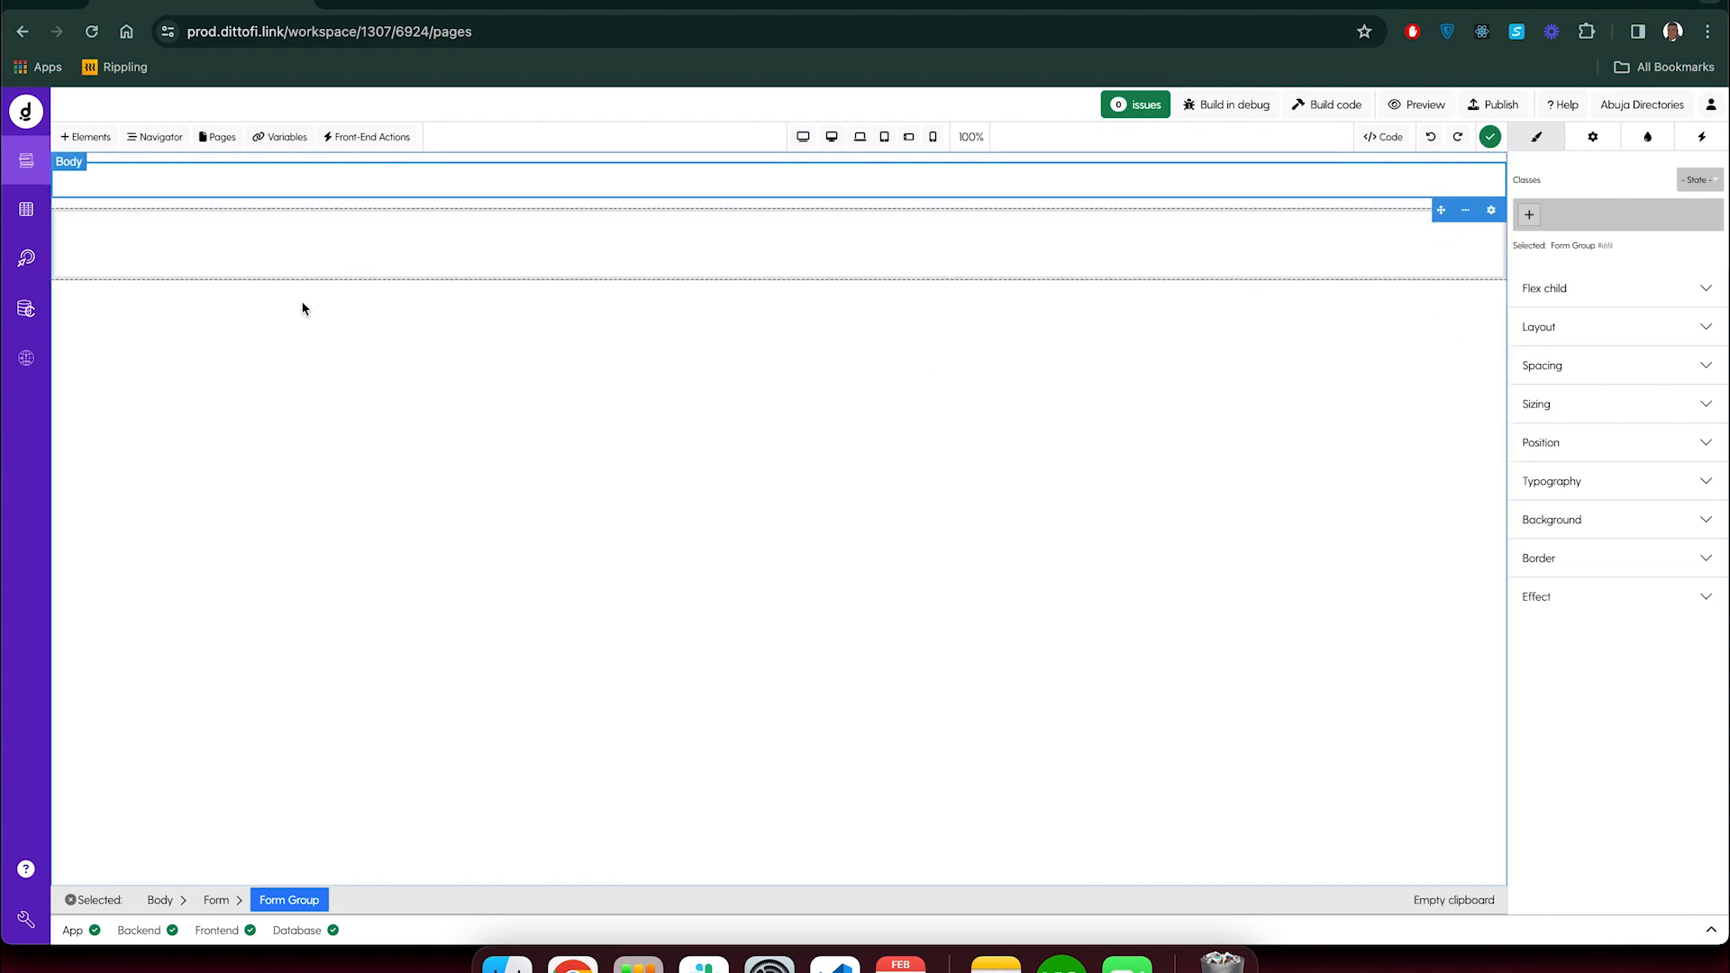
Cut the Div Block from the body, paste it inside the Form element and select it there
left_click(1406, 220)
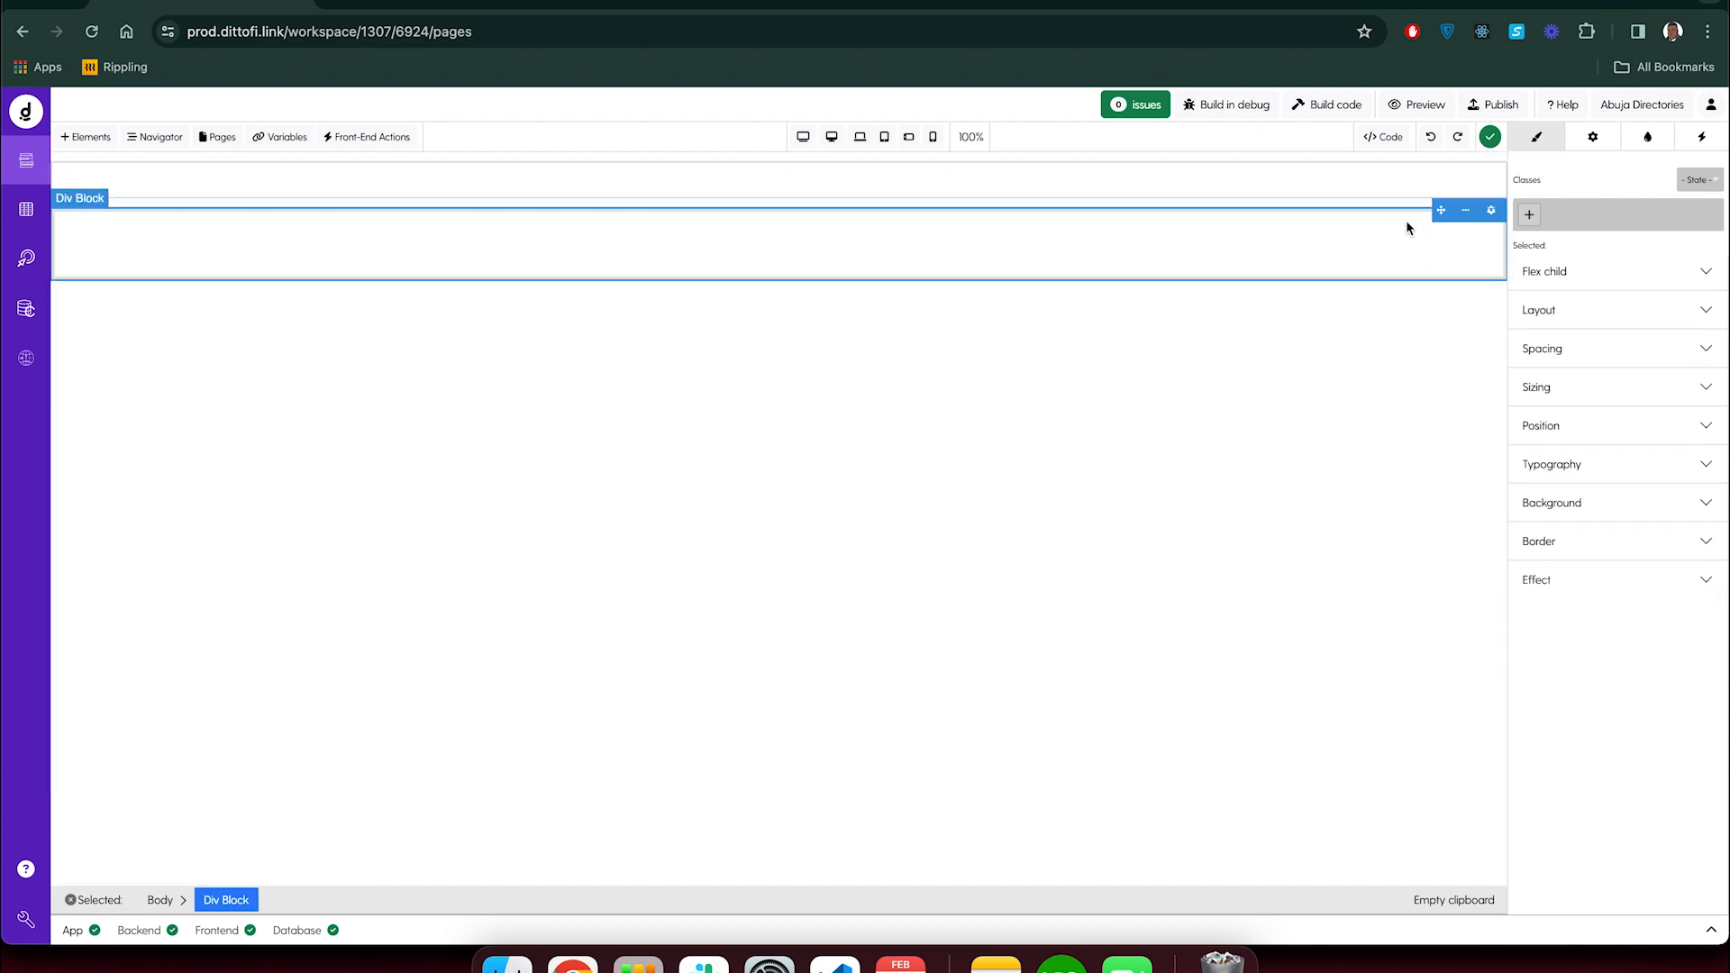
left_click(1467, 195)
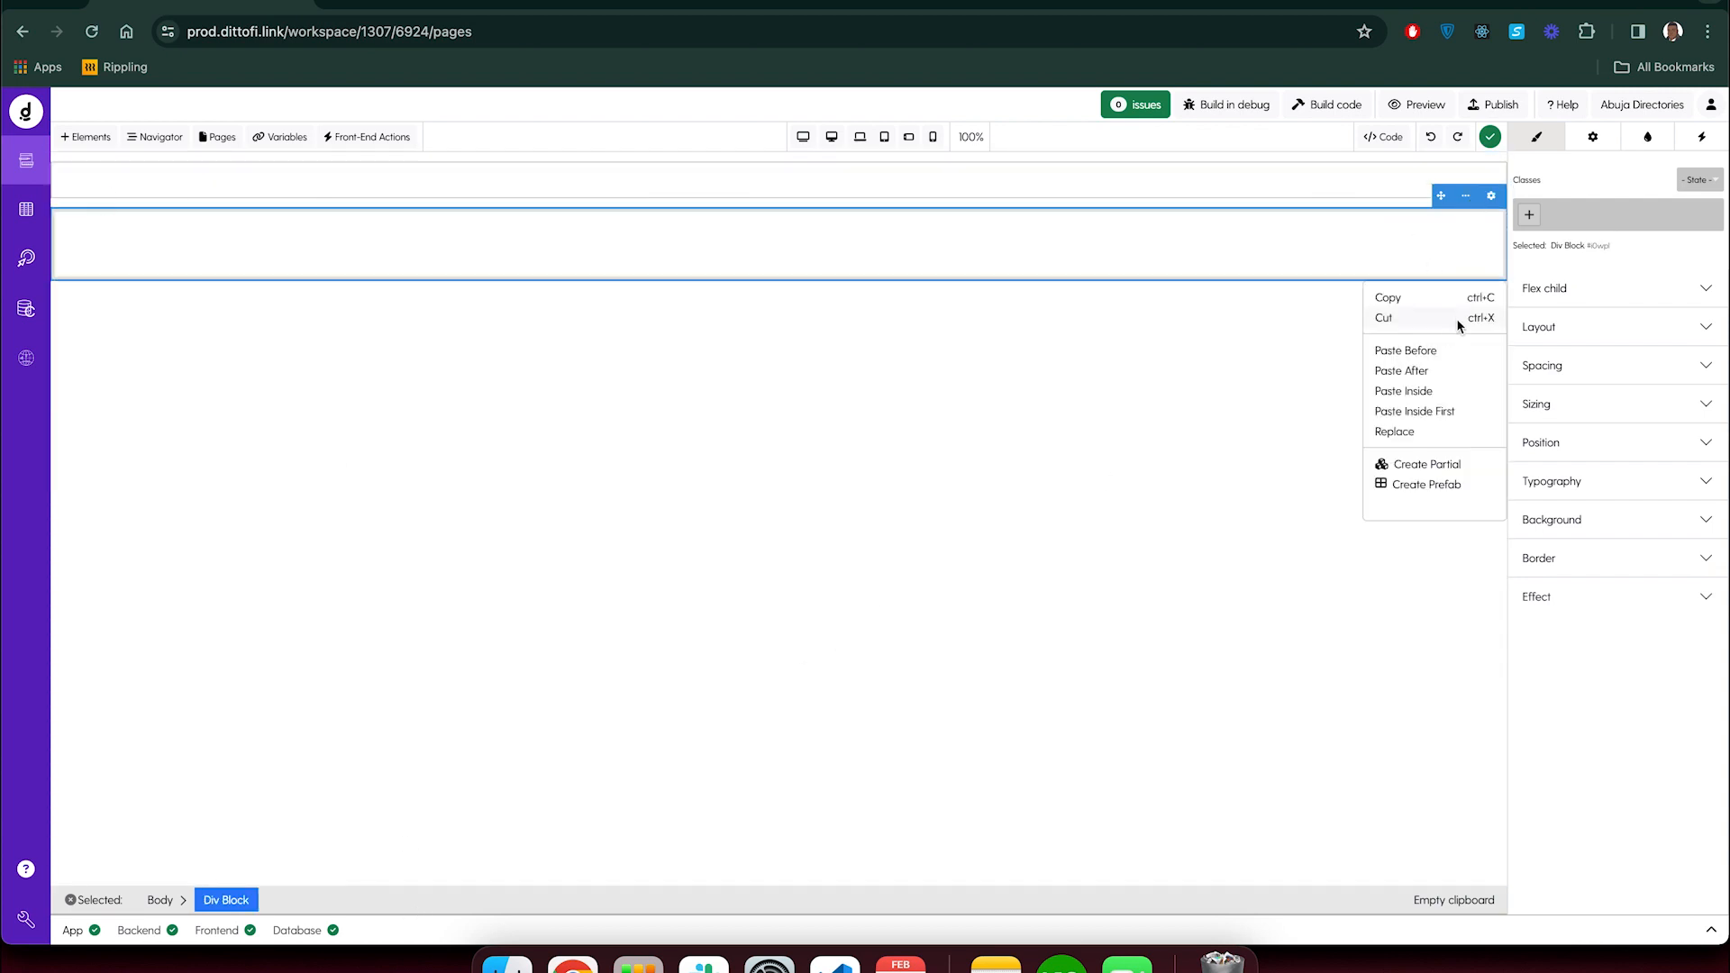
left_click(1392, 315)
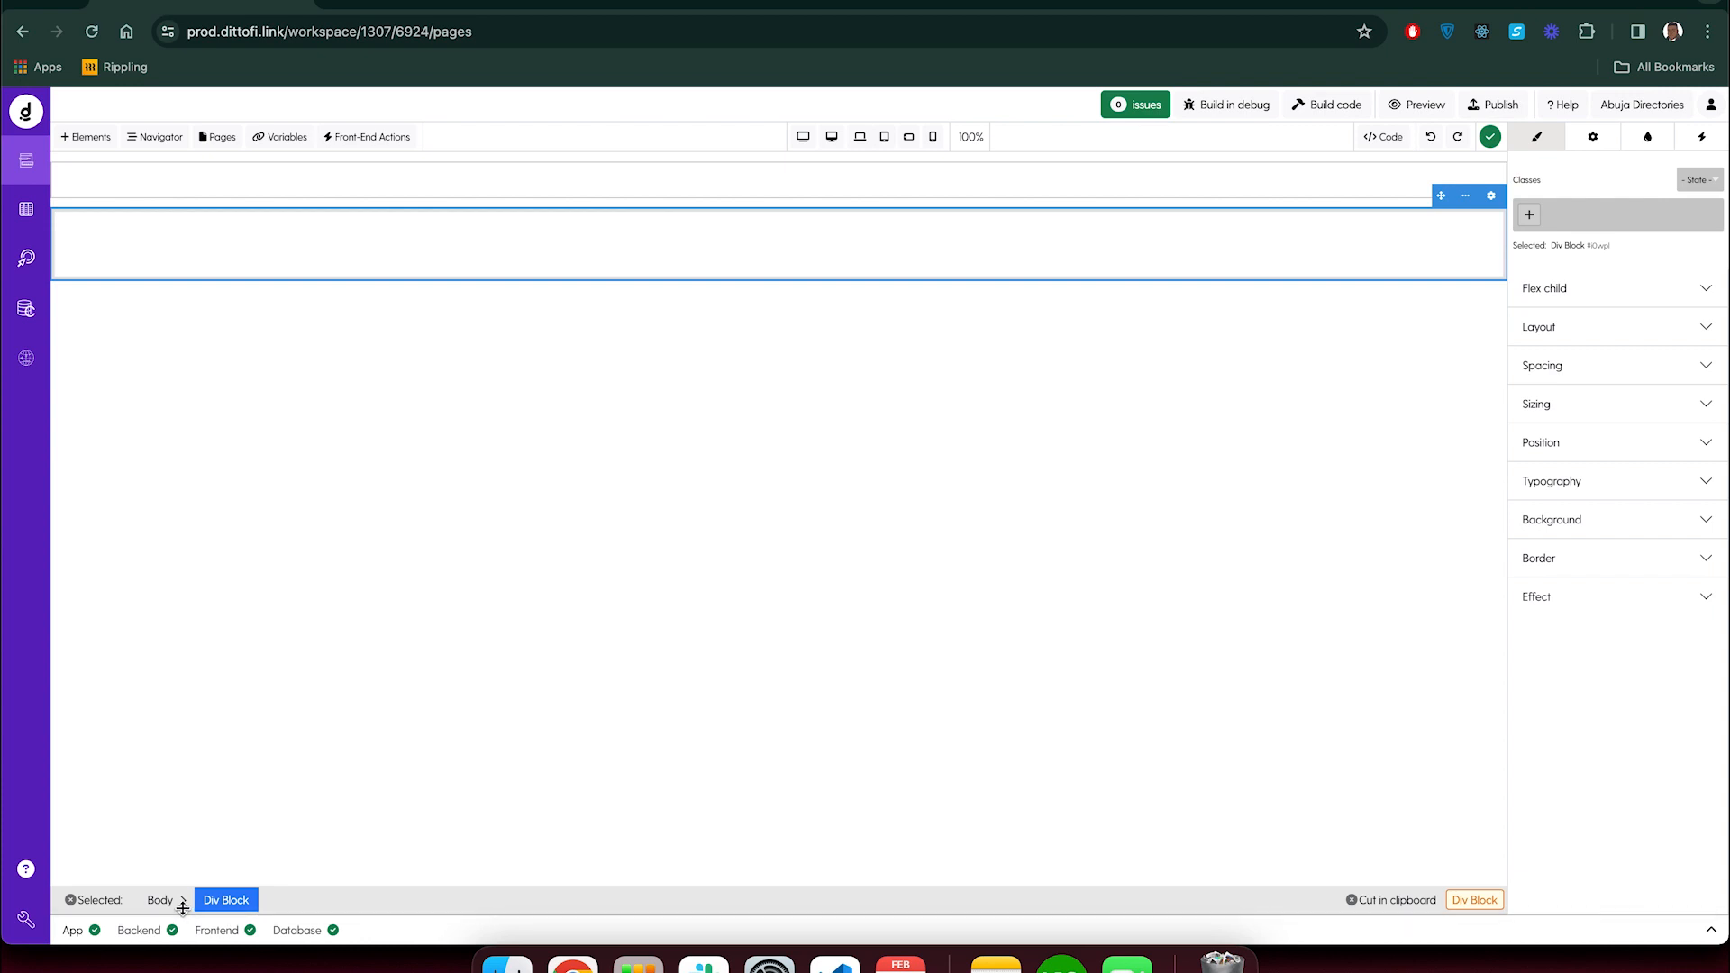
left_click(424, 180)
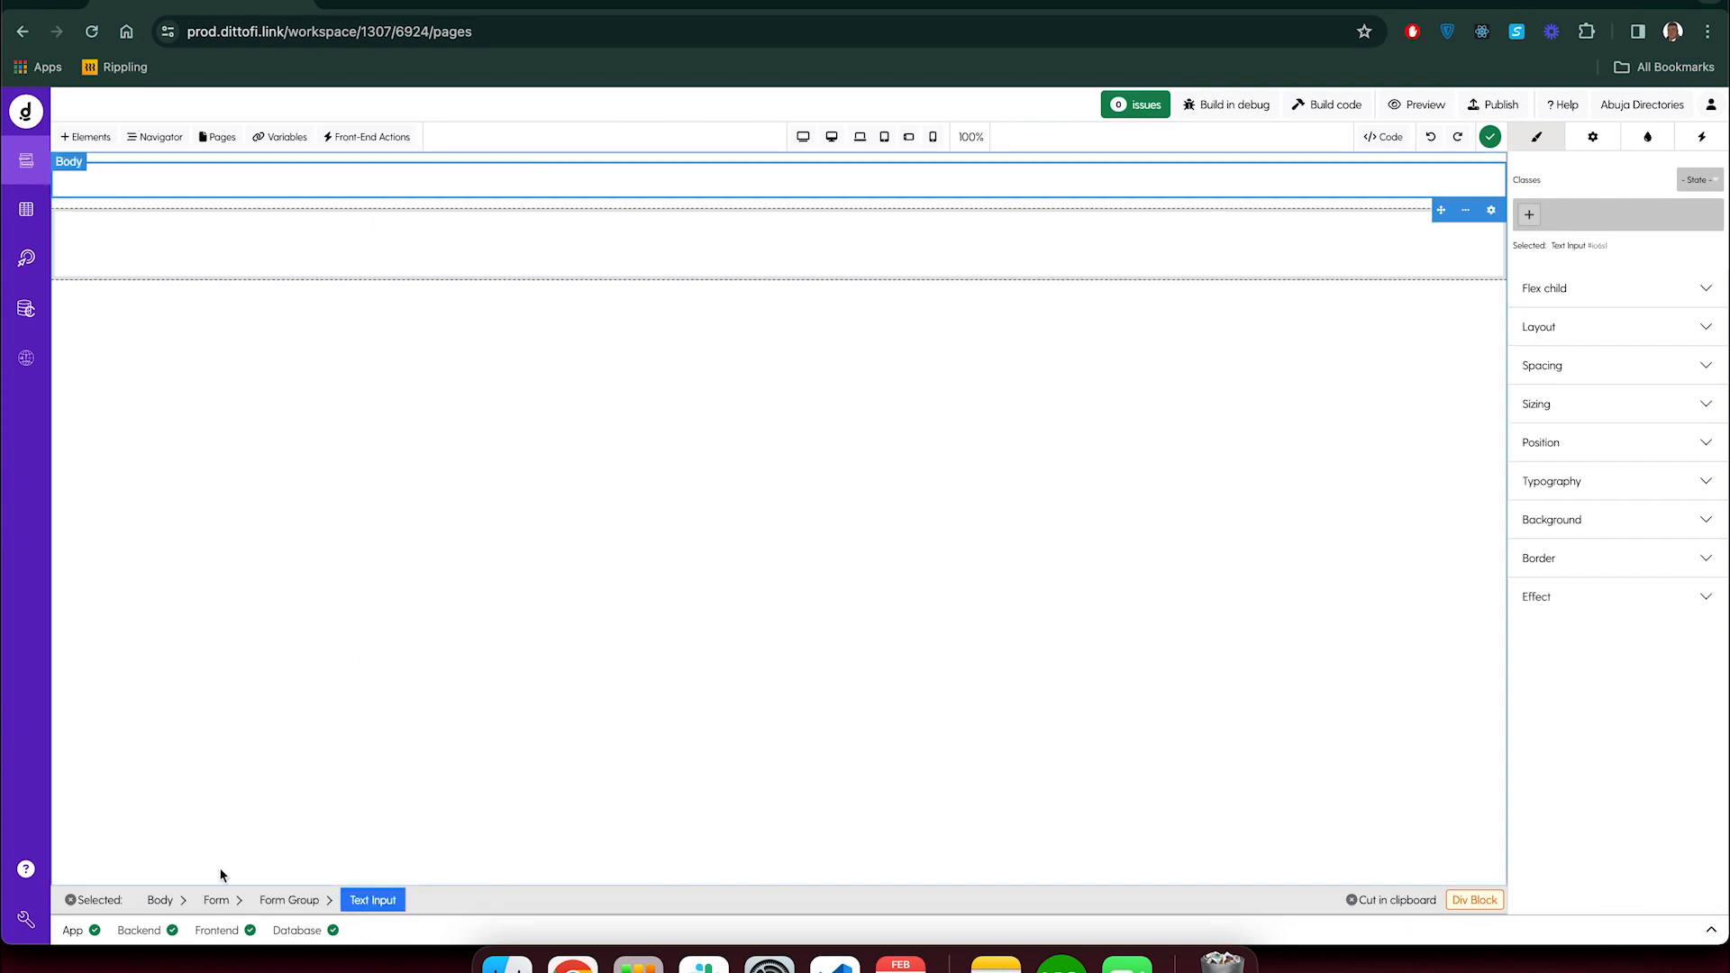
left_click(216, 901)
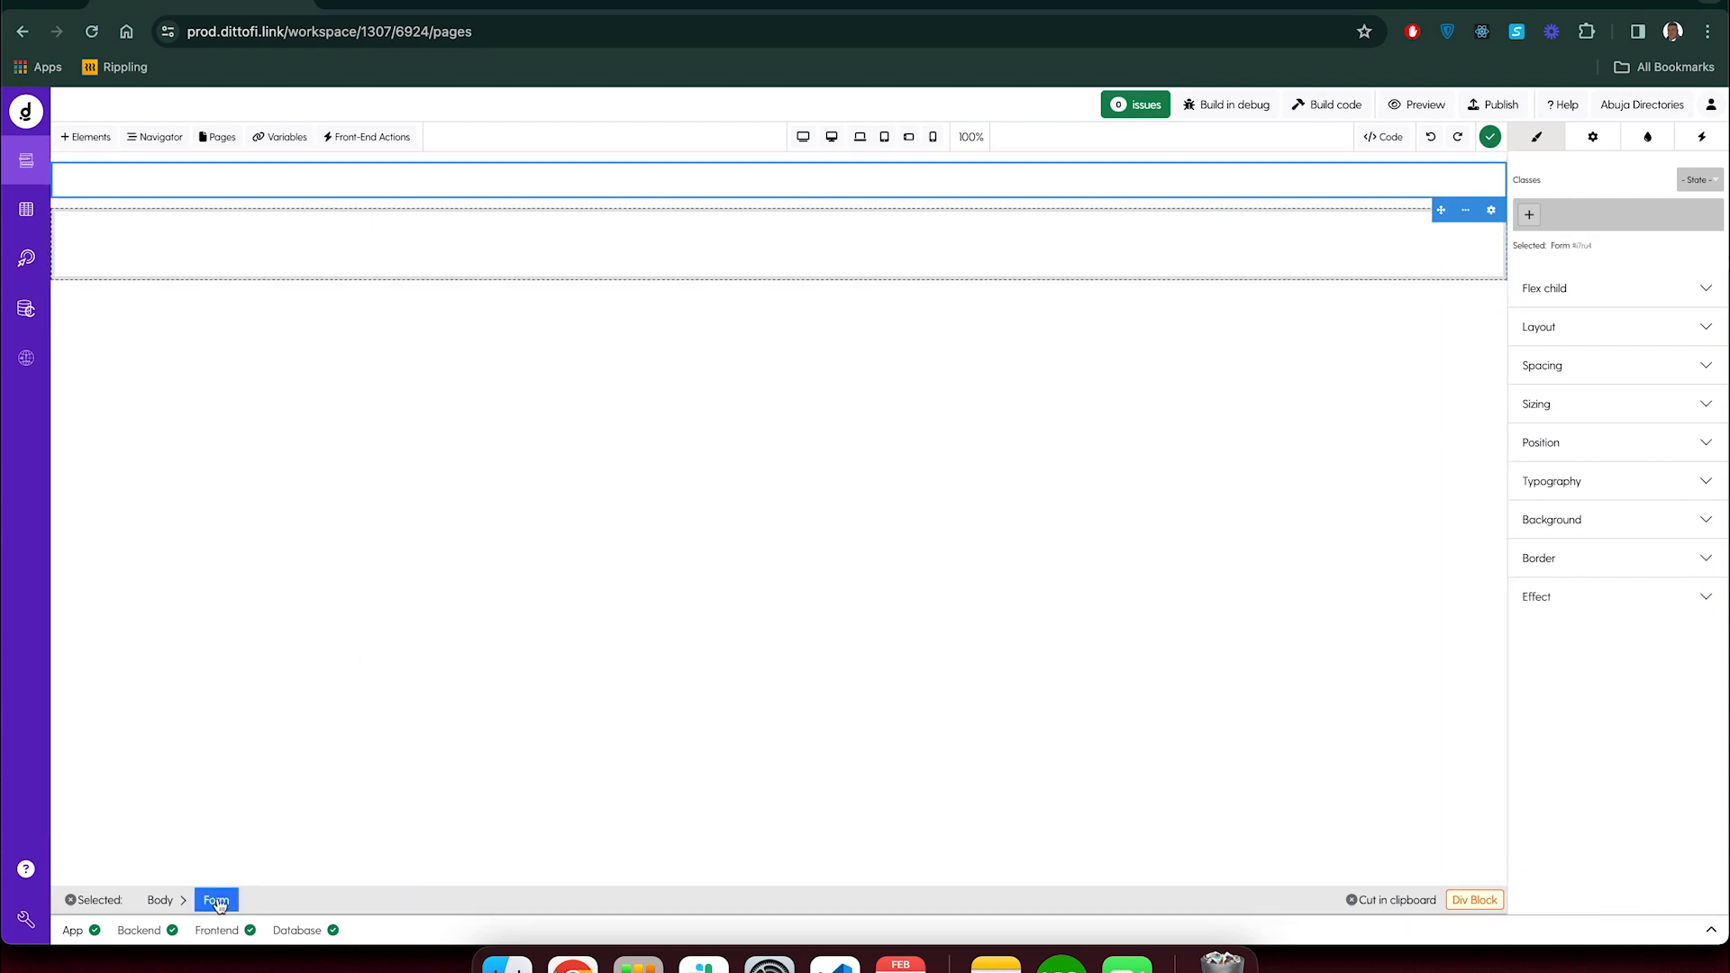
left_click(1465, 214)
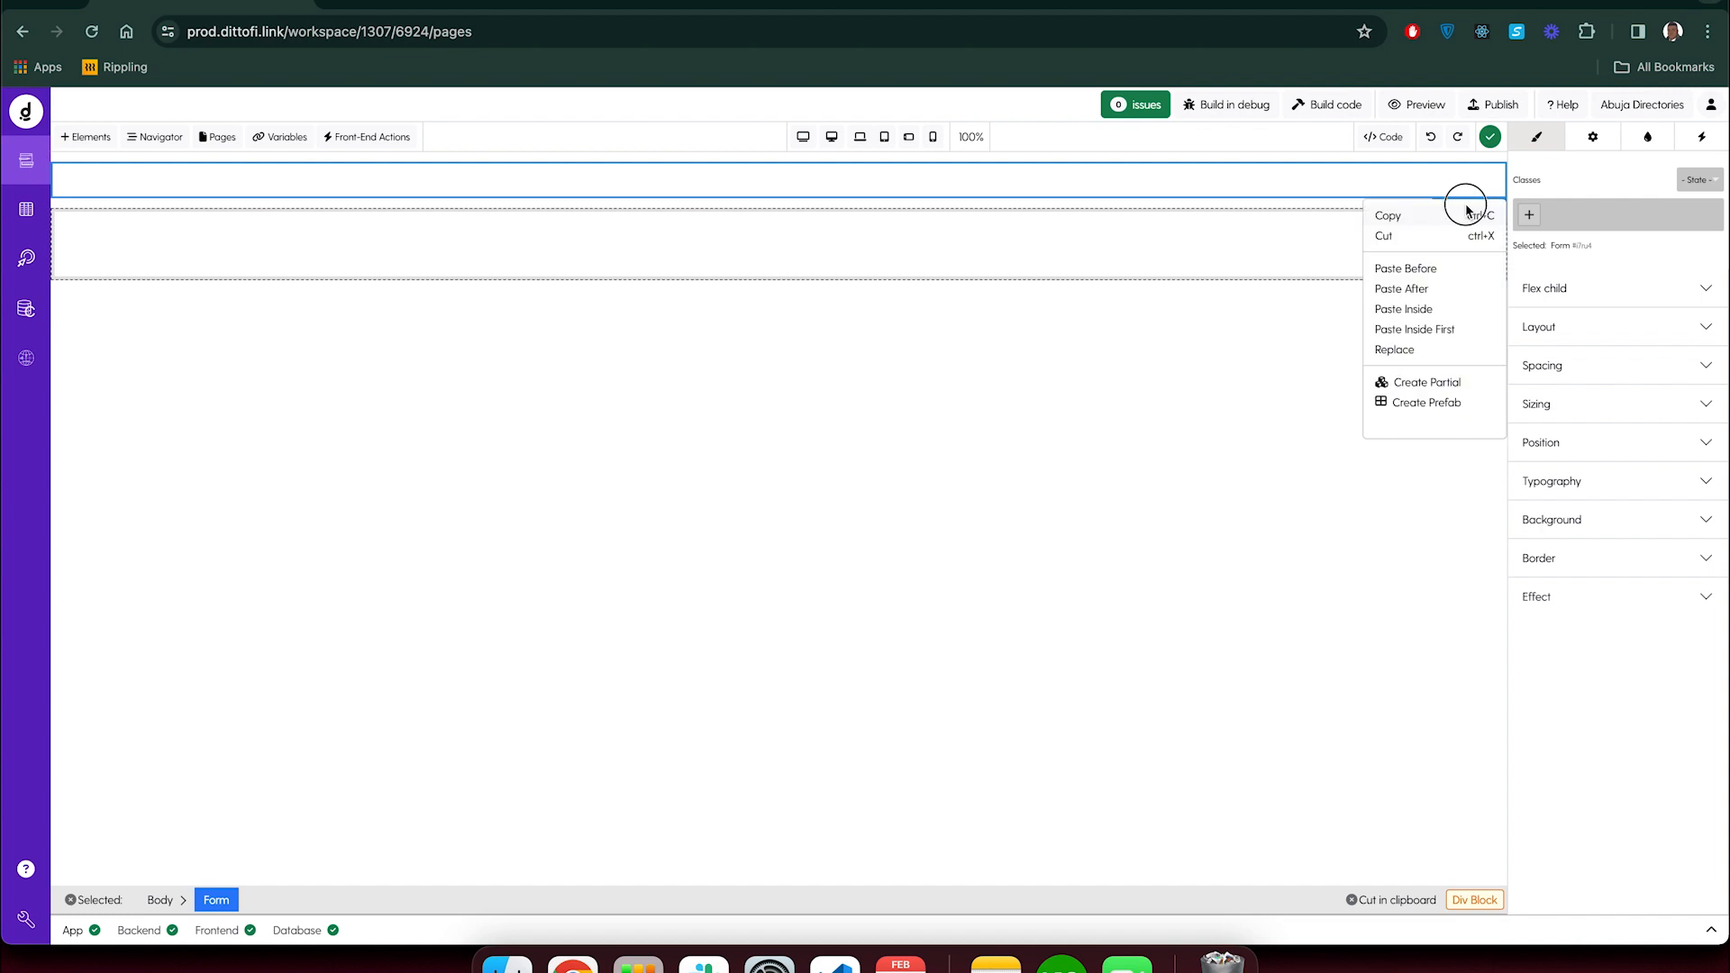
left_click(1419, 308)
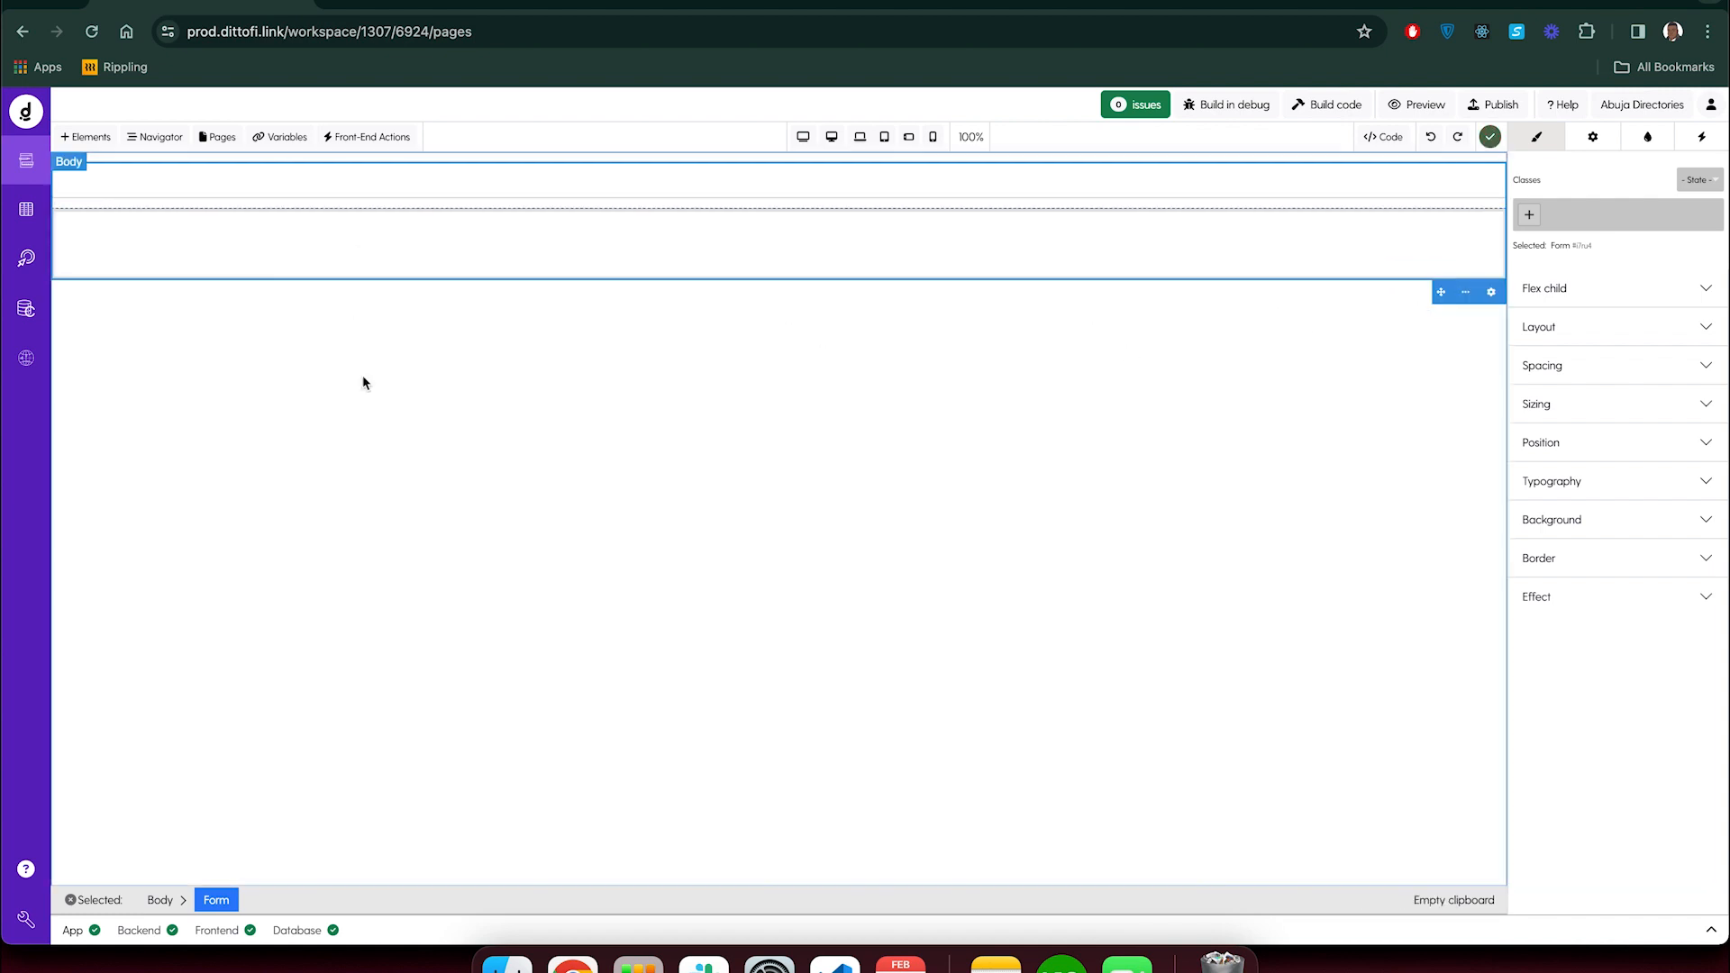
left_click(371, 231)
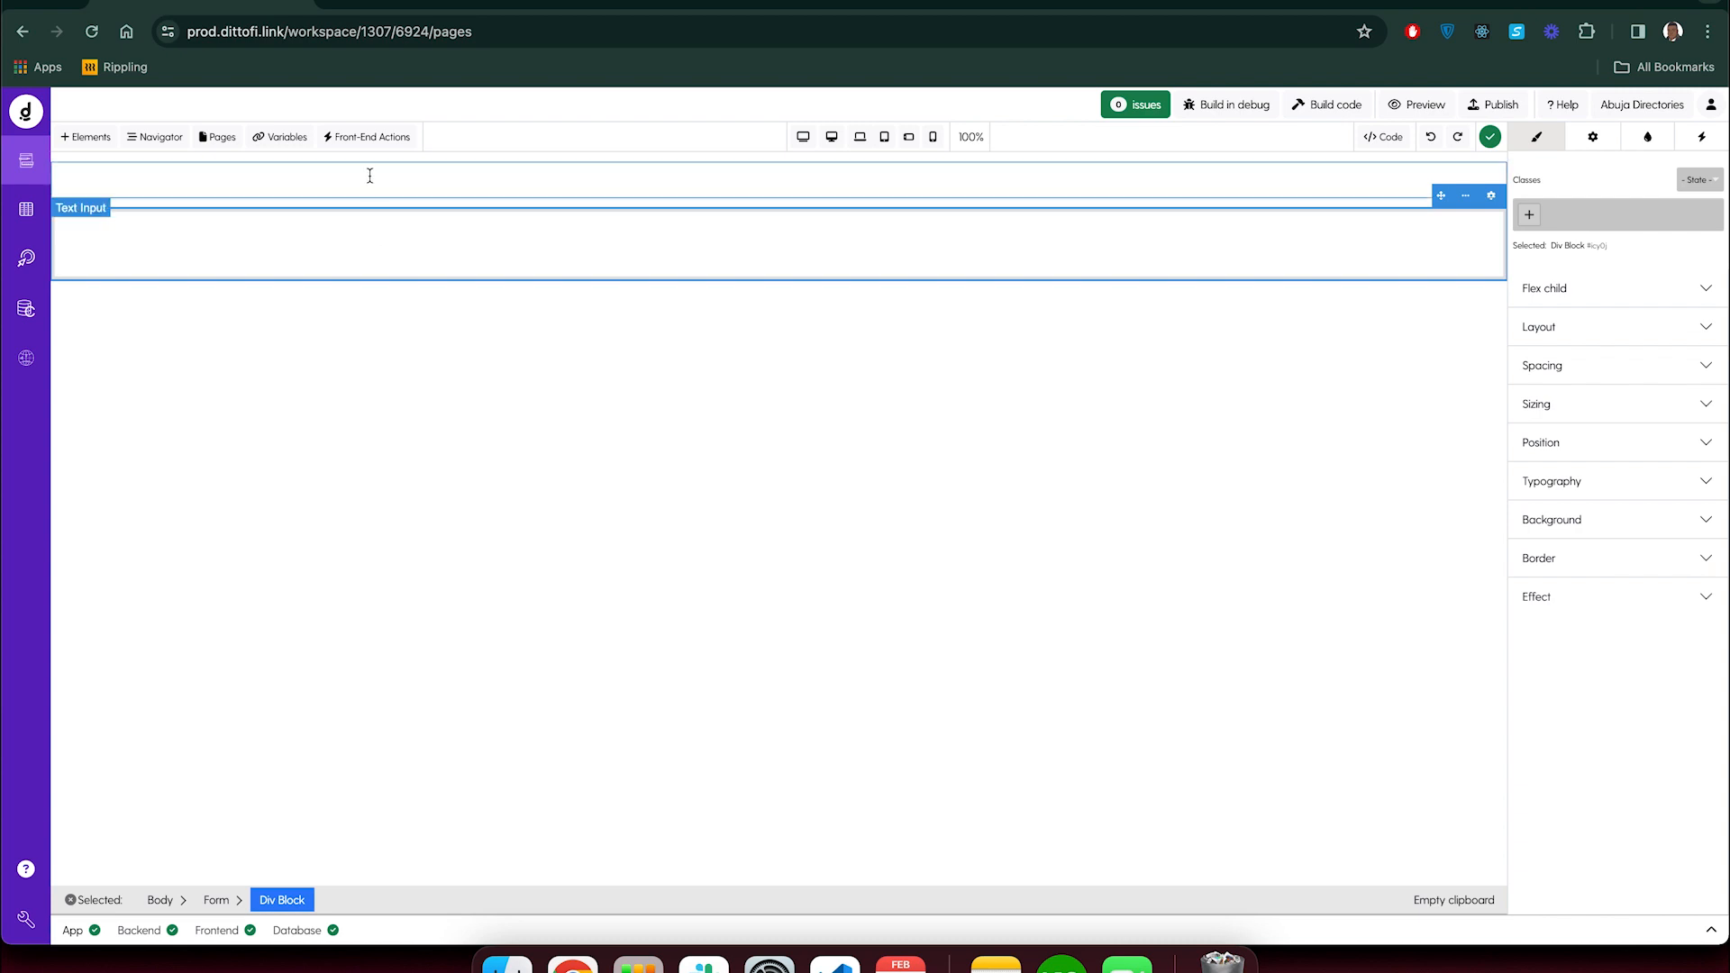
Cut the Text Input out of the Form Group and paste it inside the Form element
left_click(370, 188)
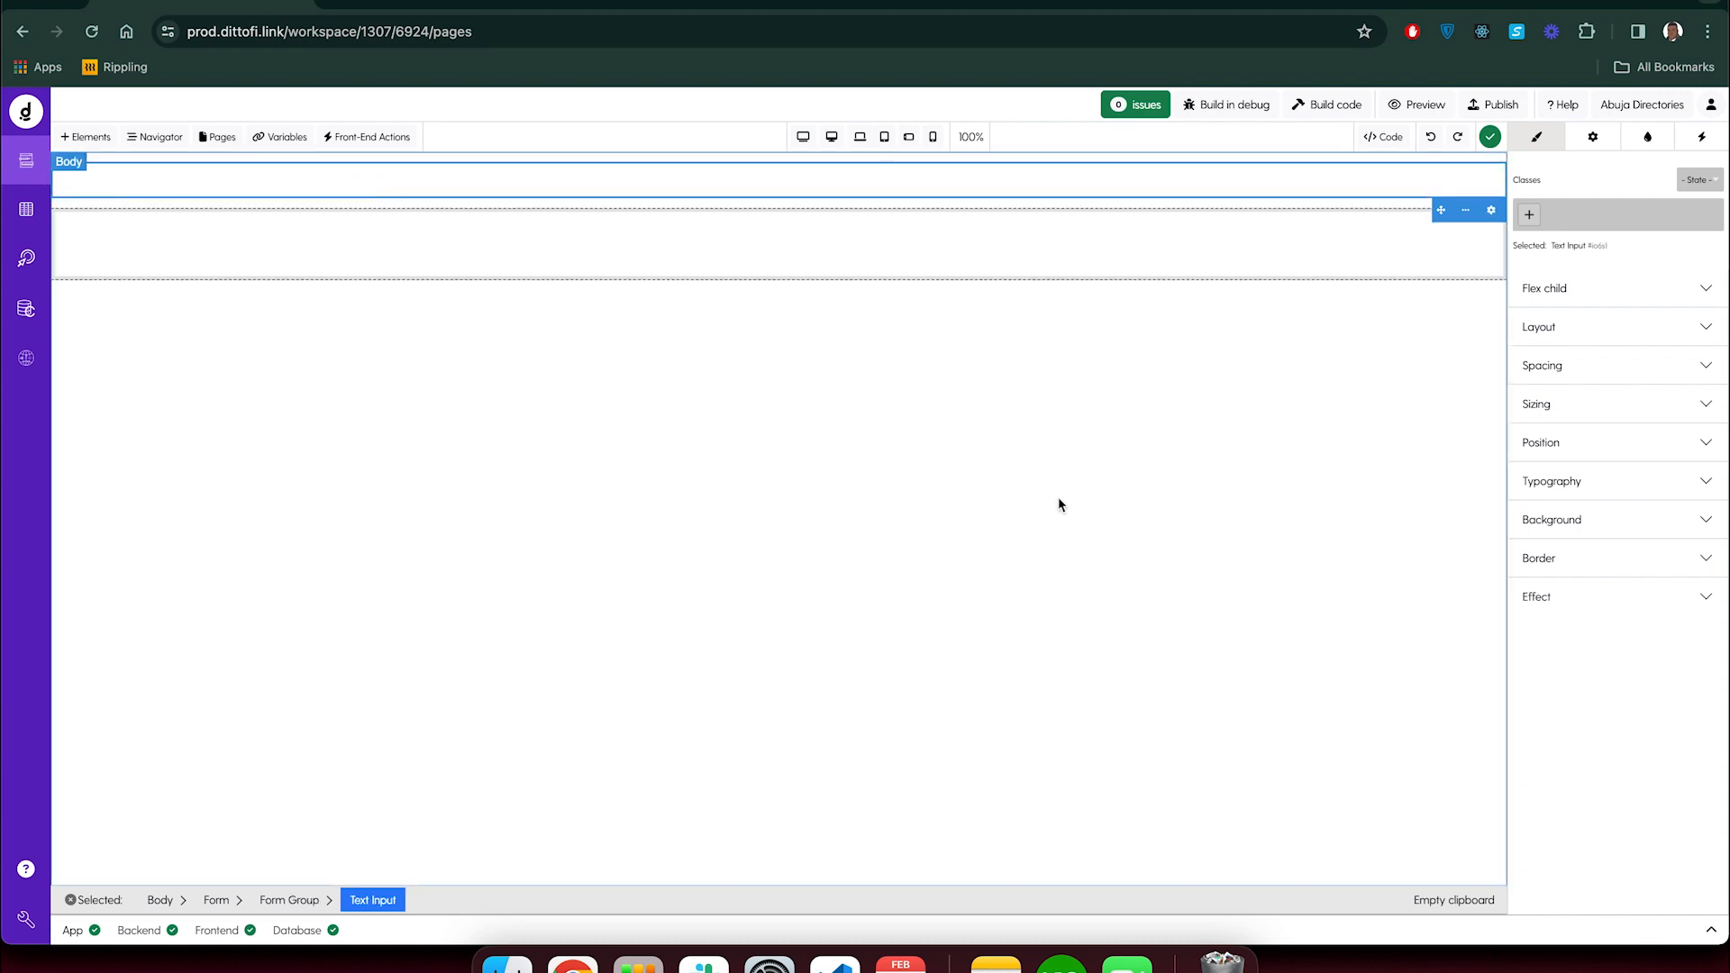
left_click(1467, 213)
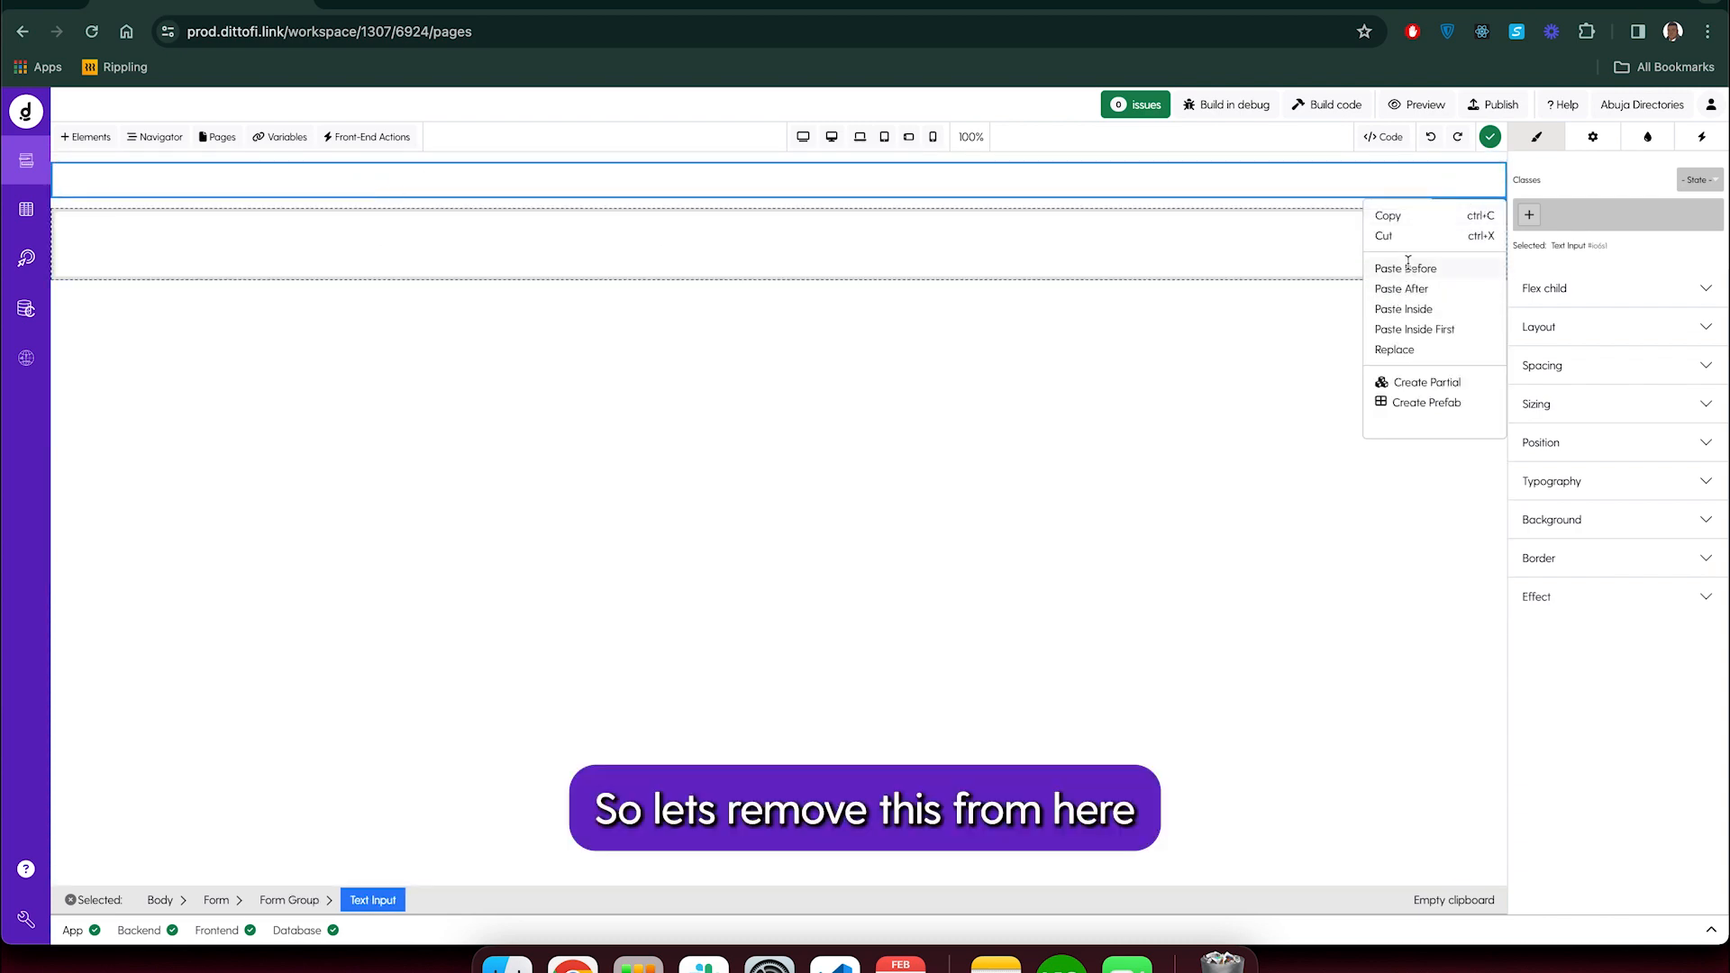
left_click(1395, 234)
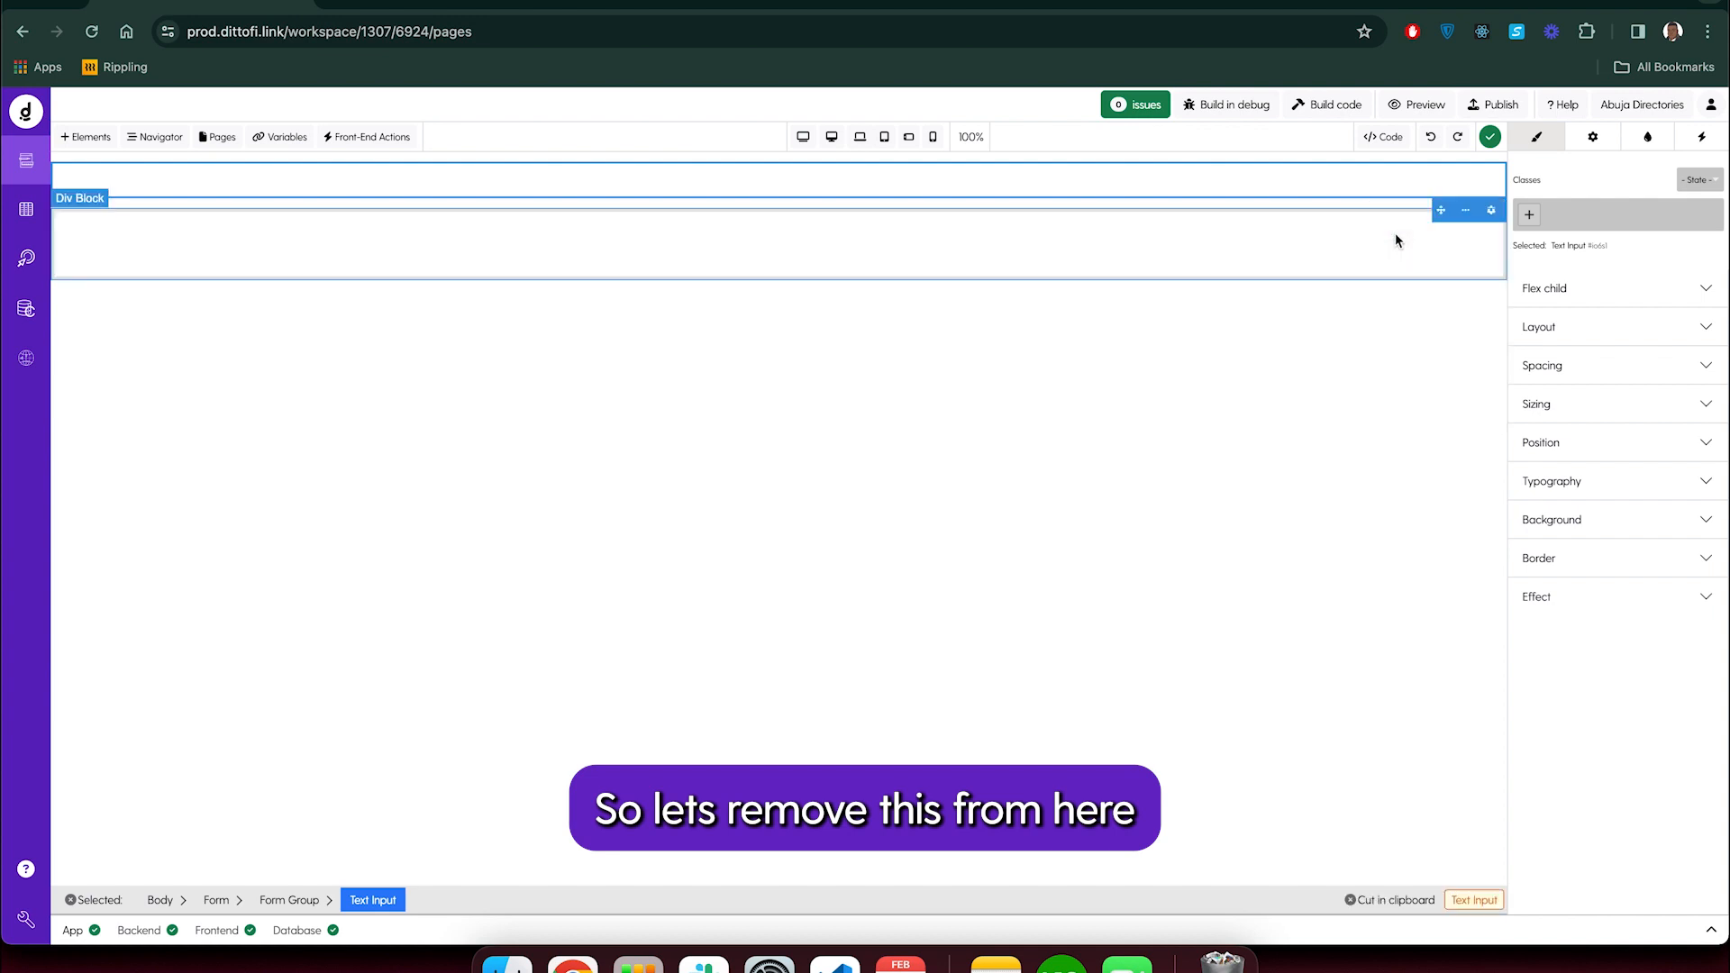
left_click(1466, 291)
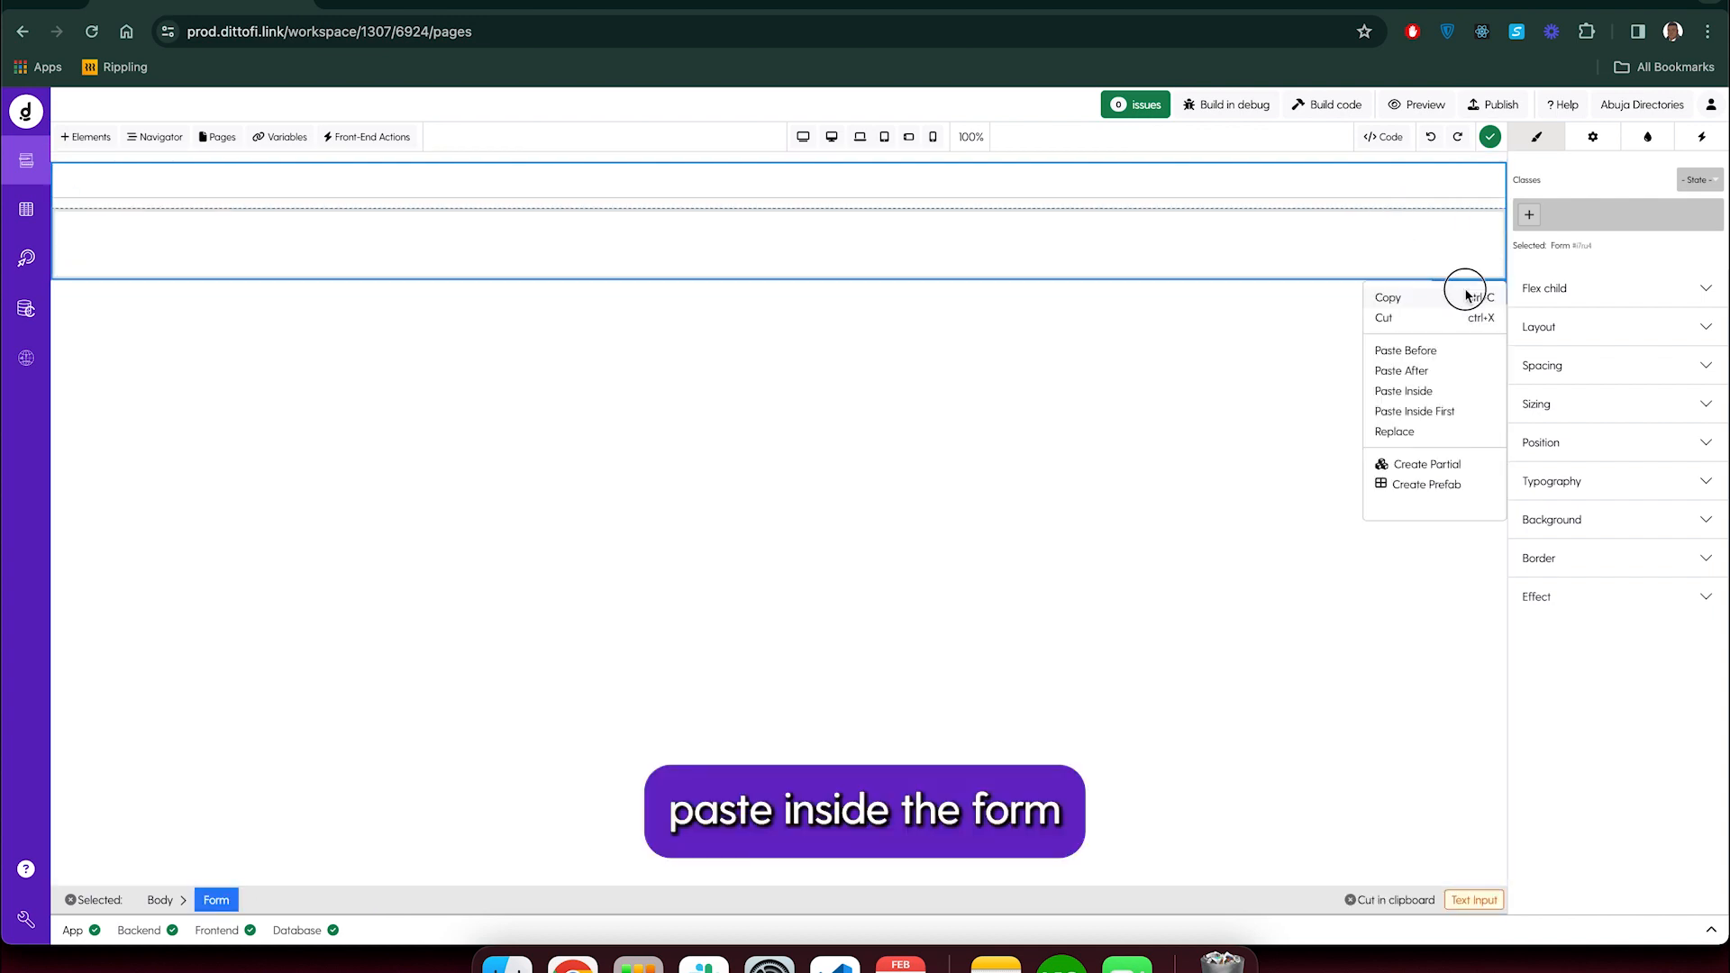
left_click(1420, 391)
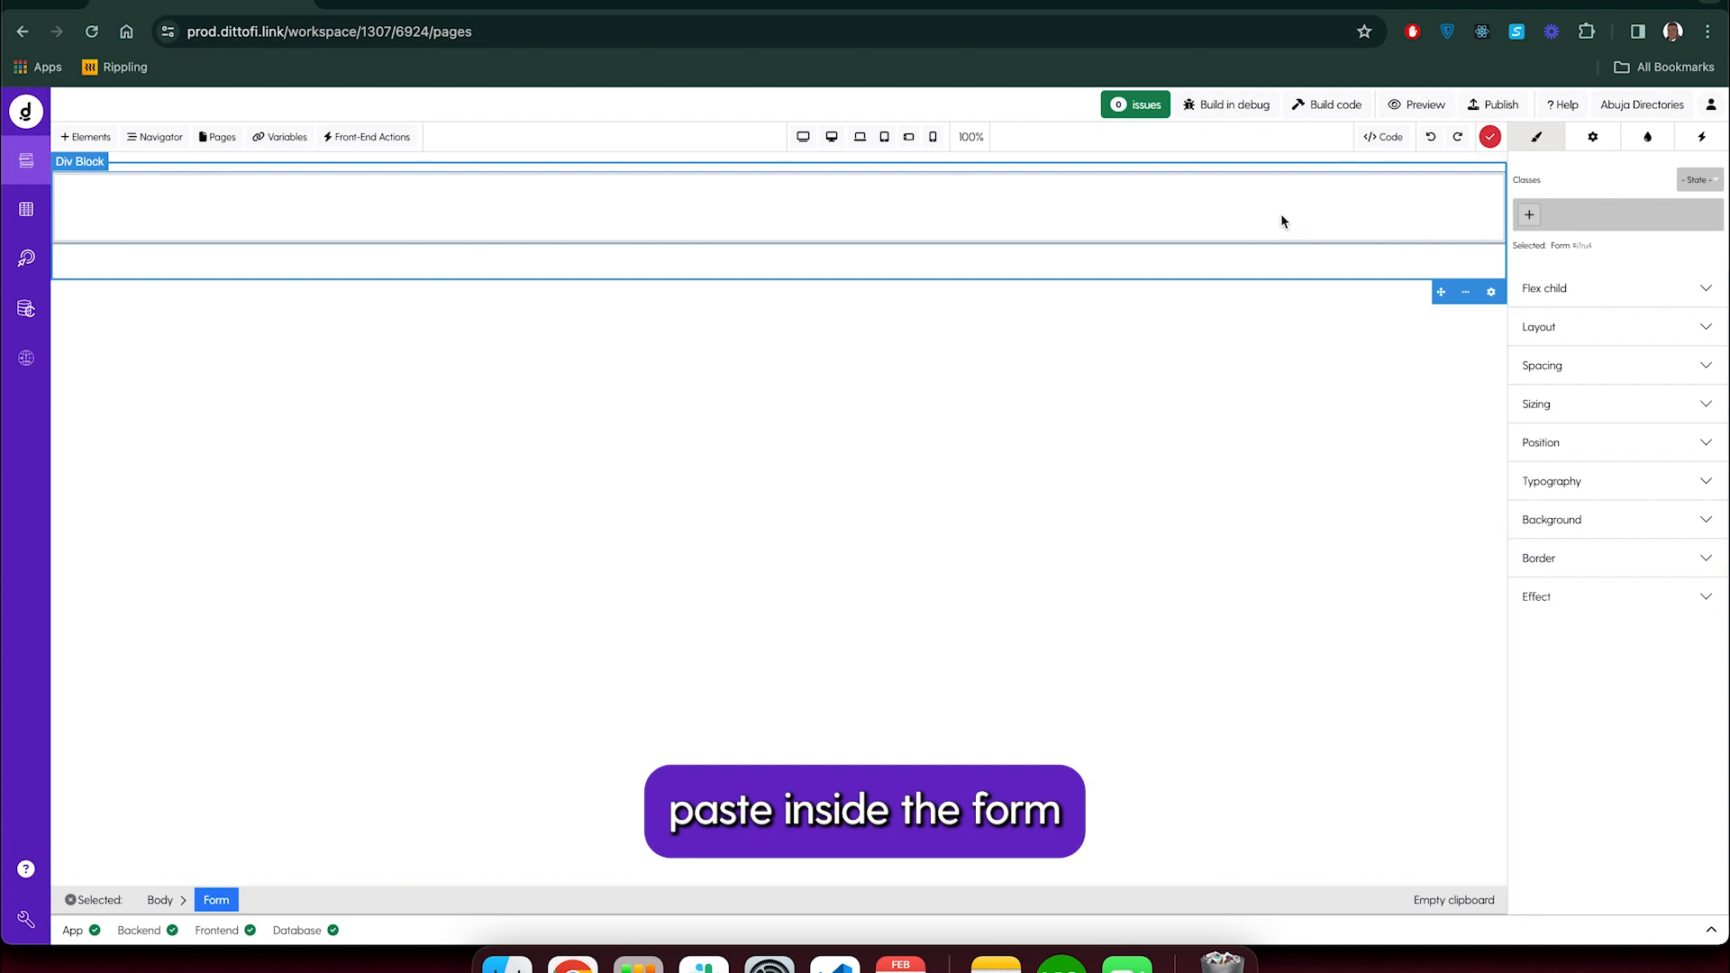
left_click(352, 190)
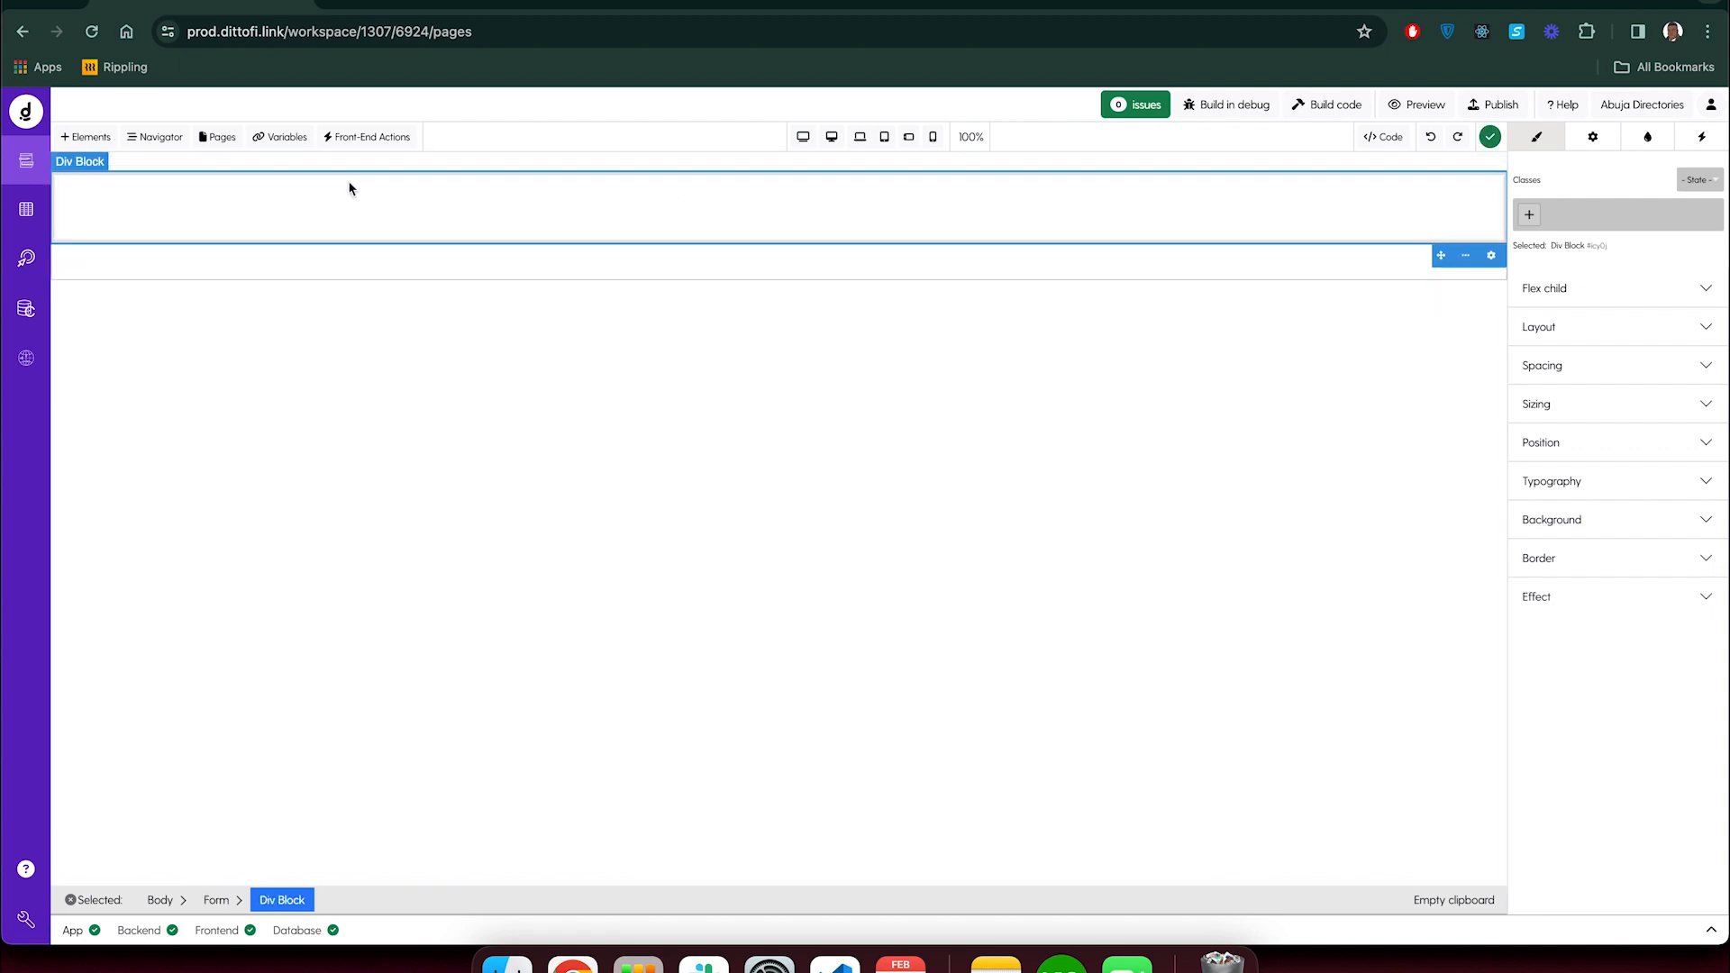
left_click(328, 268)
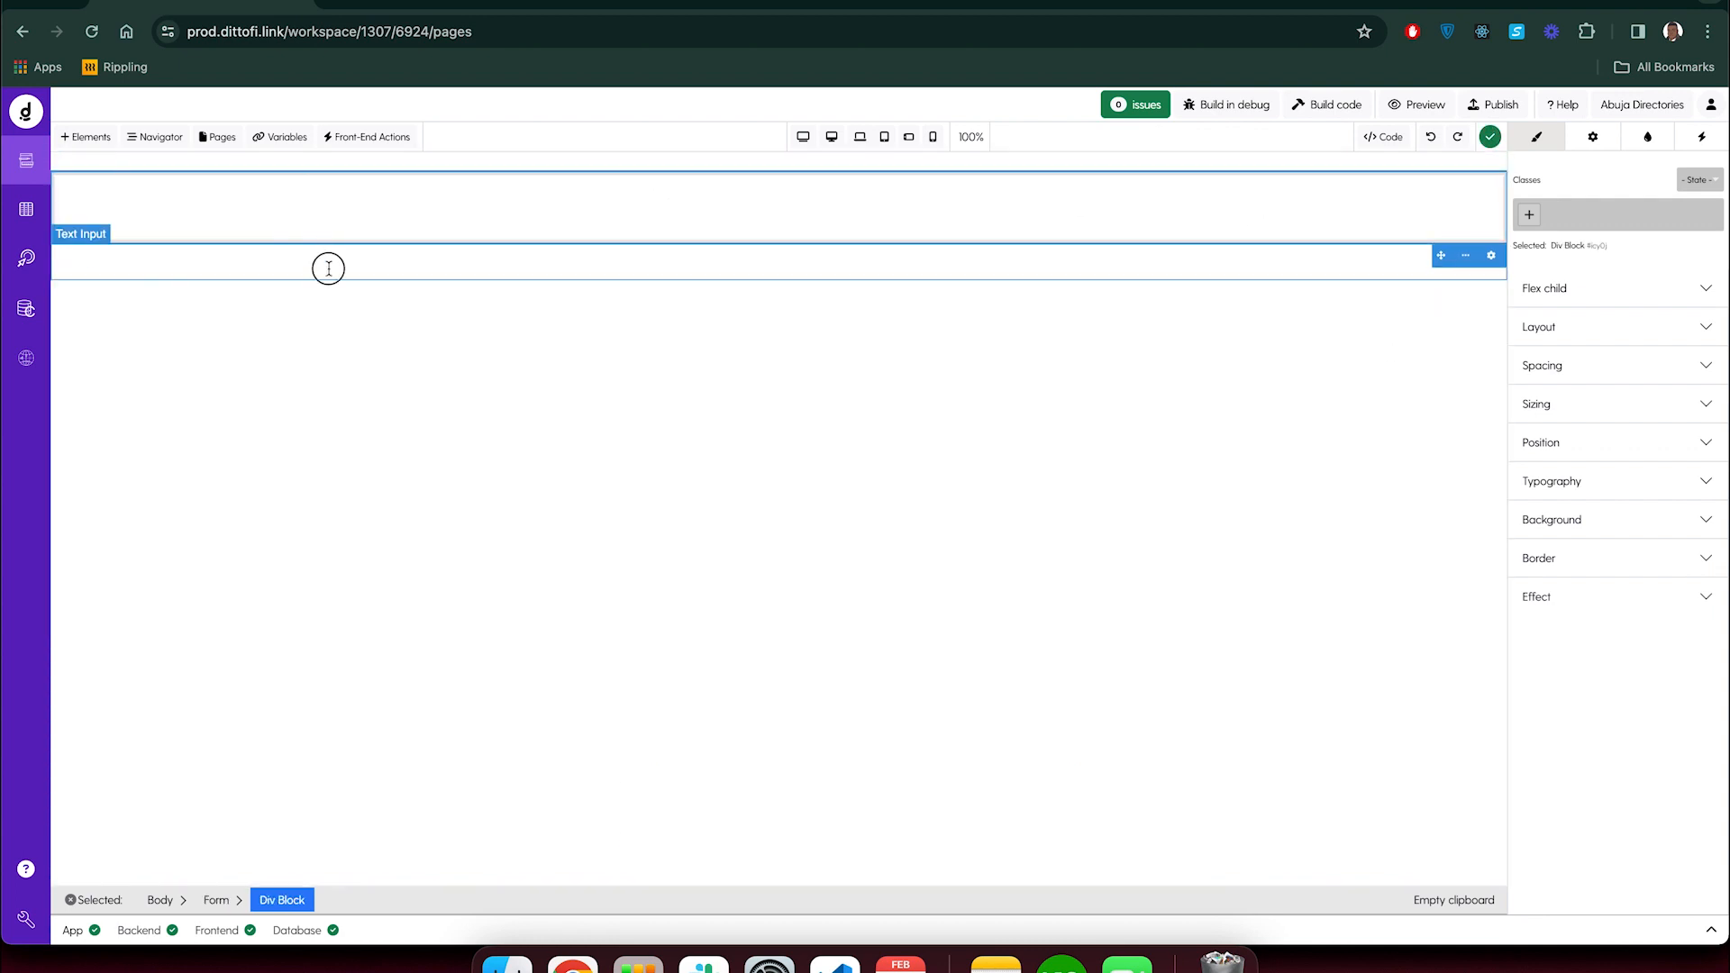
left_click(664, 156)
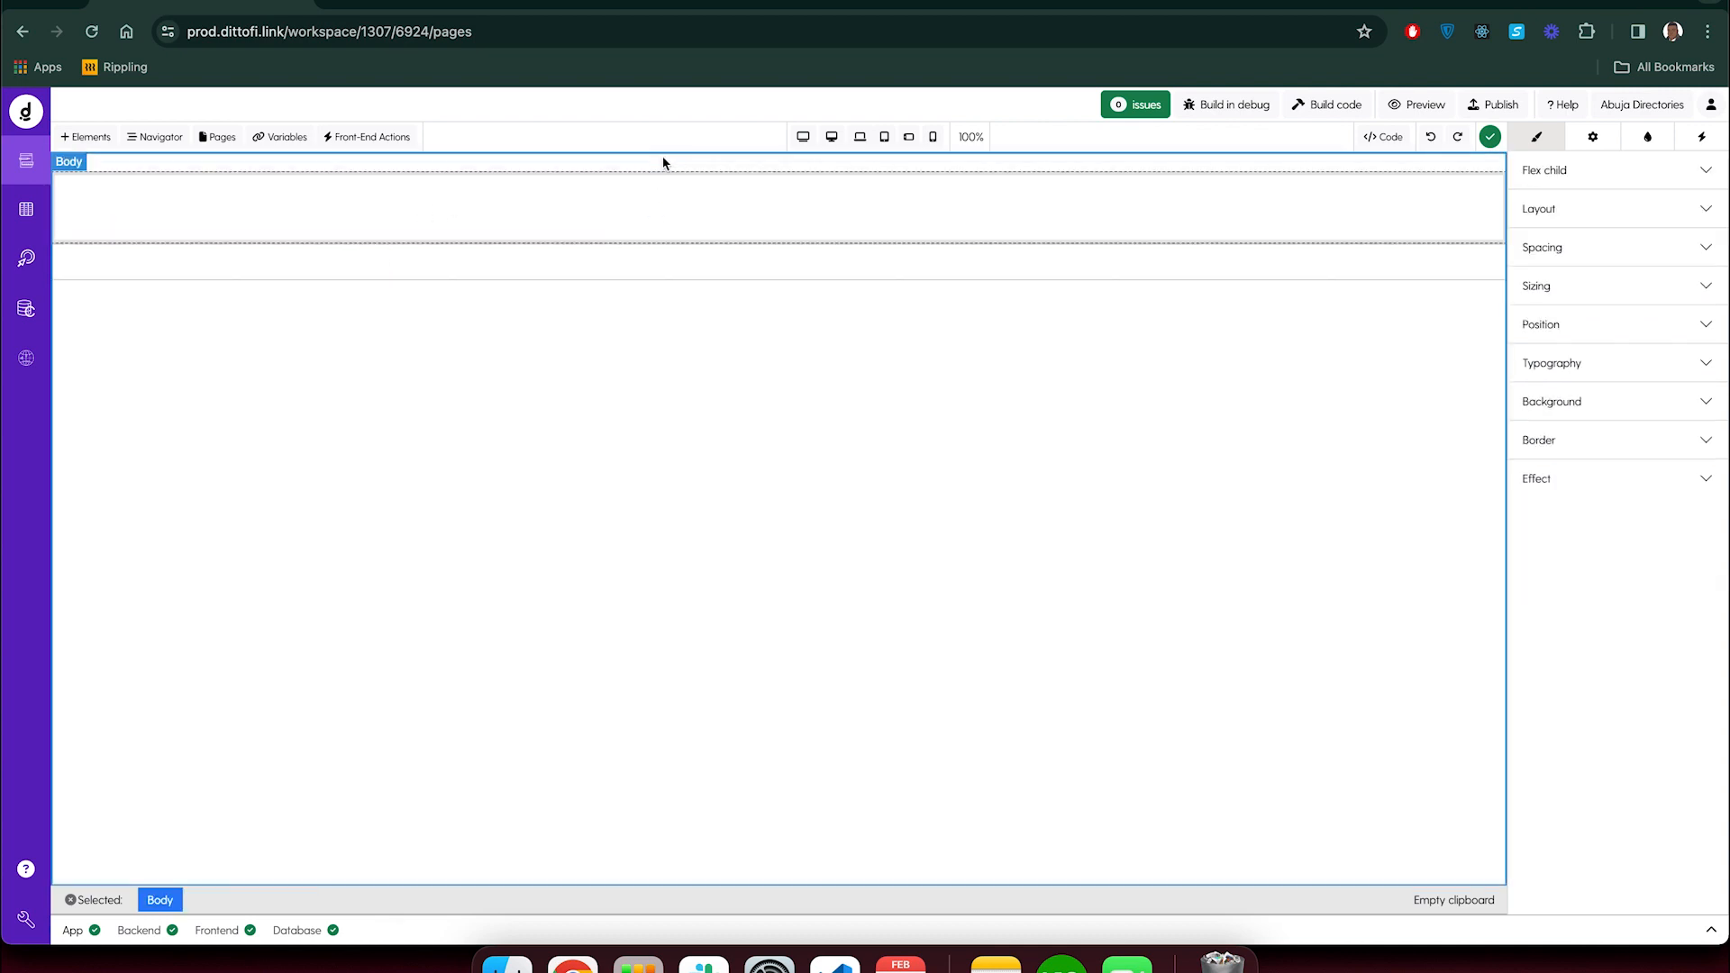
Add the class d-flex to the Form element so its children sit in a row
left_click(1147, 208)
left_click(217, 902)
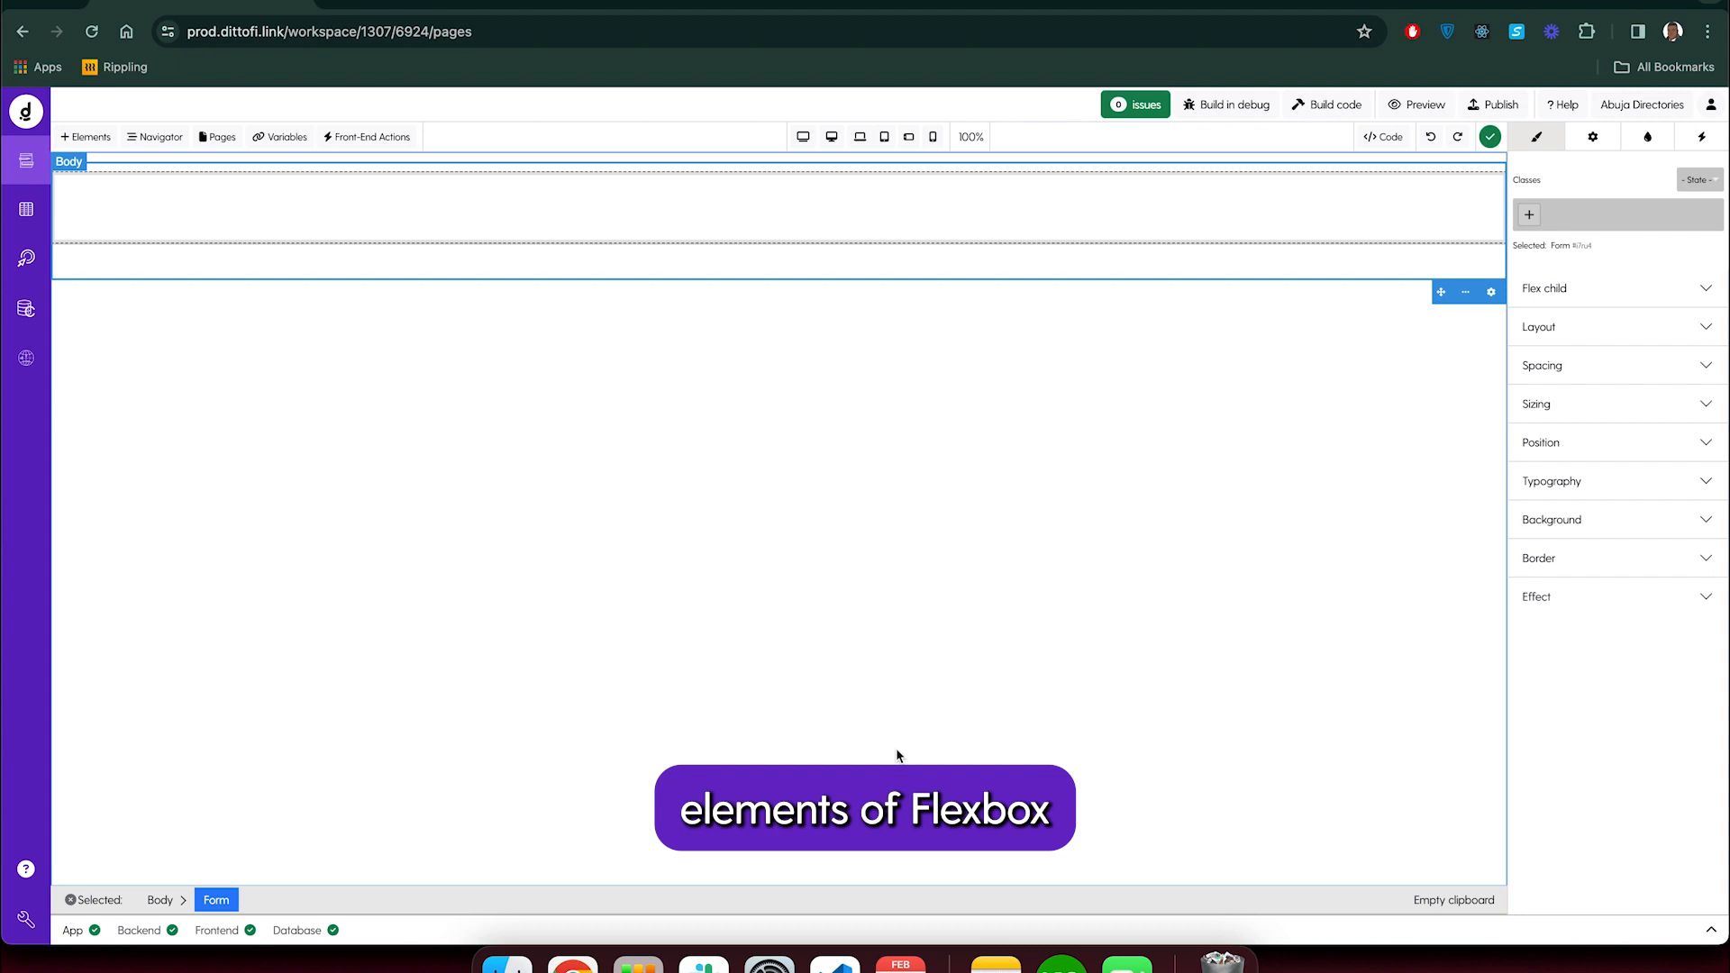
left_click(1532, 217)
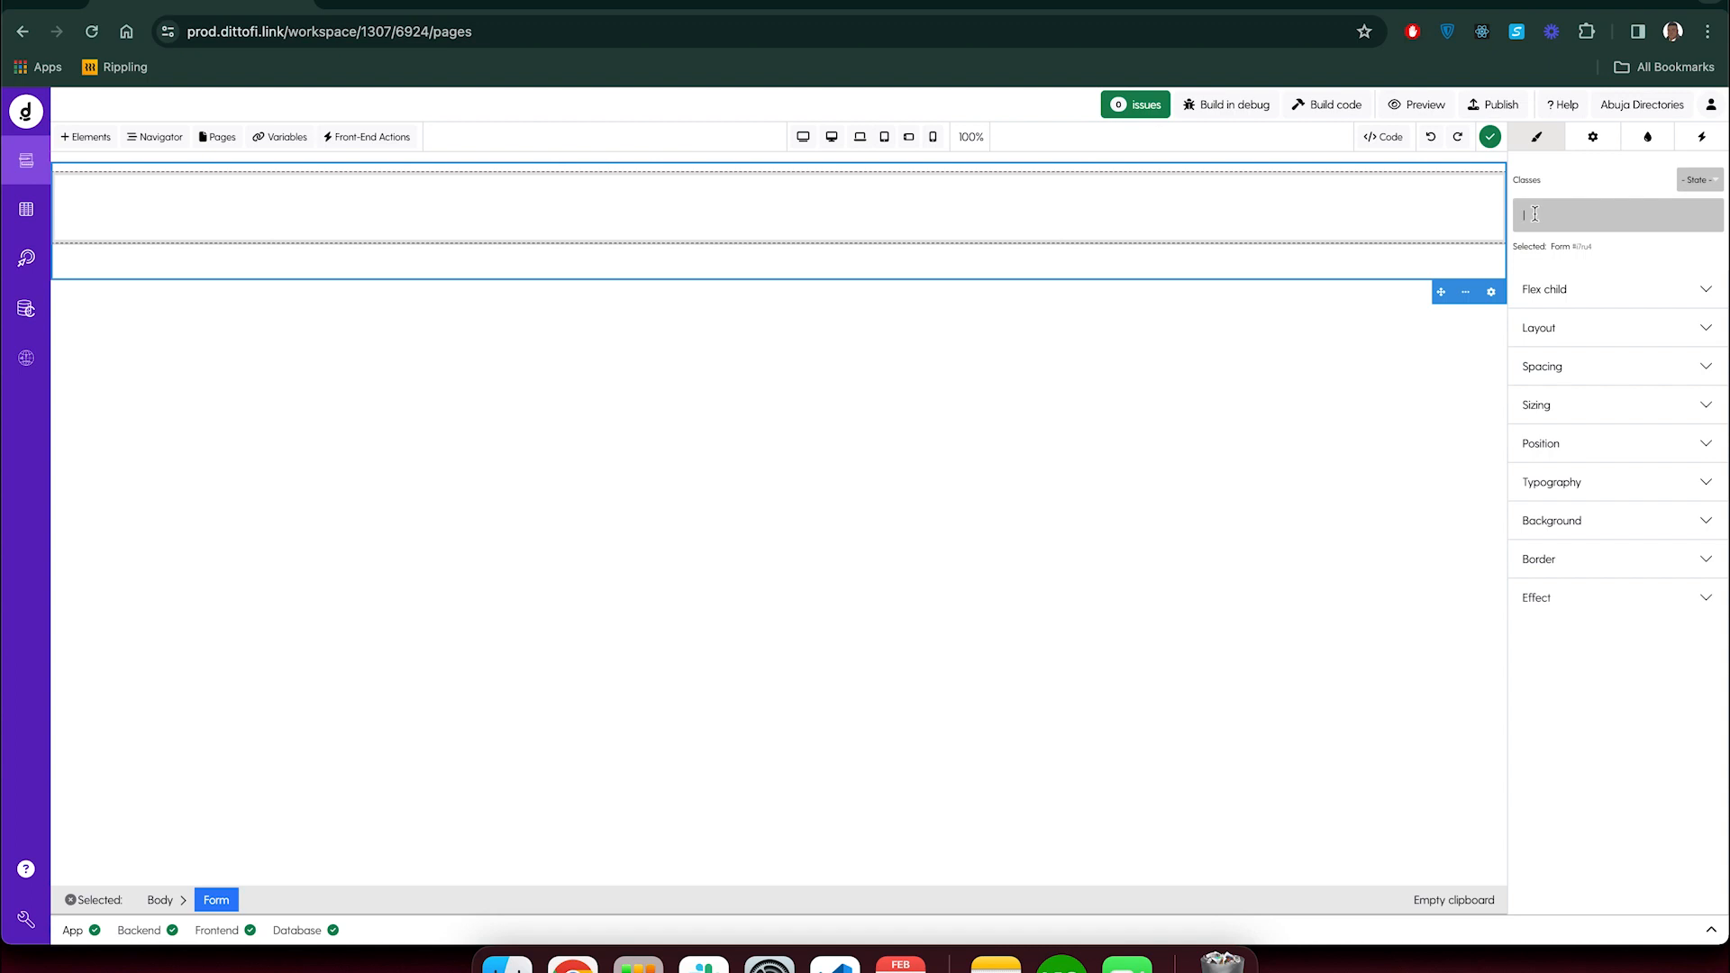
type("d-fle")
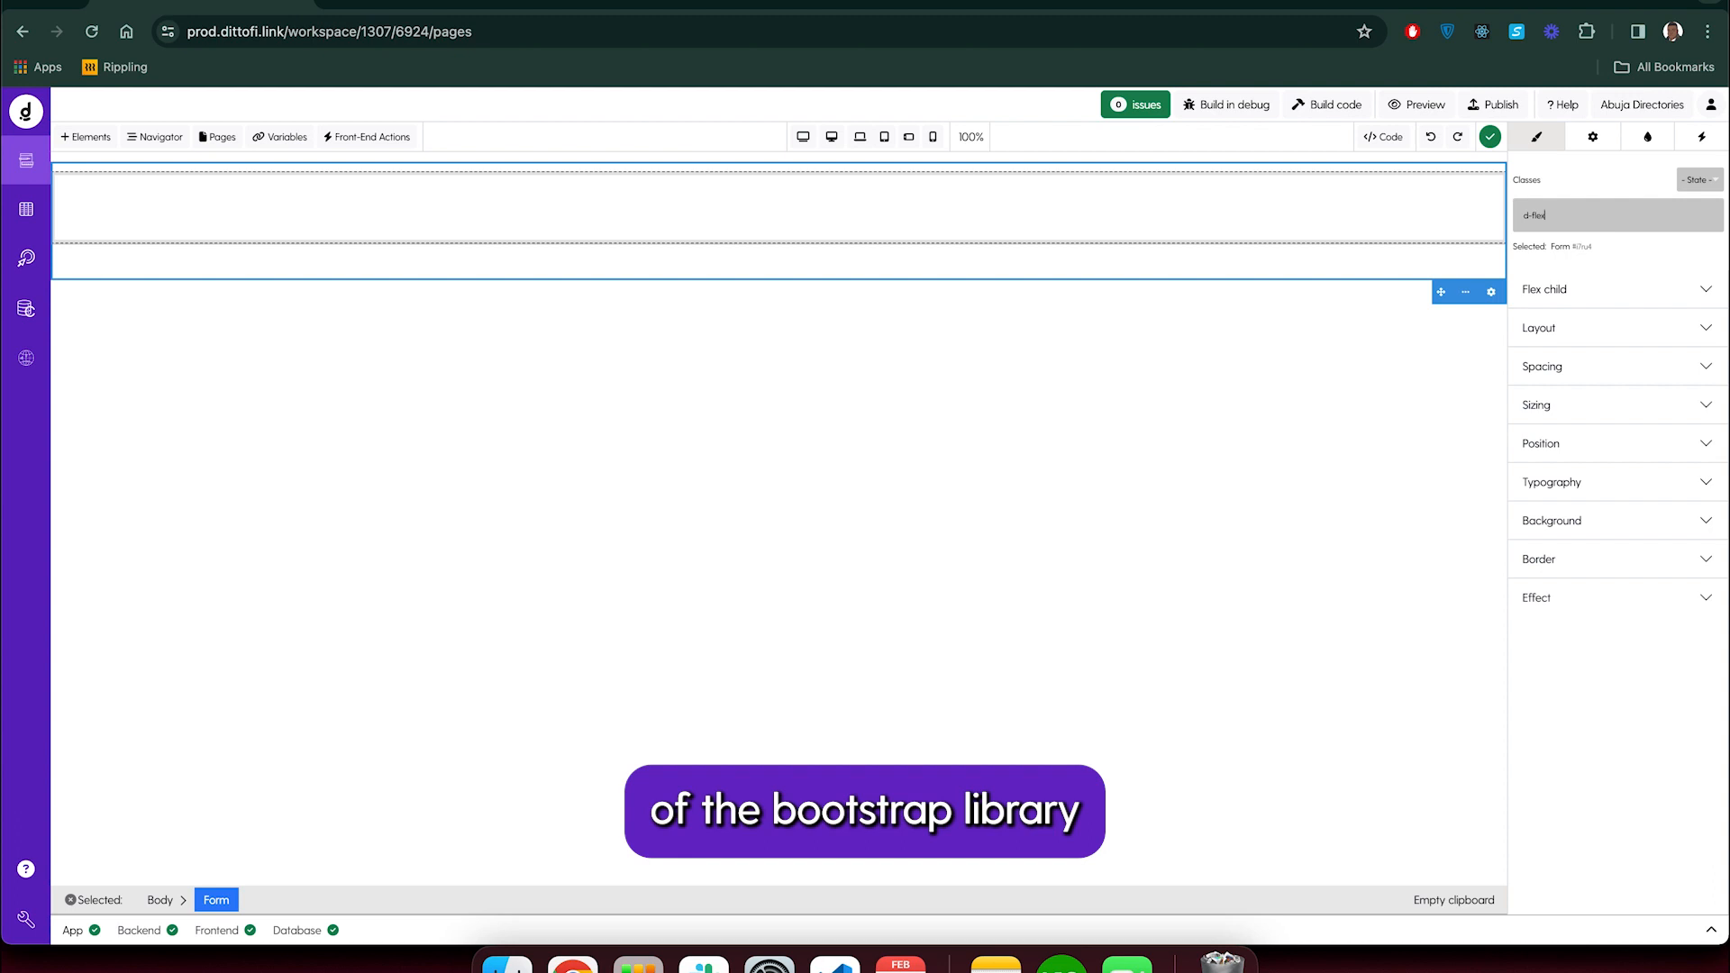
type("x")
key("Return")
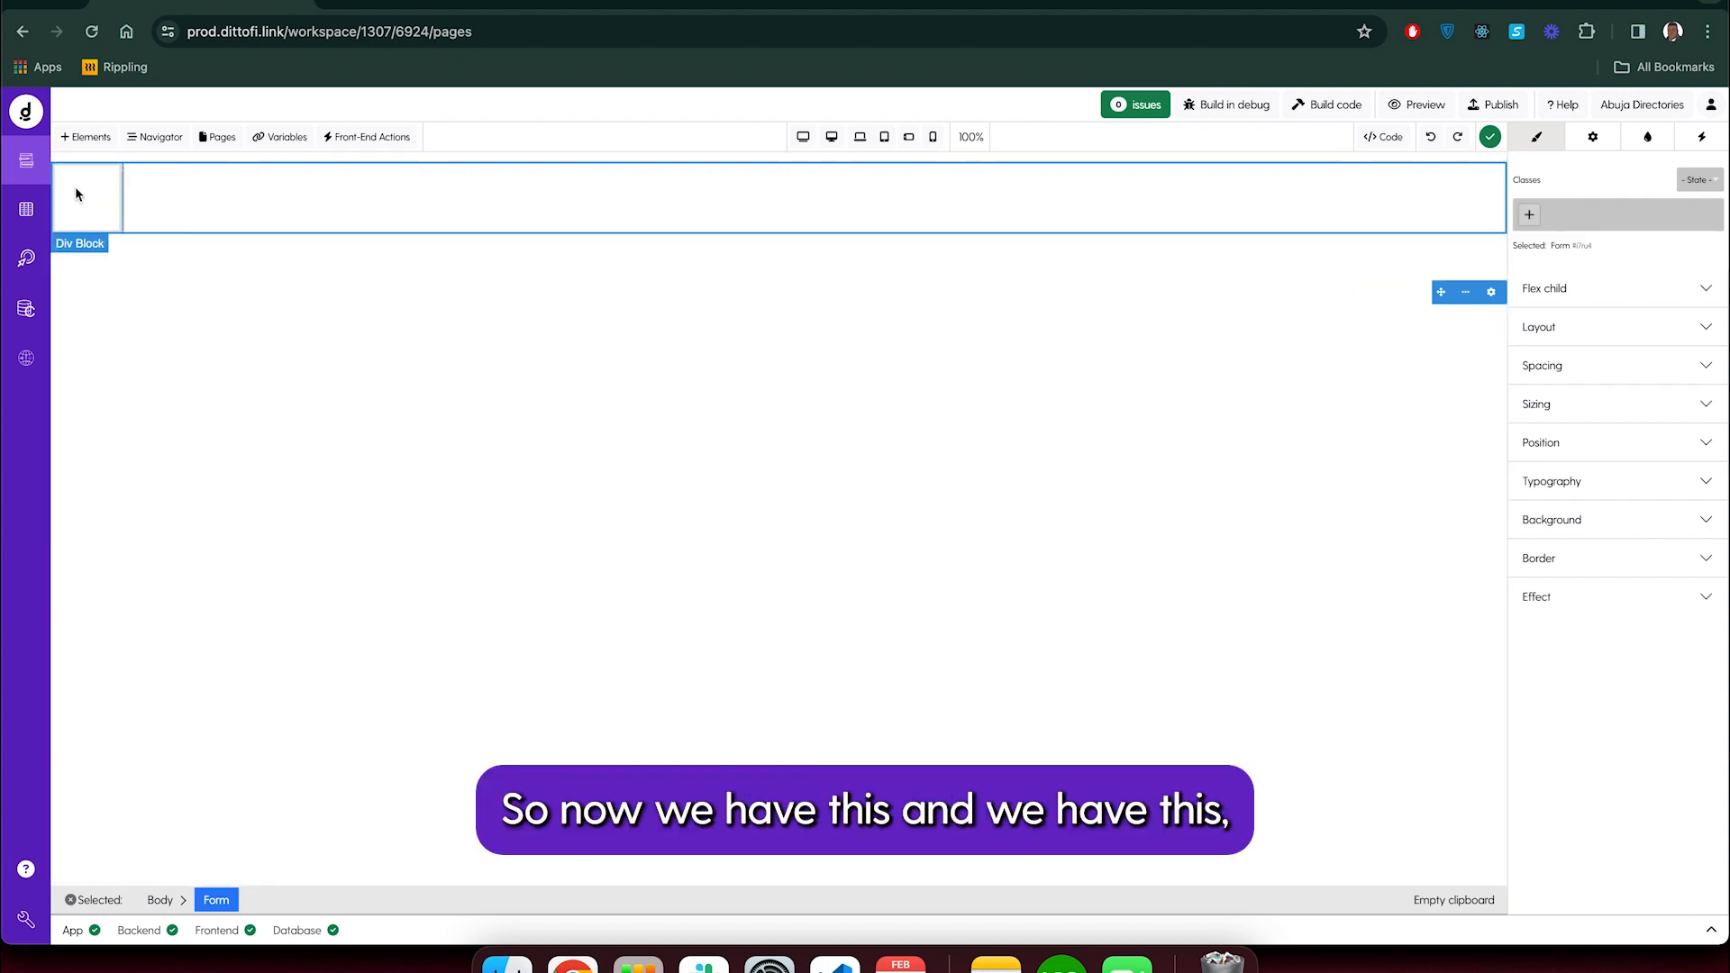
Add the class me-2 to the Div Block inside the Form for spacing before the Text Input
left_click(278, 196)
left_click(27, 209)
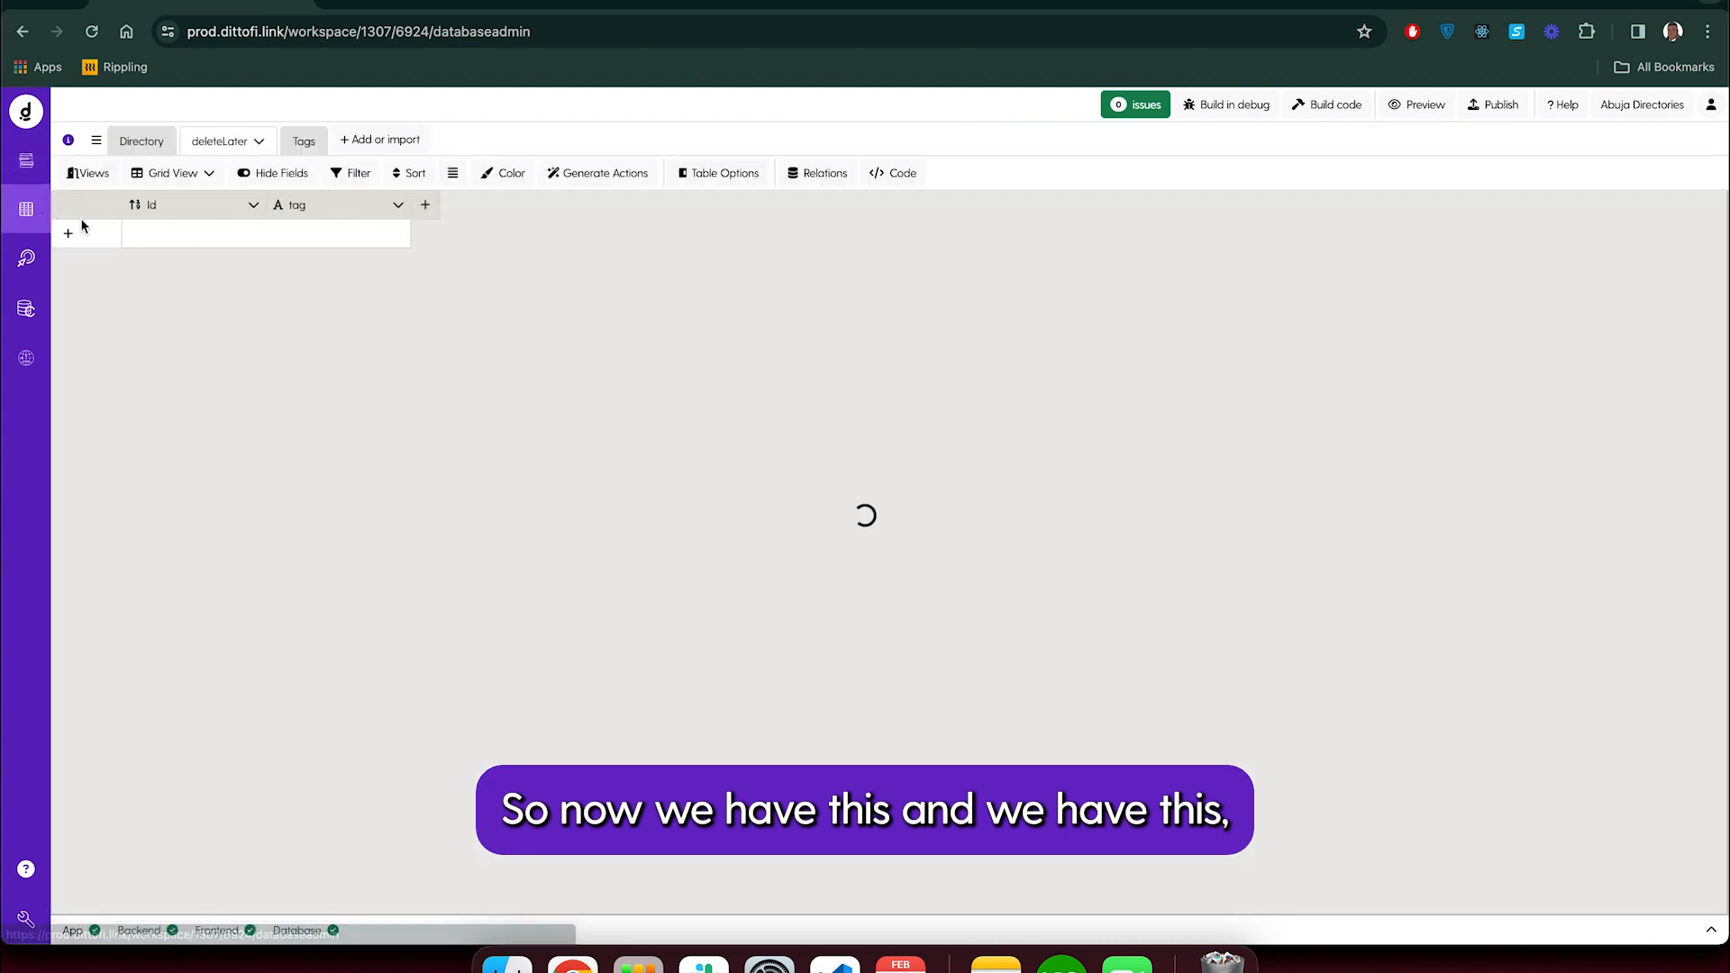
left_click(28, 163)
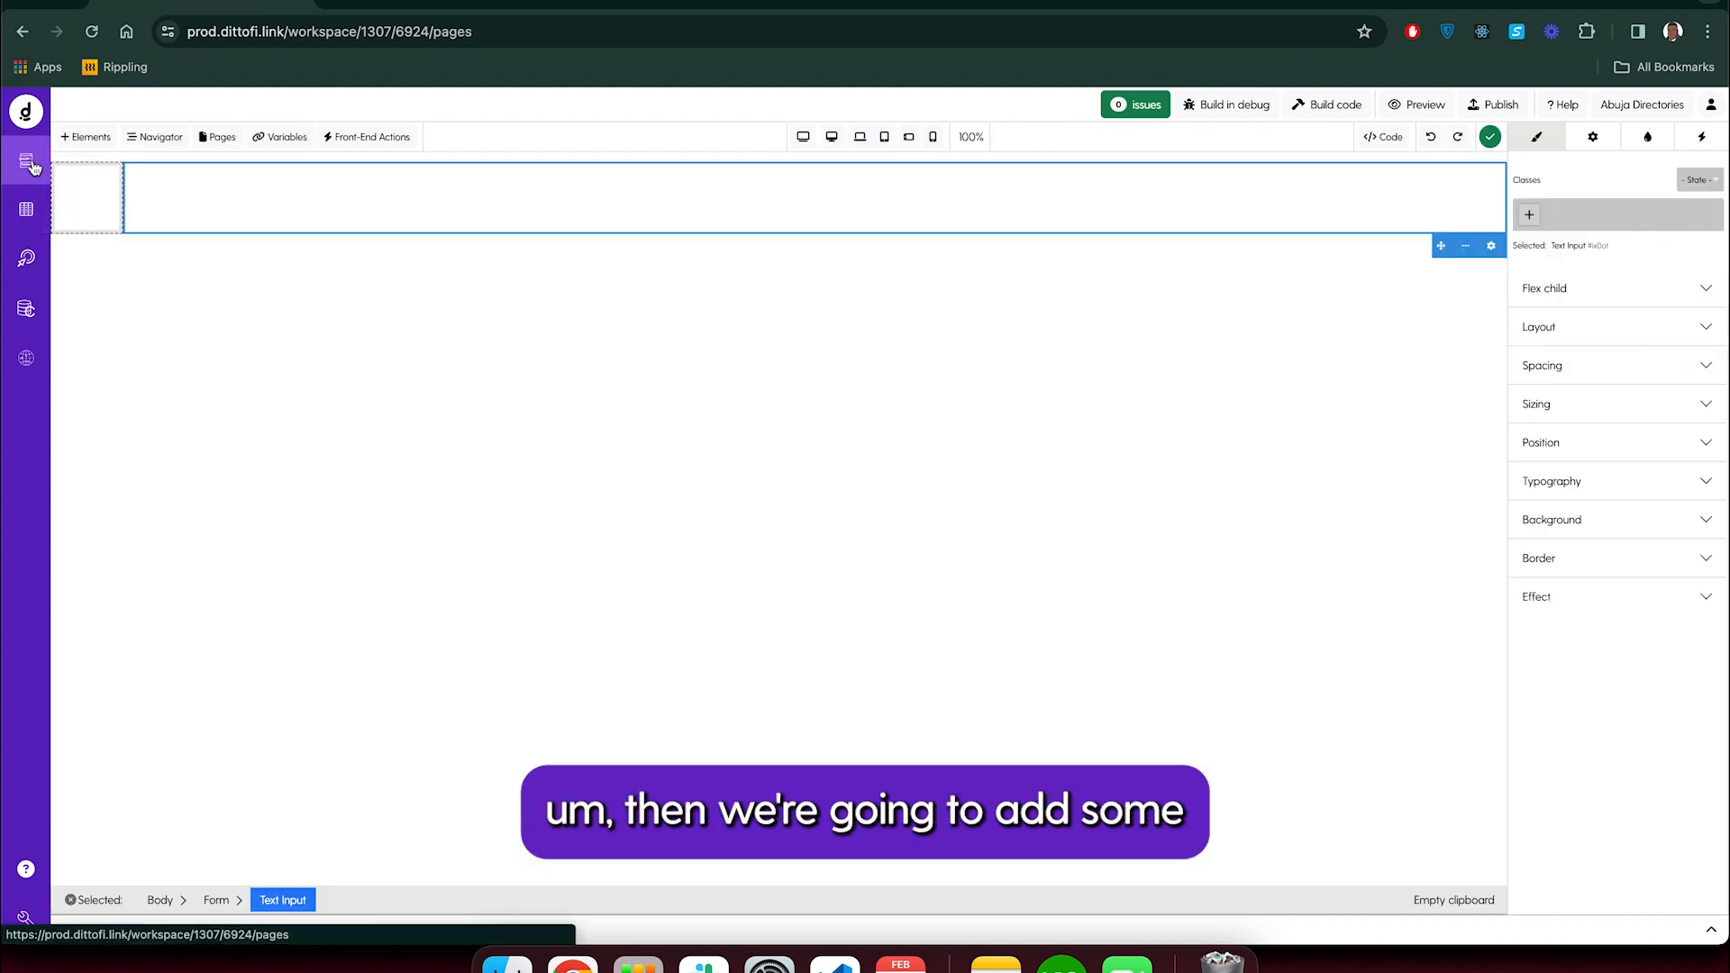
left_click(1529, 216)
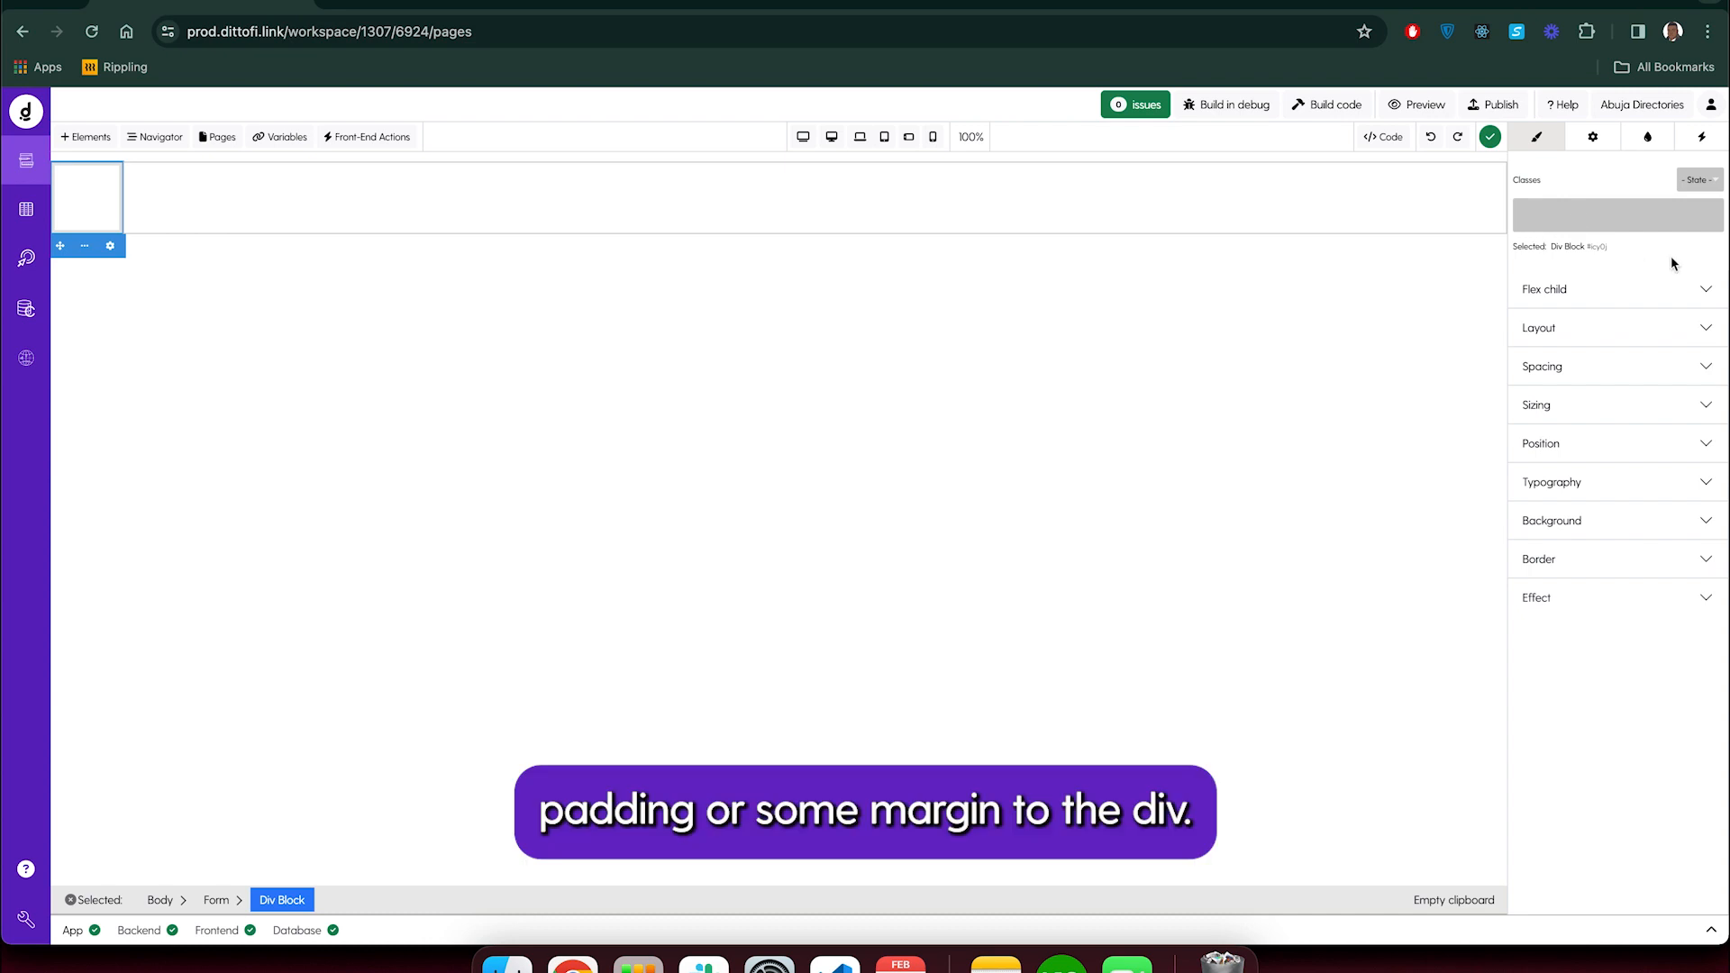
type("me-2")
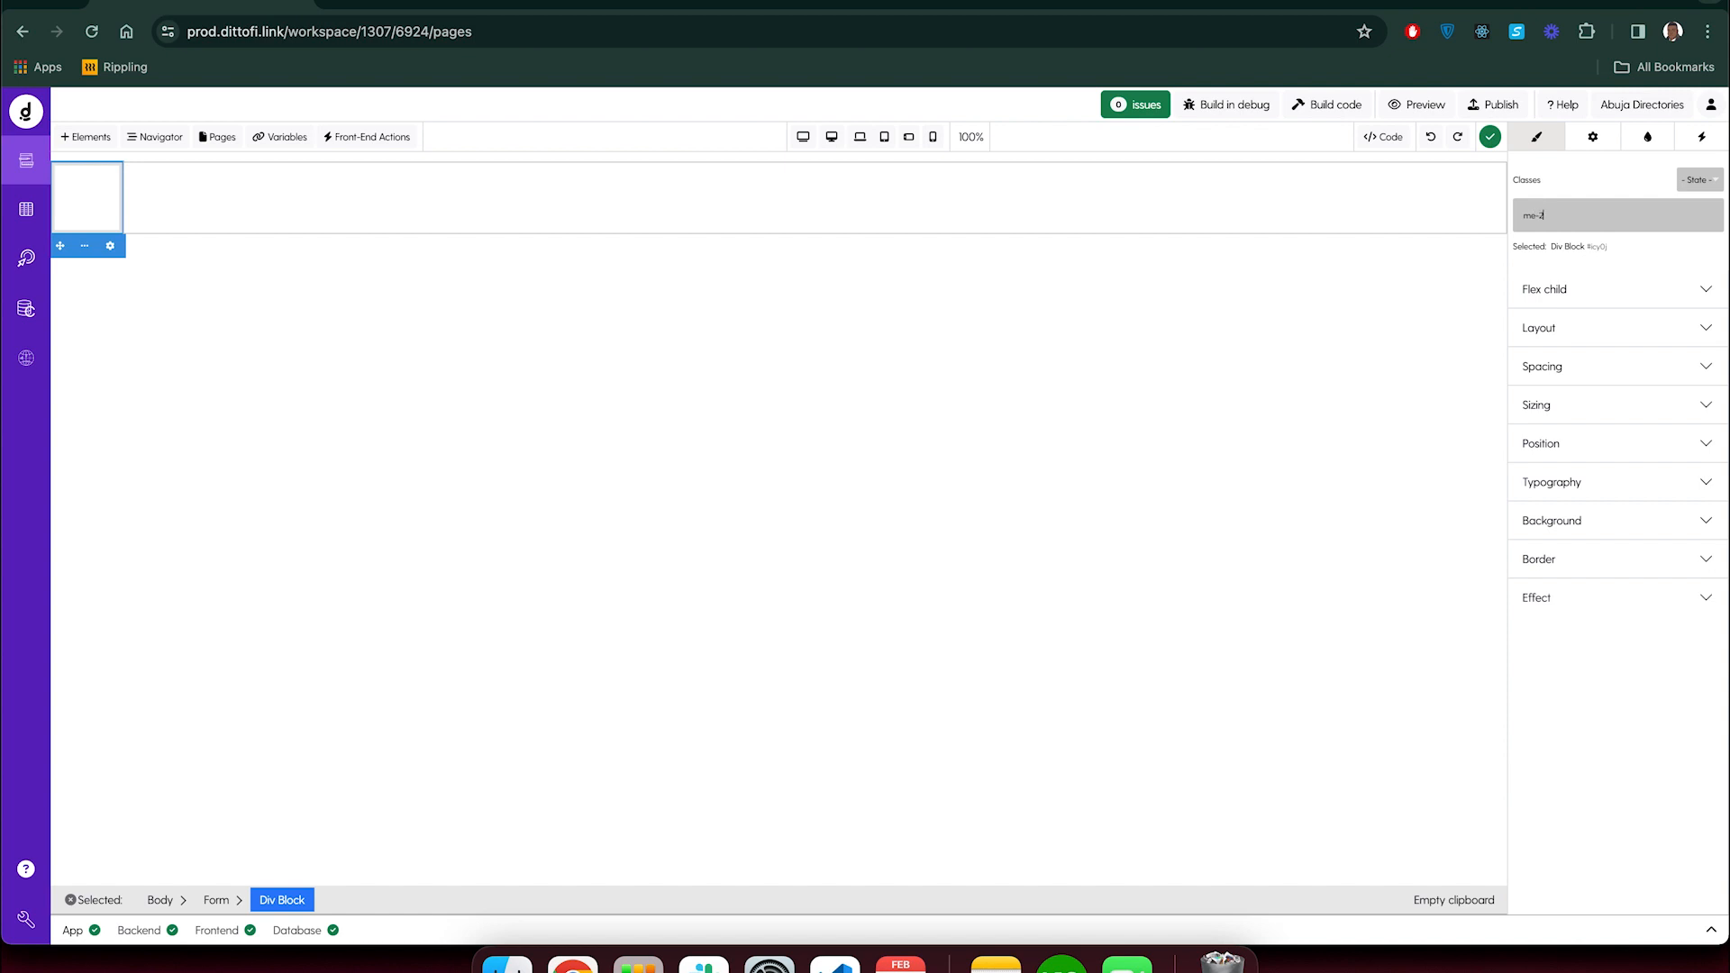
key("Return")
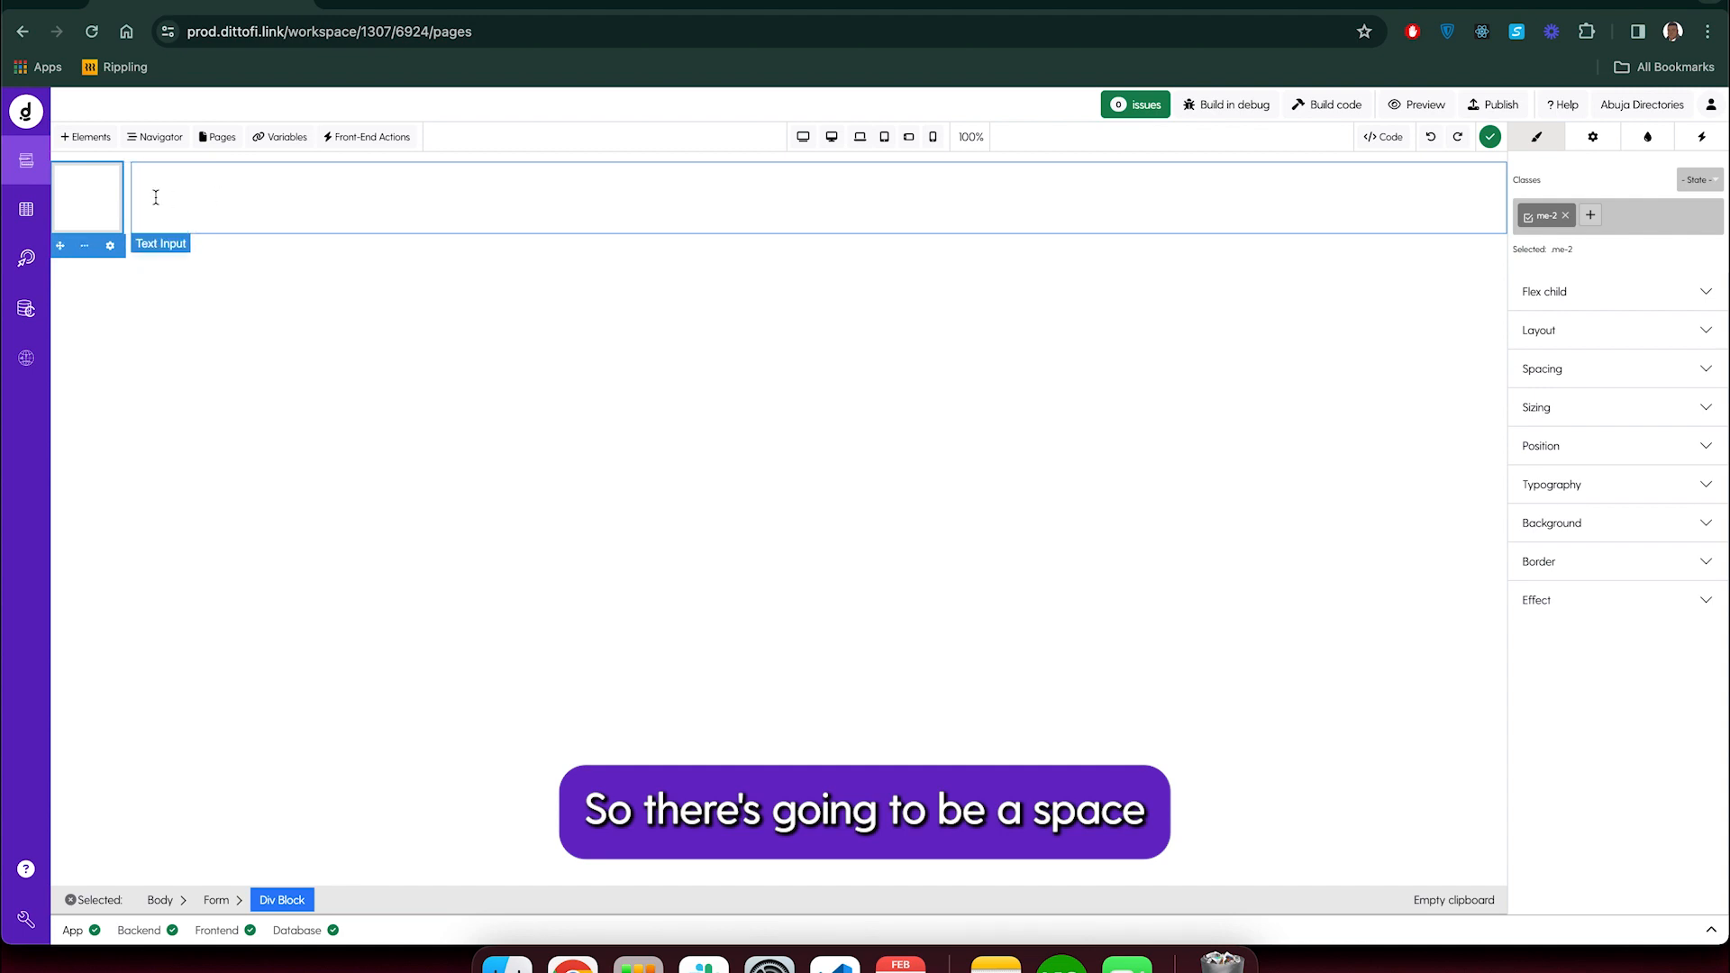
Extend the Div Block's ClassName preview value to "me-2 d-inline-flex"
left_click(1590, 216)
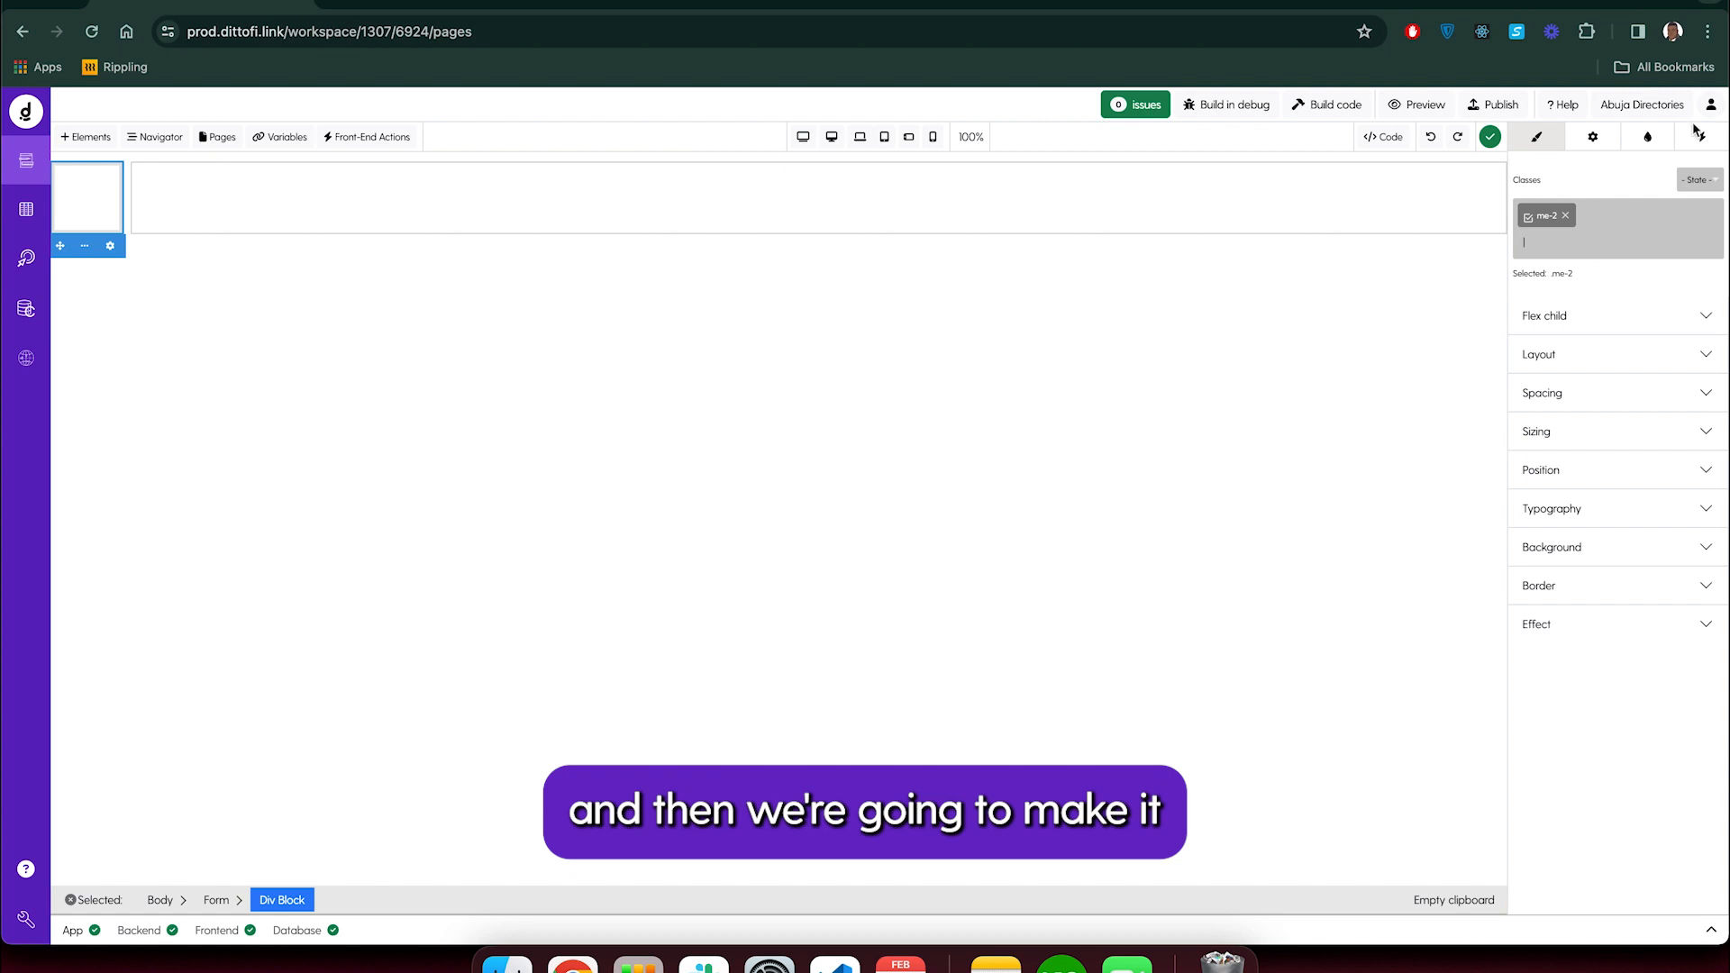
left_click(266, 188)
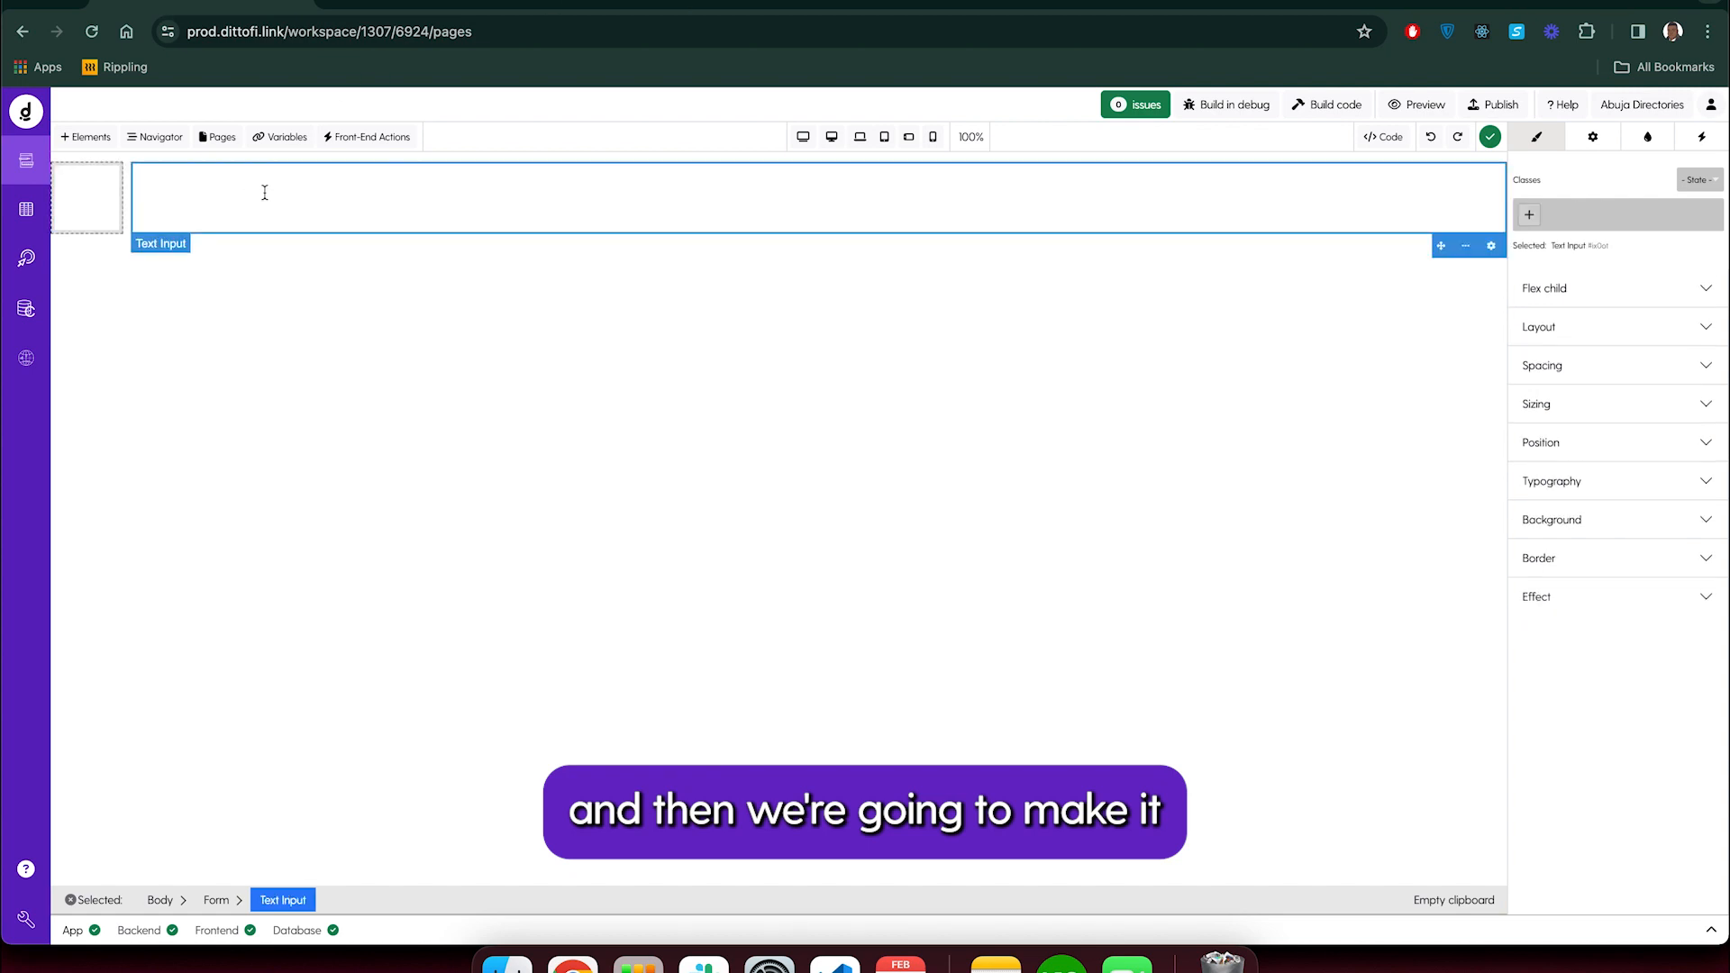
left_click(127, 228)
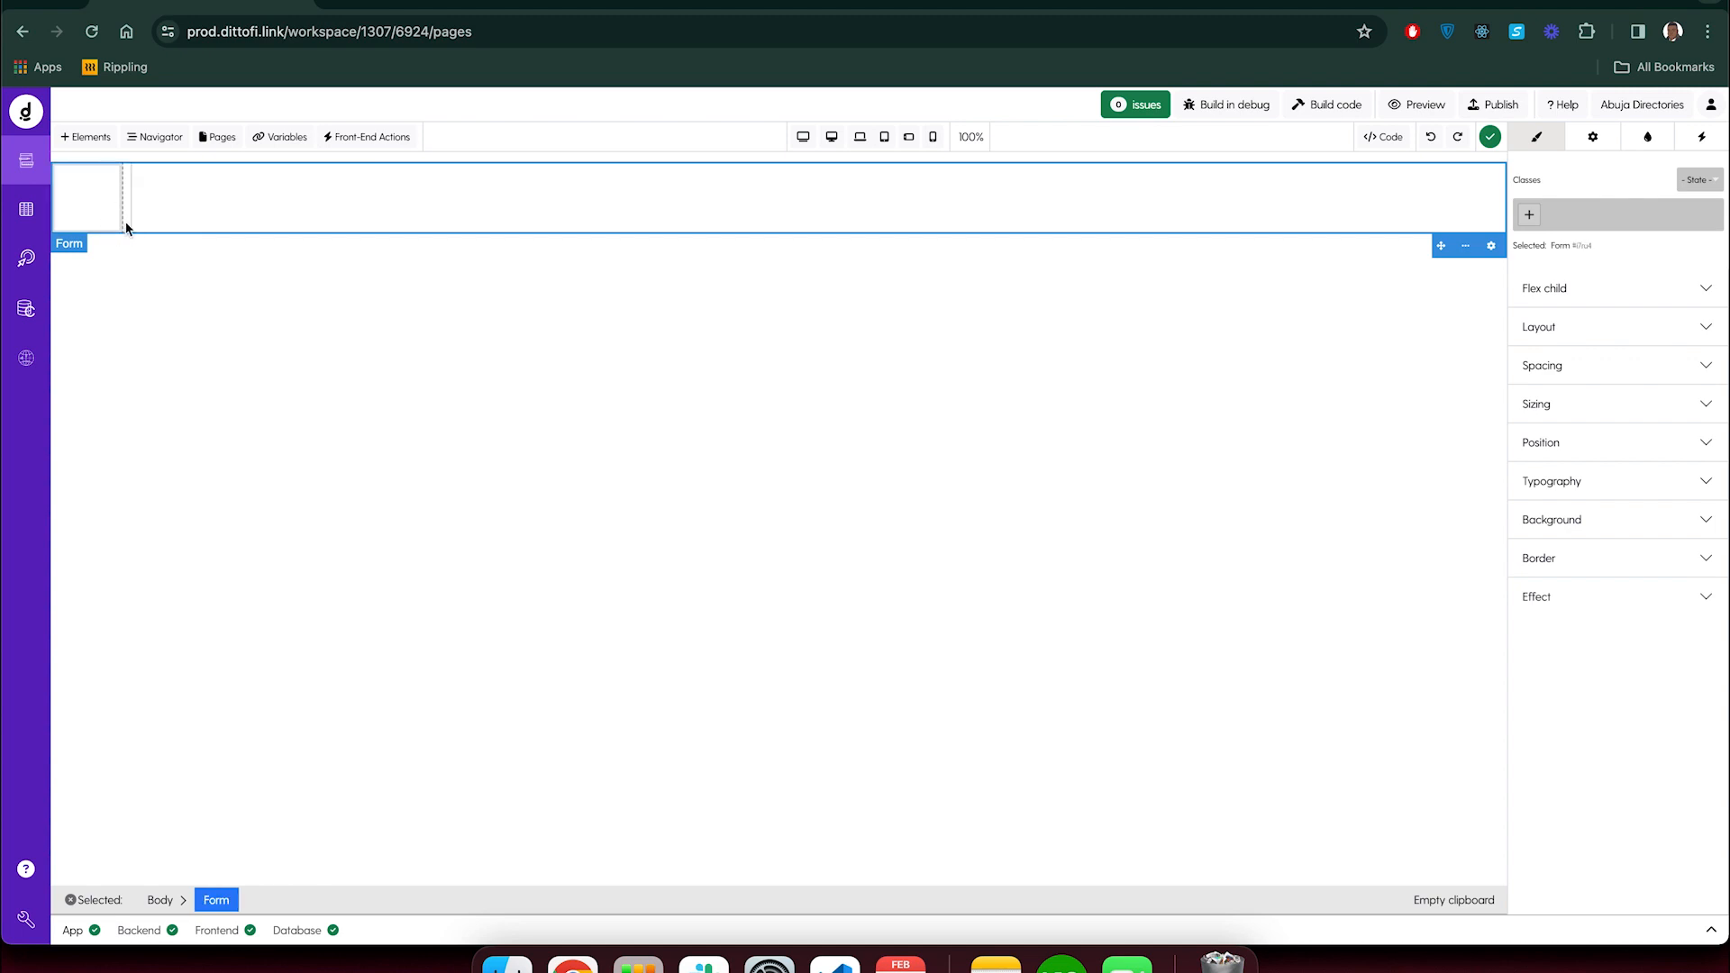
left_click(96, 209)
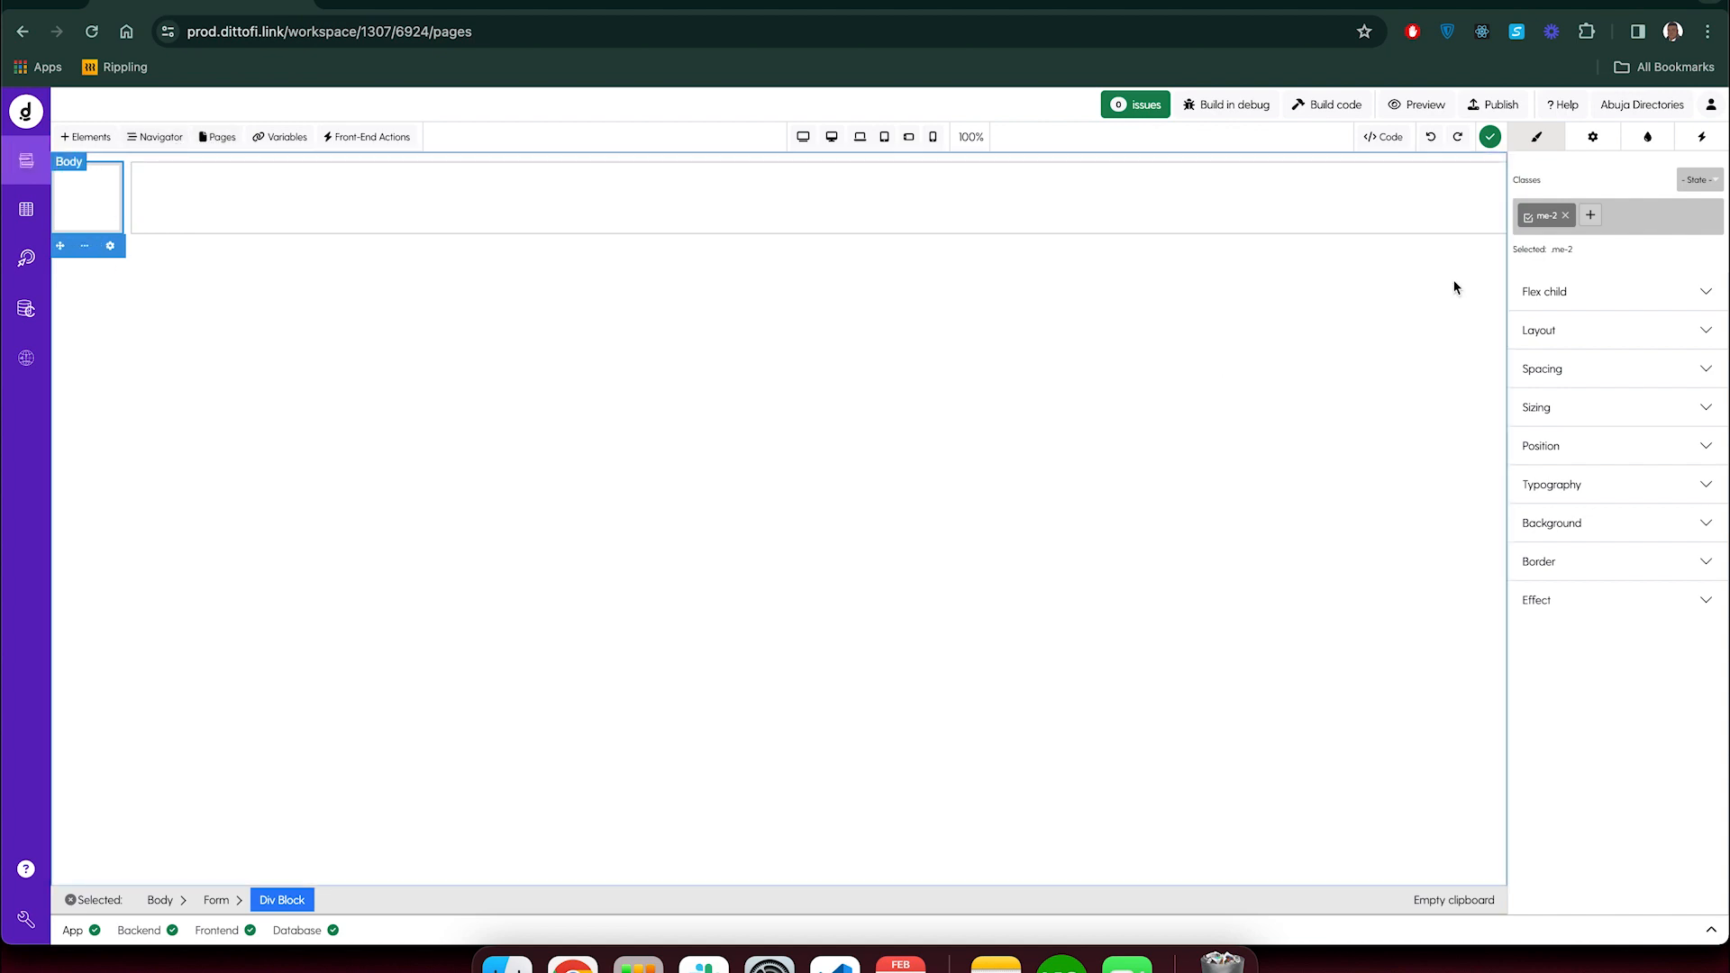
left_click(1594, 137)
left_click(1569, 423)
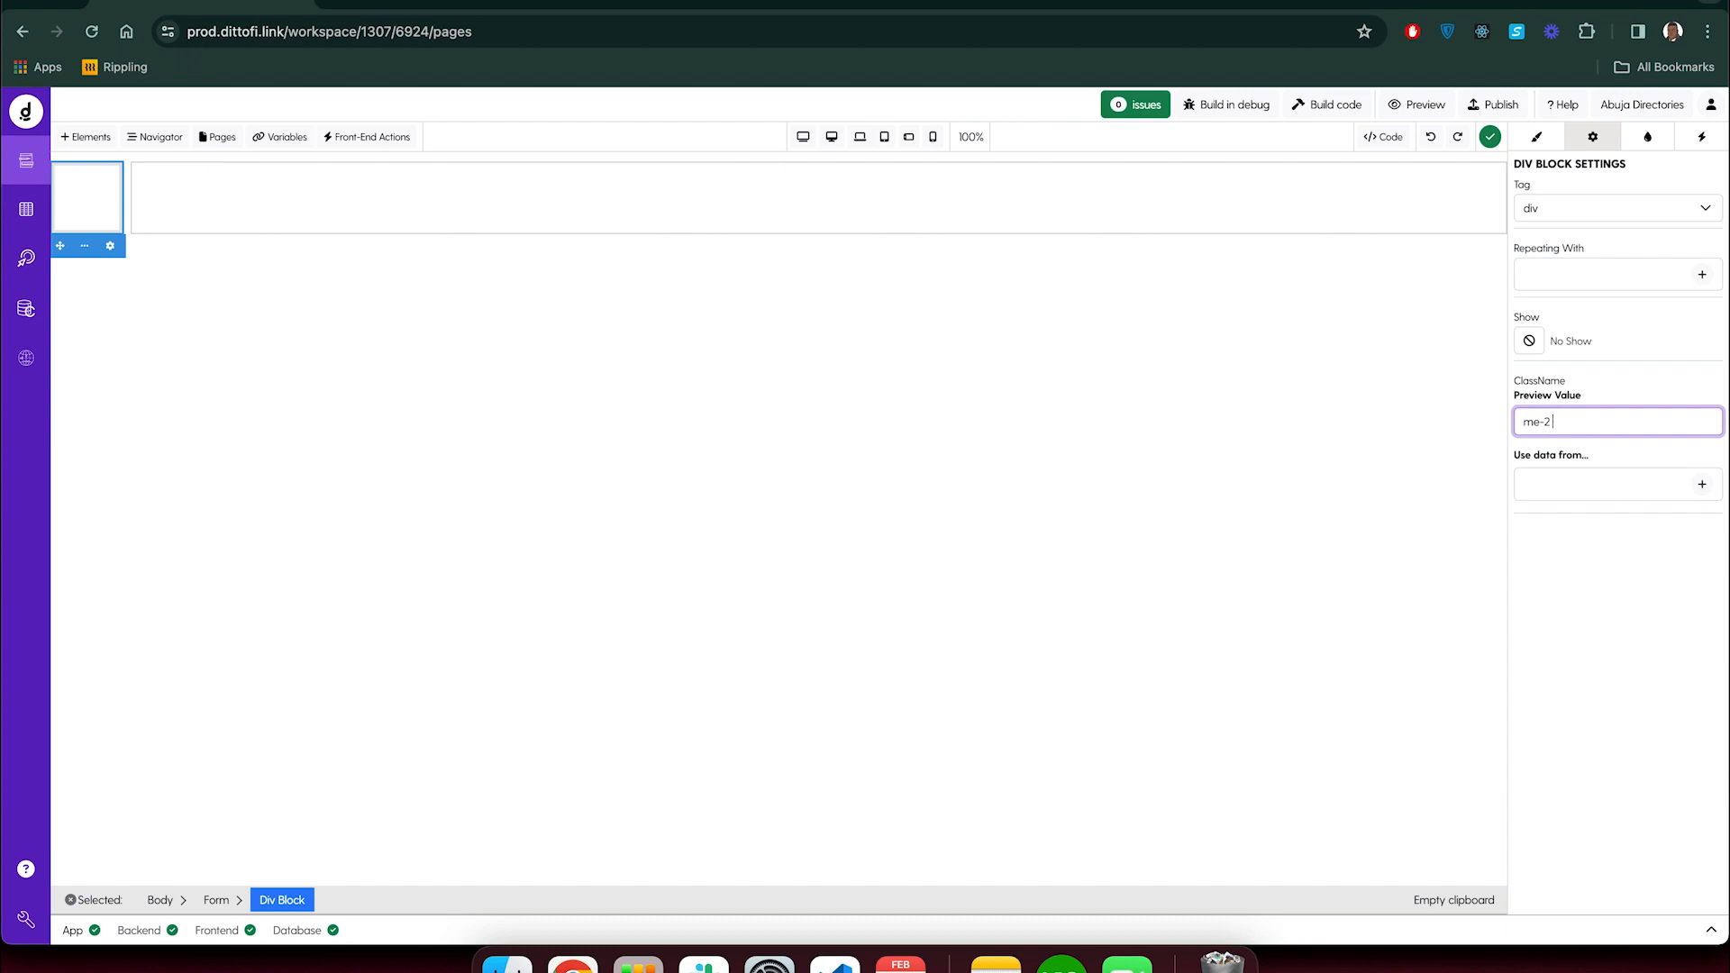
type("d-inline-flex")
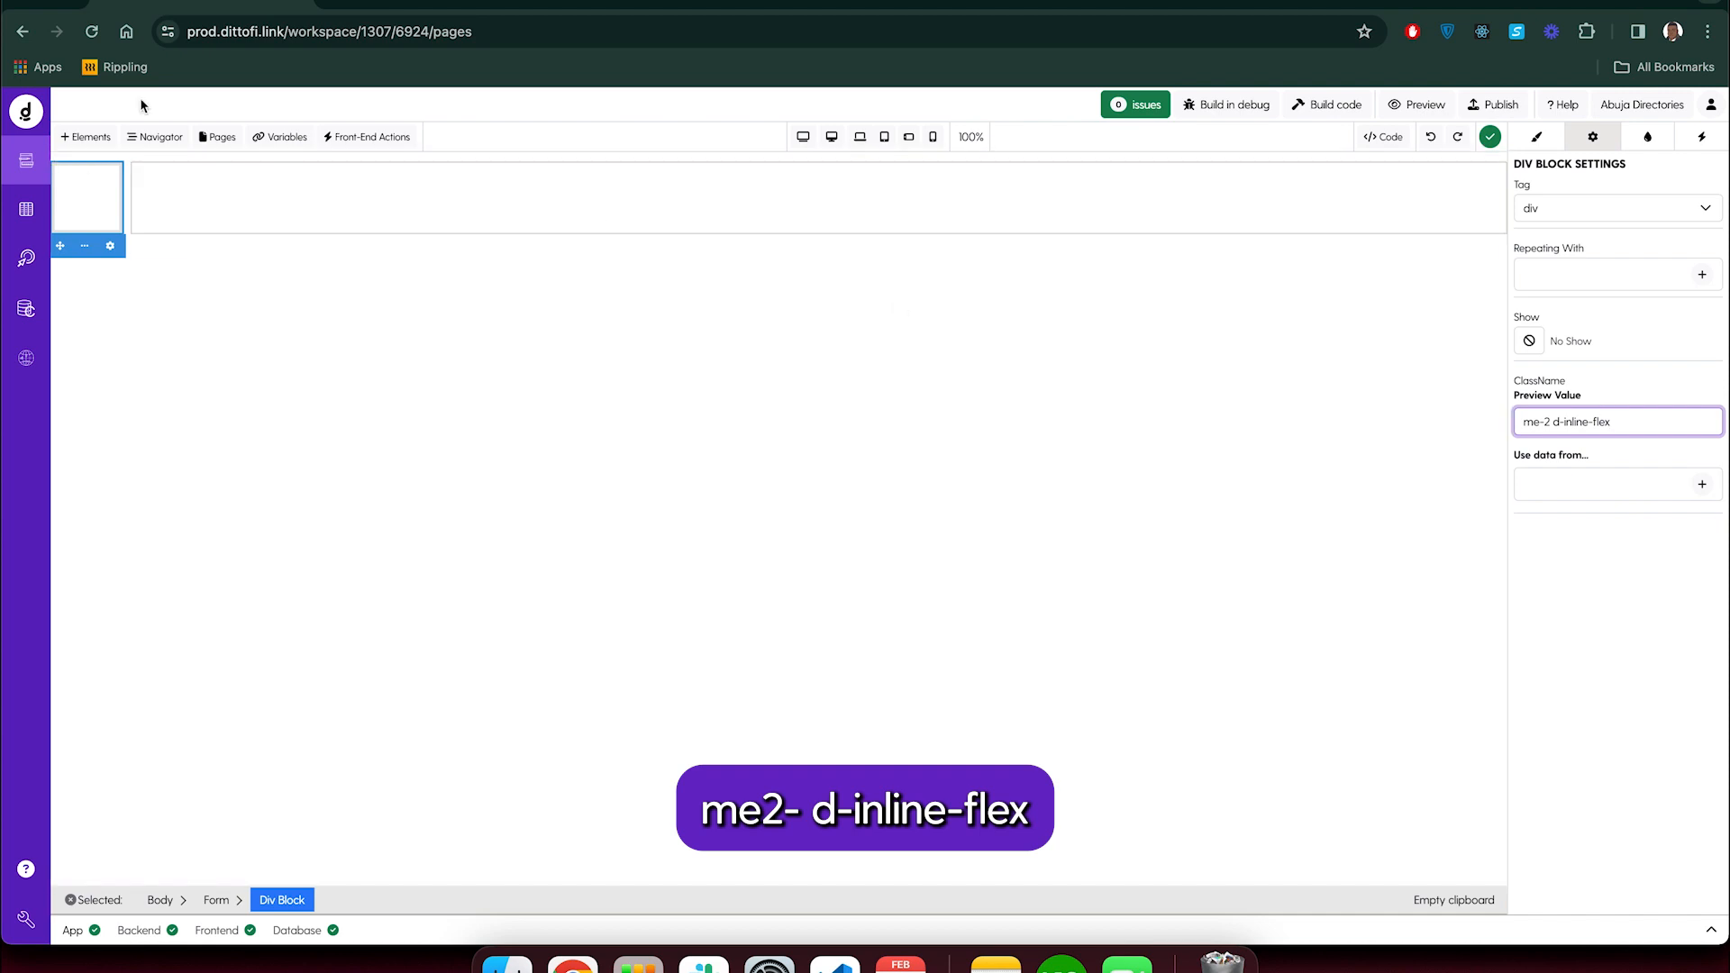
Add a Span element to the page, cut it and paste it inside the Div Block
left_click(86, 137)
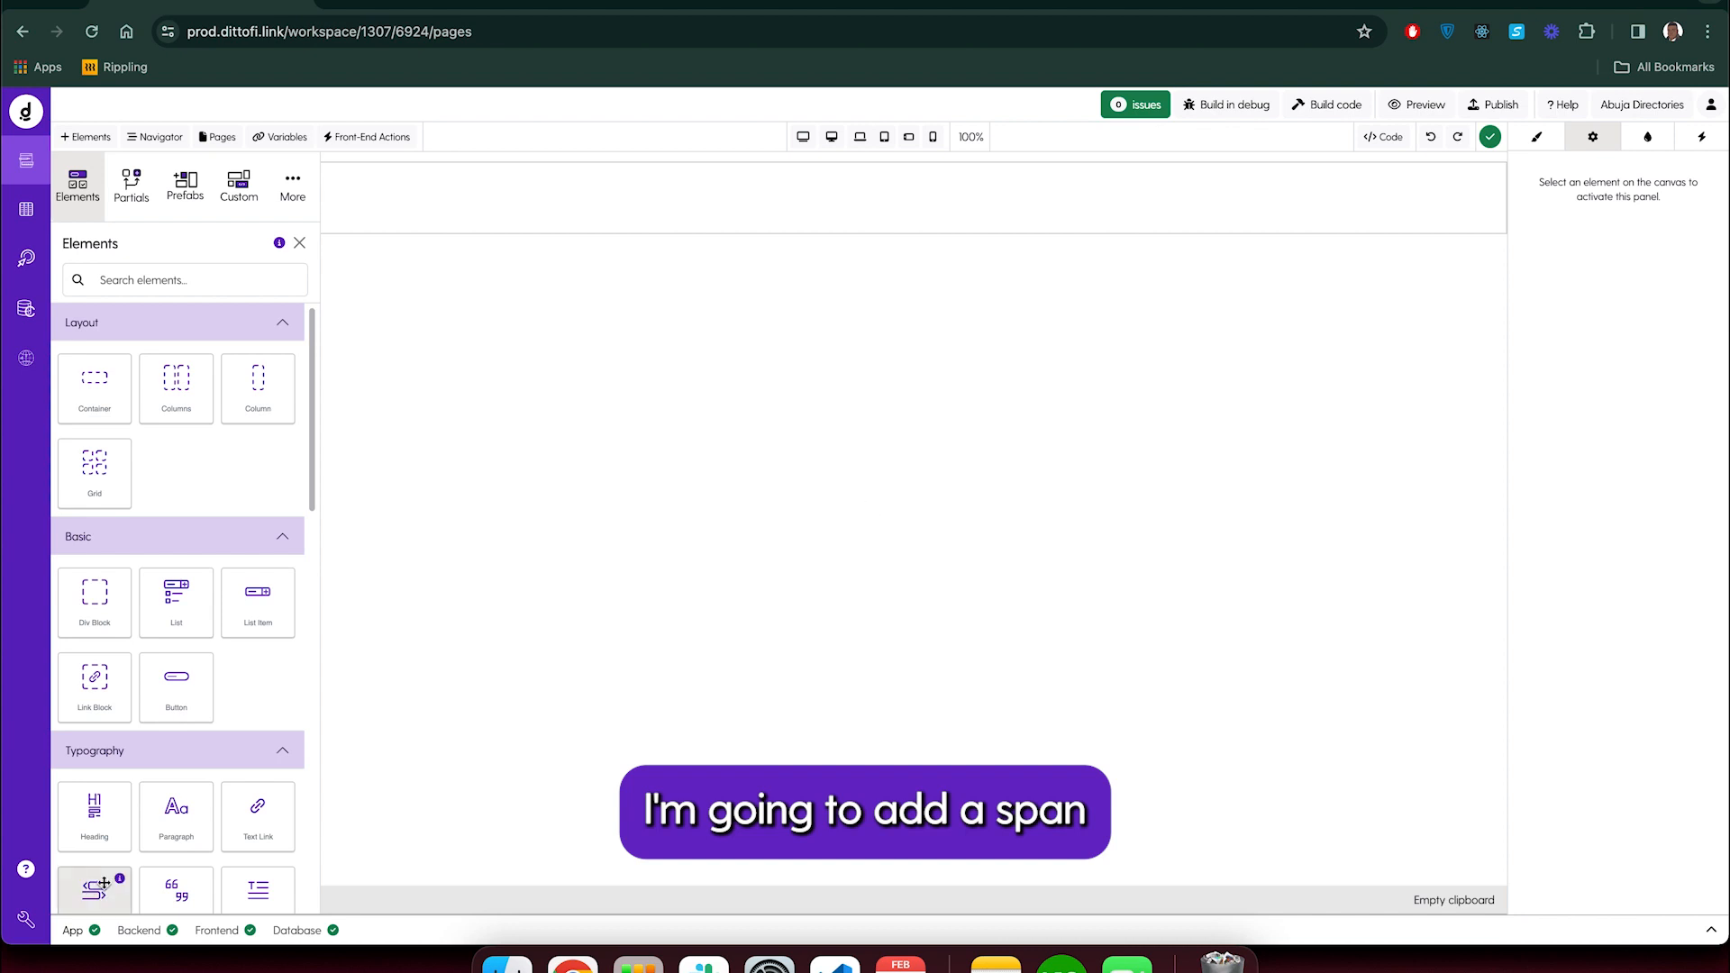
left_click_drag(94, 887, 525, 475)
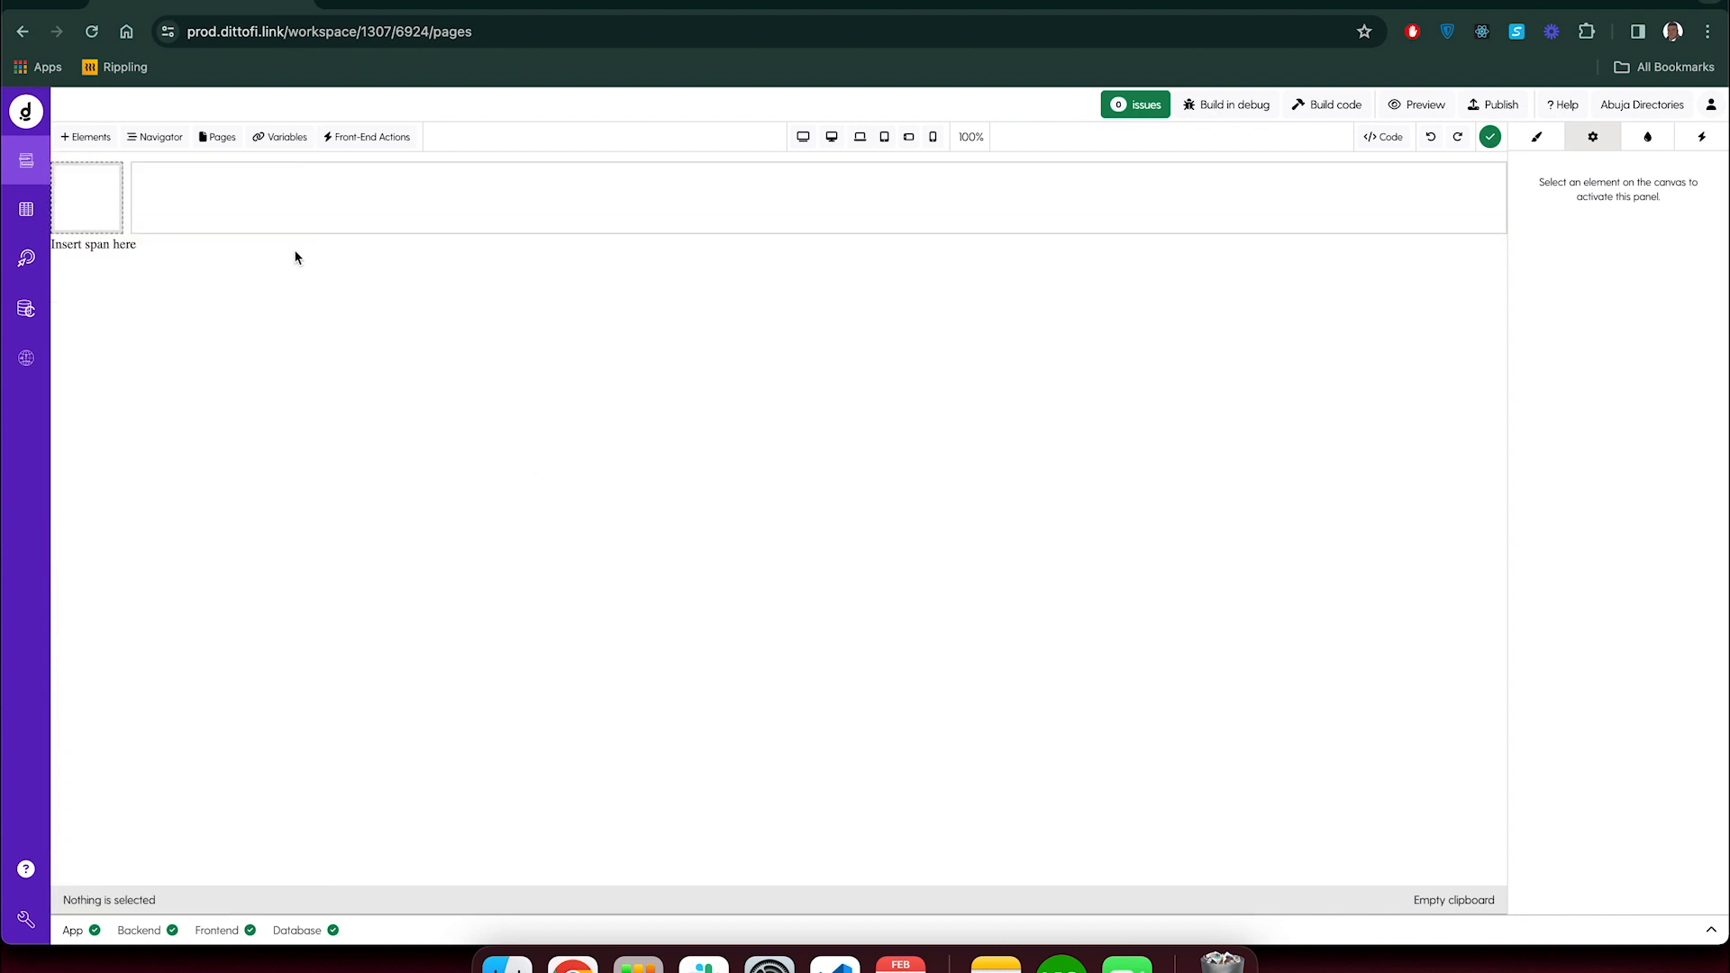
left_click(107, 245)
right_click(106, 245)
left_click(73, 290)
left_click(77, 191)
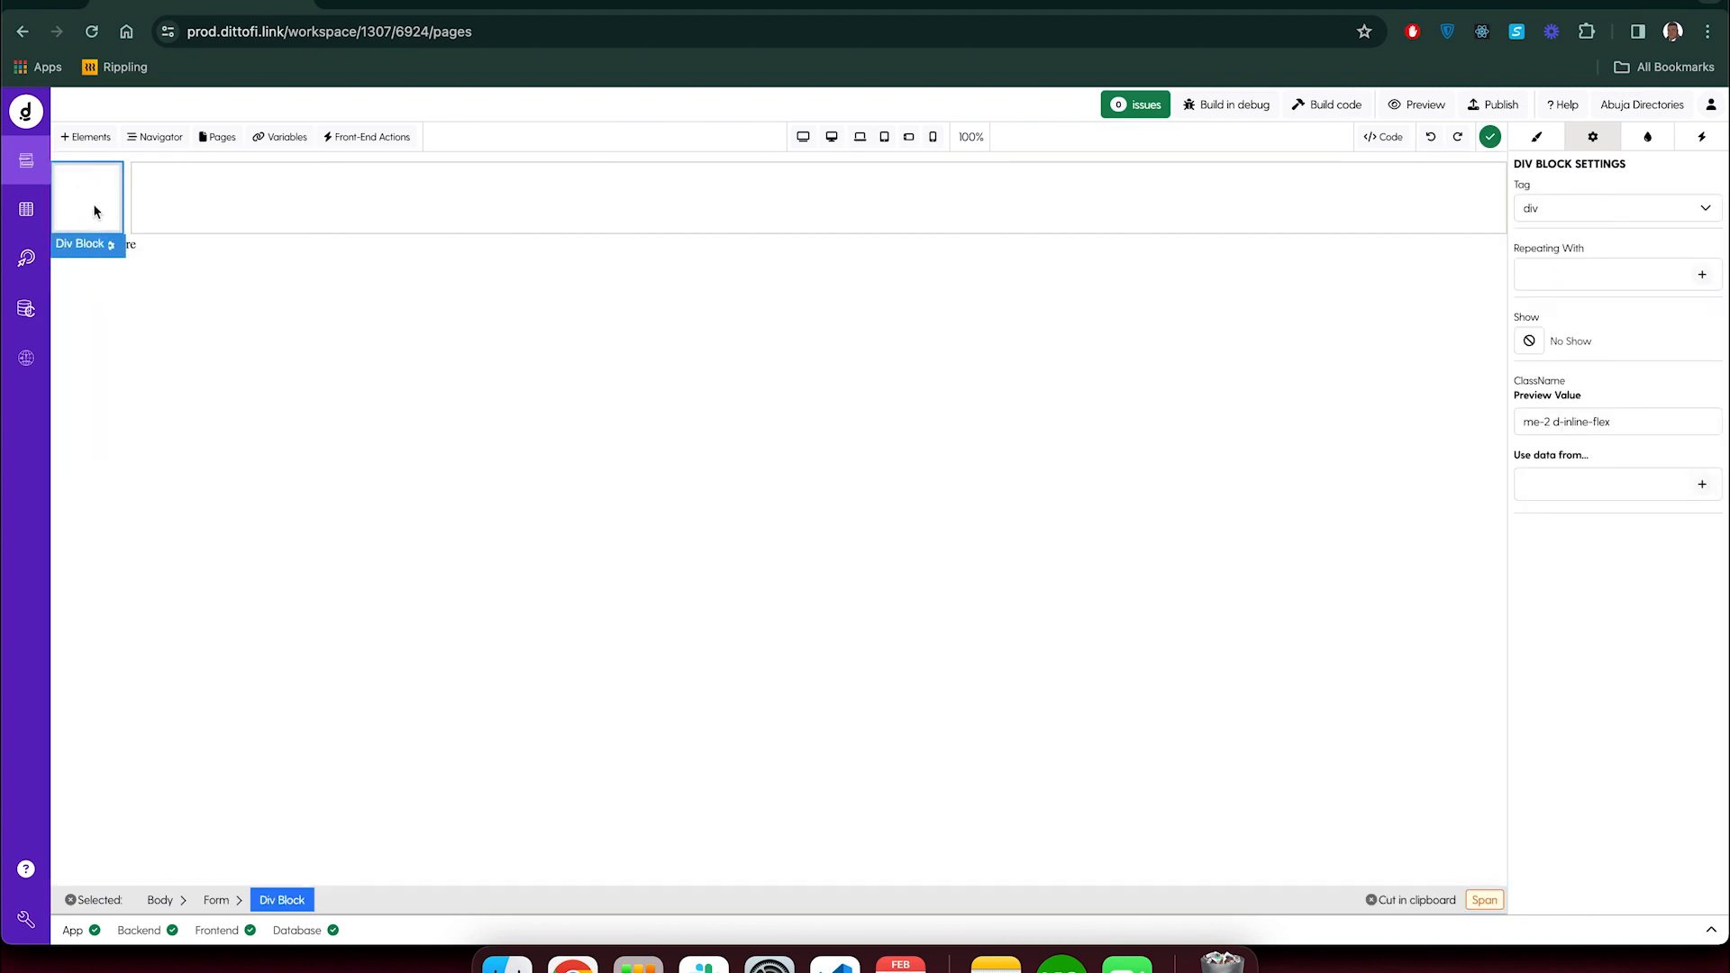
right_click(89, 264)
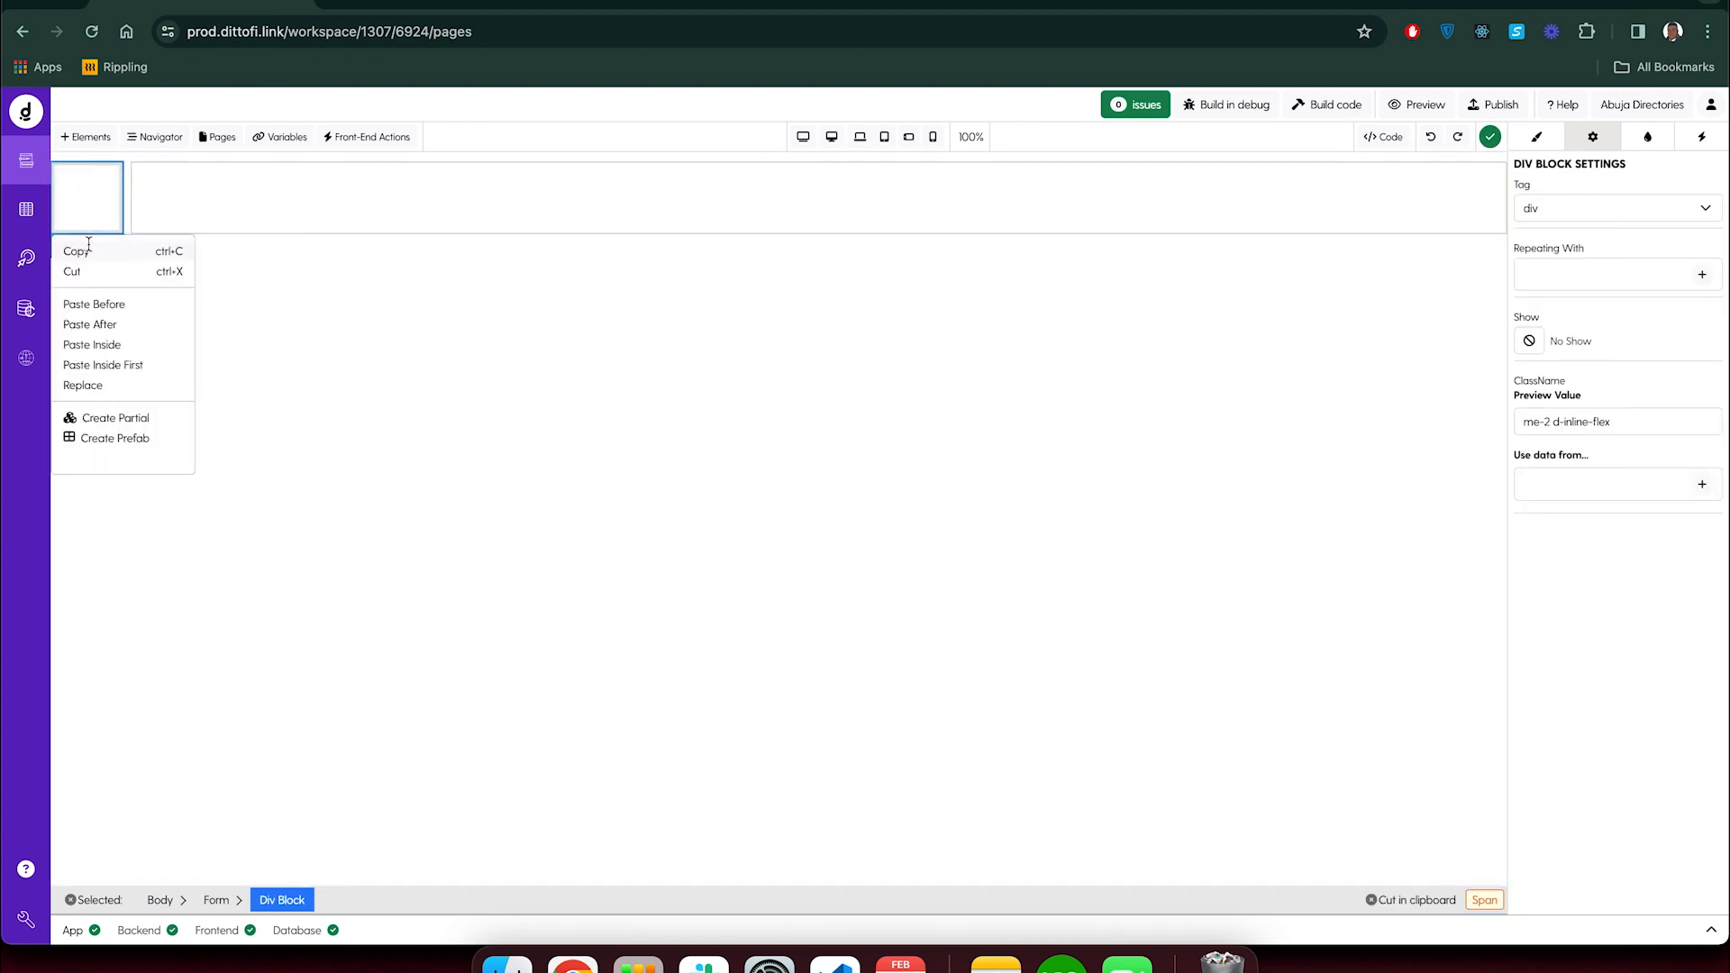
left_click(97, 345)
left_click(84, 180)
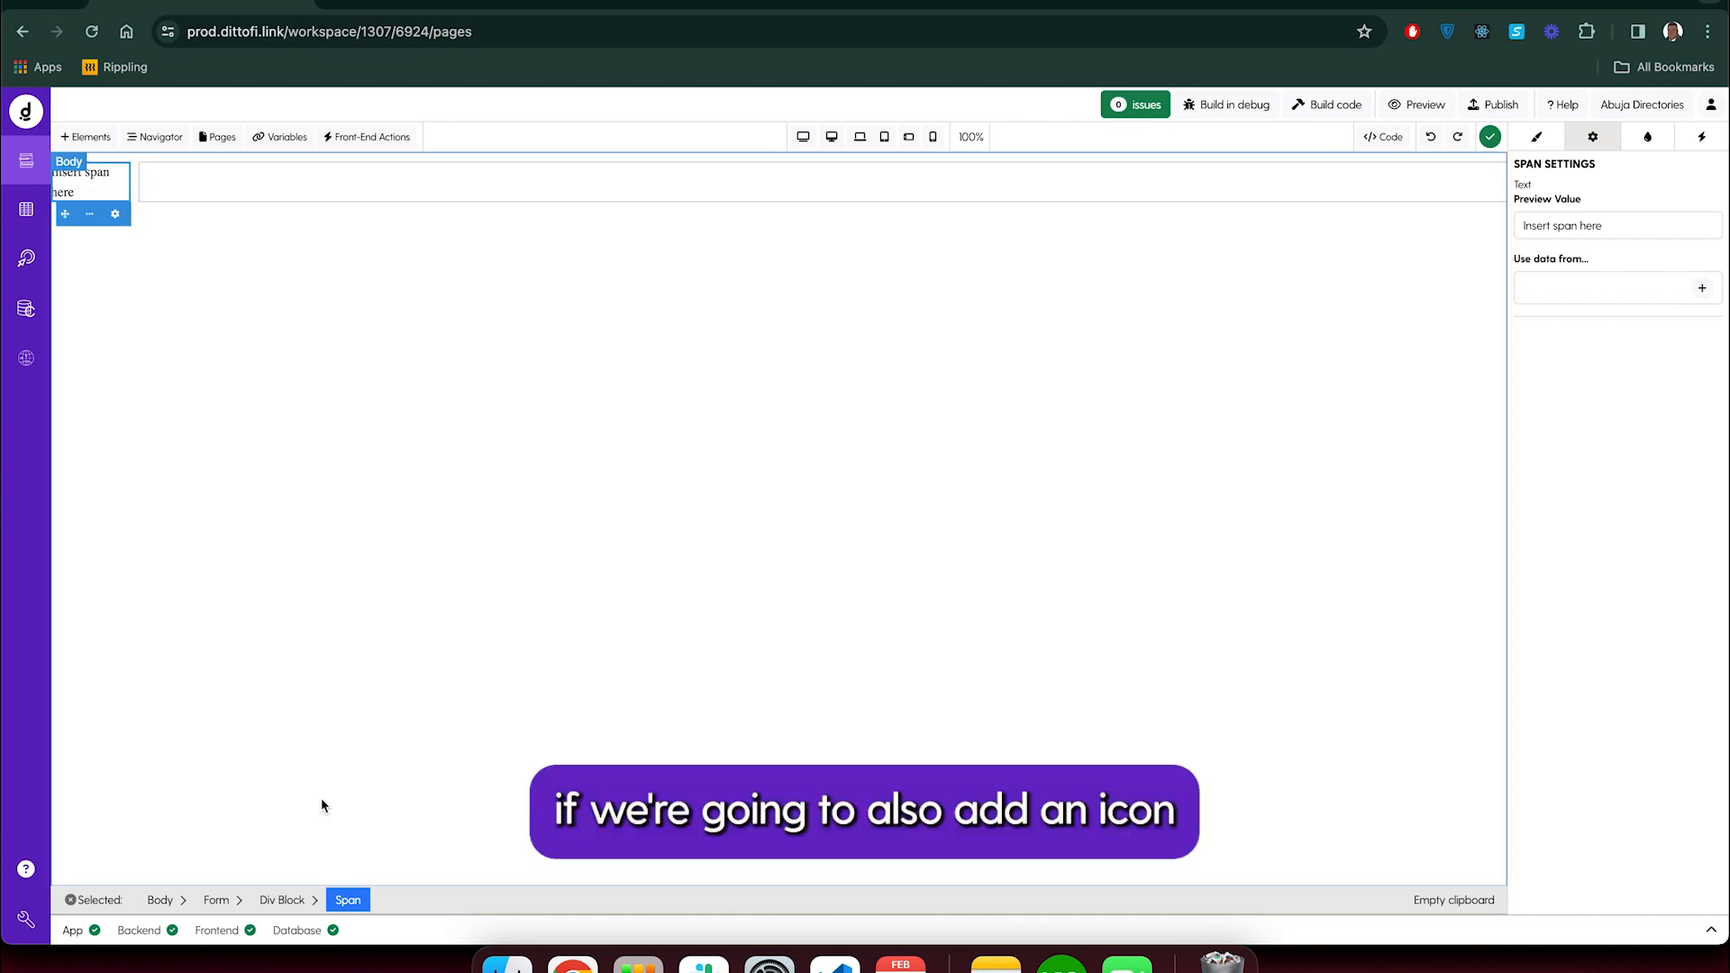
Add an Icon element to the page body below the form and select it
left_click(85, 136)
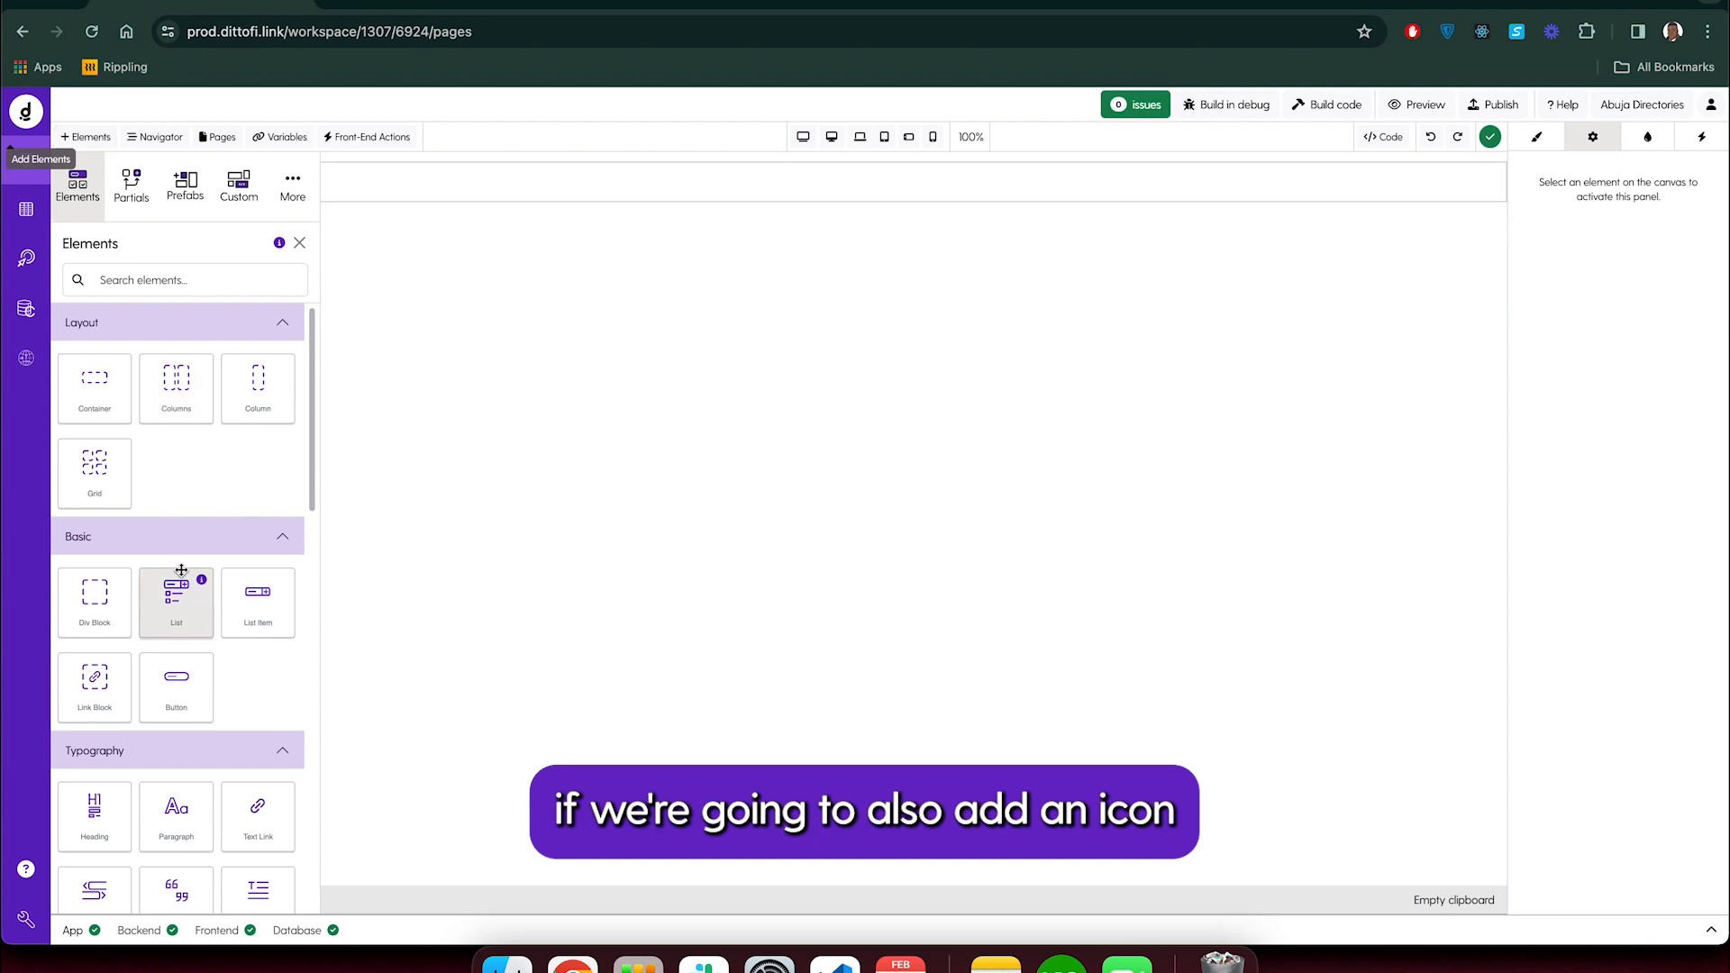
scroll(108, 811, "down", 5)
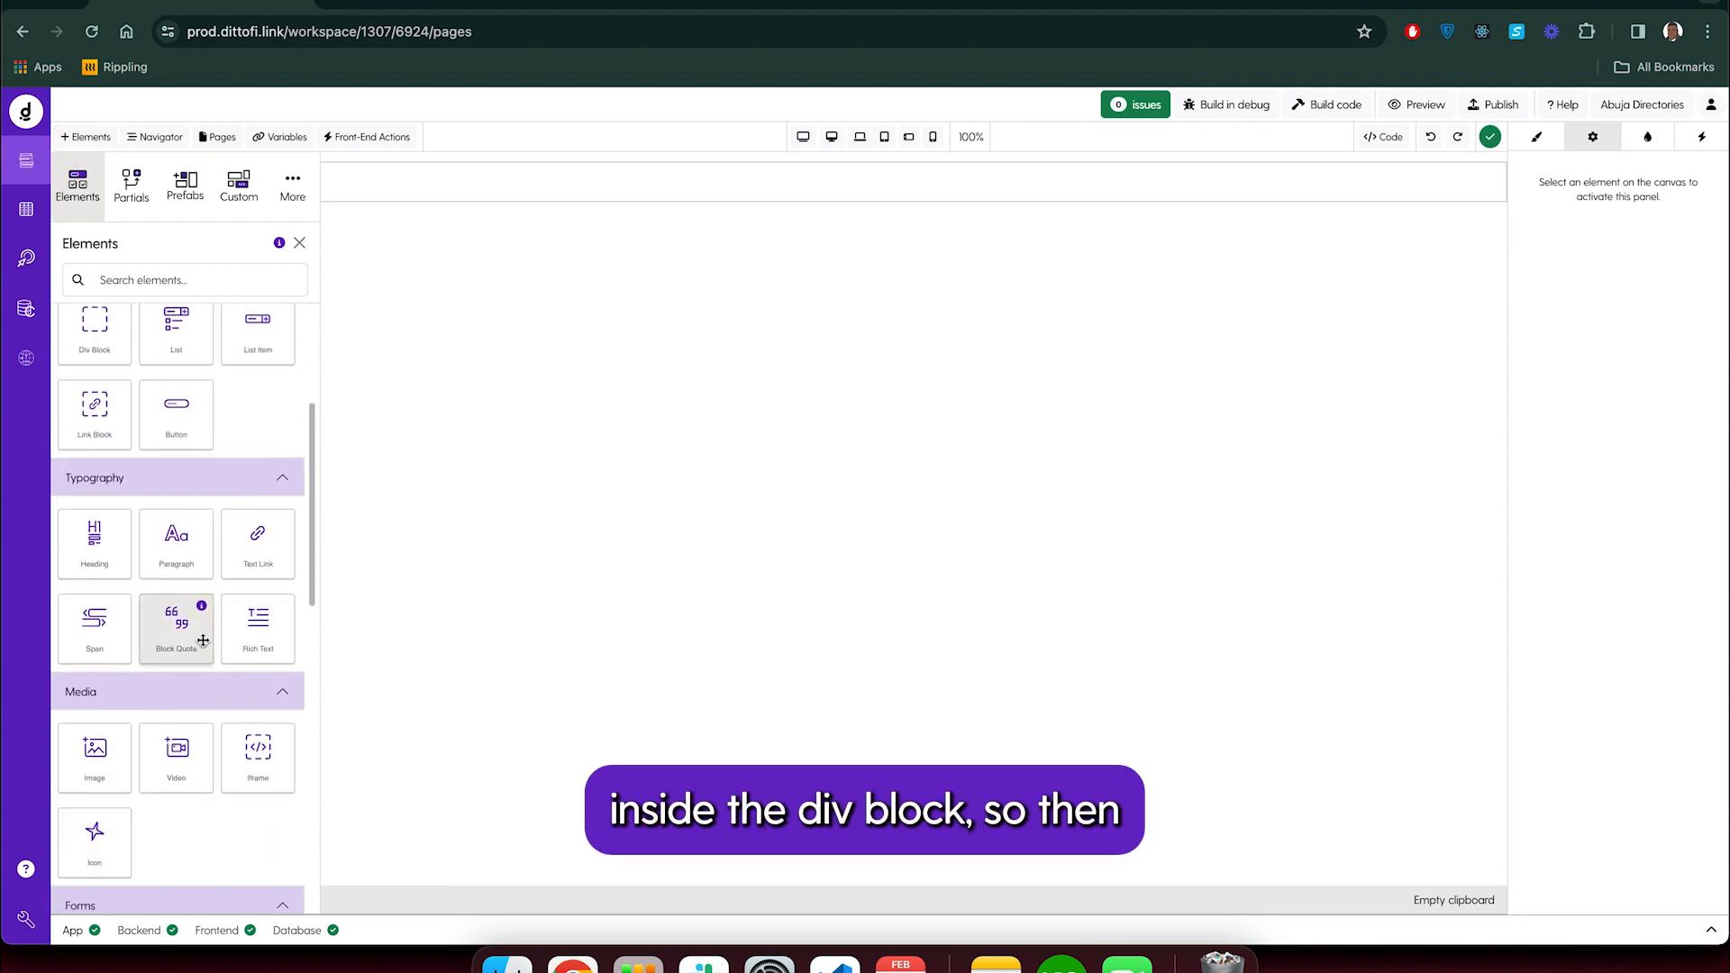
left_click_drag(91, 868, 400, 475)
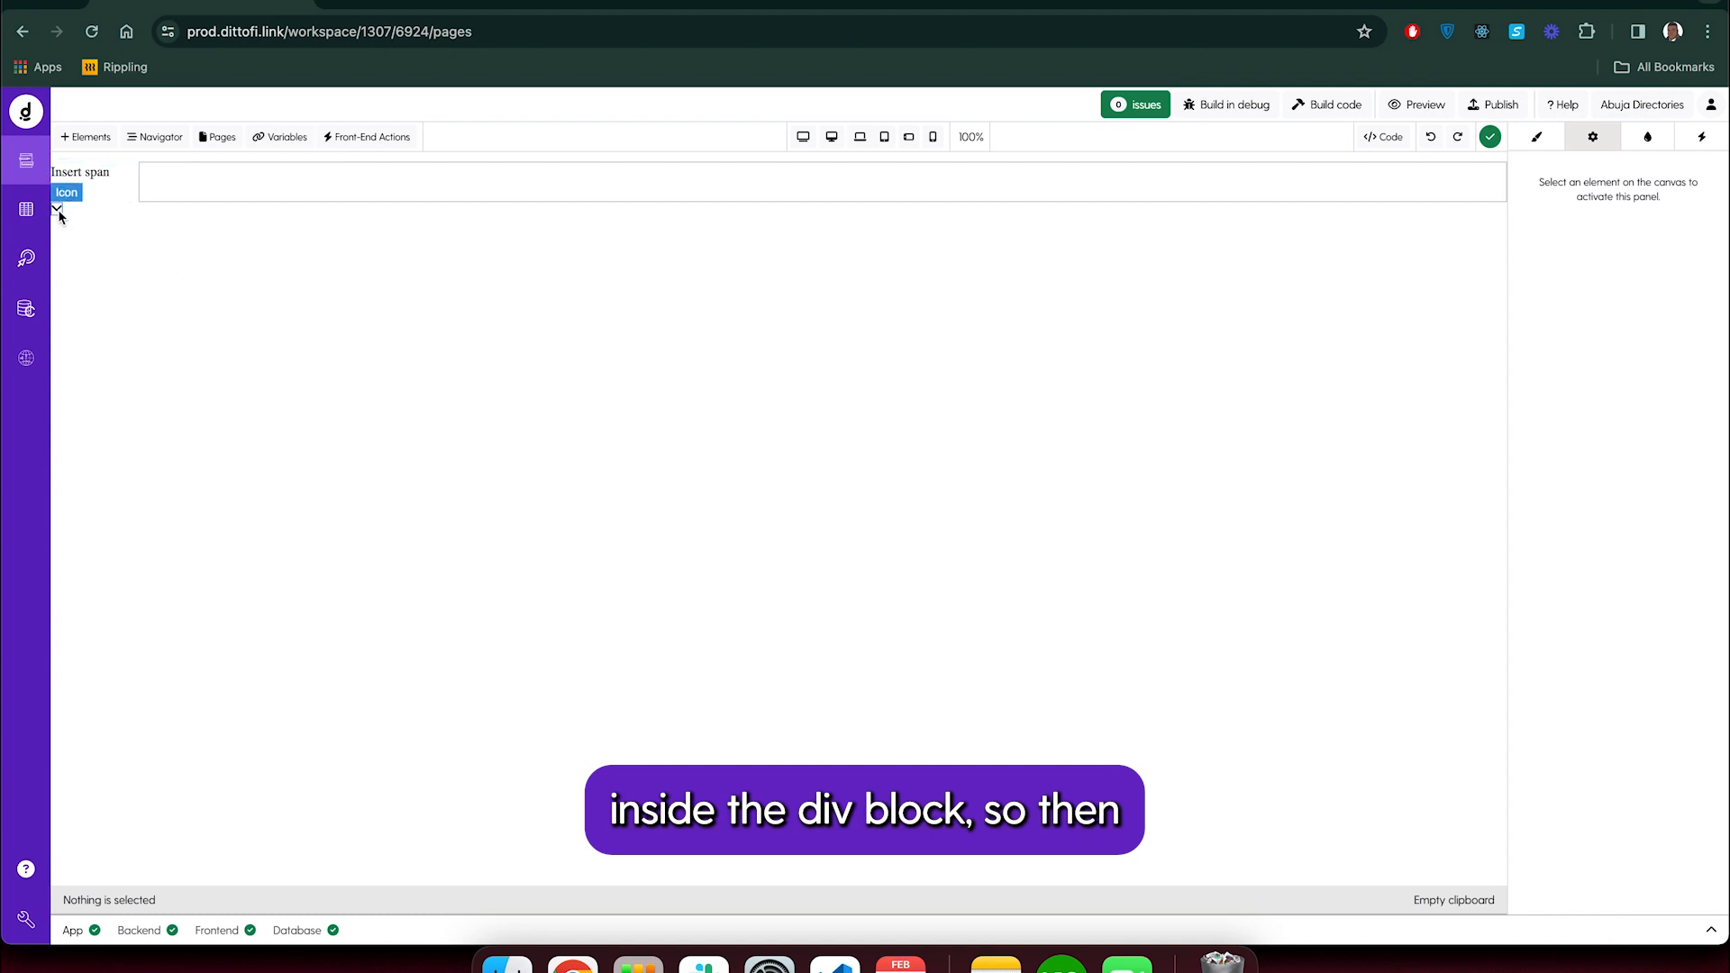
left_click(88, 204)
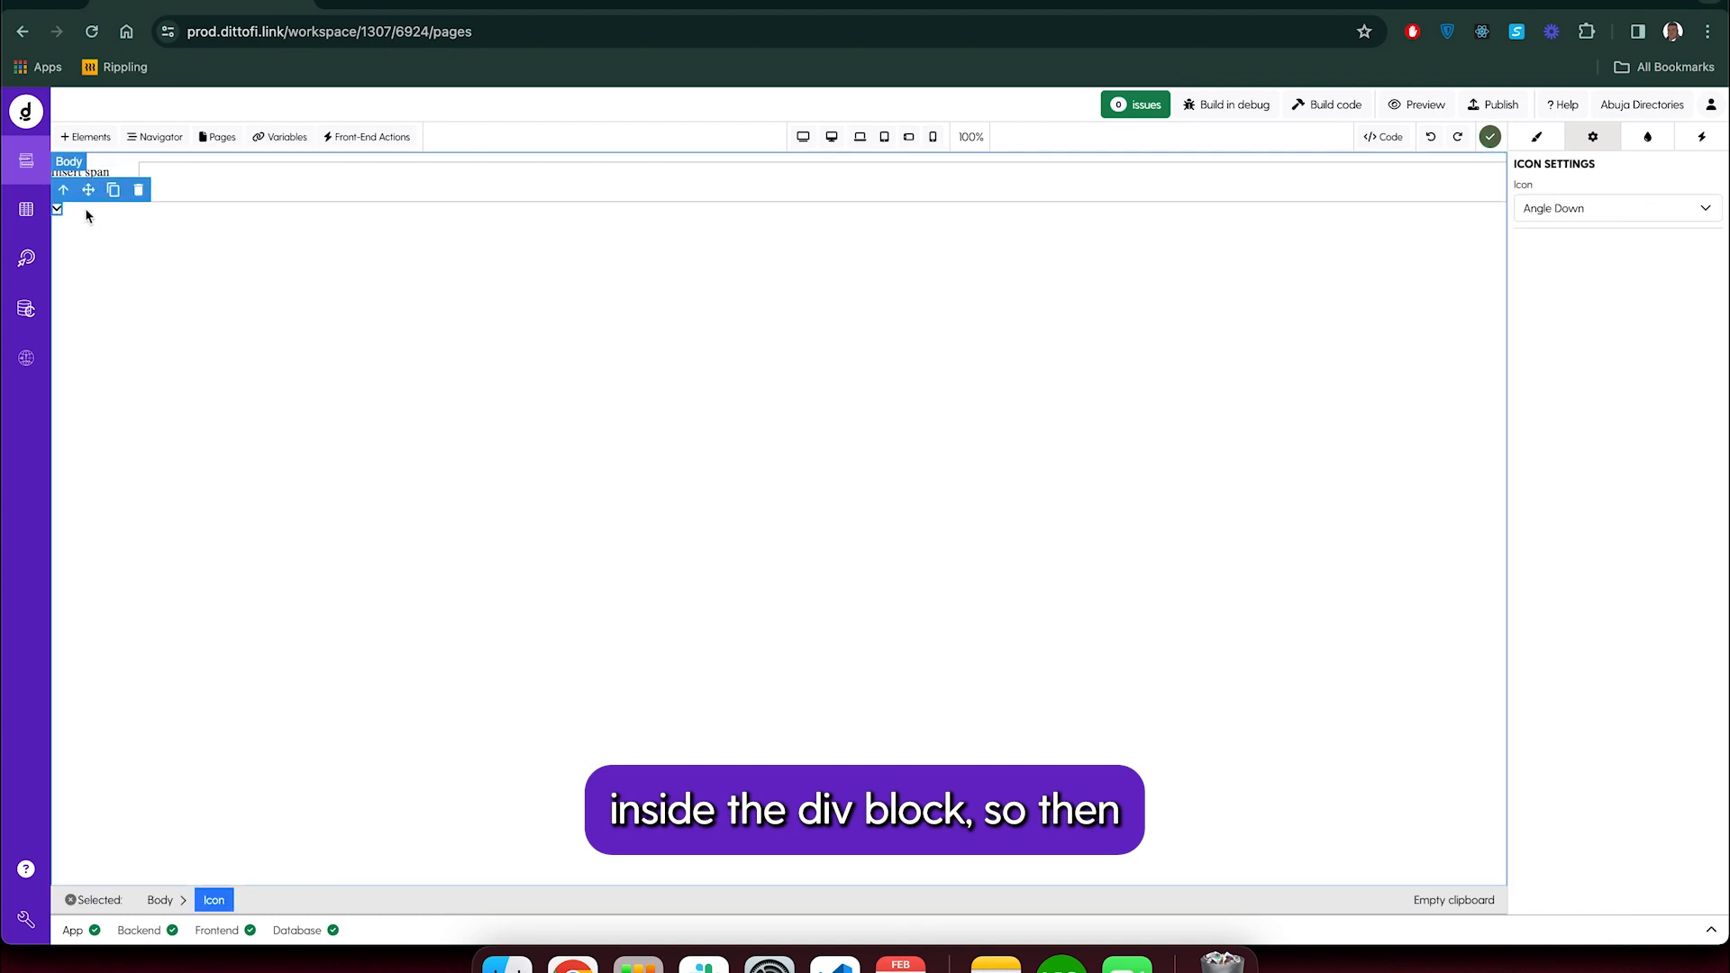
left_click(108, 167)
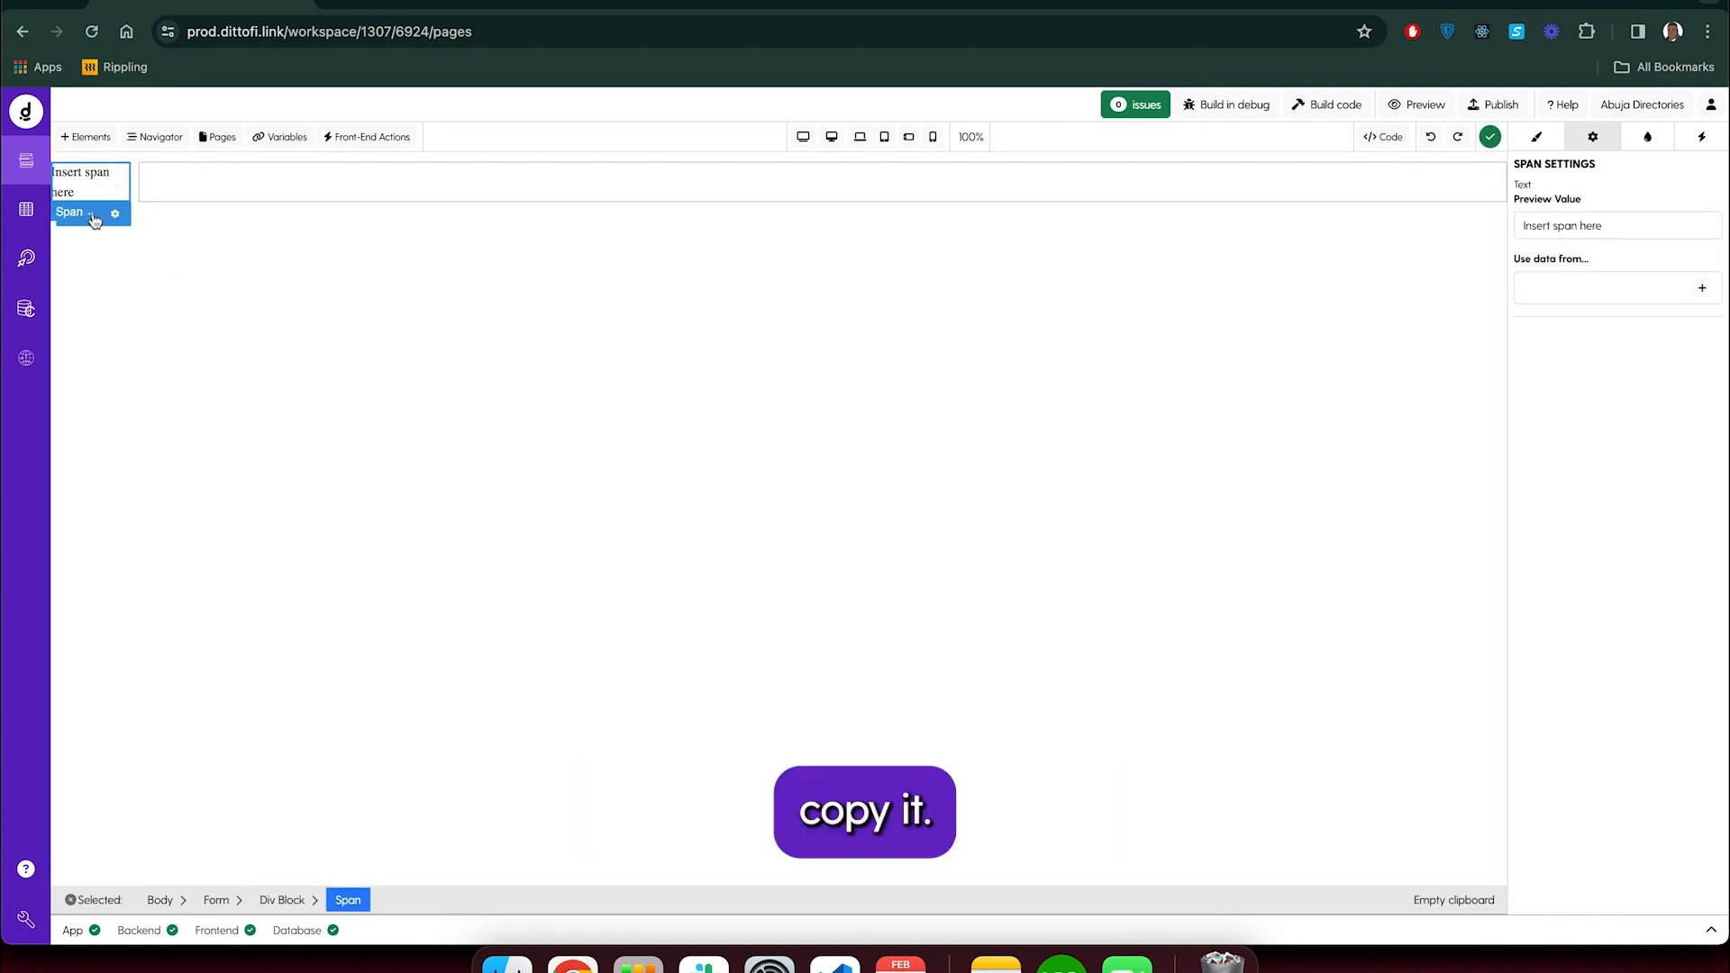
left_click(108, 279)
left_click(70, 211)
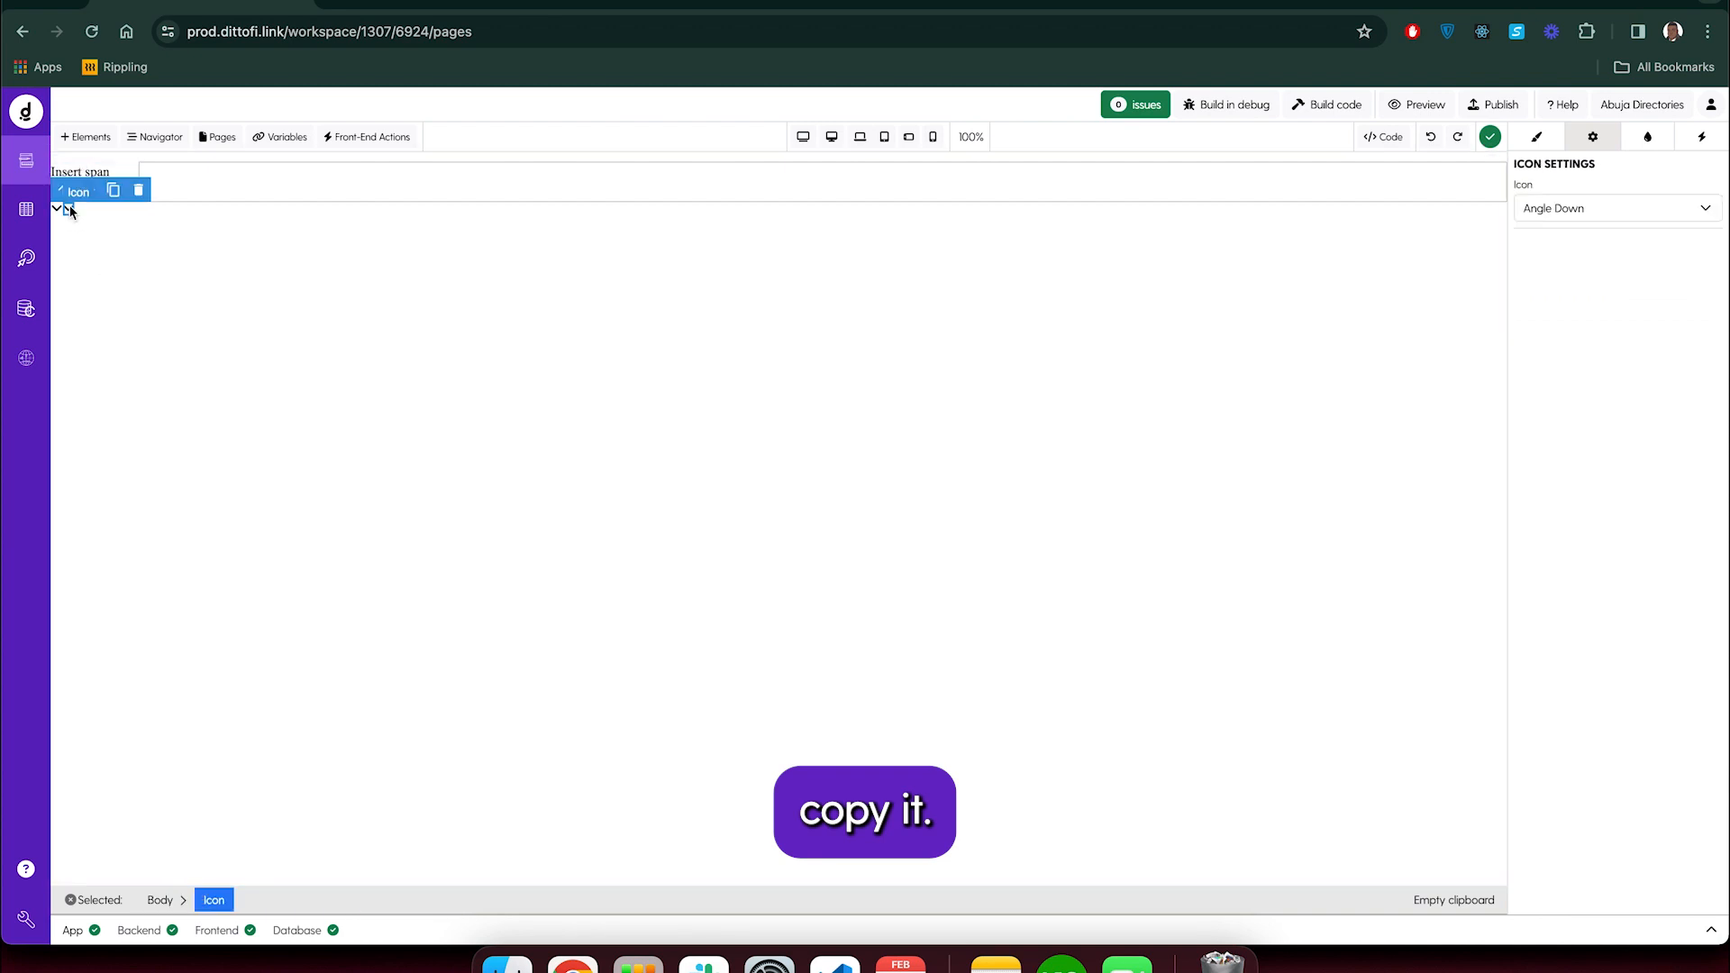
left_click(71, 211)
Copy the Icon from the page body and paste it inside the Div Block that holds the Span
left_click(61, 207)
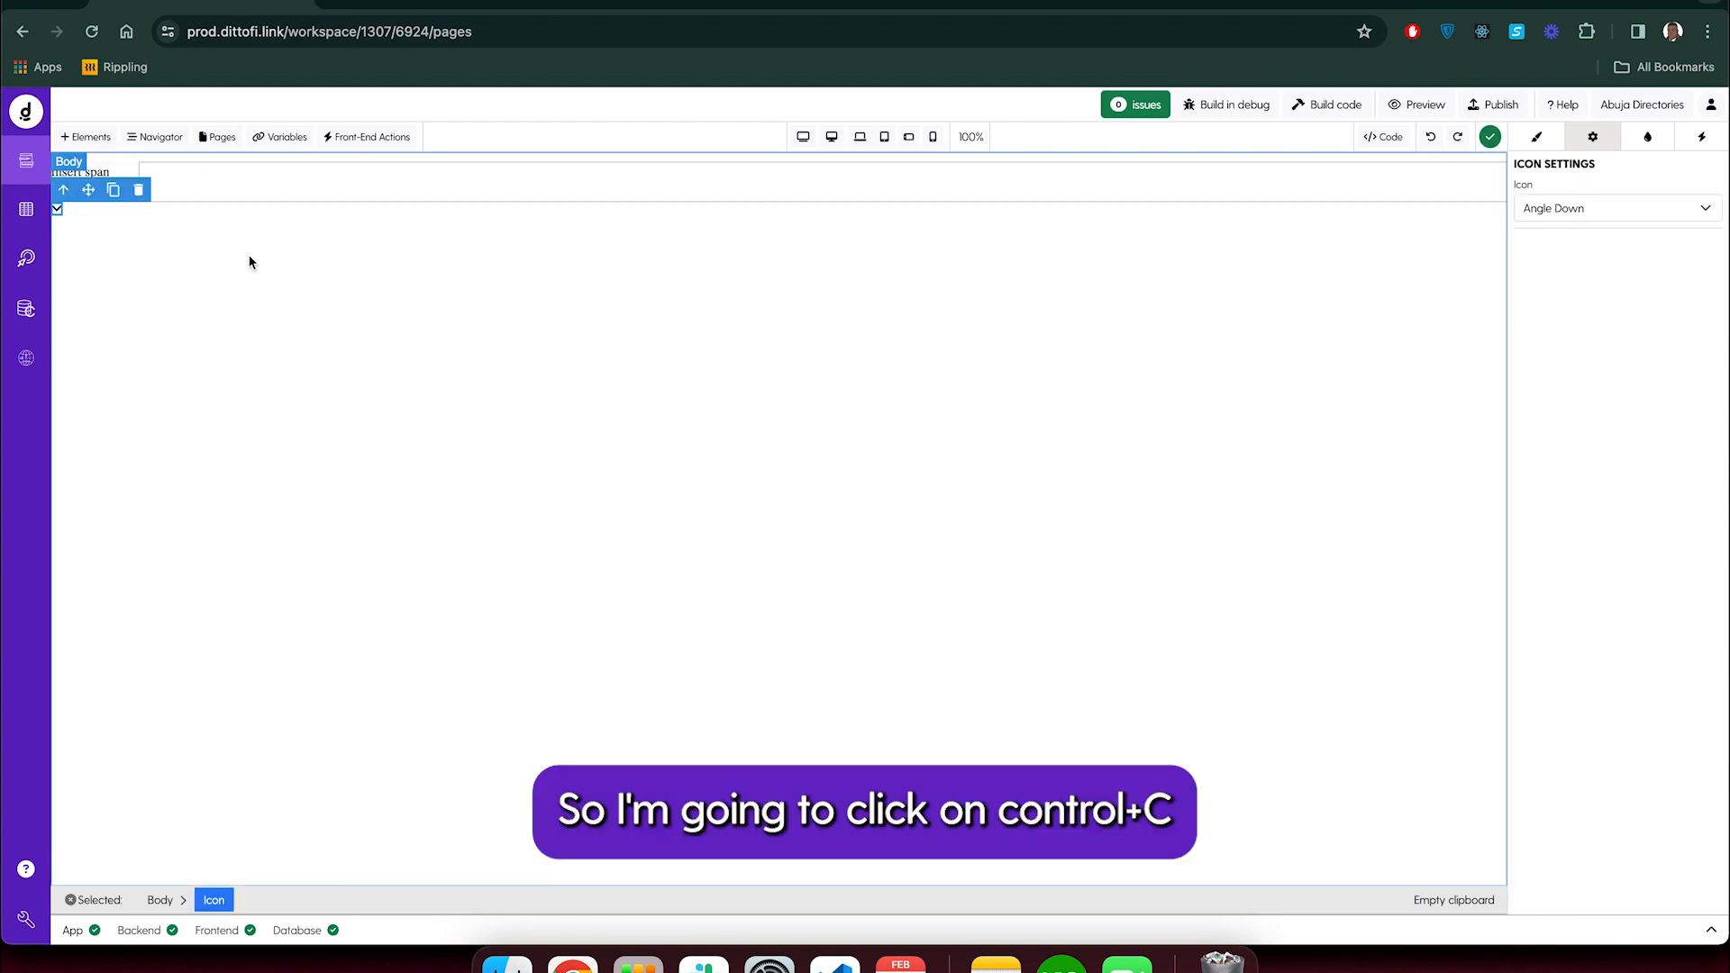
key("ctrl+c")
left_click(116, 170)
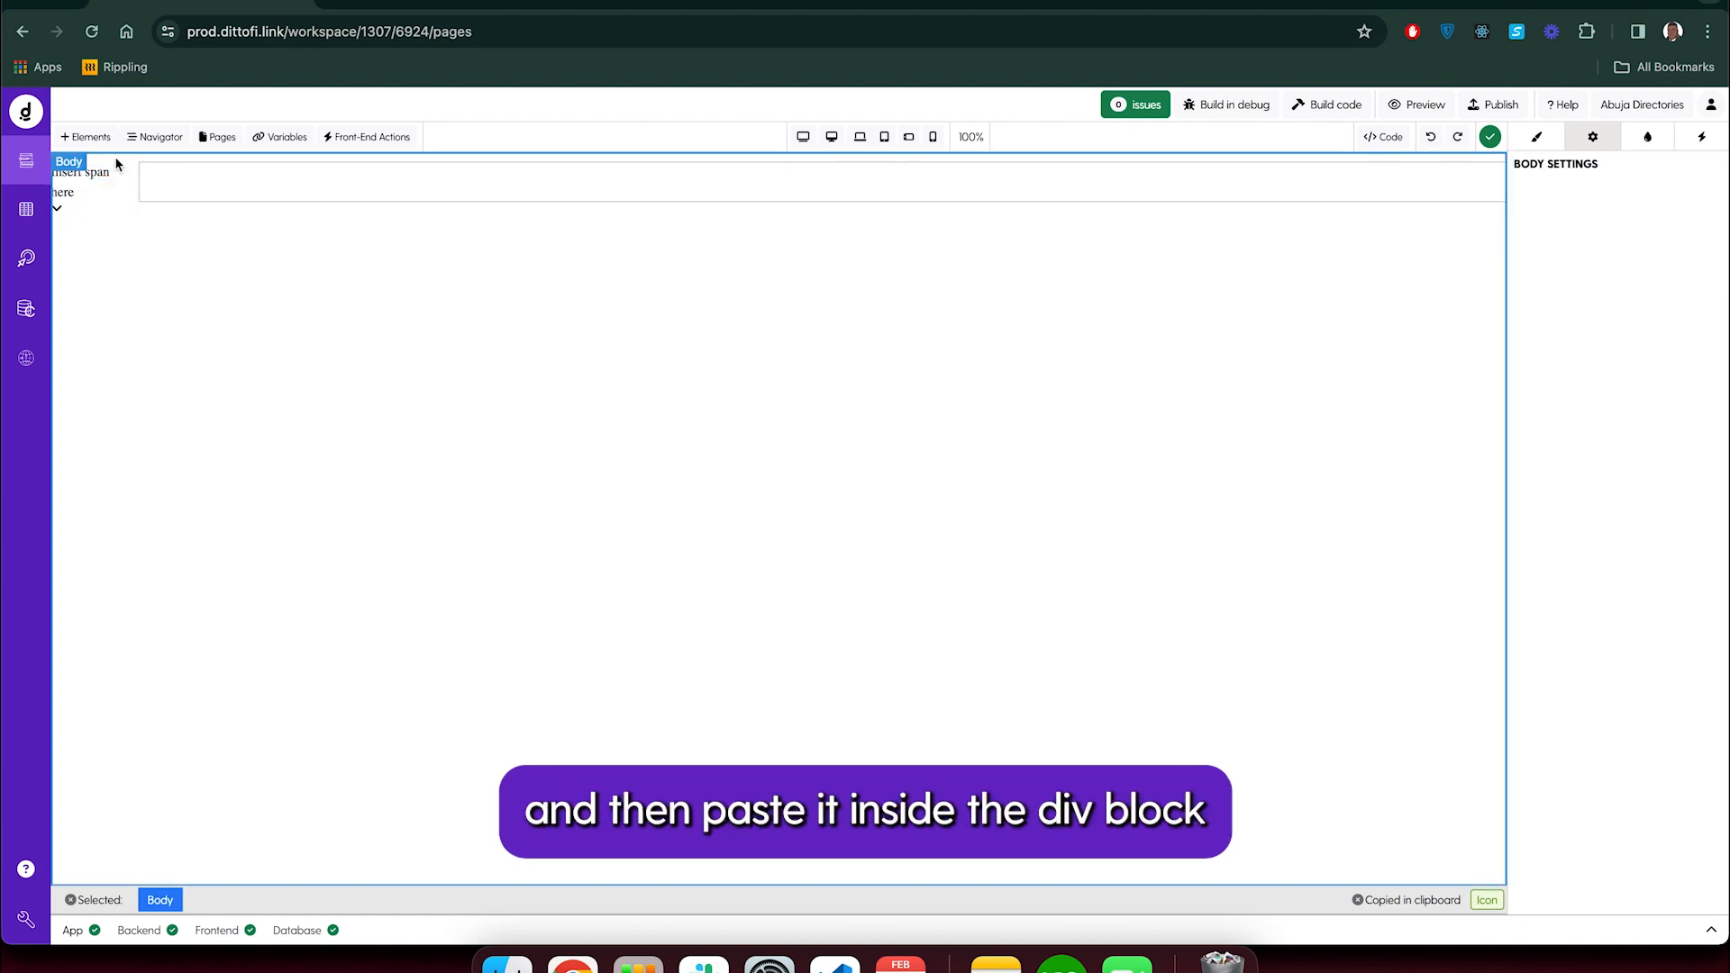
left_click(115, 172)
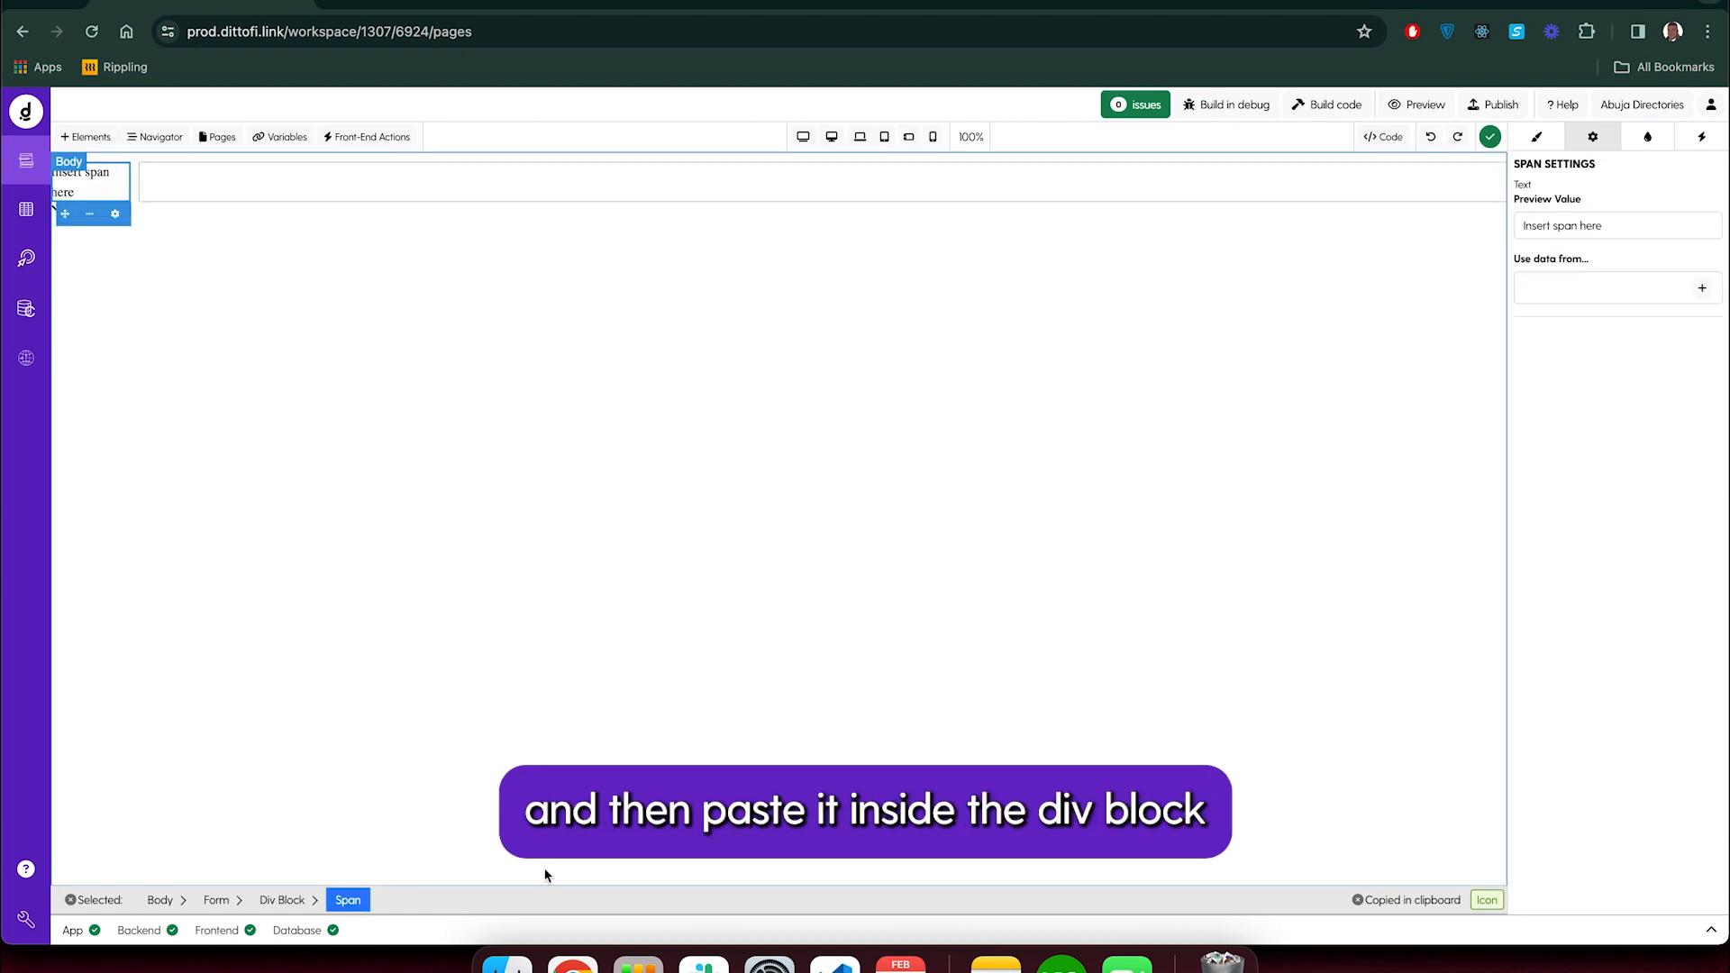
left_click(281, 900)
right_click(92, 213)
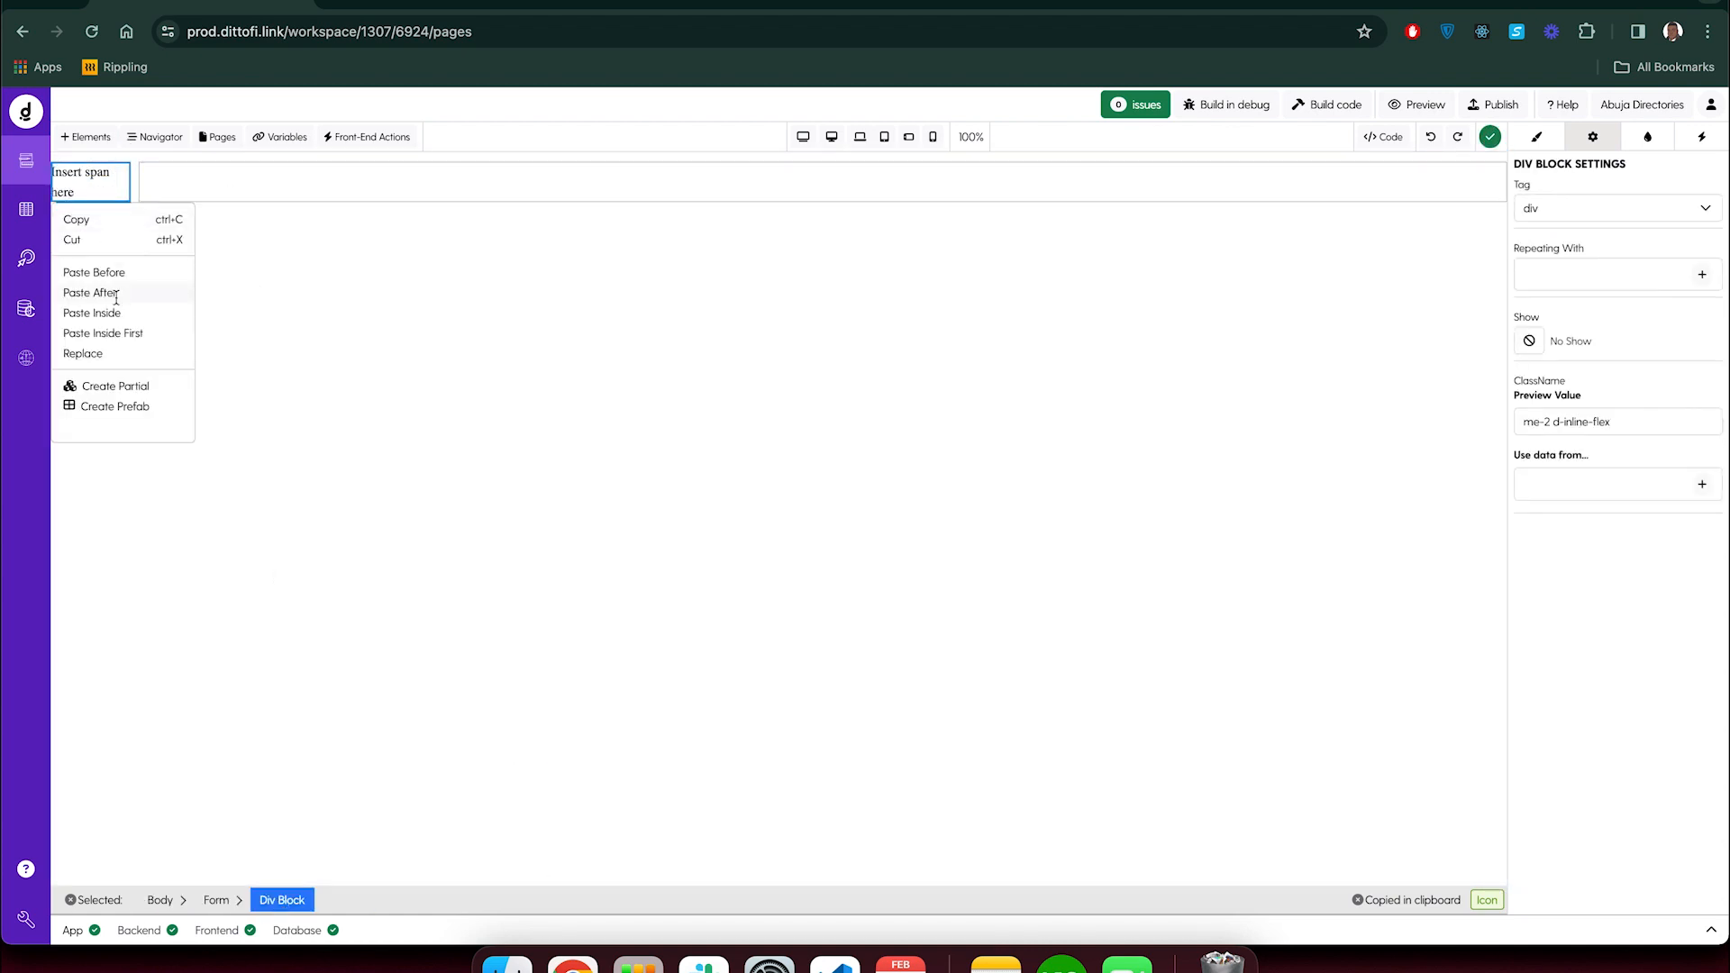
left_click(106, 313)
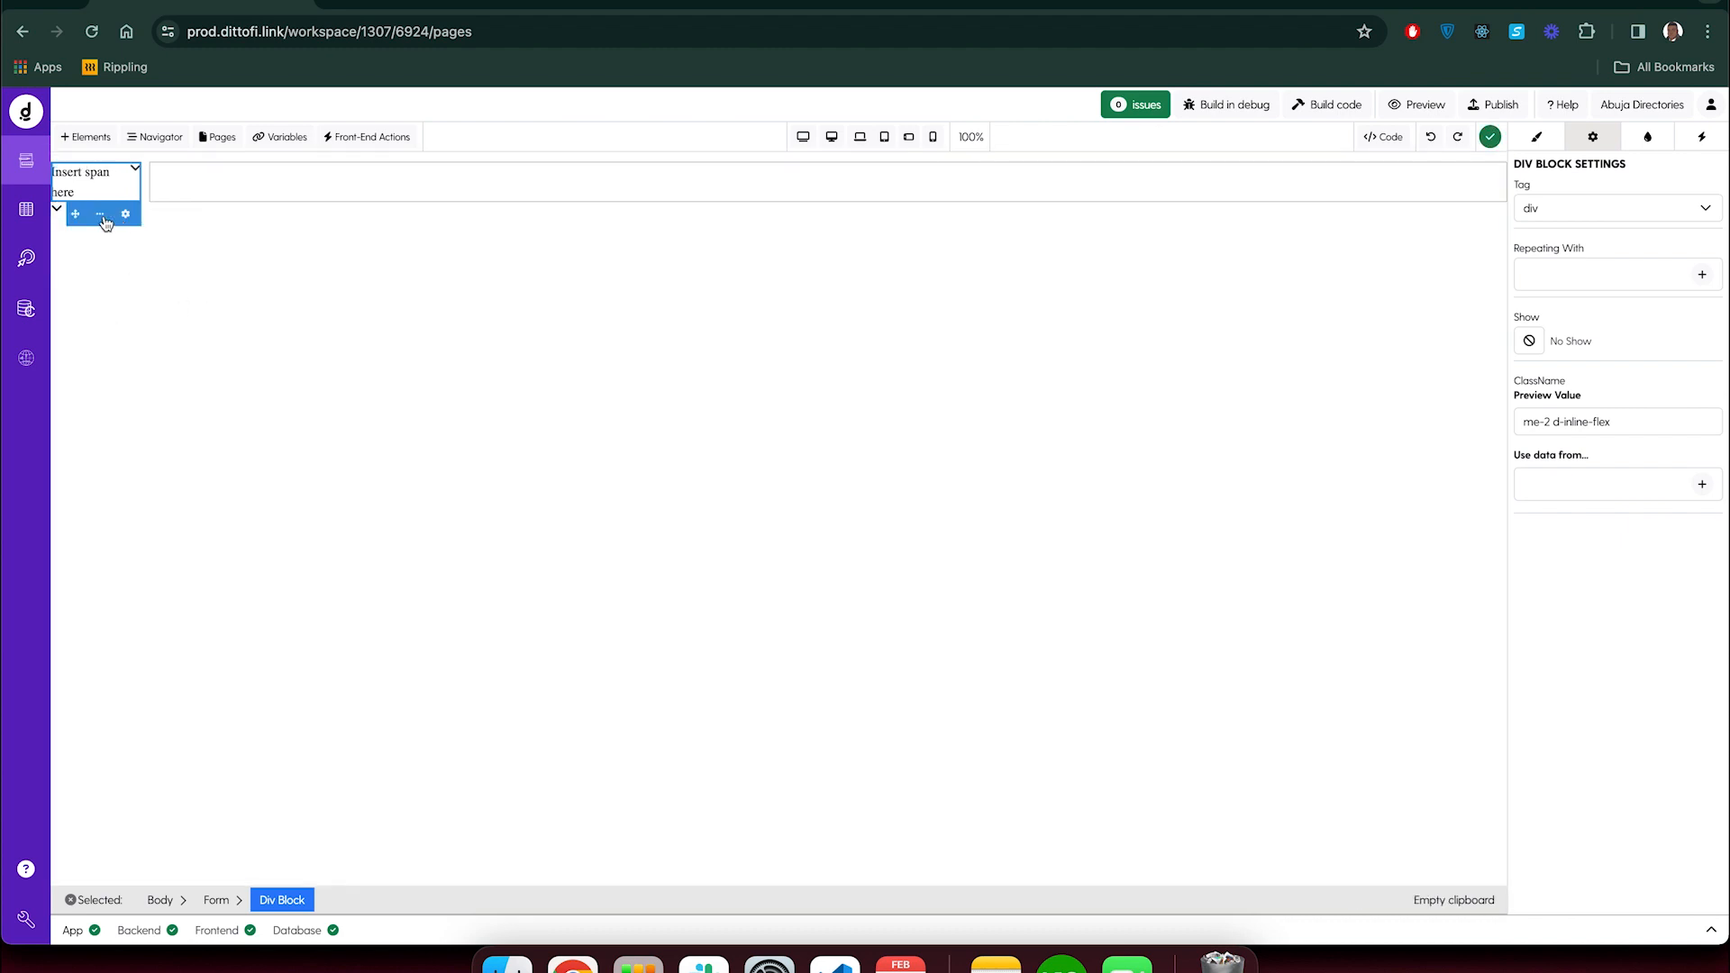
Delete the original Icon left in the page body below the form
left_click(101, 283)
left_click(57, 209)
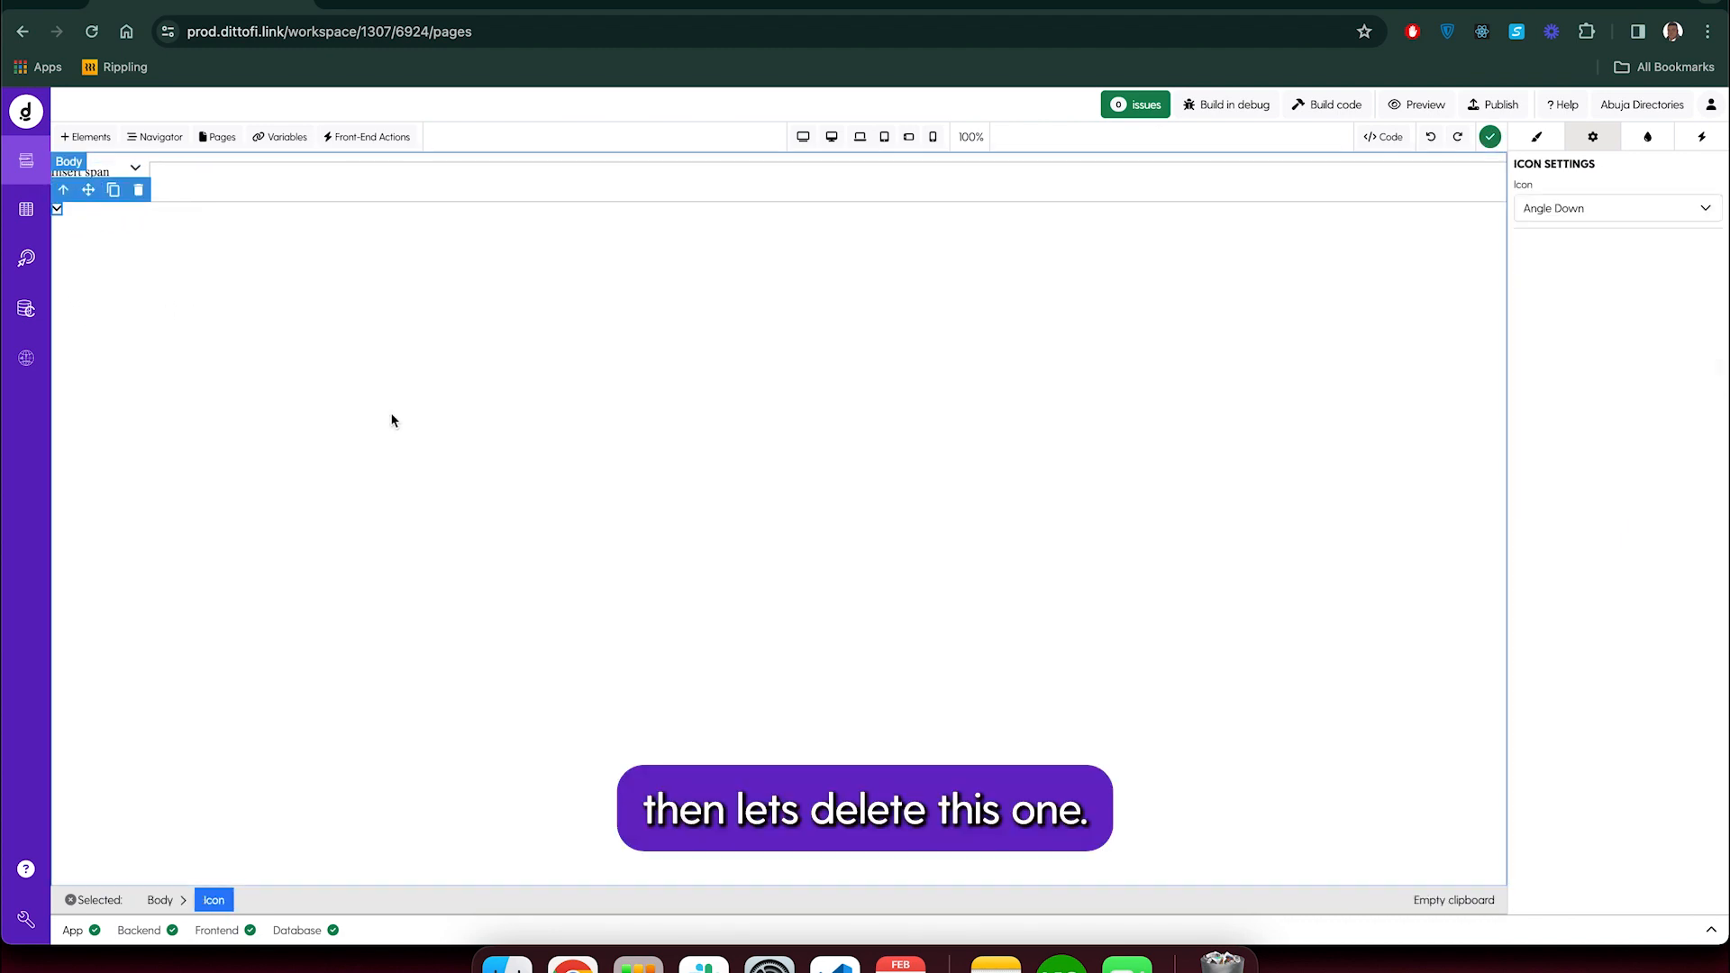
key("Delete")
Add the class text-nowrap to the Span inside the Div Block so its text stays on one line
left_click(109, 180)
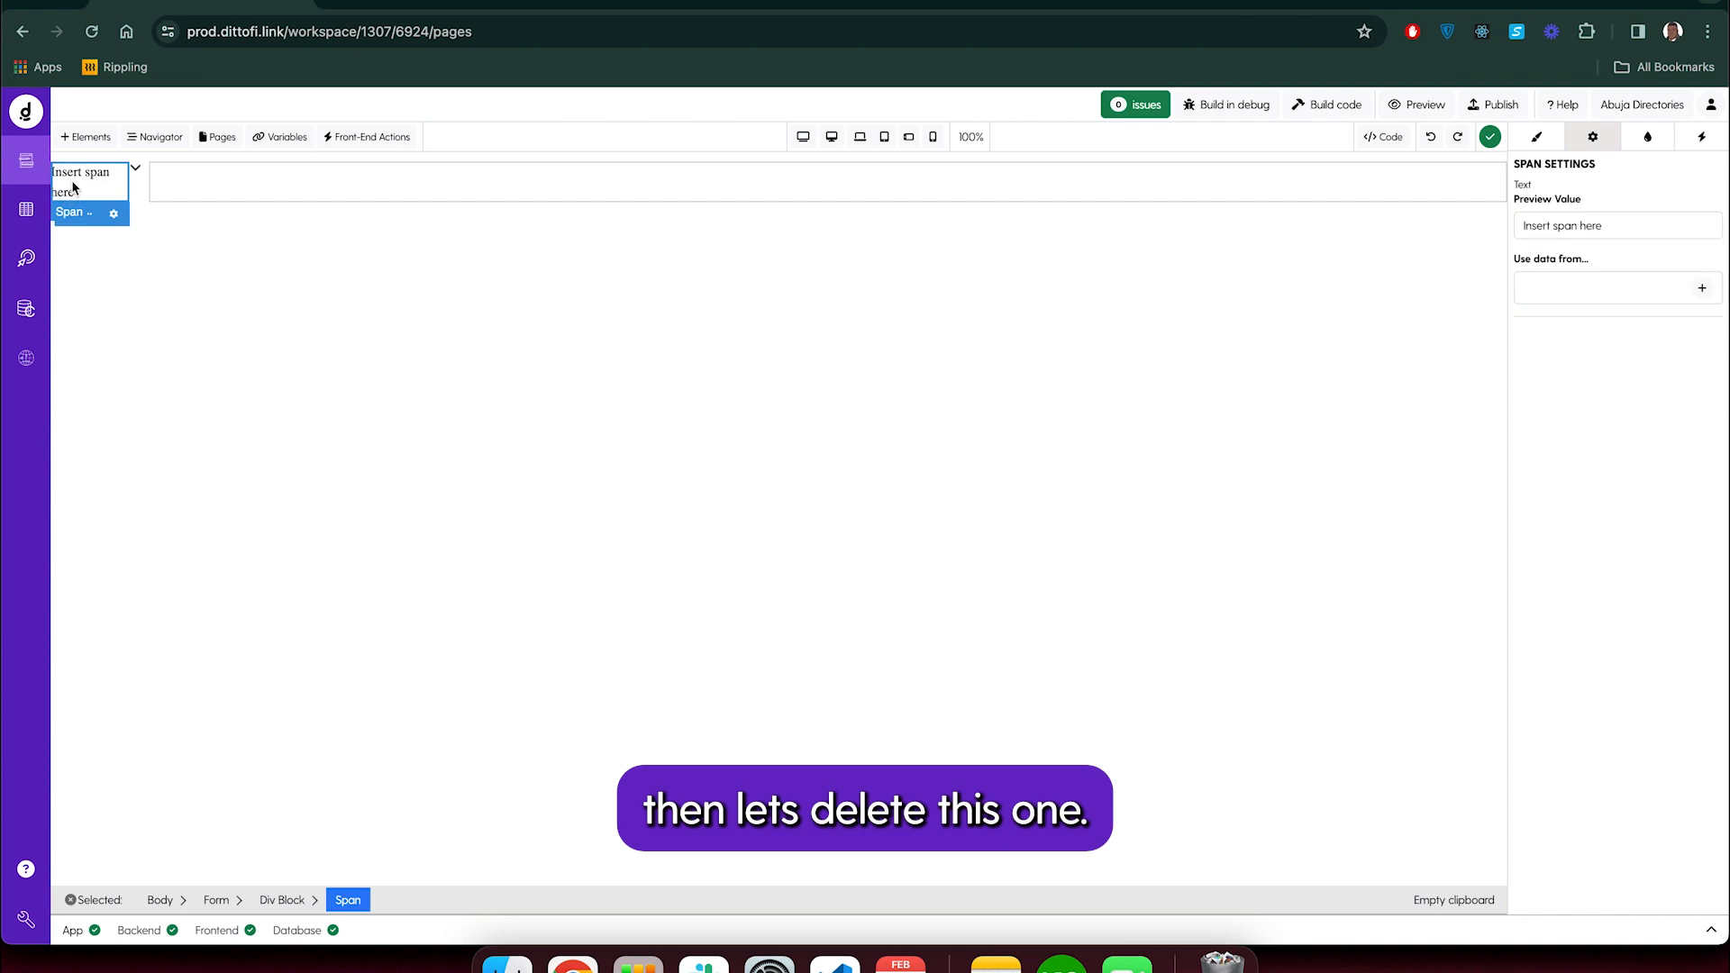
left_click(1536, 136)
left_click(518, 211)
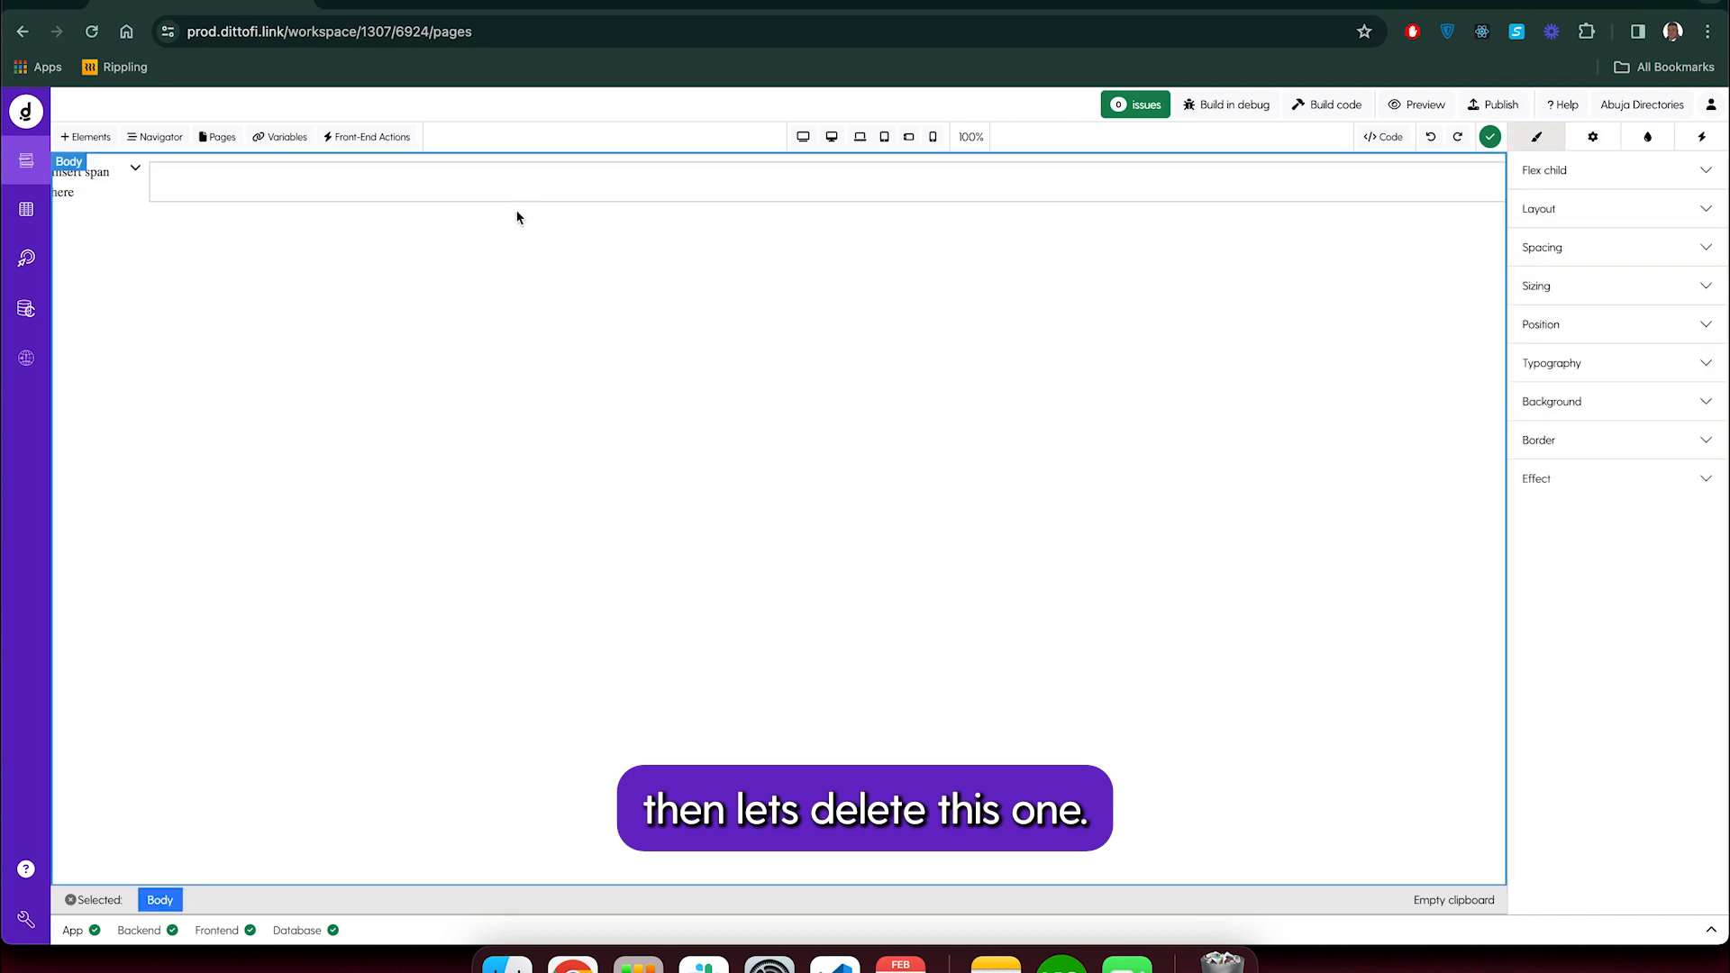
left_click(69, 191)
left_click(1536, 220)
type("text")
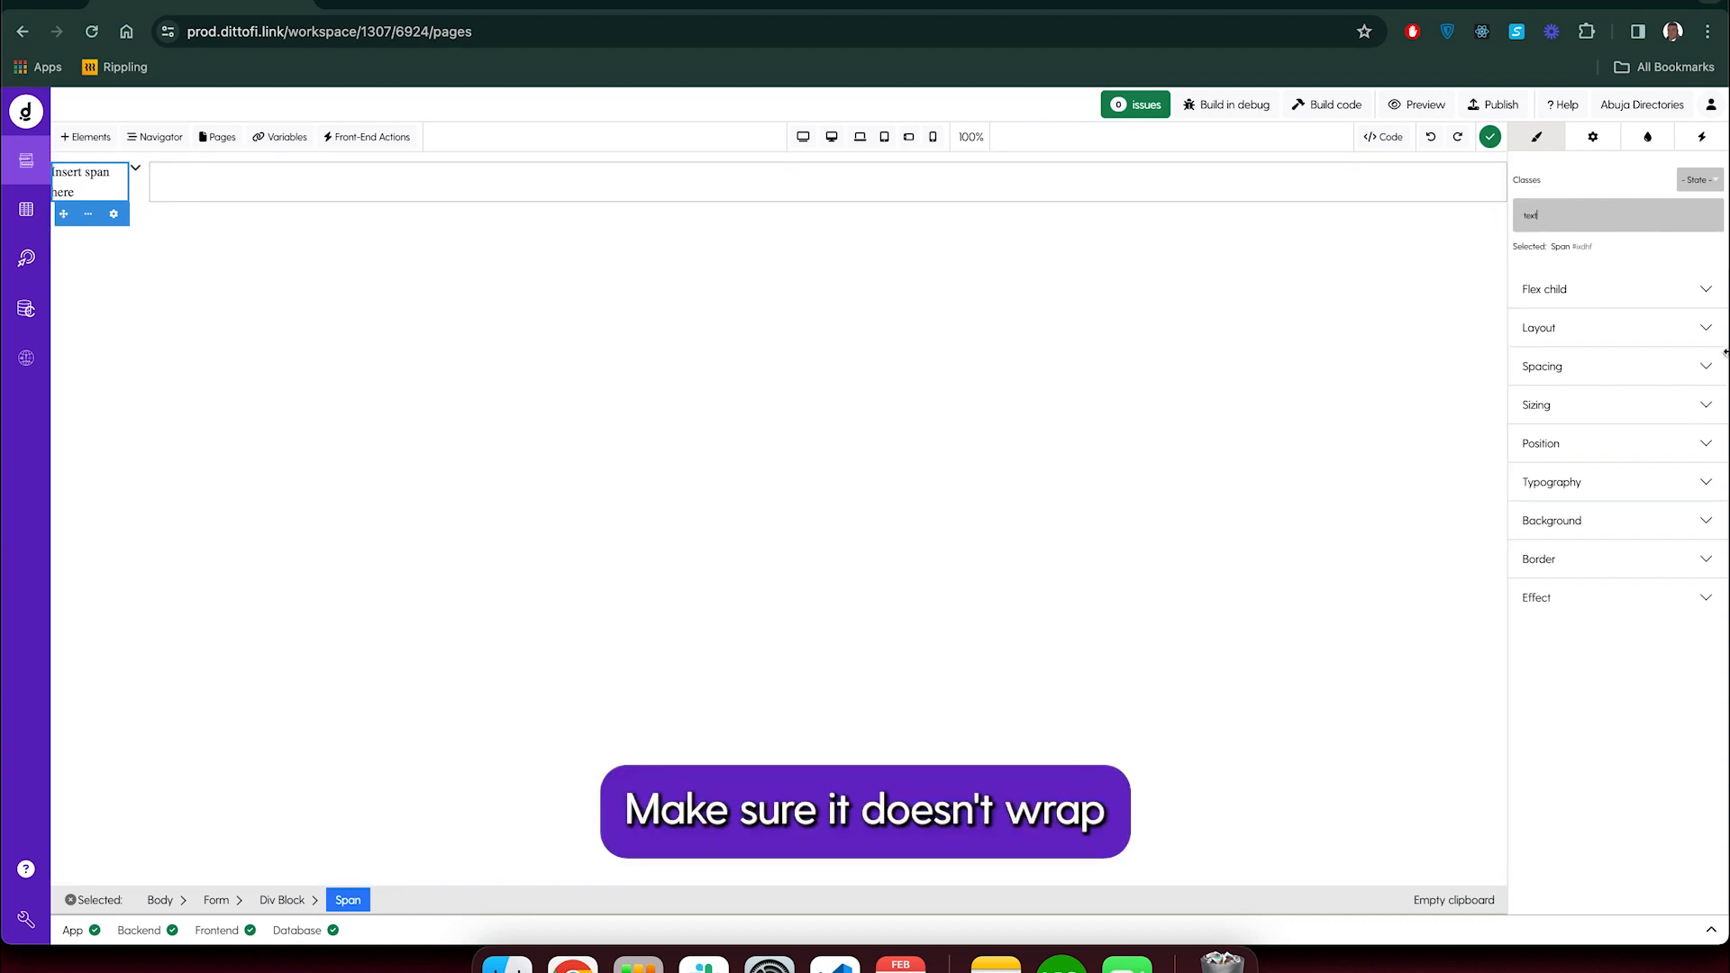
type("-nowrap")
key("Return")
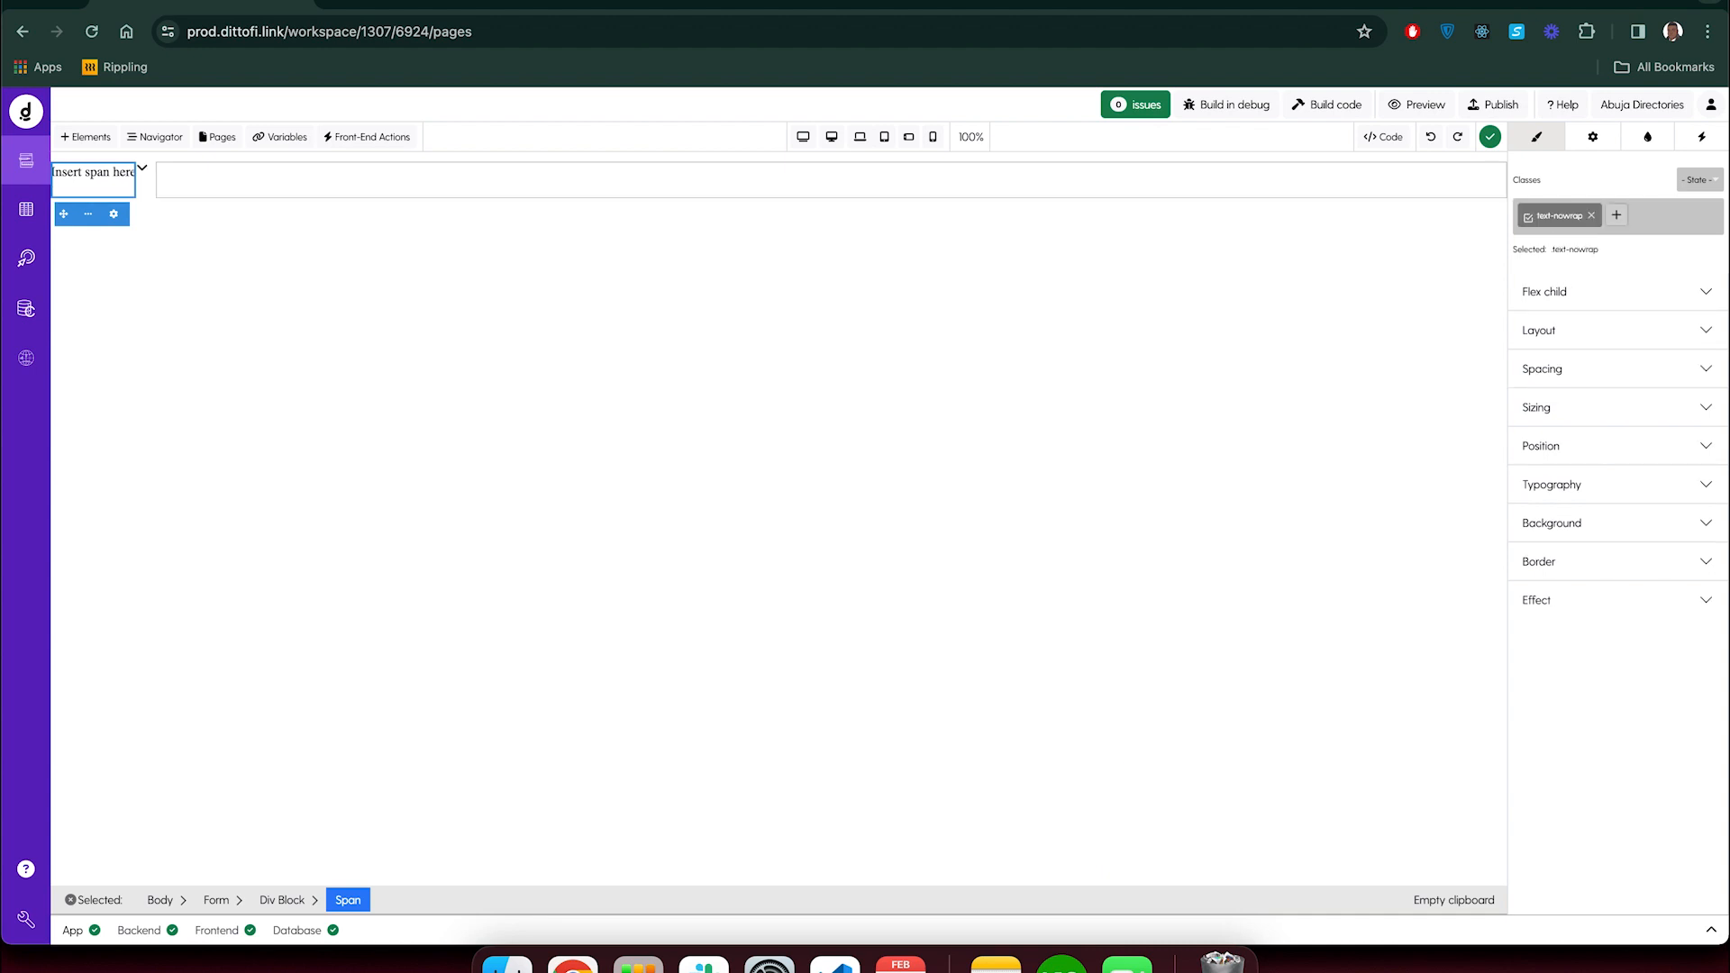
Add the class align-items-center to the Div Block that holds the Span and Icon
left_click(143, 180)
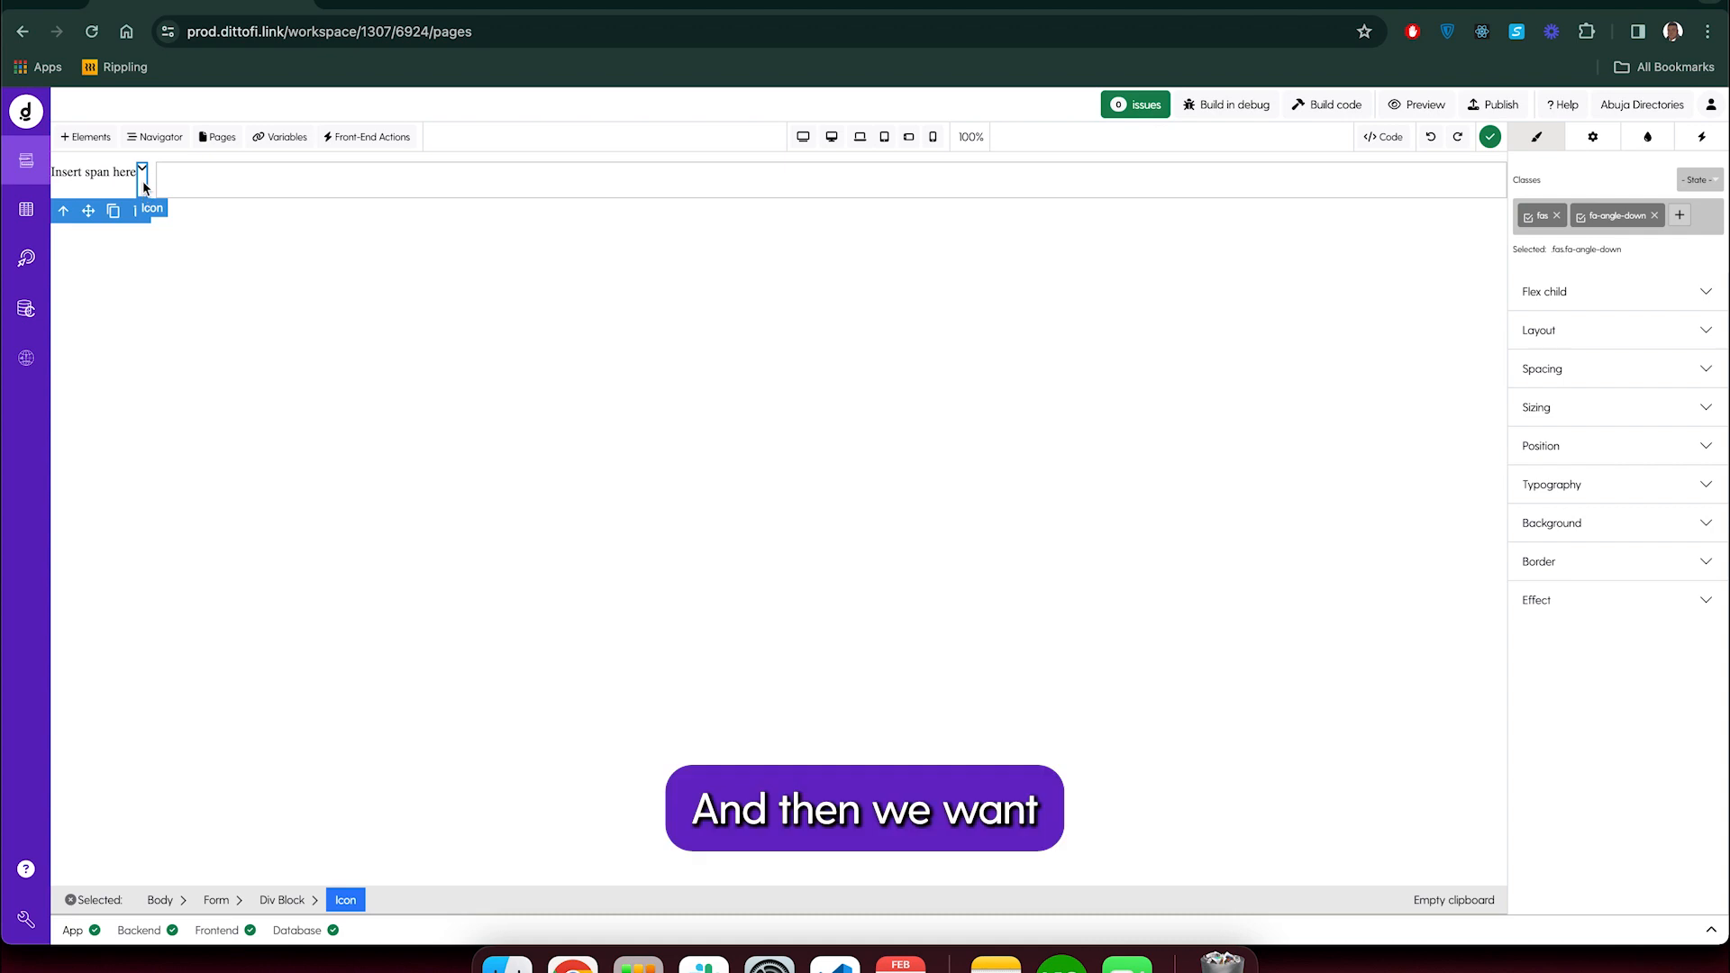
left_click(282, 900)
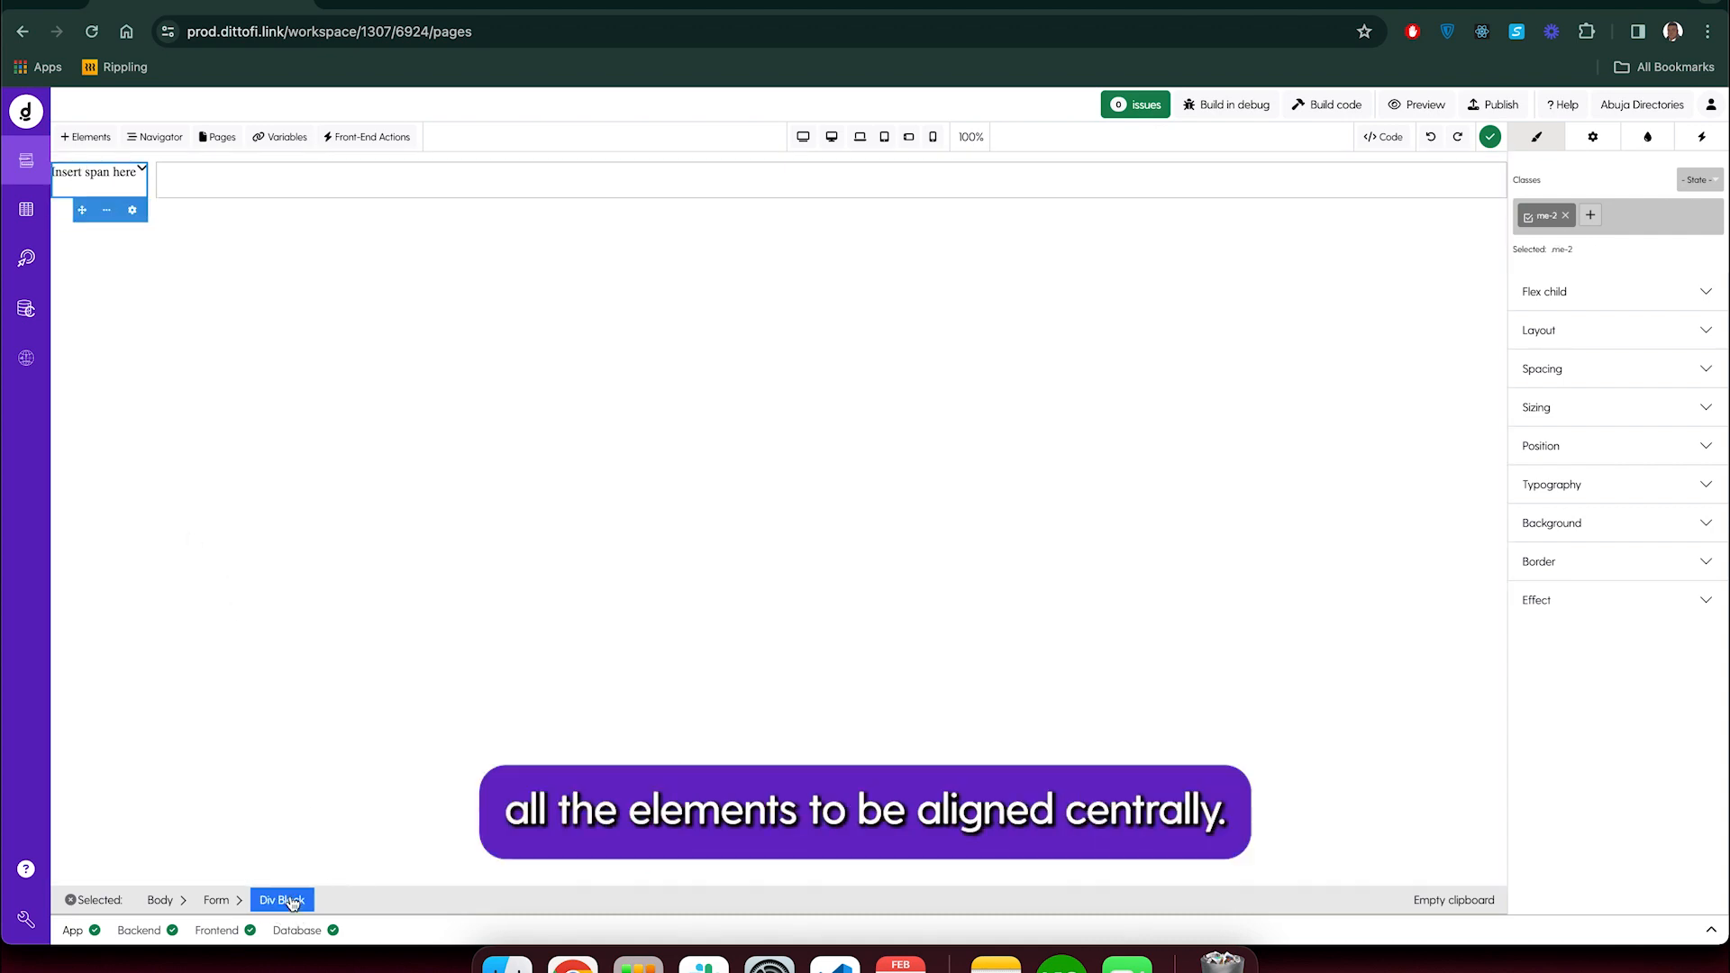
left_click(1590, 214)
type("align-items-ce")
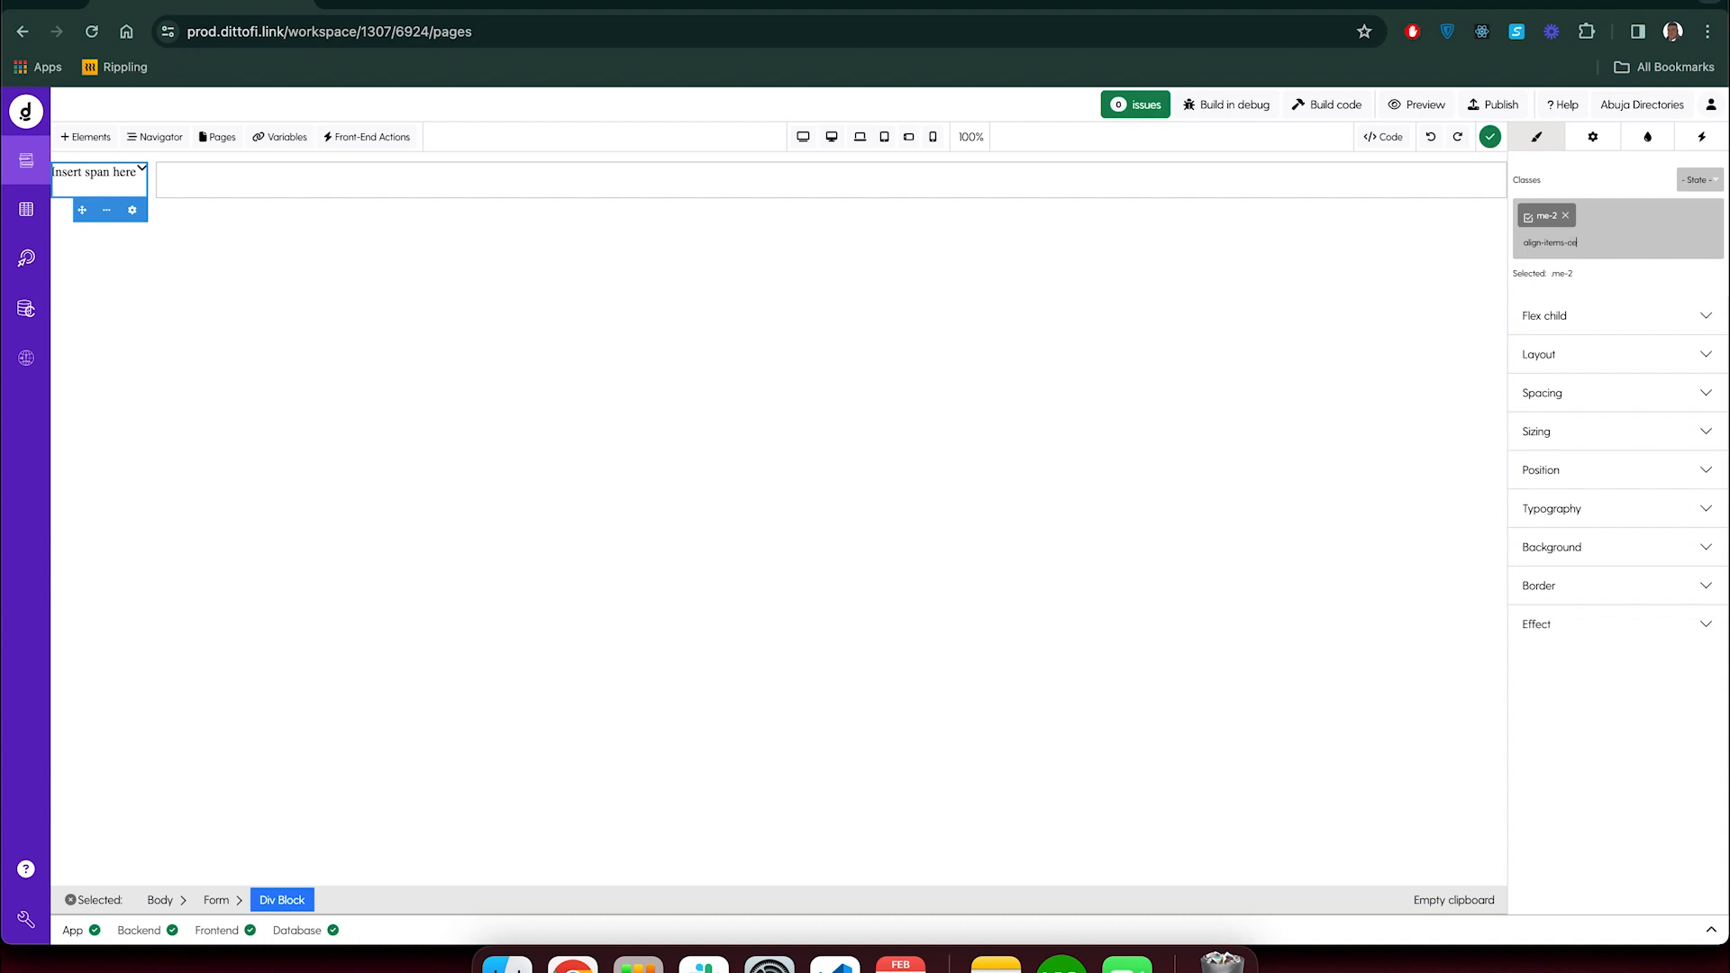
key("Return")
Add the spacing class me-1 to the Span inside the Div Block
left_click(133, 185)
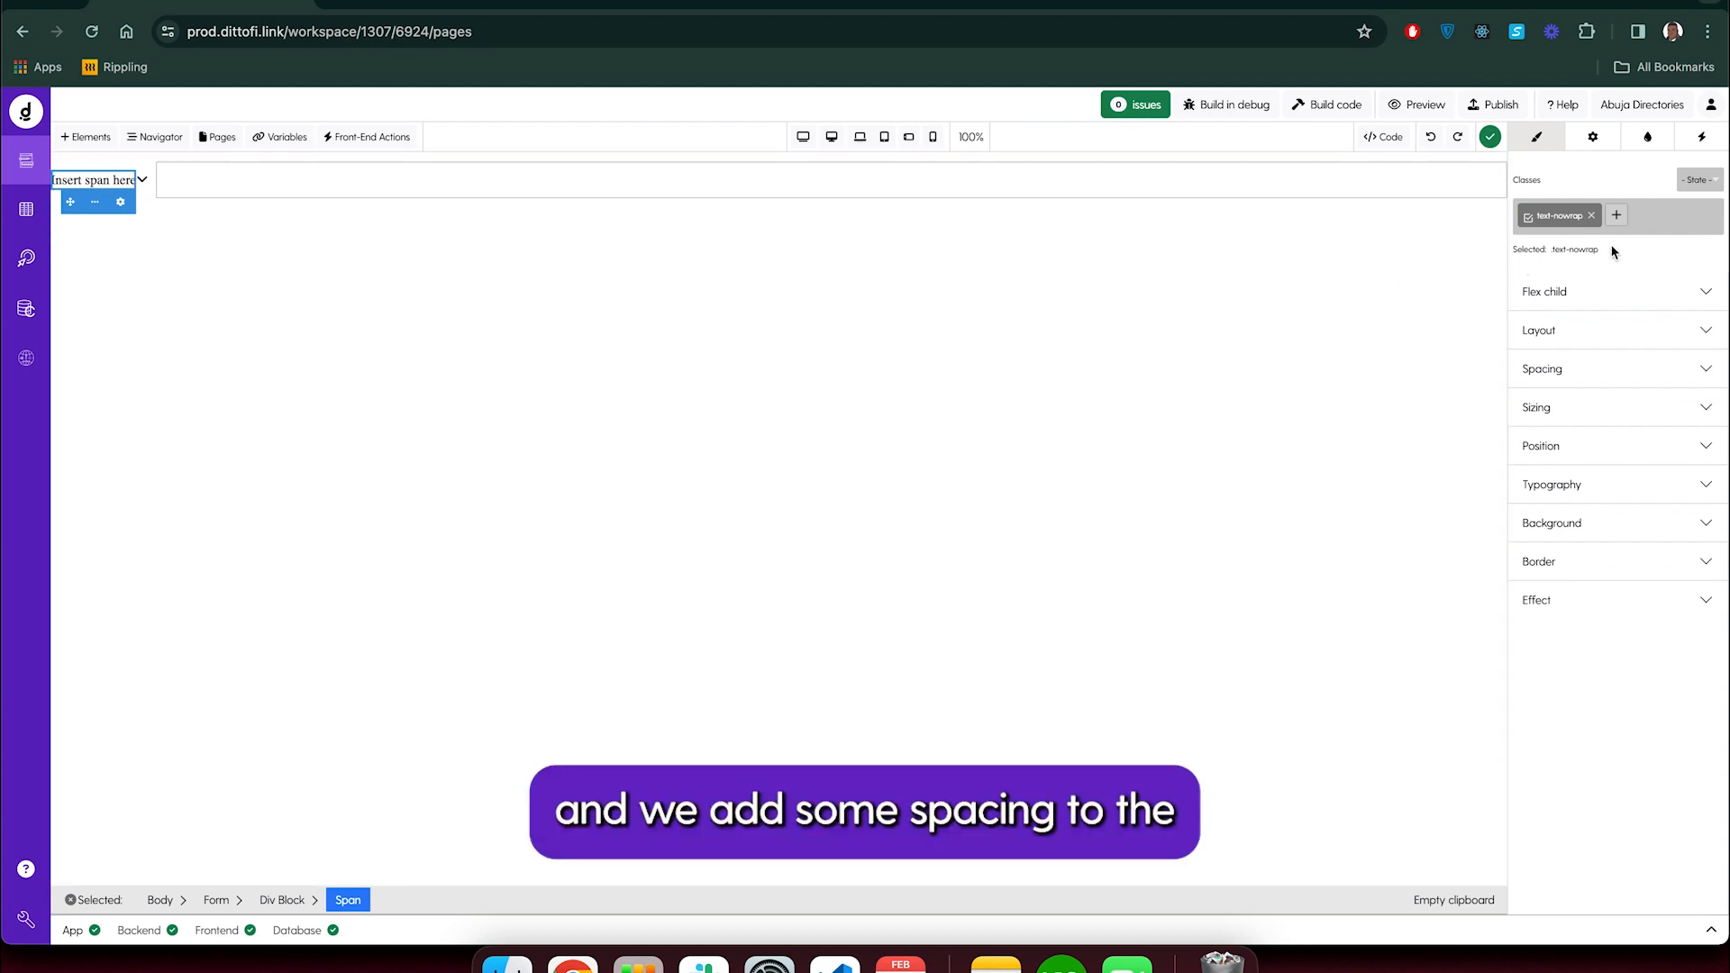
left_click(1617, 214)
type("me-1")
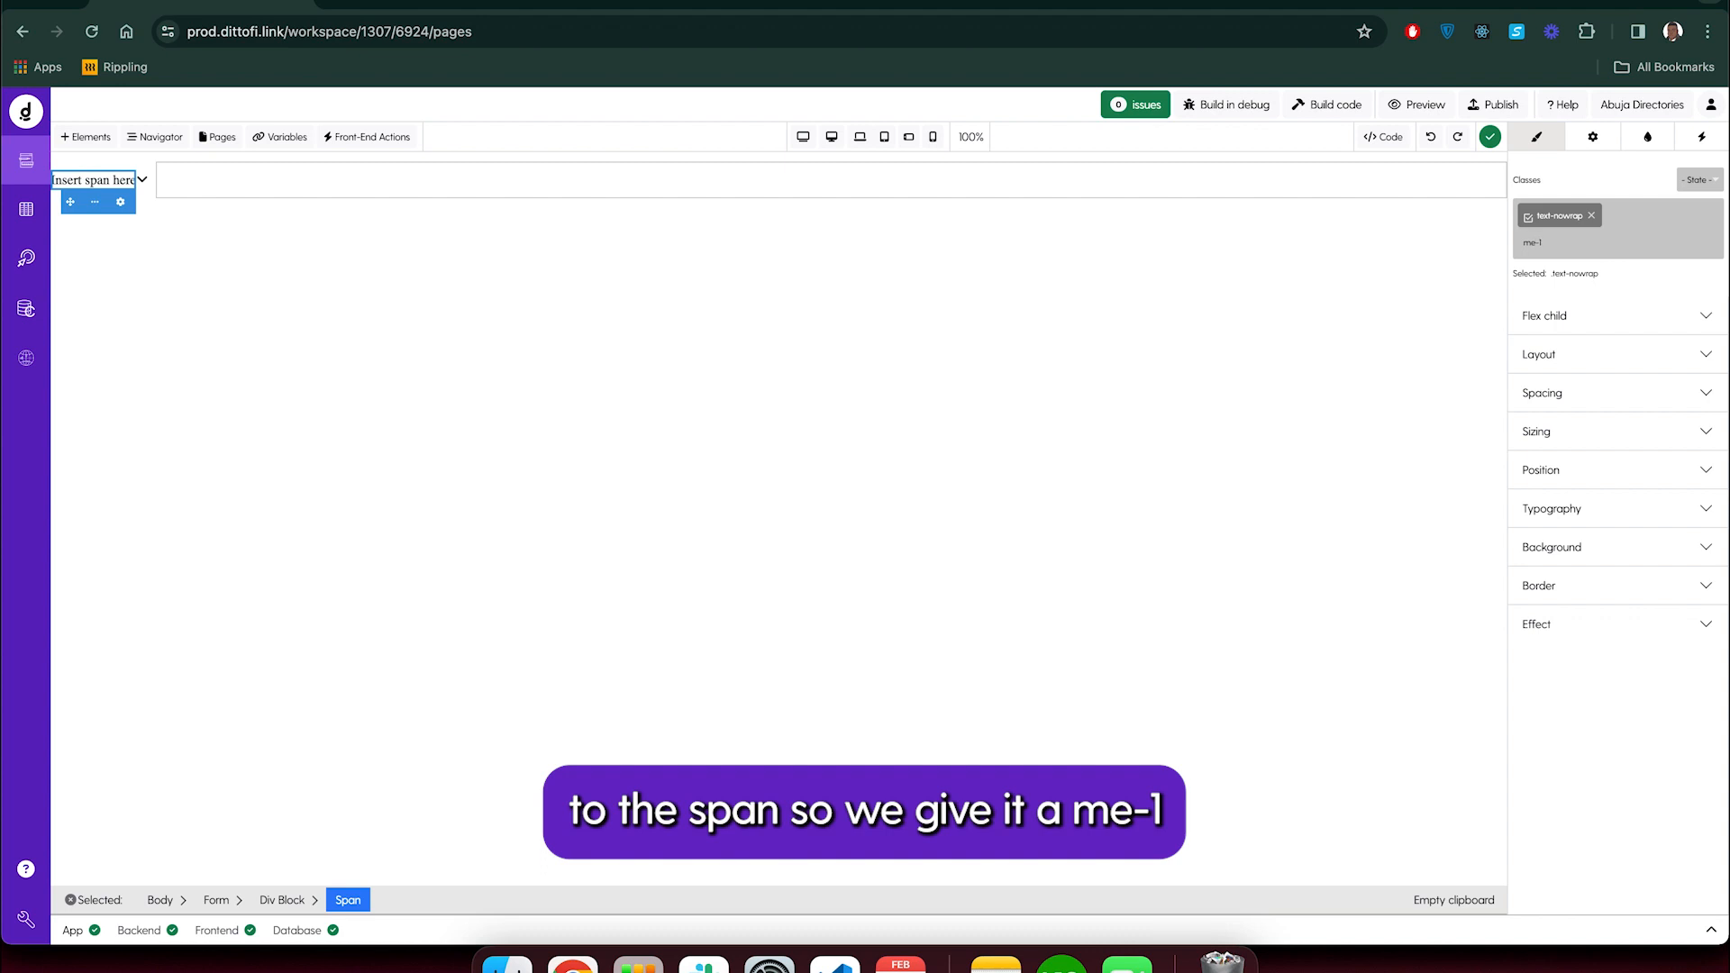
key("Return")
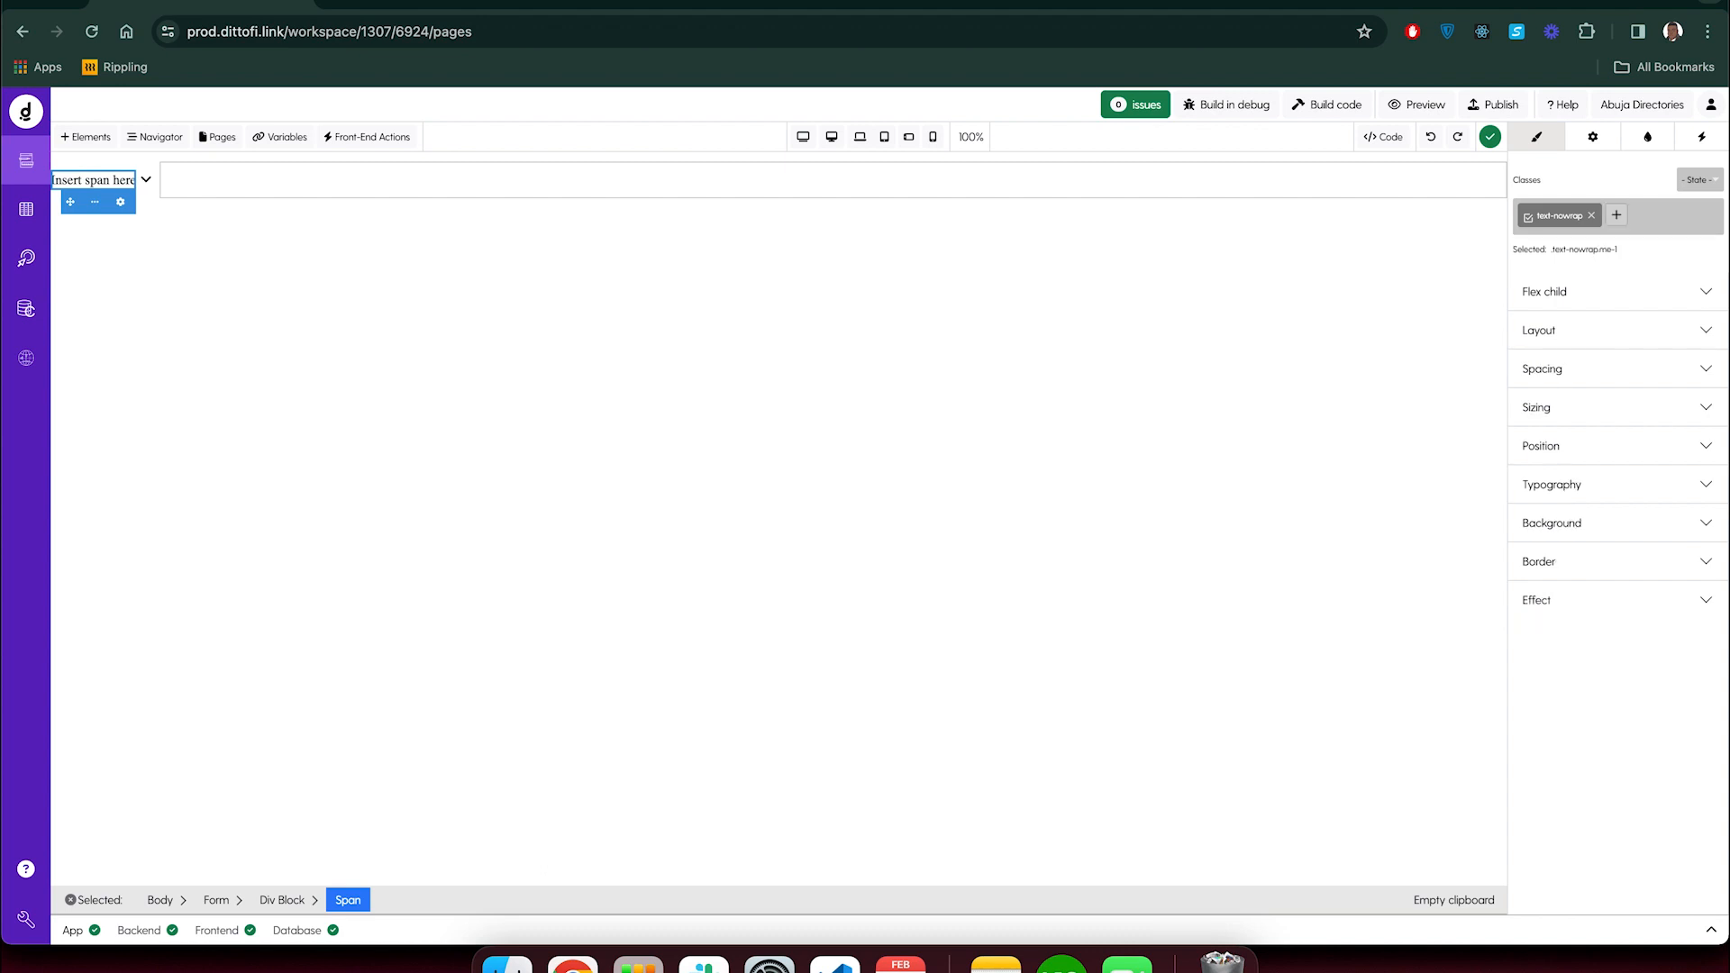
Add the classes bg-primary and text-white to the Div Block around the Span and Icon
left_click(140, 192)
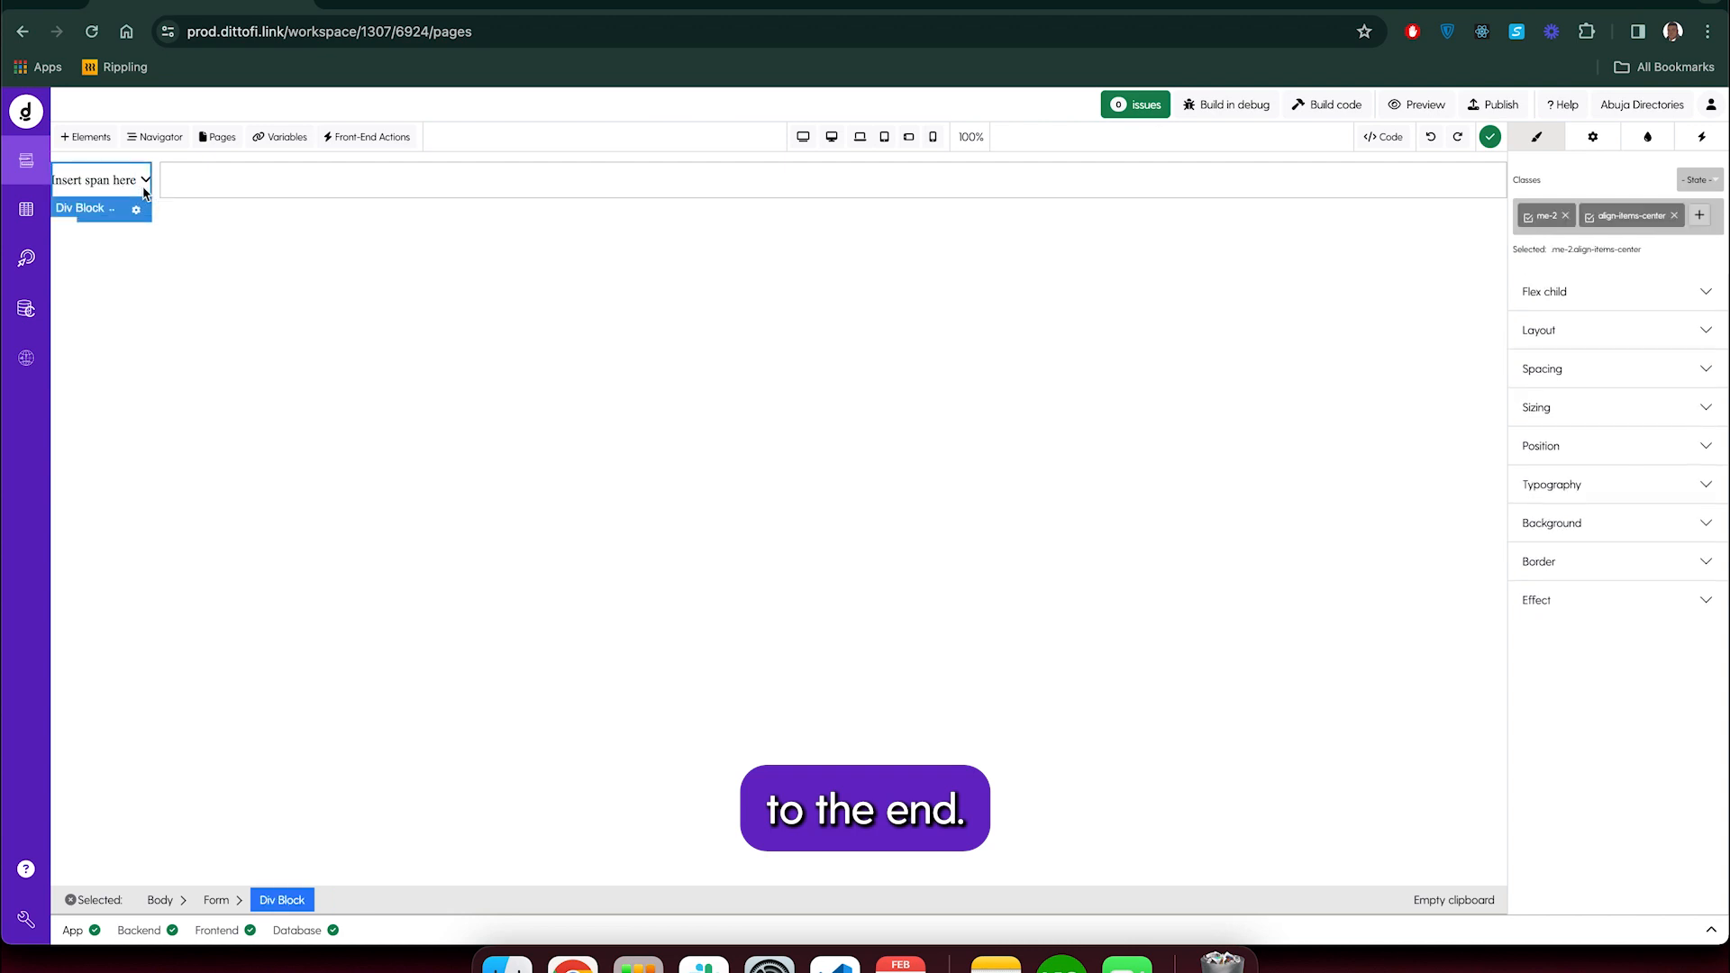
left_click(1700, 217)
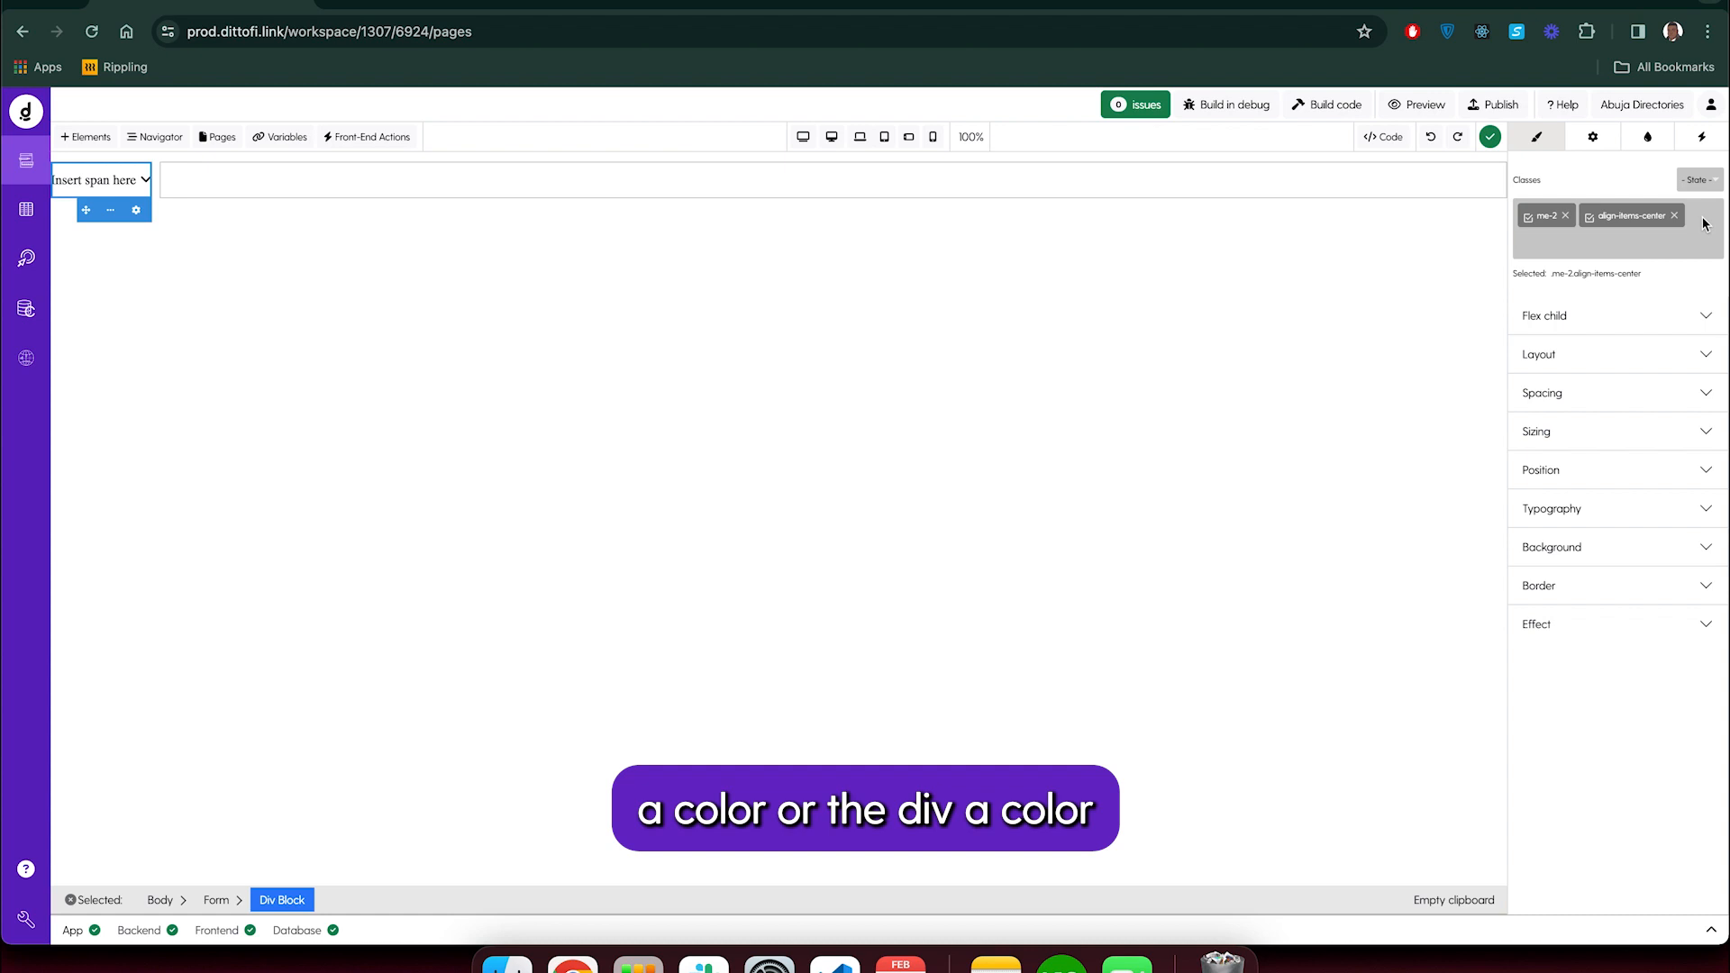
type("b")
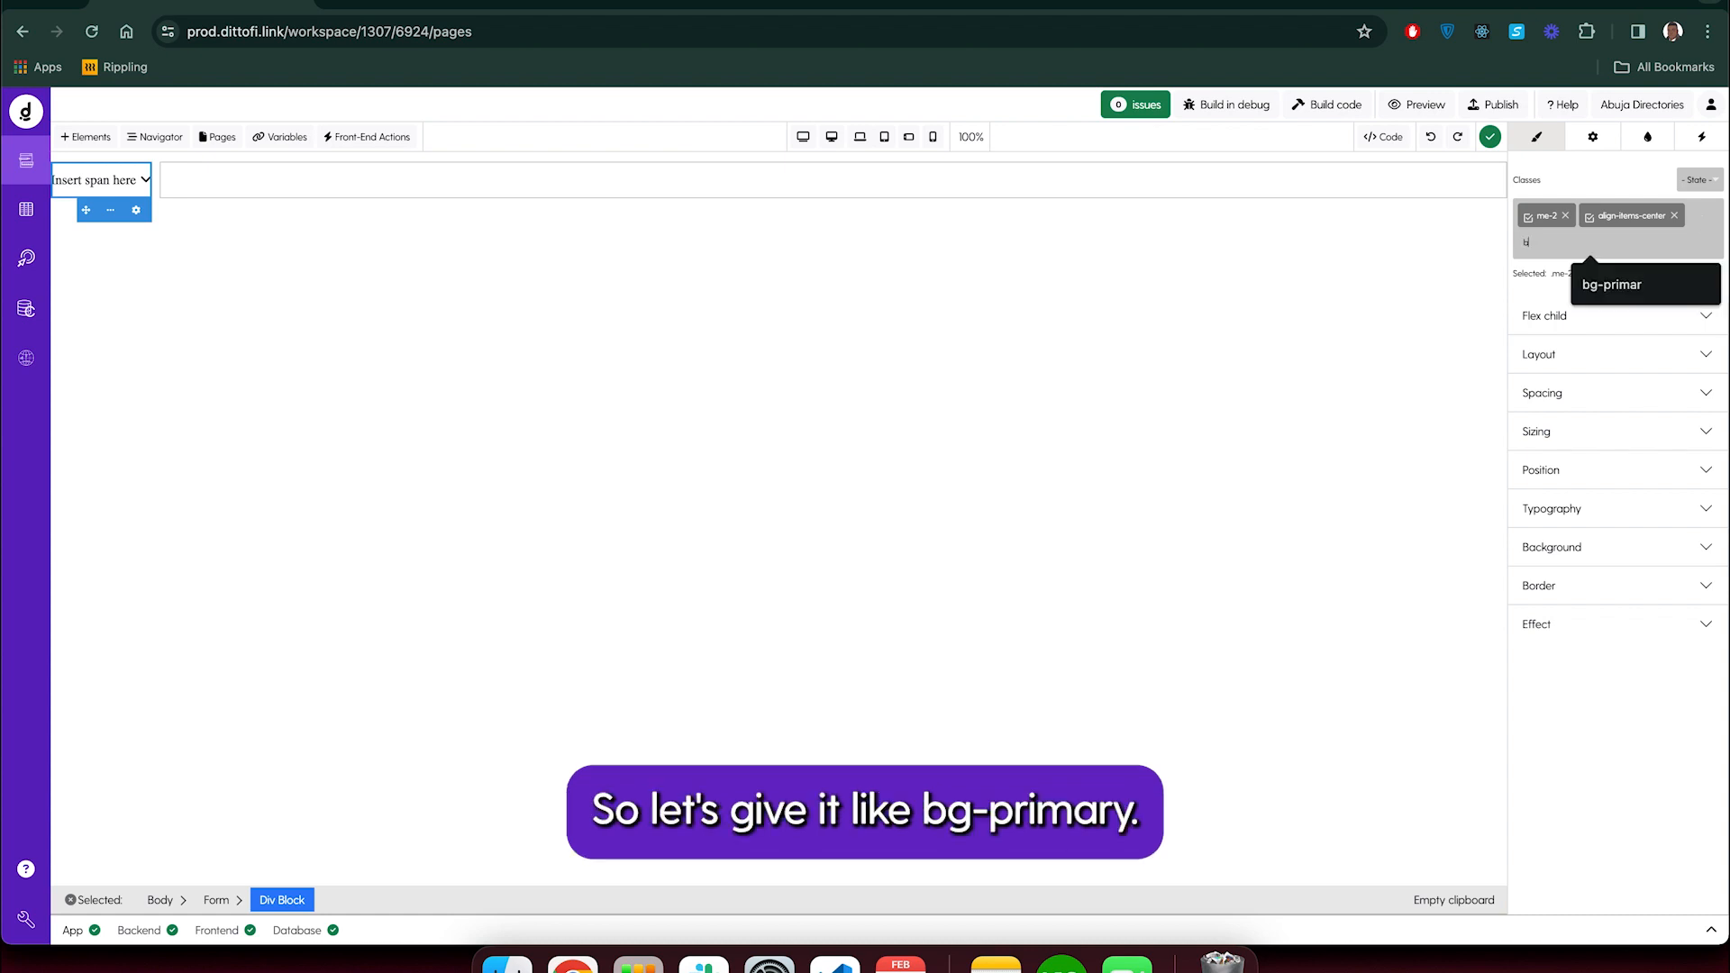
type("g-primary")
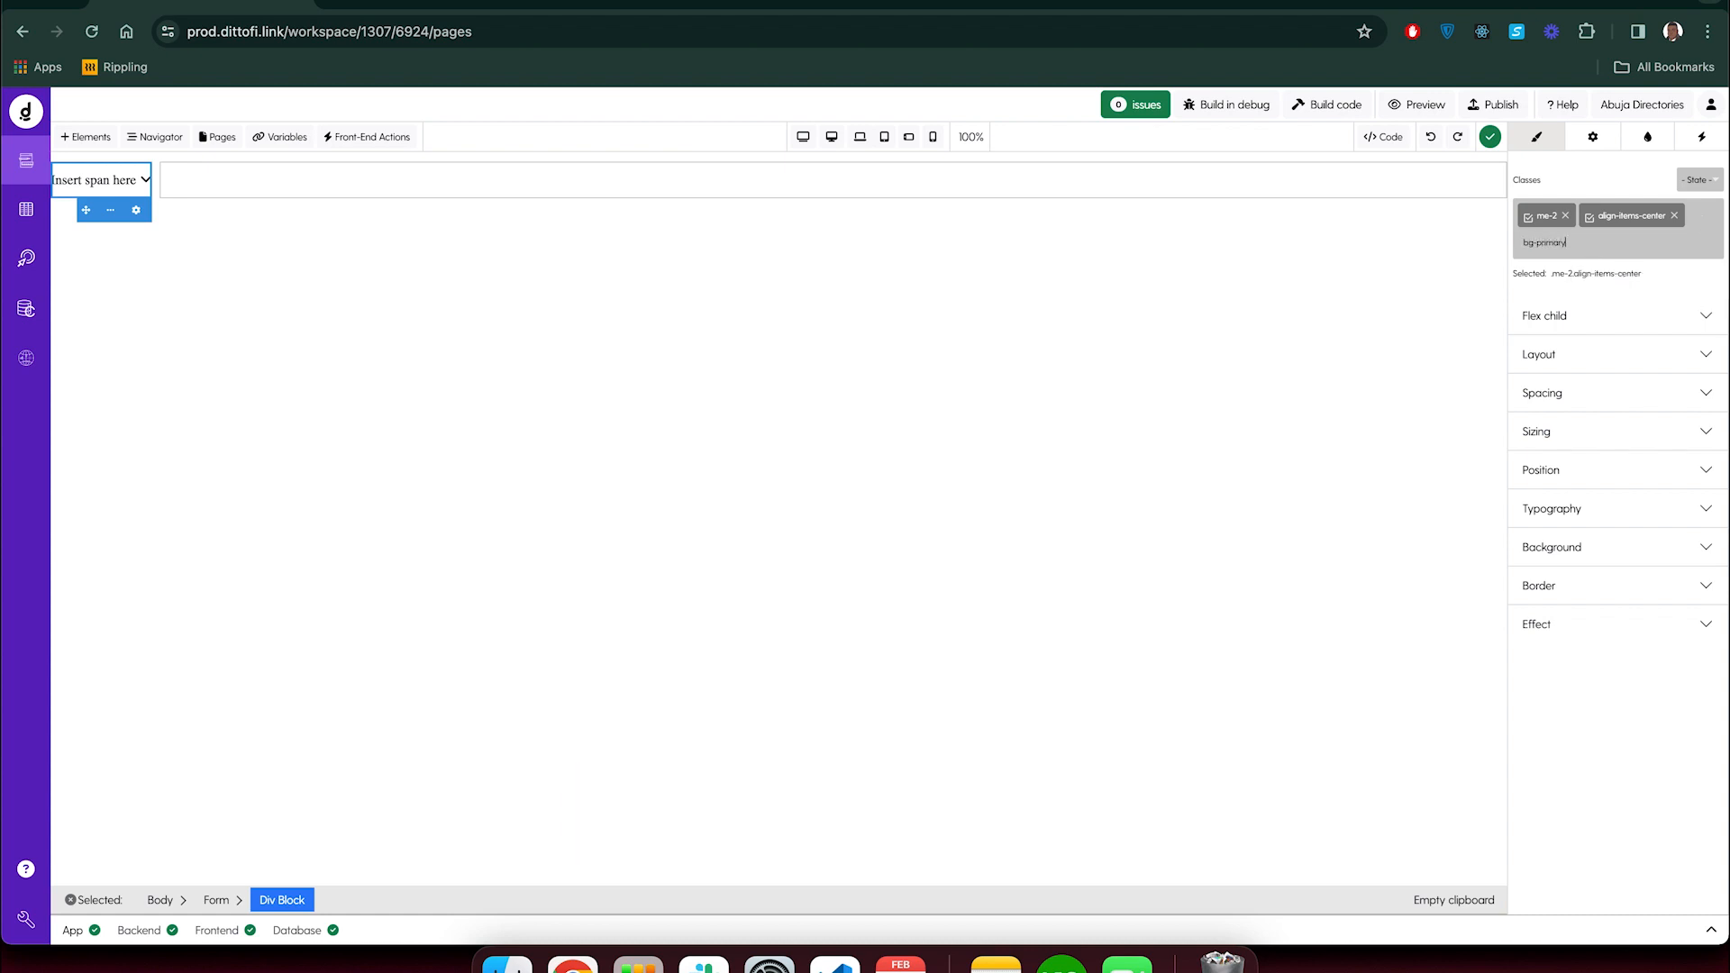
key("Return")
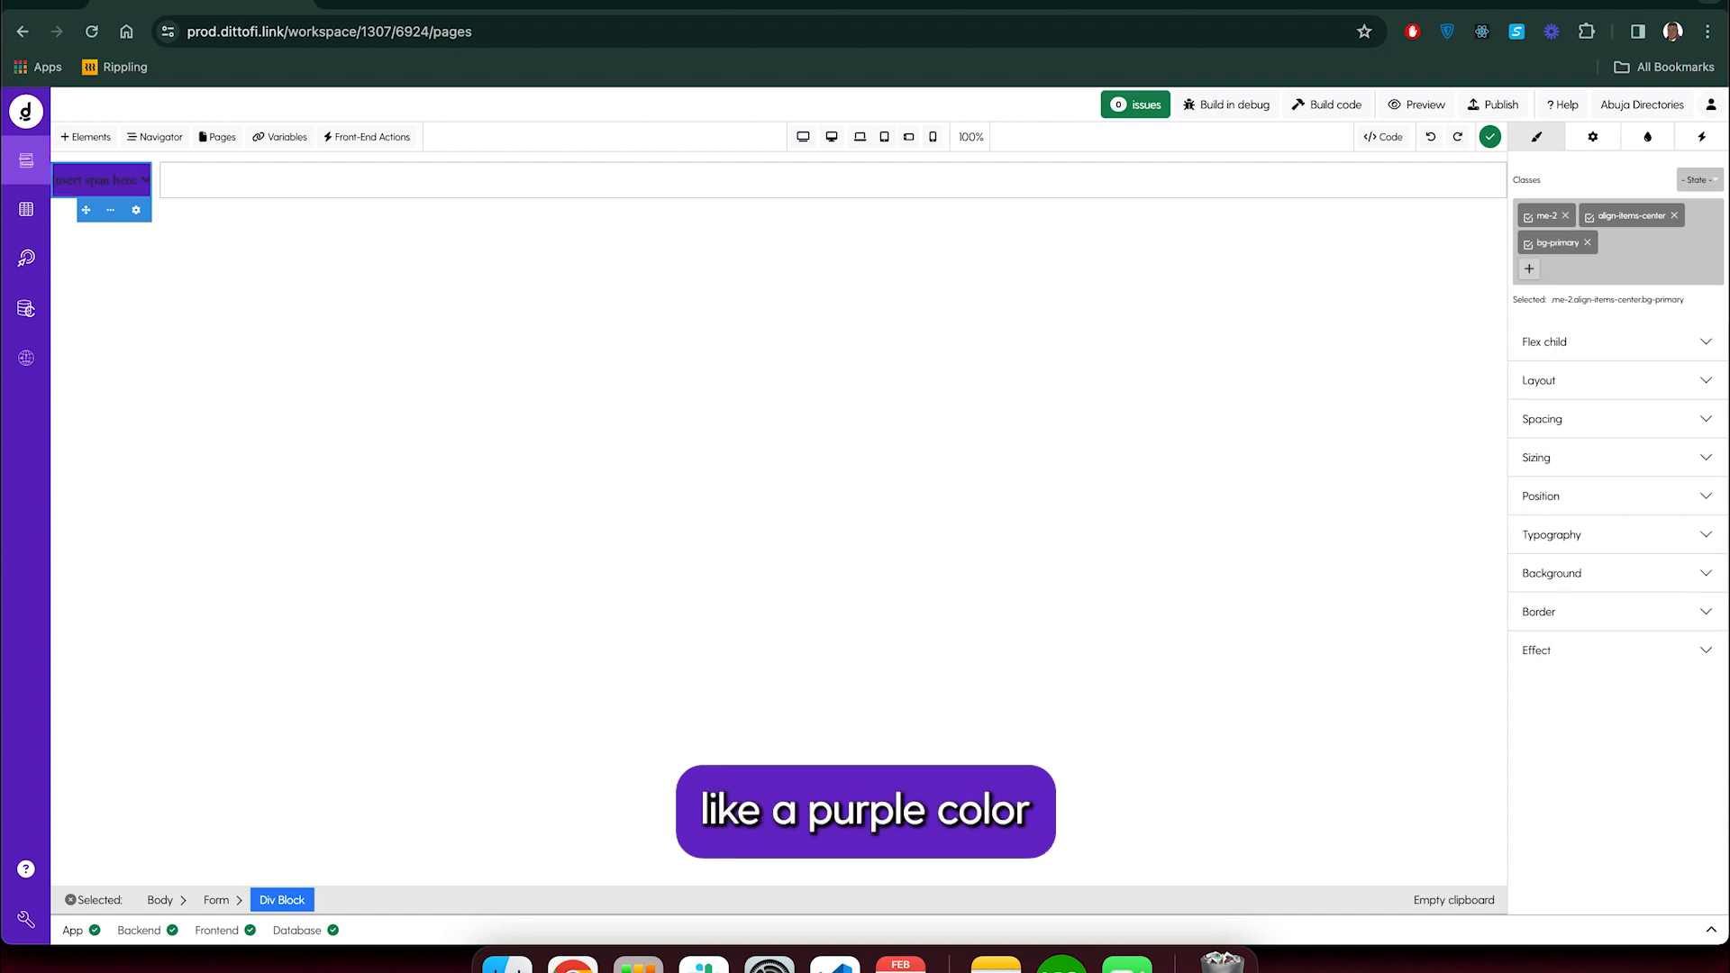
left_click(1529, 270)
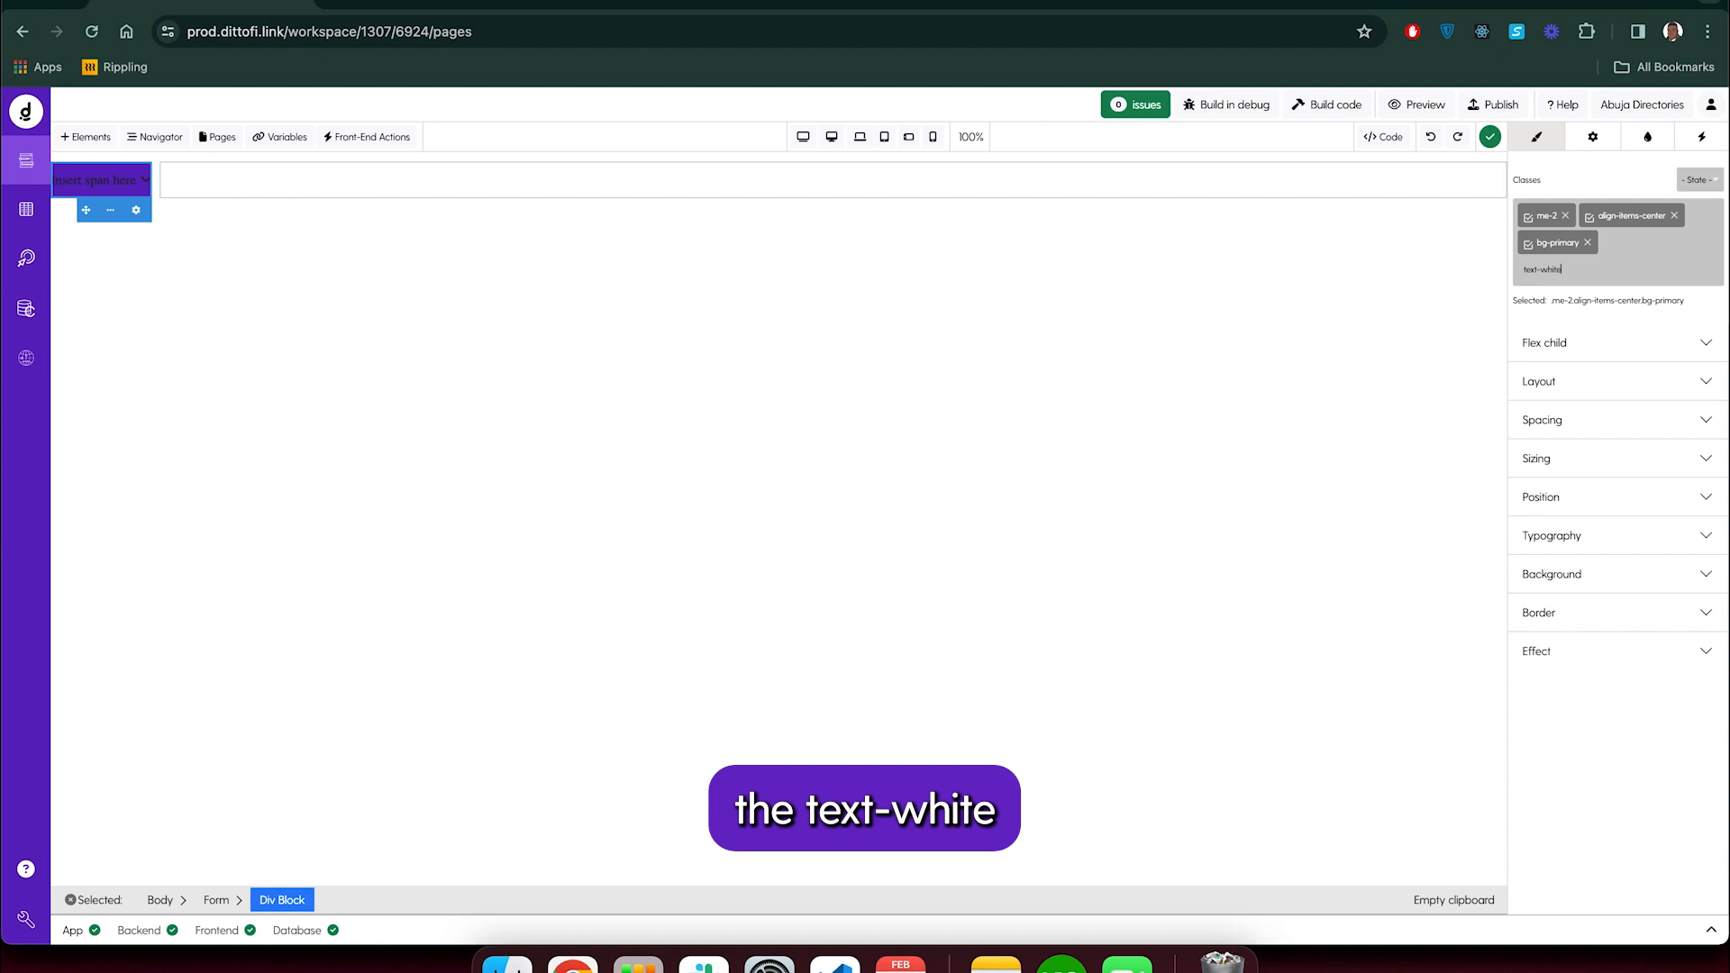
key("Return")
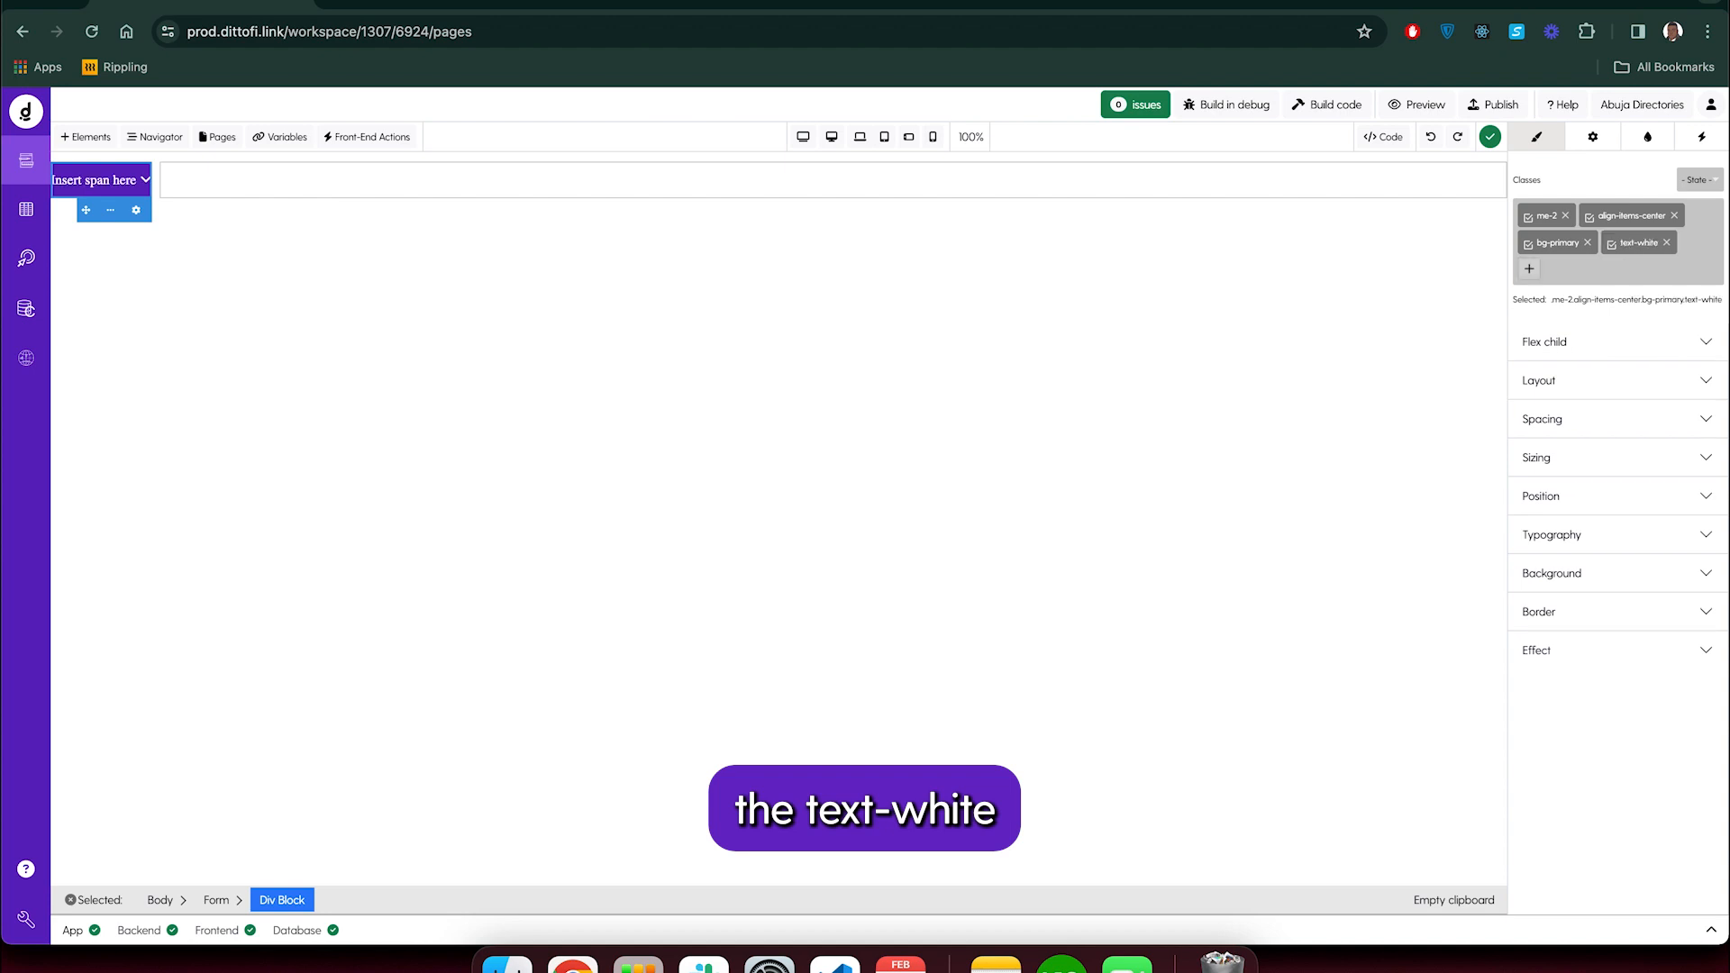
Change the Icon beside the Span to the Times symbol
left_click(146, 184)
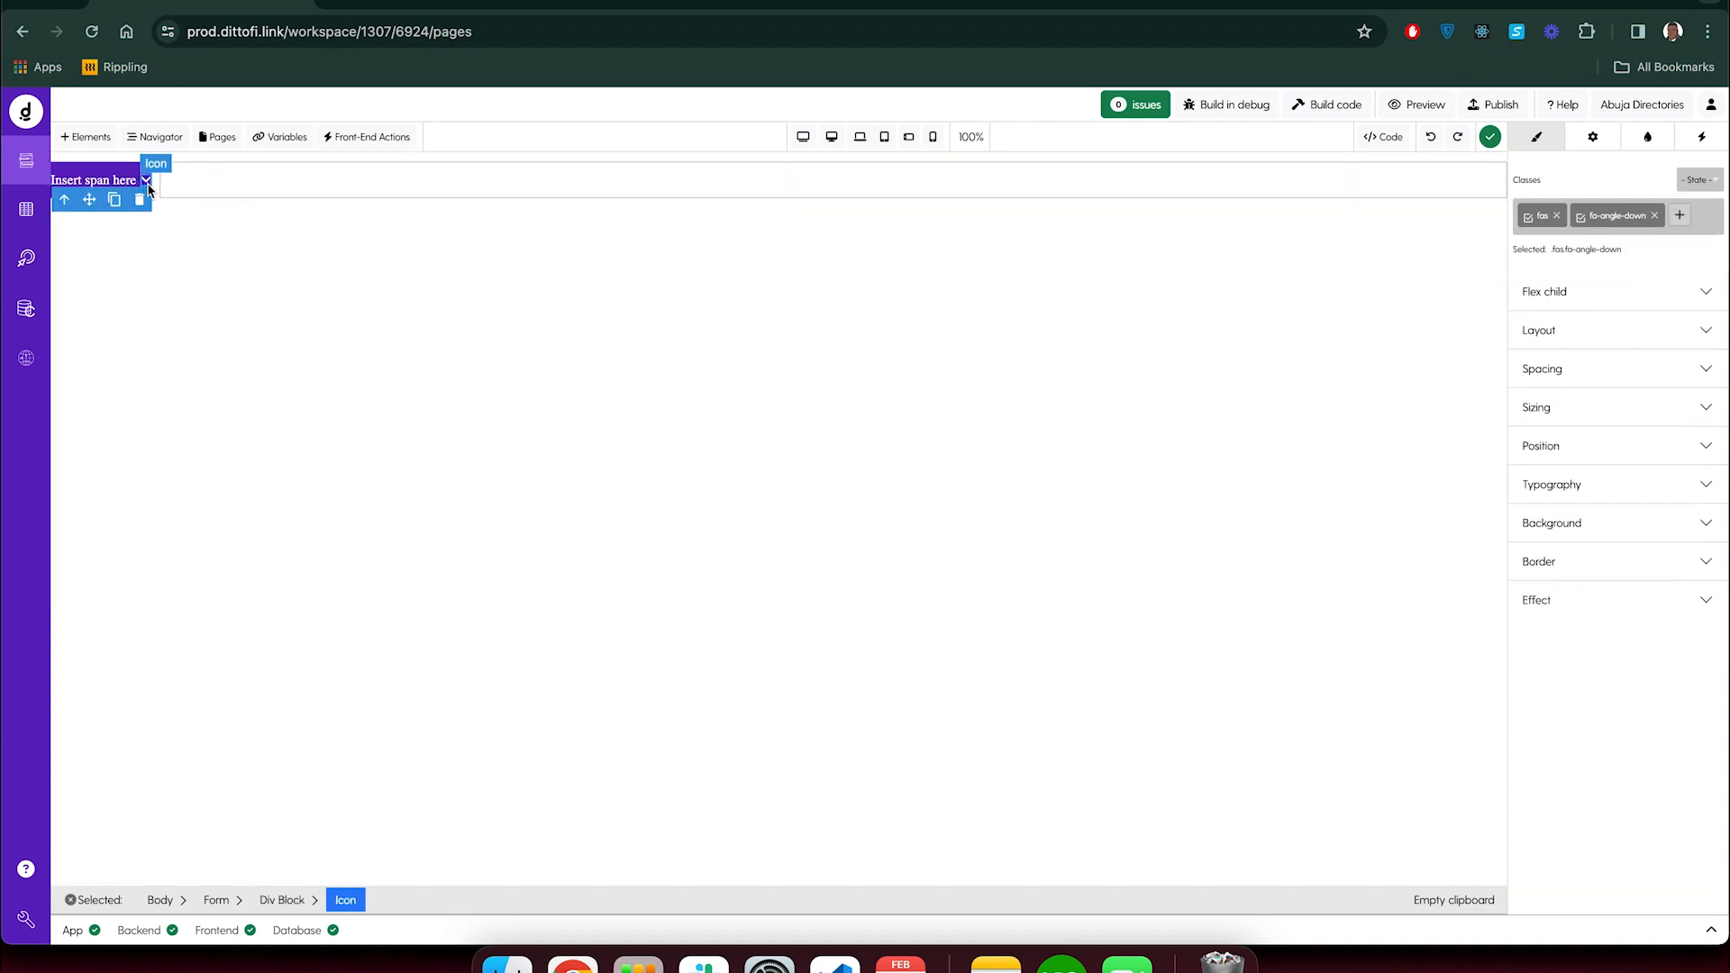
left_click(1593, 142)
left_click(1579, 209)
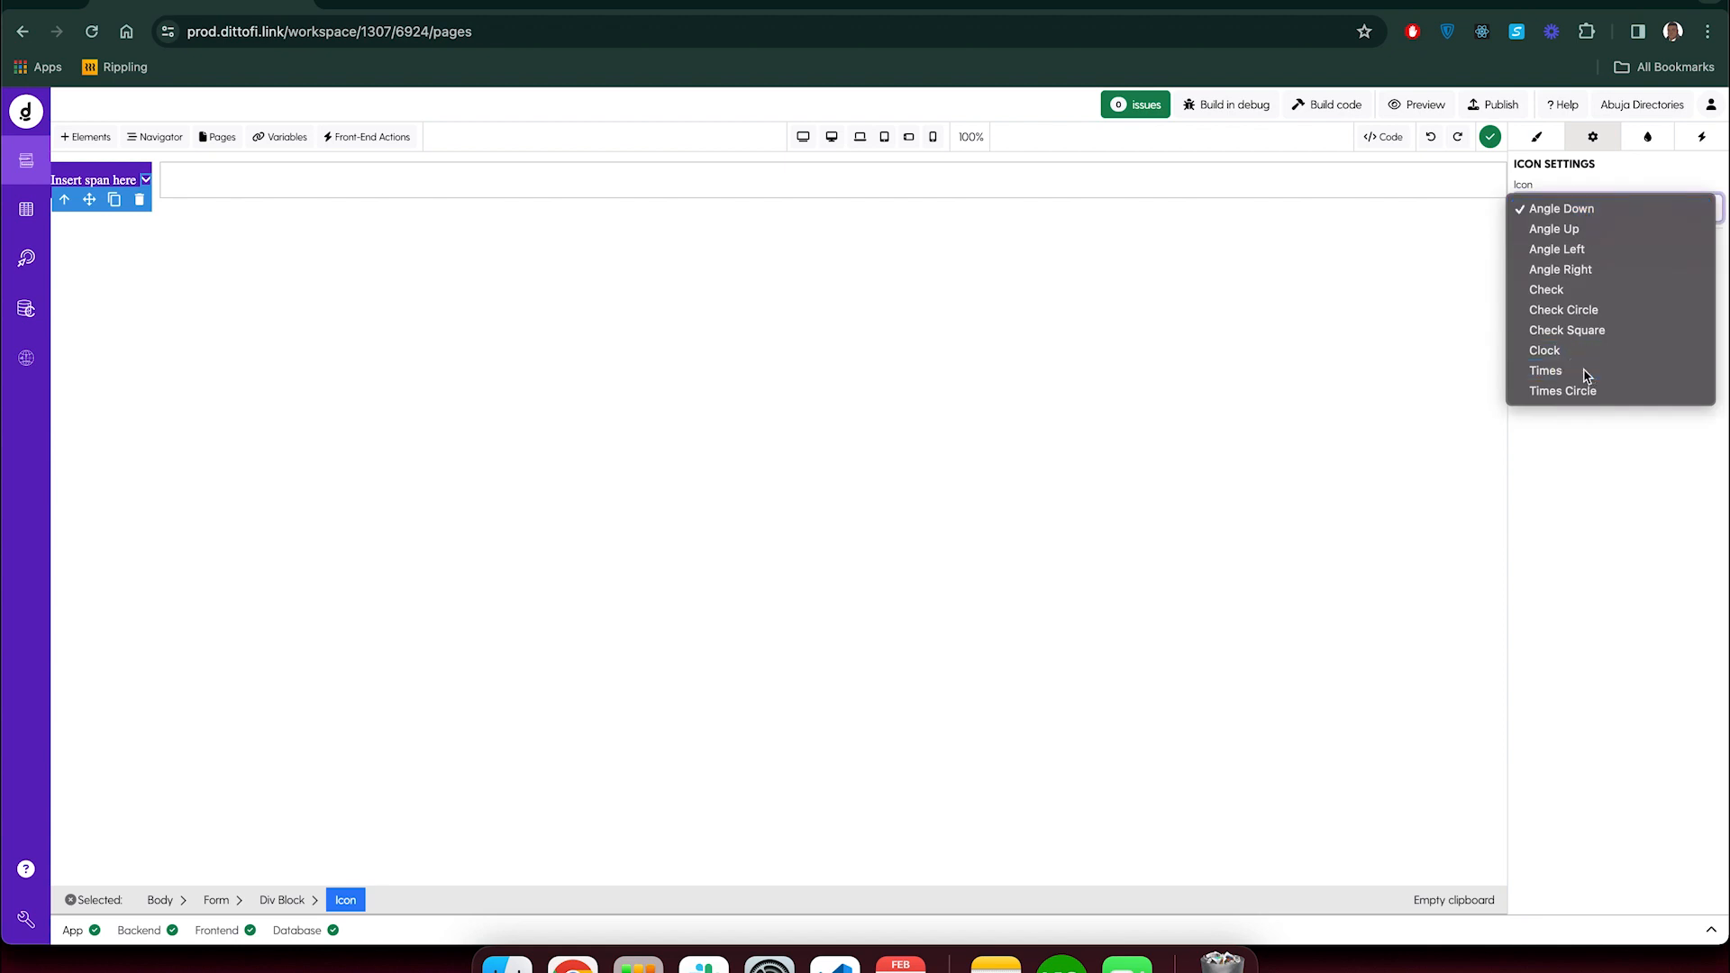
left_click(1546, 371)
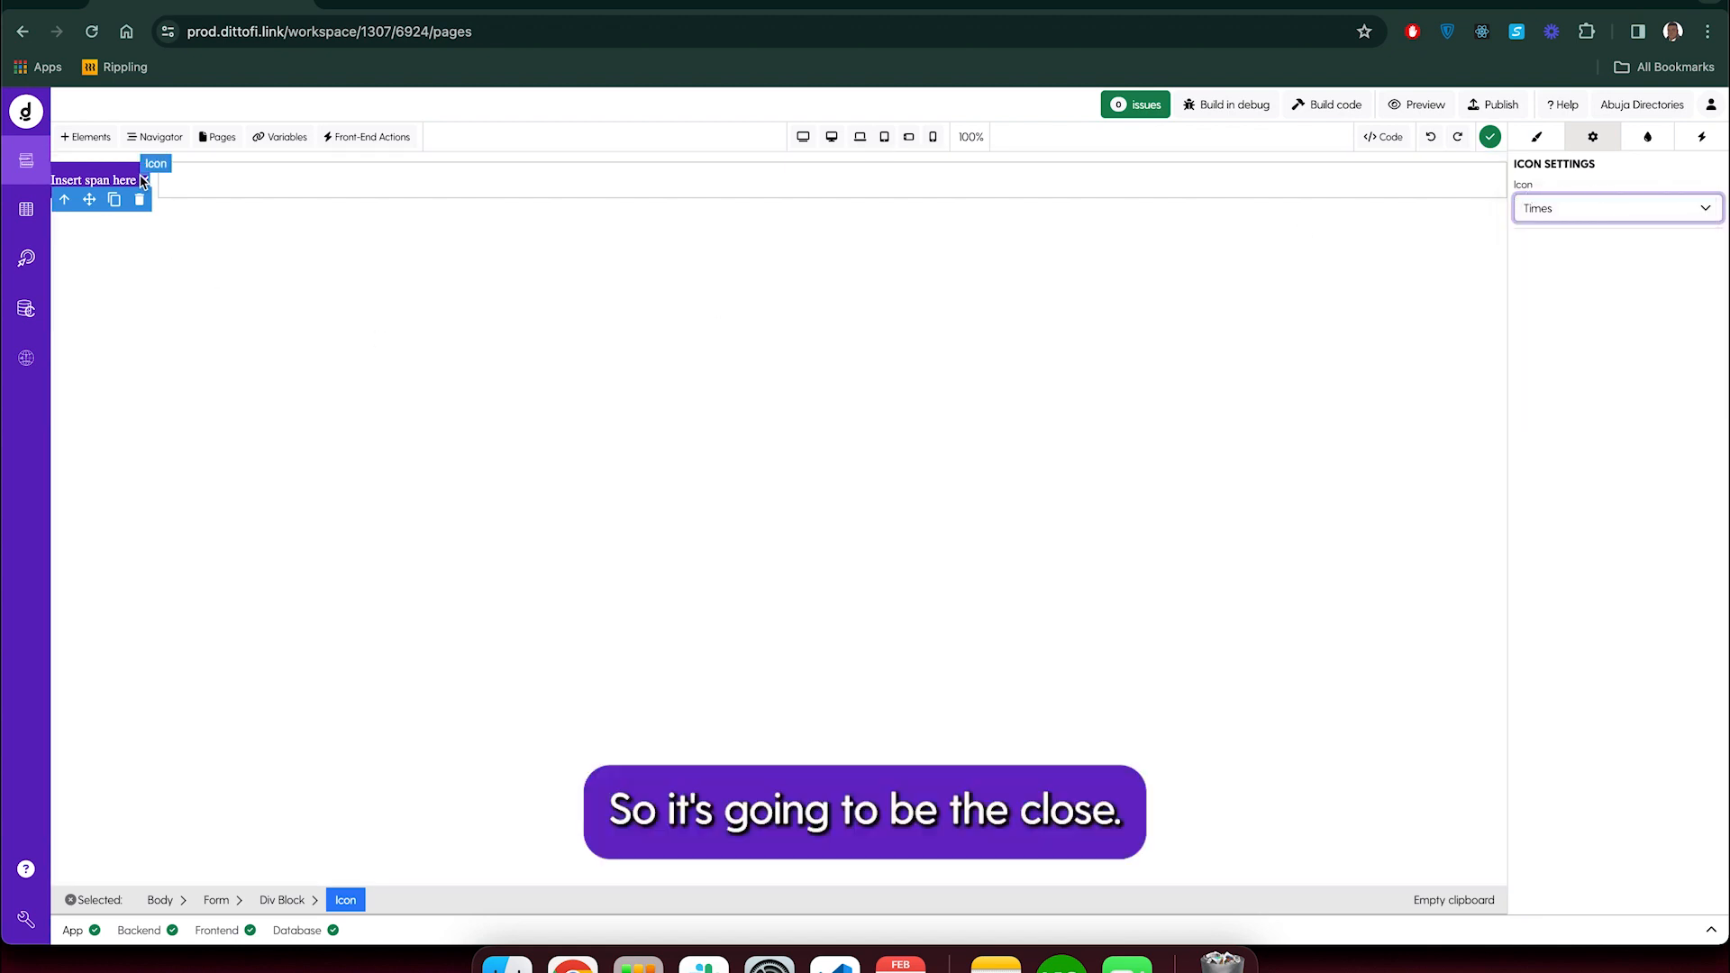
left_click(292, 389)
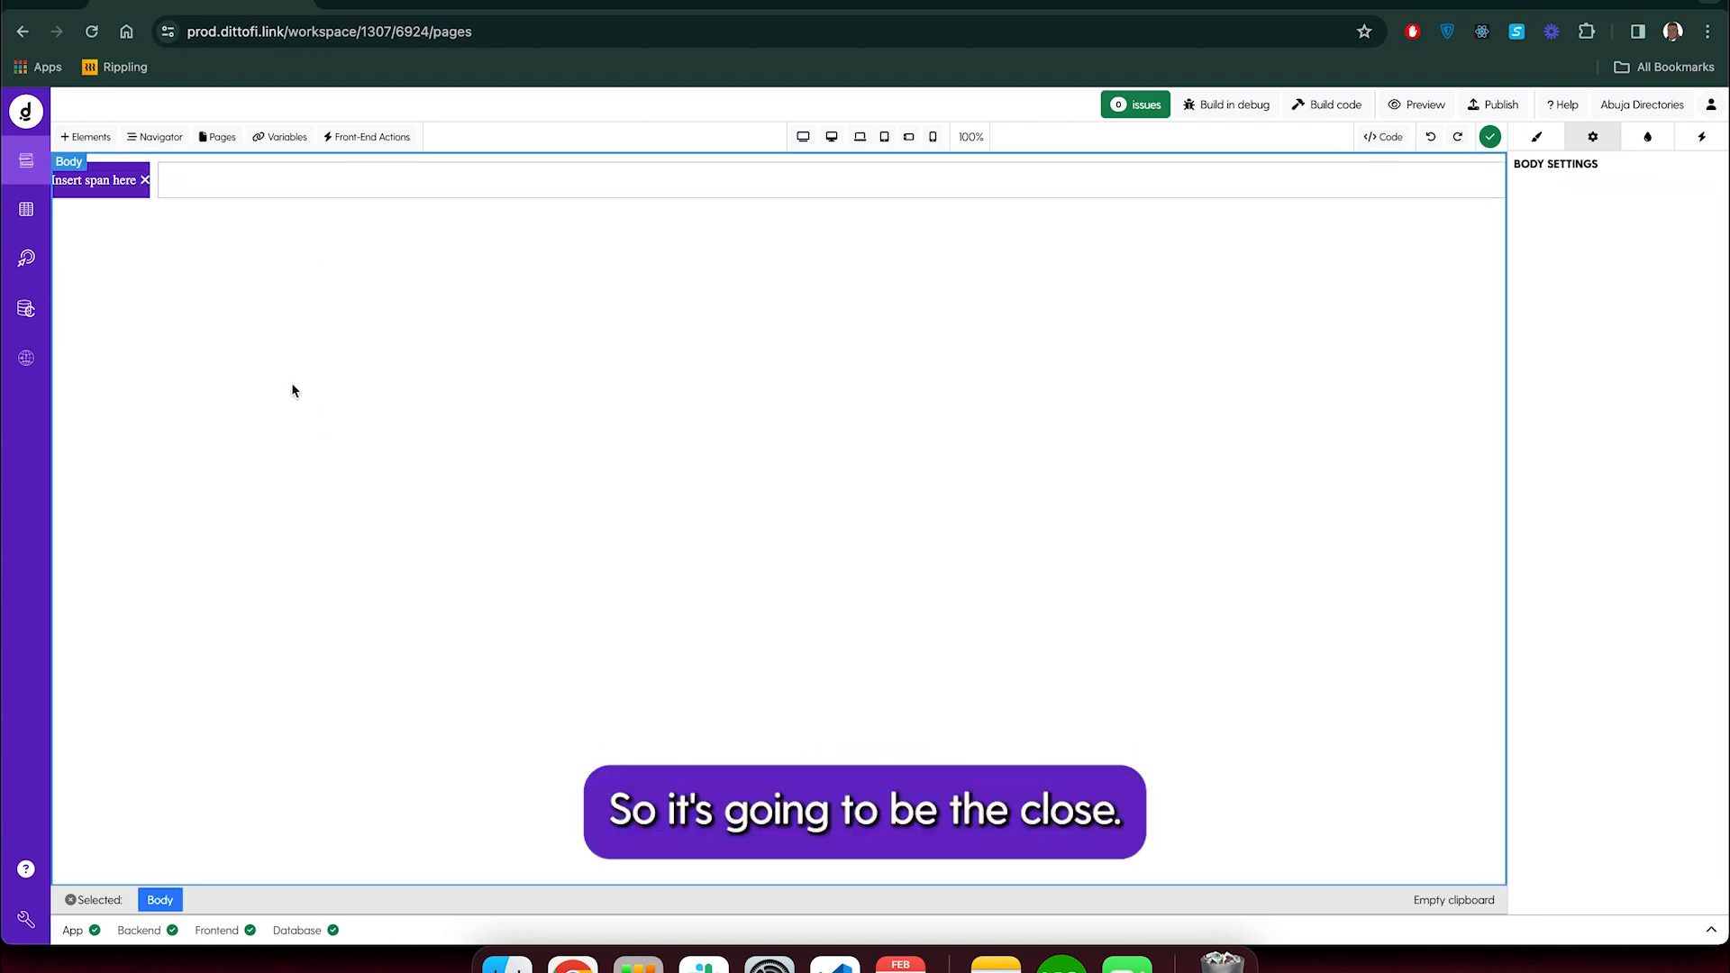
Insert the padding class px-2 after me-2 in the Div Block's ClassName preview value
left_click(147, 205)
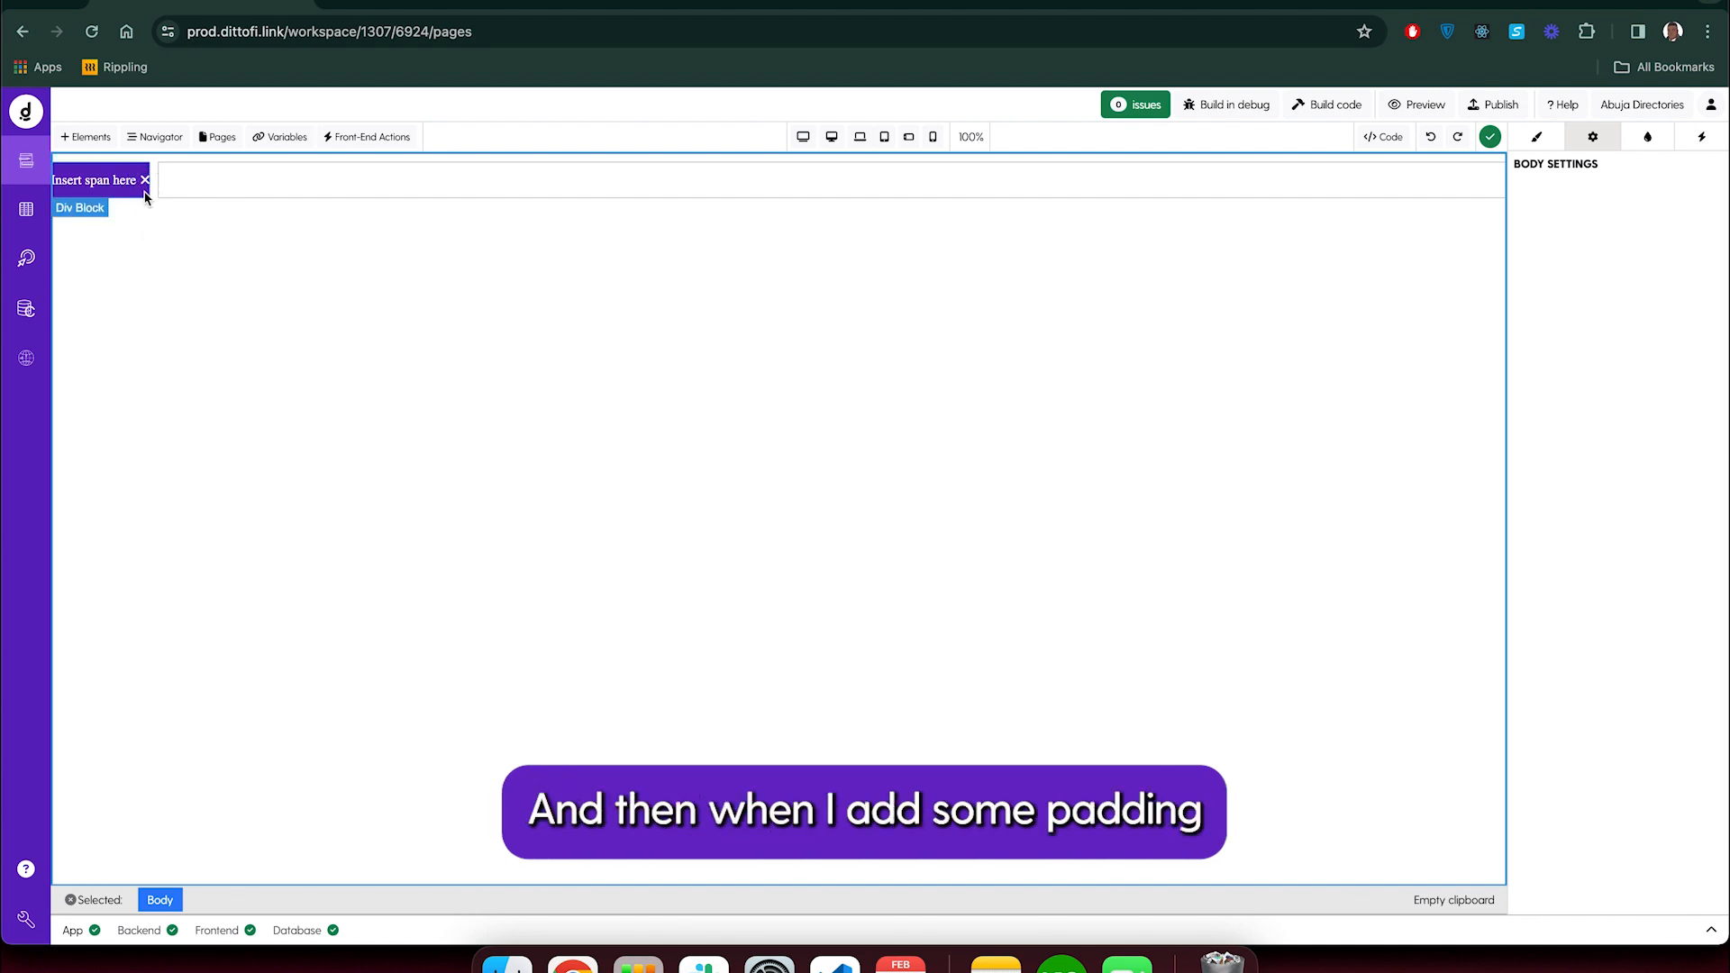
left_click(1562, 425)
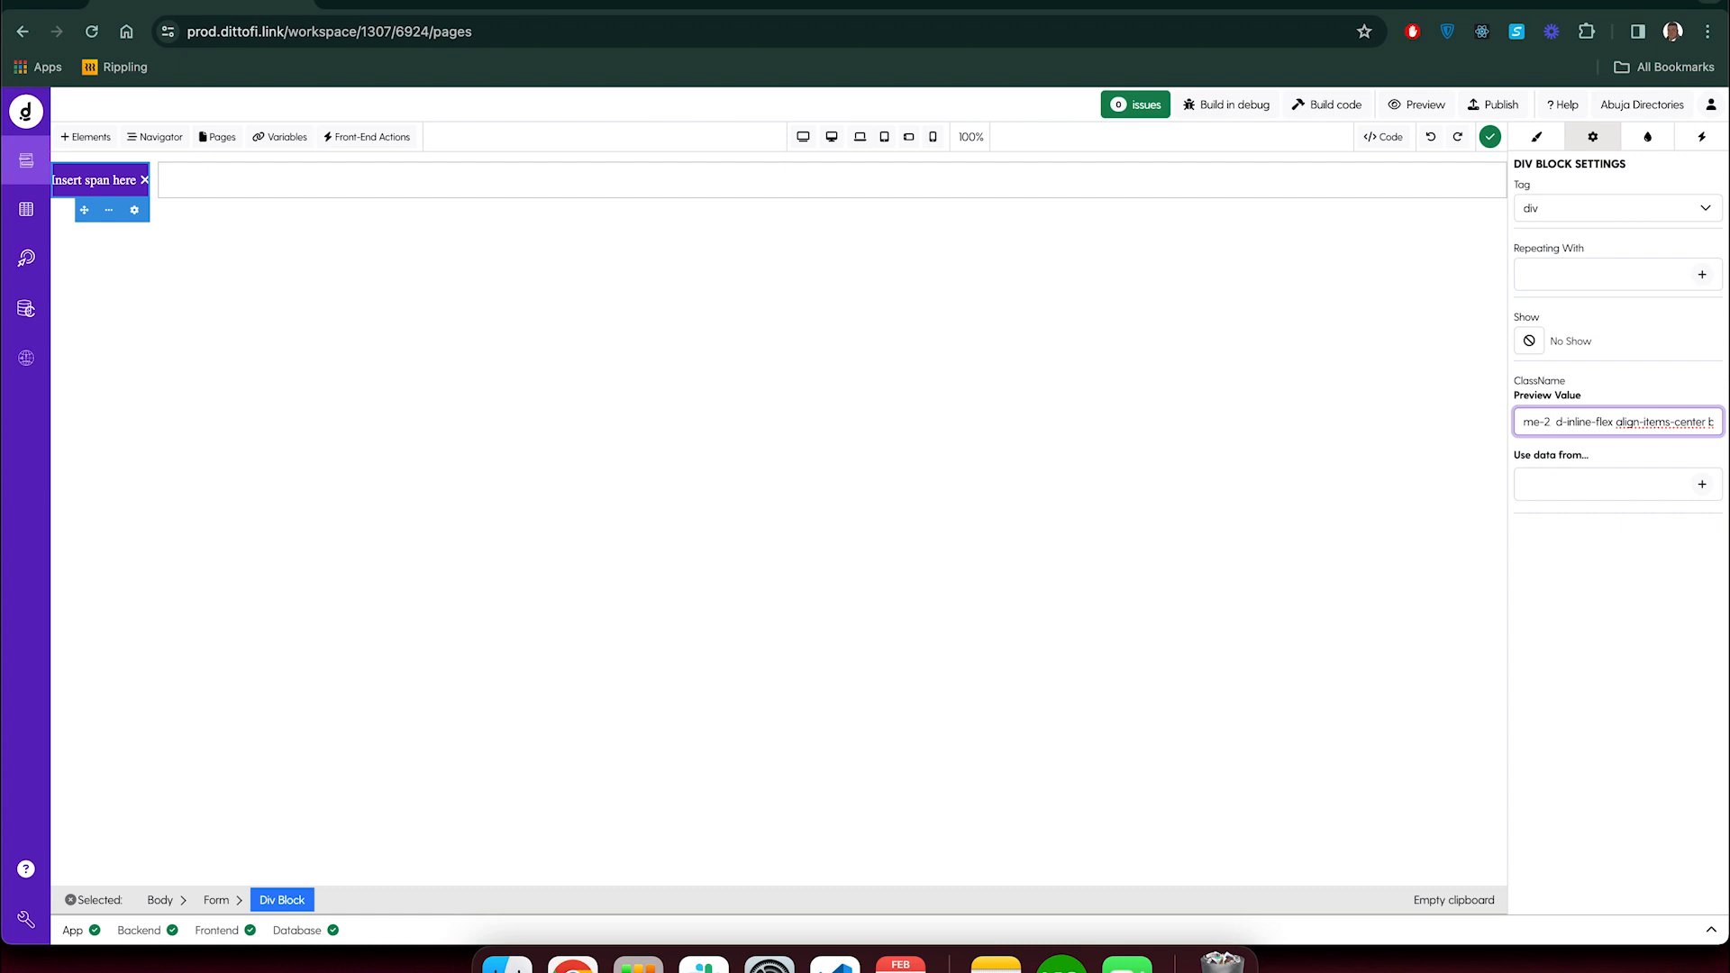
type("px-2")
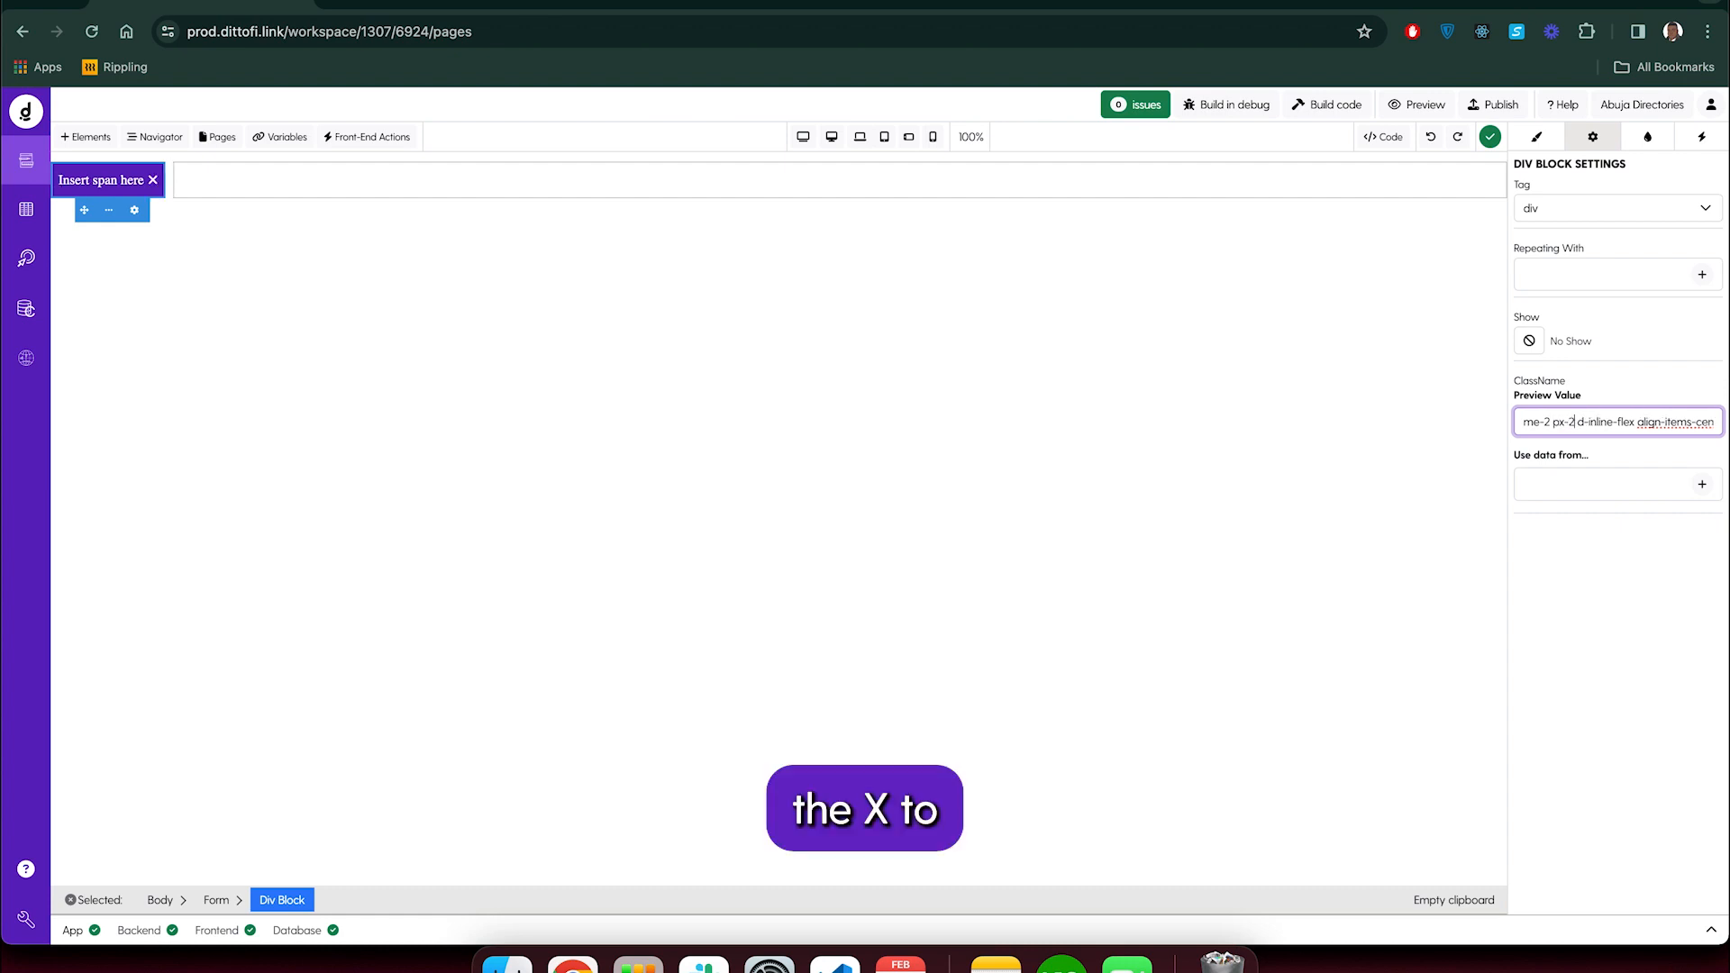
left_click(323, 323)
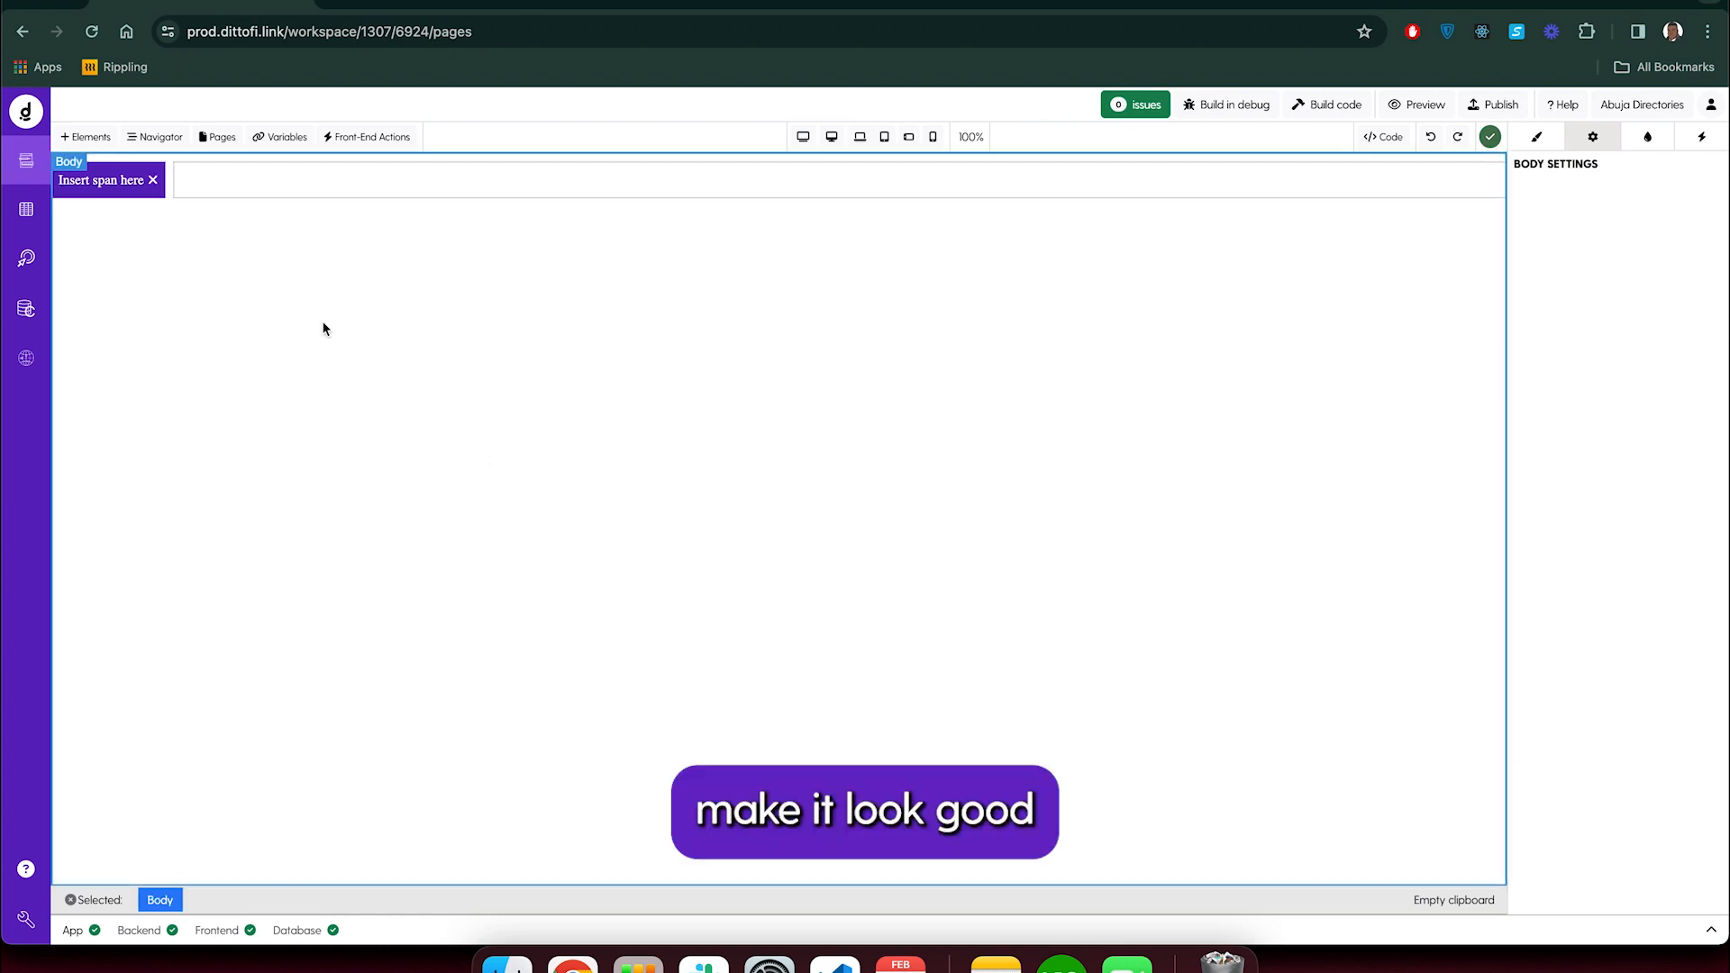
left_click(170, 194)
left_click(156, 192)
left_click(222, 185)
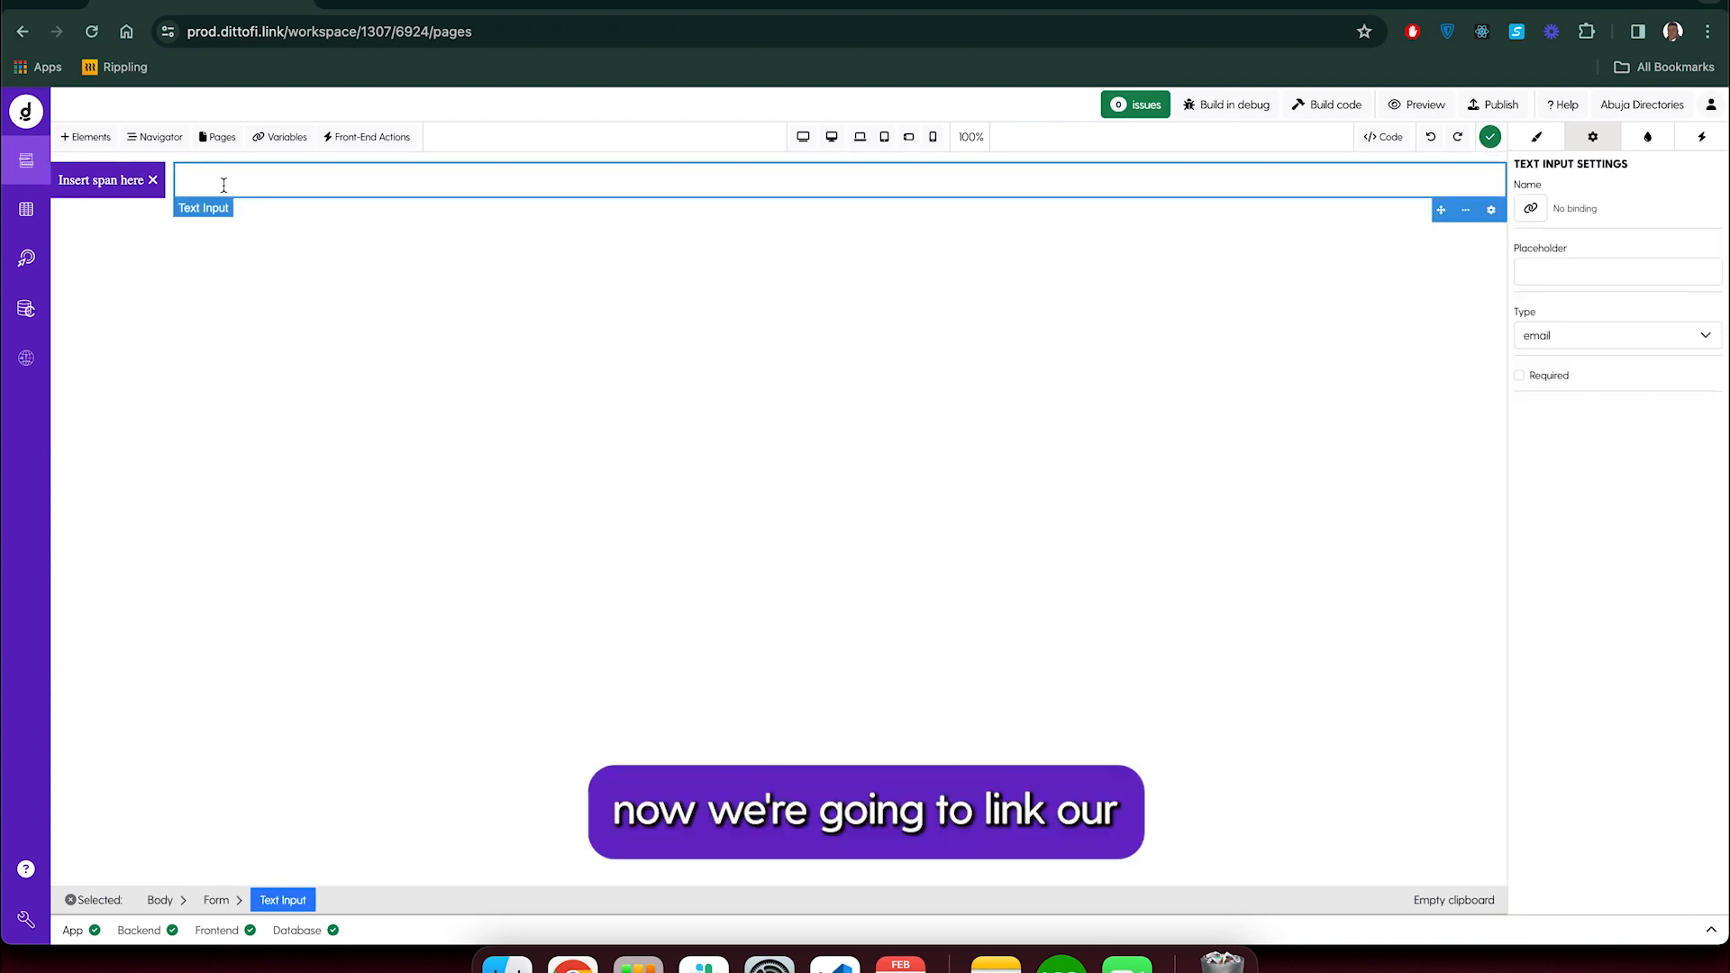
Insert the class rounded-2 after me-2 in the Div Block's ClassName preview value
left_click(151, 198)
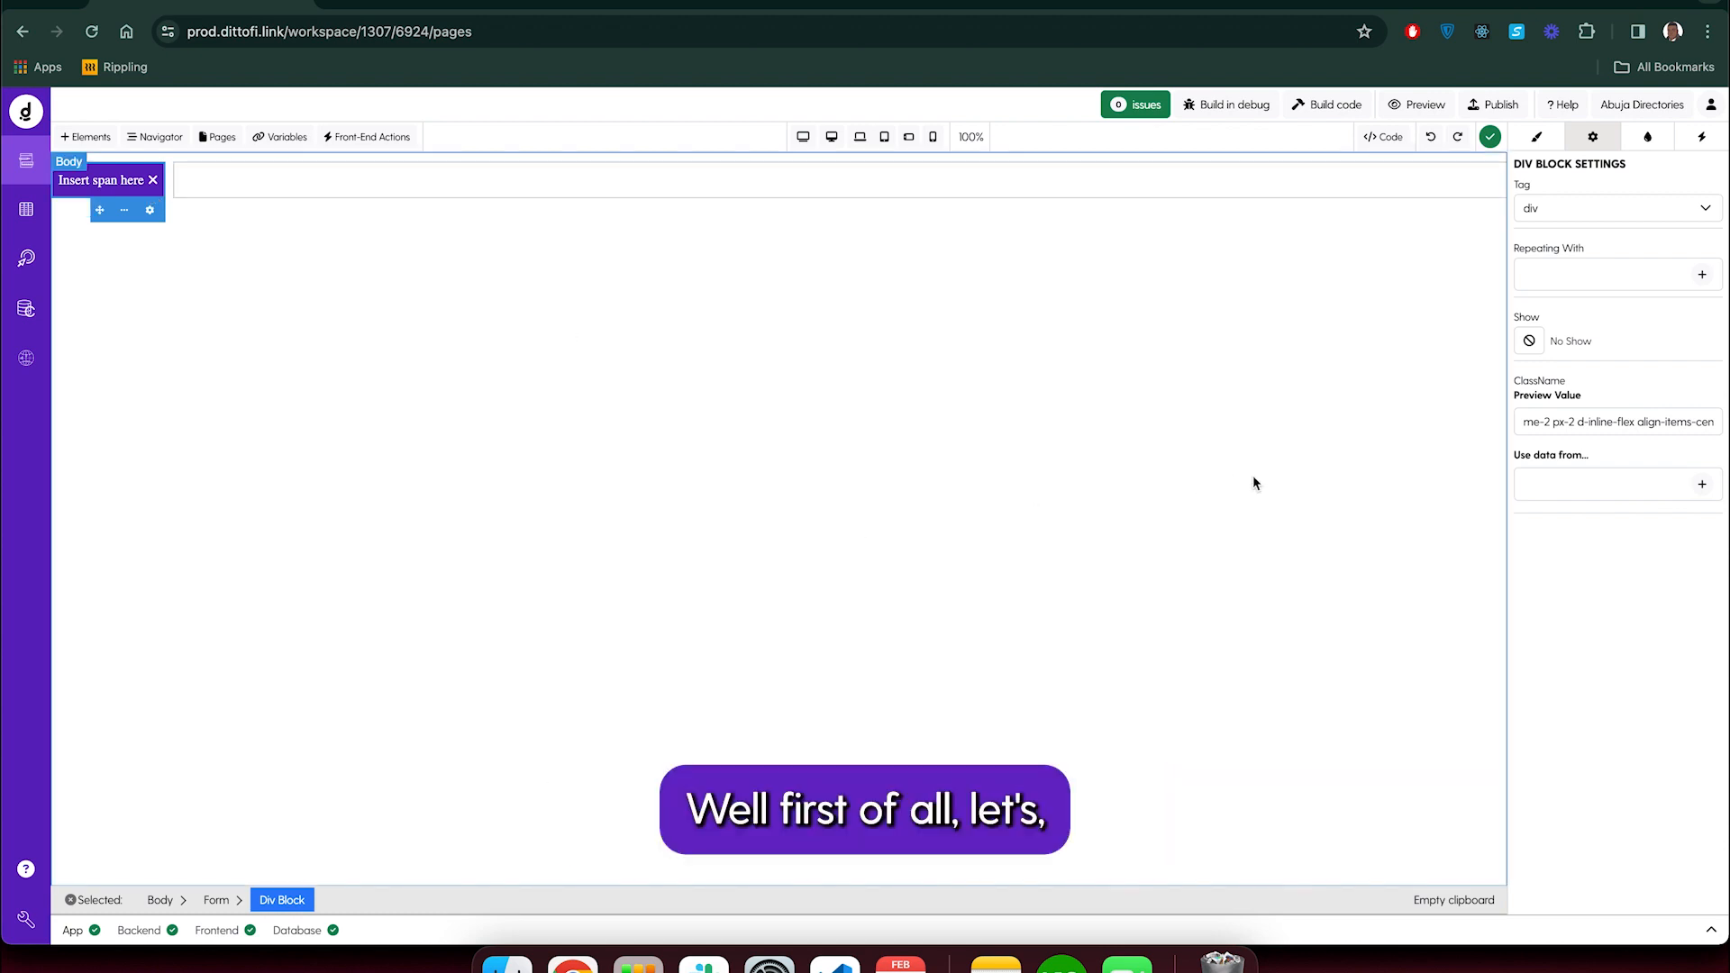
left_click(1552, 422)
type("rou")
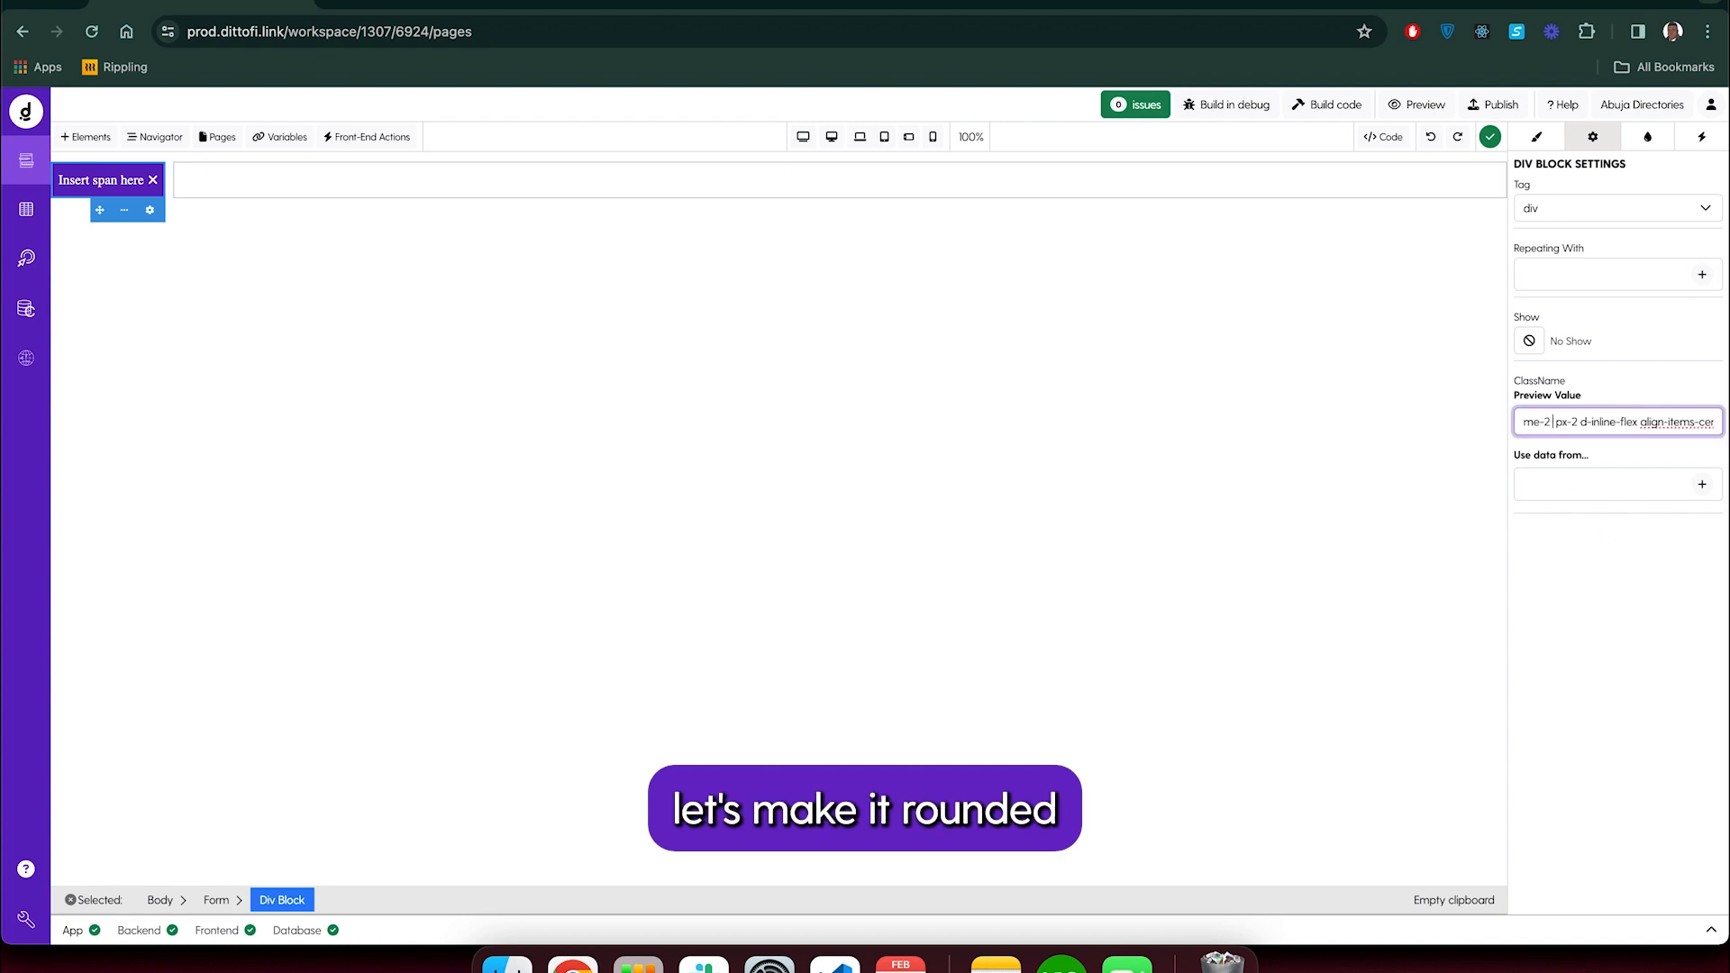
type("nded-2")
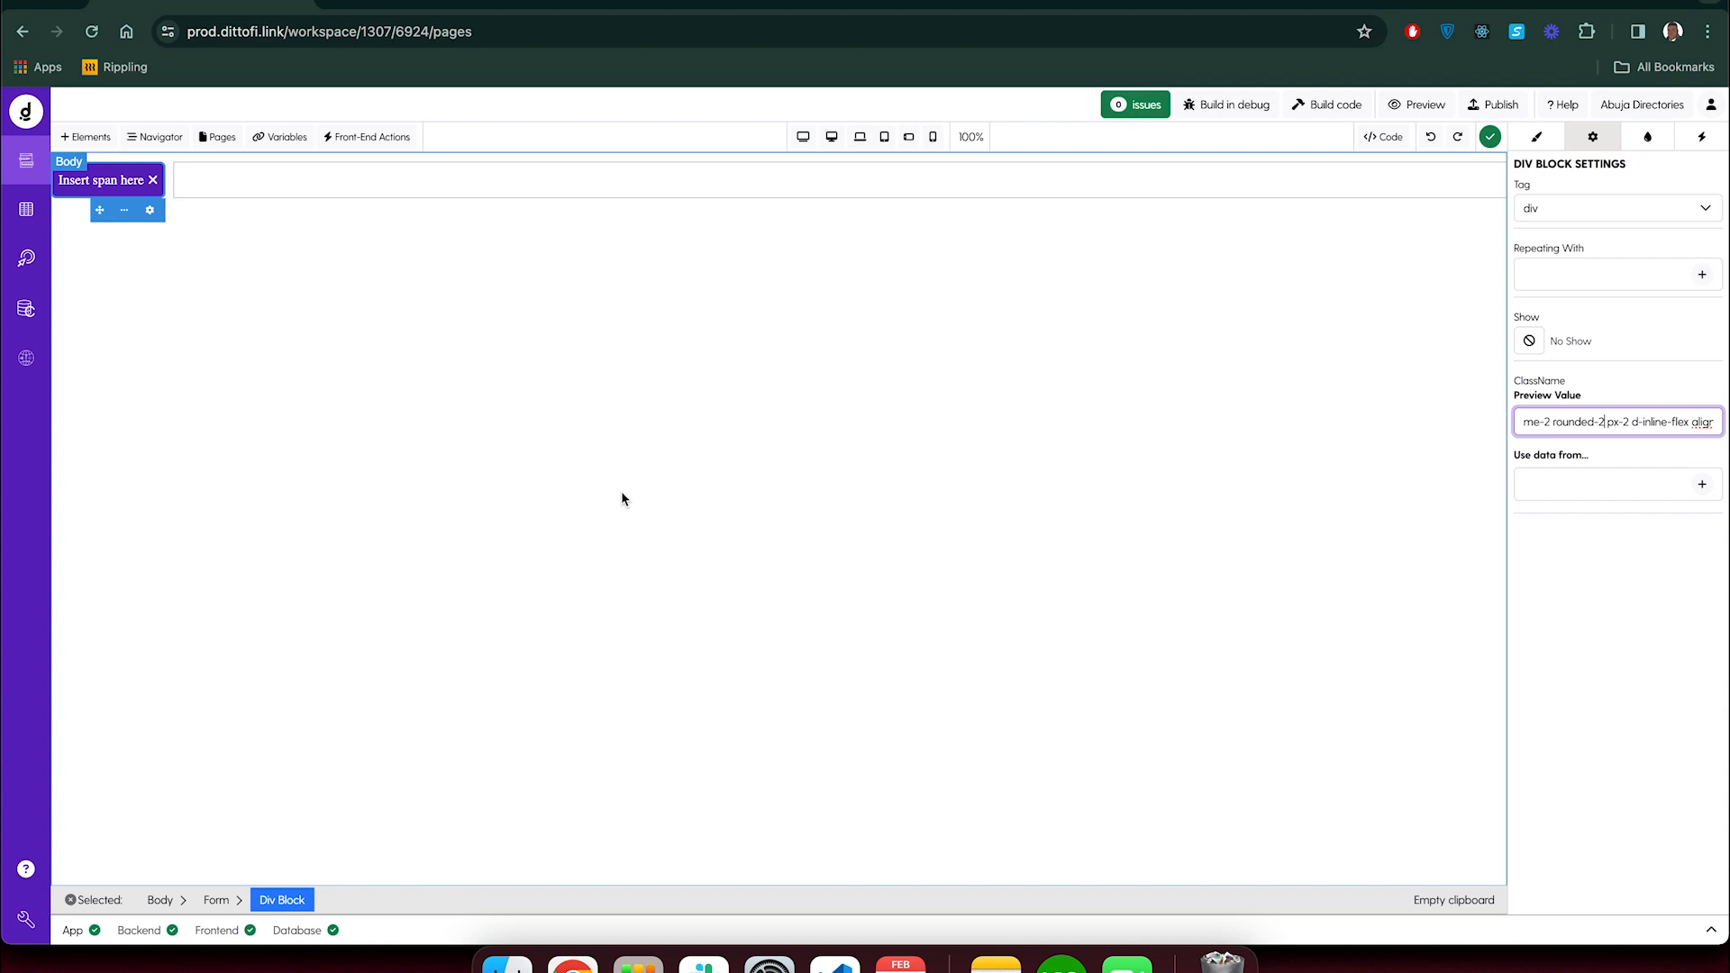
left_click(362, 359)
Set the Div Block to repeat with the Get Tags backend action
left_click(154, 210)
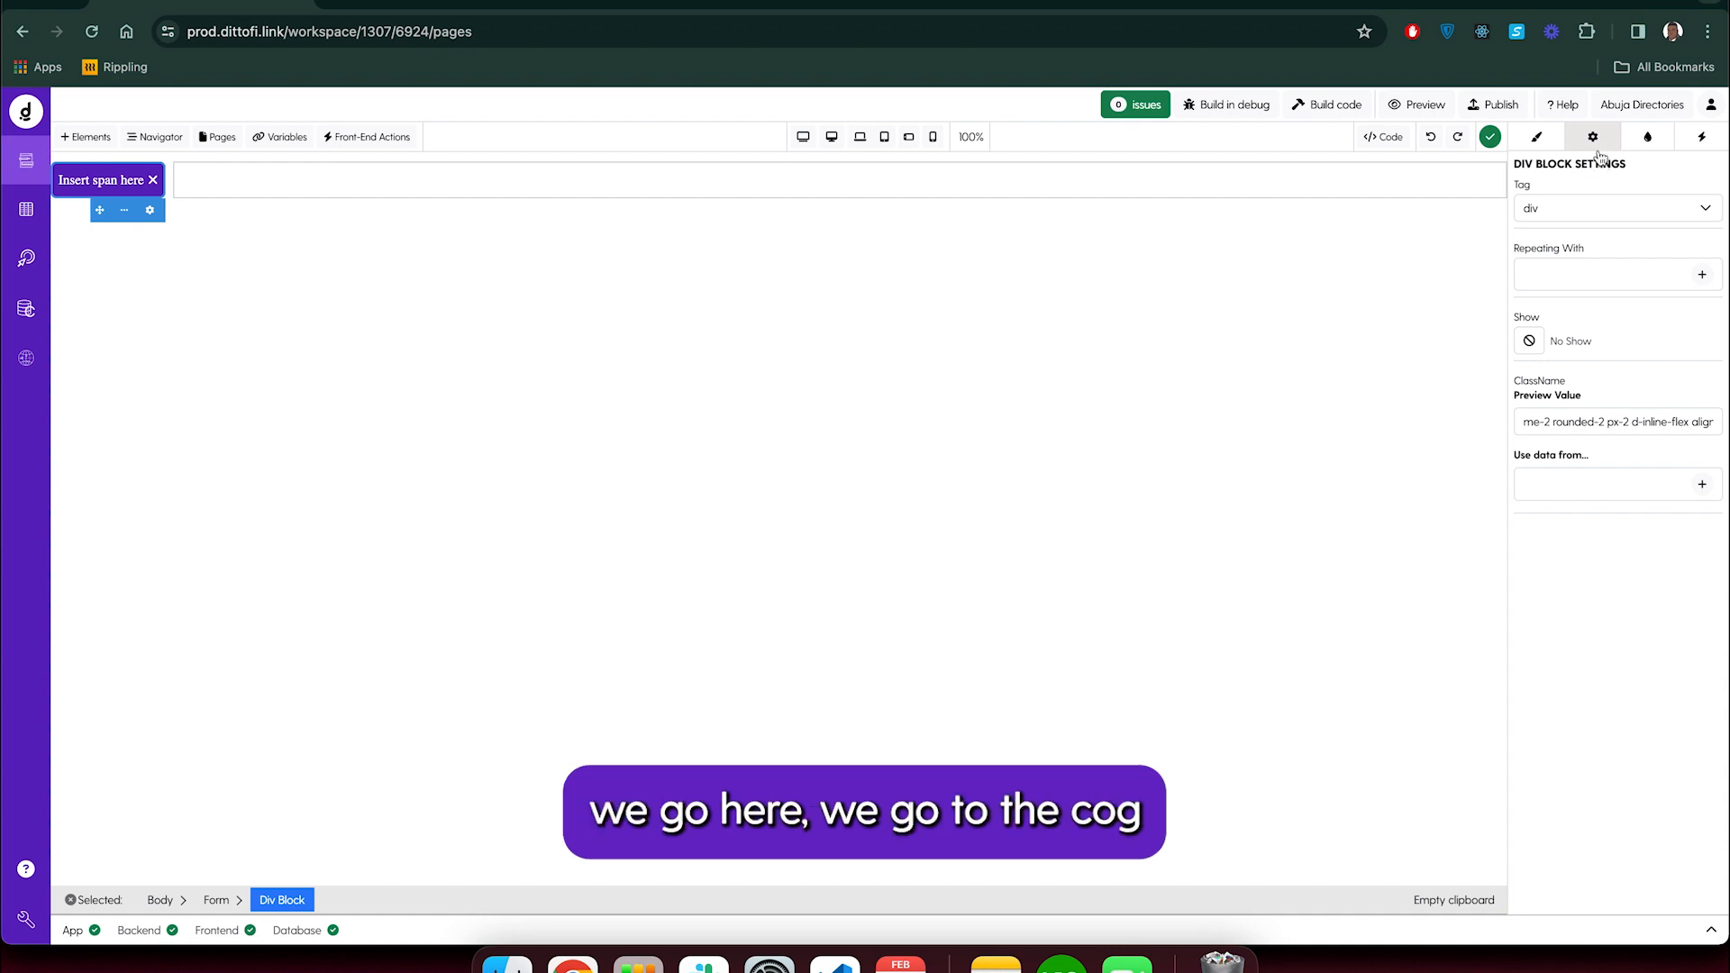
left_click(1702, 276)
mouse_move(1523, 445)
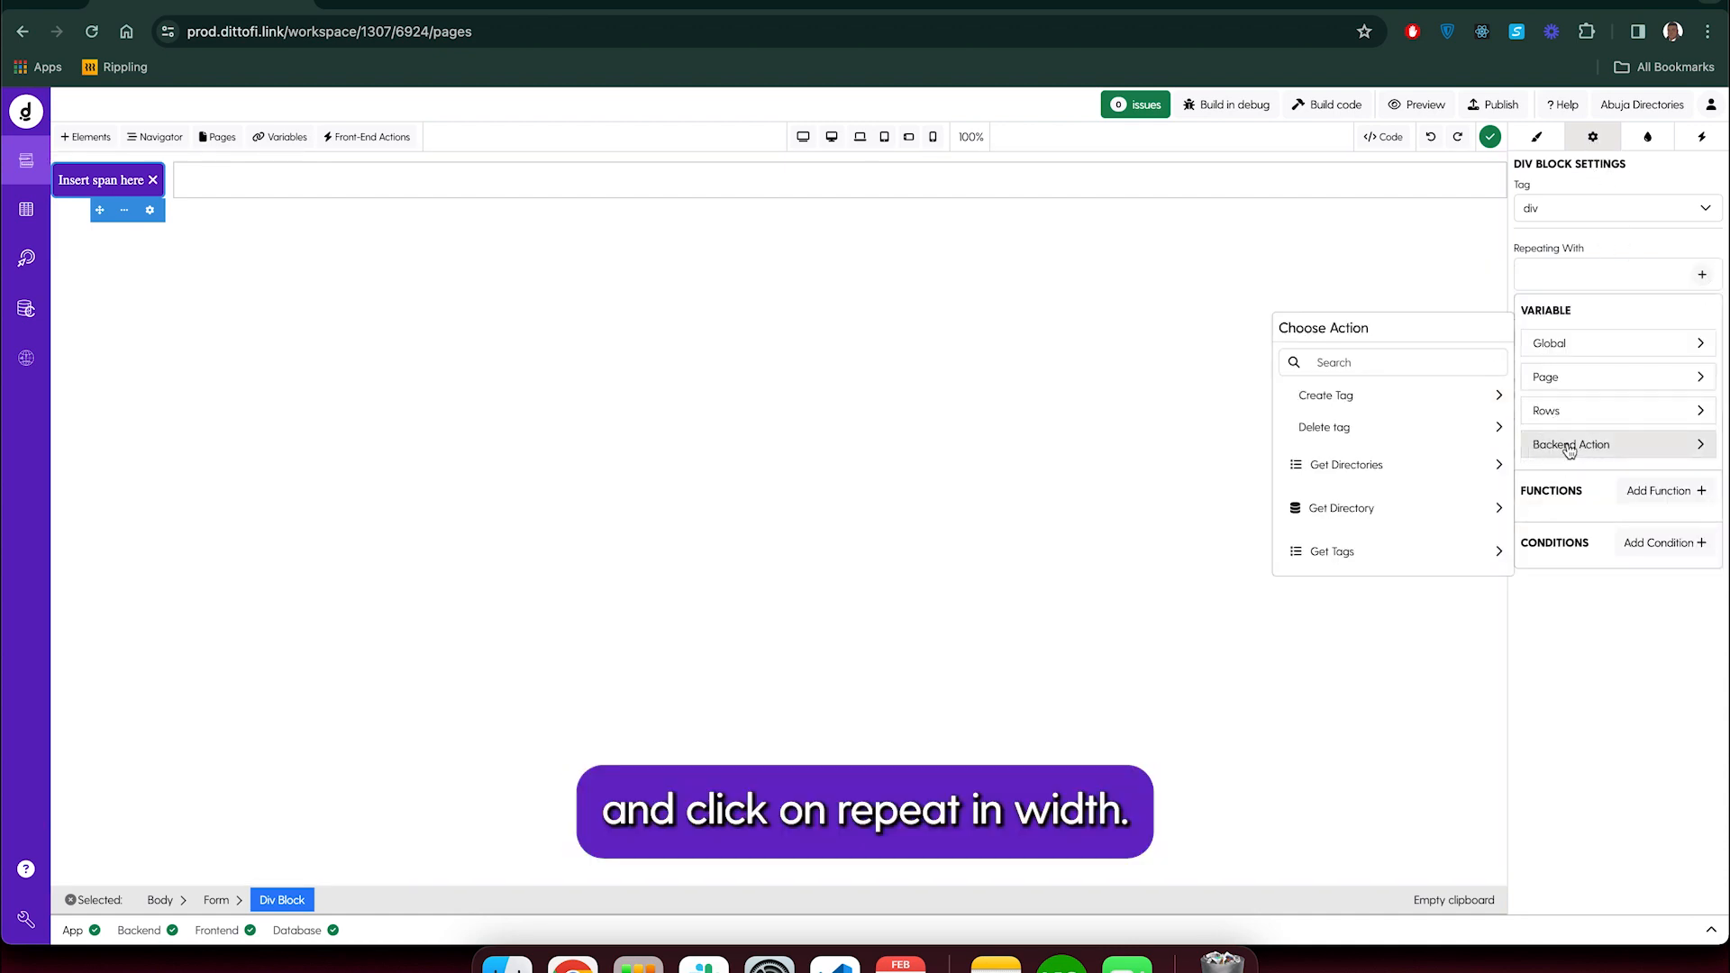
left_click(1394, 553)
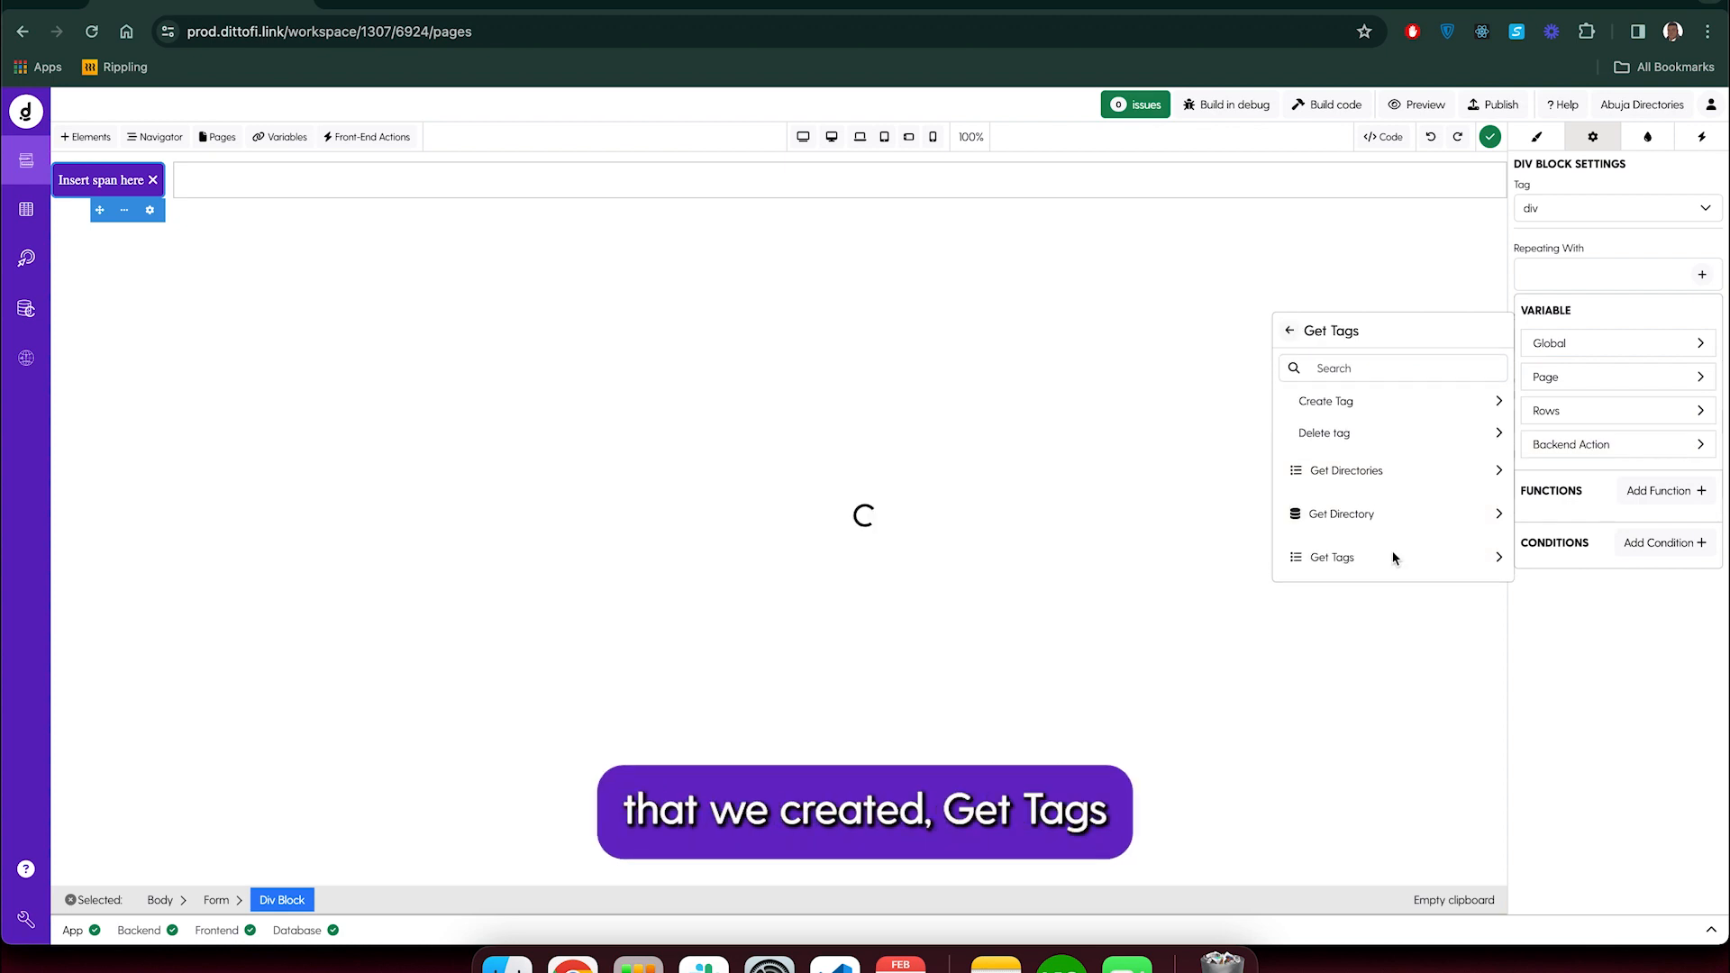
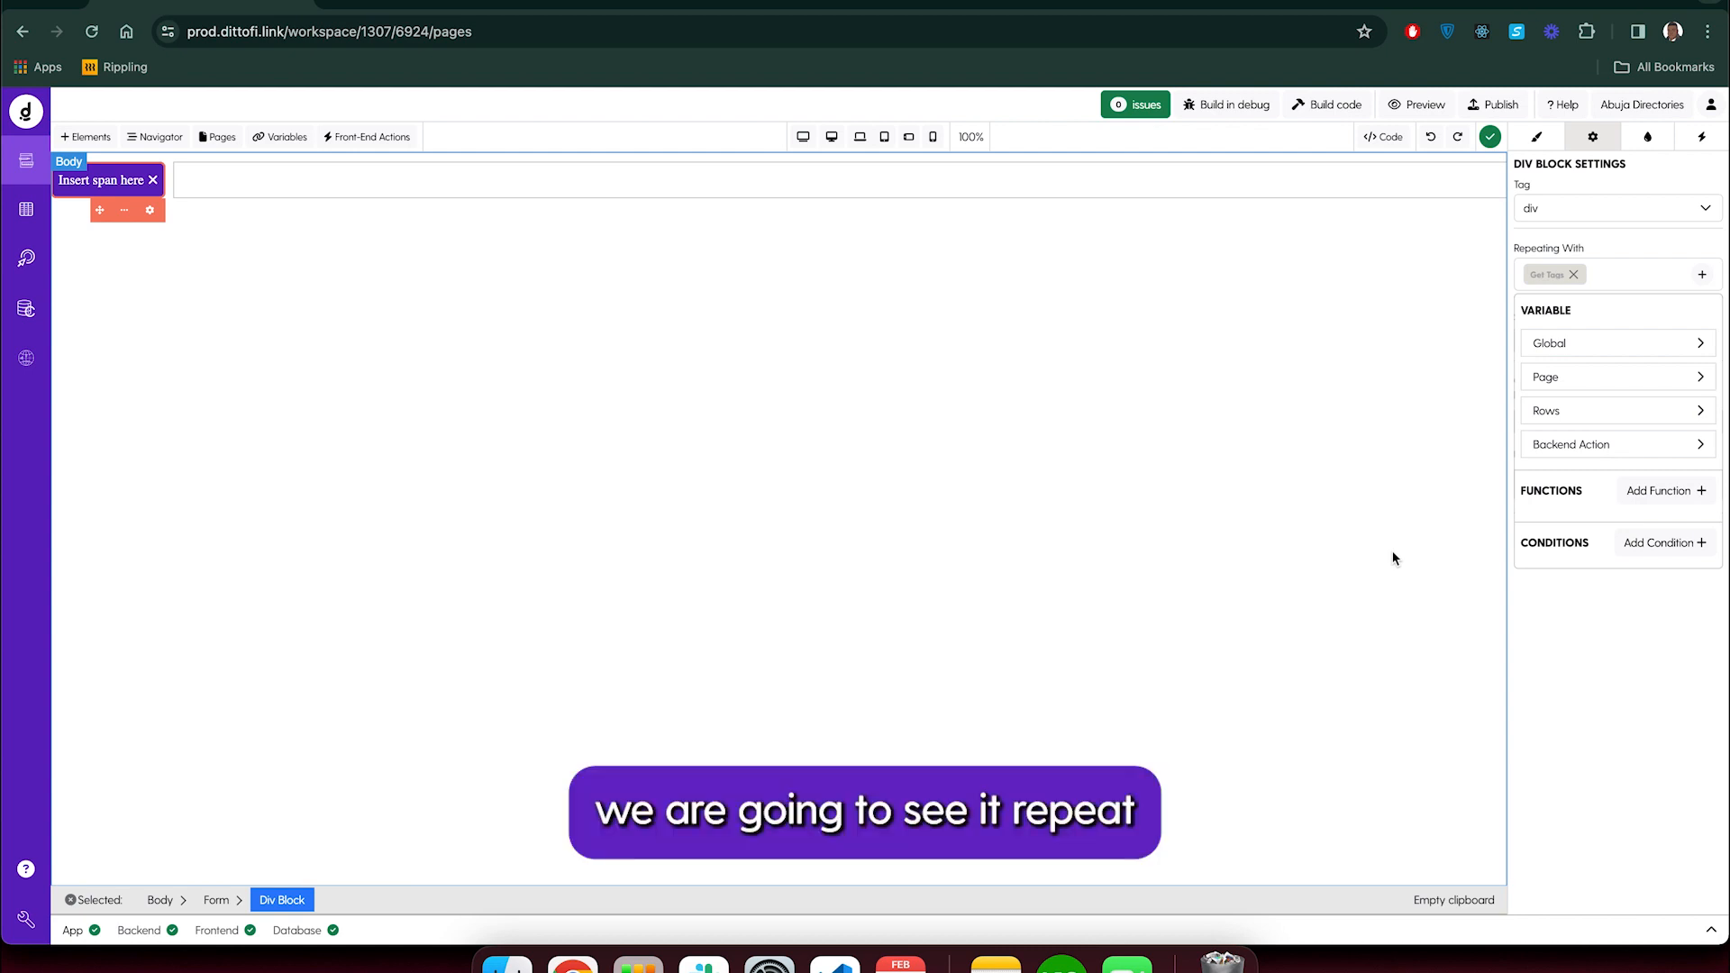
Bind the Span's text inside the tag block to the tag field of the repeating row
left_click(131, 188)
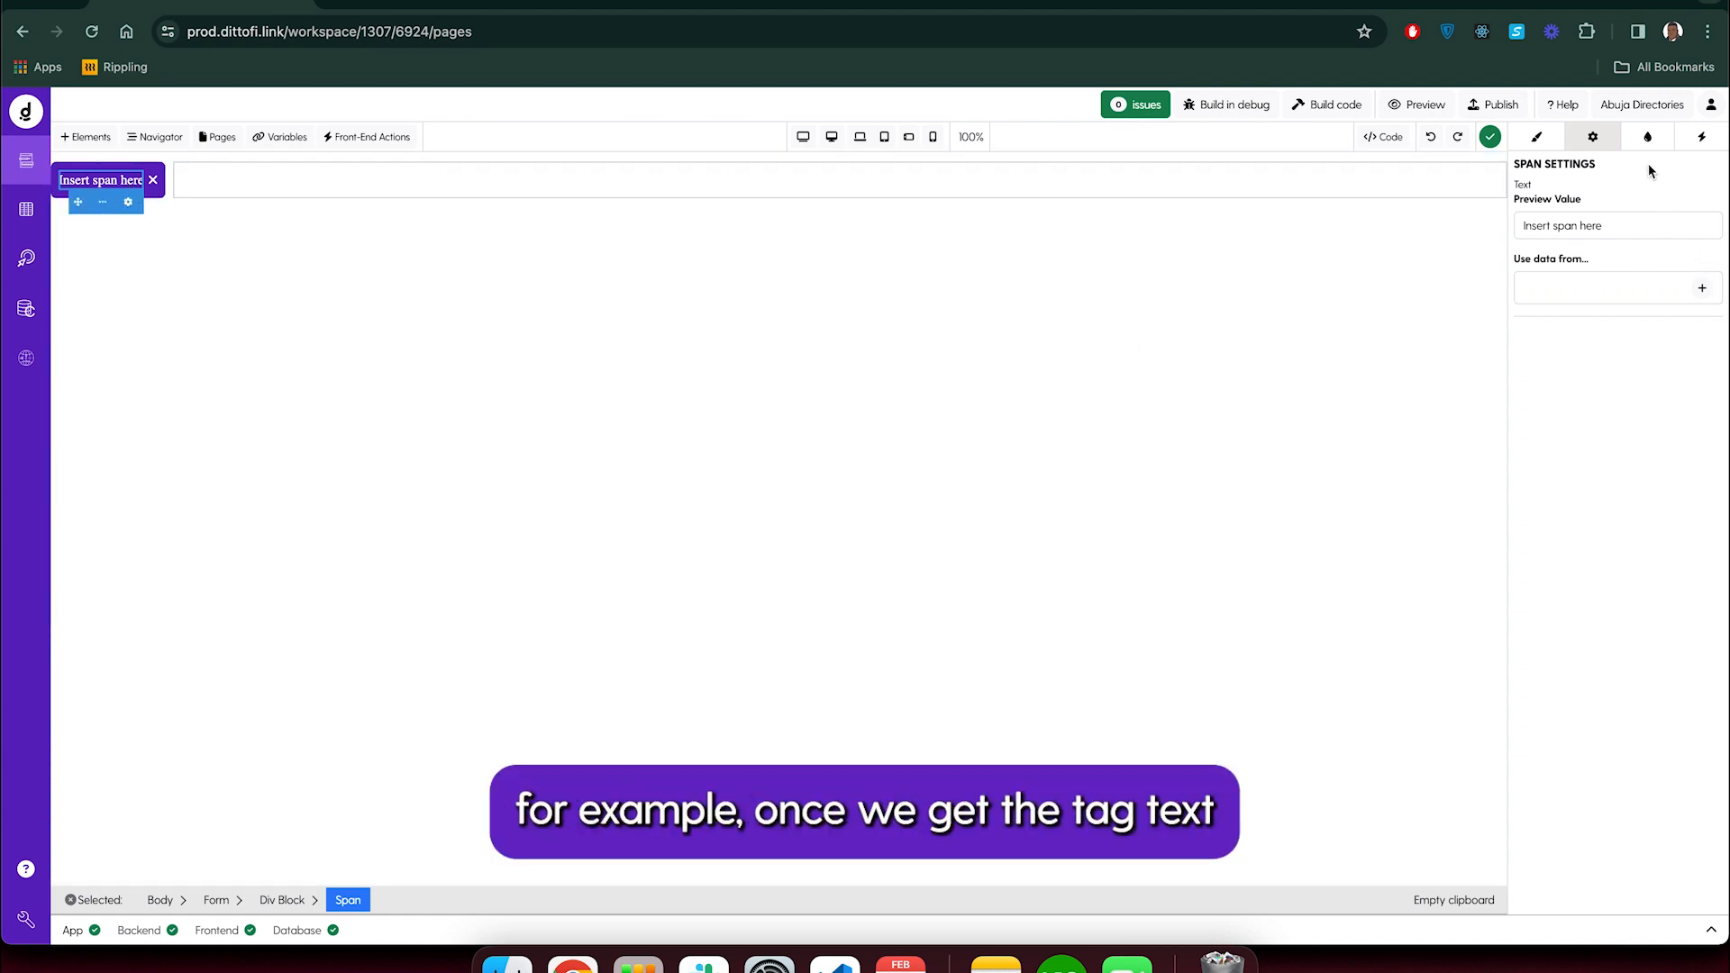
left_click(1702, 288)
mouse_move(1607, 439)
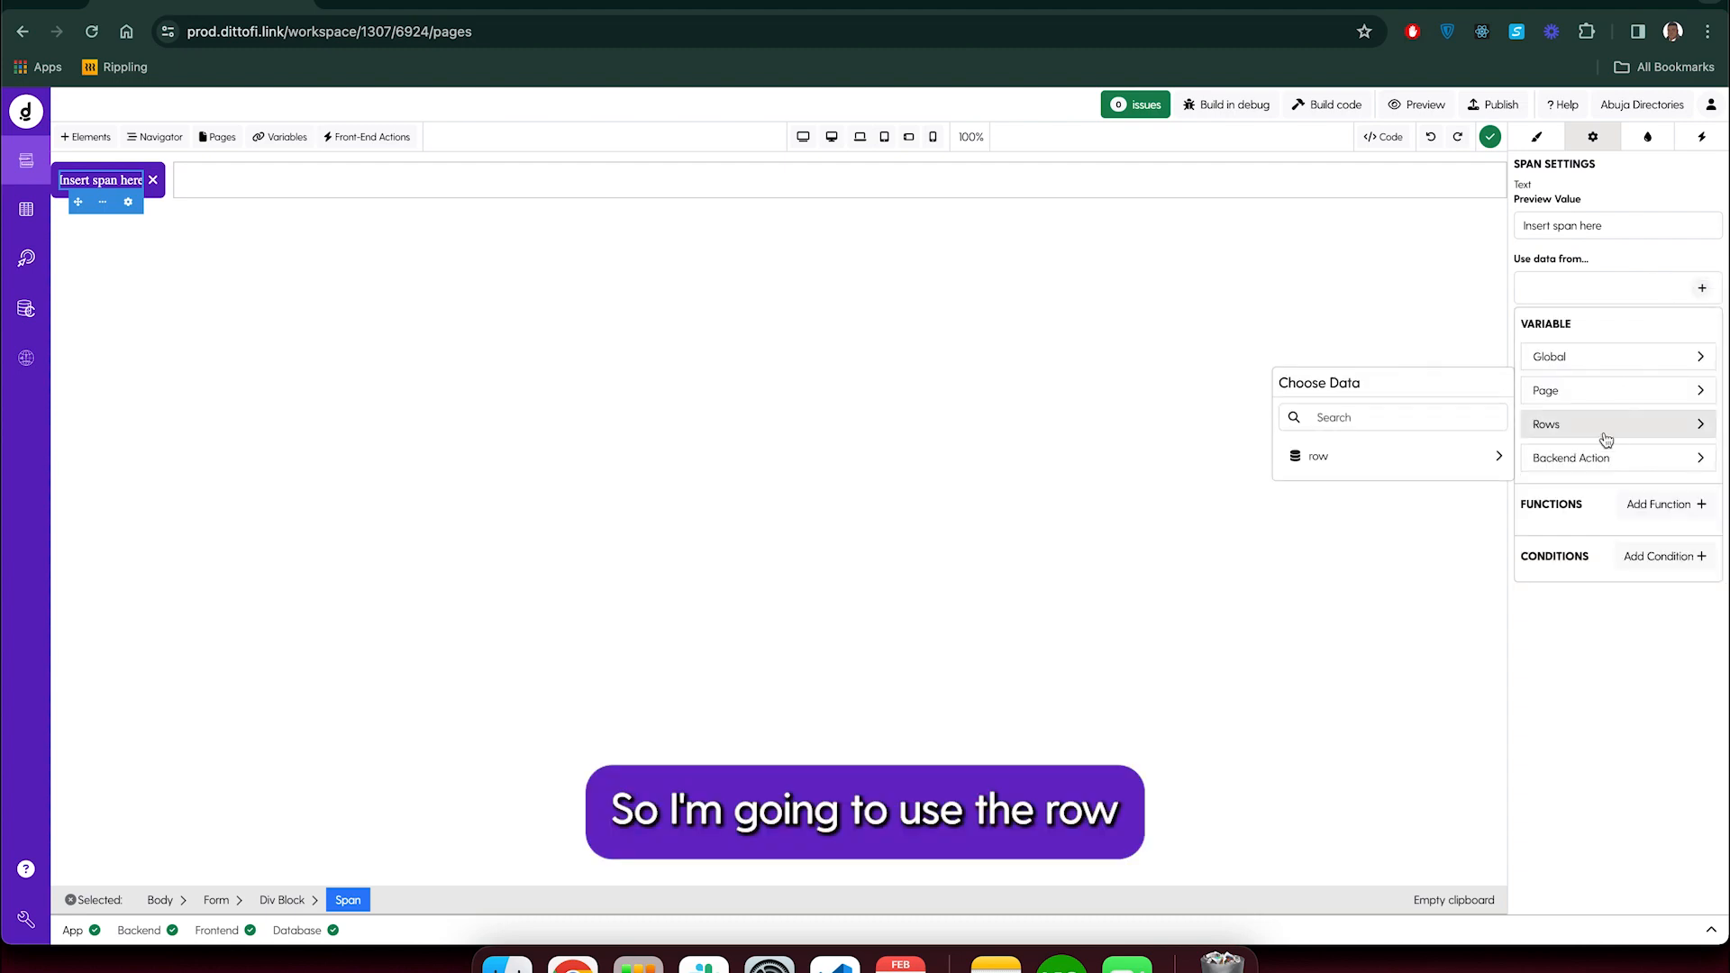
left_click(1460, 456)
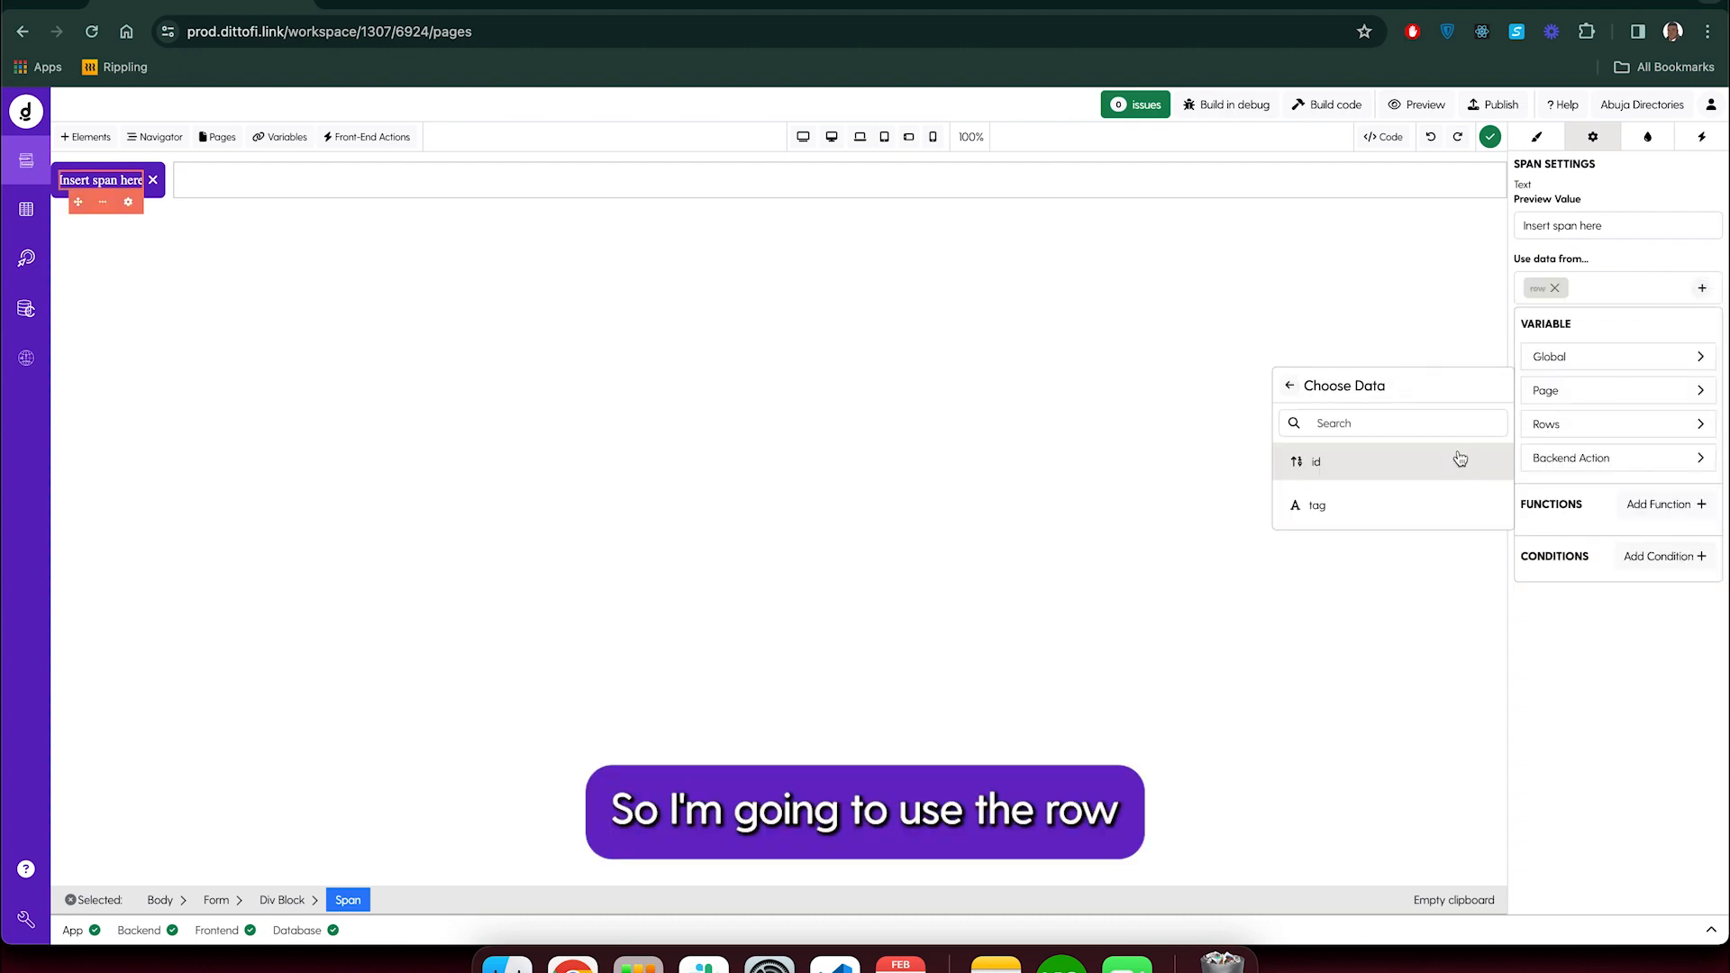
left_click(1313, 506)
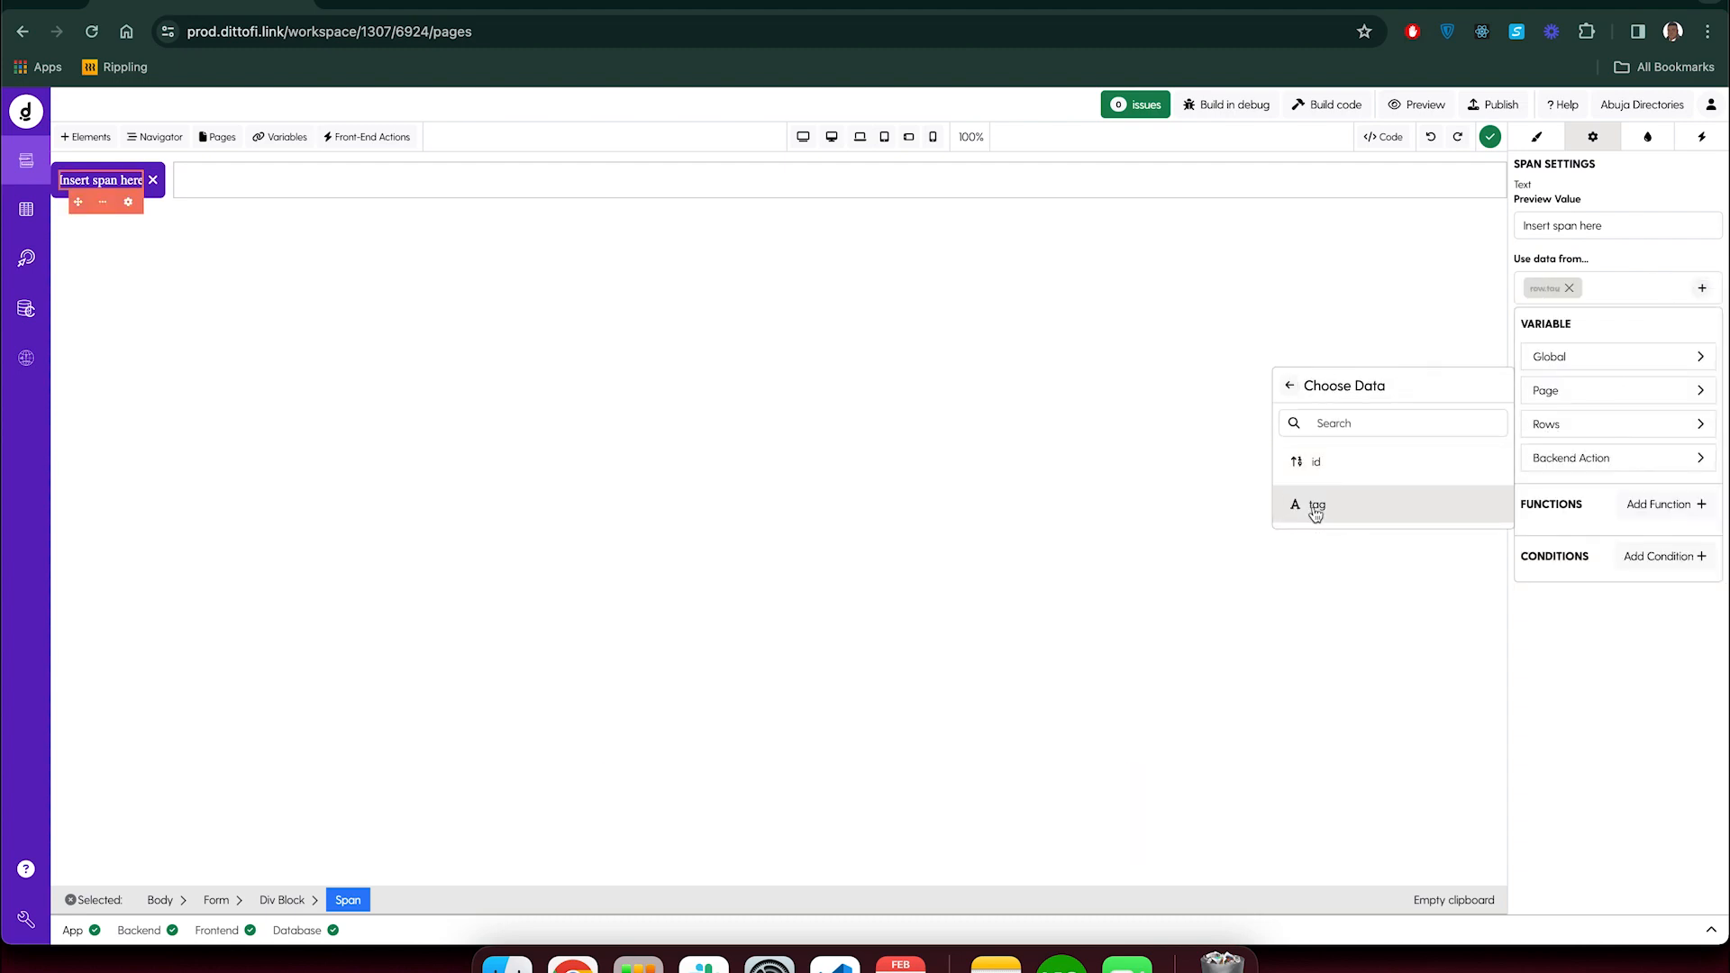
left_click(1318, 610)
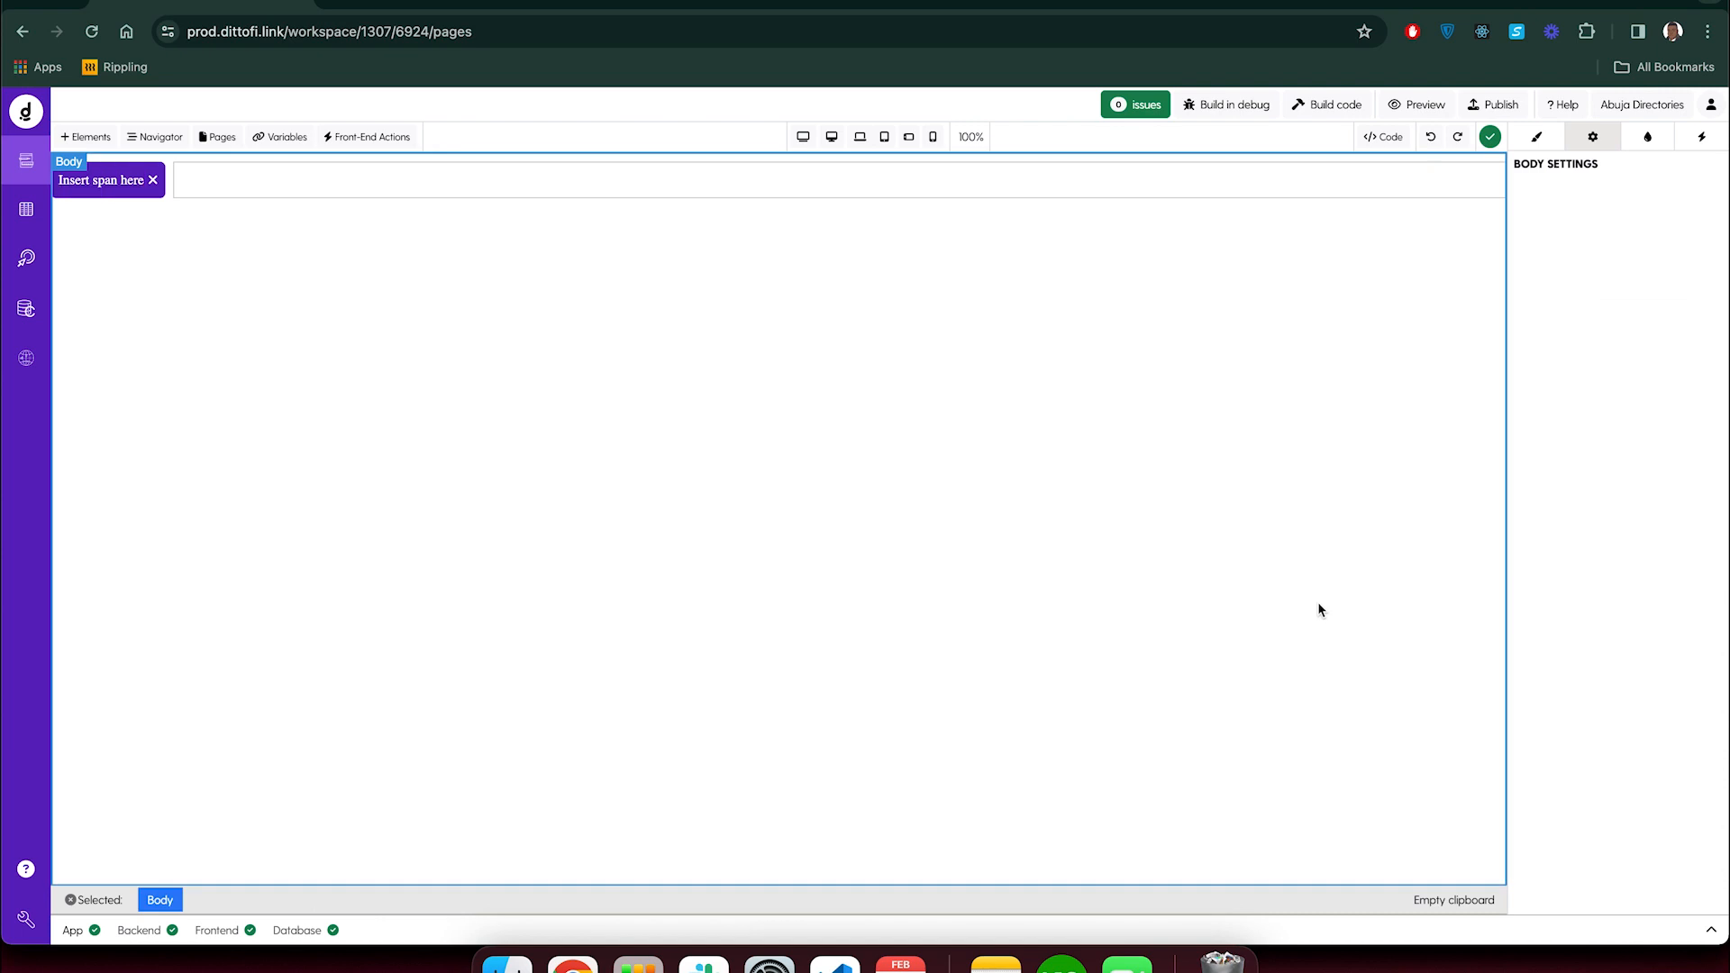
Add an On Click front-end action to the tag Div Block that runs DeleteTag
left_click(158, 189)
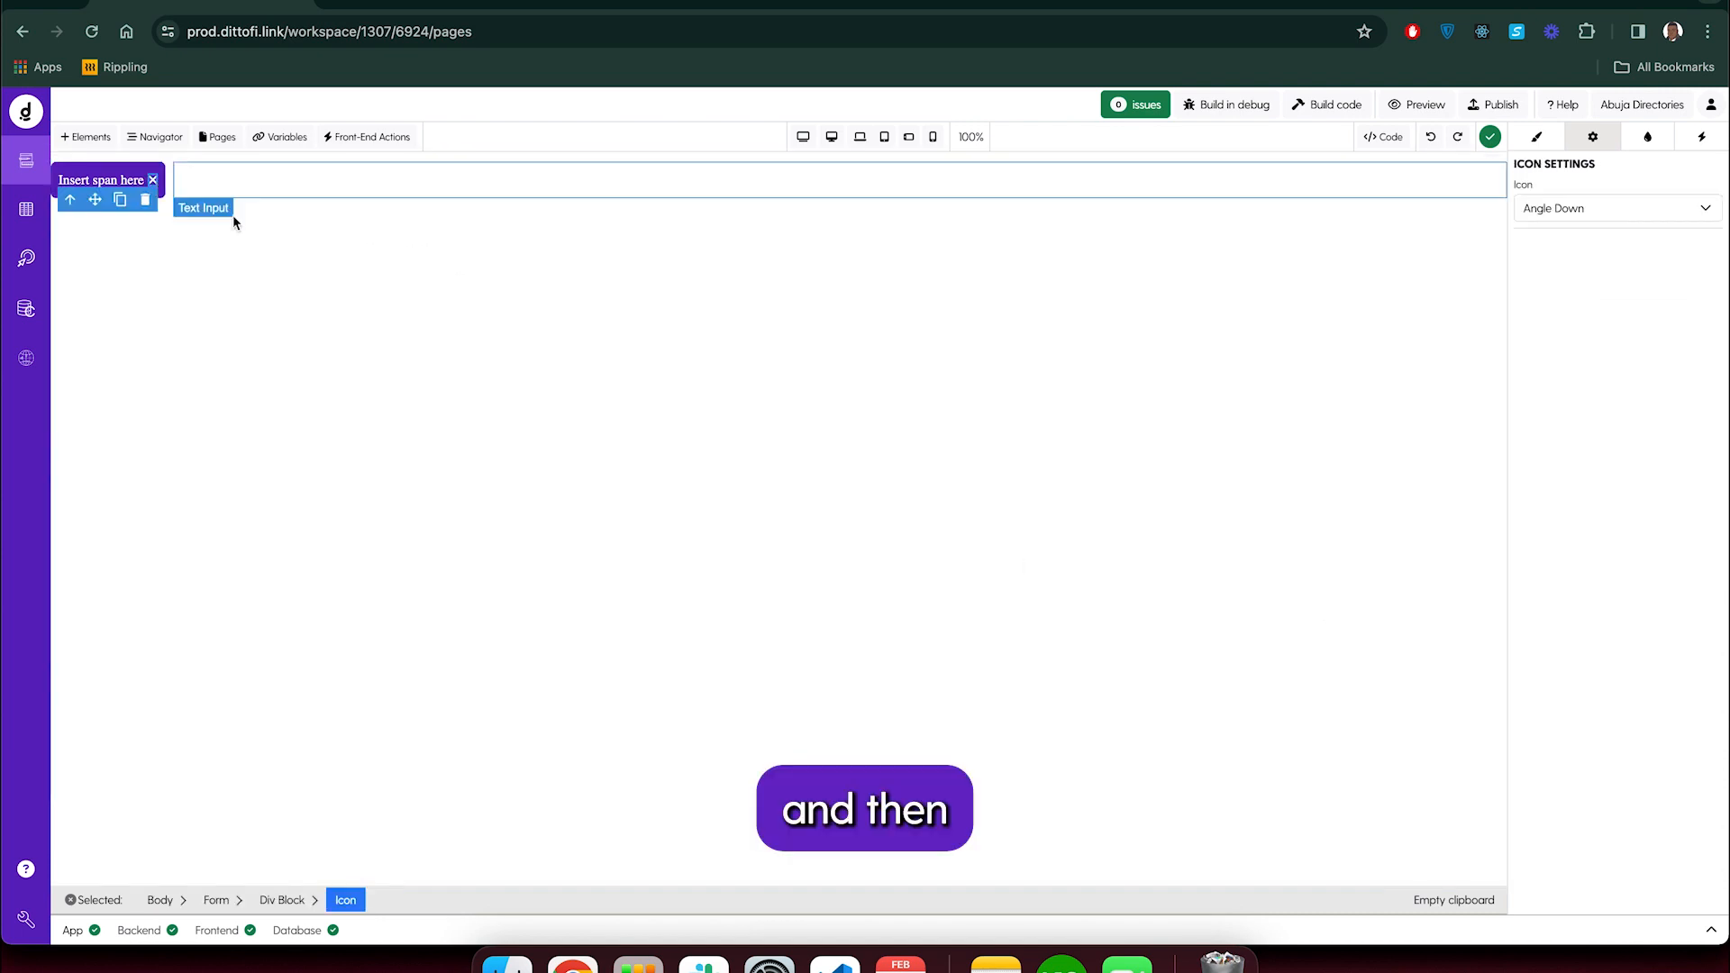
left_click(161, 194)
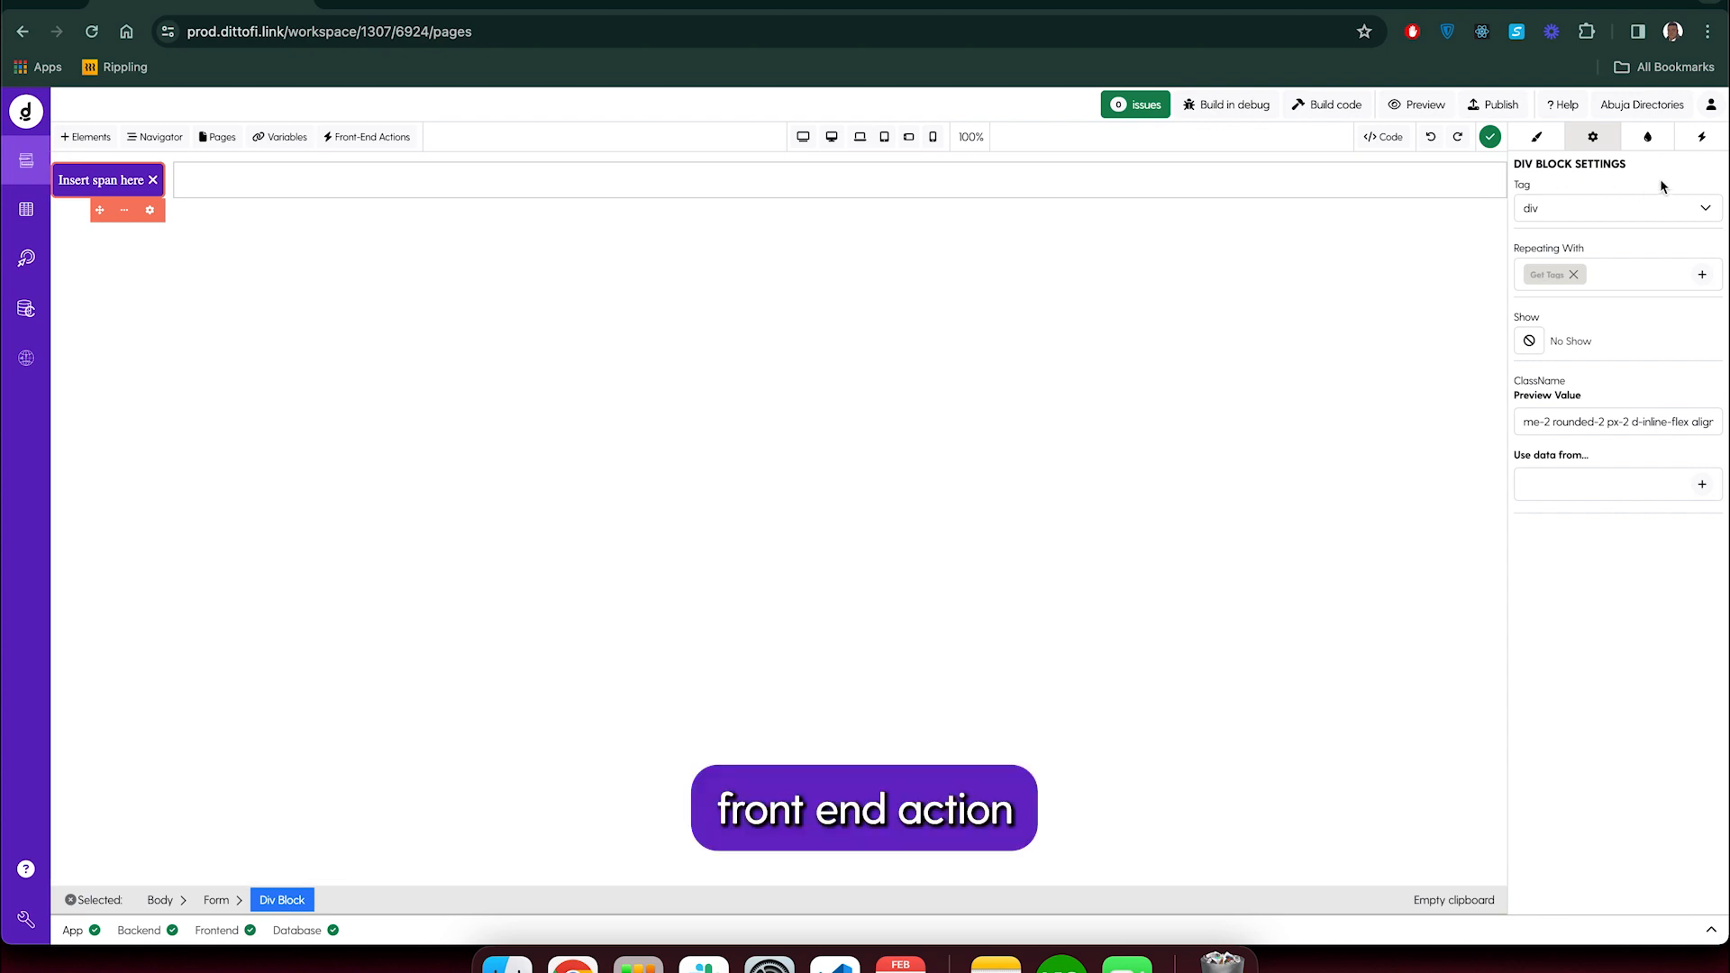
left_click(1702, 136)
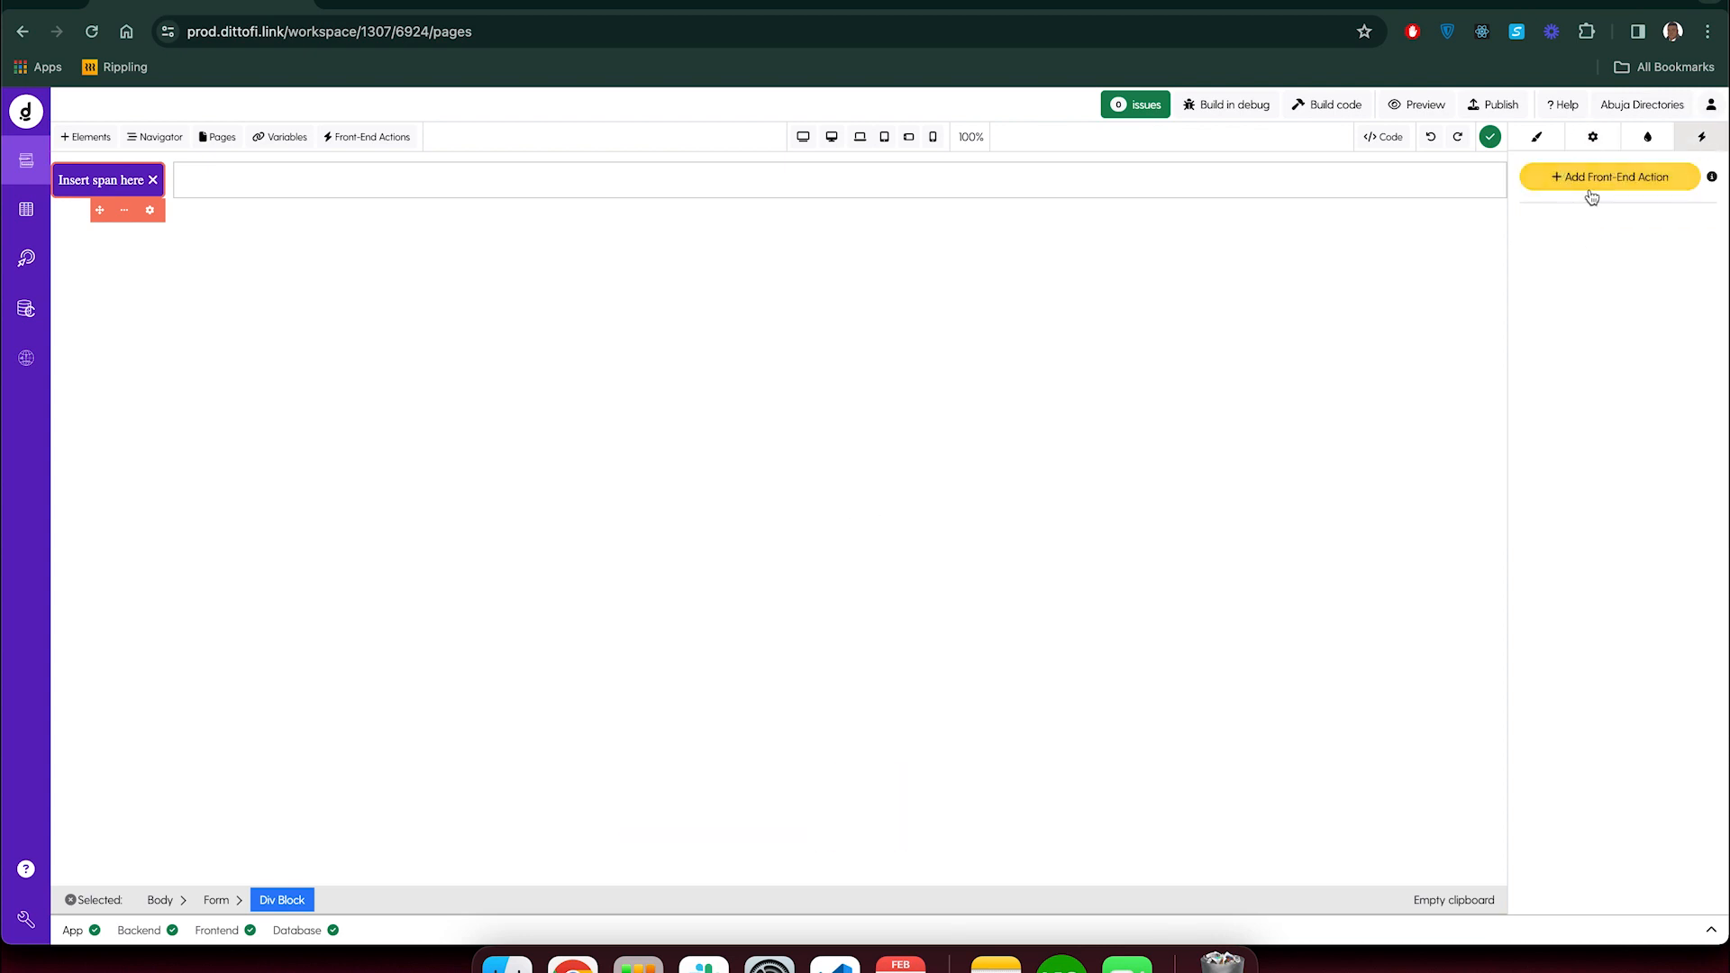
left_click(1587, 186)
left_click(1556, 222)
left_click(1572, 356)
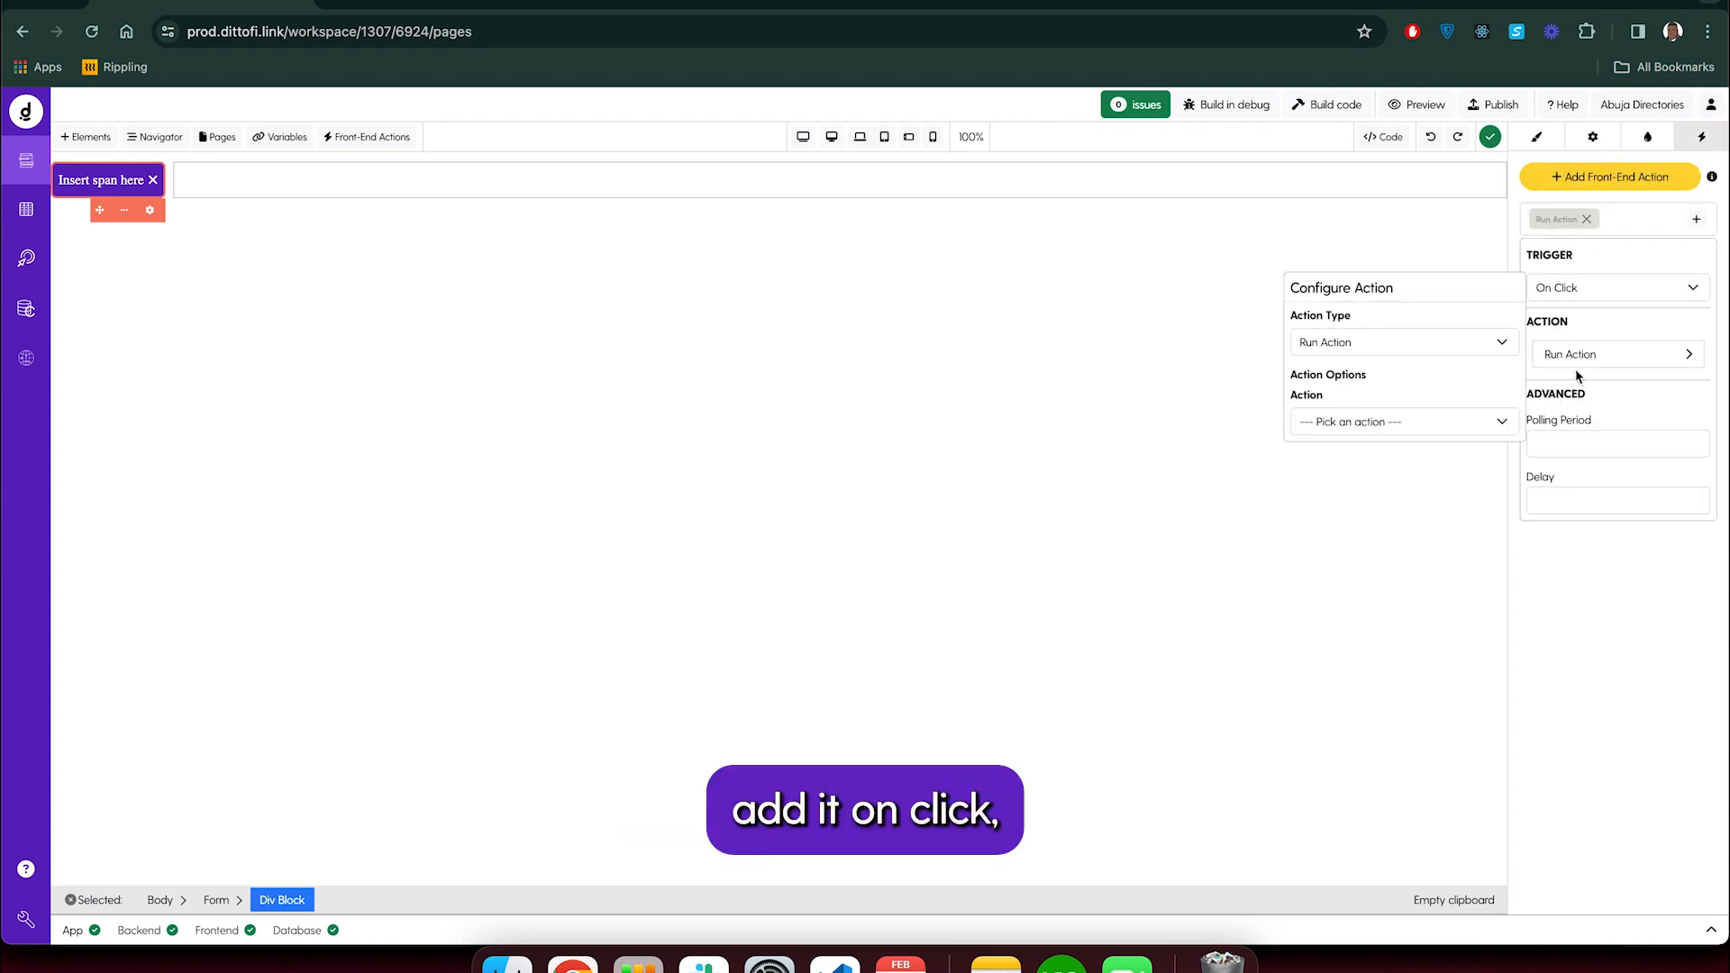
left_click(1399, 424)
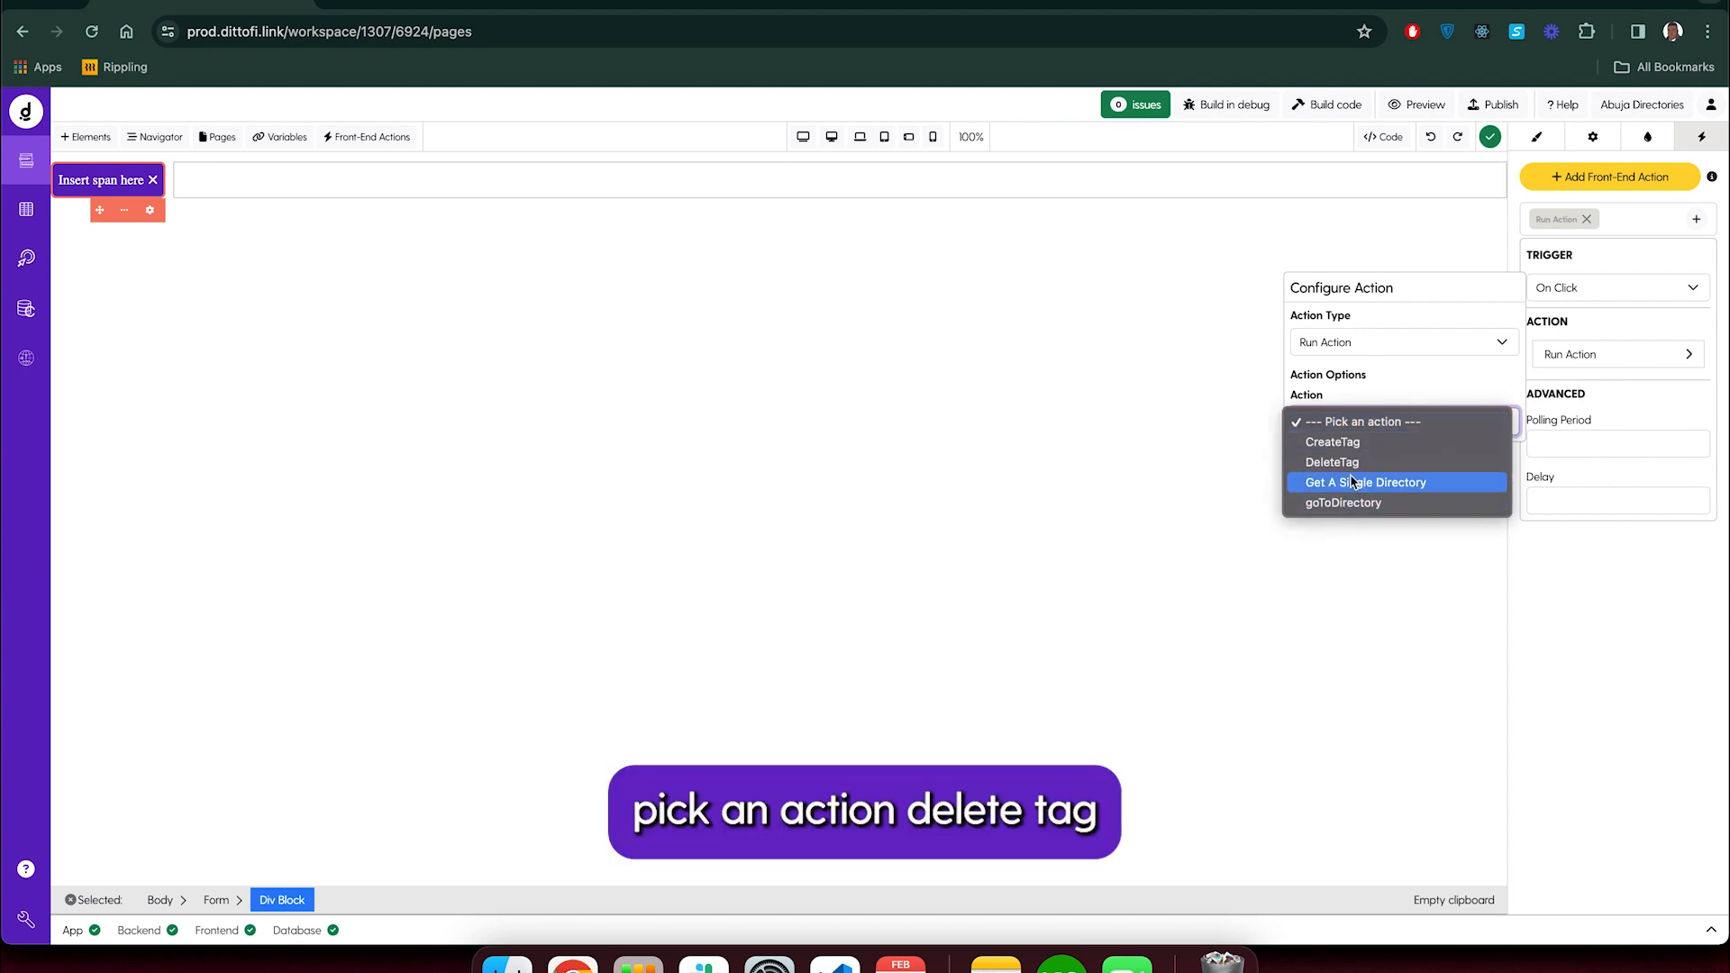
left_click(1360, 462)
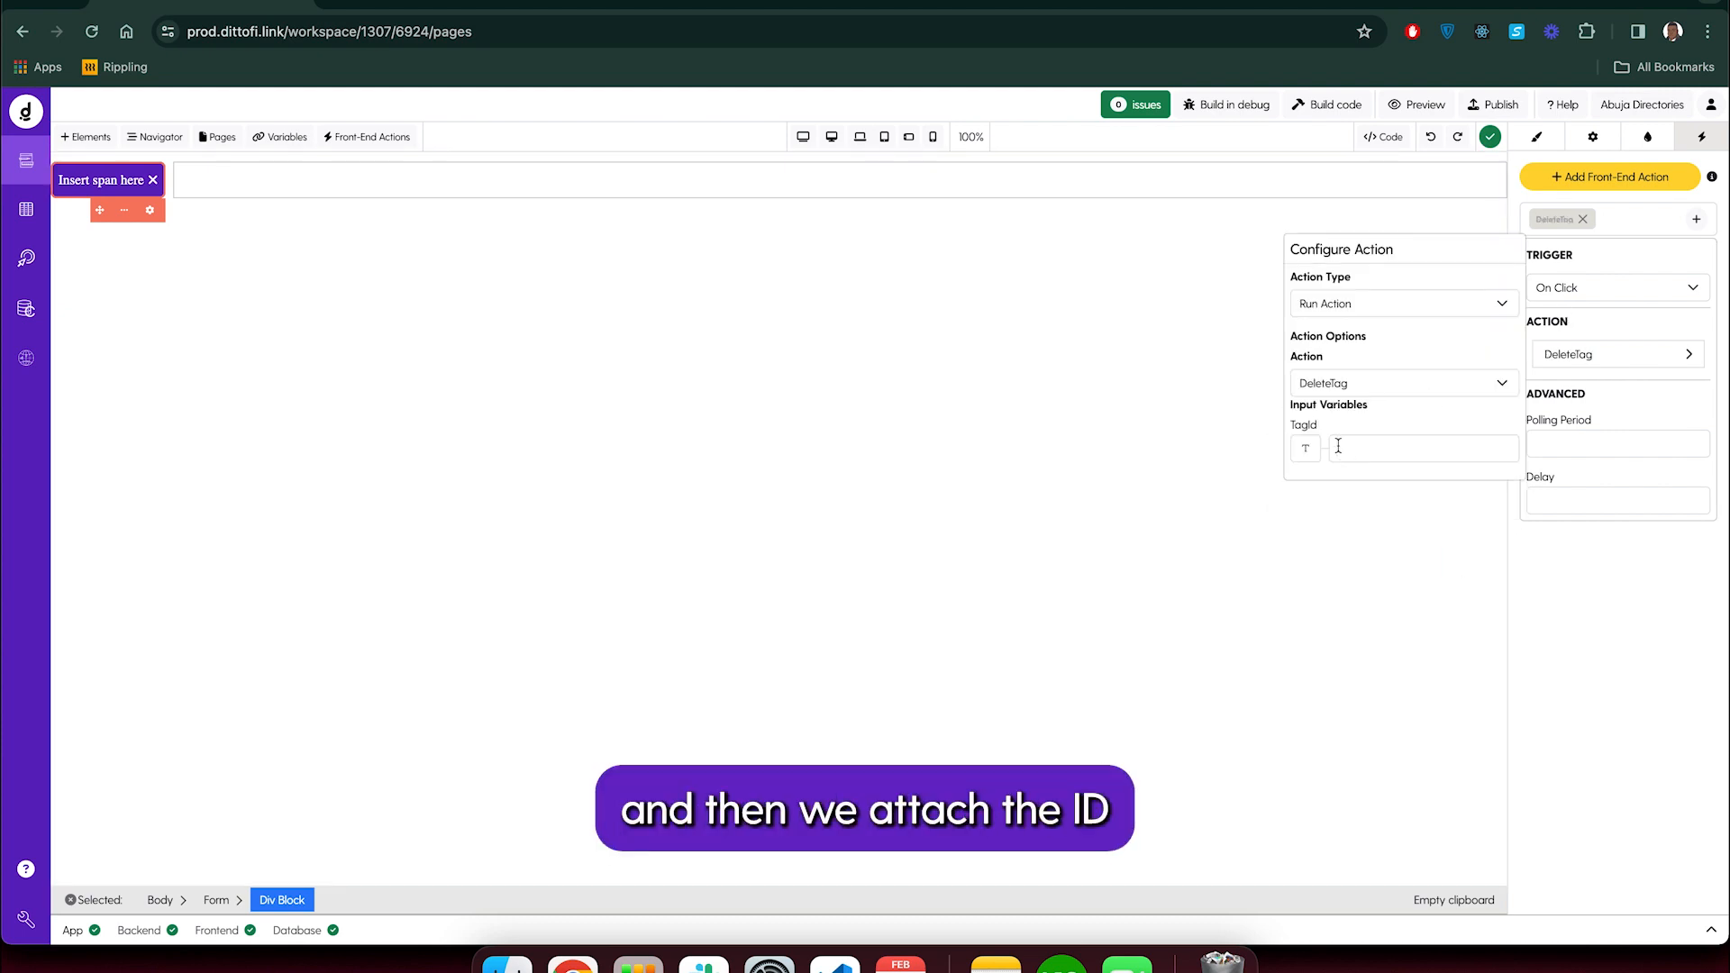
Bind the DeleteTag action's TagId input variable to the id of the repeating group's row
left_click(1304, 450)
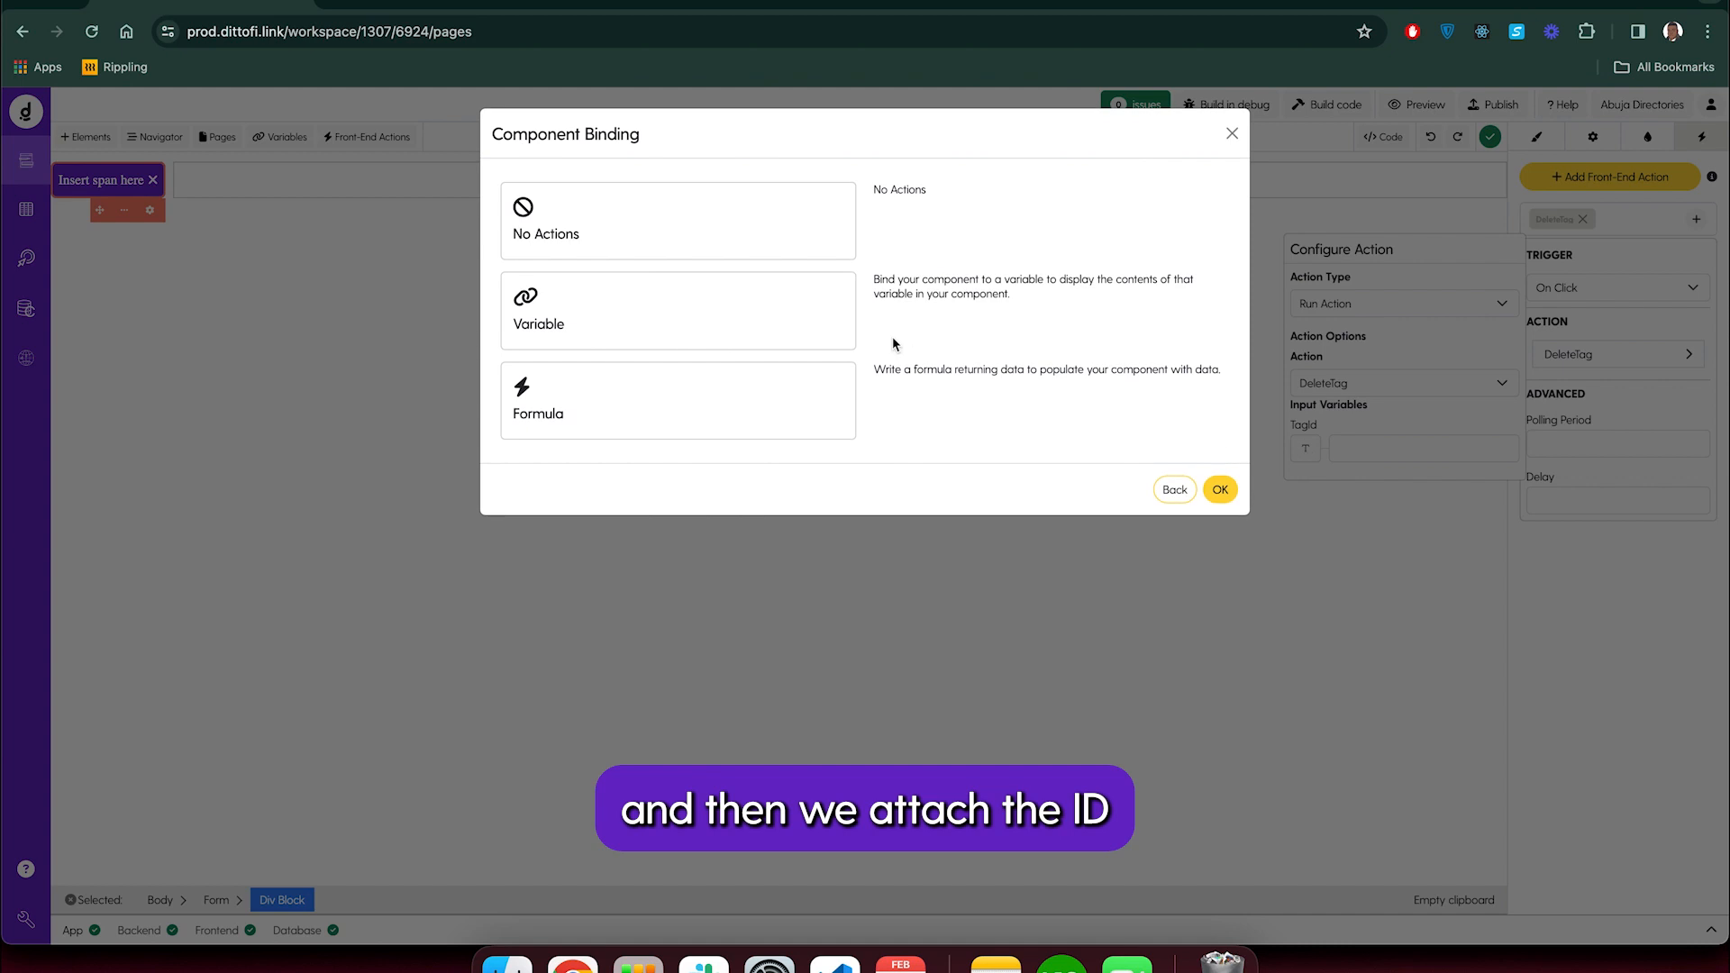
left_click(680, 324)
left_click(578, 256)
left_click(571, 291)
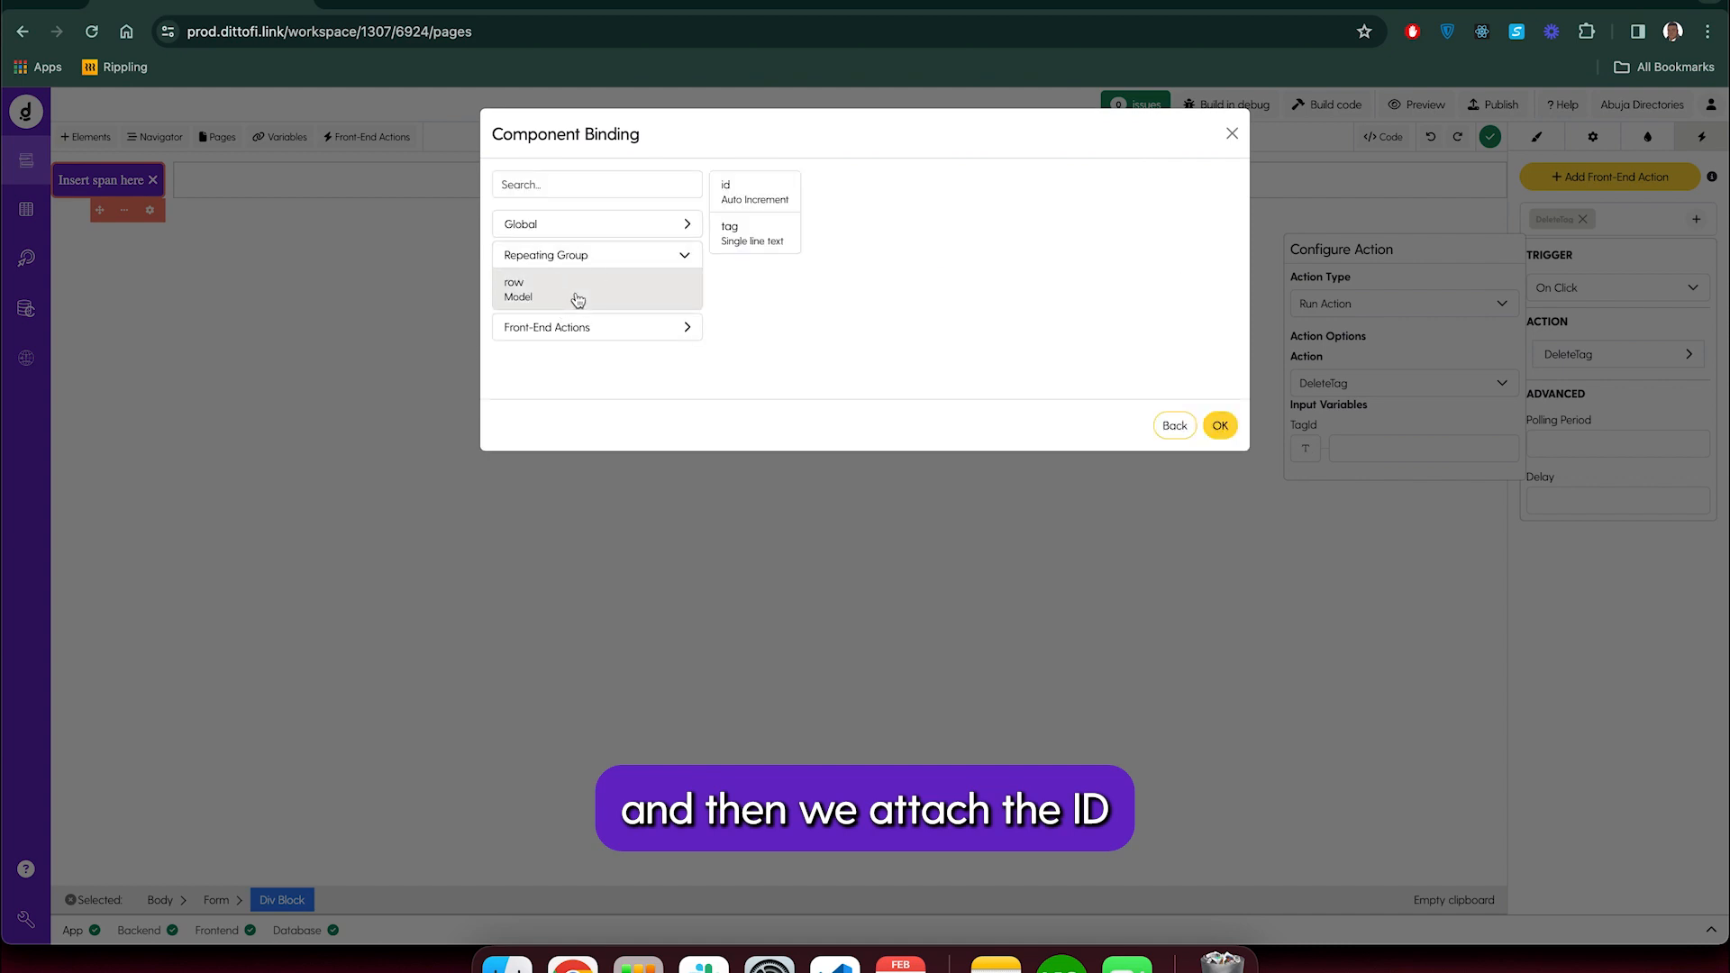
left_click(757, 197)
left_click(1219, 427)
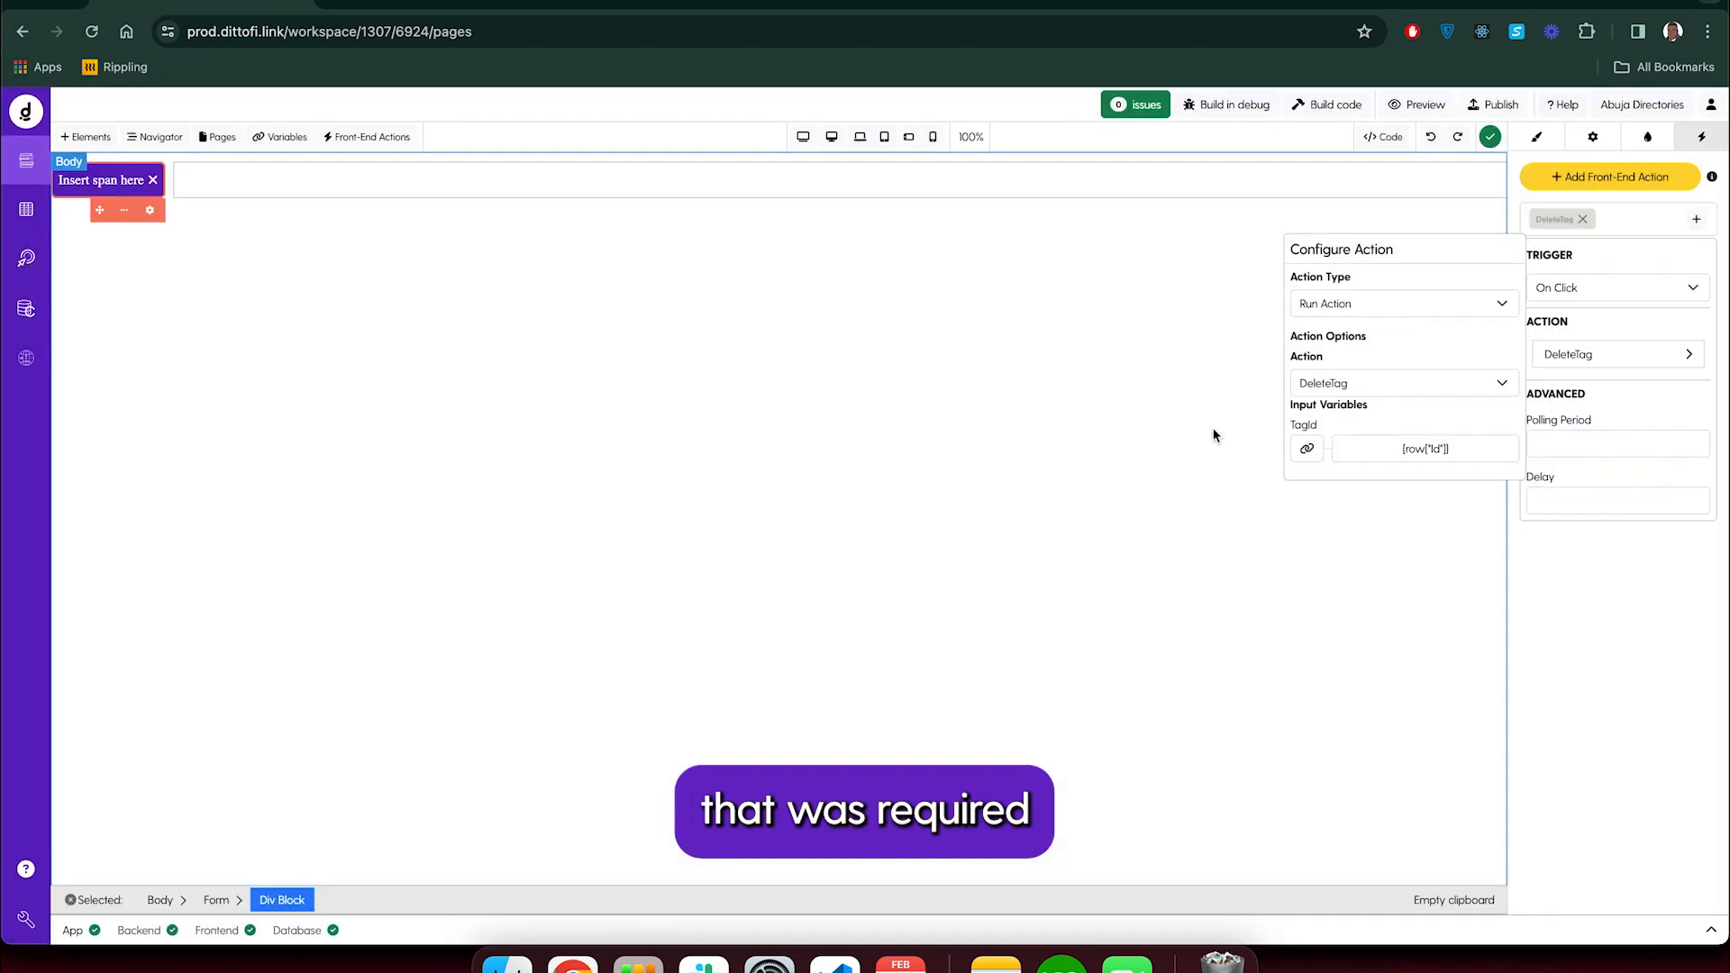
left_click(1543, 611)
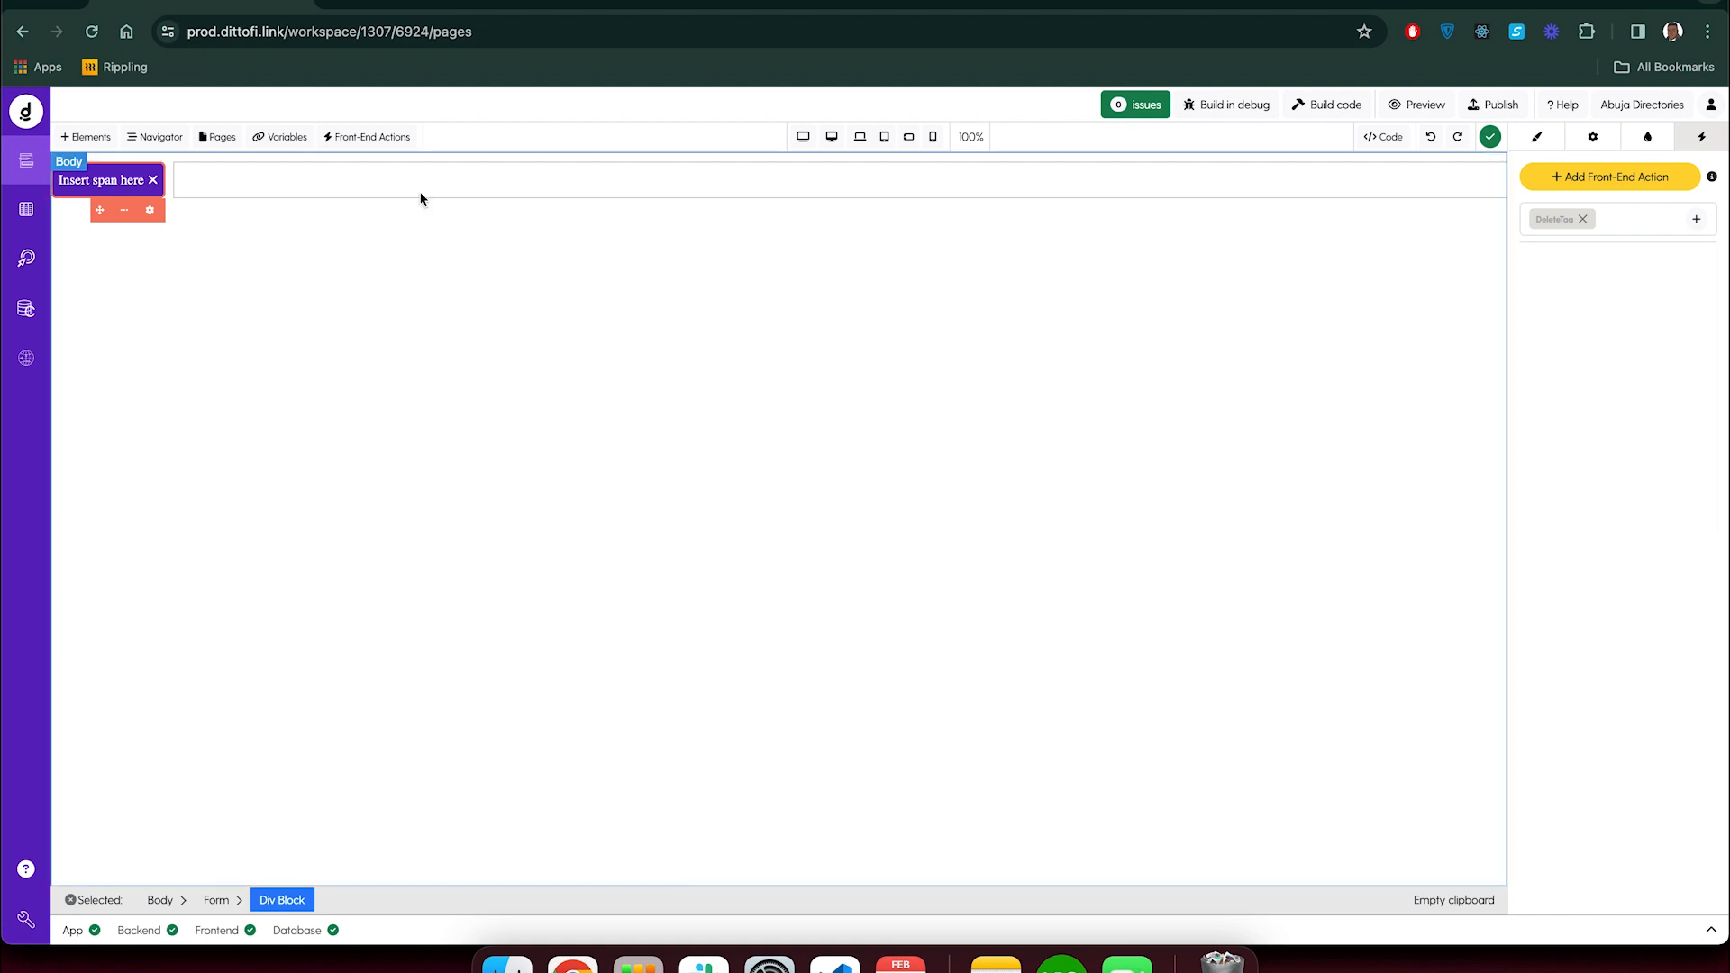
Bind the Text Input's name to the tagName variable
left_click(262, 192)
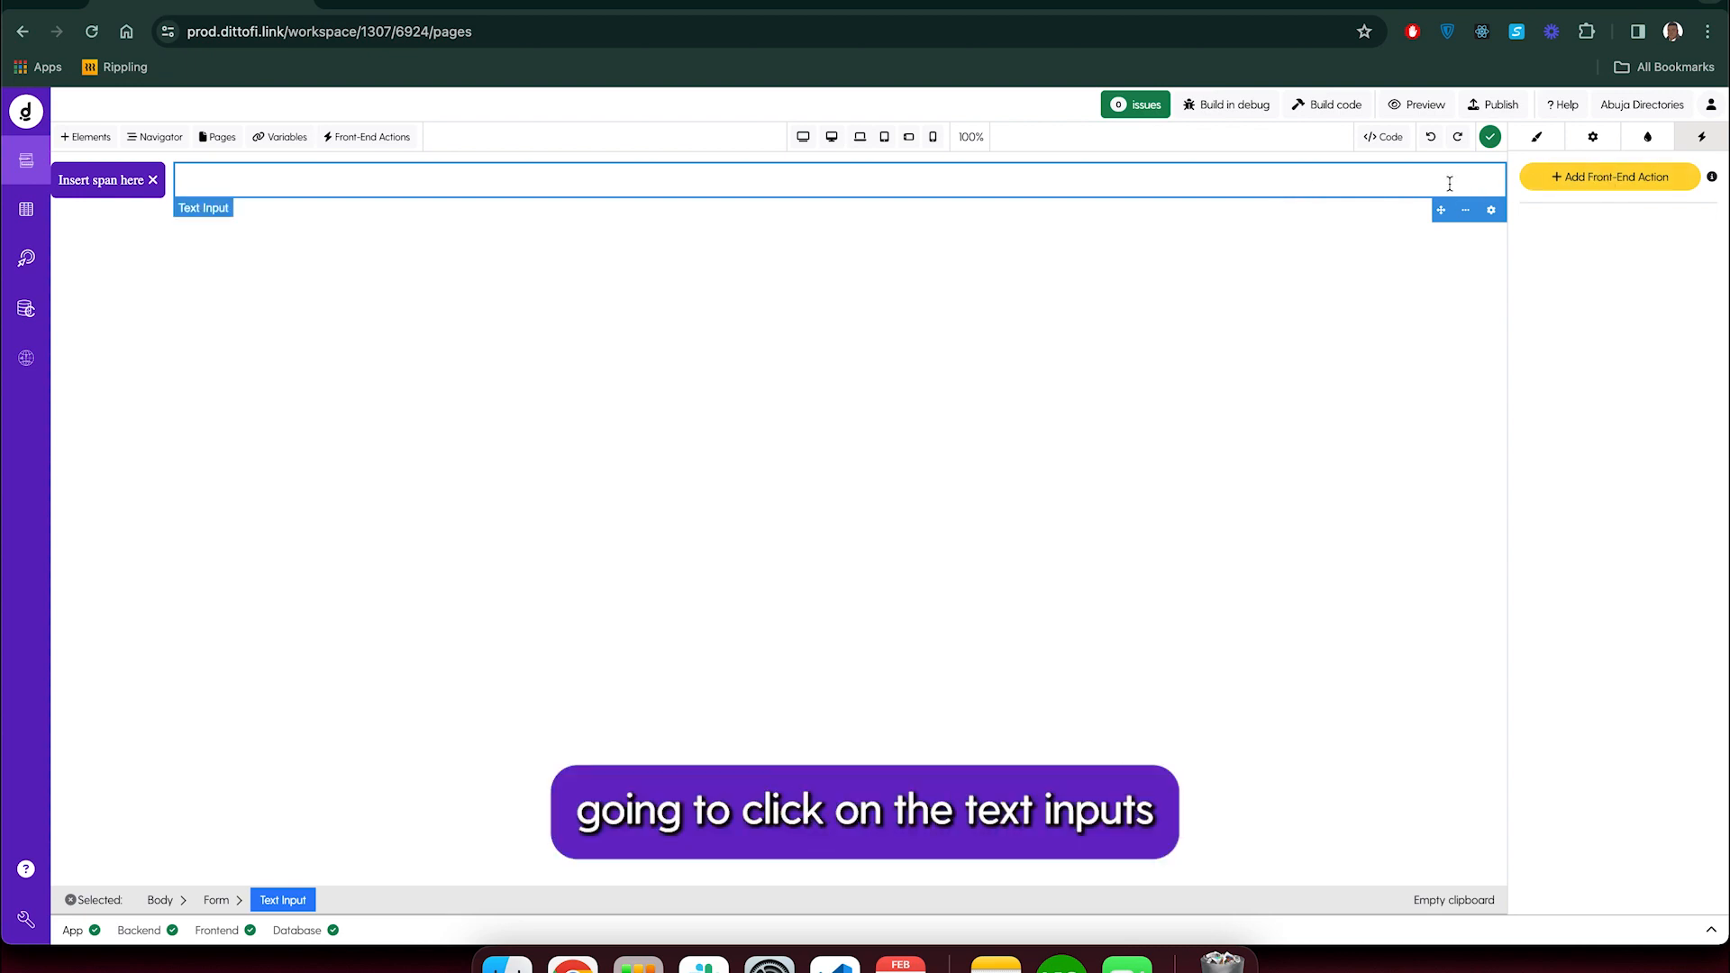
left_click(1592, 137)
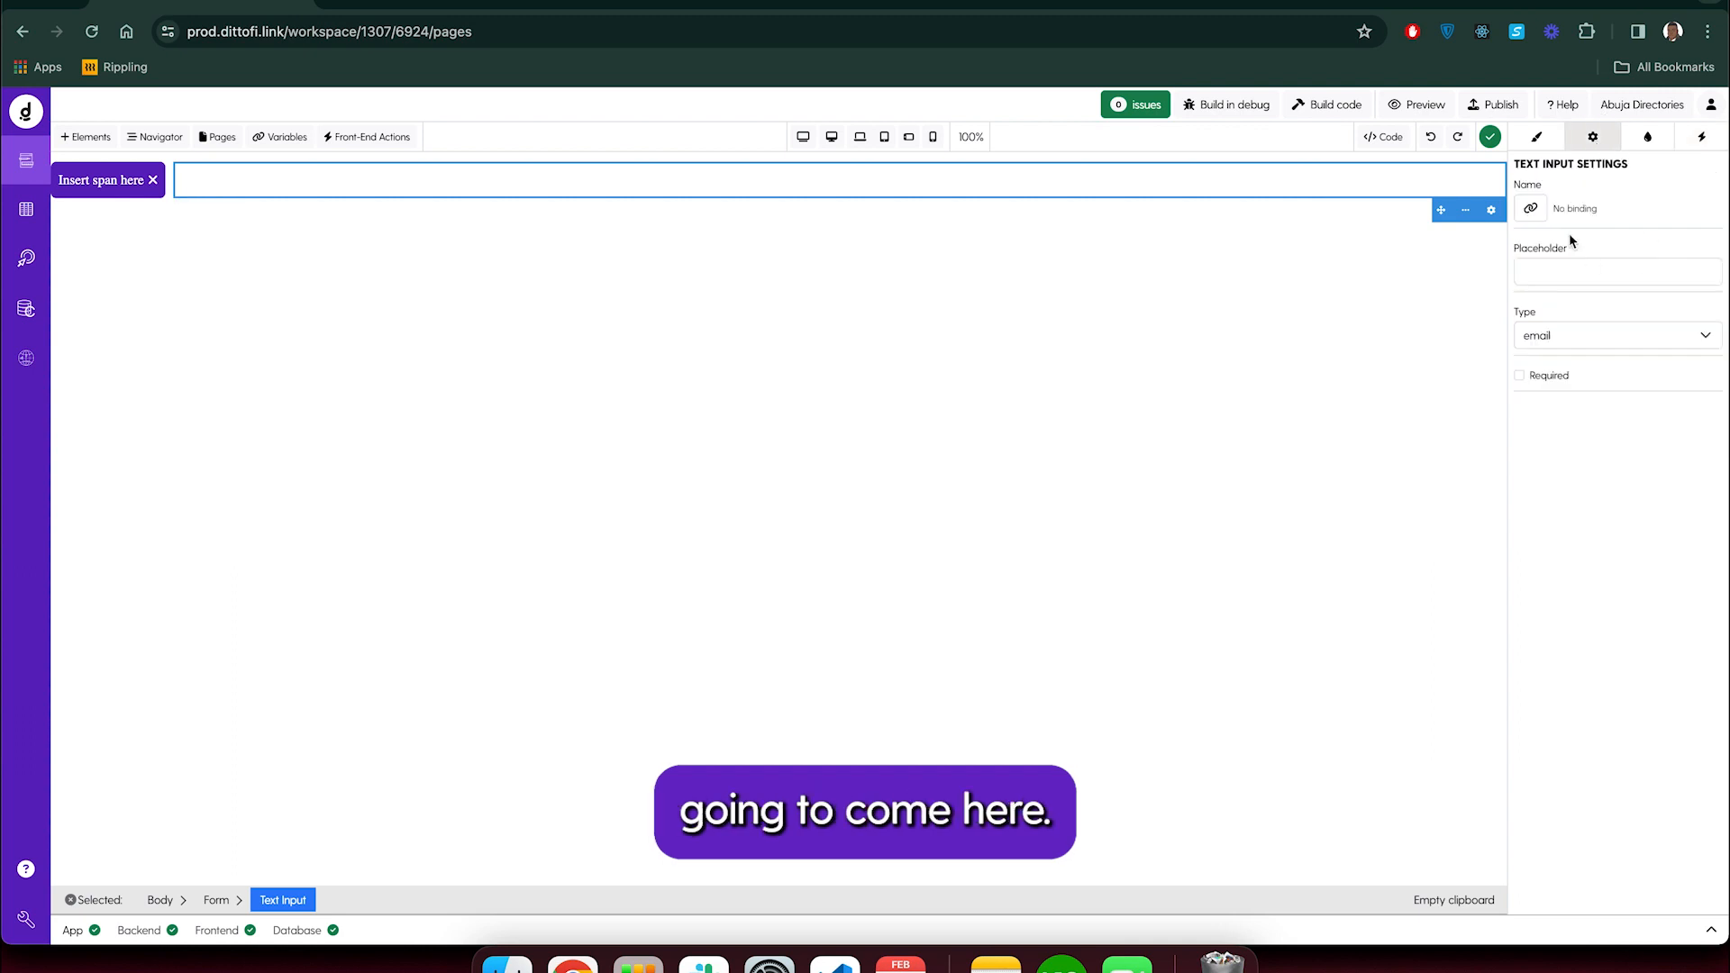
left_click(1532, 210)
left_click(746, 259)
left_click(556, 185)
type("tagn")
left_click(553, 238)
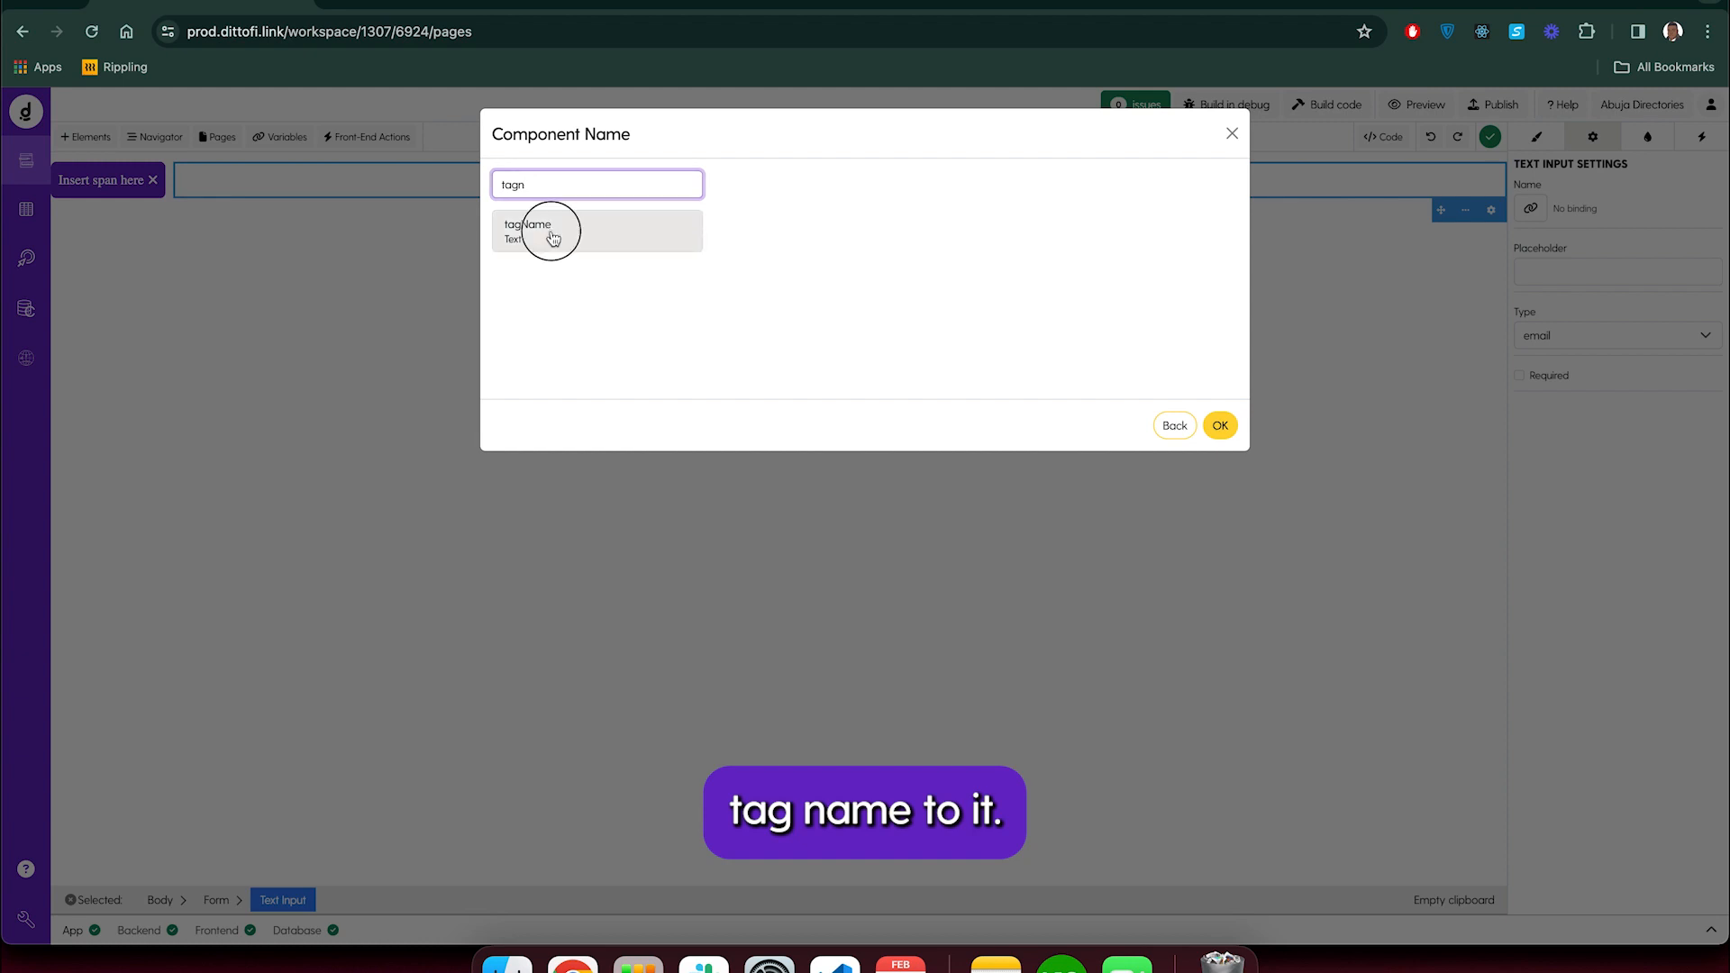
left_click(1222, 429)
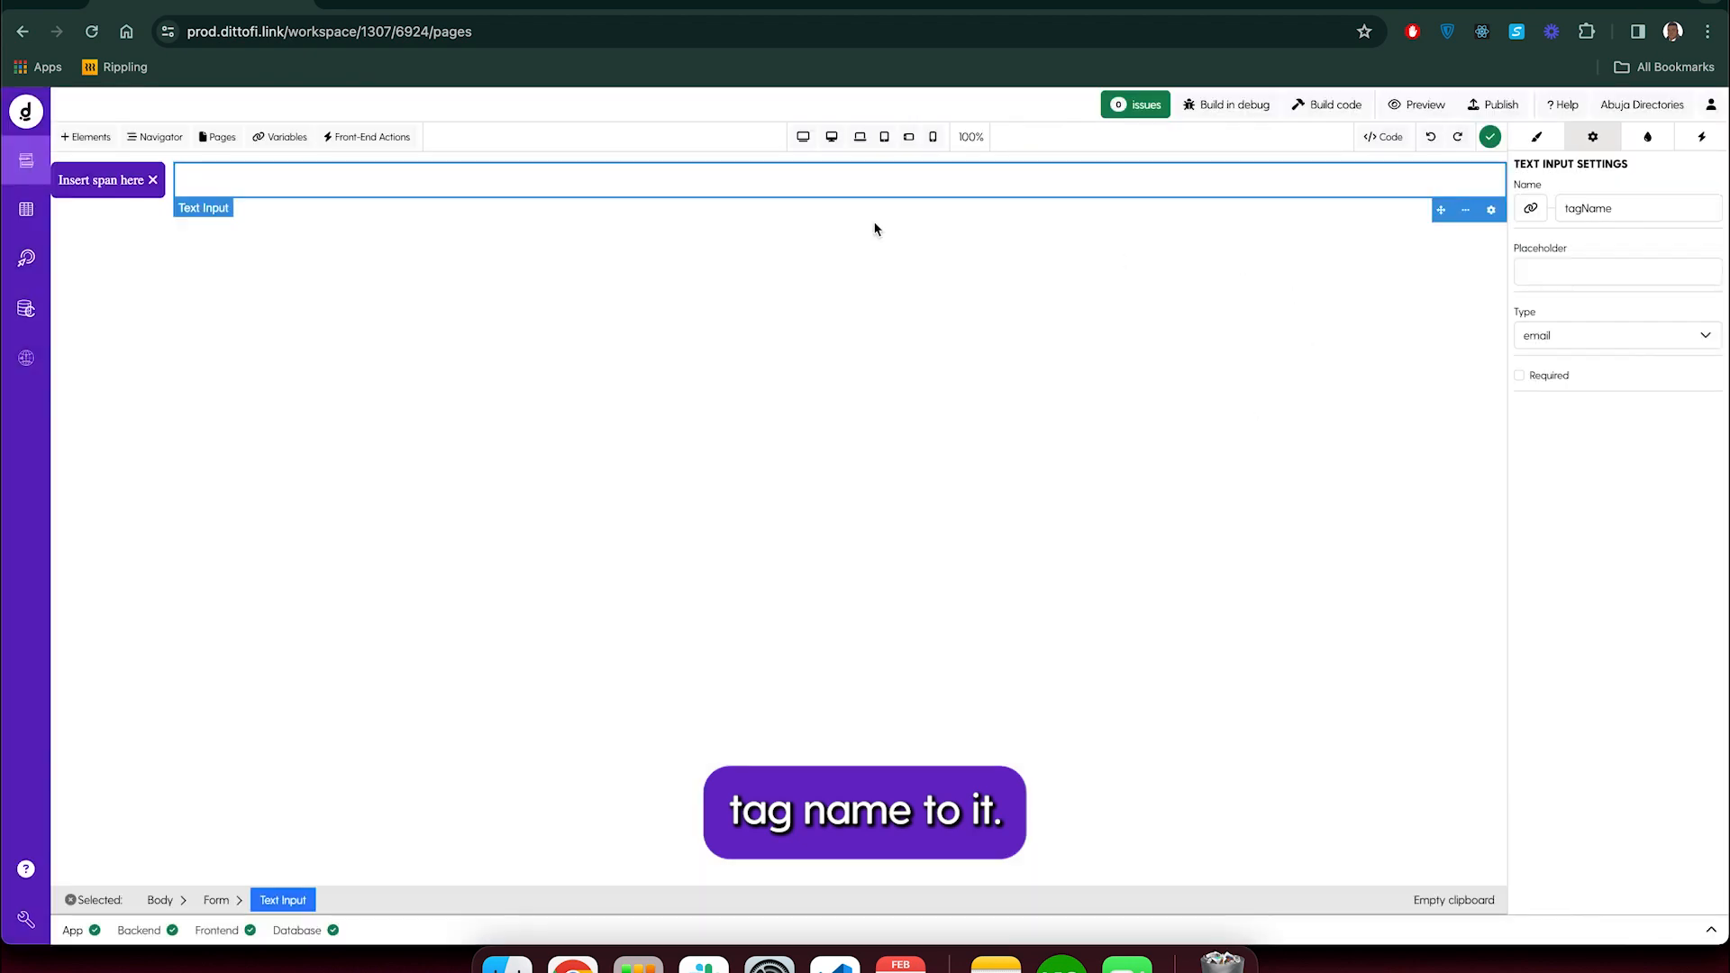
Add an On Submit front-end action to the Form that runs CreateTag
left_click(170, 196)
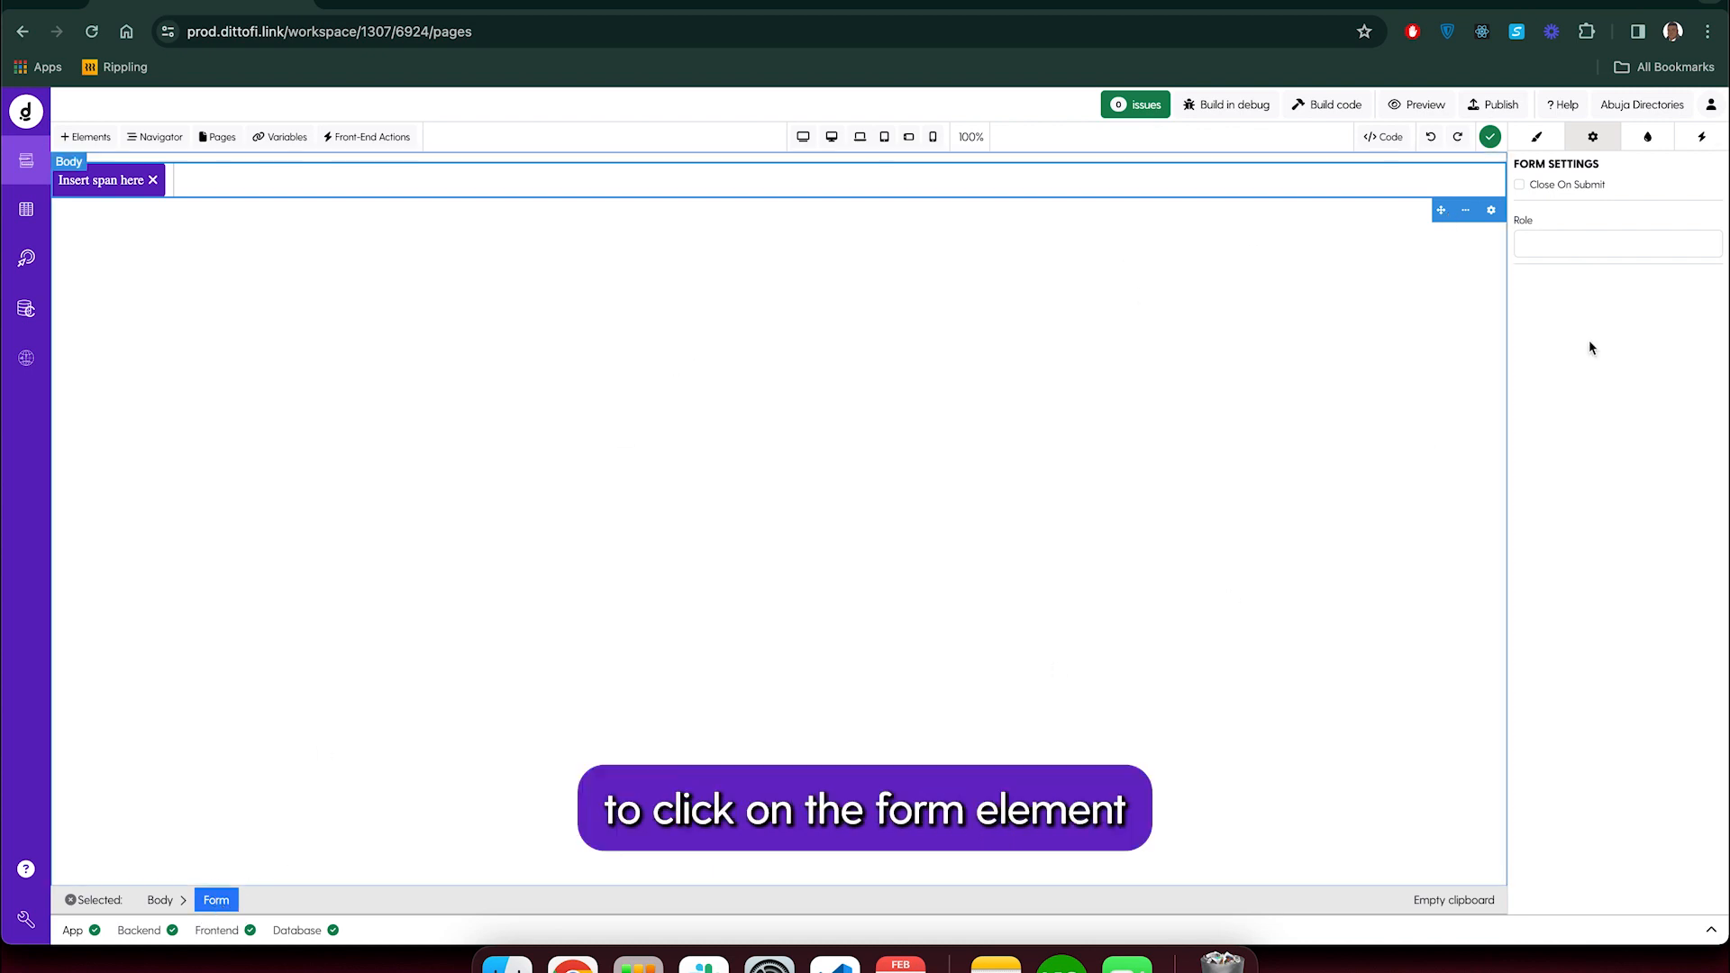
left_click(1702, 137)
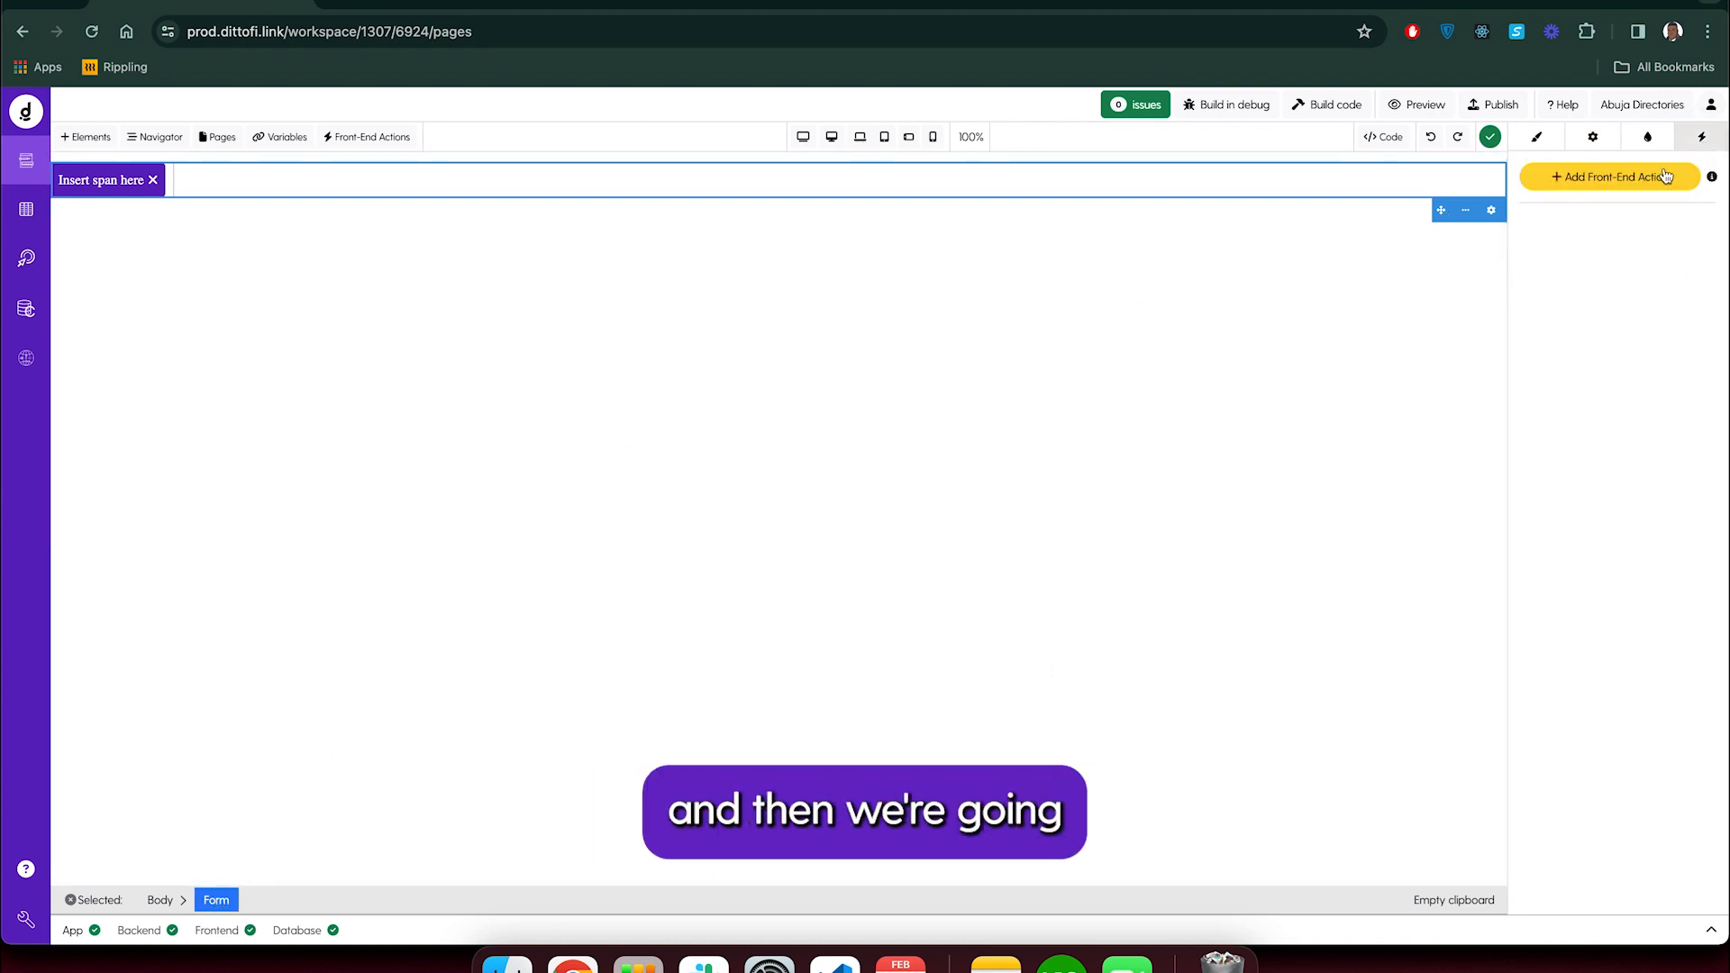
left_click(1609, 183)
left_click(1560, 225)
left_click(1570, 293)
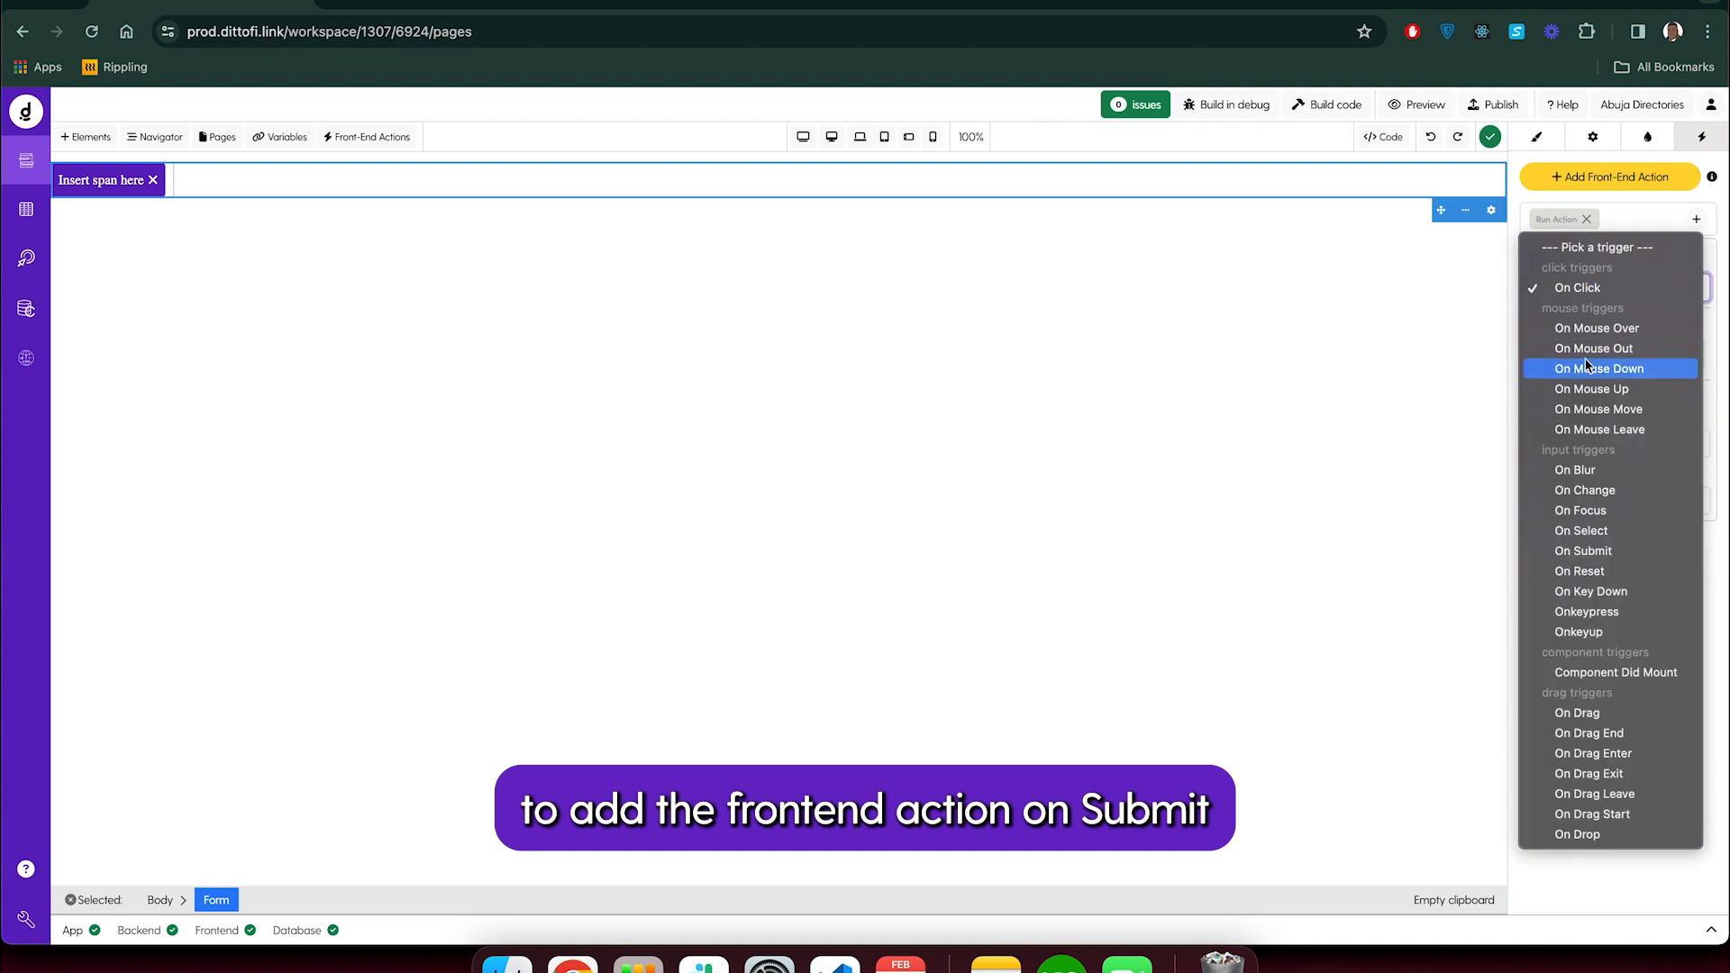
left_click(1584, 550)
left_click(1573, 355)
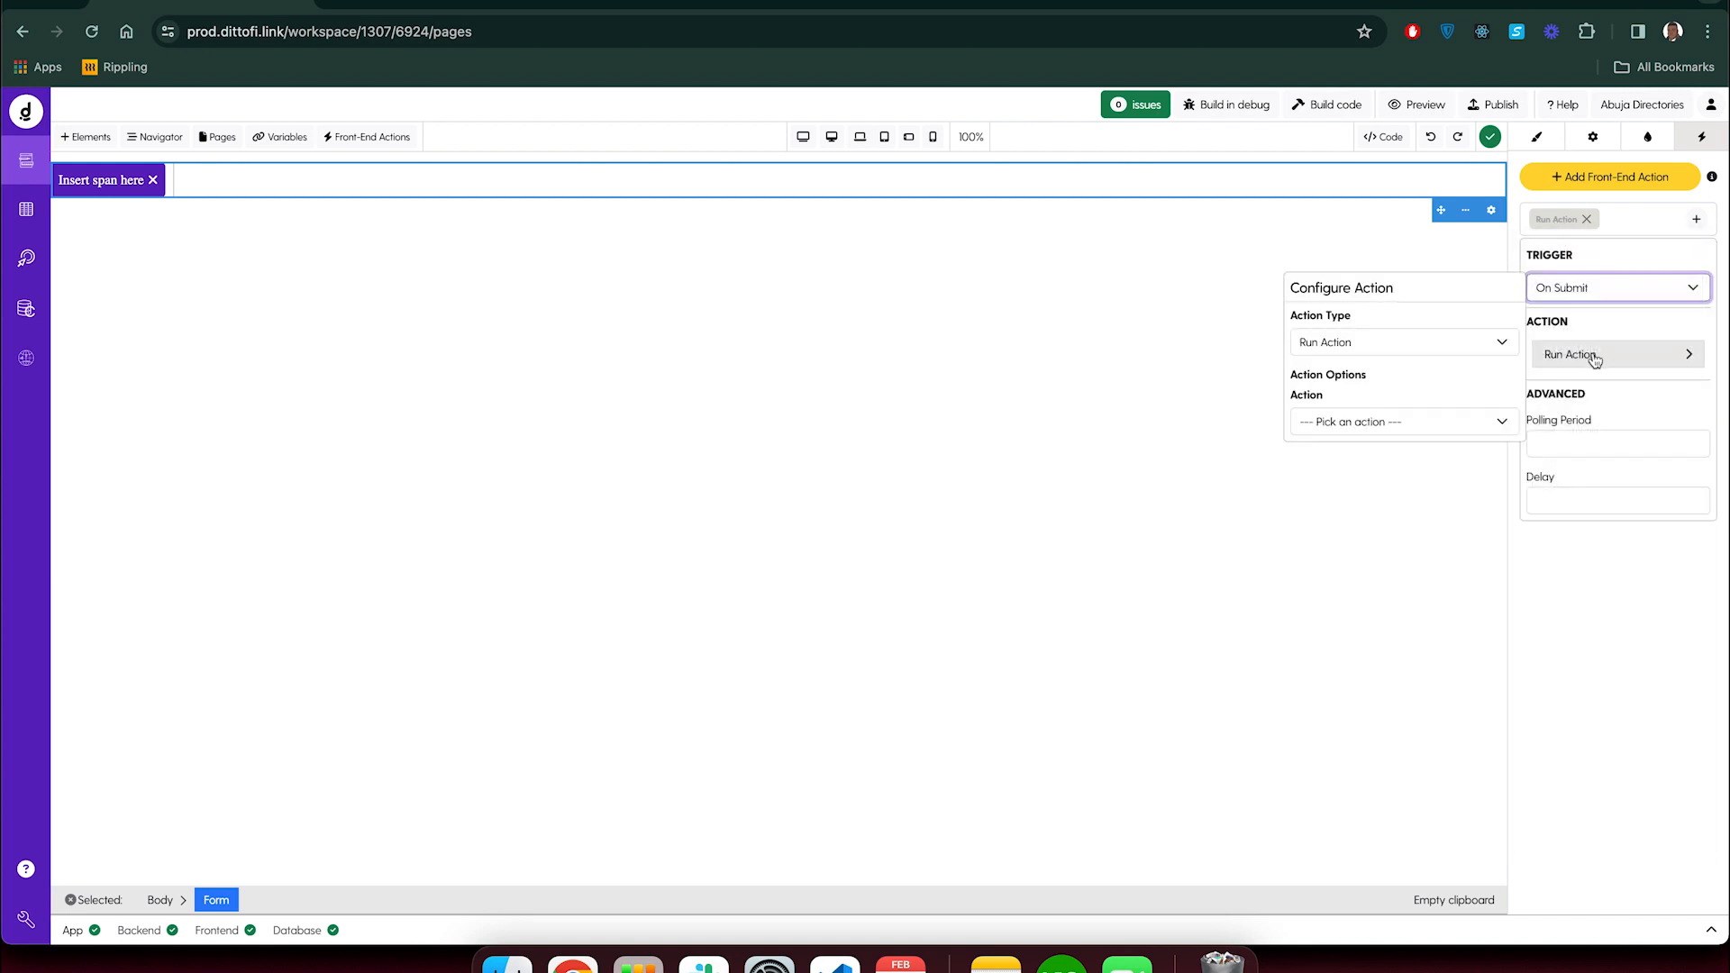
left_click(1397, 422)
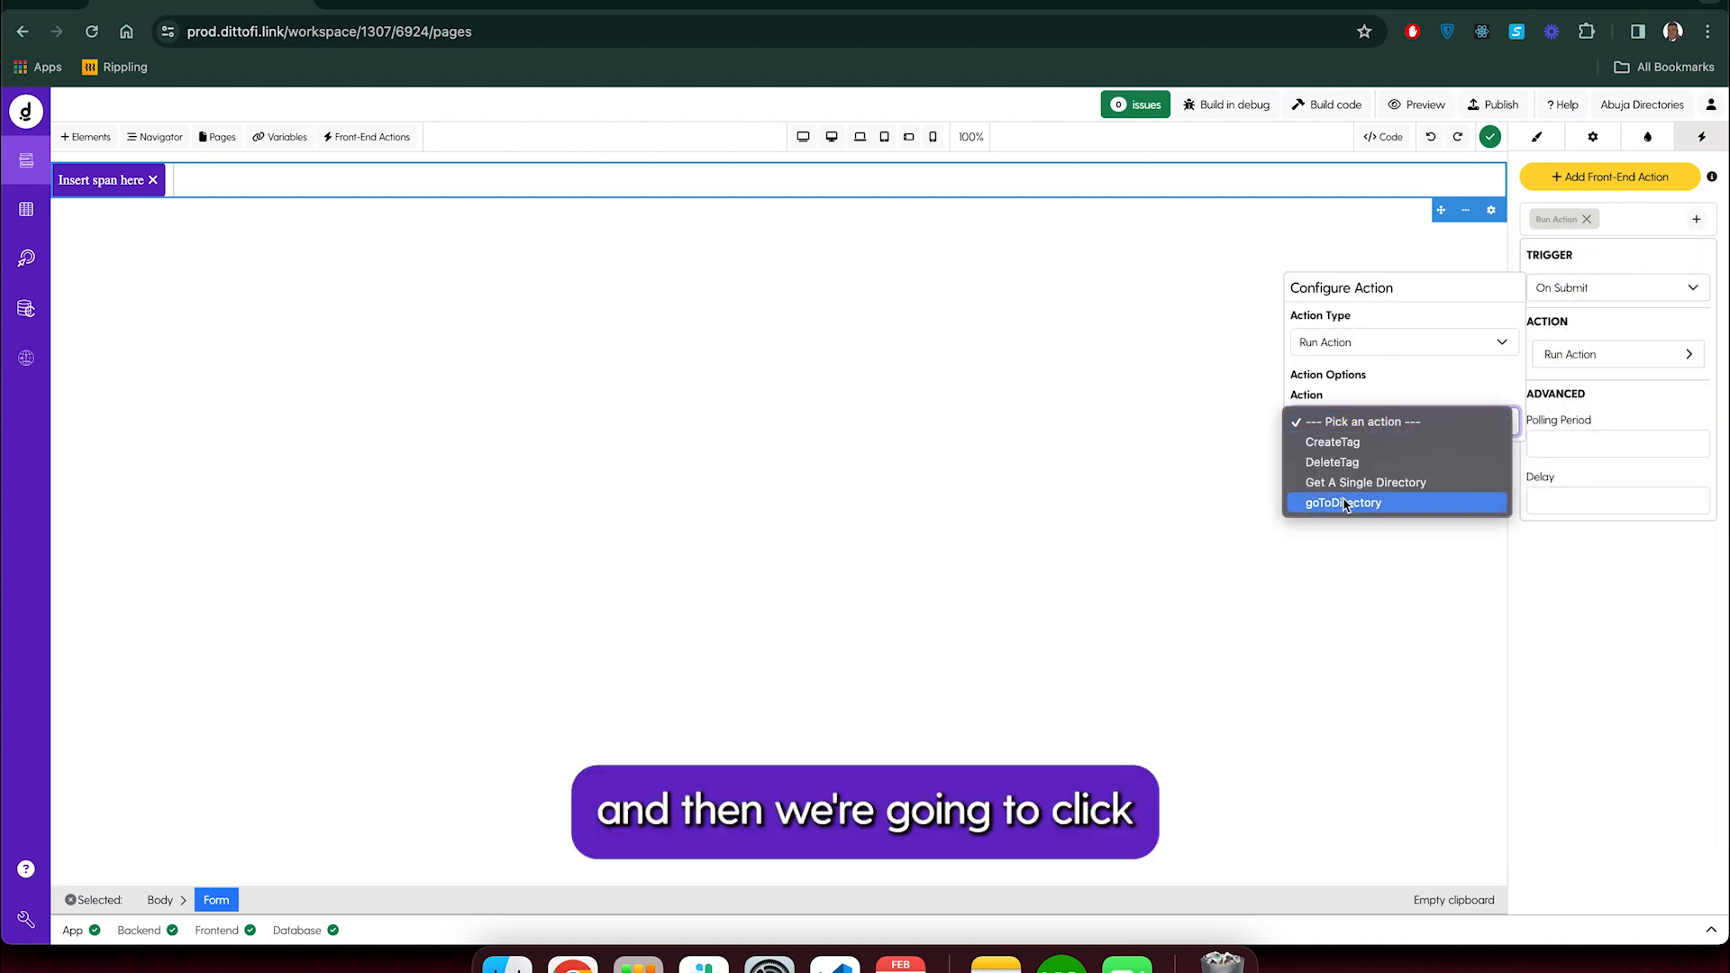
left_click(1329, 443)
left_click(1491, 687)
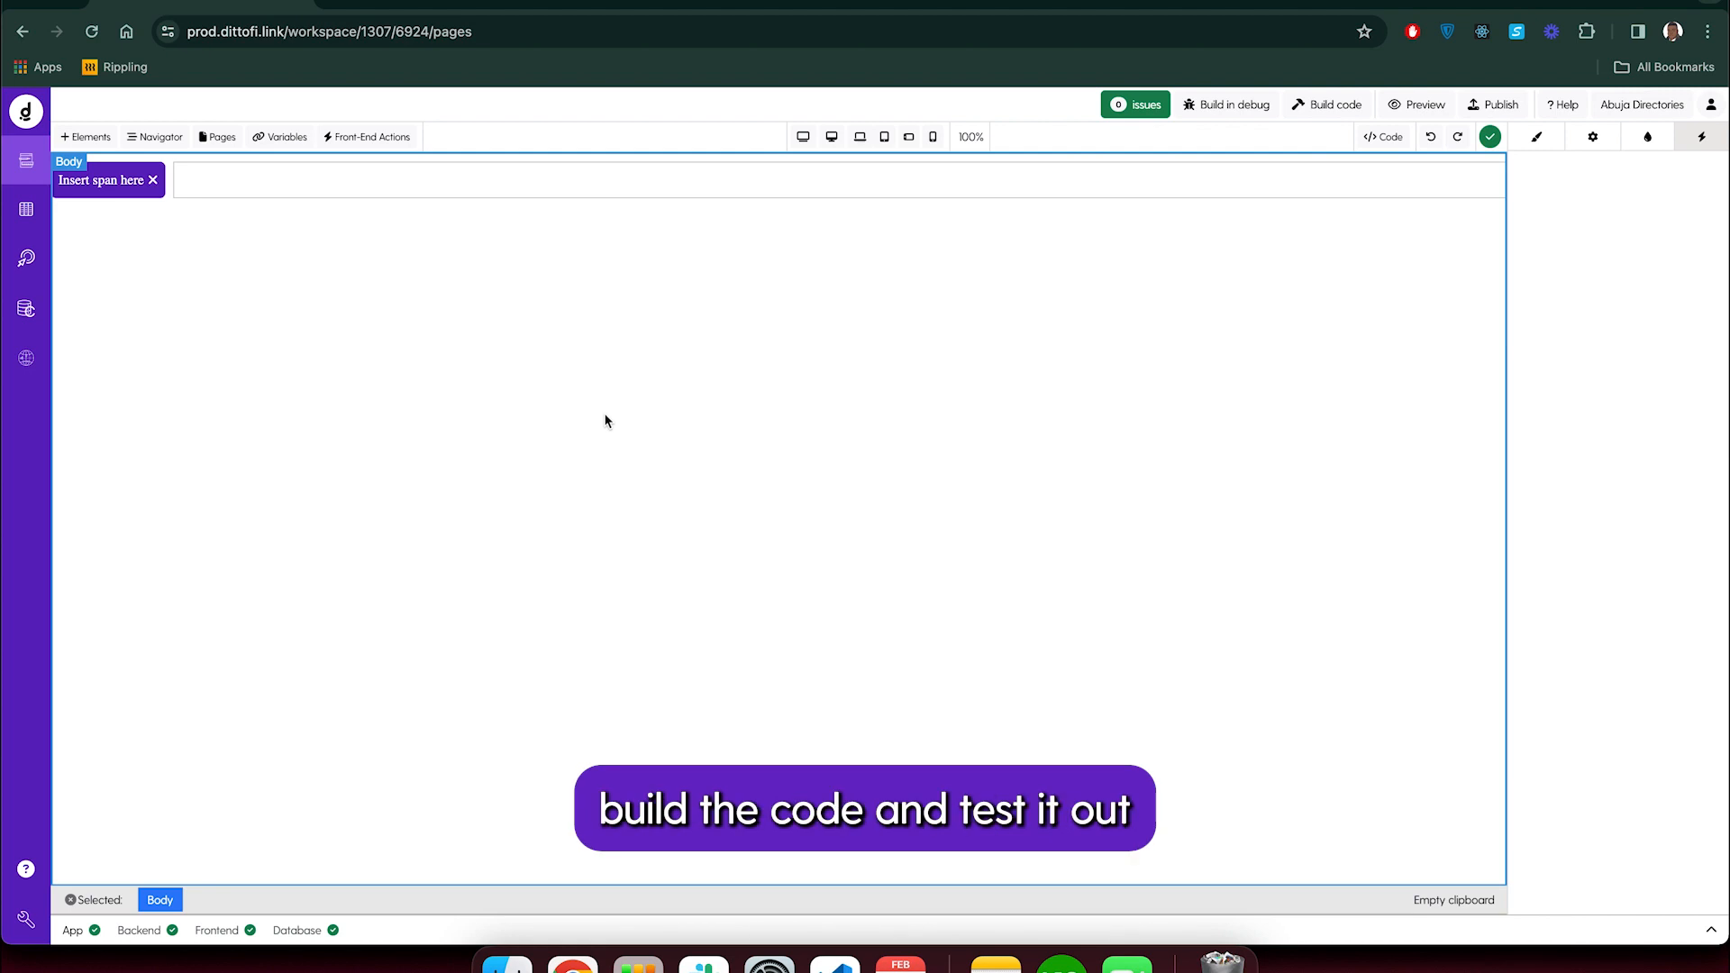
Build the code and submit the tags HELLO and World in the running app page
left_click(1331, 105)
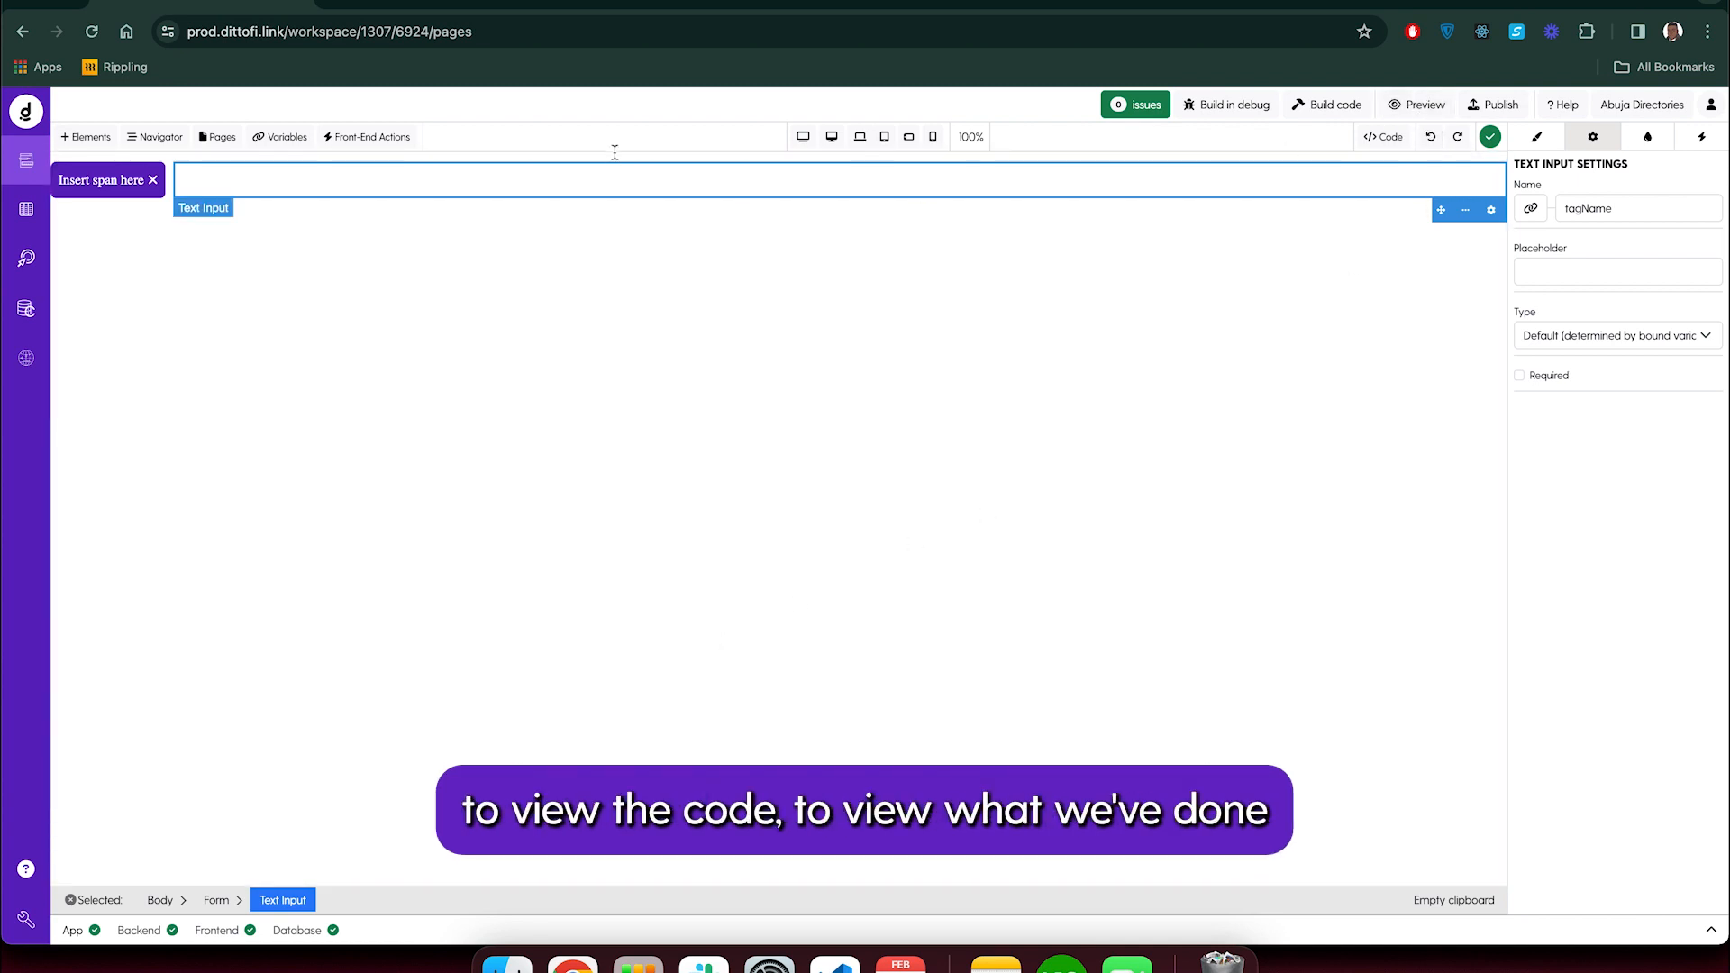
left_click(415, 9)
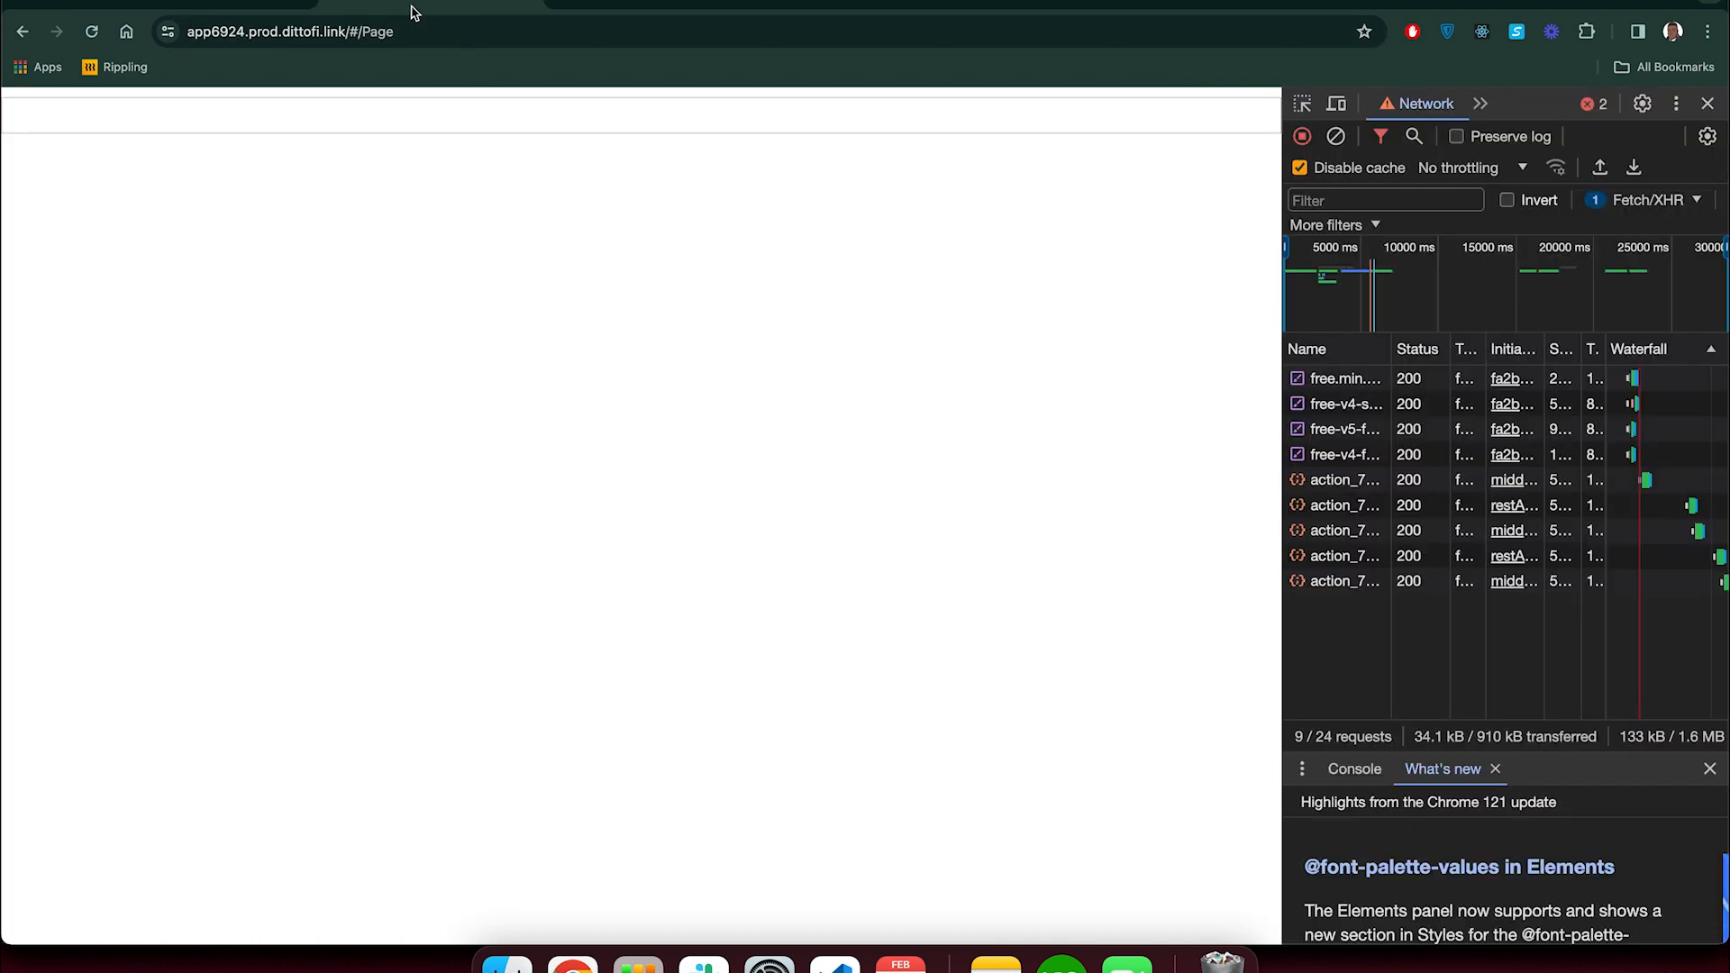
left_click(465, 116)
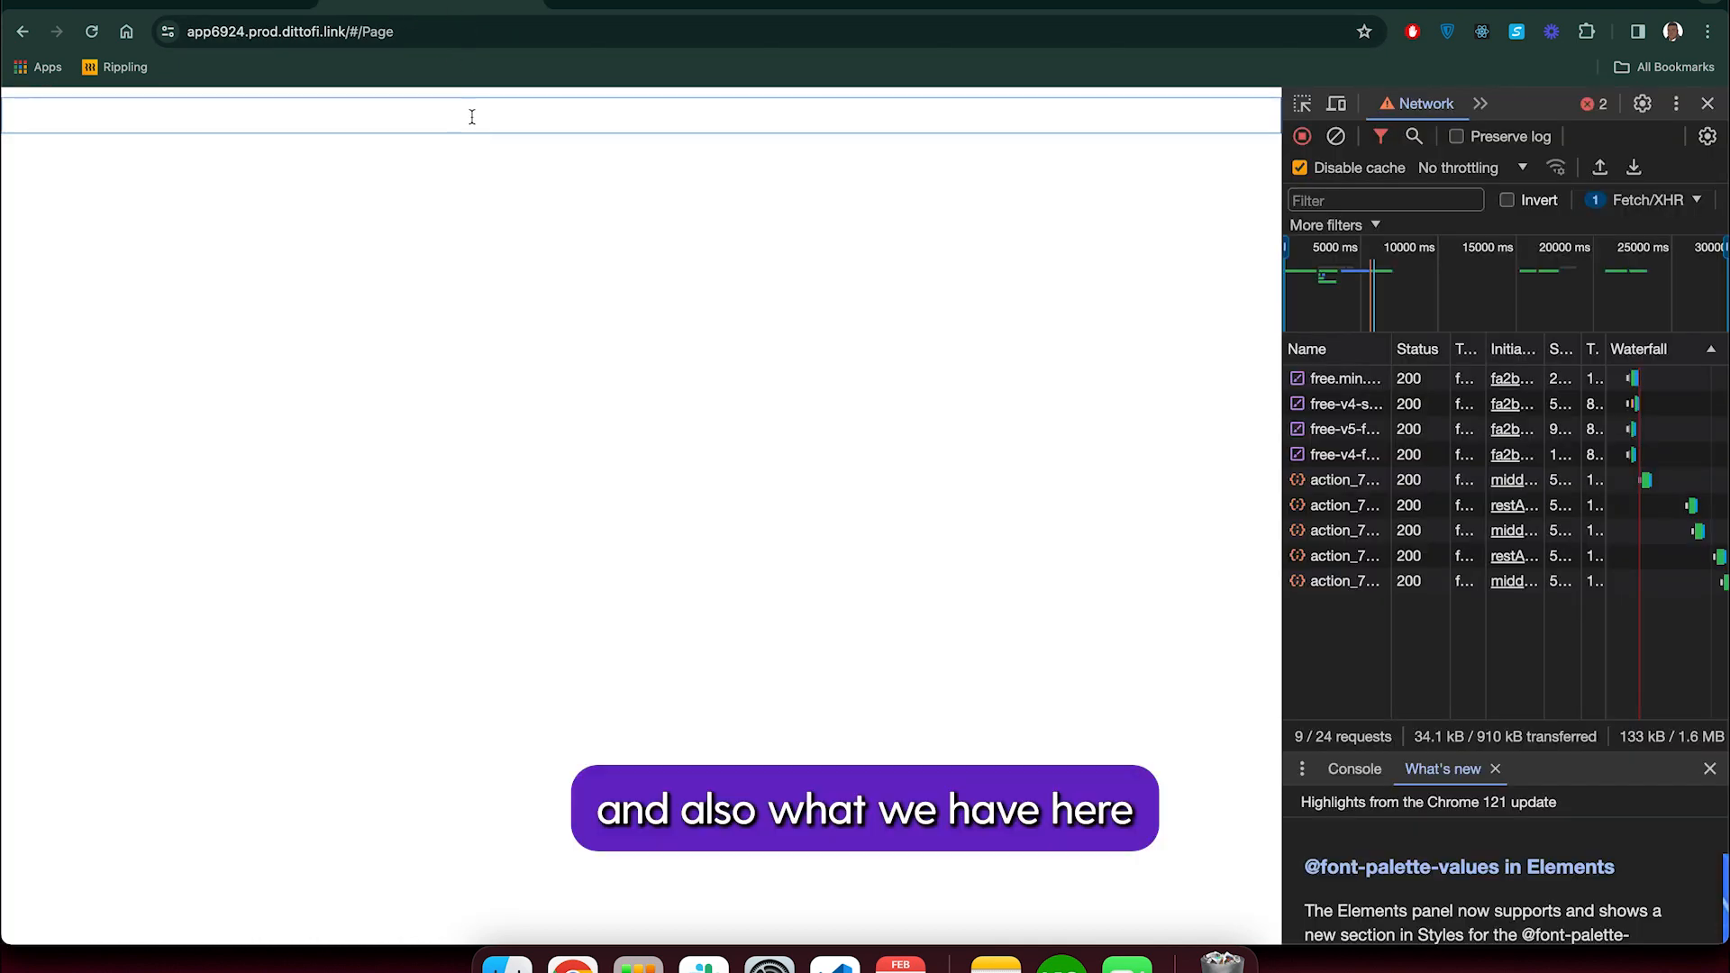
type("HELLO")
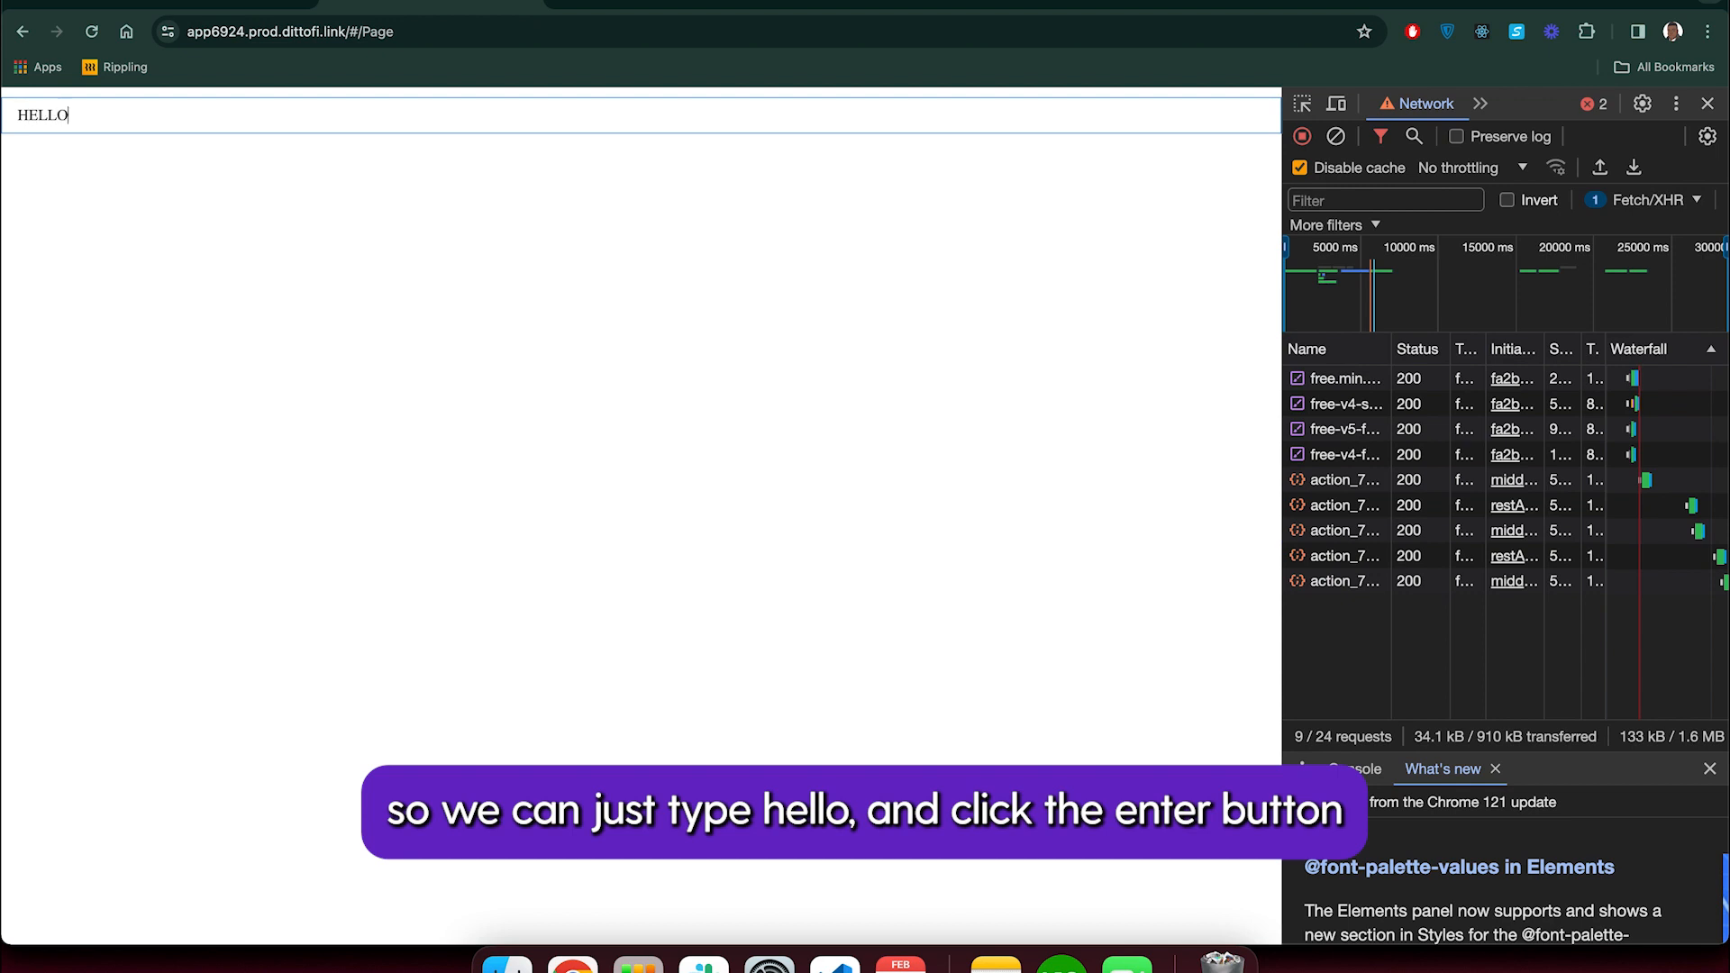
key("Return")
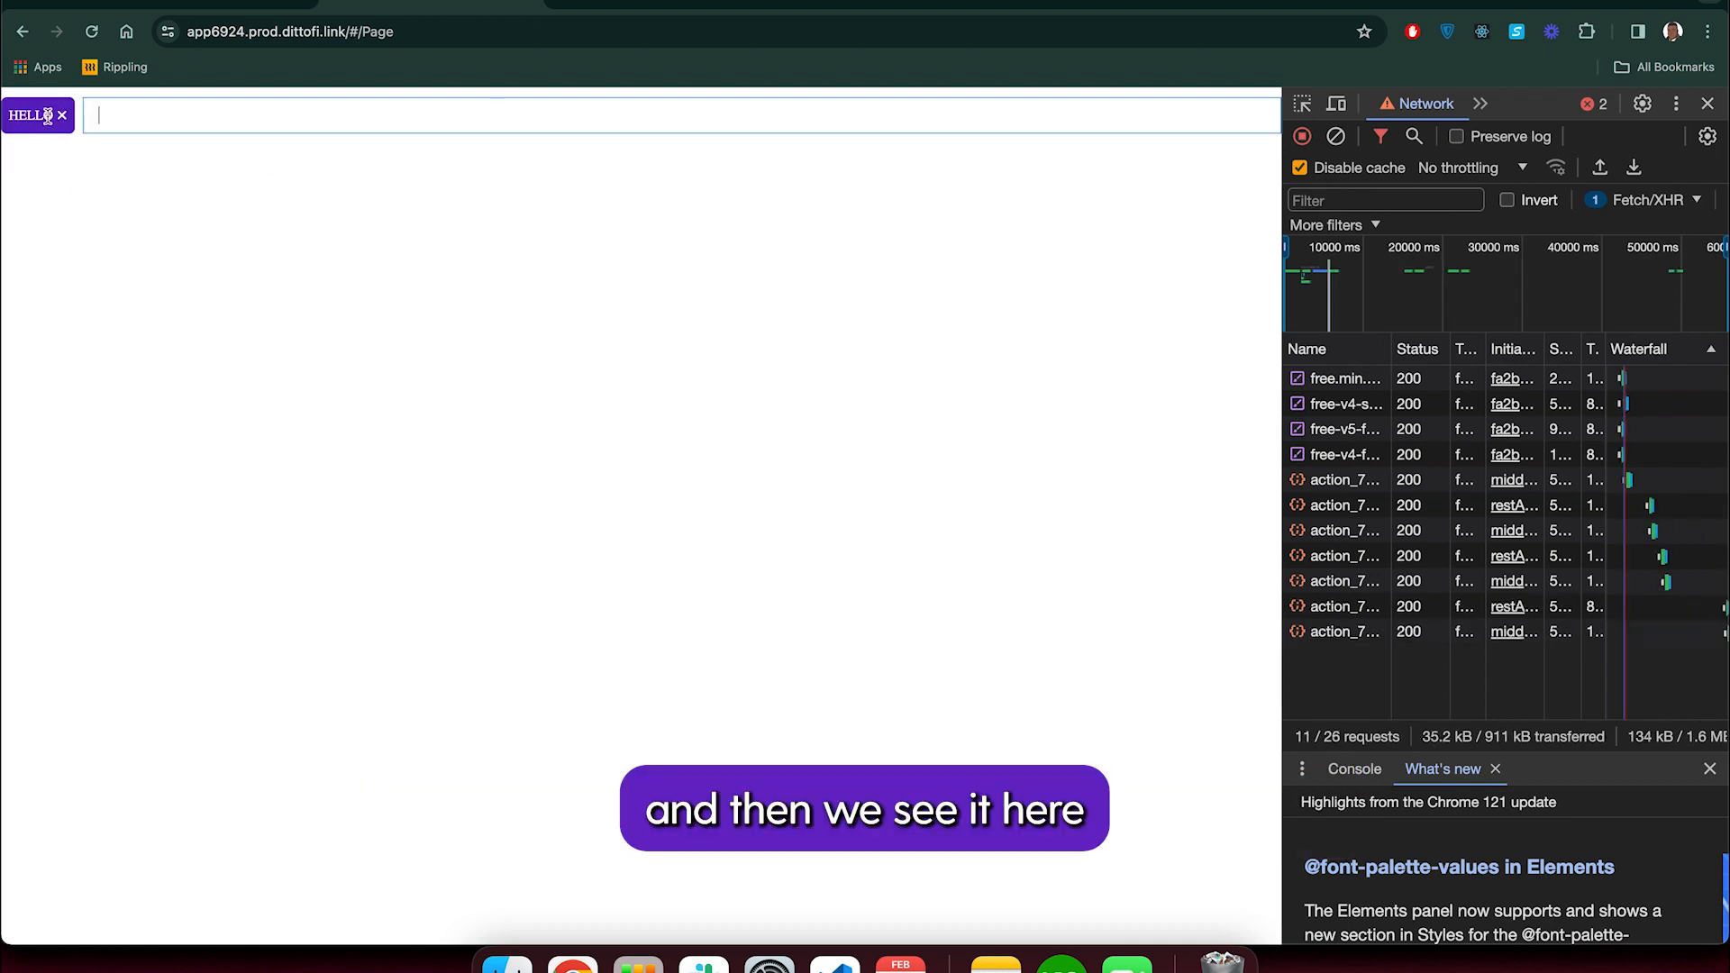
type("World")
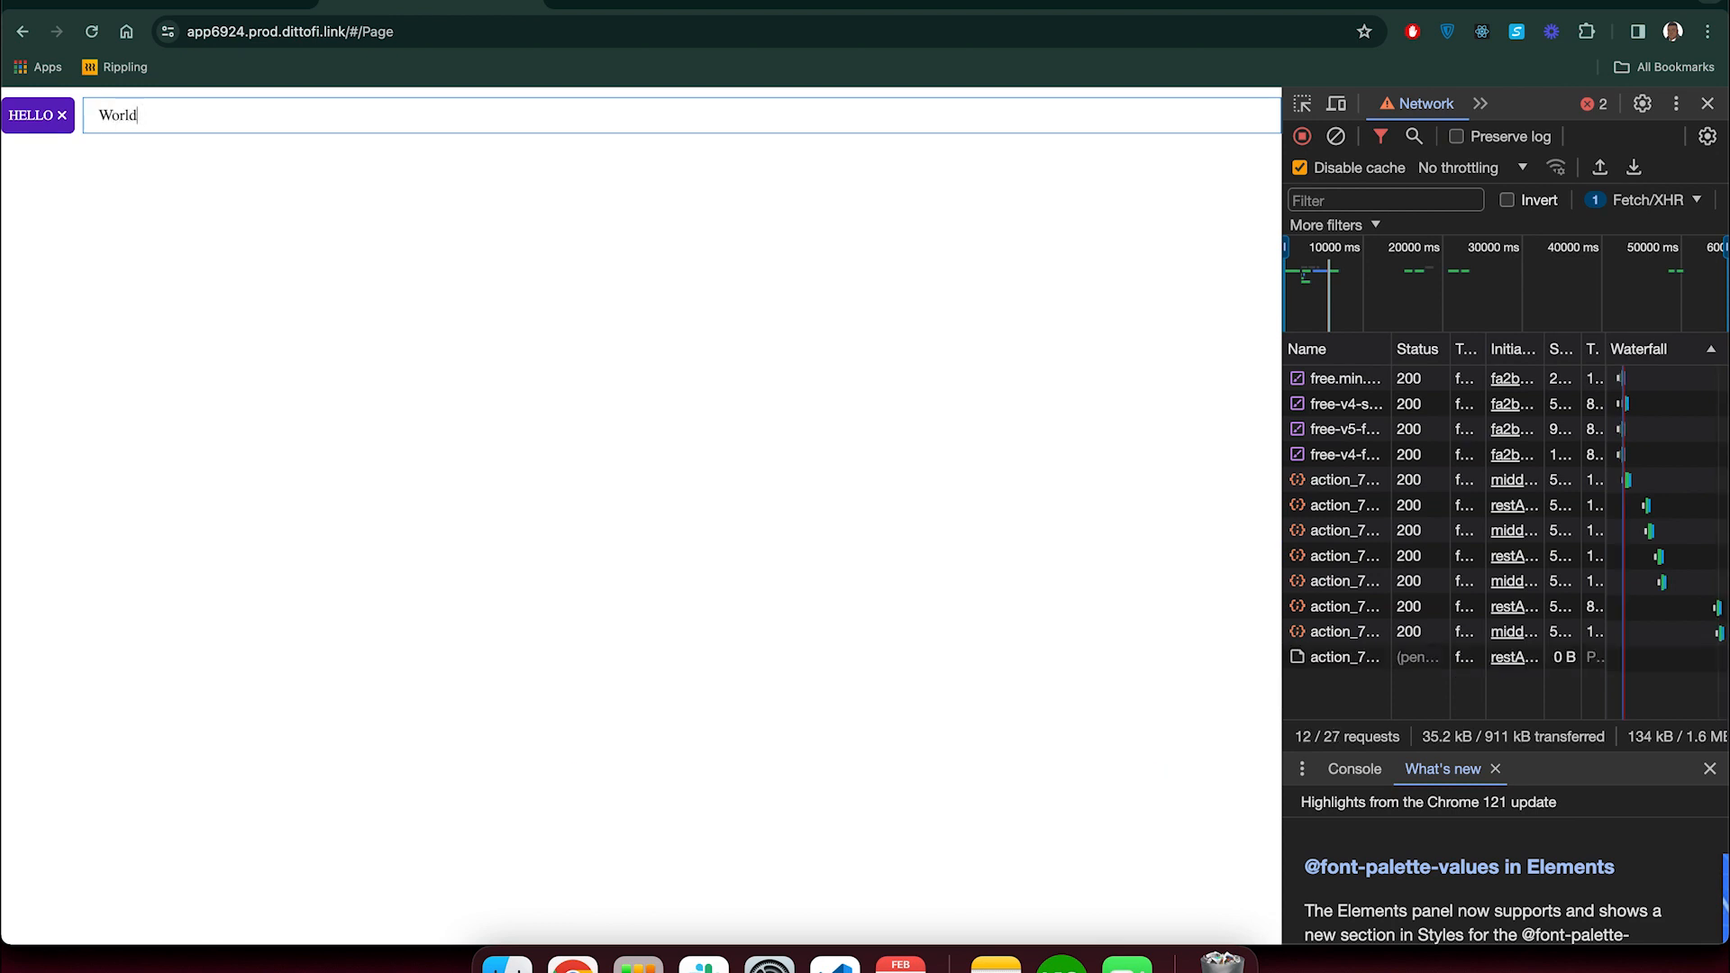
key("Return")
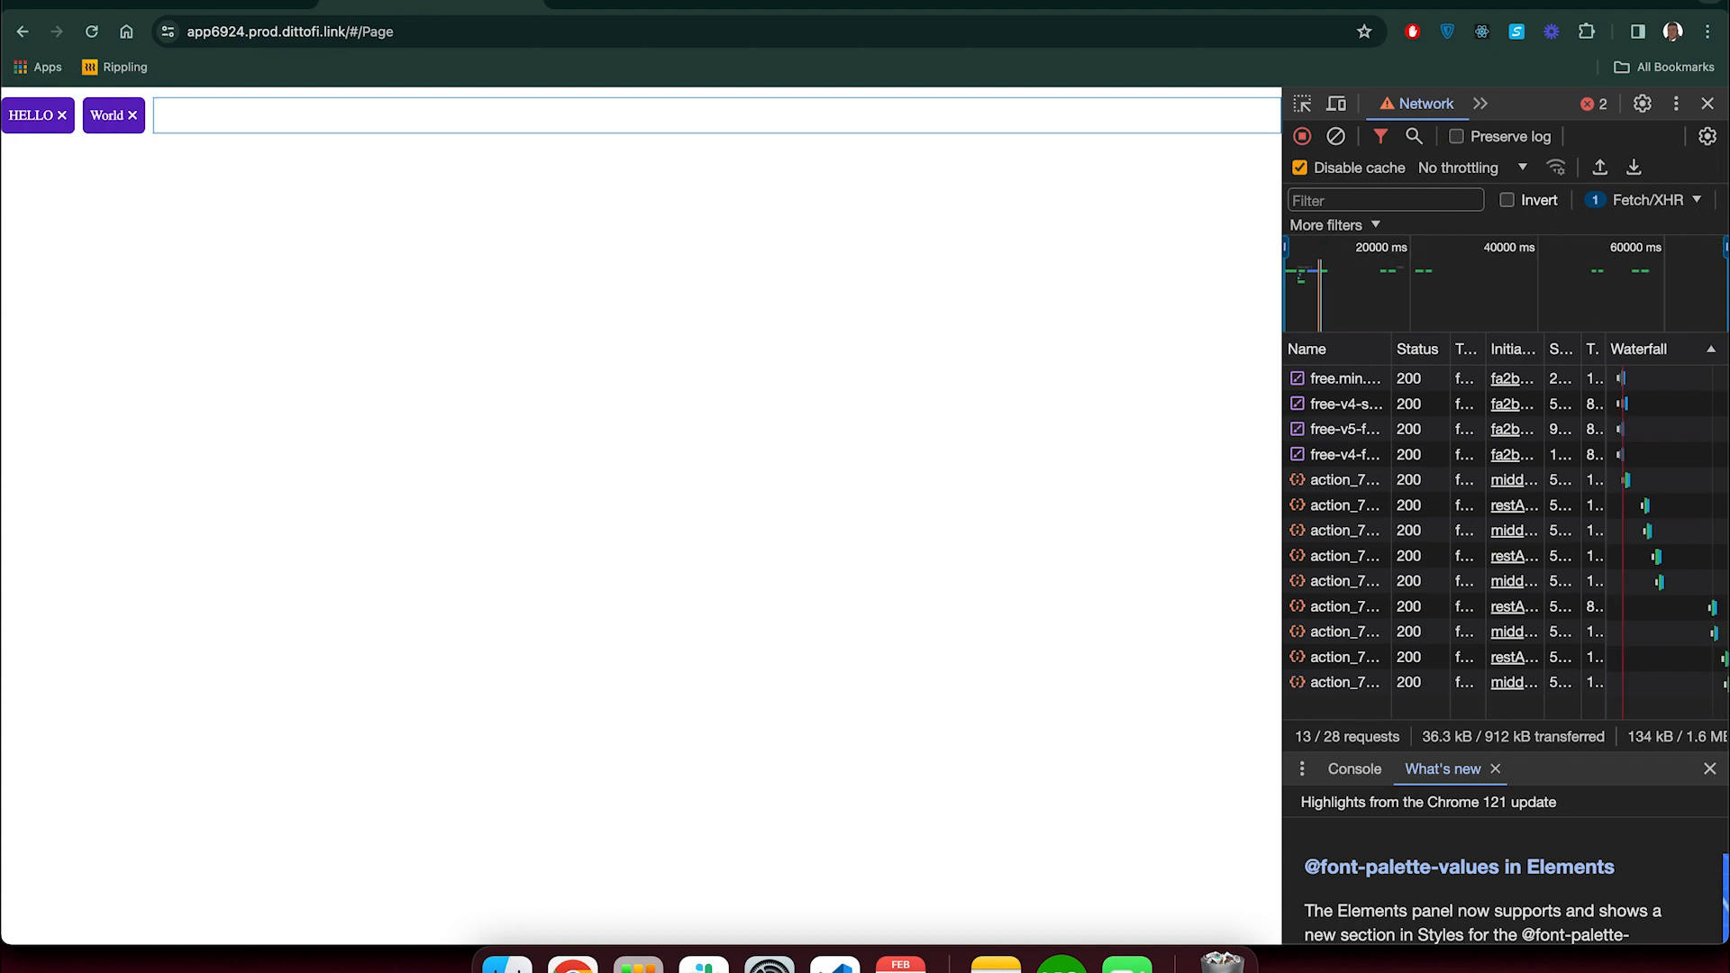
Remove the World and HELLO tags from the running app page
left_click(132, 117)
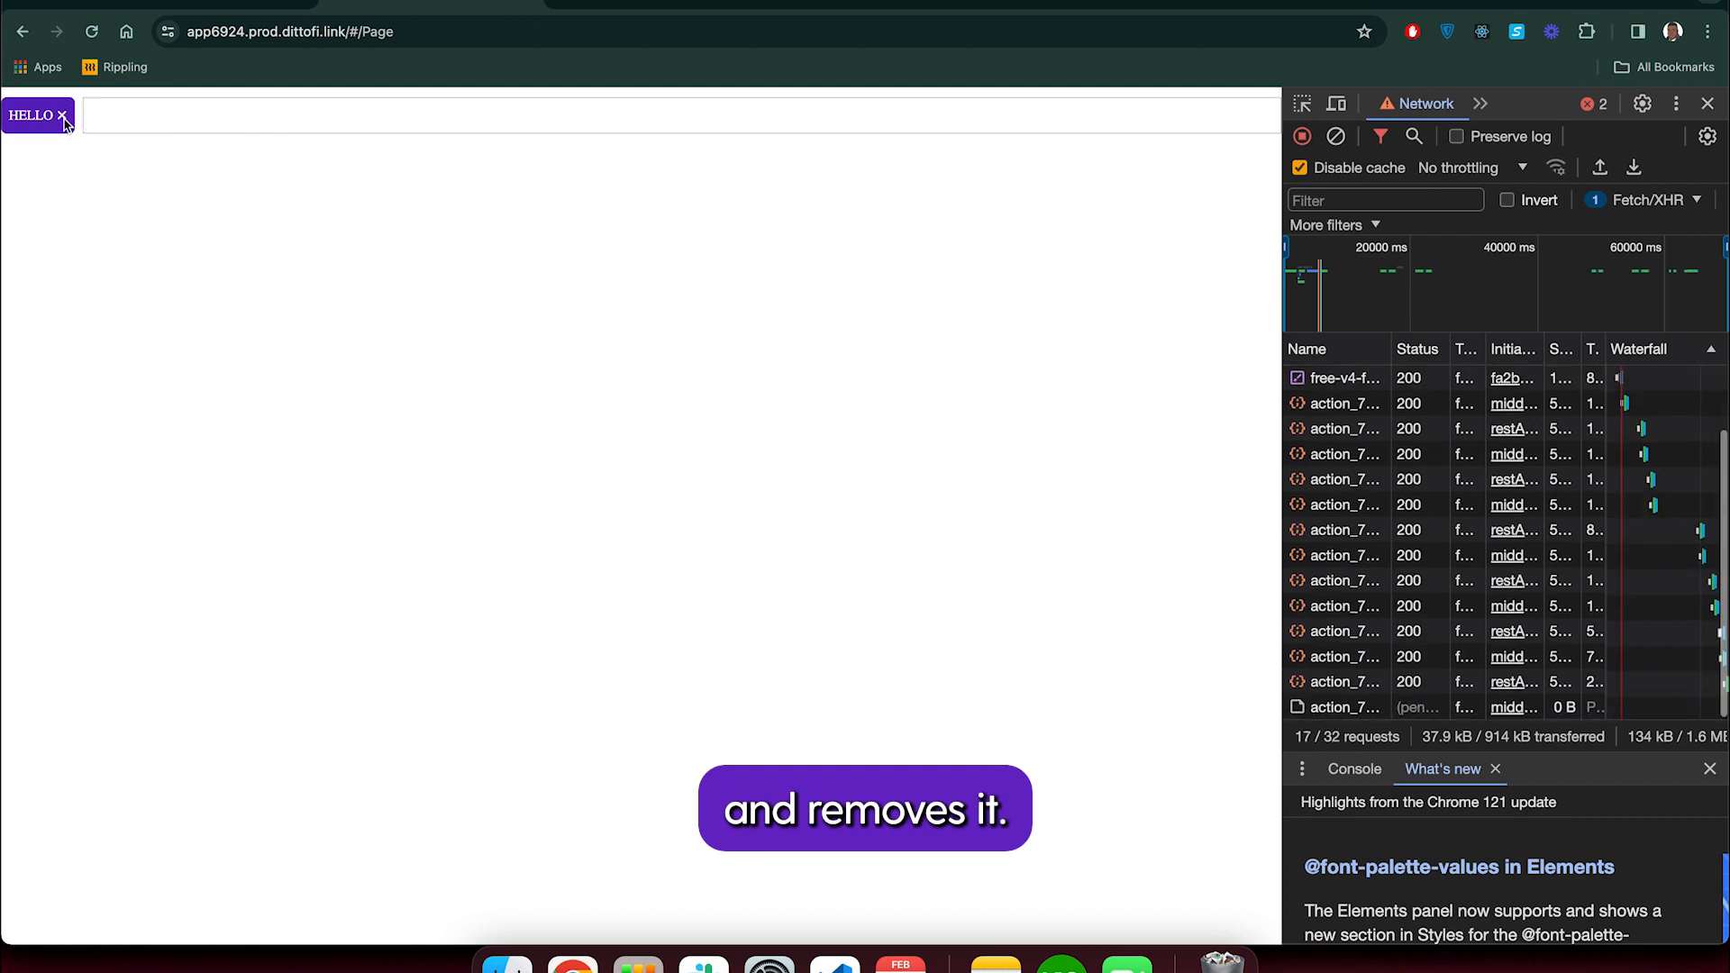
left_click(63, 117)
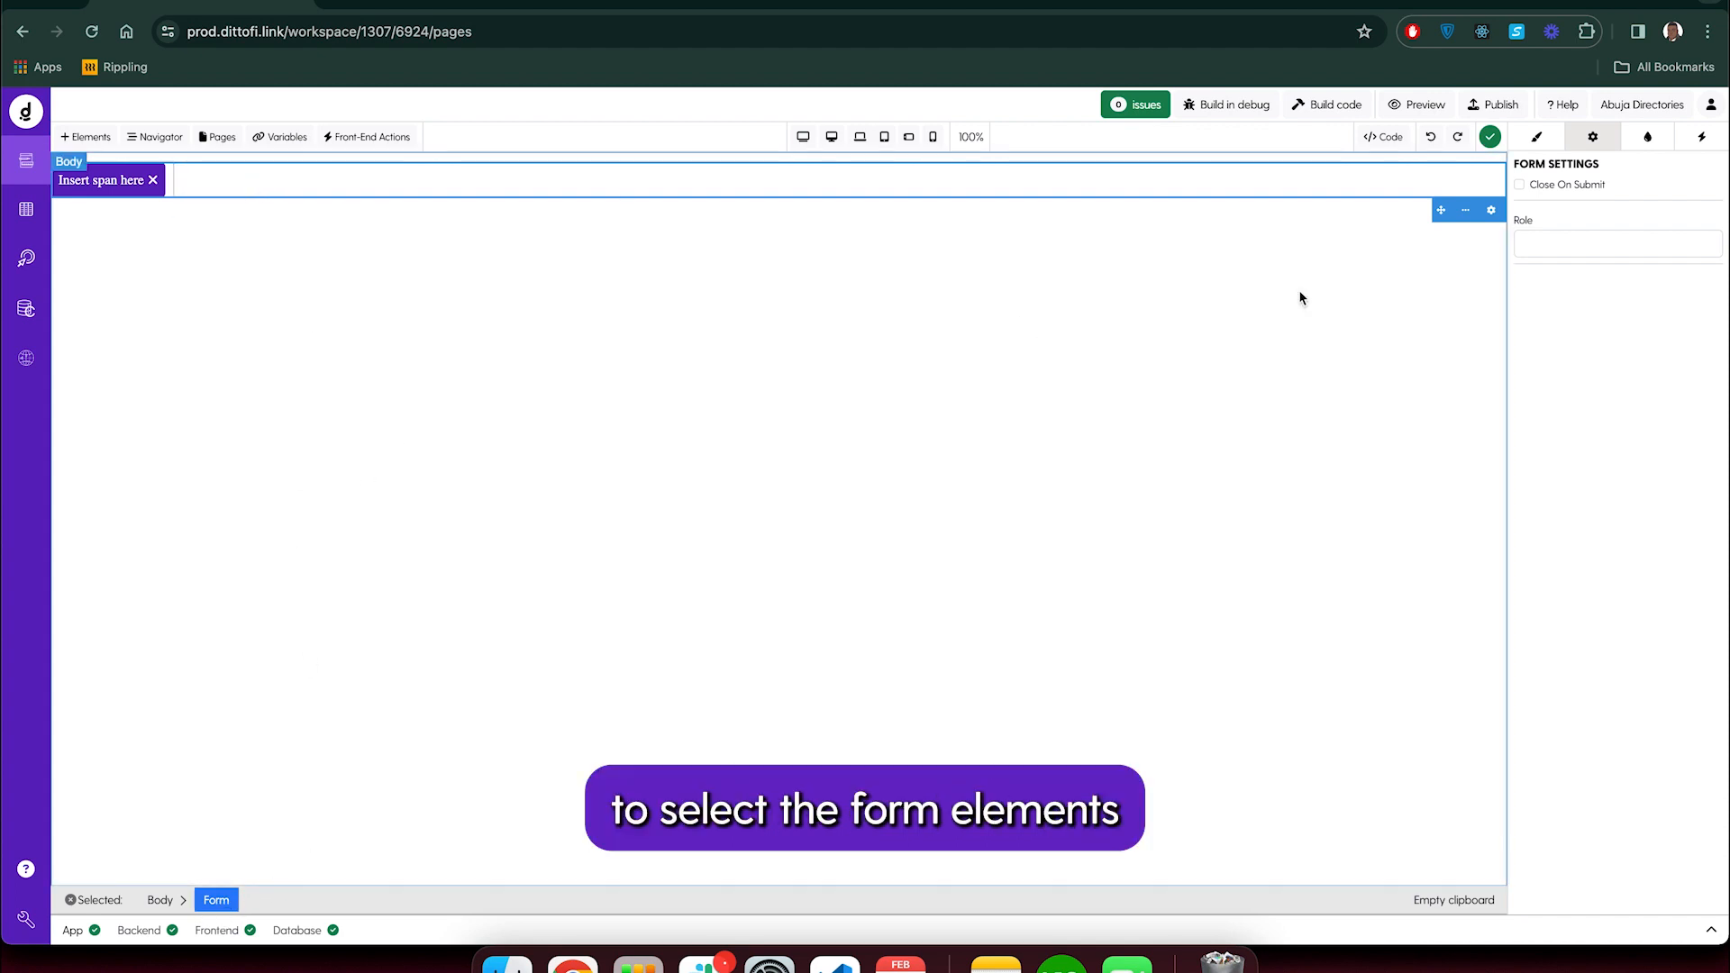
Create a partial from the Form element, rename it Tag component, and save its settings
left_click(1466, 210)
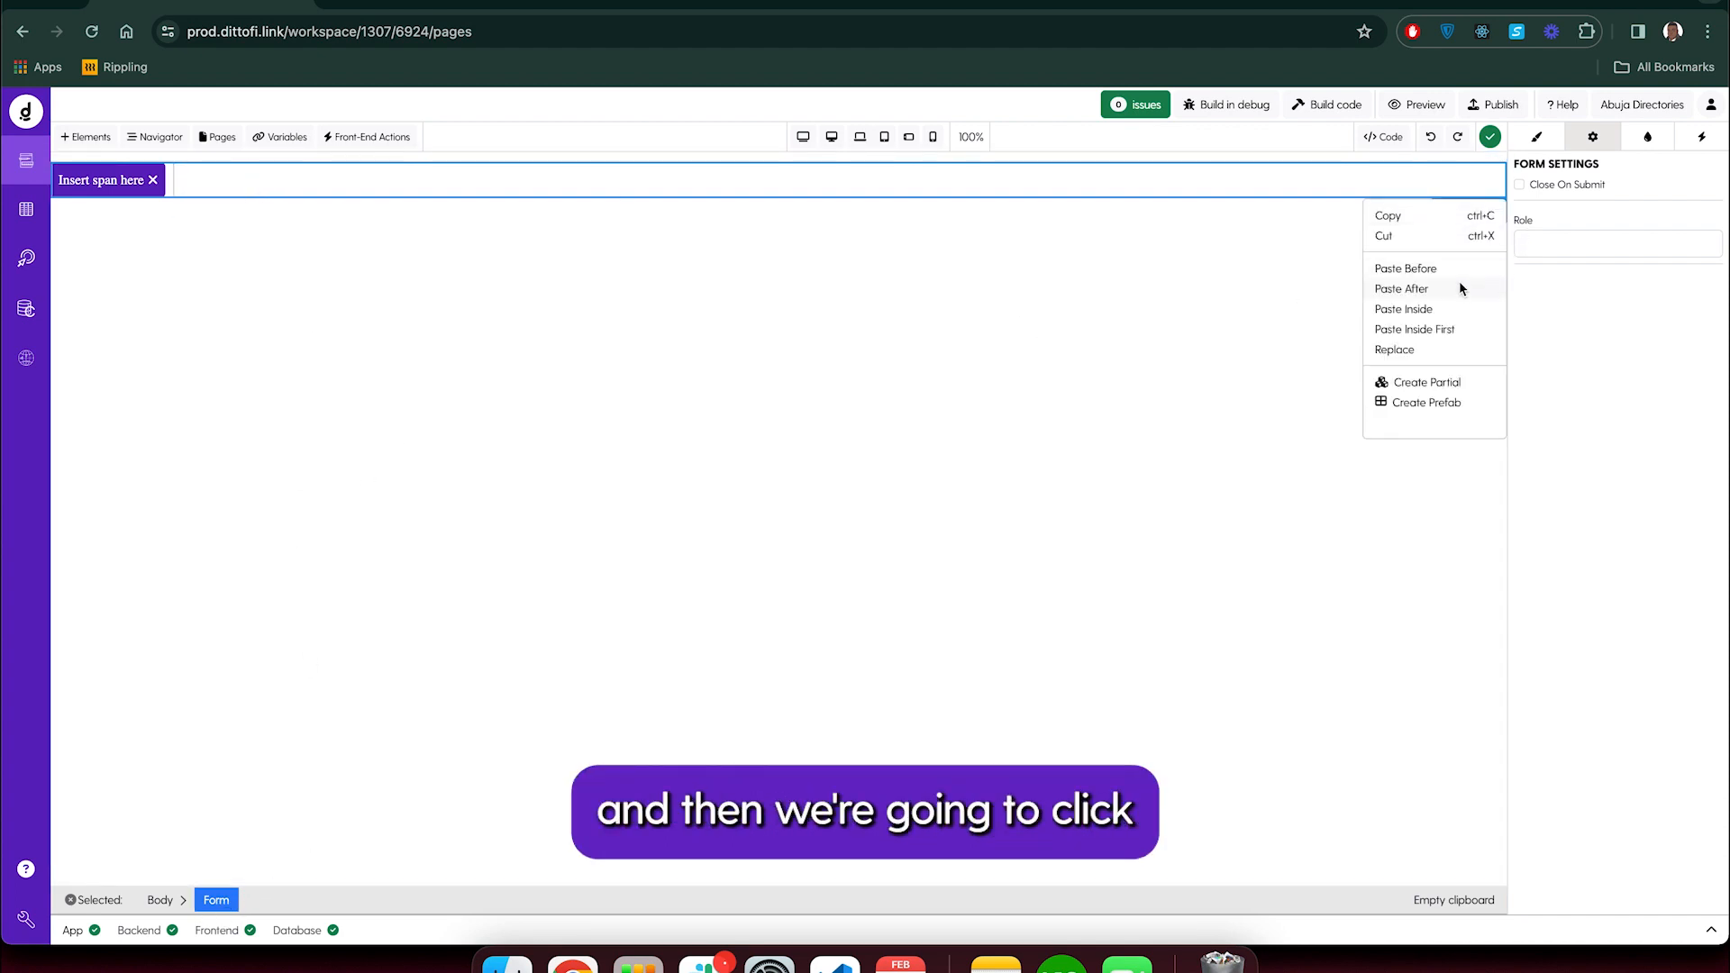
left_click(1432, 382)
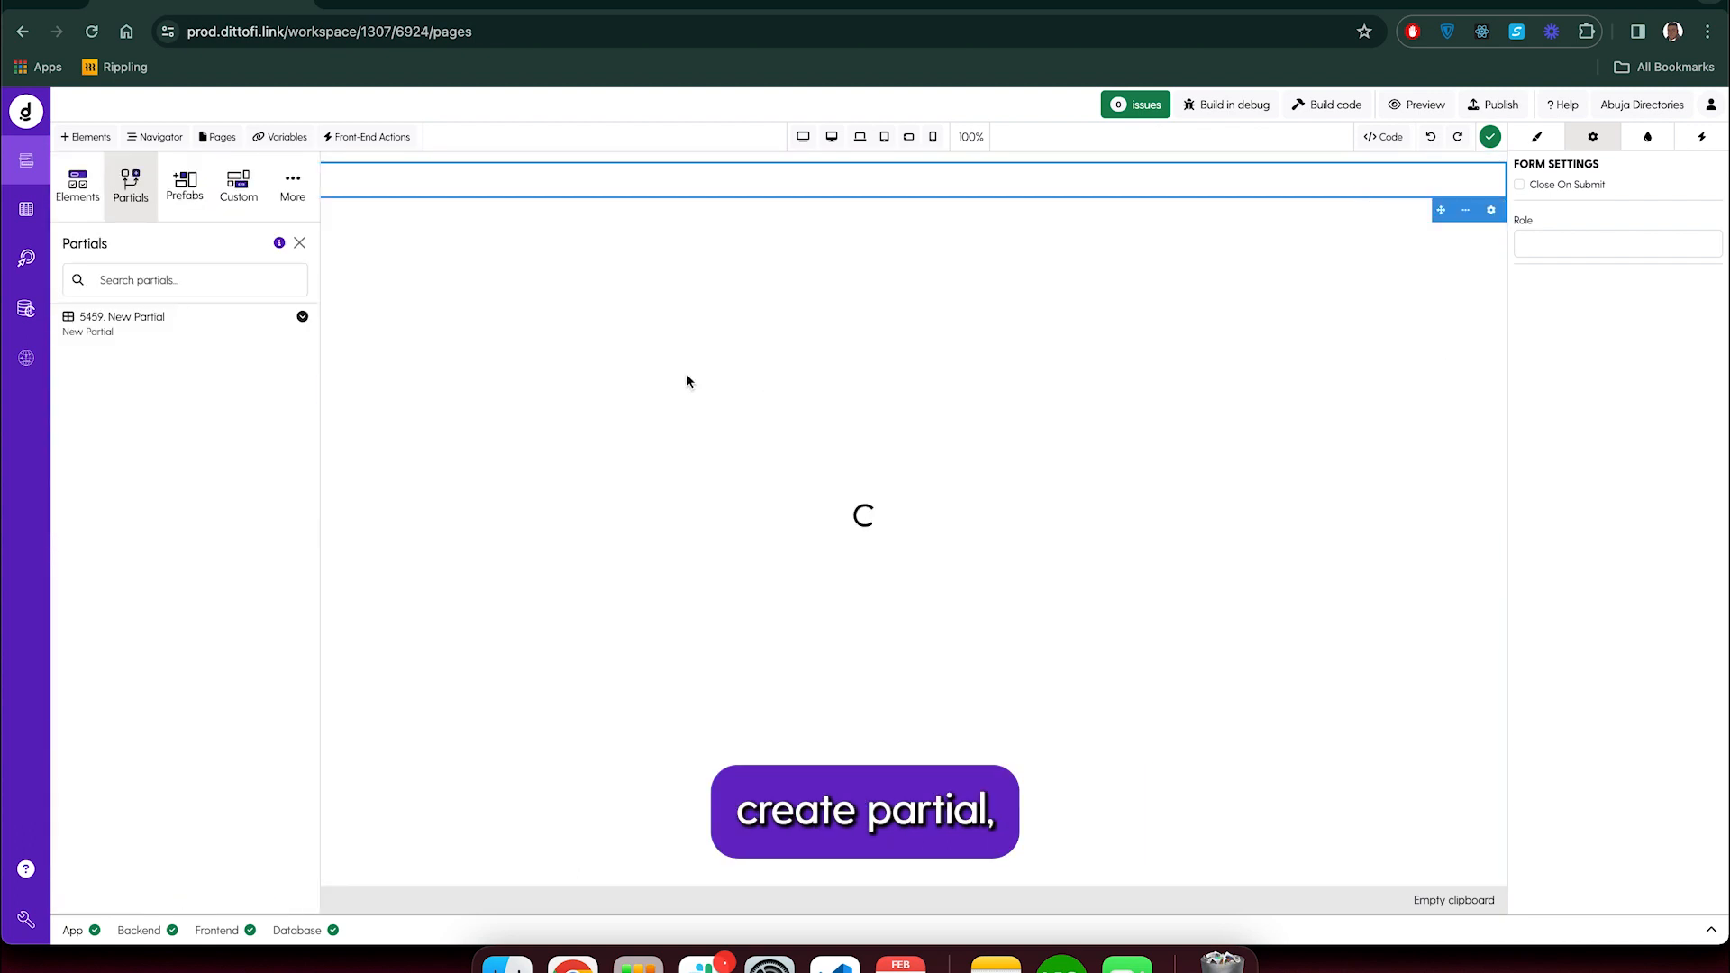
left_click(303, 317)
left_click(258, 345)
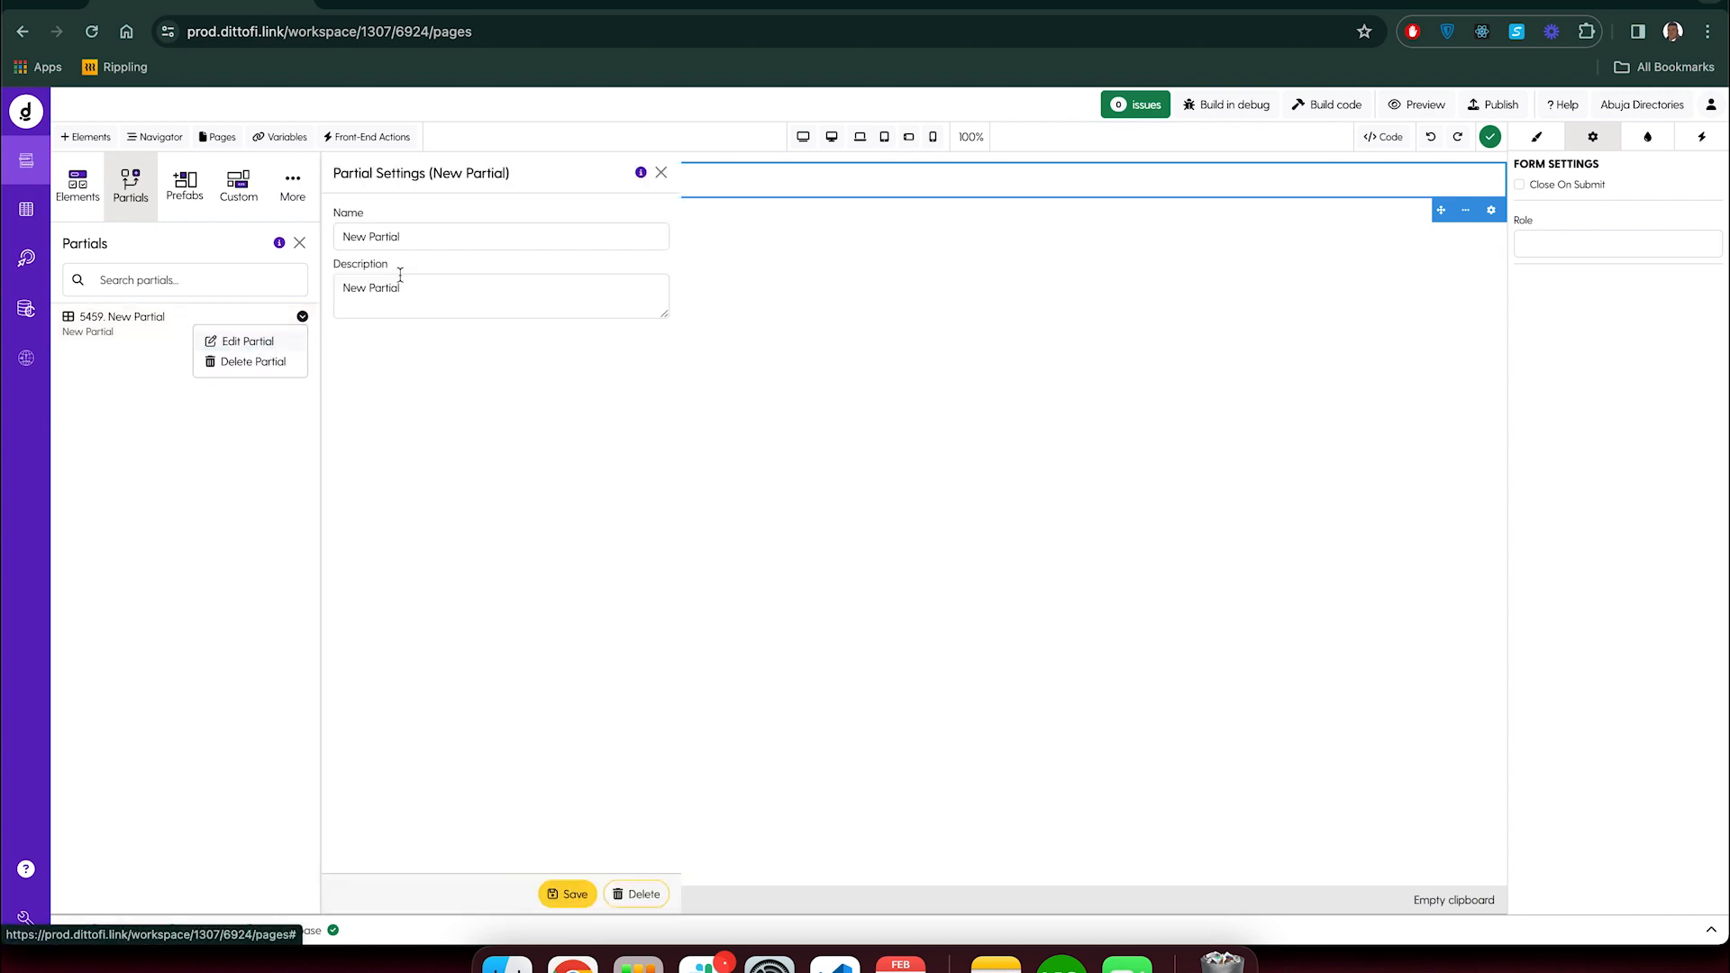
left_click_drag(410, 240, 341, 238)
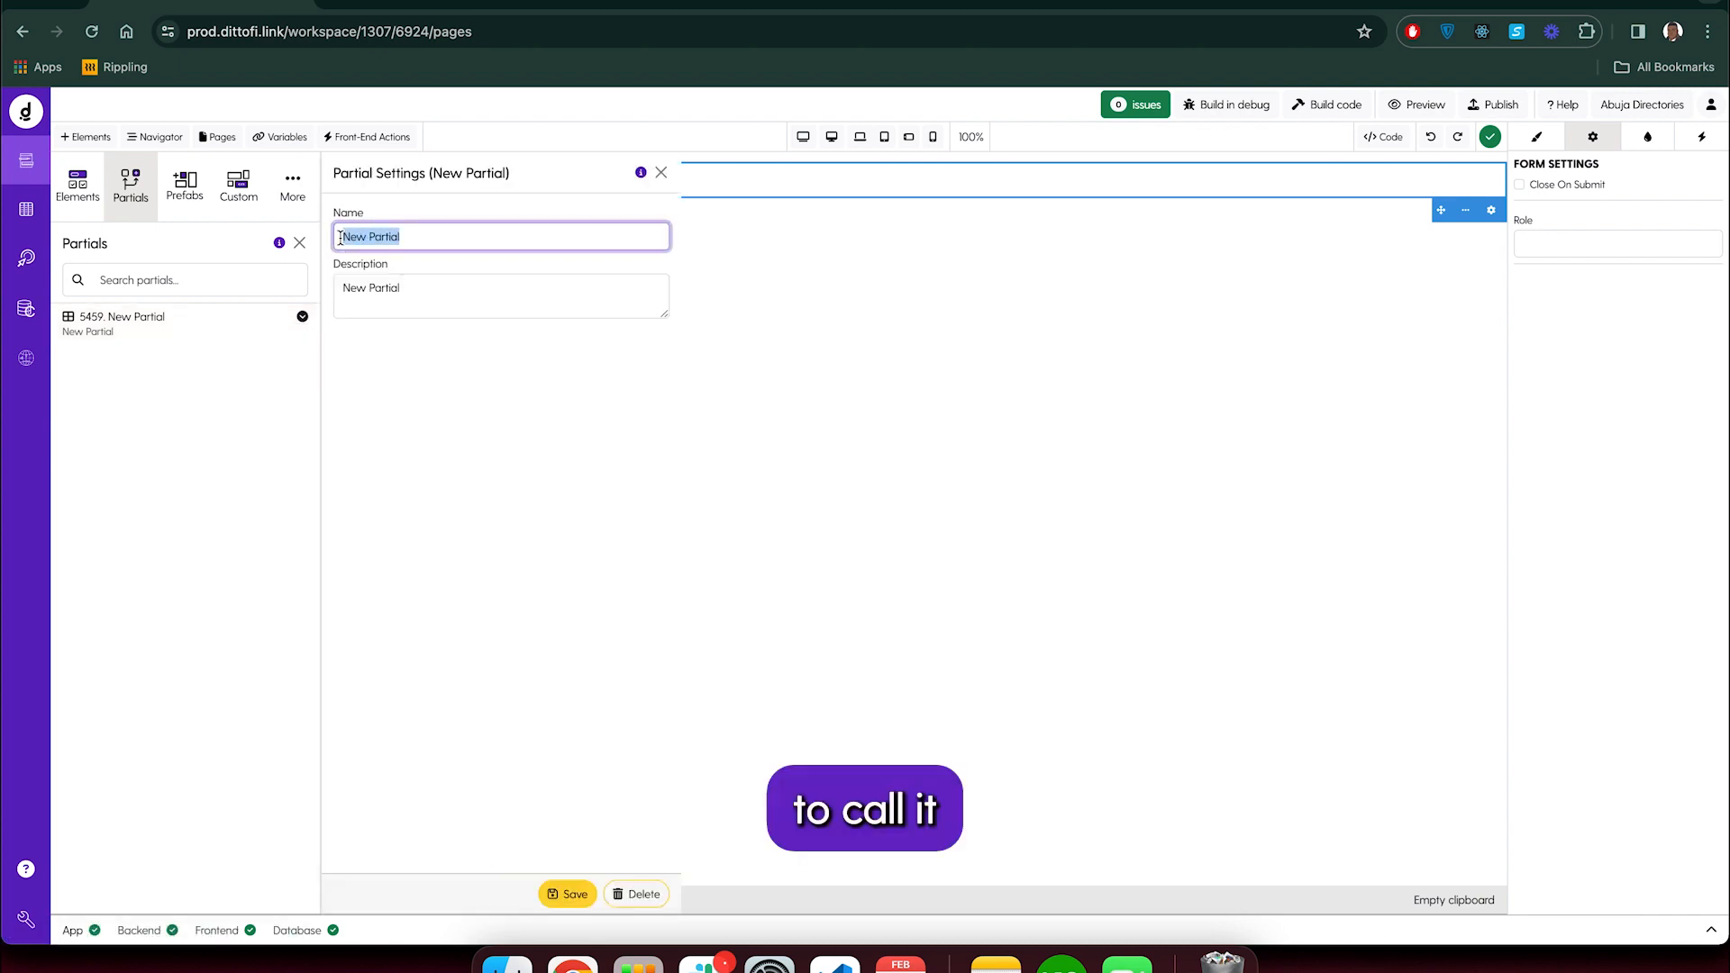
type("Tag component")
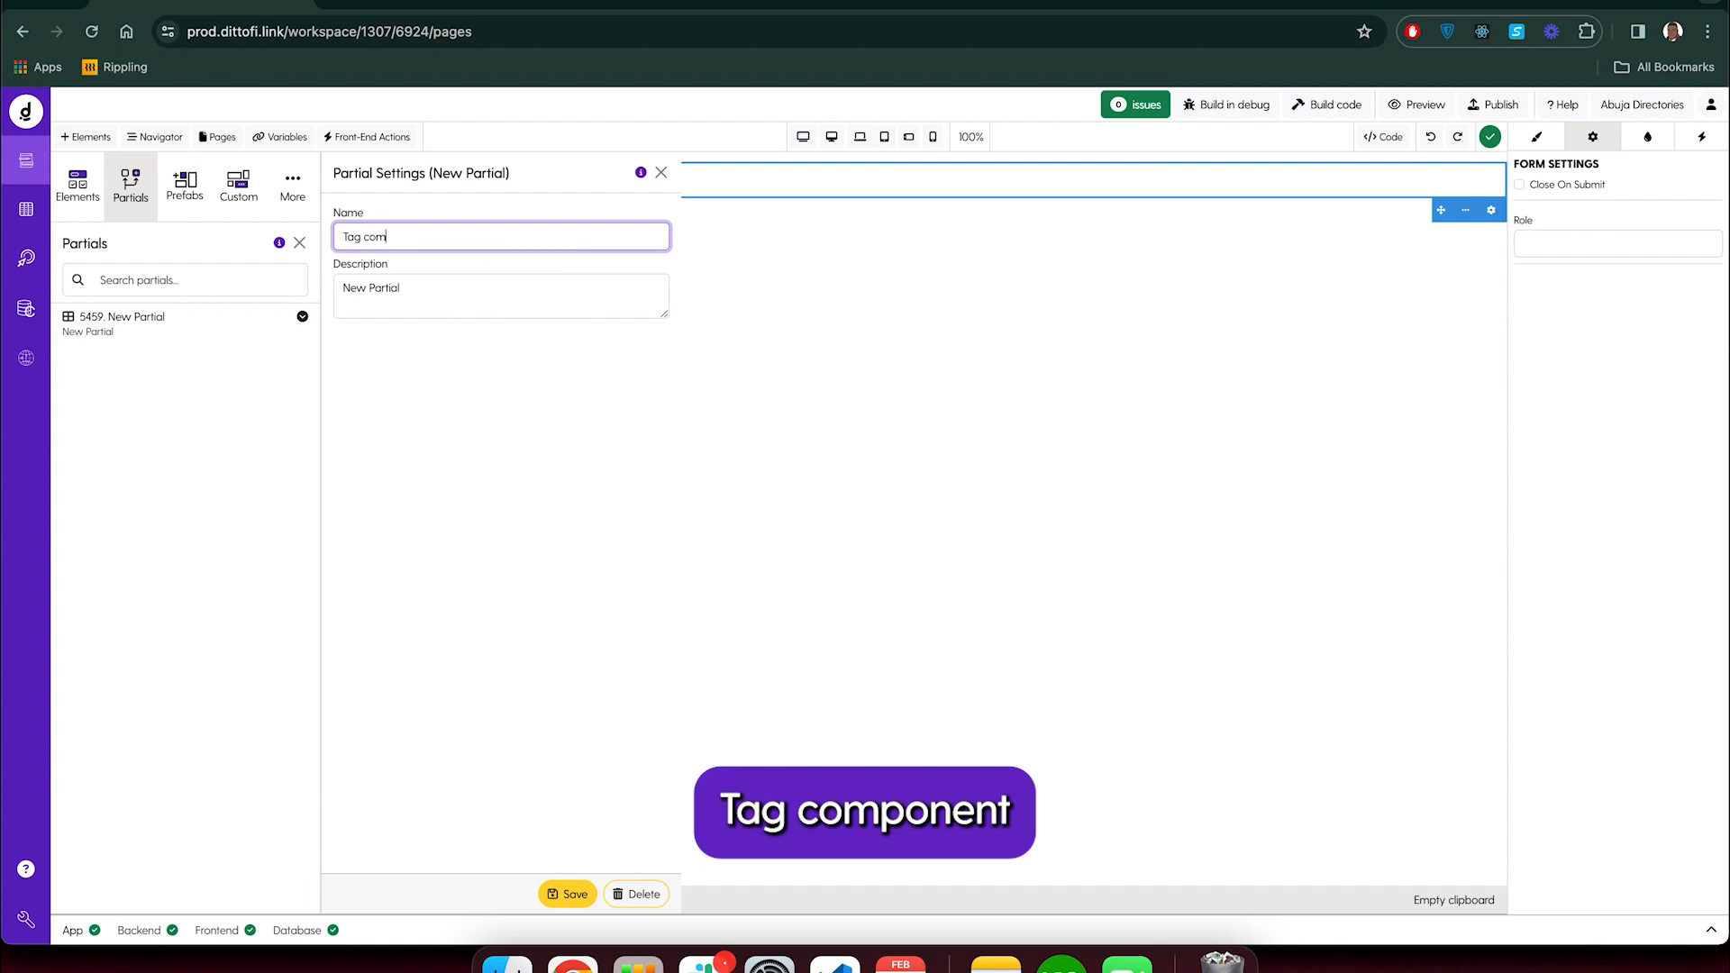
left_click(571, 895)
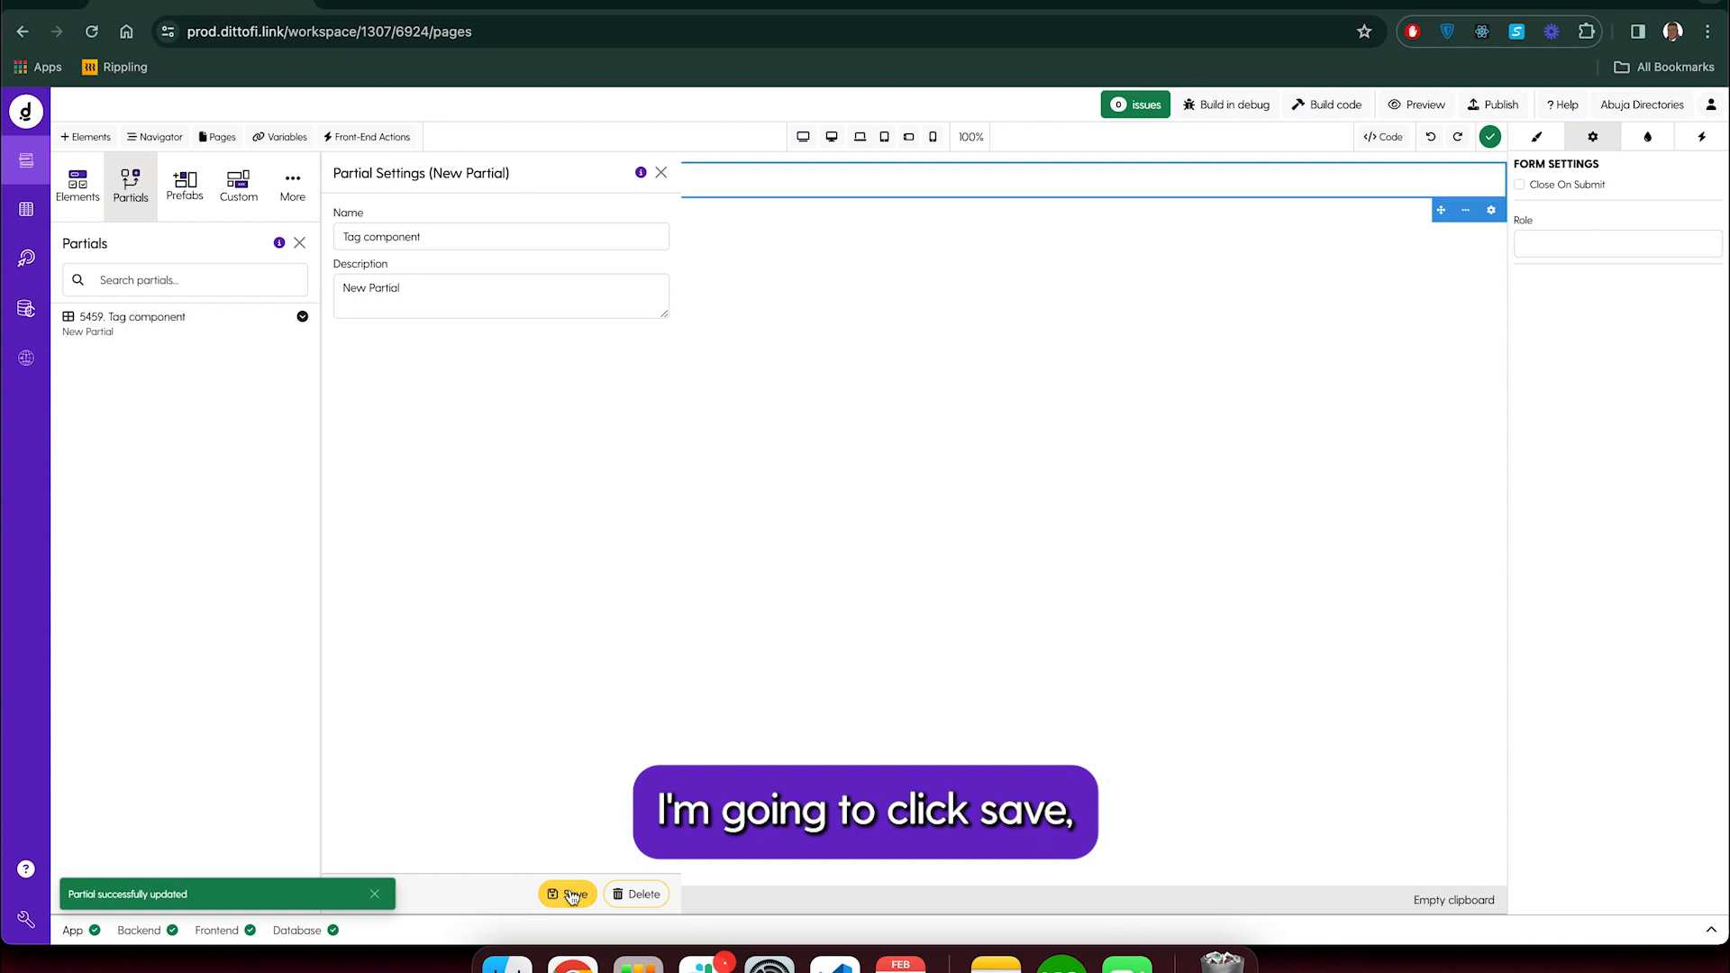
left_click(662, 172)
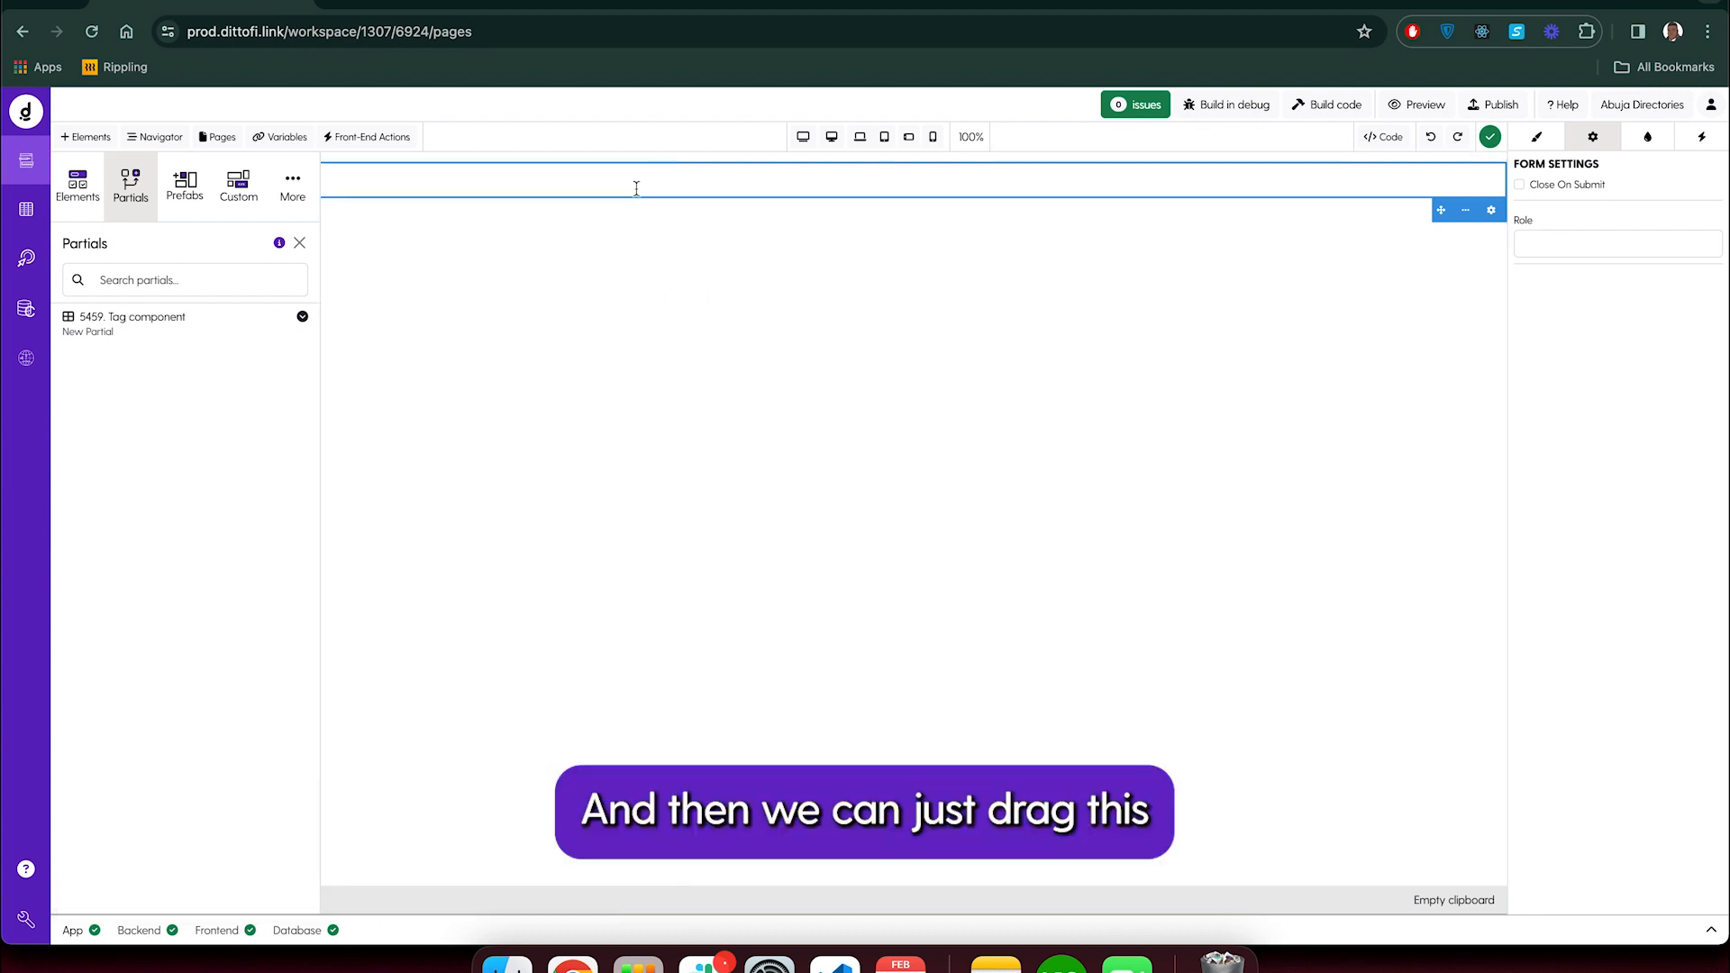
Insert an instance of the Tag component partial on the page below the existing form
left_click_drag(205, 336, 541, 322)
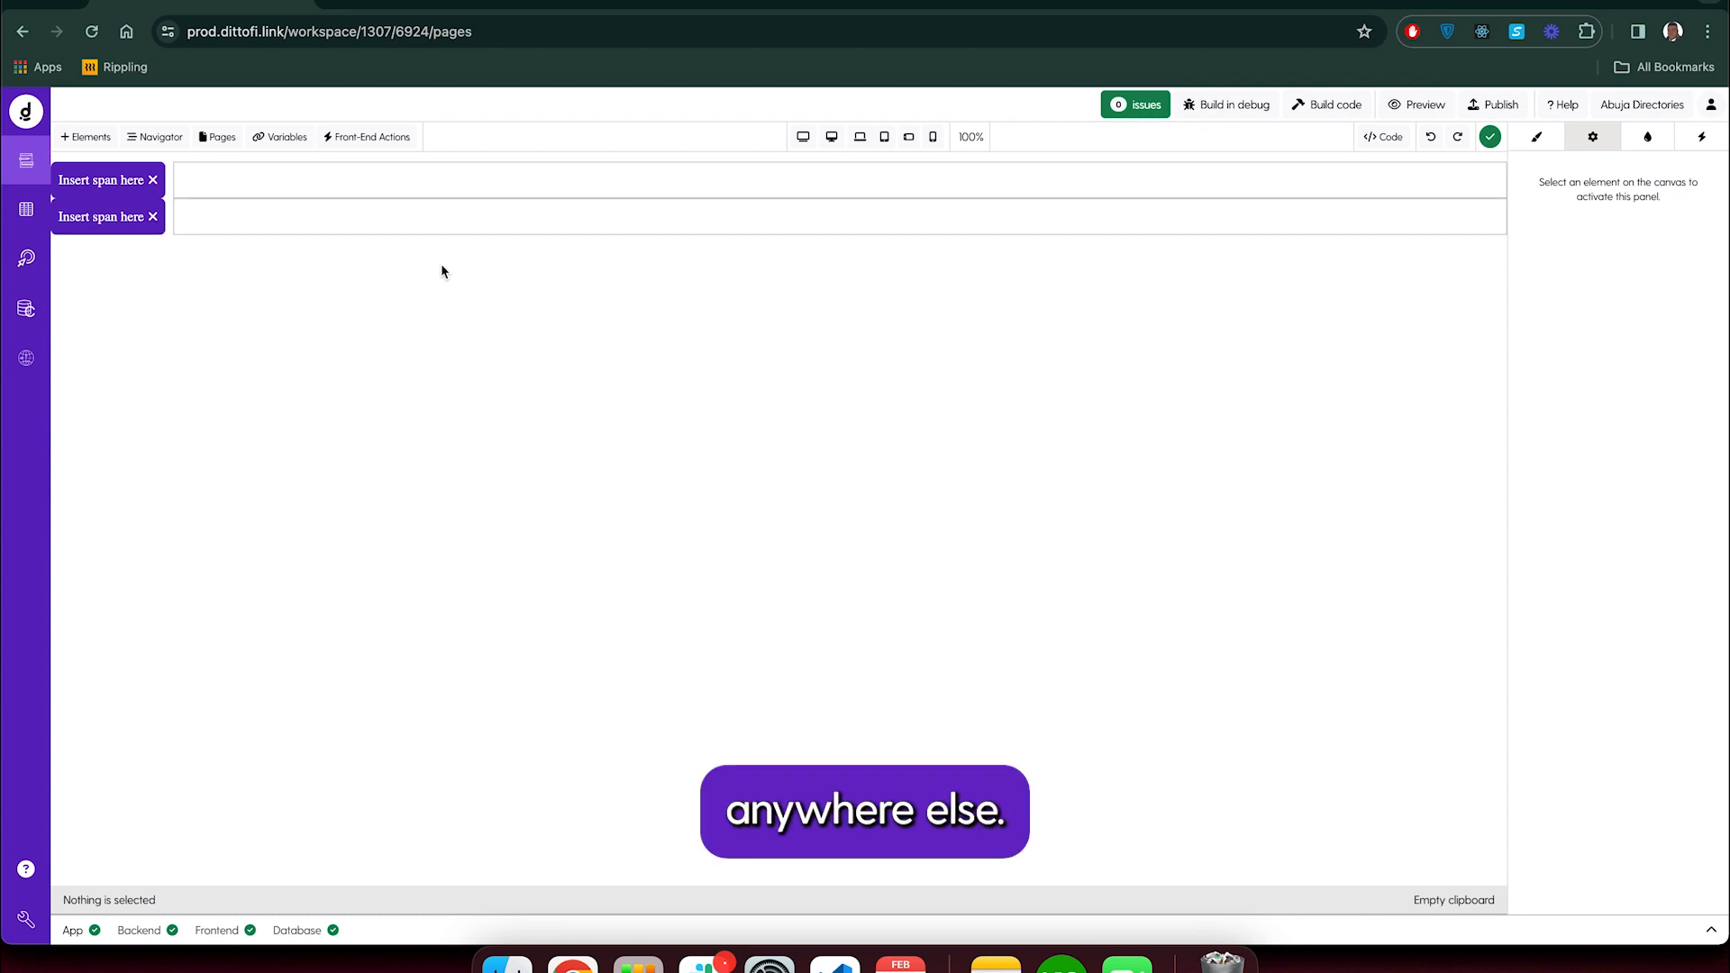